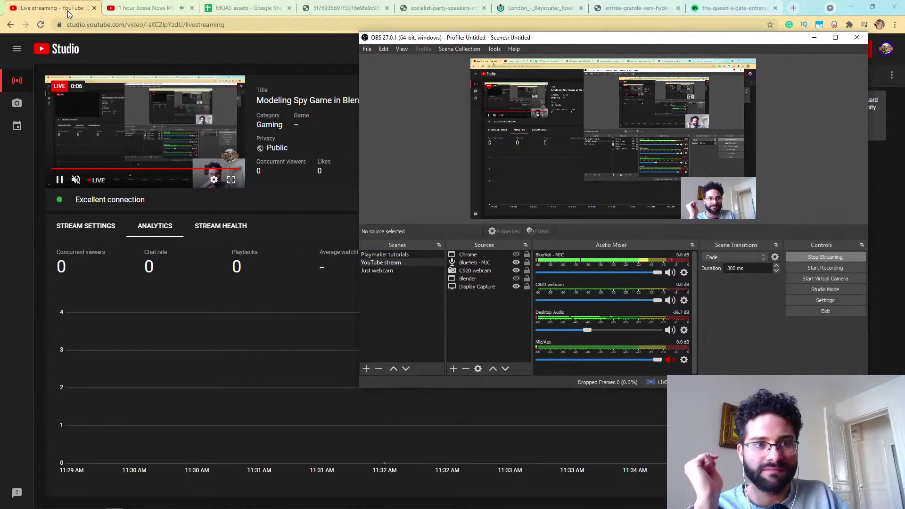
Copy the video link of the "Modeling Spy Game in Blender" livestream from its share options.
{"action": "left_click", "coordinate": [41, 9]}
{"action": "left_click", "coordinate": [796, 49]}
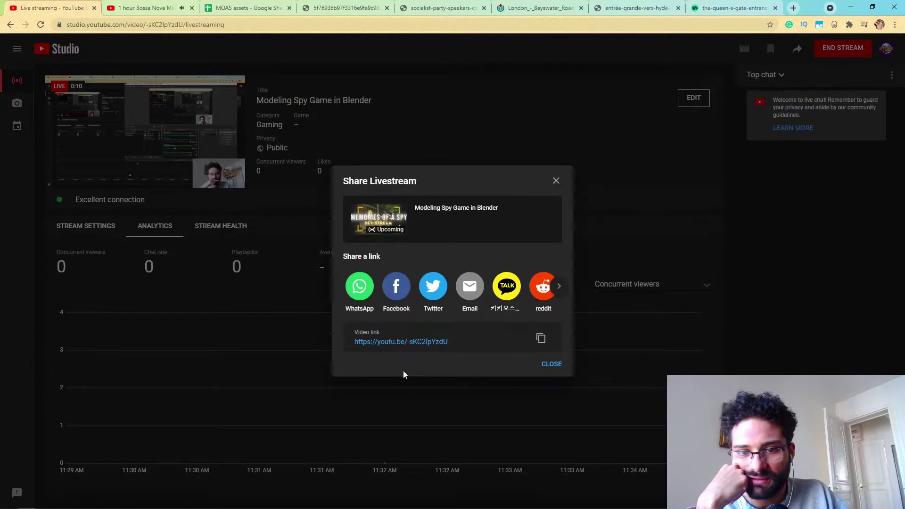
{"action": "left_click", "coordinate": [540, 339]}
Switch to Discord and post "Back up!" followed by the copied livestream link in the announcements channel.
{"action": "key", "text": "alt+Tab"}
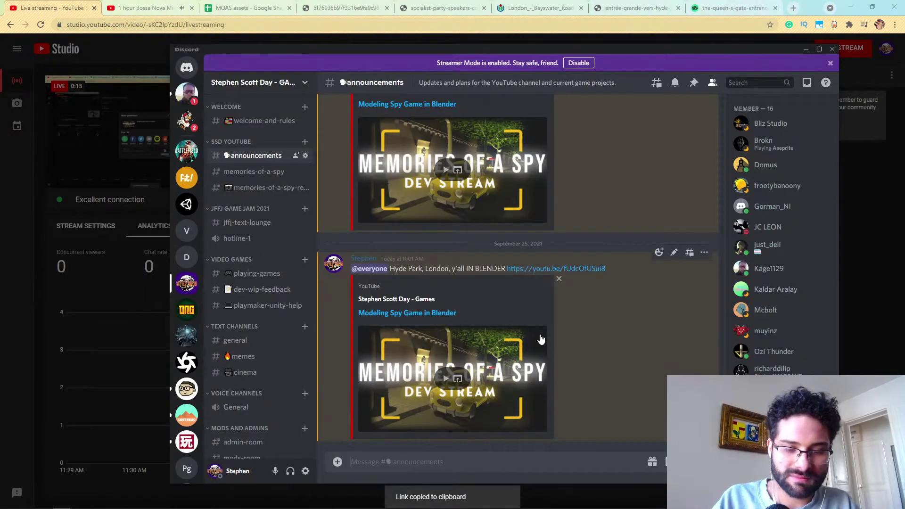
{"action": "type", "text": "Sorry"}
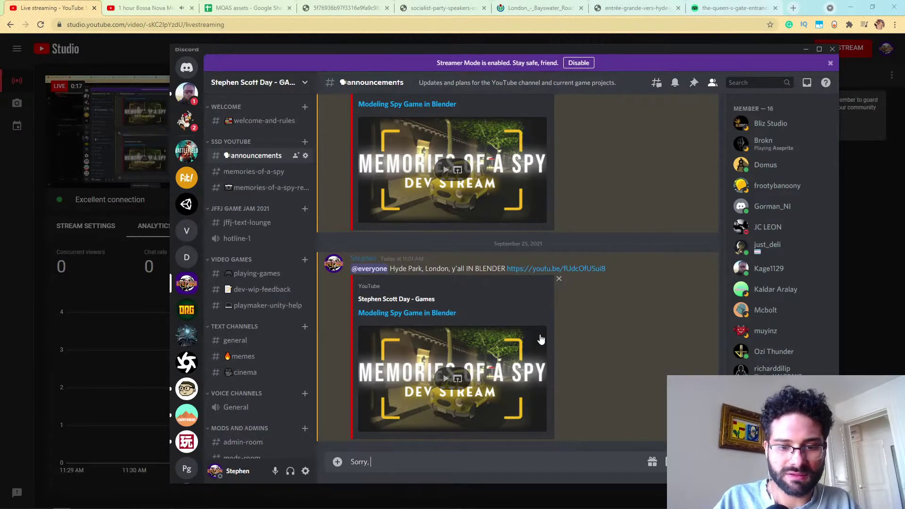
{"action": "type", "text": ", didn't realize I"}
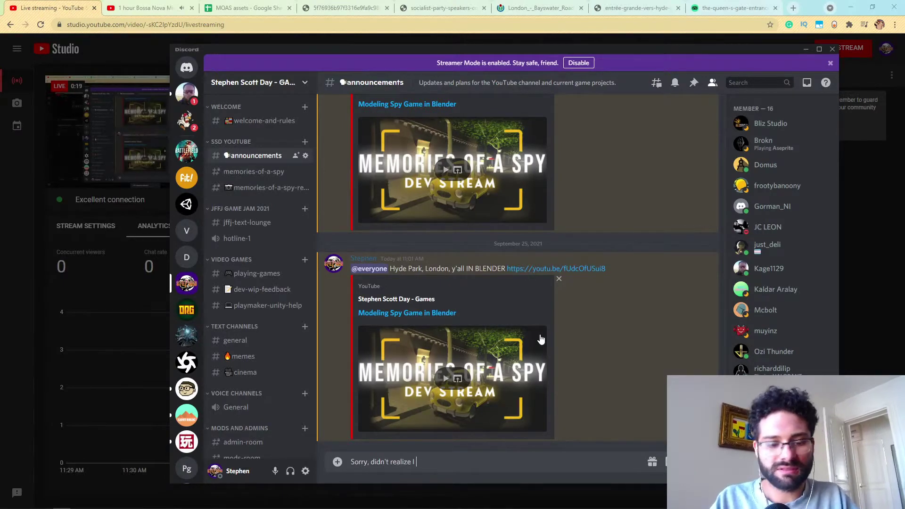
{"action": "key", "text": "ctrl+a"}
{"action": "type", "text": "Back up!"}
{"action": "key", "text": "ctrl+v"}
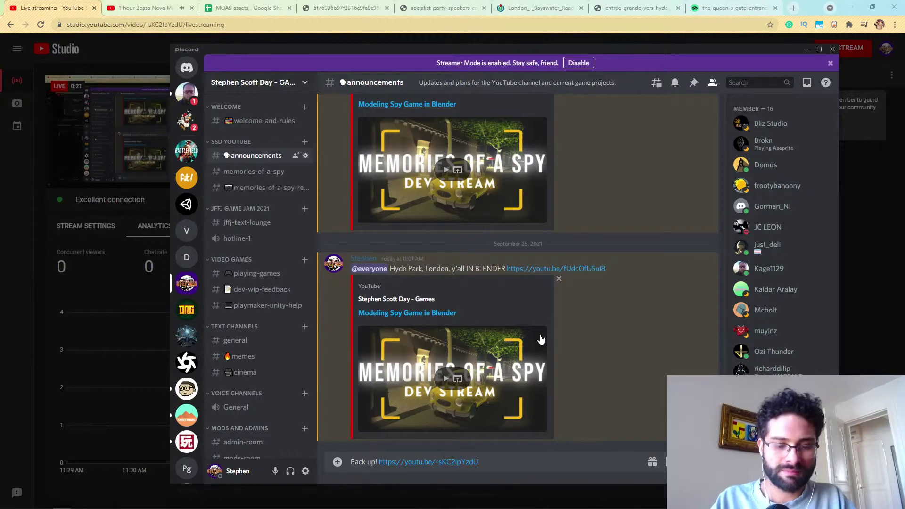
{"action": "key", "text": "Return"}
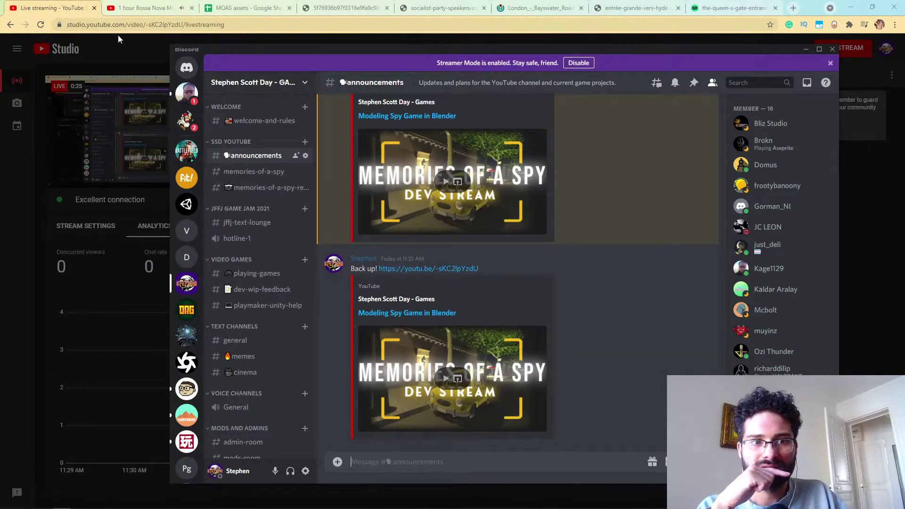
Return to YouTube Studio, close the share dialog and pop out the live chat into its own window.
{"action": "left_click", "coordinate": [47, 5]}
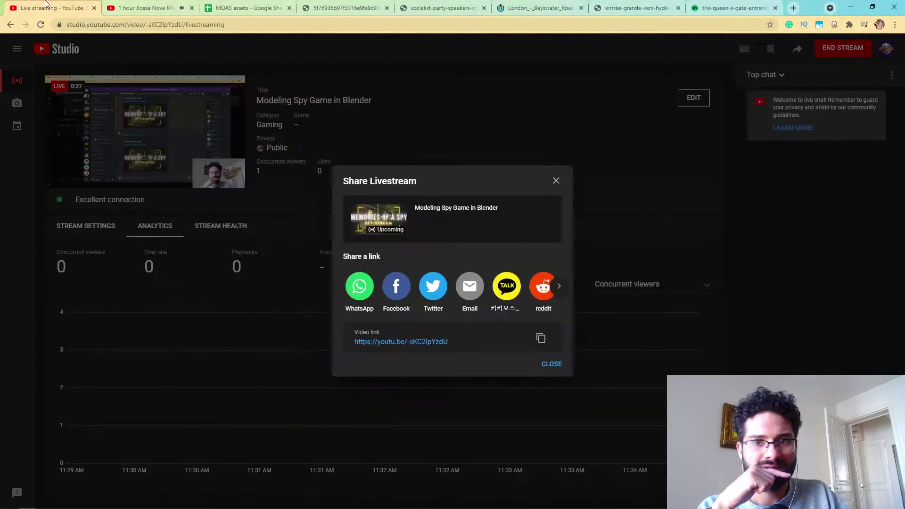
{"action": "left_click", "coordinate": [556, 182]}
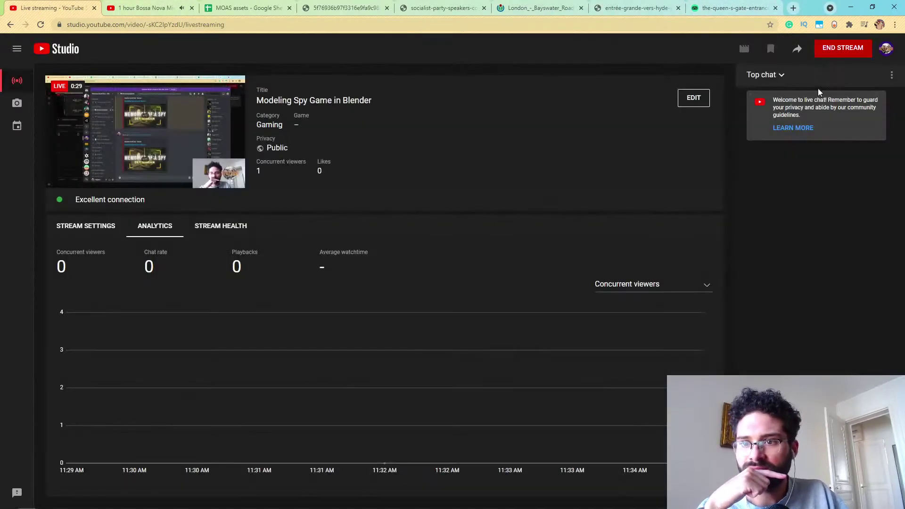
{"action": "left_click", "coordinate": [892, 77]}
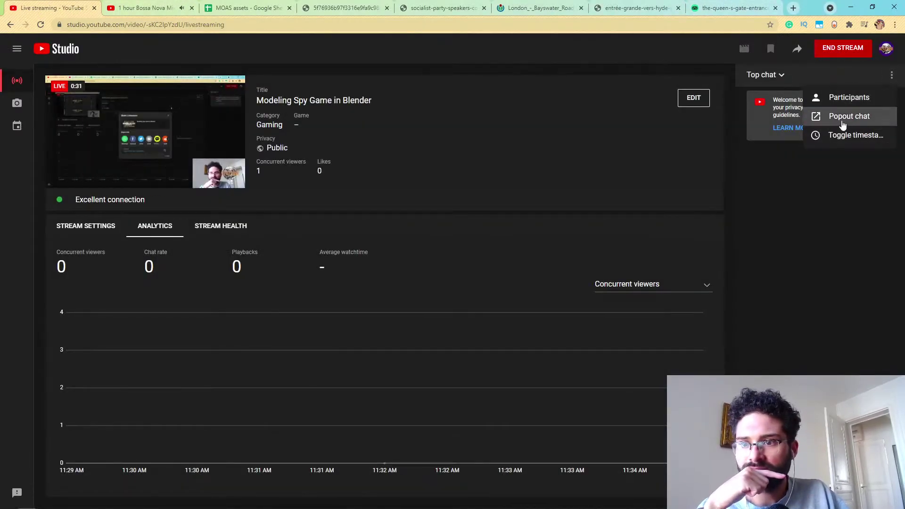
{"action": "left_click", "coordinate": [836, 115]}
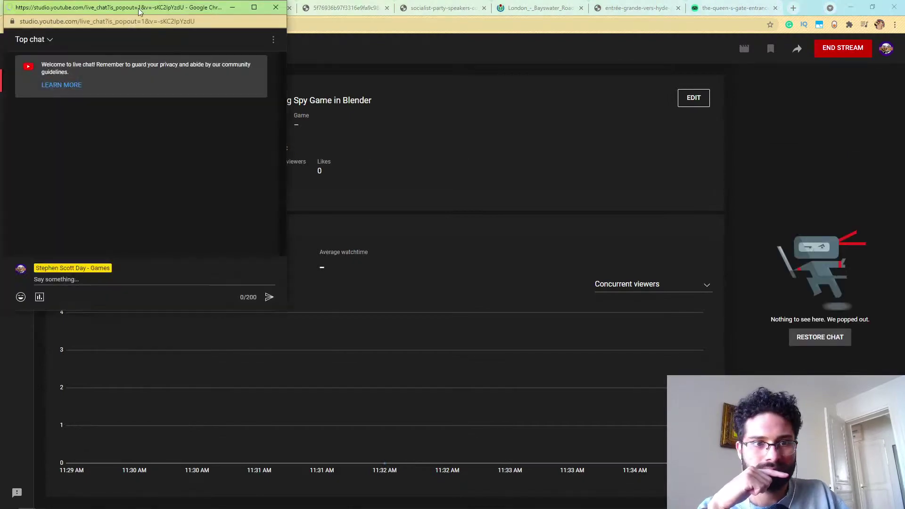
Bring up the Queen's Gate photo, then move and shrink the chat window so it clears the picture.
{"action": "left_click_drag", "start_coordinate": [138, 9], "coordinate": [548, 92]}
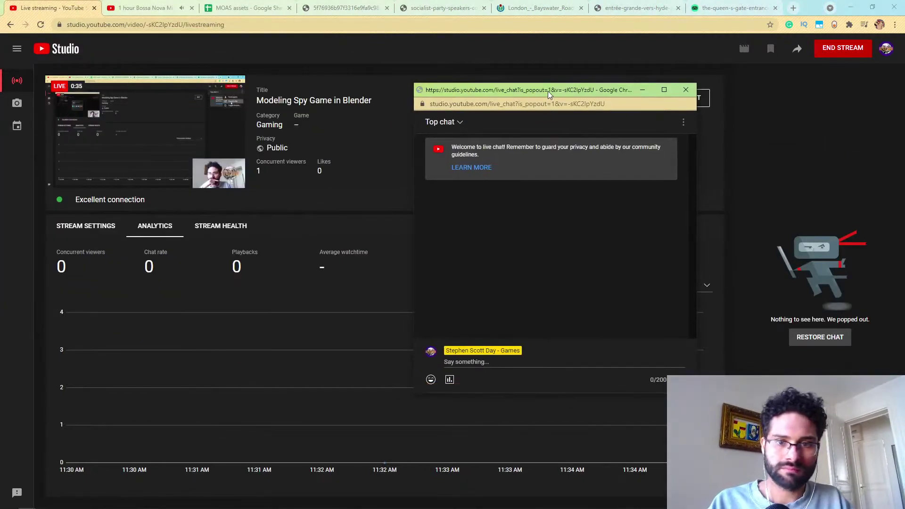
{"action": "left_click", "coordinate": [728, 7]}
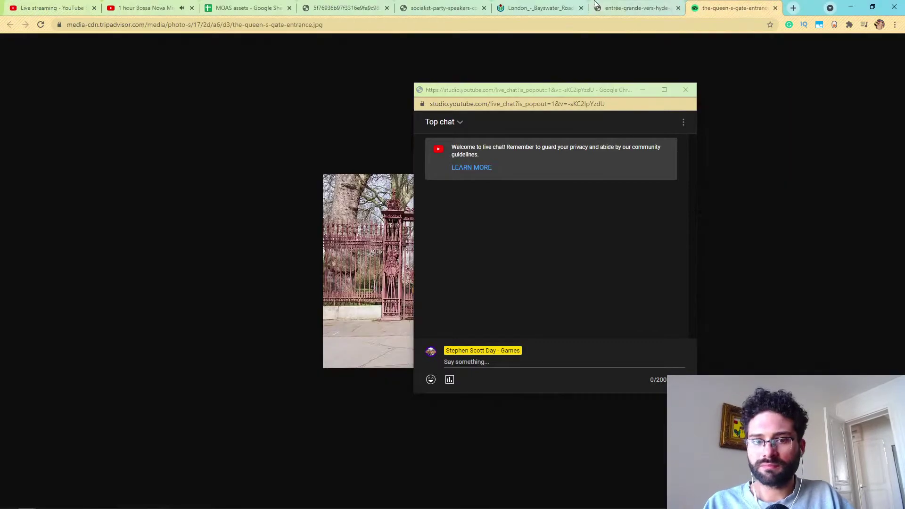
{"action": "left_click_drag", "start_coordinate": [514, 92], "coordinate": [688, 152]}
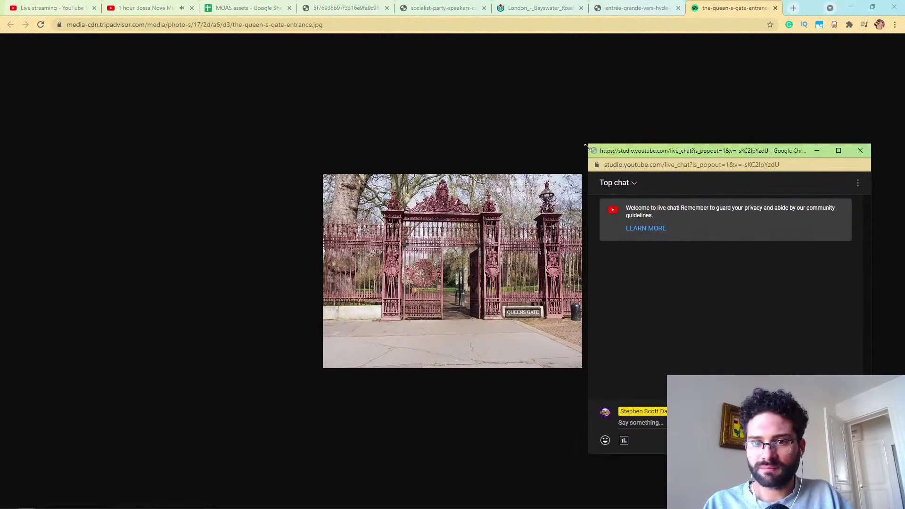
{"action": "left_click_drag", "start_coordinate": [585, 142], "coordinate": [725, 328]}
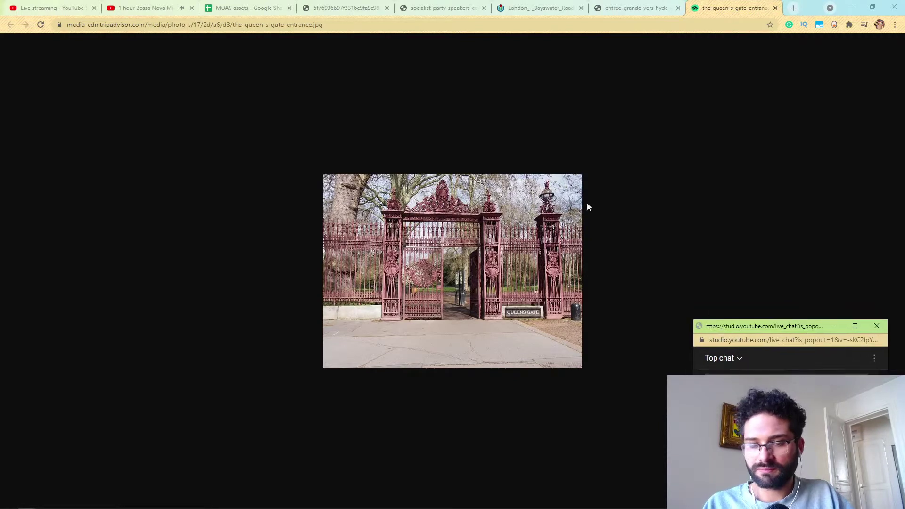
Look through the open Hyde Park reference photos and copy the address of the Dreamstime grand entrance image.
{"action": "left_click", "coordinate": [486, 3]}
{"action": "left_click", "coordinate": [541, 4]}
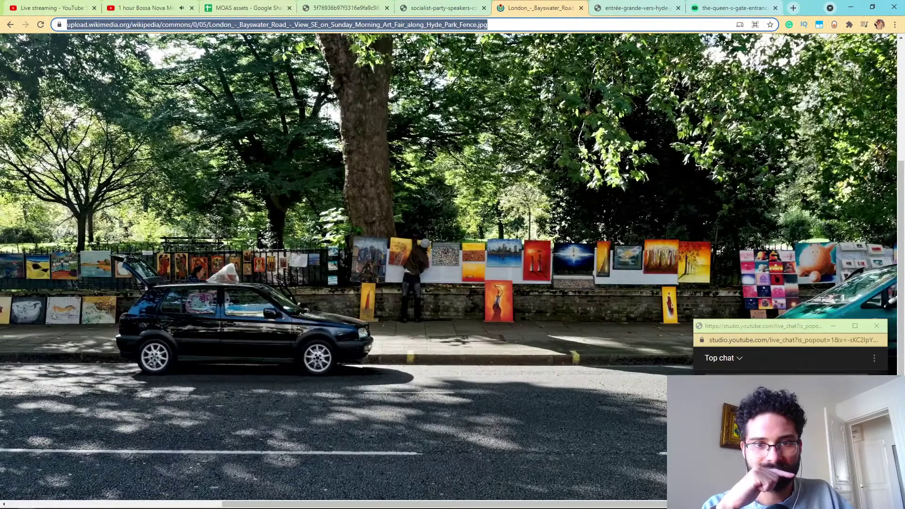
{"action": "left_click", "coordinate": [642, 4]}
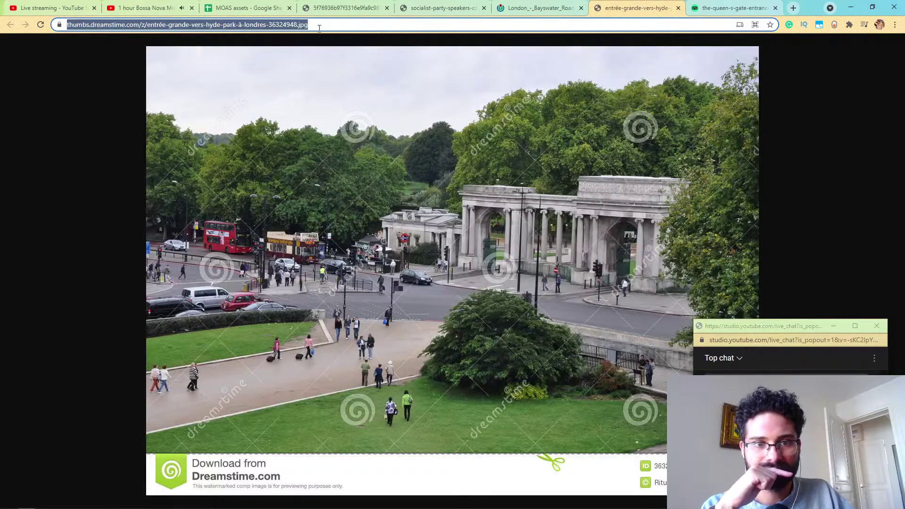
{"action": "left_click", "coordinate": [242, 6]}
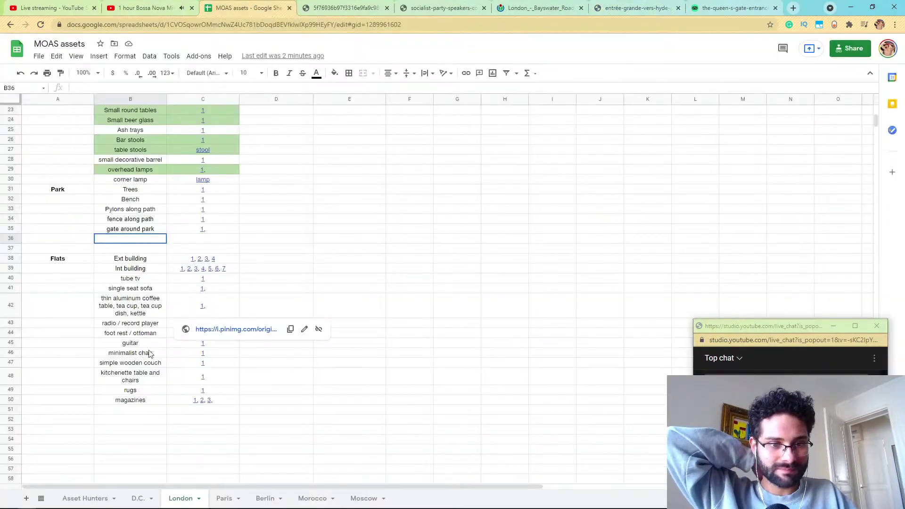
{"action": "left_click", "coordinate": [638, 5]}
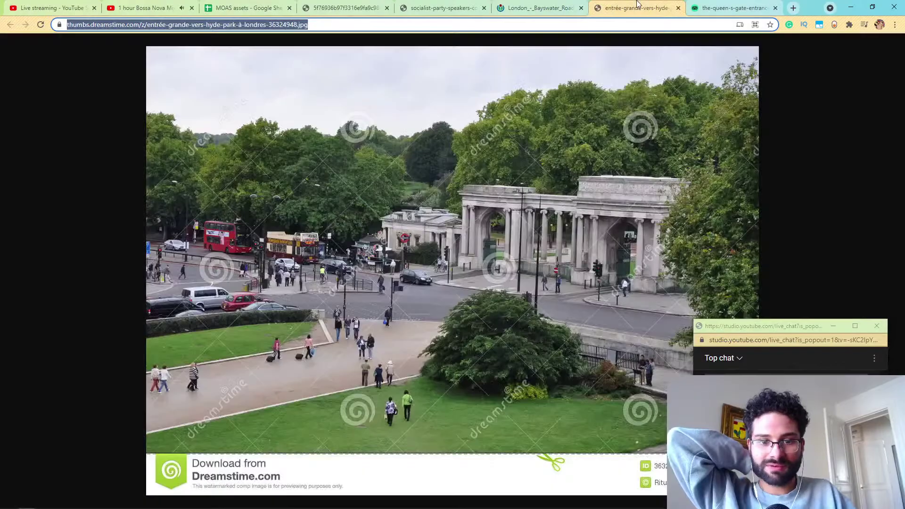
{"action": "right_click", "coordinate": [174, 25]}
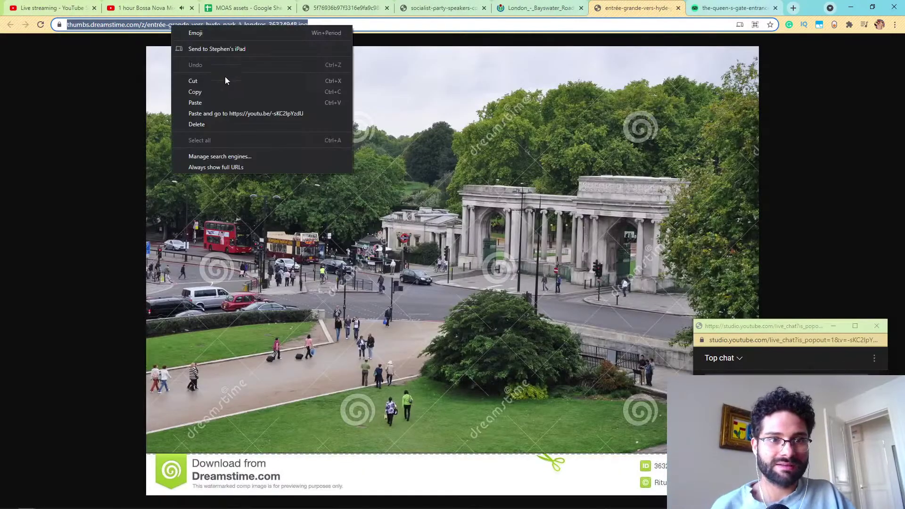
{"action": "left_click", "coordinate": [211, 94]}
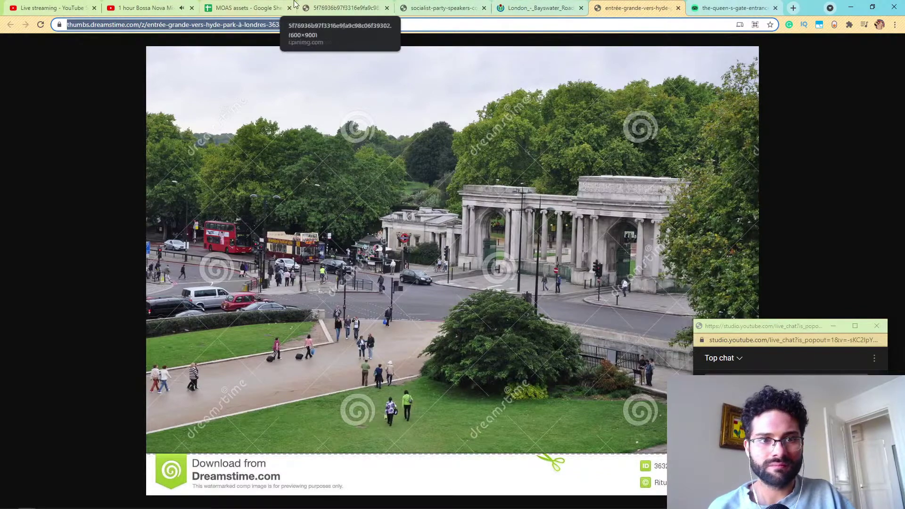
Add "queens gate" to the gate around park references in C35, link it to the copied image address and follow it with a comma.
{"action": "left_click", "coordinate": [244, 8]}
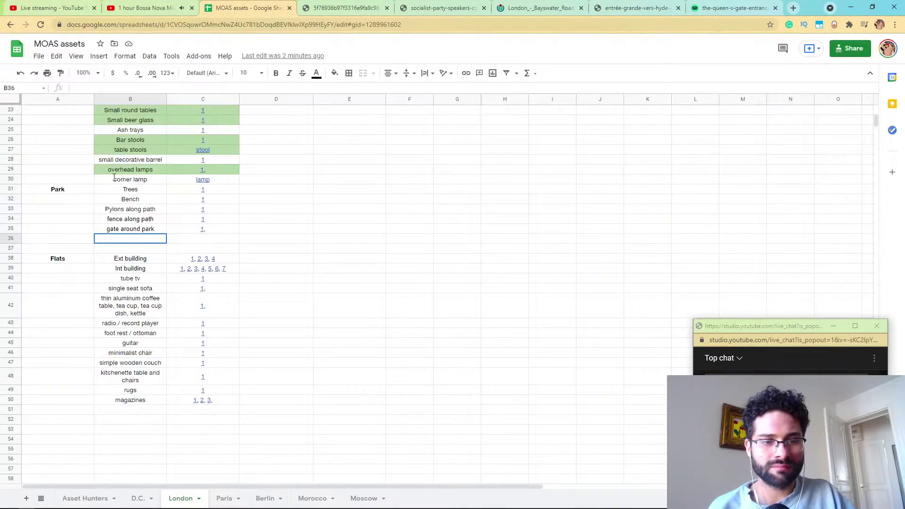
{"action": "left_click", "coordinate": [220, 231]}
{"action": "double_click", "coordinate": [220, 231]}
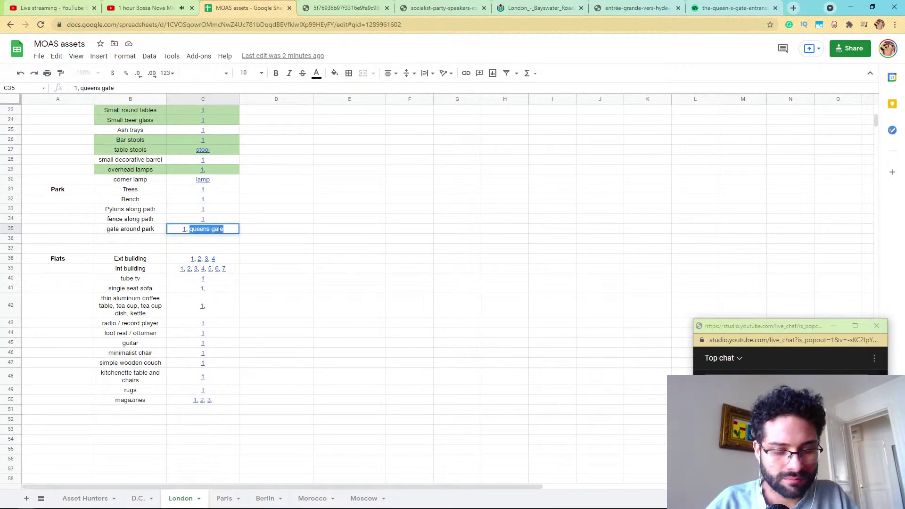
{"action": "key", "text": "ctrl+k"}
{"action": "key", "text": "ctrl+v"}
{"action": "key", "text": "Return"}
{"action": "type", "text": ","}
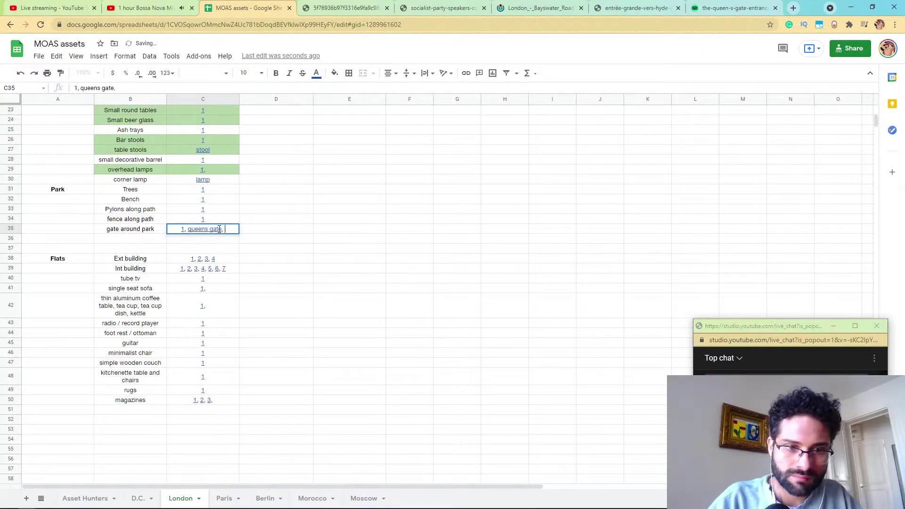
Copy the address of the Tripadvisor photo of the Queen's Gate entrance.
{"action": "left_click", "coordinate": [541, 5]}
{"action": "left_click", "coordinate": [626, 6]}
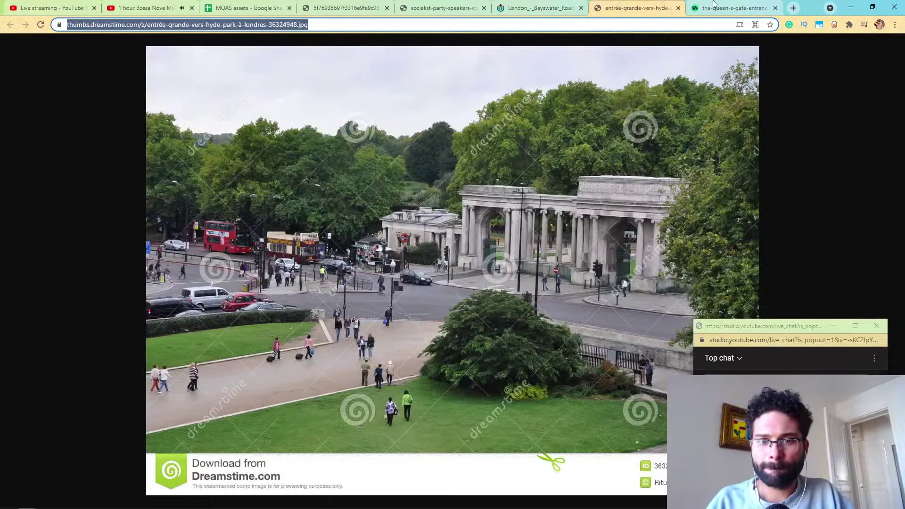
{"action": "left_click", "coordinate": [739, 5]}
{"action": "left_click", "coordinate": [142, 26]}
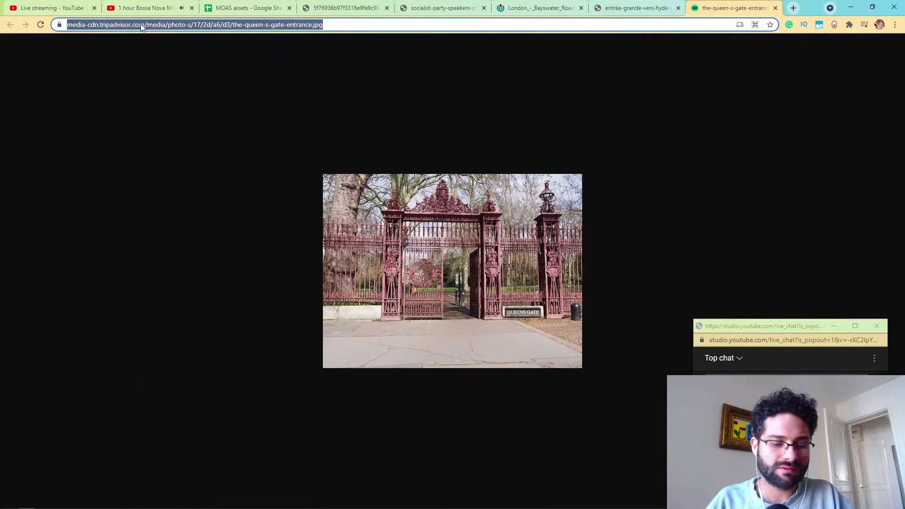
Add "QG2" to C35 of the MOAS assets sheet, linked to the copied photo address and followed by a comma.
{"action": "left_click", "coordinate": [250, 6]}
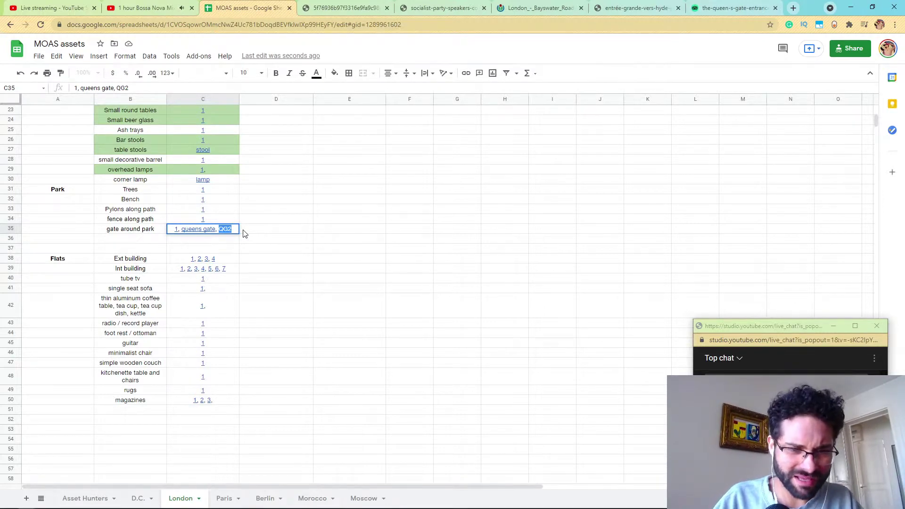
{"action": "key", "text": "ctrl+k"}
{"action": "key", "text": "ctrl+v"}
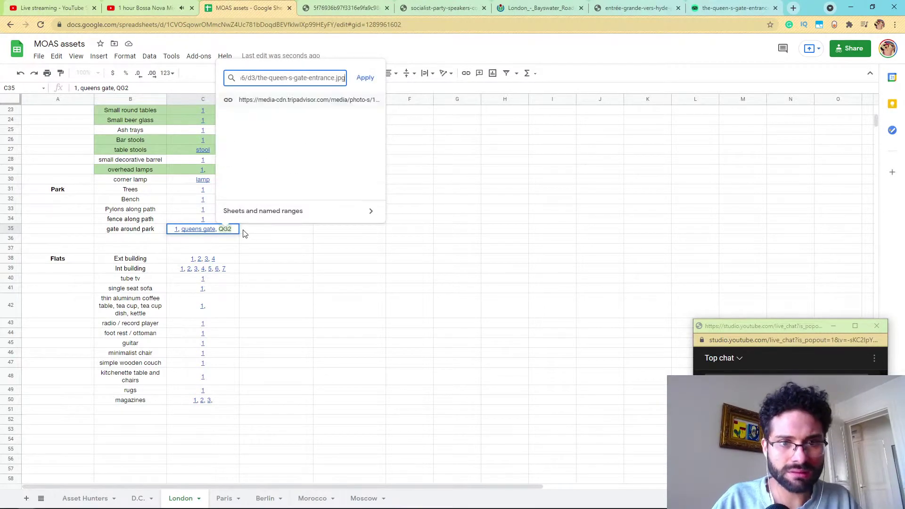
{"action": "key", "text": "Return"}
{"action": "type", "text": ","}
{"action": "key", "text": "Return"}
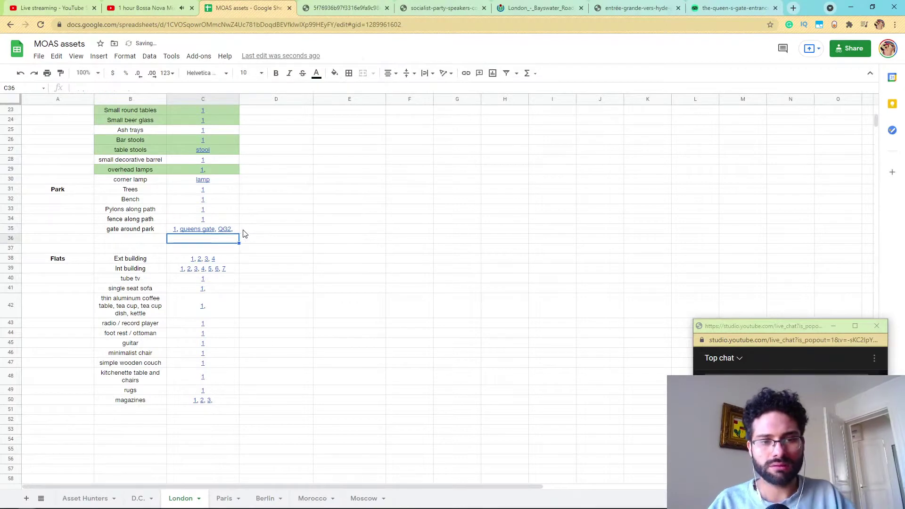
{"action": "key", "text": "Up"}
{"action": "key", "text": "Right"}
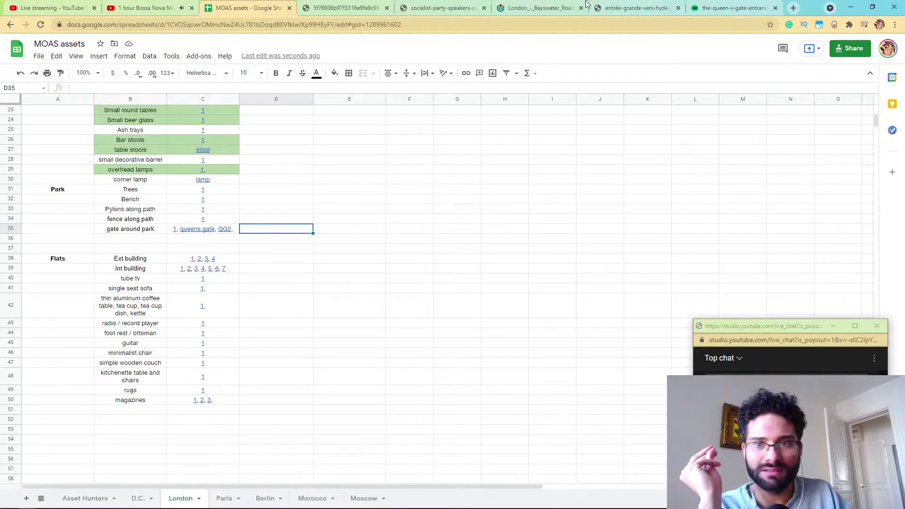
Check the gate reference photos and the livestream dashboard with its player settings, and return to the MOAS assets sheet.
{"action": "left_click", "coordinate": [602, 6]}
{"action": "left_click", "coordinate": [715, 5]}
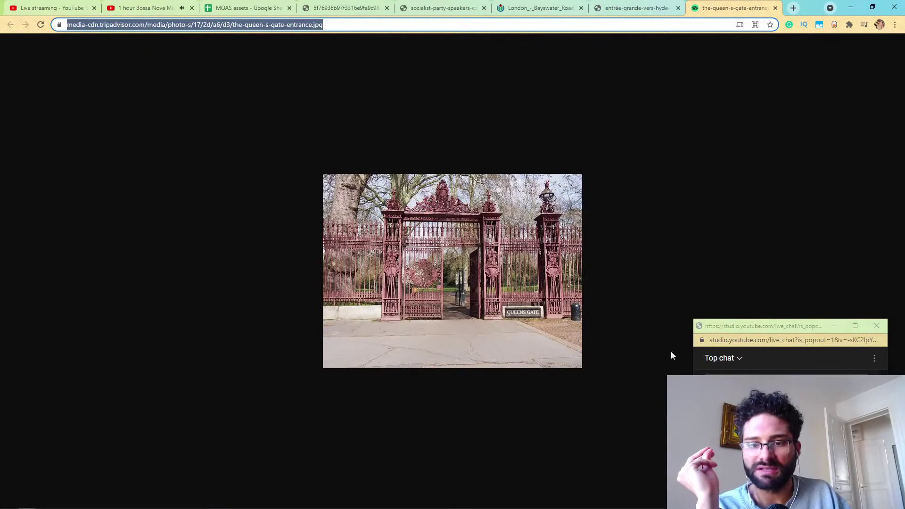
{"action": "left_click", "coordinate": [58, 5]}
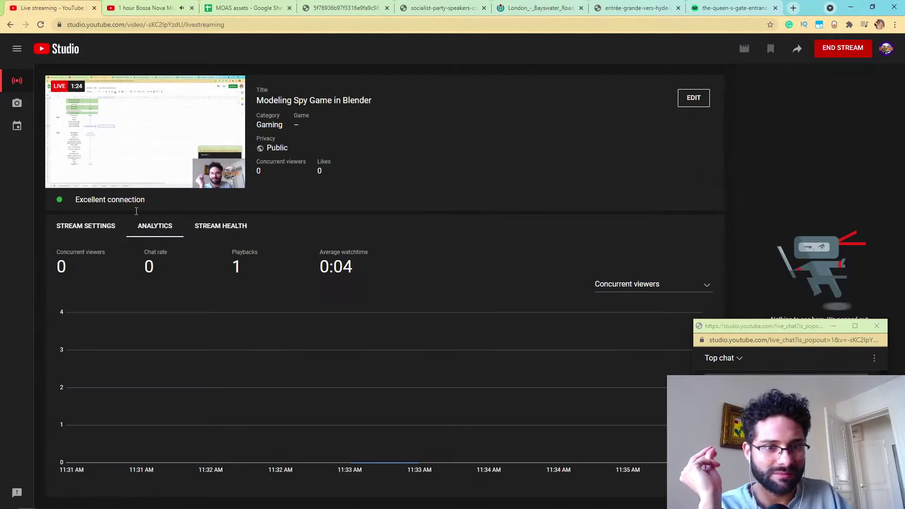
{"action": "left_click", "coordinate": [214, 180]}
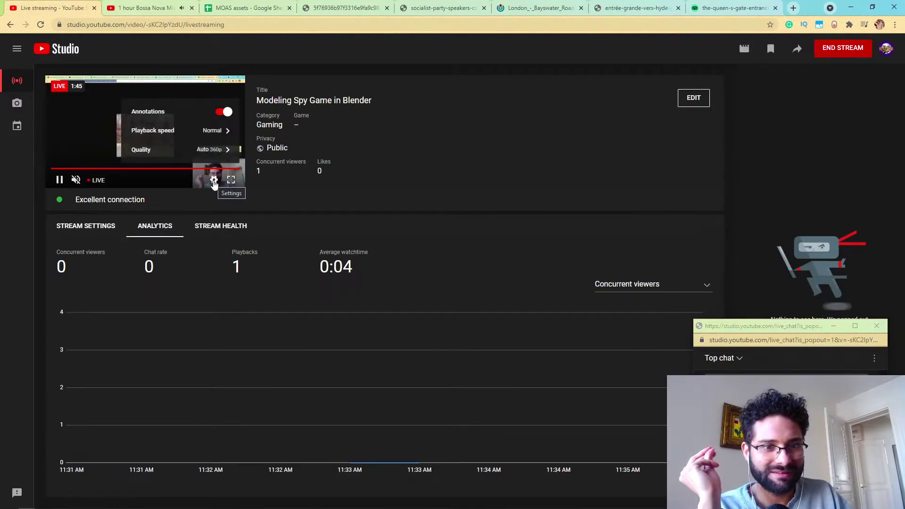
{"action": "left_click", "coordinate": [35, 275]}
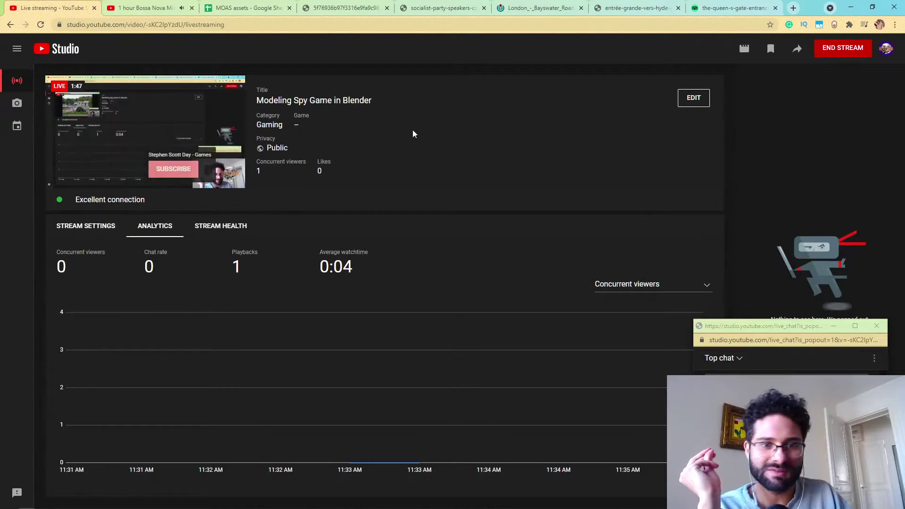
{"action": "left_click", "coordinate": [703, 7]}
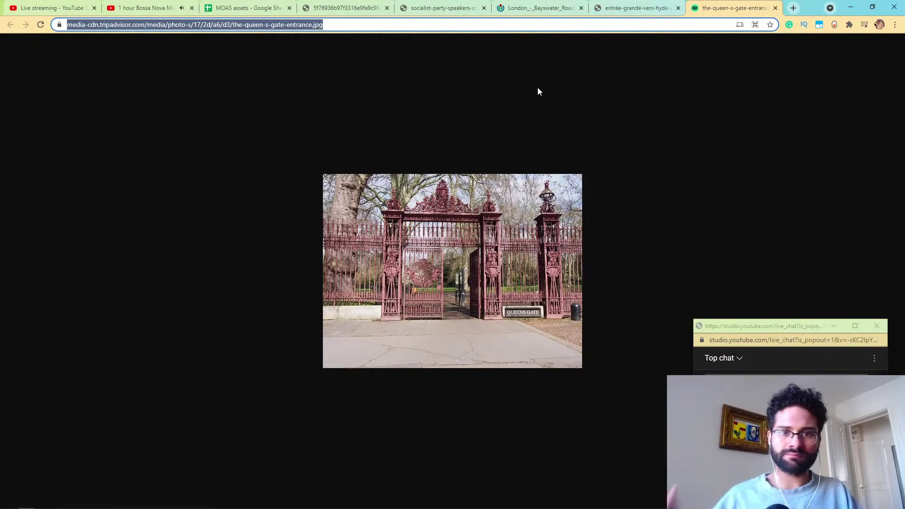
{"action": "left_click", "coordinate": [253, 6]}
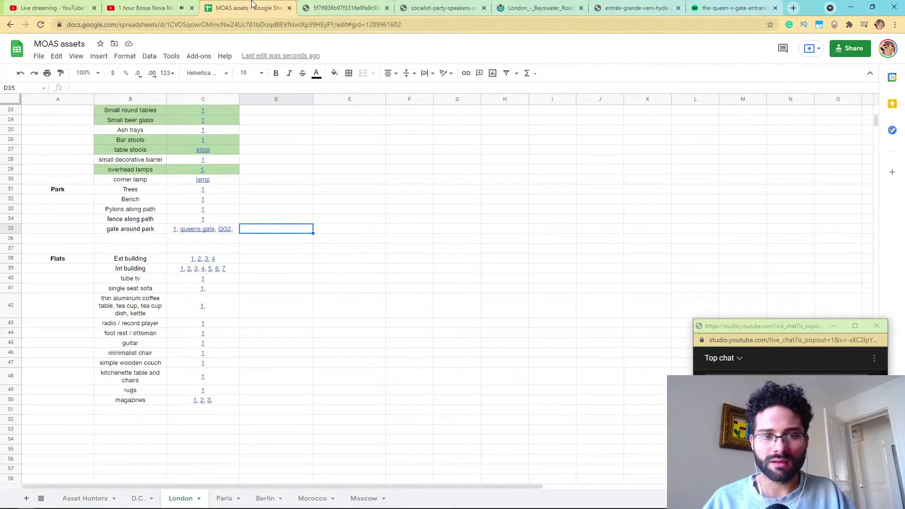
Look at the Bayswater Road park fence photo and open the textures.com library in a new browser tab.
{"action": "left_click", "coordinate": [354, 5]}
{"action": "left_click", "coordinate": [505, 6]}
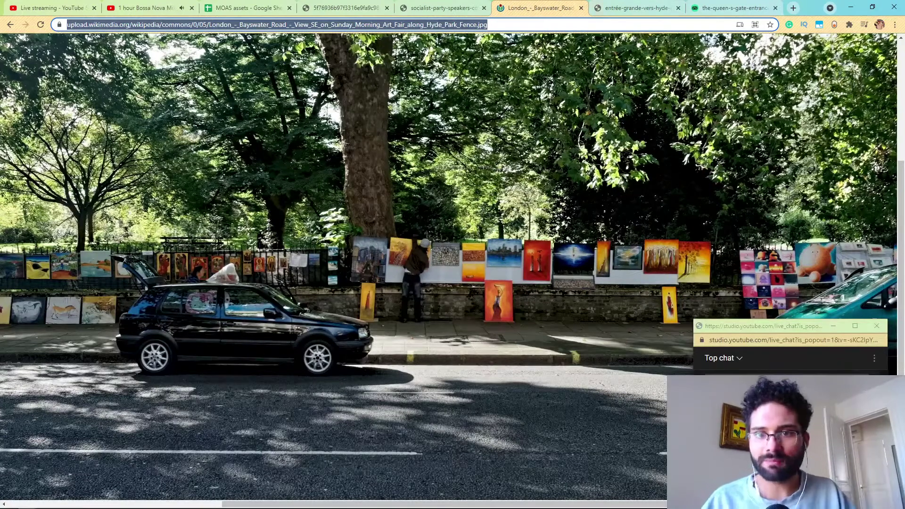
{"action": "left_click", "coordinate": [793, 10]}
{"action": "type", "text": "textures.com/library"}
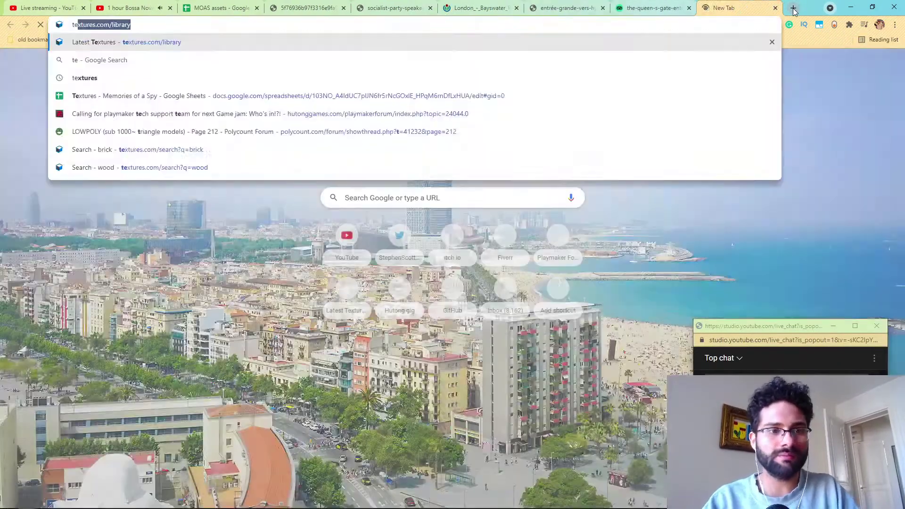
{"action": "key", "text": "Return"}
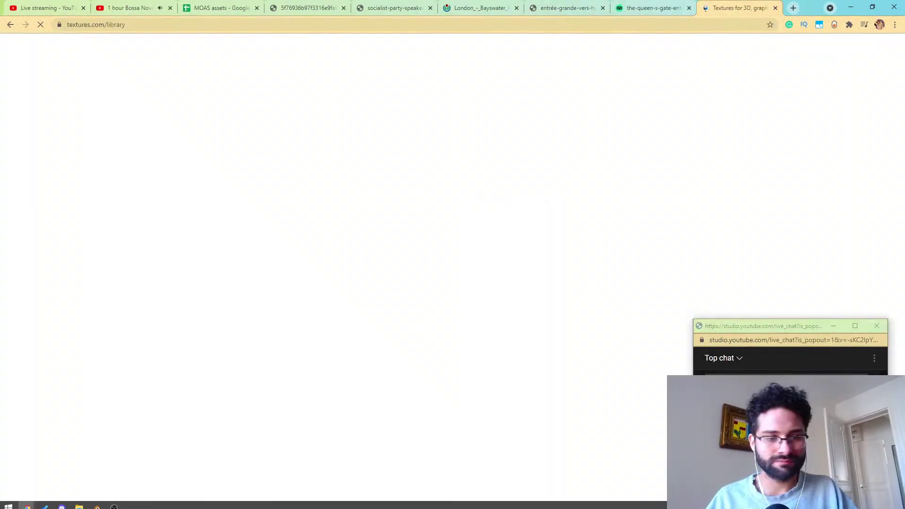
Switch to Blender and select the narrow slab lying between the shop block and the large ground slab in the London scene.
{"action": "left_click", "coordinate": [96, 505]}
{"action": "middle_click_drag", "start_coordinate": [391, 234], "coordinate": [378, 220]}
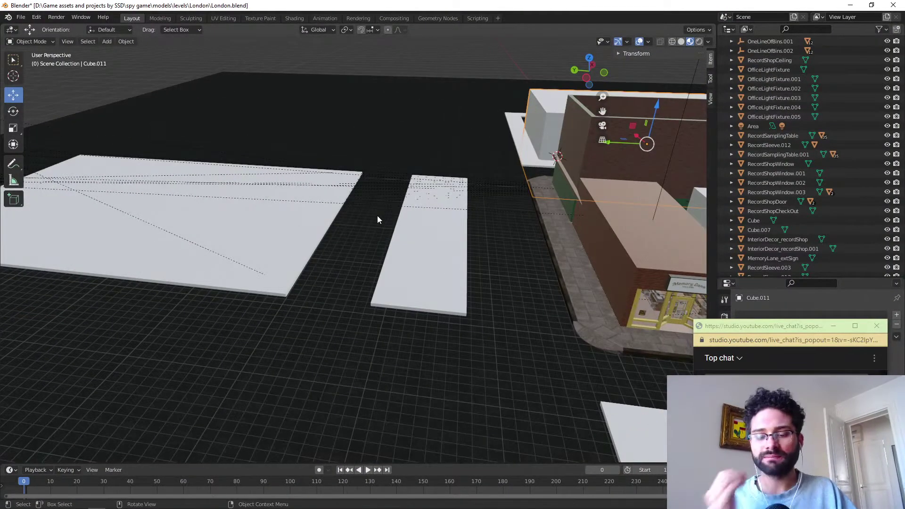
{"action": "middle_click_drag", "start_coordinate": [418, 246], "coordinate": [319, 257]}
{"action": "middle_click_drag", "start_coordinate": [287, 314], "coordinate": [373, 266]}
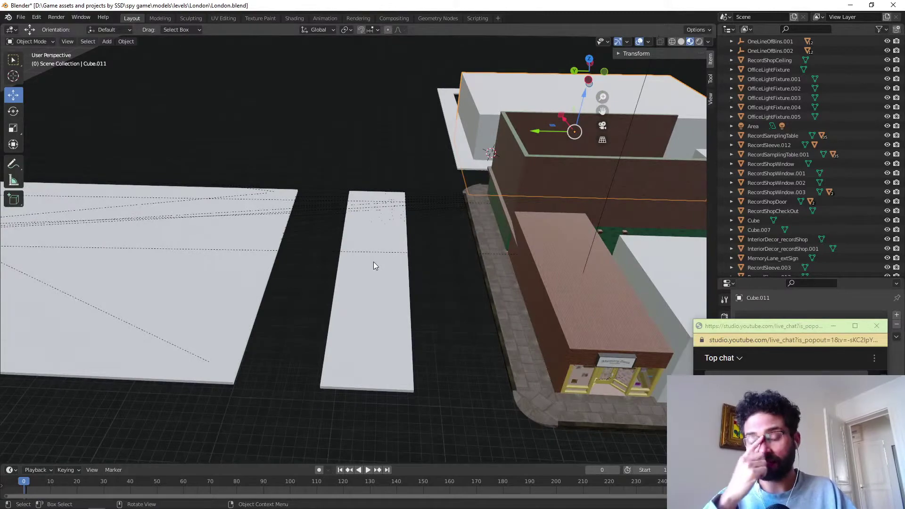
{"action": "scroll", "coordinate": [376, 267], "scroll_direction": "down", "scroll_amount": 2}
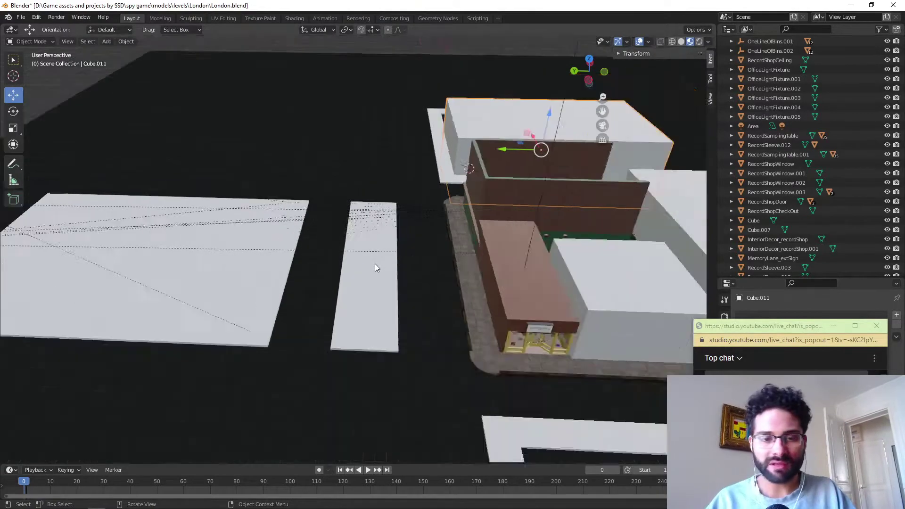
{"action": "scroll", "coordinate": [375, 264], "scroll_direction": "up", "scroll_amount": 6}
{"action": "middle_click_drag", "start_coordinate": [360, 267], "coordinate": [324, 250]}
{"action": "left_click", "coordinate": [322, 249]}
{"action": "middle_click_drag", "start_coordinate": [244, 251], "coordinate": [393, 234]}
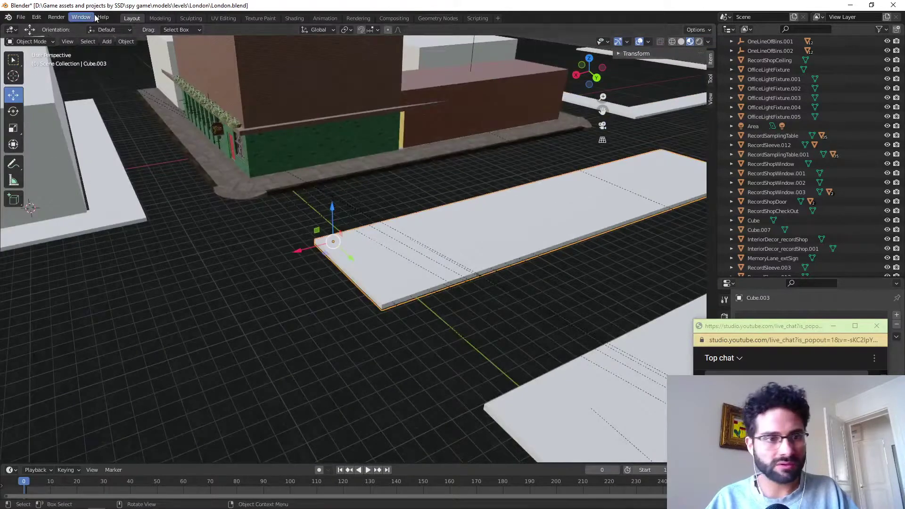
Select the narrow slab's entire mesh in Edit Mode, activate the selection tool, and return to Object Mode.
{"action": "key", "text": "Tab"}
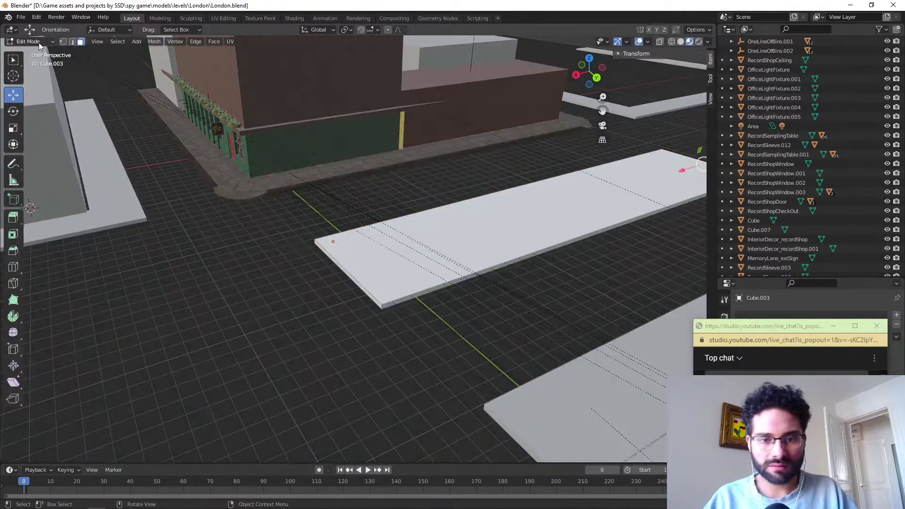
{"action": "scroll", "coordinate": [348, 272], "scroll_direction": "up", "scroll_amount": 2}
{"action": "middle_click_drag", "start_coordinate": [348, 272], "coordinate": [403, 268]}
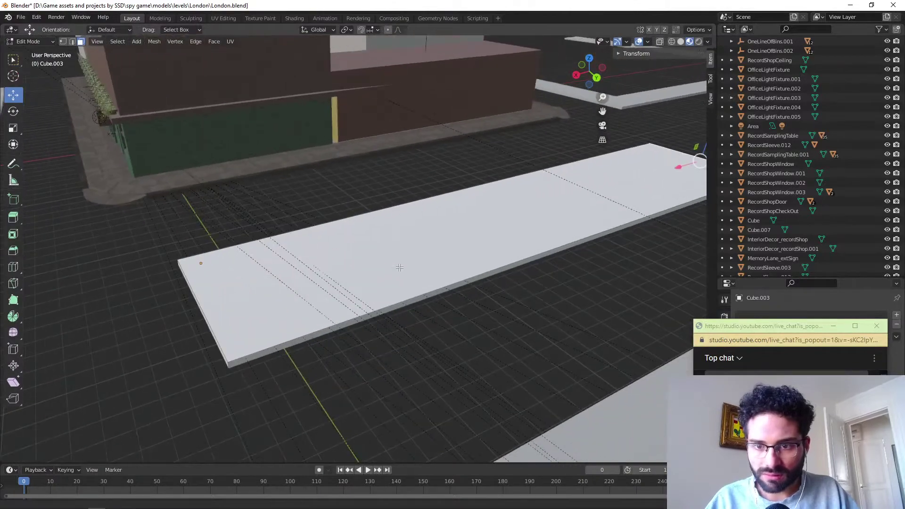
{"action": "key", "text": "a"}
{"action": "middle_click_drag", "start_coordinate": [316, 308], "coordinate": [347, 244]}
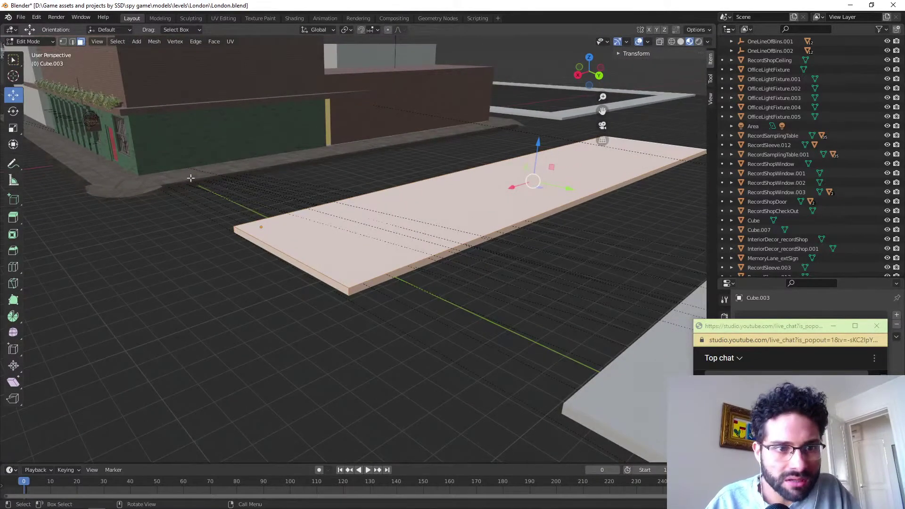
{"action": "scroll", "coordinate": [795, 213], "scroll_direction": "up", "scroll_amount": 10}
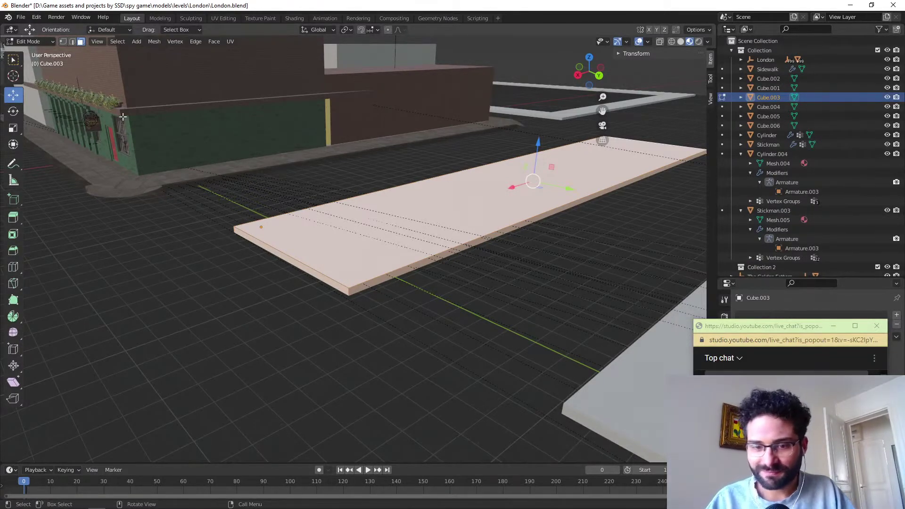
{"action": "key", "text": "w"}
{"action": "key", "text": "Tab"}
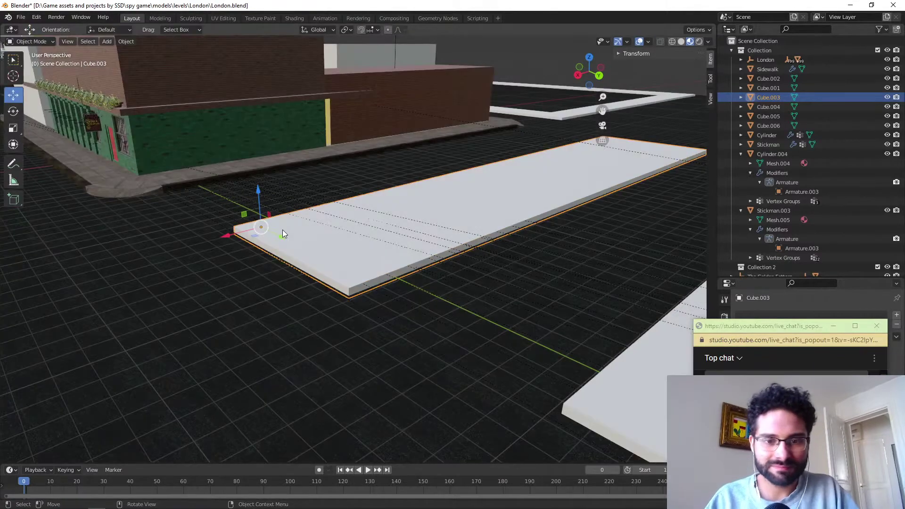
Stretch the slab's whole mesh along global X in Edit Mode by a factor of 2.289.
{"action": "mouse_move", "coordinate": [401, 258]}
{"action": "middle_mouse_down"}
{"action": "mouse_move", "coordinate": [374, 266]}
{"action": "mouse_move", "coordinate": [388, 263]}
{"action": "middle_mouse_up"}
{"action": "scroll", "coordinate": [387, 263], "scroll_direction": "down", "scroll_amount": 4}
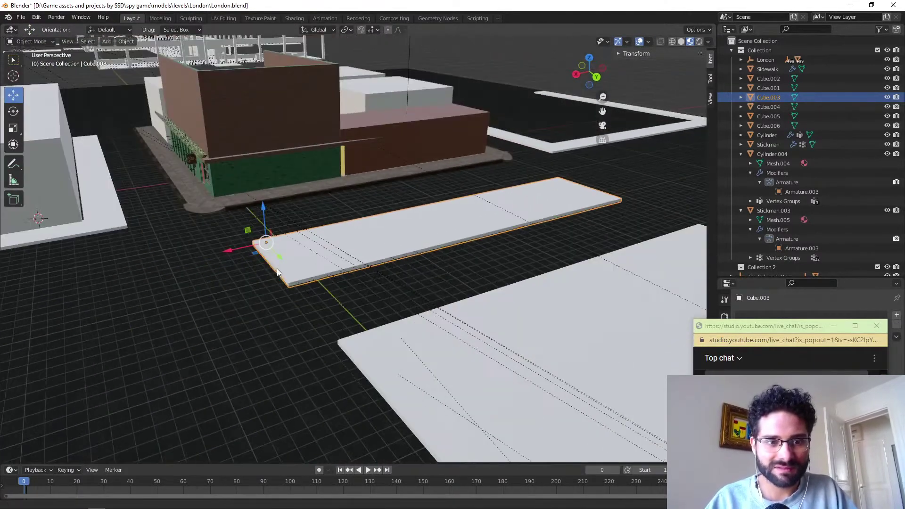
{"action": "middle_click_drag", "start_coordinate": [276, 268], "coordinate": [360, 282]}
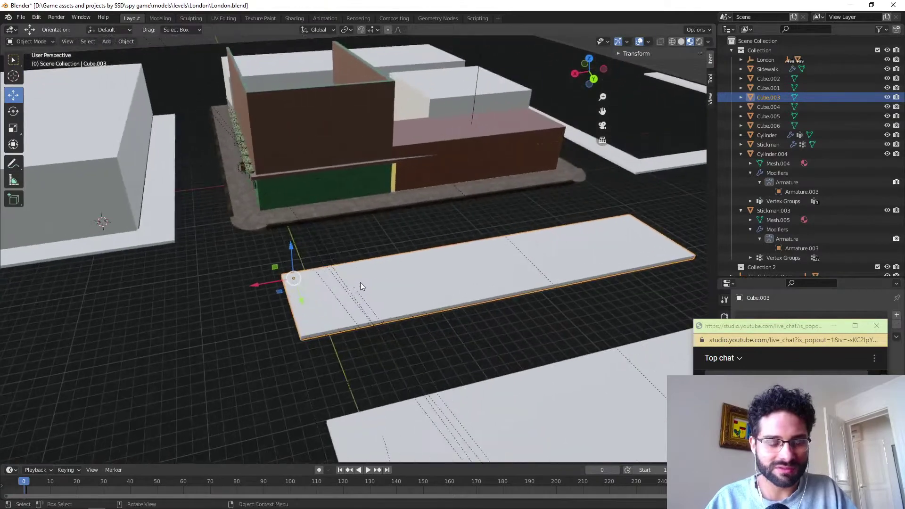
{"action": "key", "text": "Tab"}
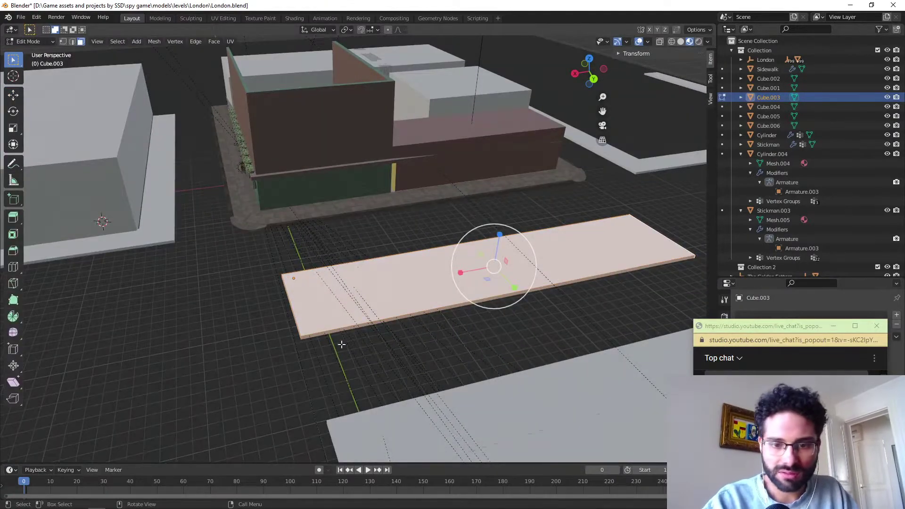
{"action": "key", "text": "s"}
{"action": "key", "text": "x"}
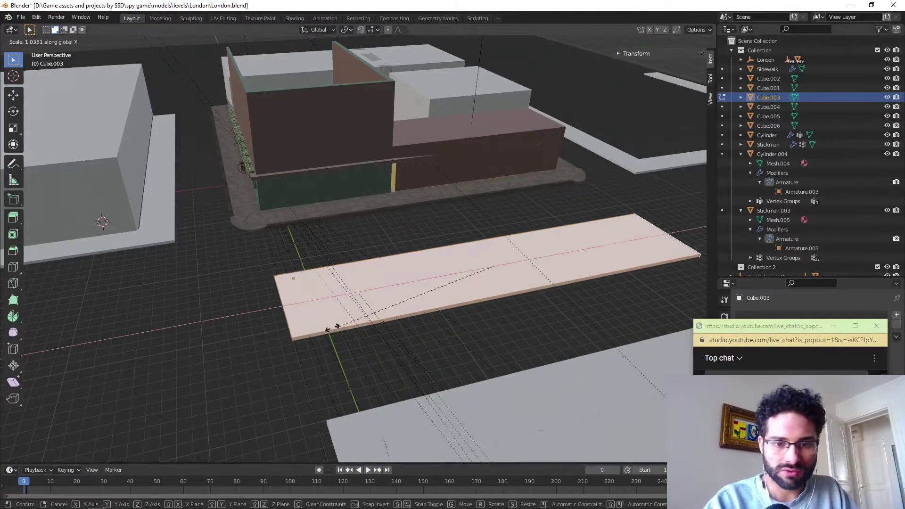
{"action": "left_click", "coordinate": [137, 351]}
{"action": "scroll", "coordinate": [261, 349], "scroll_direction": "down", "scroll_amount": 3}
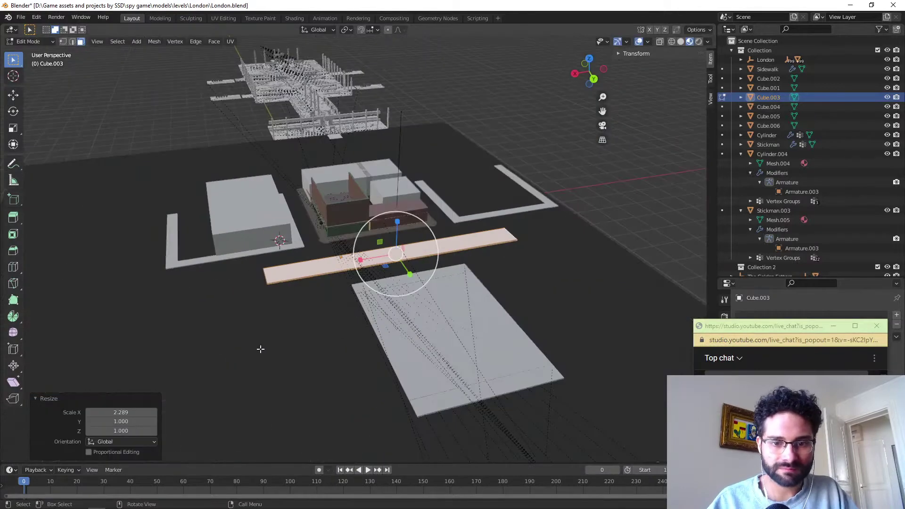
Lengthen the slab's mesh further along global X with two more scalings, the last by about 1.37.
{"action": "key", "text": "s"}
{"action": "key", "text": "x"}
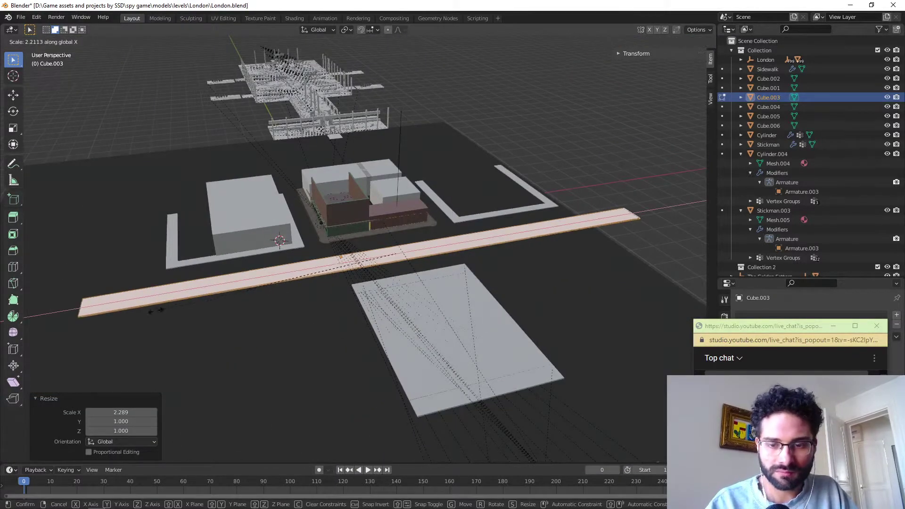
{"action": "left_click", "coordinate": [110, 316]}
{"action": "middle_click_drag", "start_coordinate": [249, 331], "coordinate": [359, 249]}
{"action": "key", "text": "s"}
{"action": "key", "text": "x"}
{"action": "left_click", "coordinate": [218, 279]}
Bring the slab into view in the UV Editing workspace and assign it the existing LondonSidewalk material.
{"action": "scroll", "coordinate": [358, 249], "scroll_direction": "up", "scroll_amount": 5}
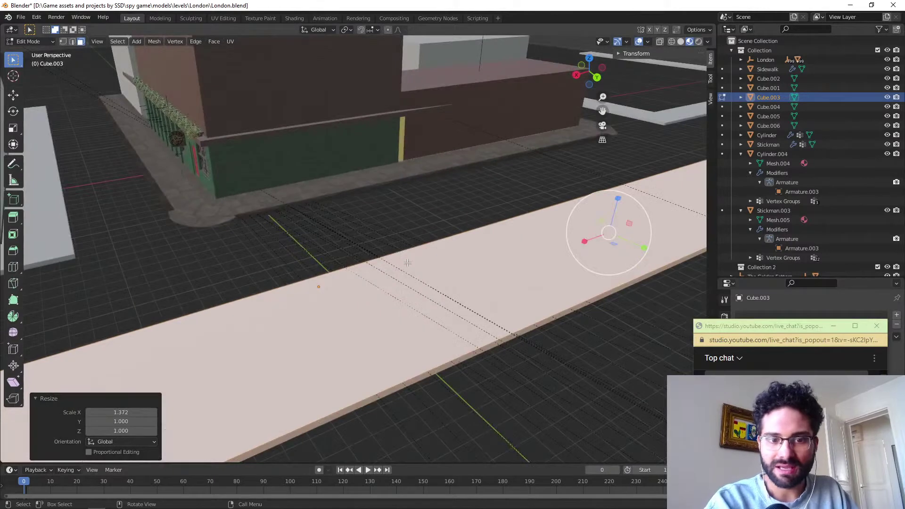
{"action": "left_click", "coordinate": [222, 18]}
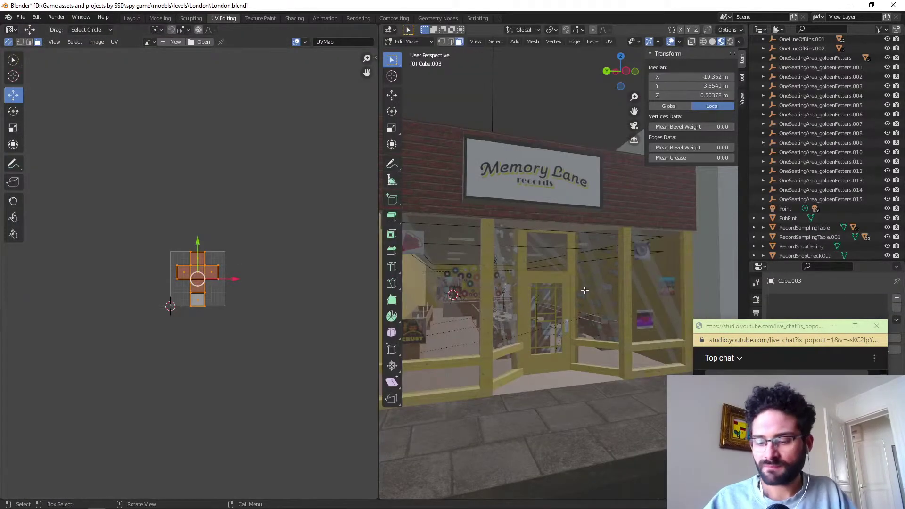
{"action": "scroll", "coordinate": [567, 295], "scroll_direction": "down", "scroll_amount": 8}
{"action": "scroll", "coordinate": [566, 296], "scroll_direction": "down", "scroll_amount": 2}
{"action": "middle_click_drag", "start_coordinate": [542, 253], "coordinate": [514, 287]}
{"action": "scroll", "coordinate": [561, 281], "scroll_direction": "up", "scroll_amount": 8}
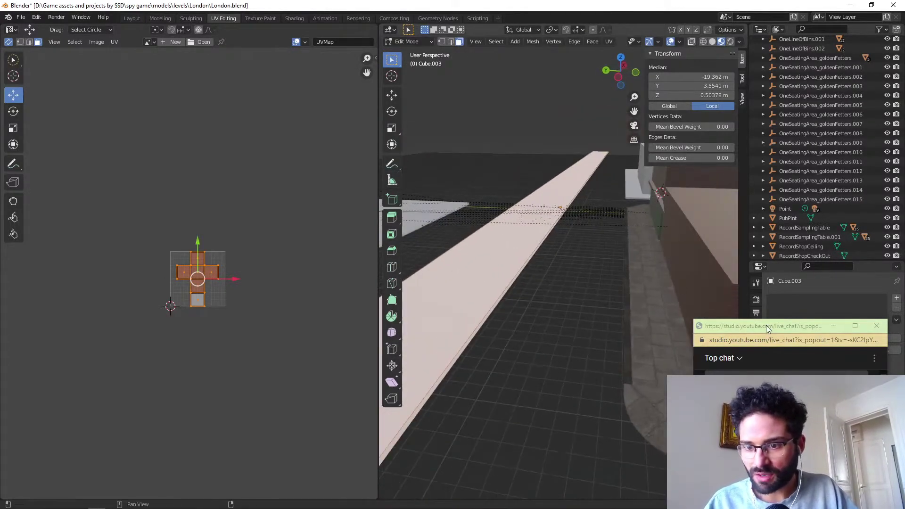
{"action": "left_click_drag", "start_coordinate": [788, 329], "coordinate": [647, 301]}
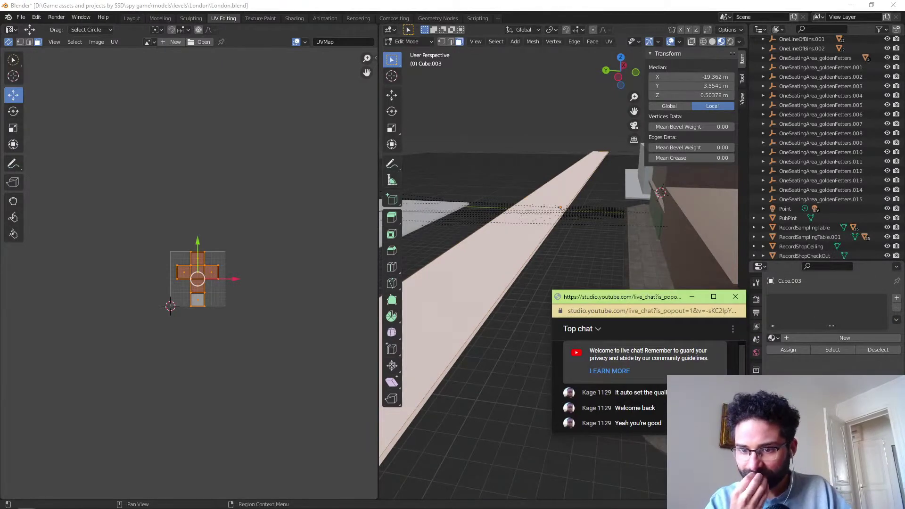
{"action": "left_click", "coordinate": [772, 338]}
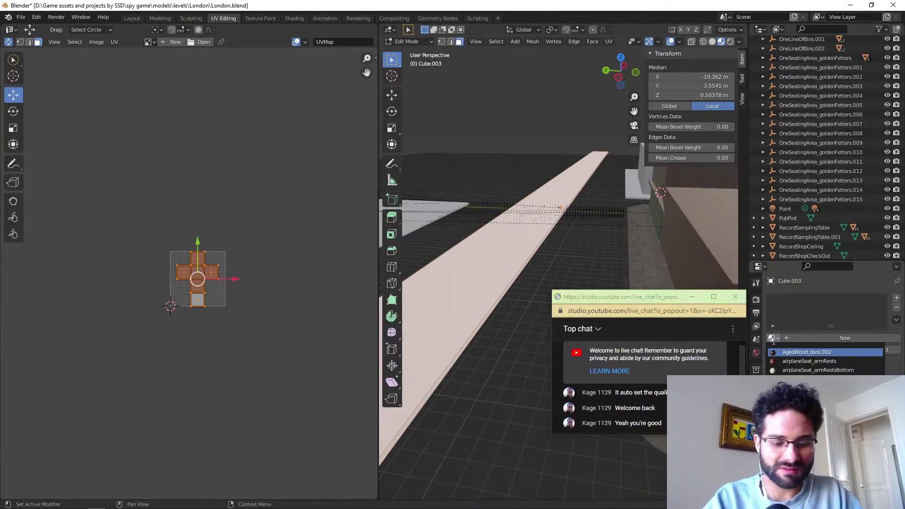
{"action": "key", "text": "Return"}
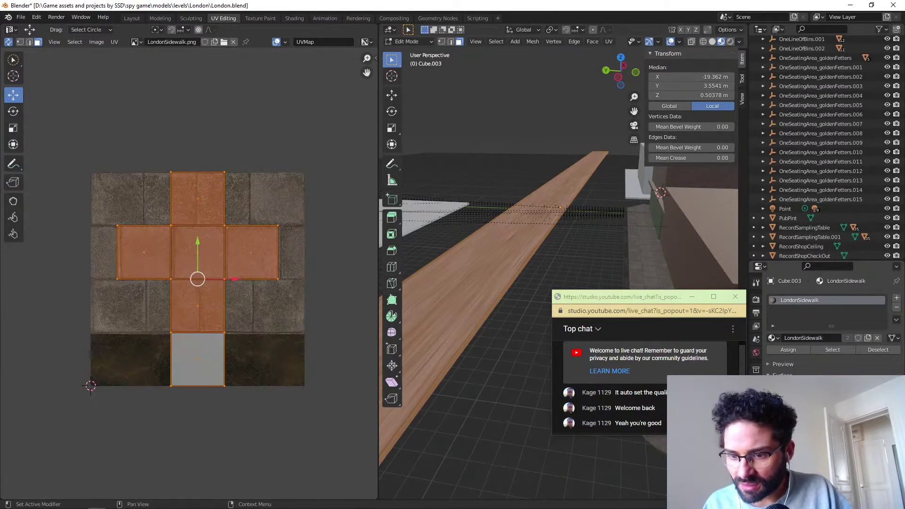
Unwrap the slab's faces with Smart UV Project.
{"action": "key", "text": "u"}
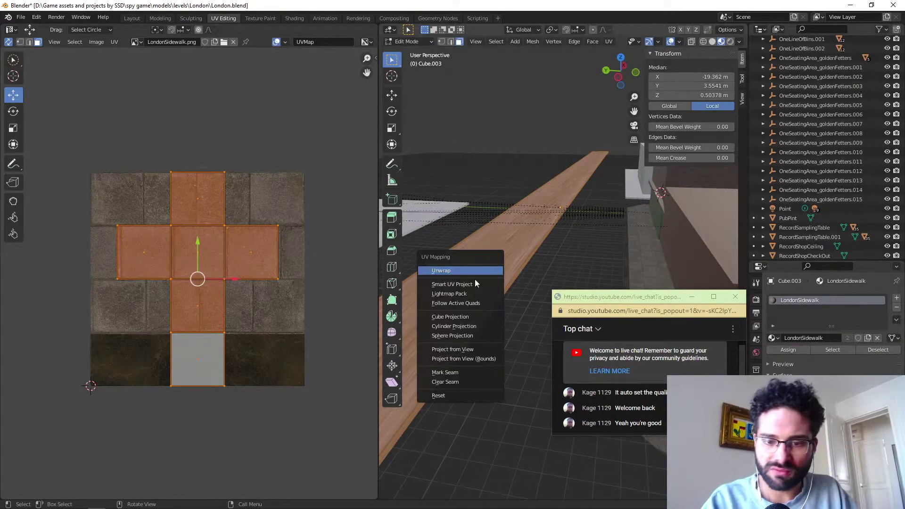
{"action": "left_click", "coordinate": [445, 284]}
{"action": "left_click", "coordinate": [429, 360]}
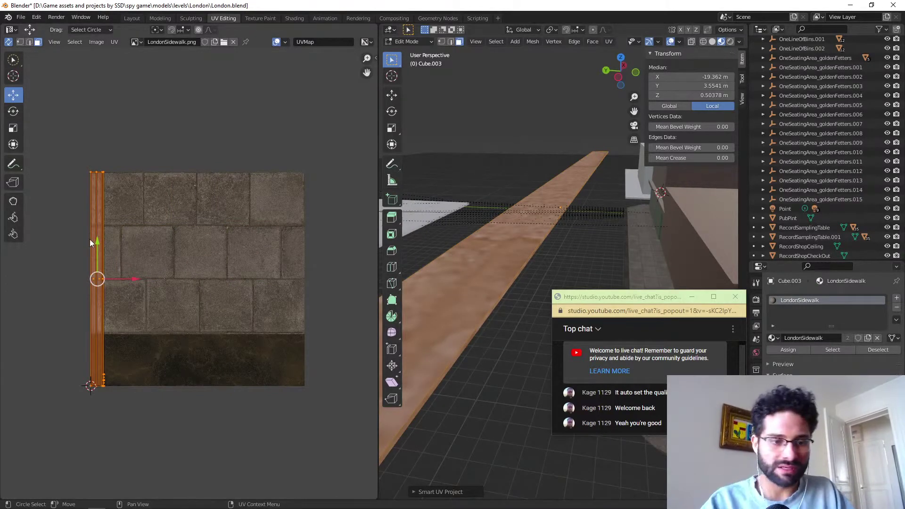
Rotate the slab's UV islands to horizontal and move them over the middle of the sidewalk texture.
{"action": "key", "text": "r"}
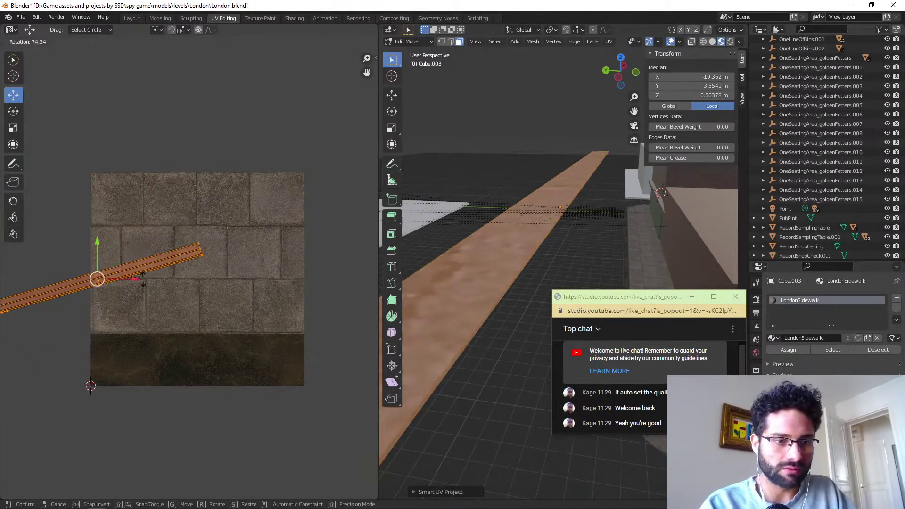
{"action": "left_click", "coordinate": [124, 282]}
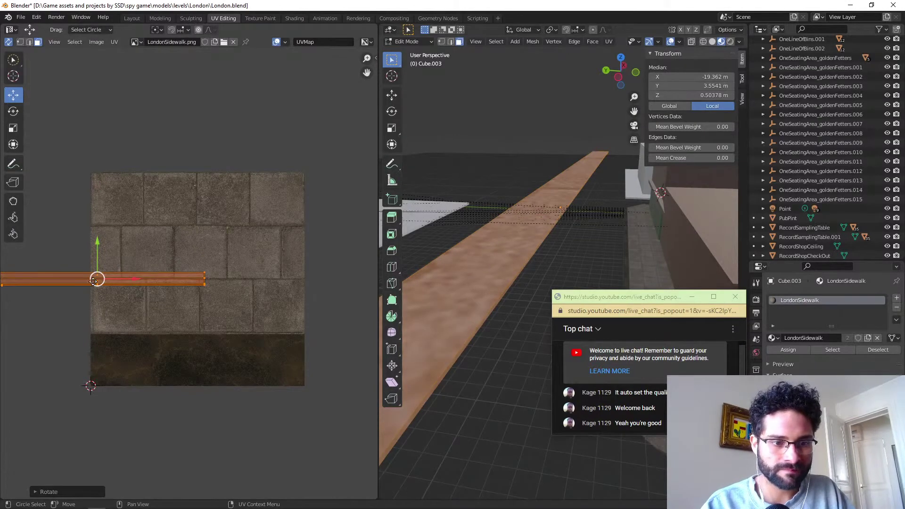
{"action": "left_click_drag", "start_coordinate": [97, 279], "coordinate": [216, 244]}
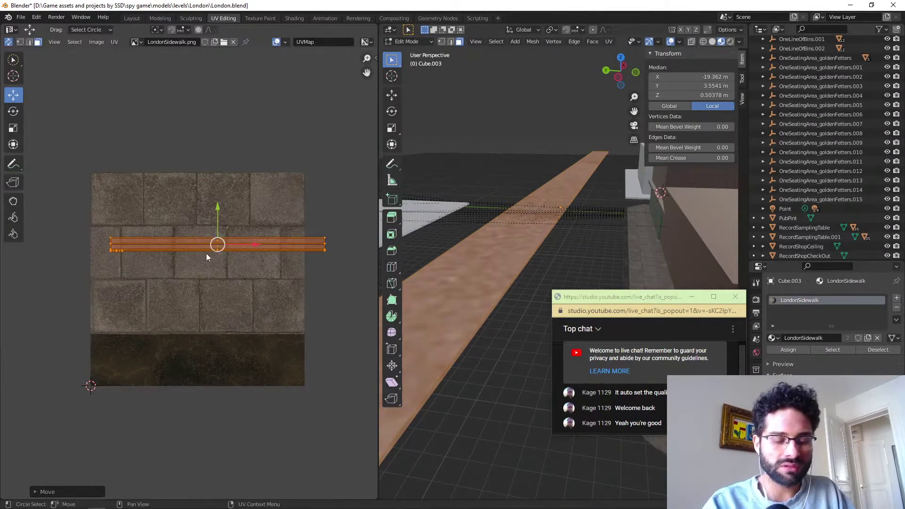
Enlarge the UV islands far beyond the texture tile and shift them upward, off the dark curb strip.
{"action": "key", "text": "s"}
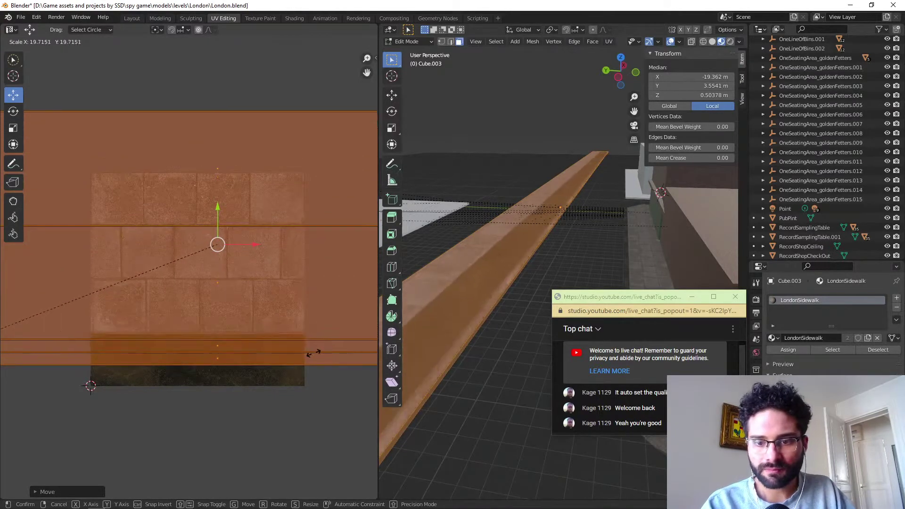
{"action": "left_click", "coordinate": [172, 399]}
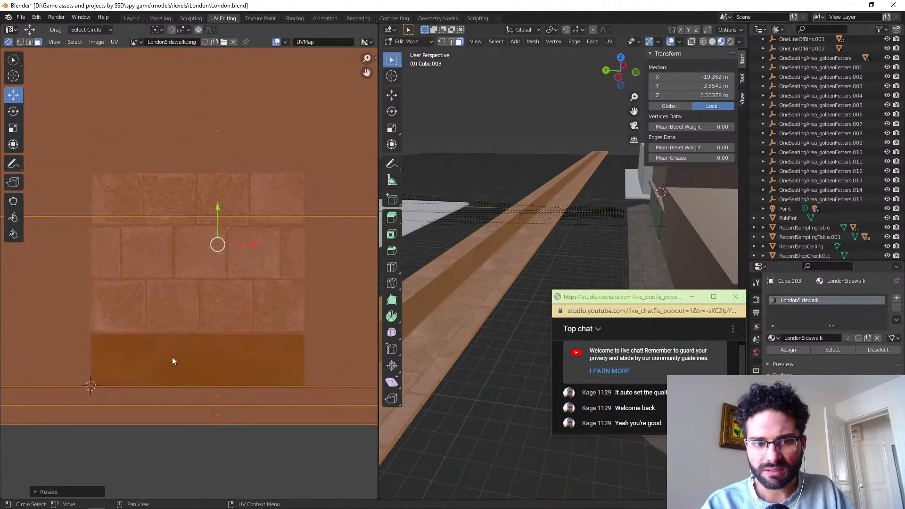
{"action": "left_click_drag", "start_coordinate": [218, 209], "coordinate": [233, 113]}
Enlarge the slab's UV islands slightly and shift them down so their lower edge covers the texture's dark curb strip.
{"action": "scroll", "coordinate": [207, 253], "scroll_direction": "down", "scroll_amount": 4}
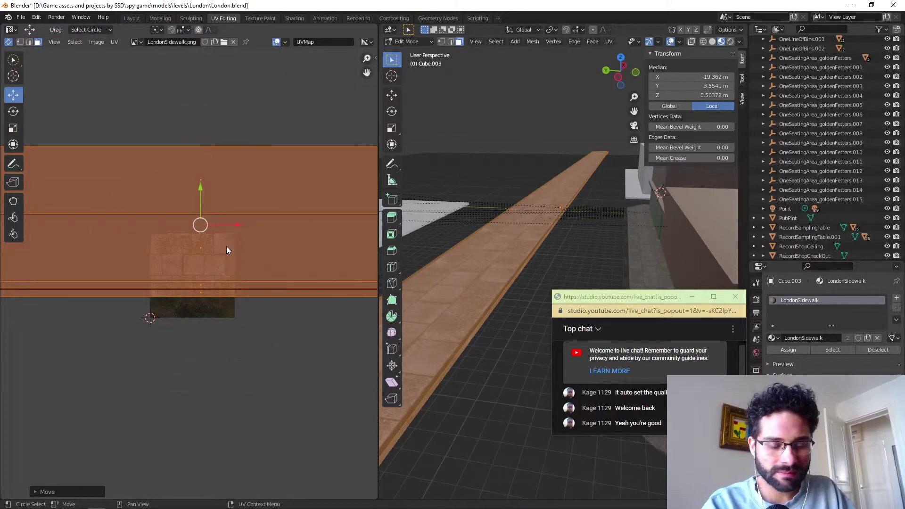
{"action": "mouse_move", "coordinate": [487, 295]}
{"action": "middle_mouse_down"}
{"action": "mouse_move", "coordinate": [510, 274]}
{"action": "mouse_move", "coordinate": [491, 260]}
{"action": "mouse_move", "coordinate": [489, 295]}
{"action": "middle_mouse_up"}
{"action": "key", "text": "s"}
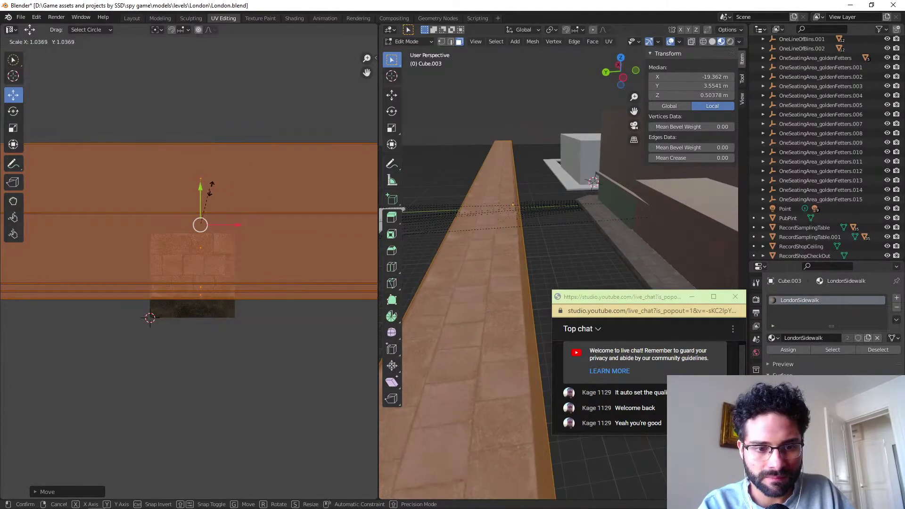
{"action": "left_click", "coordinate": [215, 185]}
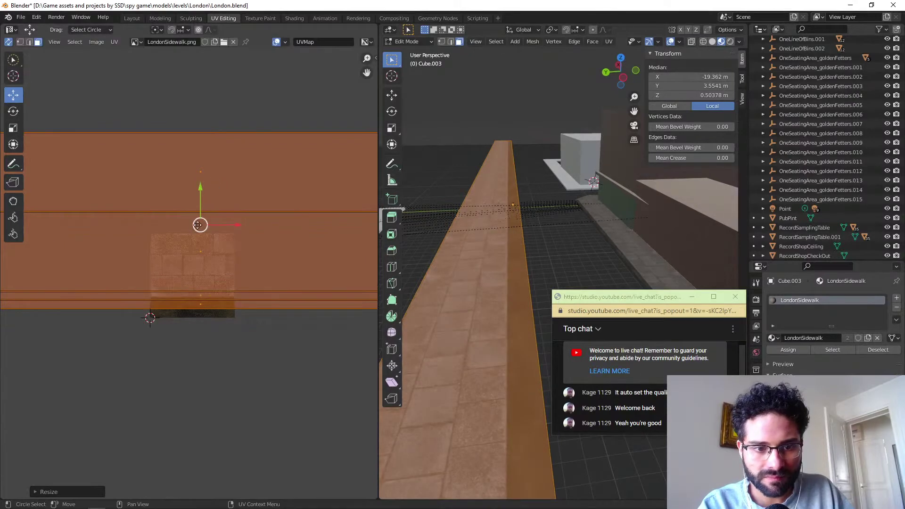
{"action": "key", "text": "g"}
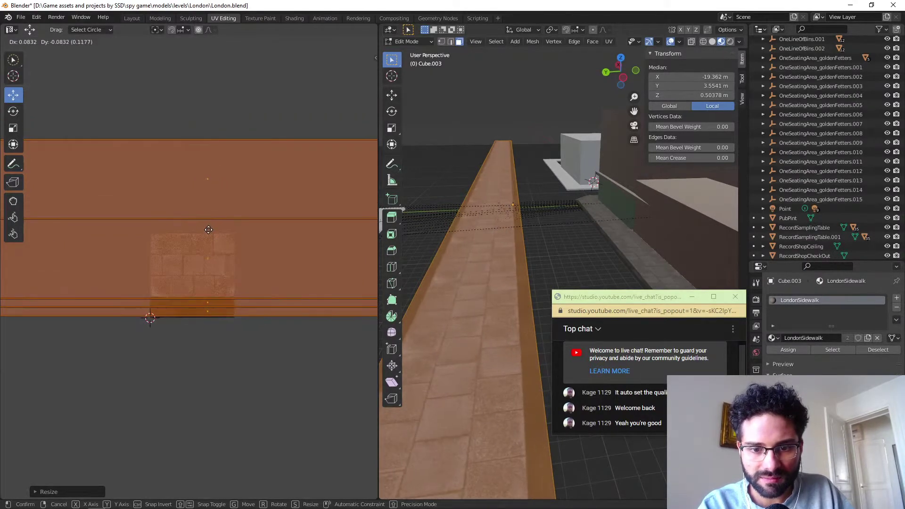
{"action": "left_click", "coordinate": [209, 230]}
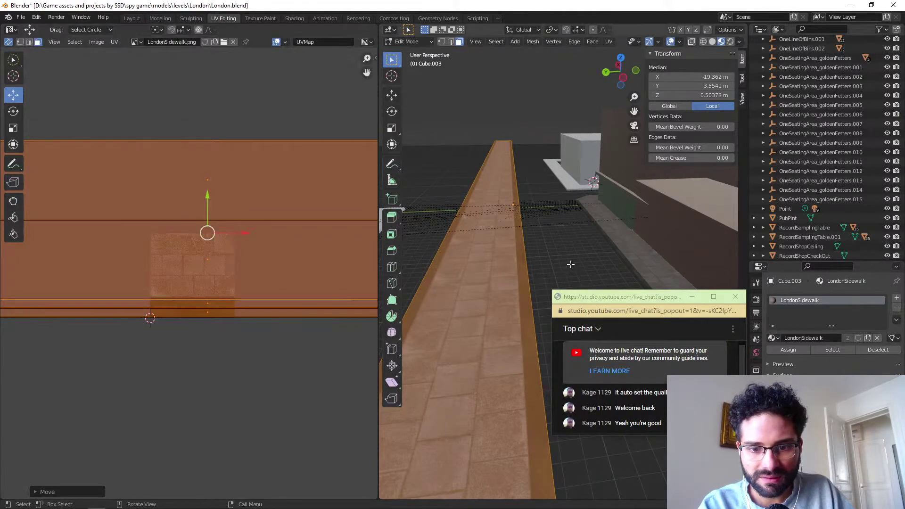
Nudge the UV islands vertically to adjust how much dark curb shows along the slab's edges.
{"action": "mouse_move", "coordinate": [572, 264]}
{"action": "middle_mouse_down"}
{"action": "mouse_move", "coordinate": [535, 295]}
{"action": "mouse_move", "coordinate": [586, 253]}
{"action": "mouse_move", "coordinate": [568, 298]}
{"action": "mouse_move", "coordinate": [558, 253]}
{"action": "middle_mouse_up"}
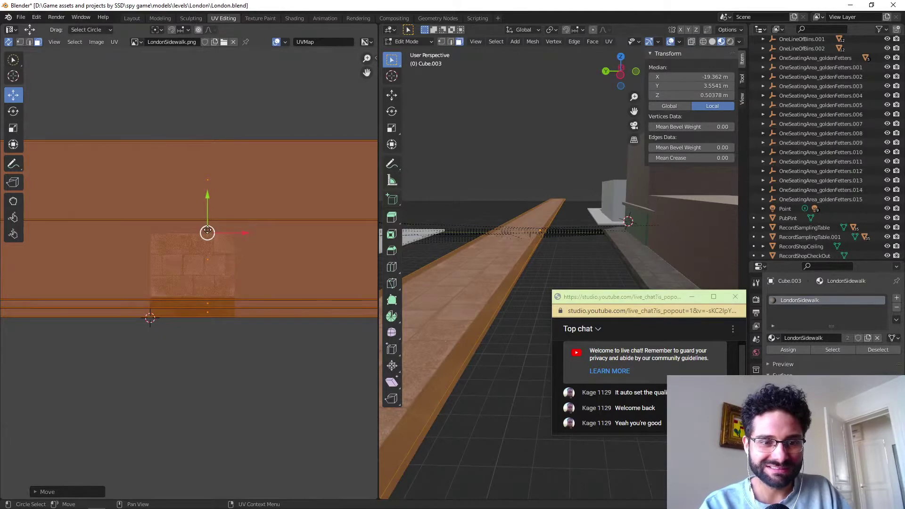
{"action": "left_click_drag", "start_coordinate": [207, 232], "coordinate": [203, 233]}
{"action": "middle_click_drag", "start_coordinate": [436, 242], "coordinate": [463, 255]}
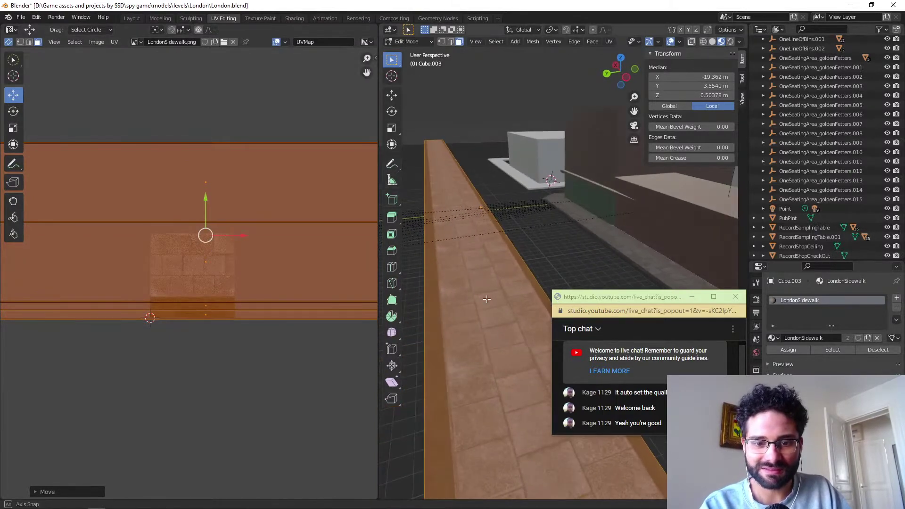
{"action": "left_click_drag", "start_coordinate": [205, 199], "coordinate": [202, 200]}
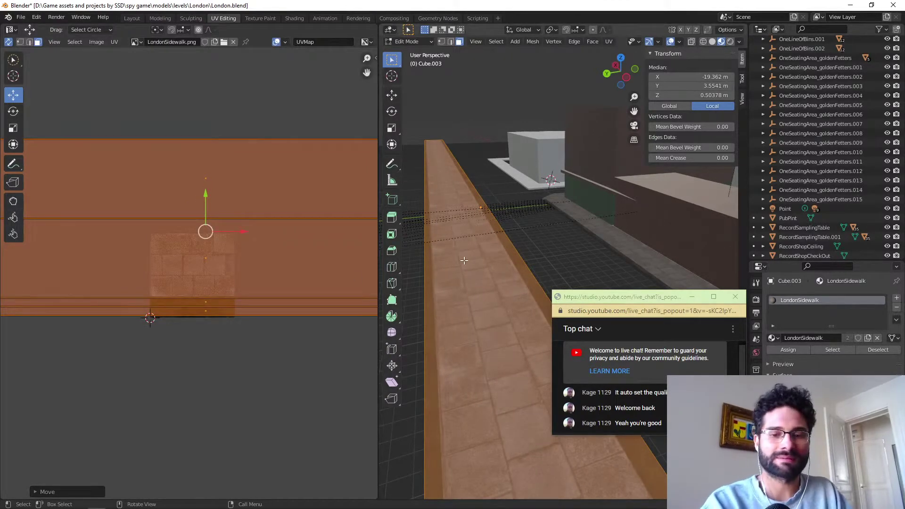
Flip and enlarge the UV islands with a negative scale, and move them upward over the sidewalk texture.
{"action": "key", "text": "s"}
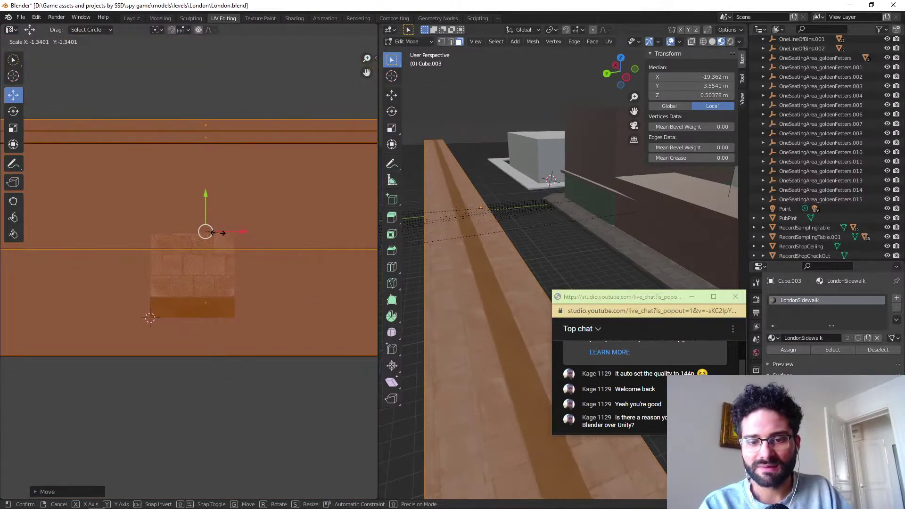
{"action": "left_click", "coordinate": [220, 234]}
{"action": "key", "text": "g"}
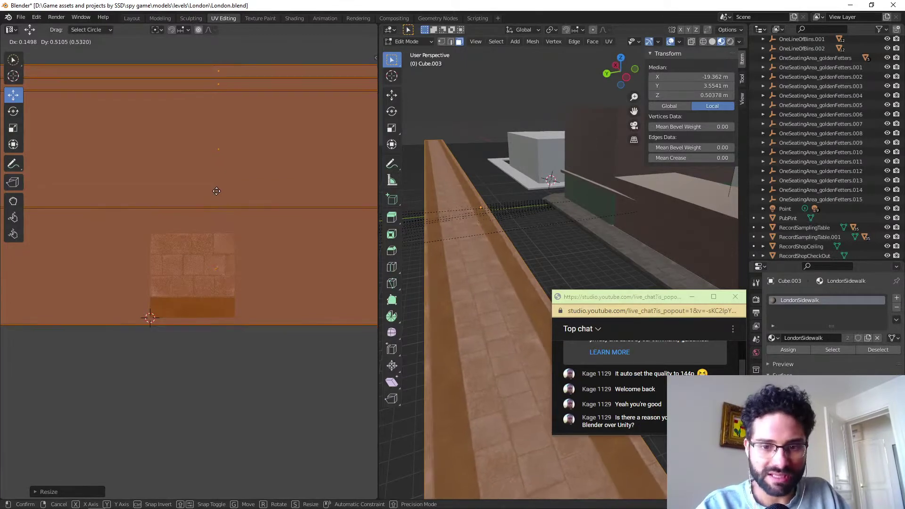
{"action": "left_click", "coordinate": [216, 190]}
Shrink the UV islands in two passes, moving them back down each time, so the dark curb lines only the slab's long edges.
{"action": "key", "text": "s"}
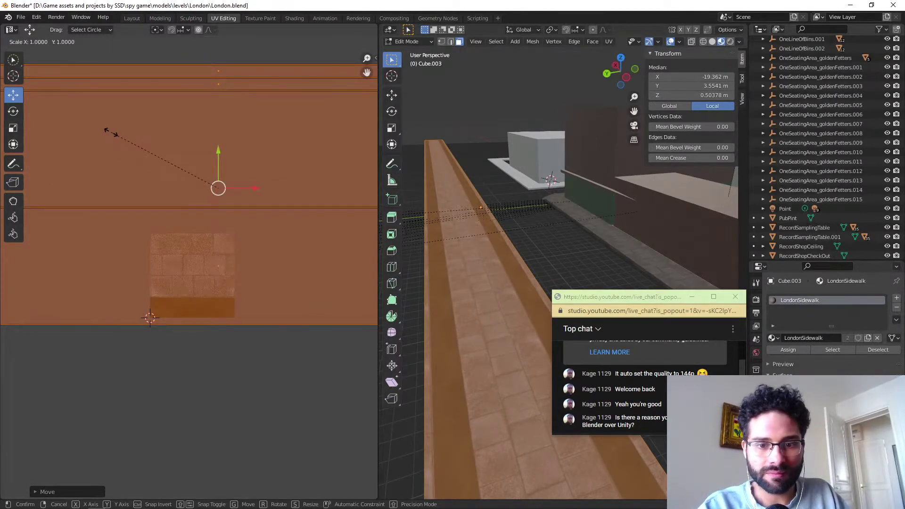
{"action": "left_click", "coordinate": [131, 155]}
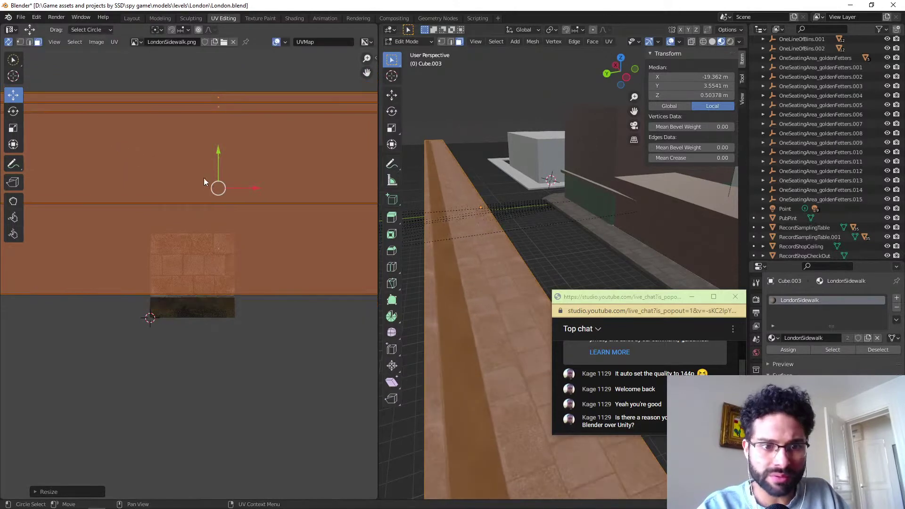
{"action": "key", "text": "g"}
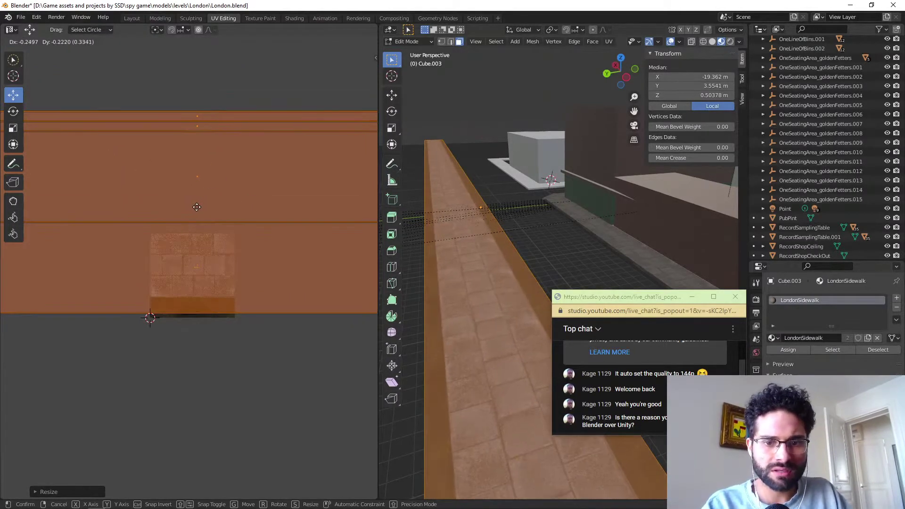
{"action": "left_click", "coordinate": [200, 206]}
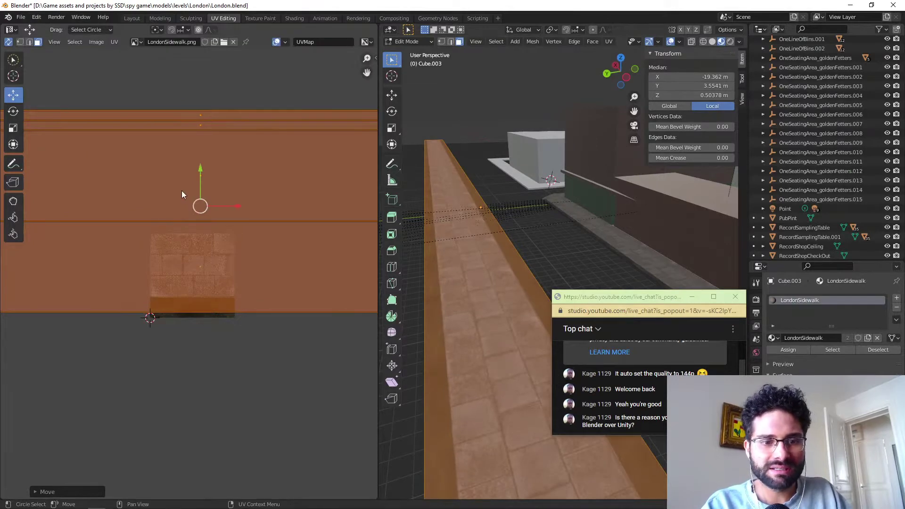
{"action": "key", "text": "s"}
{"action": "left_click", "coordinate": [131, 144]}
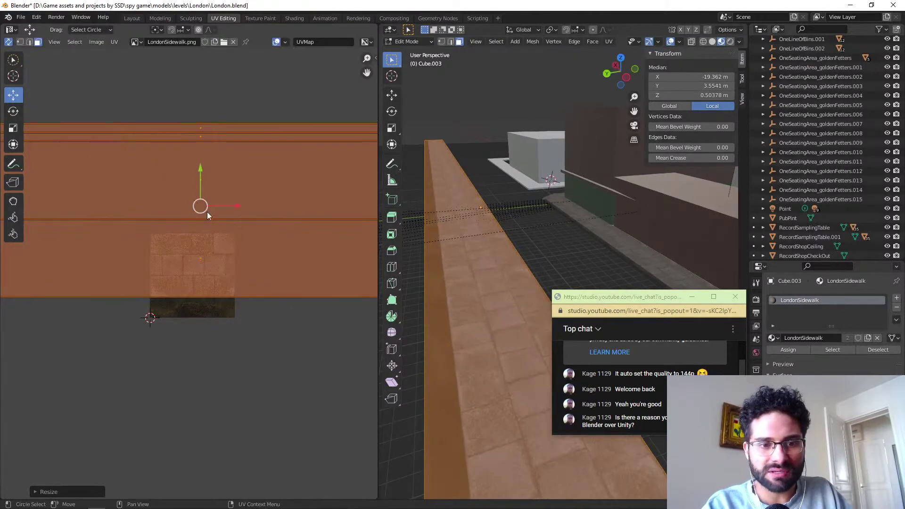
{"action": "key", "text": "g"}
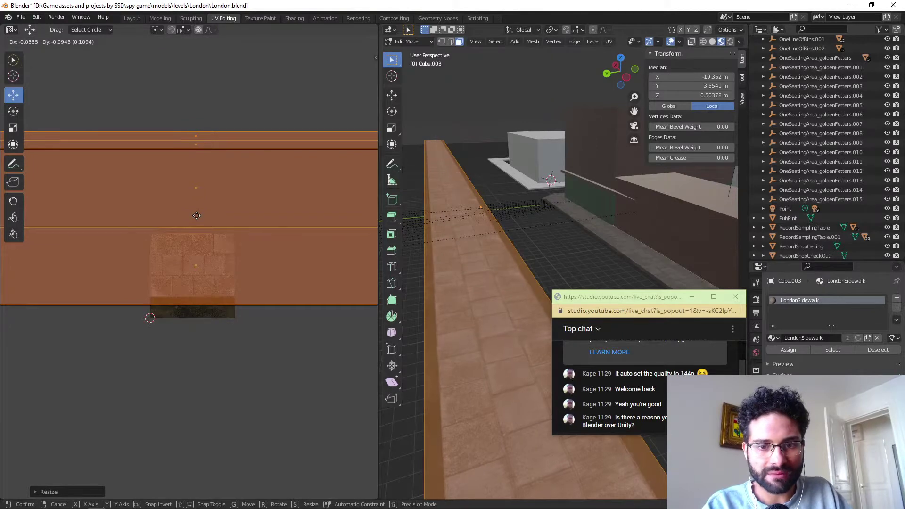
{"action": "left_click", "coordinate": [197, 217]}
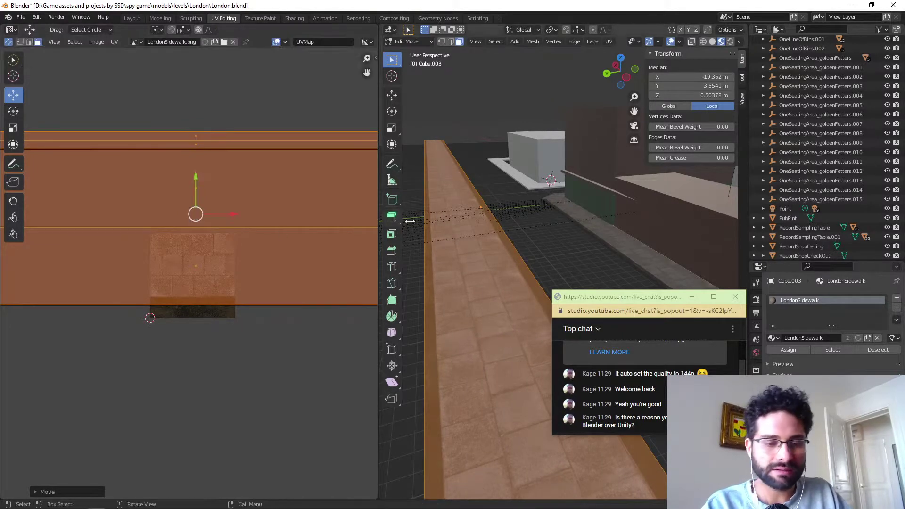
Finish editing the slab and view it next to the pub's sidewalk in the Layout workspace.
{"action": "key", "text": "Tab"}
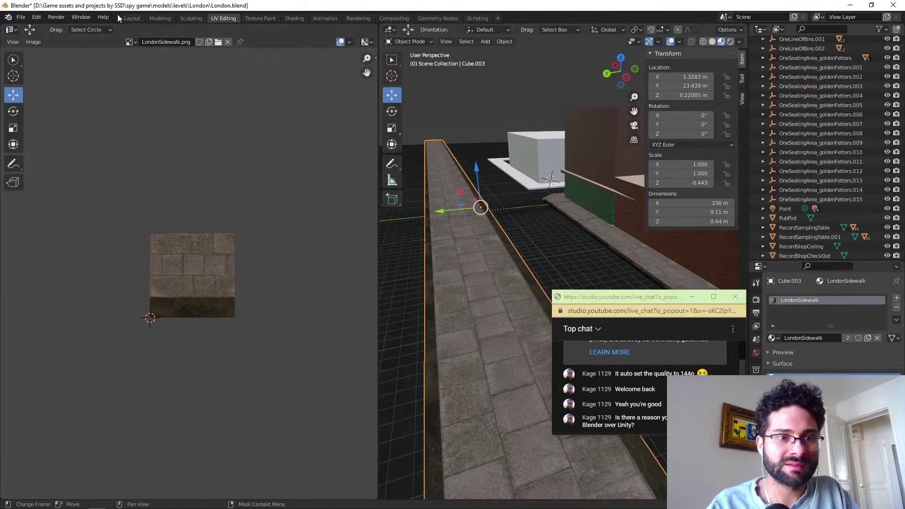
{"action": "left_click", "coordinate": [129, 18]}
{"action": "middle_click_drag", "start_coordinate": [352, 249], "coordinate": [326, 304]}
{"action": "middle_click_drag", "start_coordinate": [325, 344], "coordinate": [354, 257], "text": "shift"}
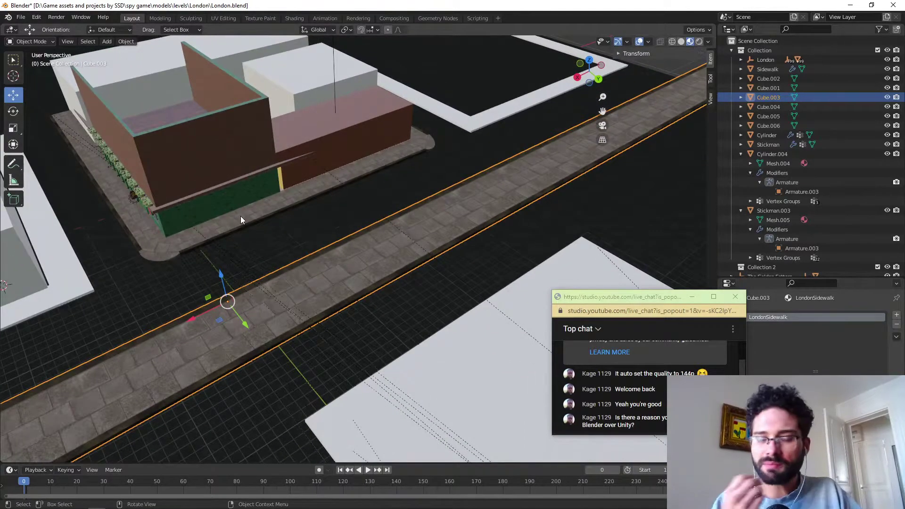
{"action": "middle_click_drag", "start_coordinate": [344, 313], "coordinate": [362, 295]}
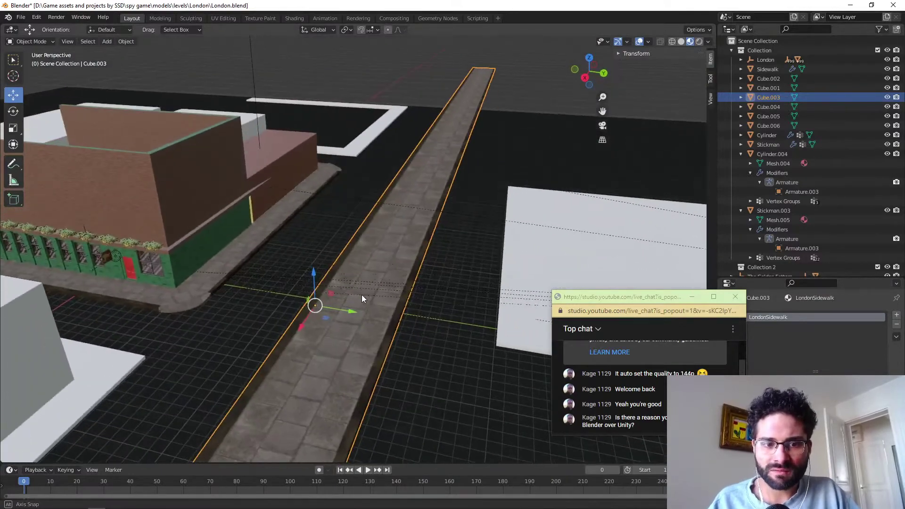
Place the 3D cursor on the sidewalk beside the pub's green wall and add a 2 m cube there.
{"action": "left_click", "coordinate": [240, 250]}
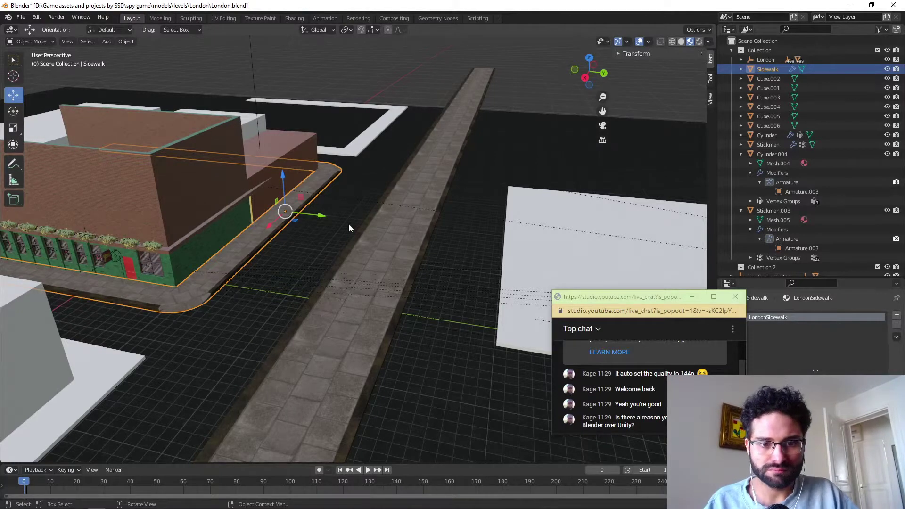
{"action": "middle_click_drag", "start_coordinate": [392, 197], "coordinate": [404, 230], "text": "shift"}
{"action": "left_click", "coordinate": [364, 236]}
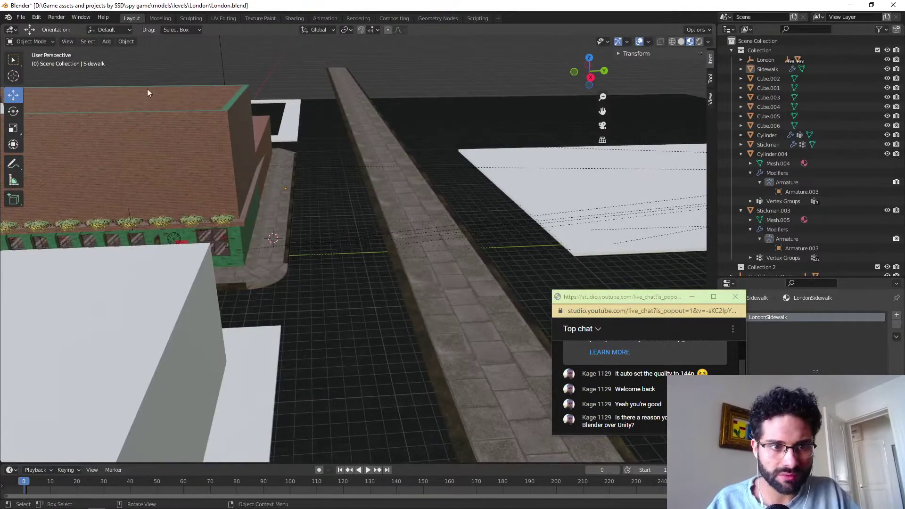
{"action": "left_click", "coordinate": [108, 41]}
{"action": "mouse_move", "coordinate": [141, 53]}
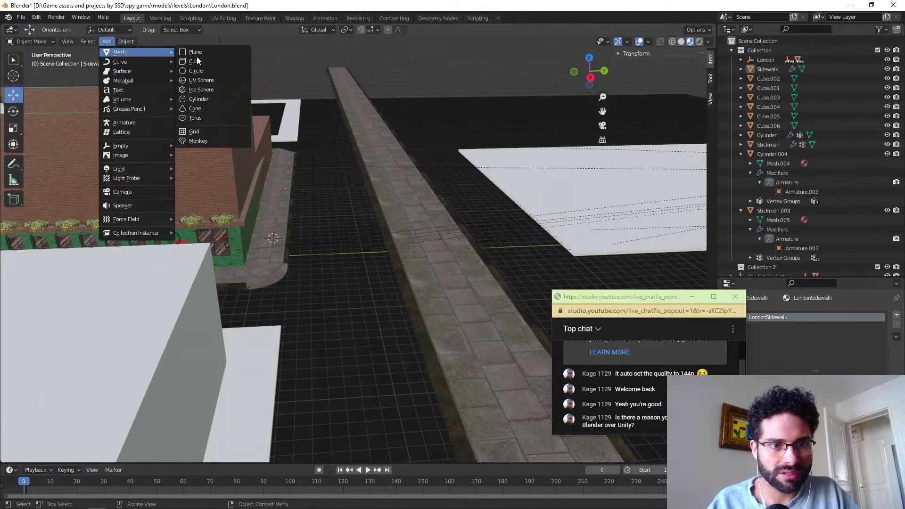
{"action": "left_click", "coordinate": [207, 62]}
Move the new cube about -0.38 m along the Y axis, toward the pub wall.
{"action": "scroll", "coordinate": [275, 254], "scroll_direction": "up", "scroll_amount": 5}
{"action": "middle_click_drag", "start_coordinate": [172, 205], "coordinate": [311, 218], "text": "shift"}
{"action": "middle_click_drag", "start_coordinate": [298, 264], "coordinate": [320, 265], "text": "shift"}
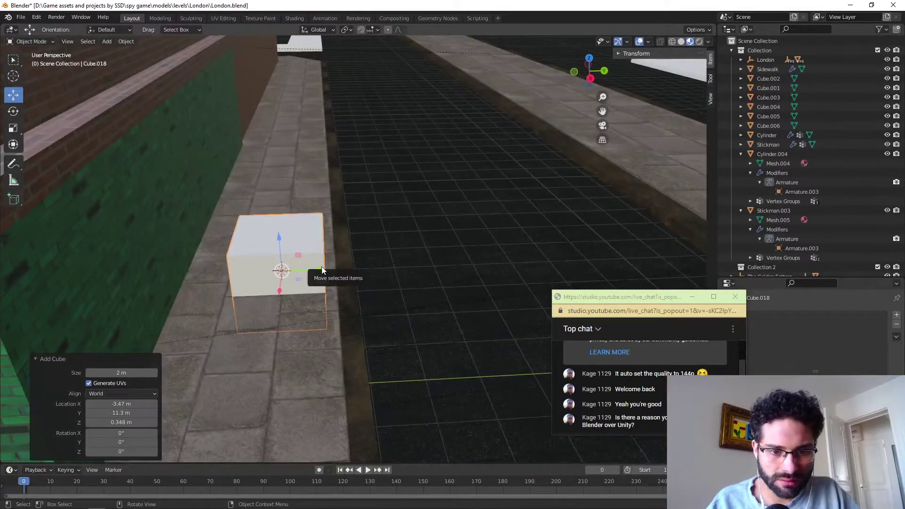
{"action": "key", "text": "g"}
{"action": "key", "text": "y"}
{"action": "left_click", "coordinate": [299, 277]}
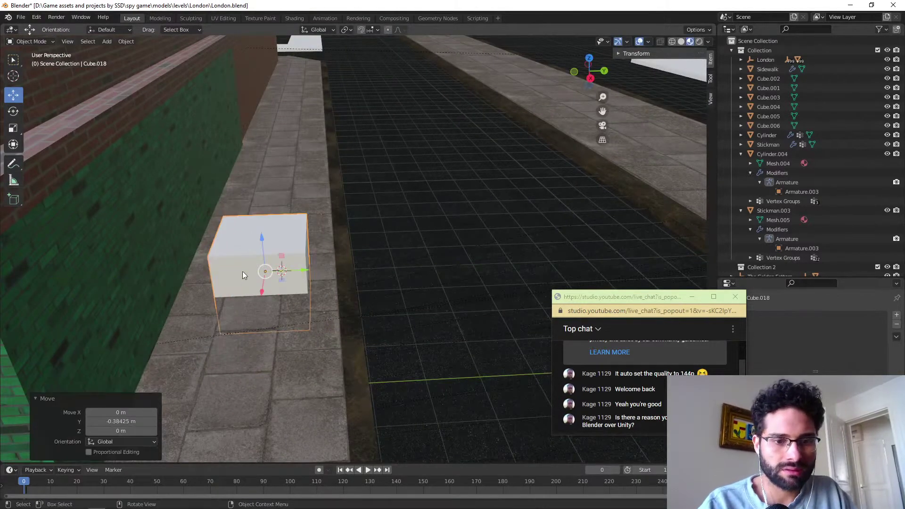
Flatten the cube's mesh along Z to about 0.205 of its height in Edit Mode.
{"action": "key", "text": "Tab"}
{"action": "key", "text": "c"}
{"action": "key", "text": "s"}
{"action": "key", "text": "x"}
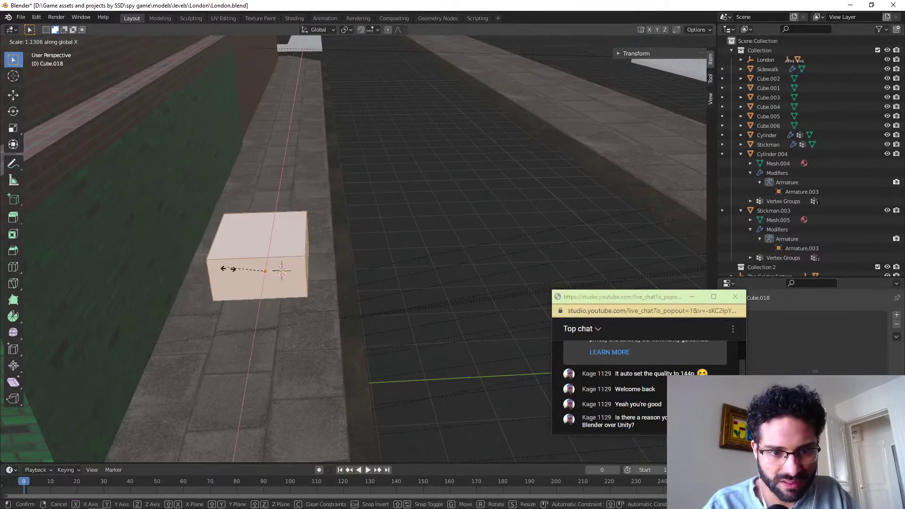
{"action": "key", "text": "z"}
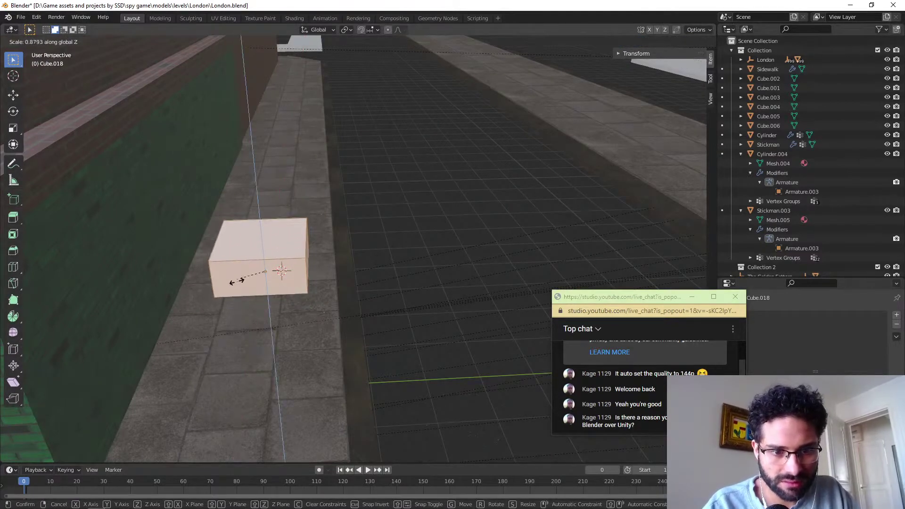
{"action": "left_click", "coordinate": [252, 280]}
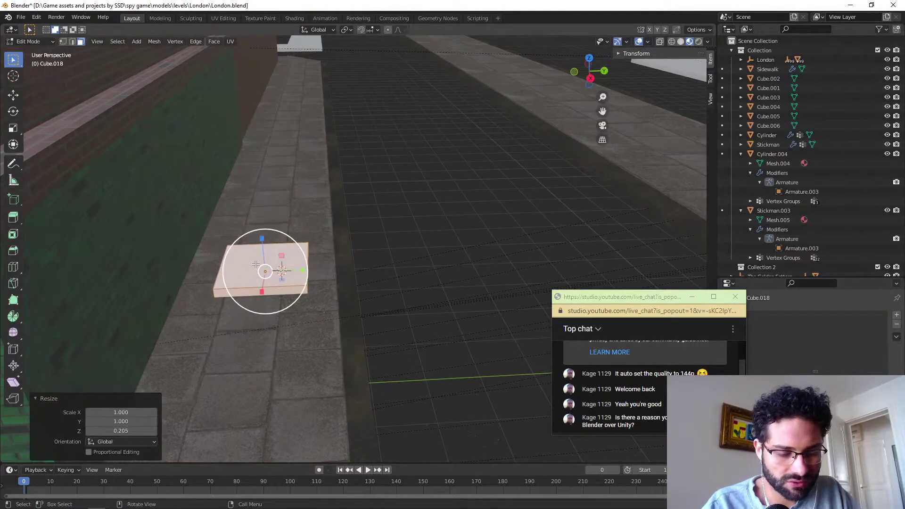
Raise the flattened mesh about 0.17 m along Z, and fine-tune its height against the sidewalk surface.
{"action": "left_click", "coordinate": [13, 95]}
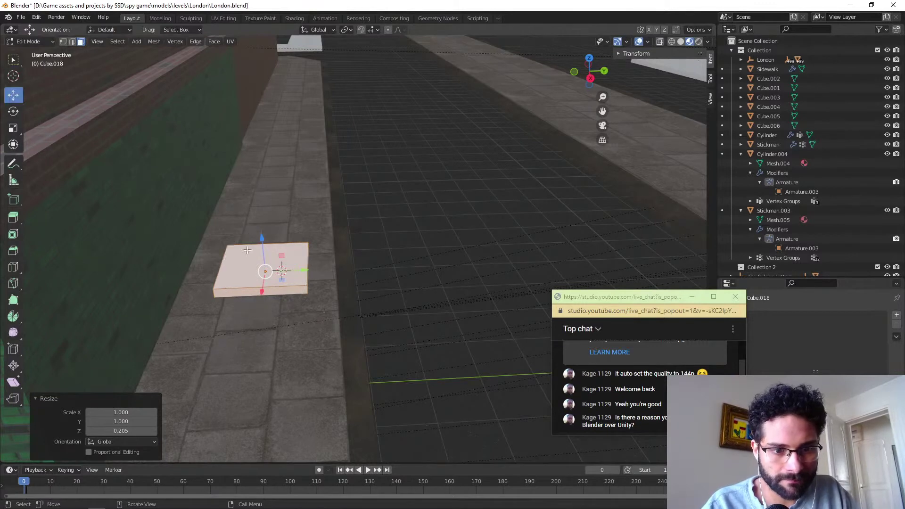
{"action": "mouse_move", "coordinate": [262, 246]}
{"action": "left_mouse_down"}
{"action": "mouse_move", "coordinate": [258, 230]}
{"action": "mouse_move", "coordinate": [258, 243]}
{"action": "left_mouse_up"}
{"action": "mouse_move", "coordinate": [258, 250]}
{"action": "middle_mouse_down"}
{"action": "mouse_move", "coordinate": [230, 283]}
{"action": "mouse_move", "coordinate": [187, 251]}
{"action": "mouse_move", "coordinate": [268, 265]}
{"action": "mouse_move", "coordinate": [269, 257]}
{"action": "middle_mouse_up"}
{"action": "middle_click_drag", "start_coordinate": [203, 223], "coordinate": [264, 258], "text": "shift"}
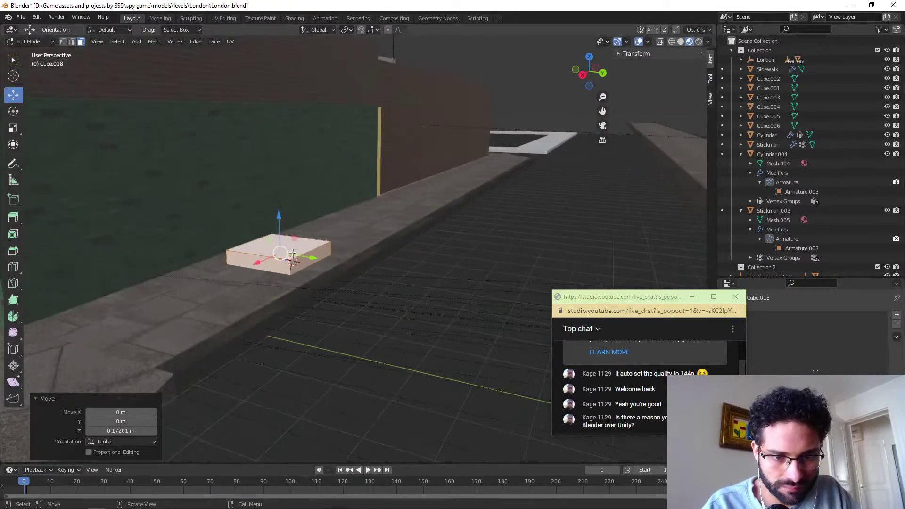
{"action": "left_click_drag", "start_coordinate": [276, 217], "coordinate": [282, 232]}
Move the flattened block about 1.31 m along Y so it juts past the curb over the road.
{"action": "key", "text": "Tab"}
{"action": "left_click_drag", "start_coordinate": [307, 268], "coordinate": [333, 283]}
{"action": "scroll", "coordinate": [332, 285], "scroll_direction": "up", "scroll_amount": 6}
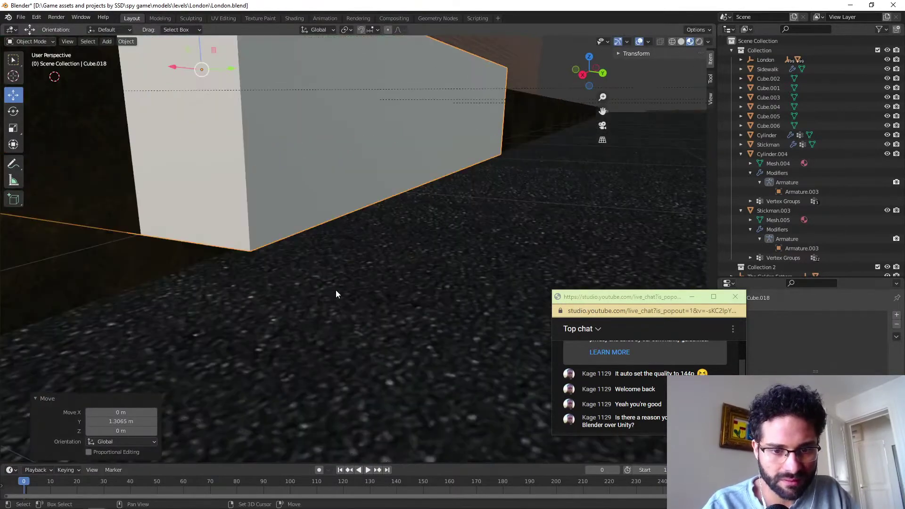
{"action": "scroll", "coordinate": [312, 198], "scroll_direction": "down", "scroll_amount": 6}
{"action": "mouse_move", "coordinate": [380, 256]}
{"action": "middle_mouse_down"}
{"action": "mouse_move", "coordinate": [361, 251]}
{"action": "mouse_move", "coordinate": [370, 255]}
{"action": "middle_mouse_up"}
Adjust the block's mesh height along Z so its top sits just above the sidewalk and its base meets the road.
{"action": "key", "text": "Tab"}
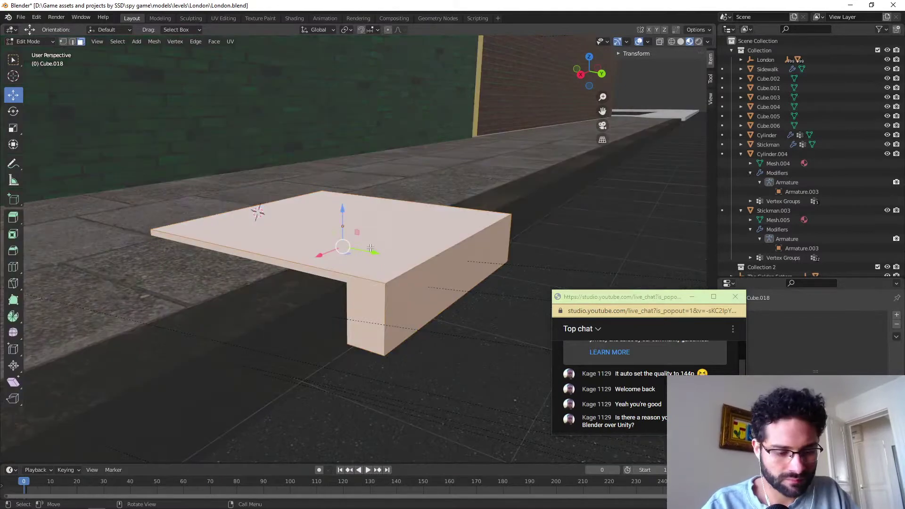
{"action": "left_click_drag", "start_coordinate": [341, 208], "coordinate": [351, 236]}
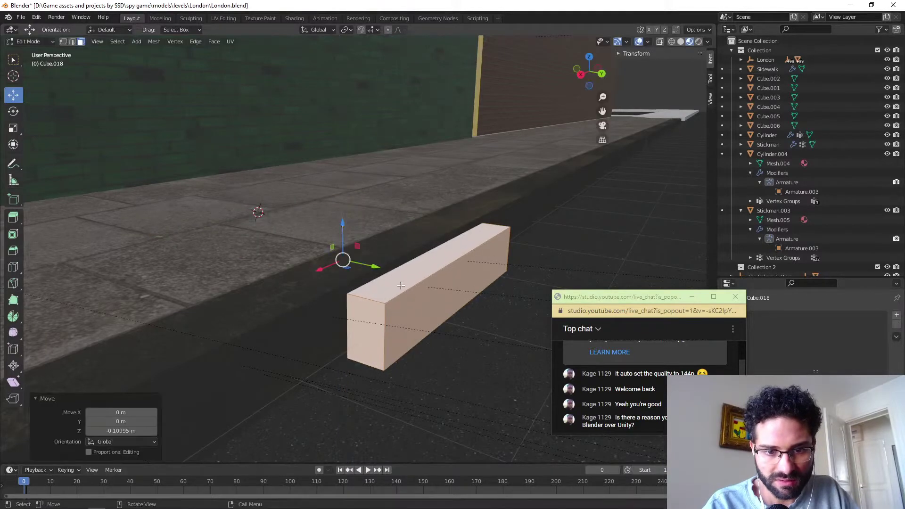
{"action": "left_click", "coordinate": [351, 235]}
{"action": "left_click_drag", "start_coordinate": [342, 201], "coordinate": [341, 191]}
{"action": "key", "text": "Tab"}
{"action": "scroll", "coordinate": [345, 274], "scroll_direction": "down", "scroll_amount": 5}
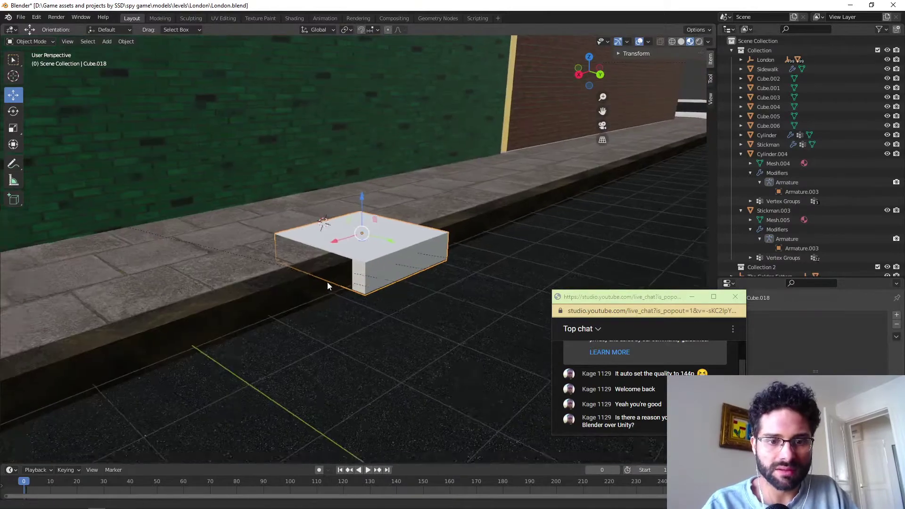
{"action": "middle_click_drag", "start_coordinate": [327, 282], "coordinate": [380, 295]}
{"action": "scroll", "coordinate": [349, 273], "scroll_direction": "down", "scroll_amount": 2}
{"action": "scroll", "coordinate": [387, 265], "scroll_direction": "up", "scroll_amount": 5}
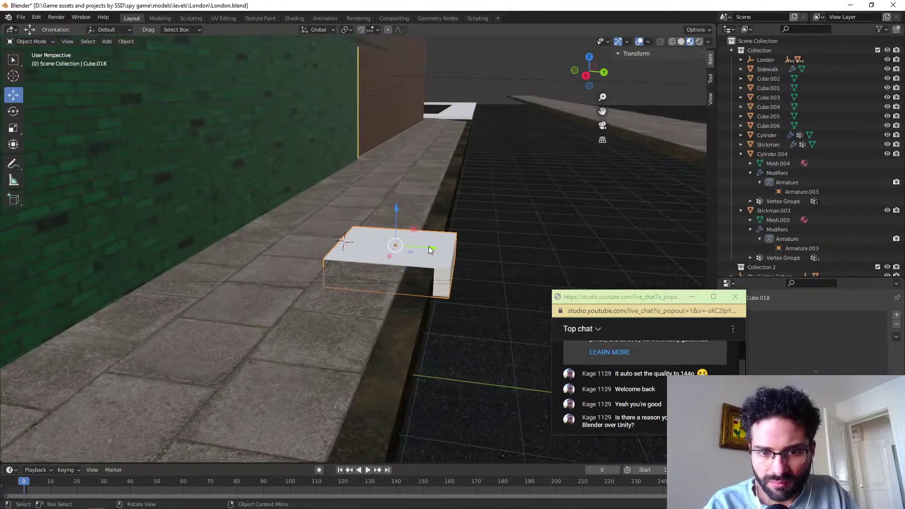
Move the block about 0.25 m back along Y to the curb, and extend its inner face towards the pub wall in Edit Mode.
{"action": "left_click_drag", "start_coordinate": [429, 247], "coordinate": [410, 249]}
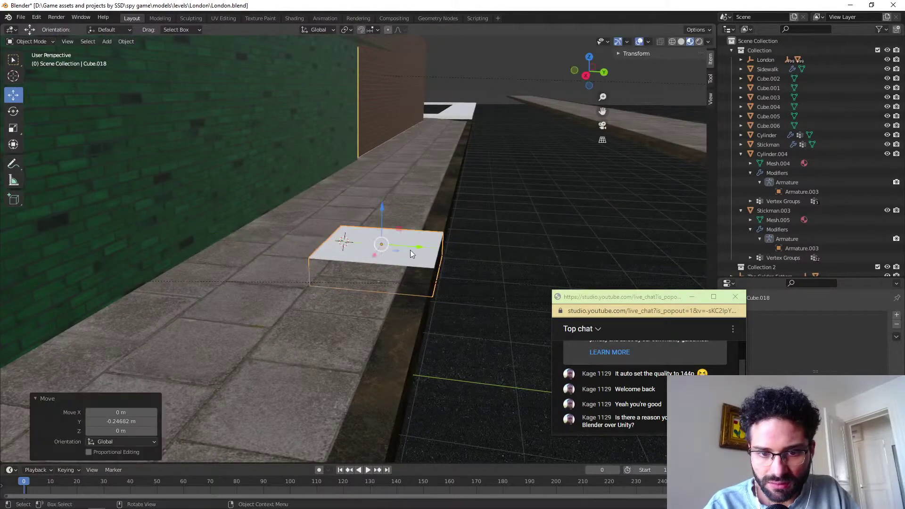
{"action": "middle_click_drag", "start_coordinate": [410, 249], "coordinate": [308, 263]}
{"action": "key", "text": "Tab"}
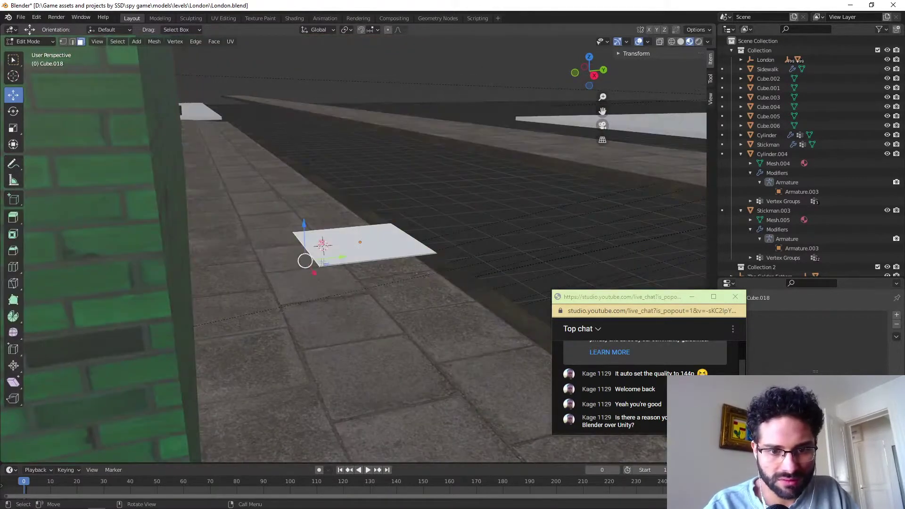
{"action": "left_click_drag", "start_coordinate": [344, 255], "coordinate": [225, 274]}
{"action": "middle_click_drag", "start_coordinate": [225, 273], "coordinate": [264, 253]}
{"action": "key", "text": "Tab"}
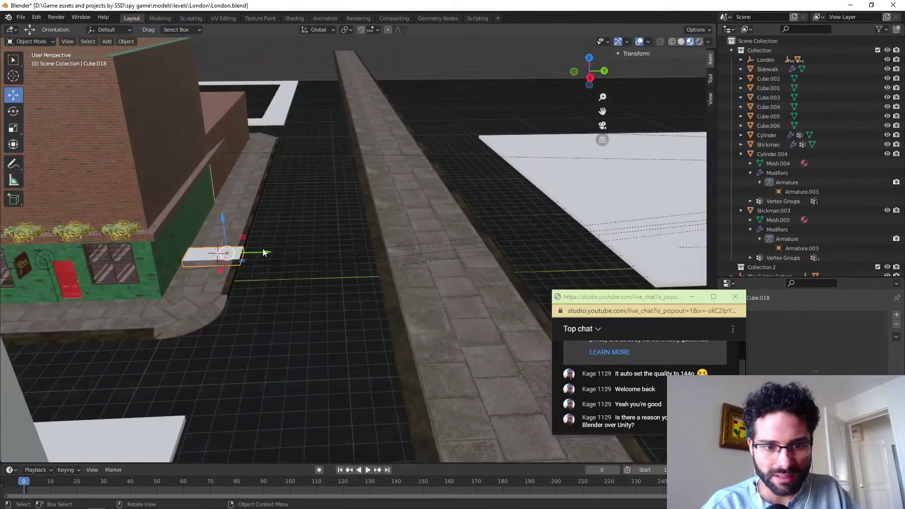
Move the block about 27 m along Y to the large white slab, and further onto the slab's near edge to compare widths.
{"action": "left_click_drag", "start_coordinate": [286, 254], "coordinate": [646, 249]}
{"action": "middle_click_drag", "start_coordinate": [471, 264], "coordinate": [389, 264]}
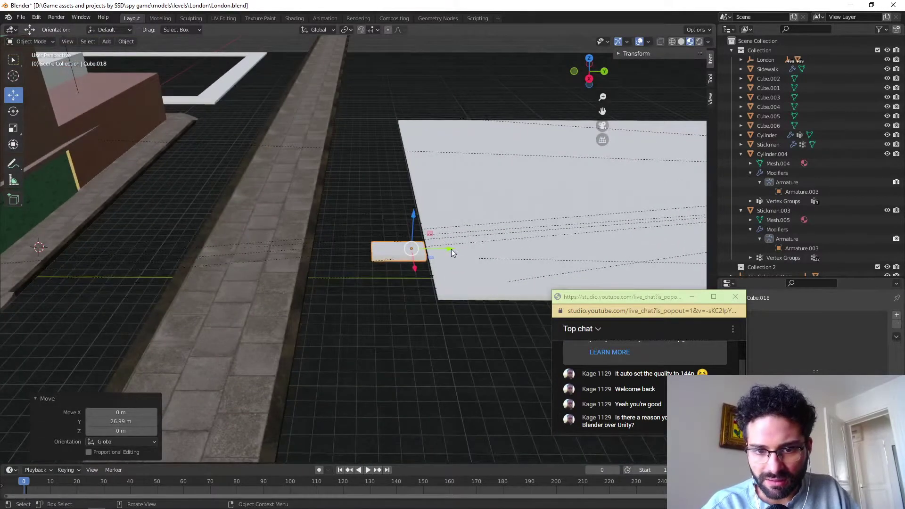
{"action": "key", "text": "g"}
{"action": "key", "text": "y"}
{"action": "left_click", "coordinate": [510, 248]}
{"action": "middle_click_drag", "start_coordinate": [511, 248], "coordinate": [420, 245]}
Try moving the large slab Cube.005 about 2.41 m along Y away from the narrow strip, and undo the move.
{"action": "left_click", "coordinate": [439, 286]}
{"action": "left_click_drag", "start_coordinate": [440, 301], "coordinate": [479, 293]}
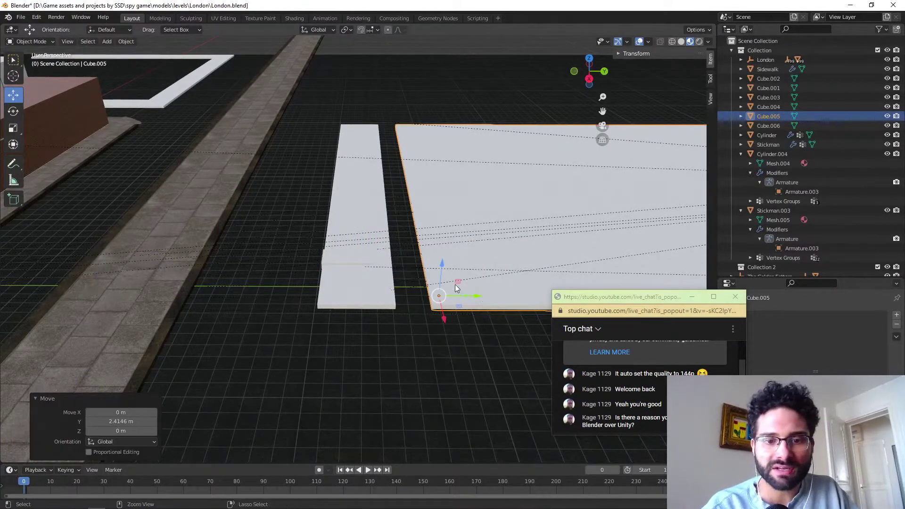
{"action": "key", "text": "ctrl+z"}
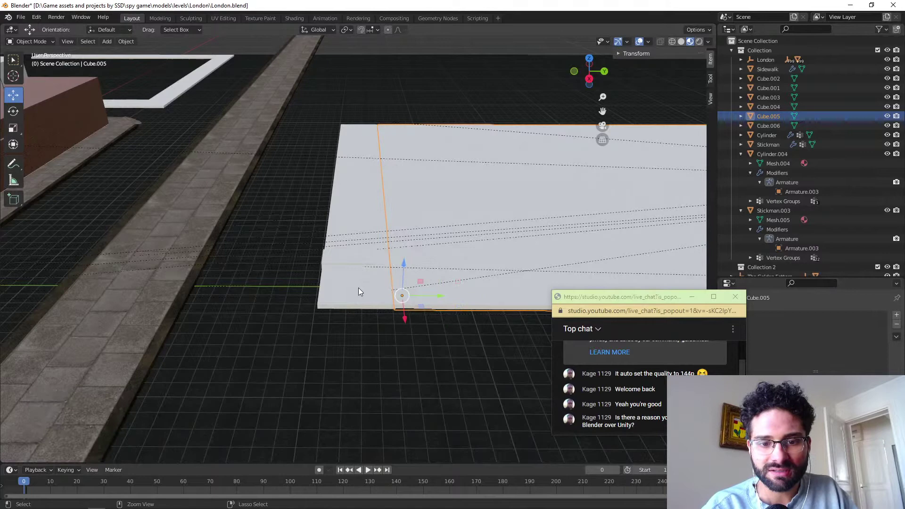
Slide the reference block off the slab along Y, and delete it.
{"action": "left_click", "coordinate": [351, 264]}
{"action": "left_click", "coordinate": [338, 254]}
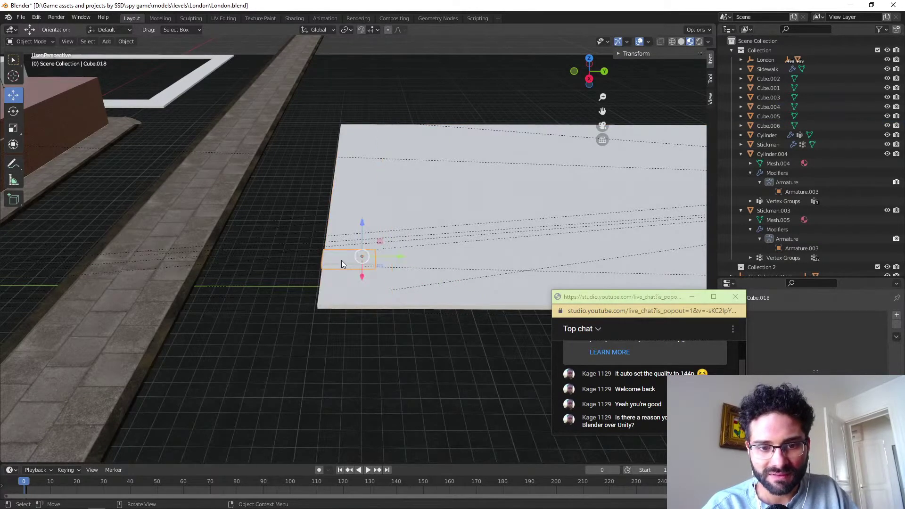
{"action": "left_click_drag", "start_coordinate": [394, 255], "coordinate": [317, 256]}
{"action": "left_click", "coordinate": [350, 240]}
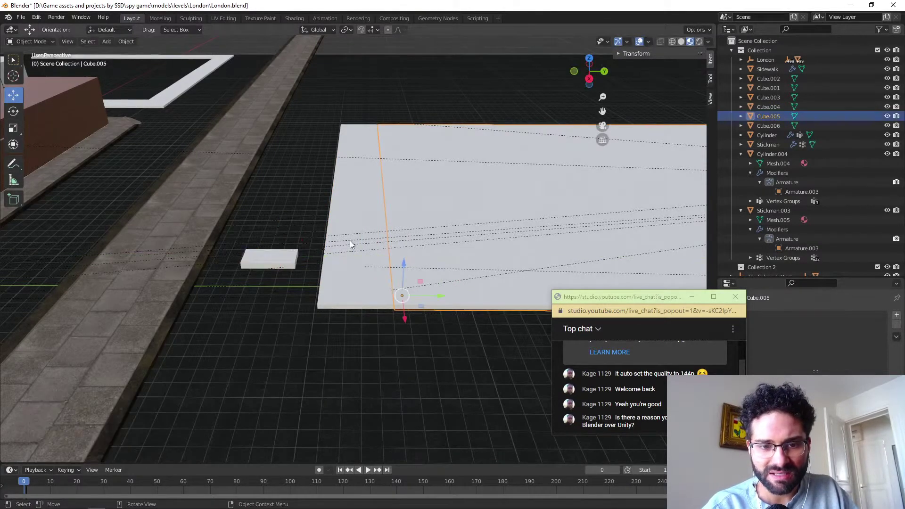
{"action": "left_click", "coordinate": [350, 240]}
{"action": "key", "text": "Tab"}
{"action": "middle_click_drag", "start_coordinate": [350, 240], "coordinate": [268, 301]}
{"action": "left_click", "coordinate": [312, 266]}
{"action": "key", "text": "Tab"}
{"action": "left_click", "coordinate": [267, 301]}
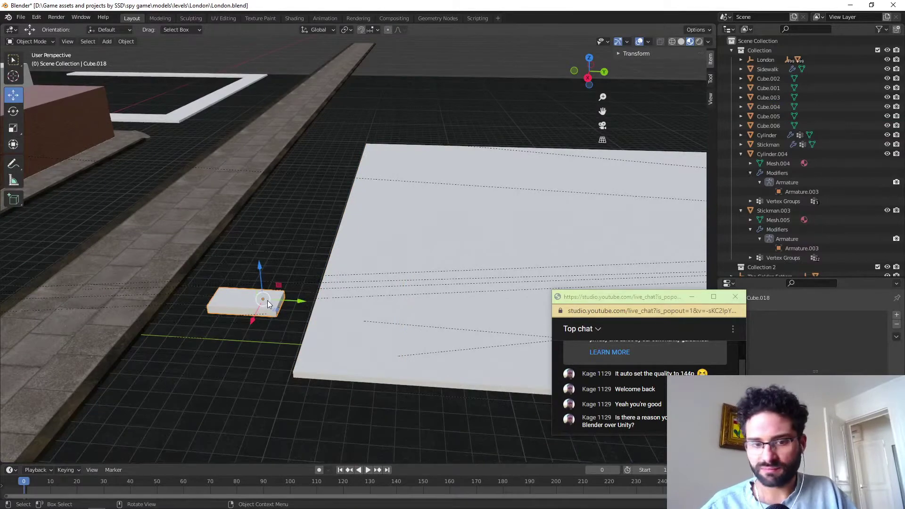
{"action": "key", "text": "Delete"}
Assign the LondonSidewalk material to the narrow strip Cube.004 along the large slab's edge.
{"action": "middle_click_drag", "start_coordinate": [333, 306], "coordinate": [336, 293]}
{"action": "left_click", "coordinate": [333, 307]}
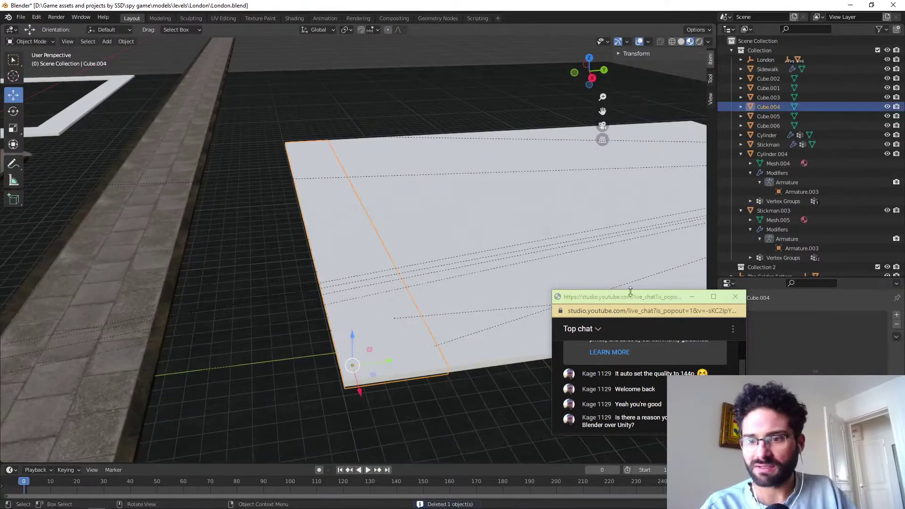
{"action": "left_click_drag", "start_coordinate": [674, 293], "coordinate": [593, 328]}
{"action": "left_click", "coordinate": [750, 405]}
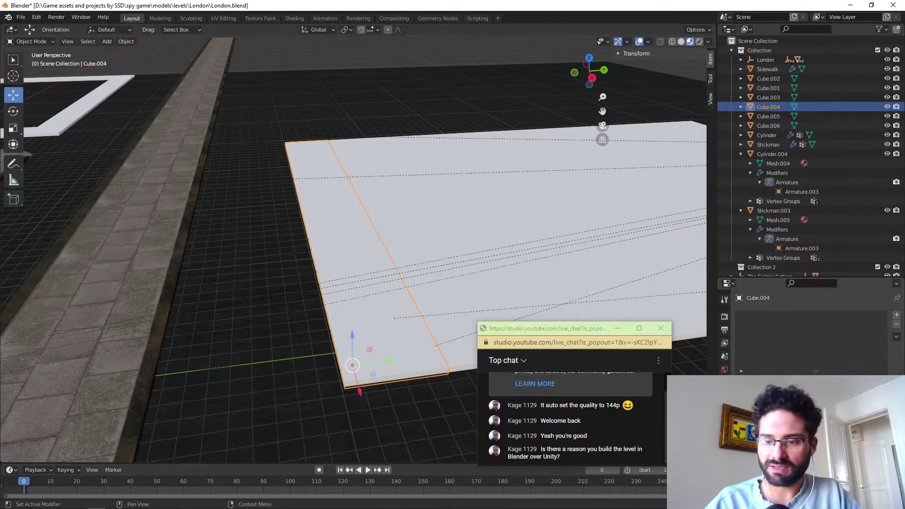
{"action": "key", "text": "Return"}
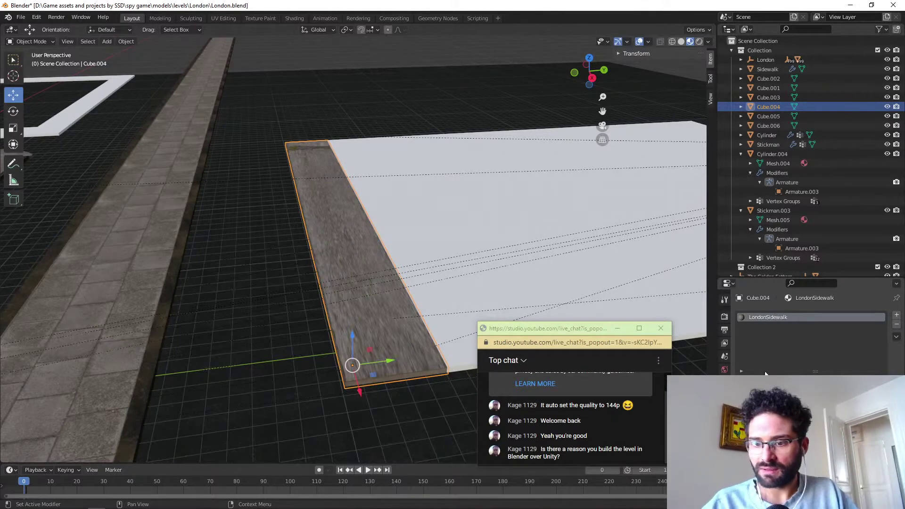
Unwrap the strip in the UV Editing workspace with Smart UV Project at its default settings.
{"action": "left_click", "coordinate": [223, 18]}
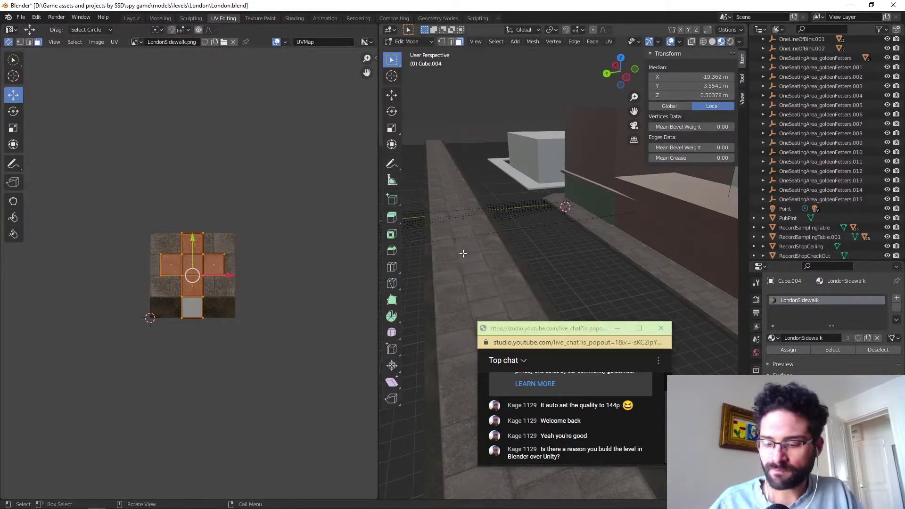
{"action": "middle_click_drag", "start_coordinate": [464, 254], "coordinate": [398, 202], "text": "shift"}
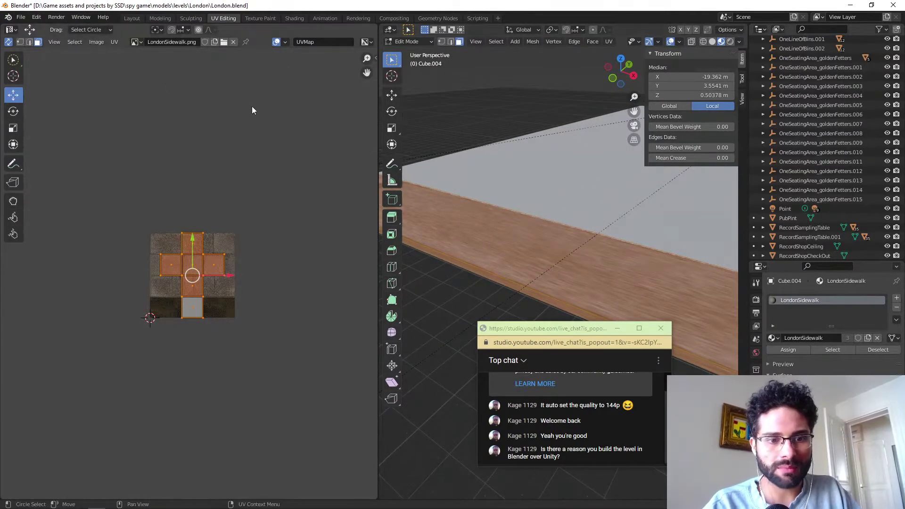
{"action": "key", "text": "u"}
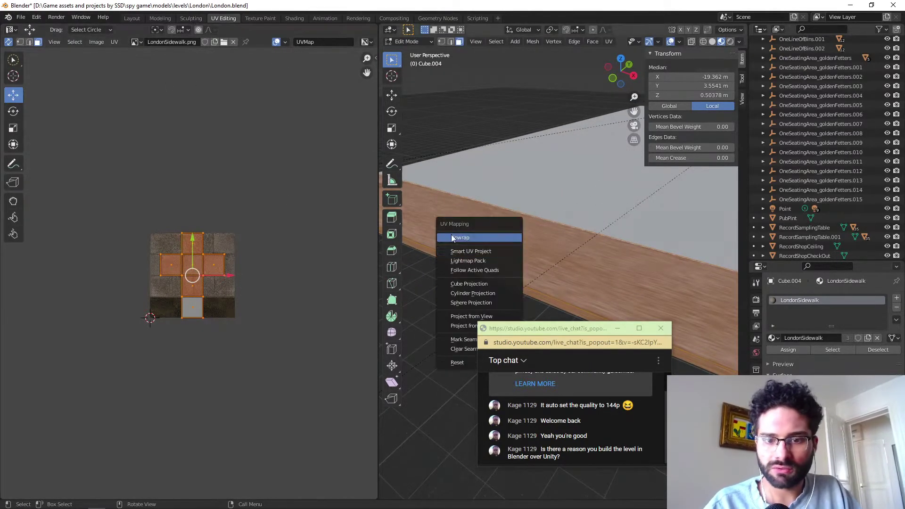
{"action": "left_click", "coordinate": [476, 252]}
{"action": "left_click", "coordinate": [452, 326]}
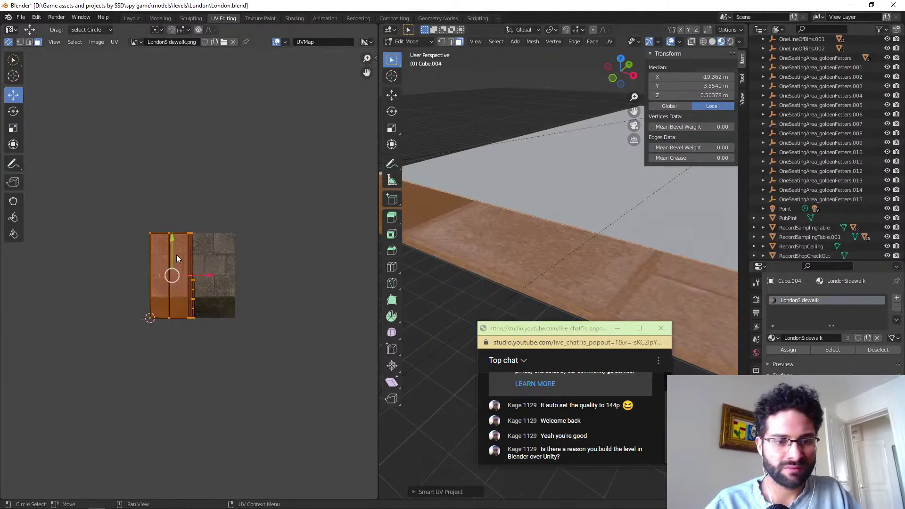
Enlarge the strip's UV islands to about three times their size, and rotate them a quarter turn counterclockwise.
{"action": "key", "text": "s"}
{"action": "left_click", "coordinate": [202, 188]}
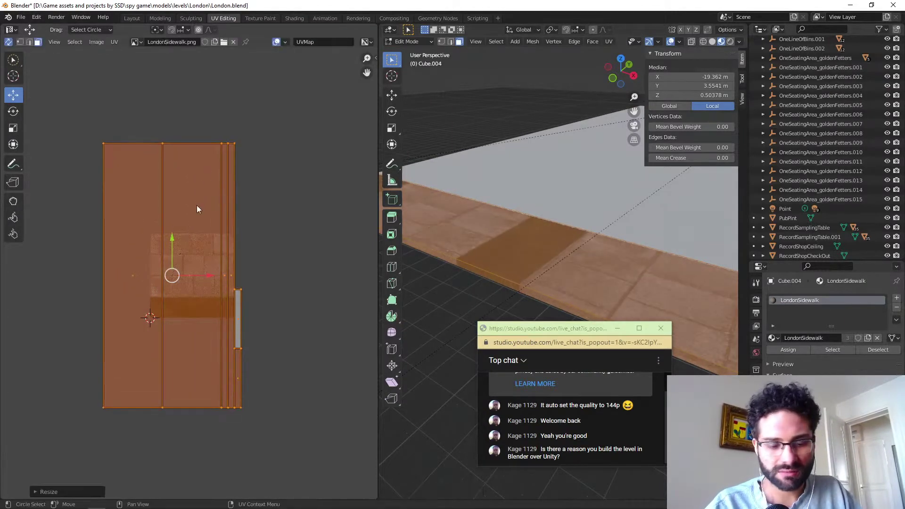
{"action": "key", "text": "r"}
{"action": "left_click", "coordinate": [122, 281]}
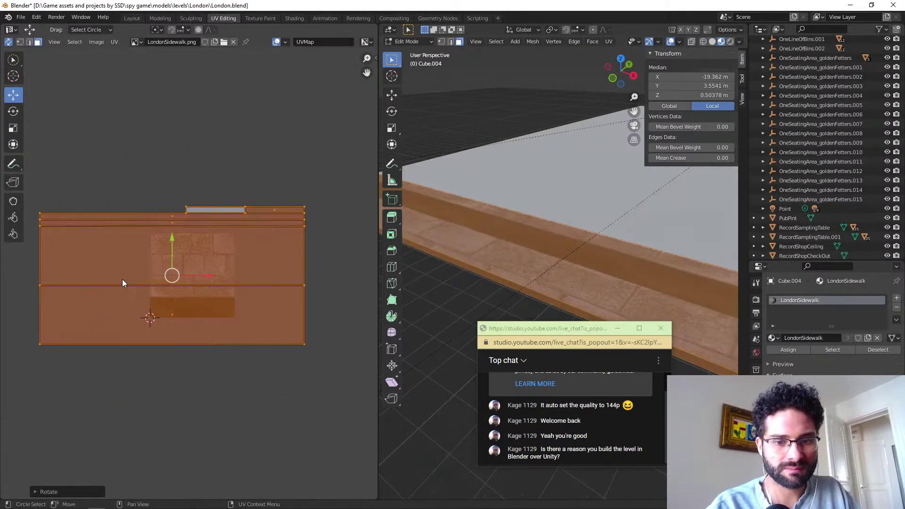
Rescale and shift the UV islands over LondonSidewalk.png until paving covers the strip's top with the dark curb band along its road-side edge.
{"action": "key", "text": "s"}
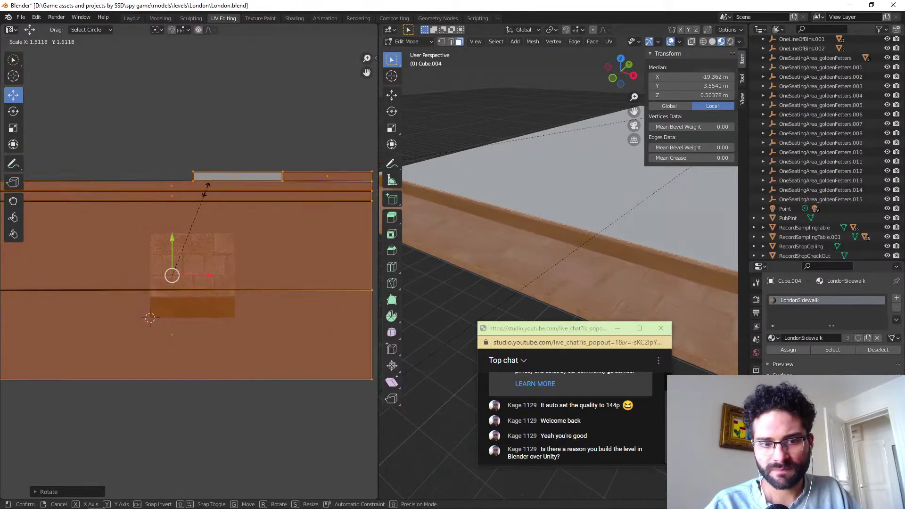
{"action": "left_click", "coordinate": [208, 191]}
{"action": "key", "text": "g"}
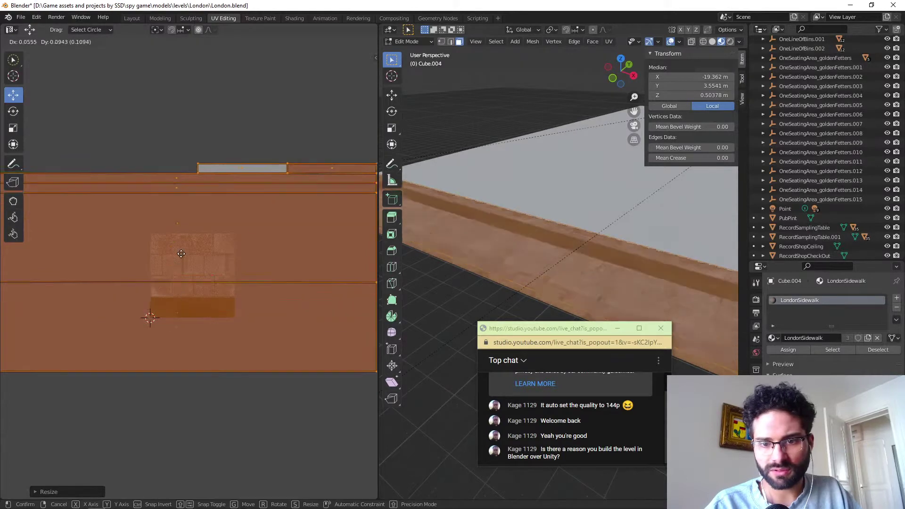
{"action": "left_click", "coordinate": [186, 304]}
{"action": "key", "text": "s"}
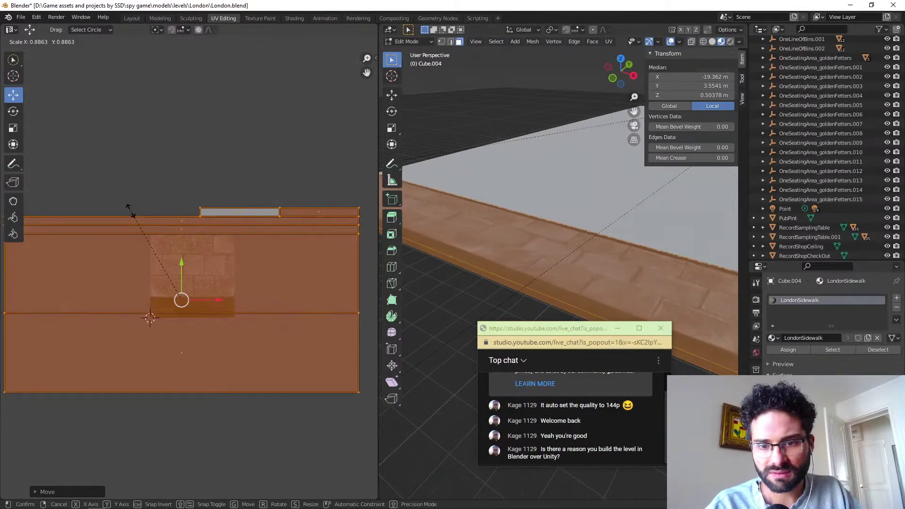
{"action": "left_click", "coordinate": [121, 215]}
{"action": "left_click_drag", "start_coordinate": [182, 300], "coordinate": [179, 289]}
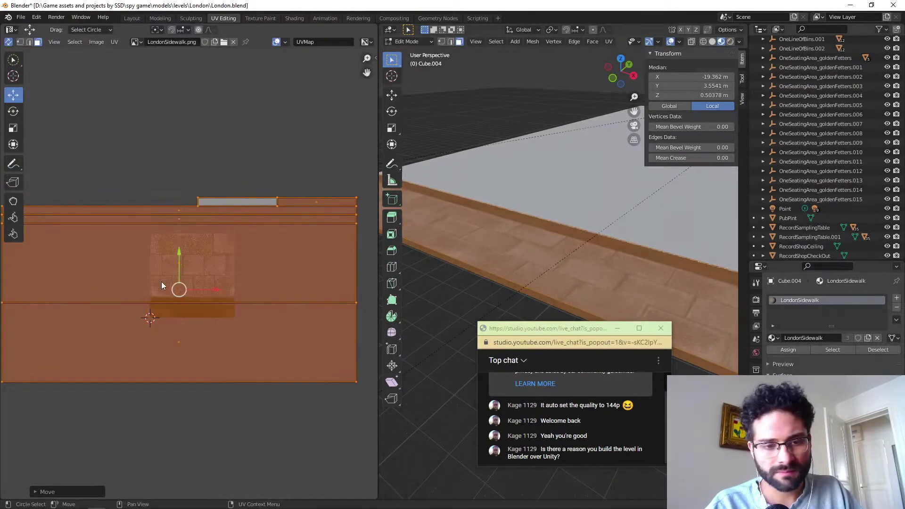
{"action": "left_click", "coordinate": [138, 198]}
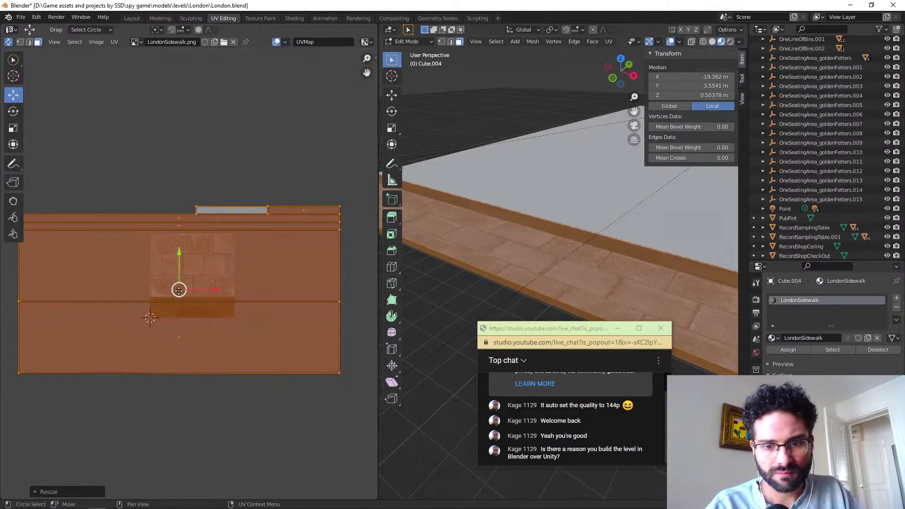
{"action": "left_click_drag", "start_coordinate": [178, 290], "coordinate": [168, 313]}
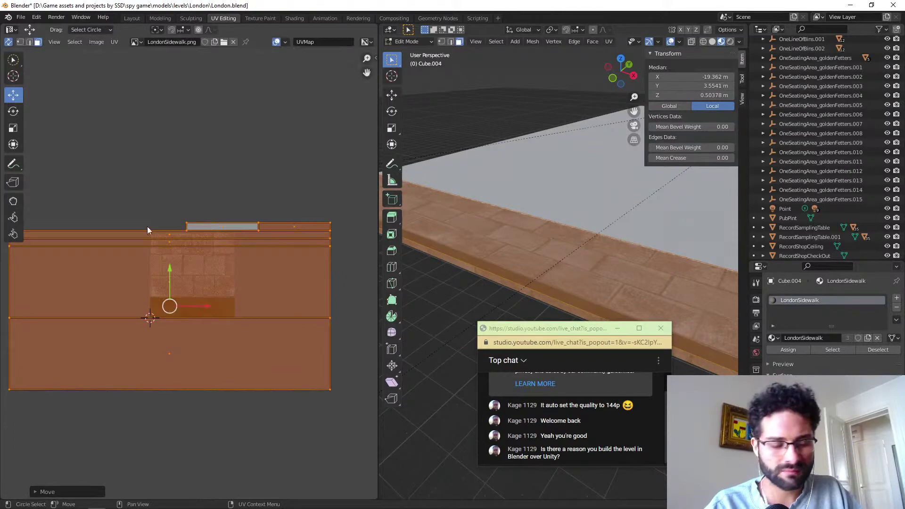
Move the UVs of the strip's long road-side face along Y onto the dark curb band of the texture, and deselect everything.
{"action": "mouse_move", "coordinate": [466, 264]}
{"action": "middle_mouse_down"}
{"action": "mouse_move", "coordinate": [497, 231]}
{"action": "mouse_move", "coordinate": [467, 270]}
{"action": "middle_mouse_up"}
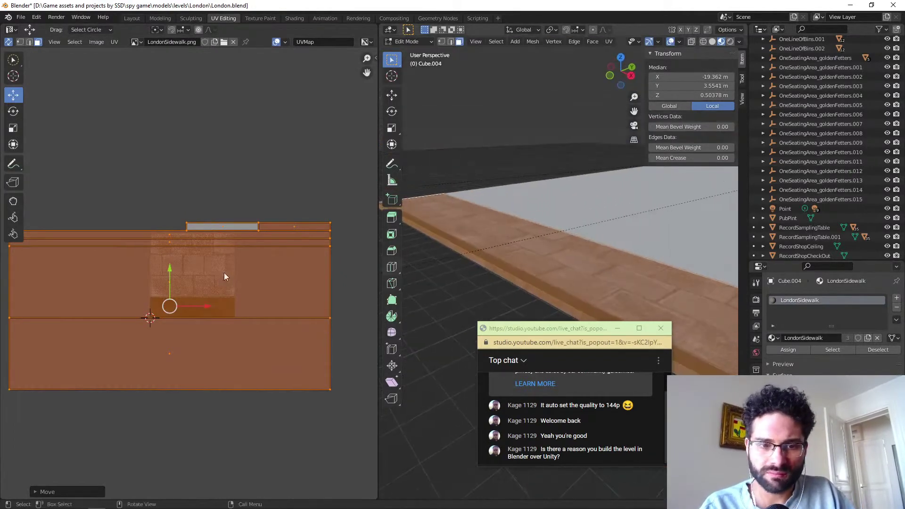
{"action": "left_click", "coordinate": [473, 261]}
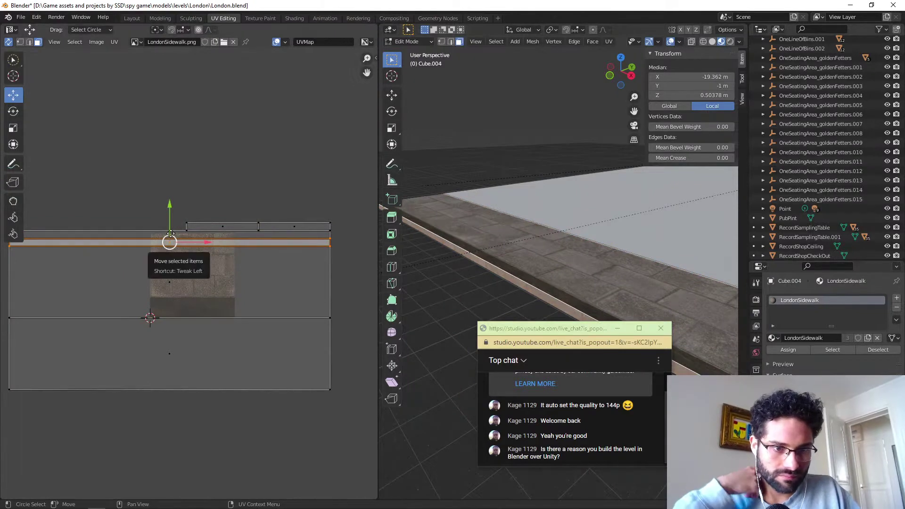
{"action": "left_click_drag", "start_coordinate": [170, 240], "coordinate": [173, 289]}
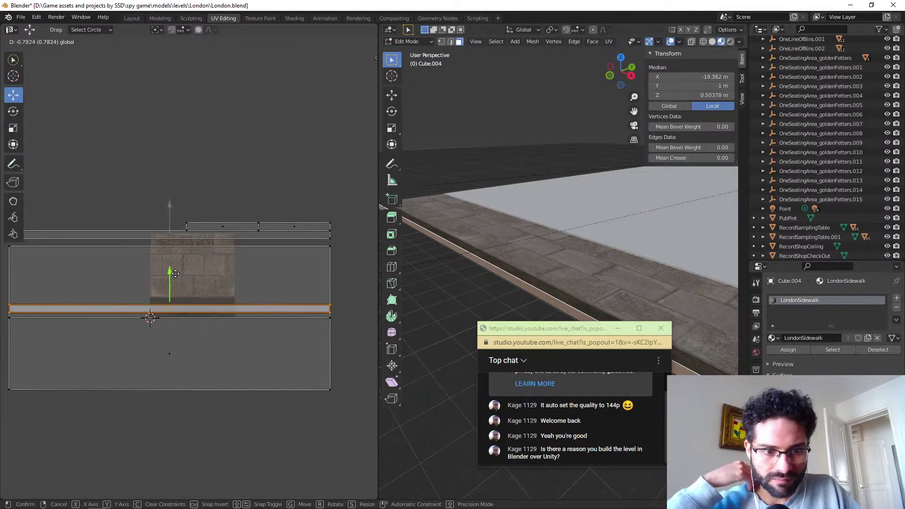
{"action": "left_click", "coordinate": [172, 271]}
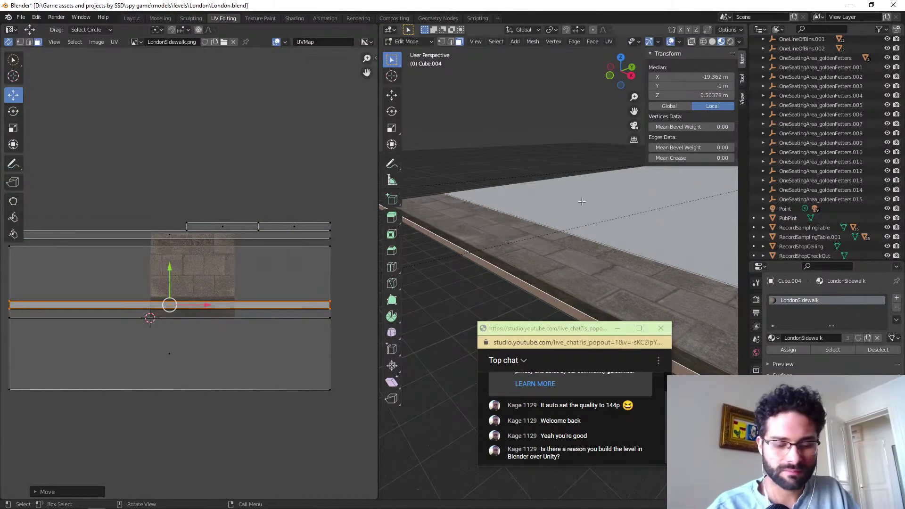
{"action": "key", "text": "alt+a"}
{"action": "middle_click_drag", "start_coordinate": [516, 239], "coordinate": [627, 262]}
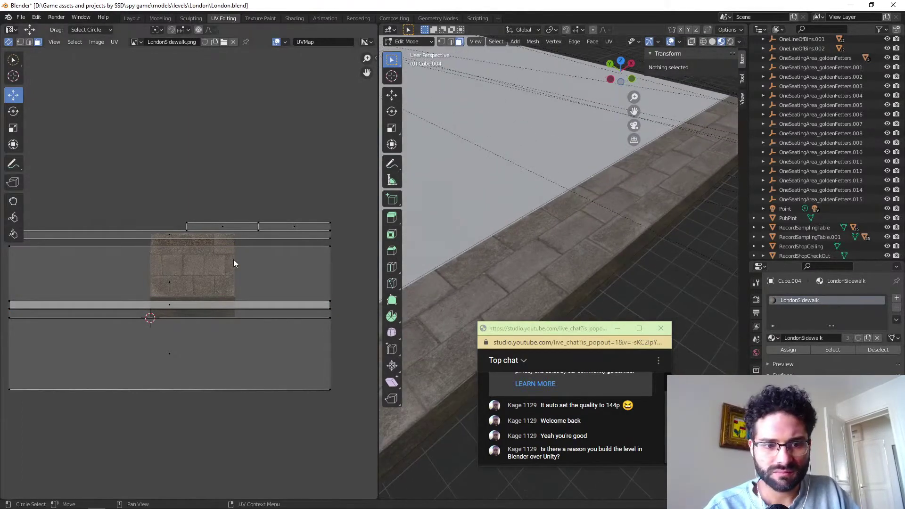
{"action": "middle_click_drag", "start_coordinate": [557, 249], "coordinate": [536, 227]}
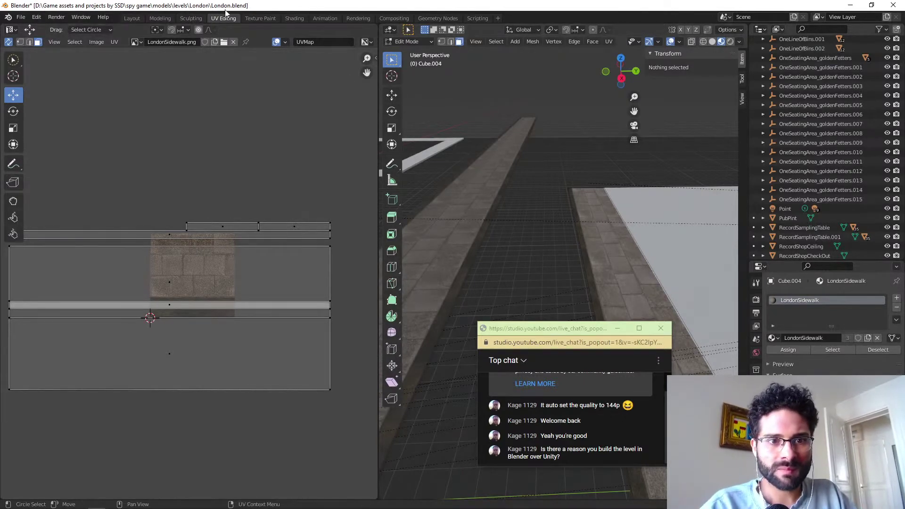
Return to the Layout workspace, try moving the strip's end face about -3.16 m along X in Edit Mode, and undo the move.
{"action": "left_click", "coordinate": [134, 18]}
{"action": "middle_click_drag", "start_coordinate": [465, 224], "coordinate": [324, 217]}
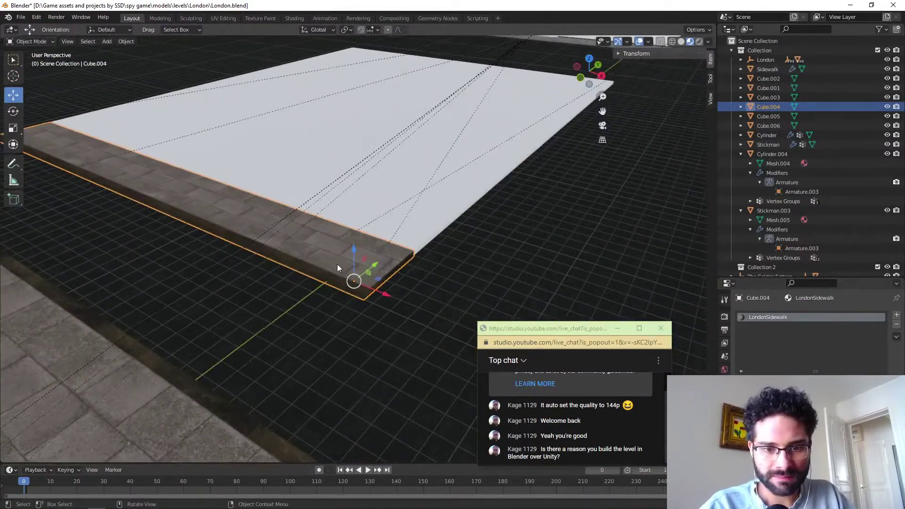
{"action": "key", "text": "Tab"}
{"action": "left_click", "coordinate": [378, 284]}
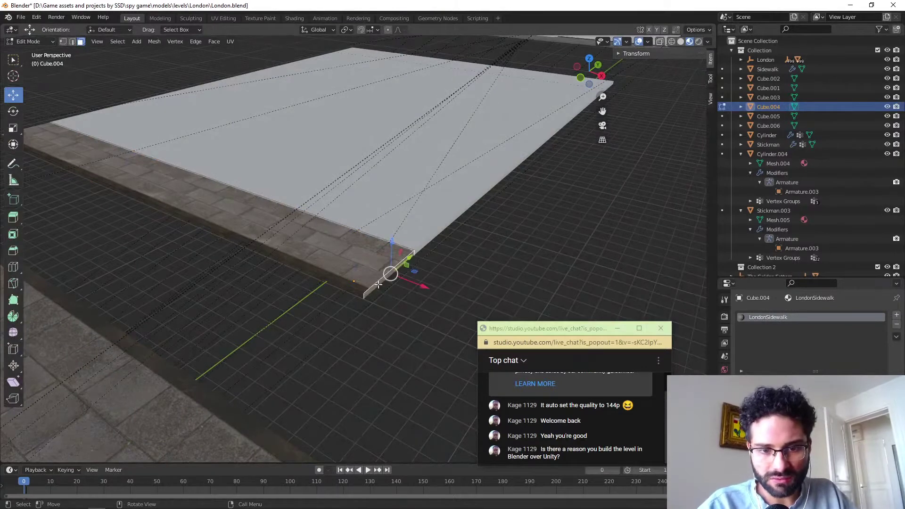
{"action": "left_click_drag", "start_coordinate": [427, 287], "coordinate": [454, 302]}
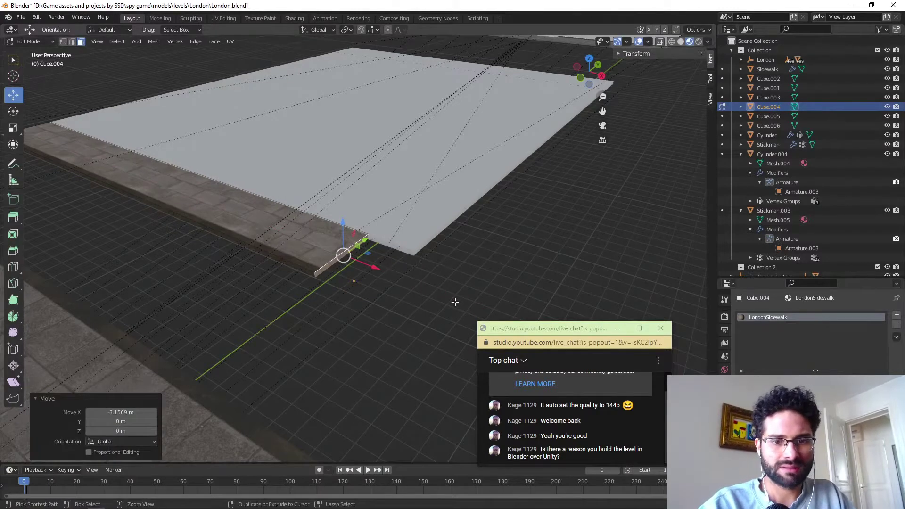
{"action": "key", "text": "ctrl+z"}
Switch to the browser, search Google for "blender slide edge" in a new tab, and open the Blender Manual's Edge Slide page.
{"action": "key", "text": "alt+Tab"}
{"action": "key", "text": "Tab"}
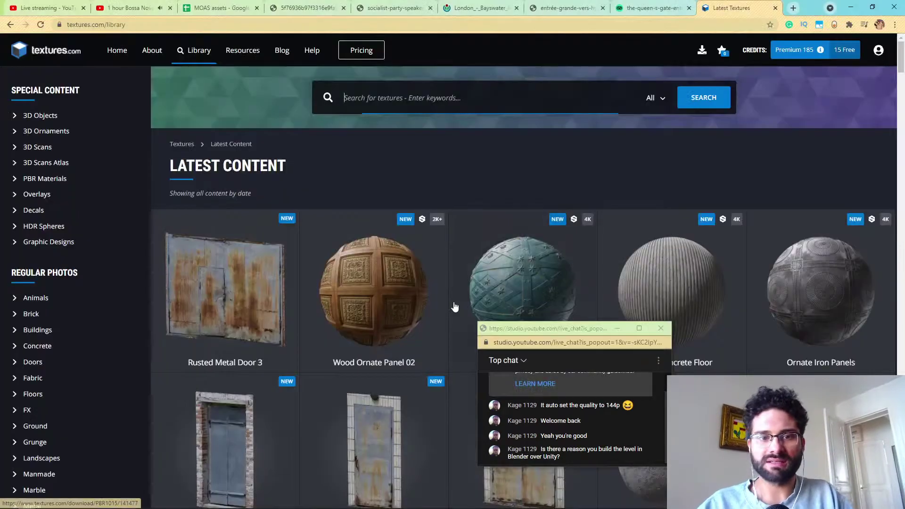
{"action": "key", "text": "ctrl+t"}
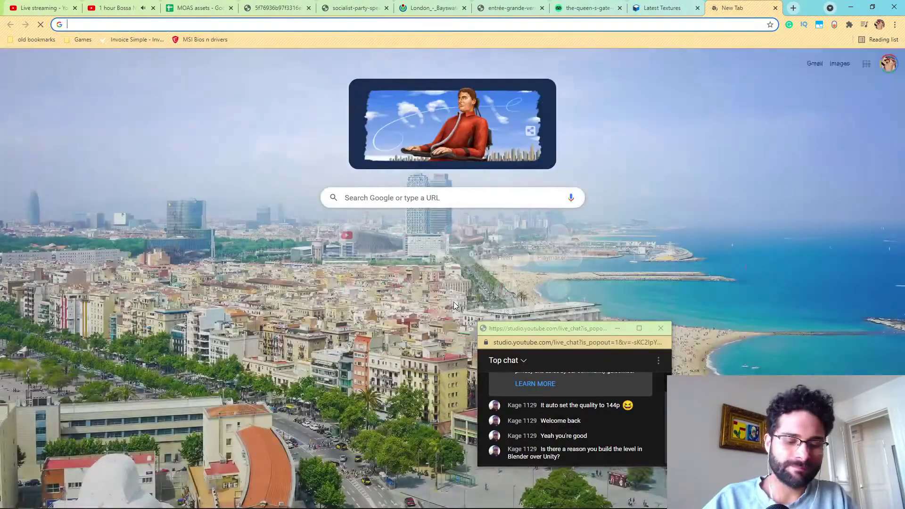
{"action": "type", "text": "belnder"}
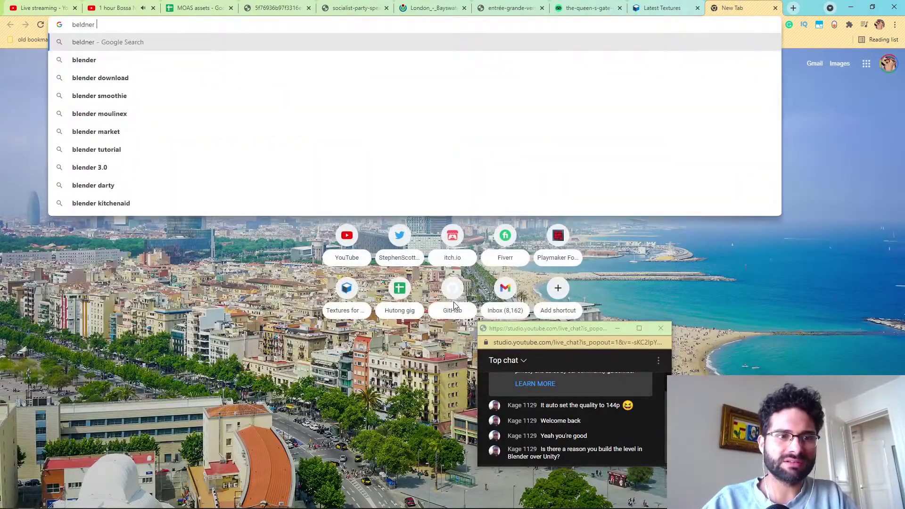
{"action": "key", "text": "ctrl+a"}
{"action": "type", "text": "blender slide "}
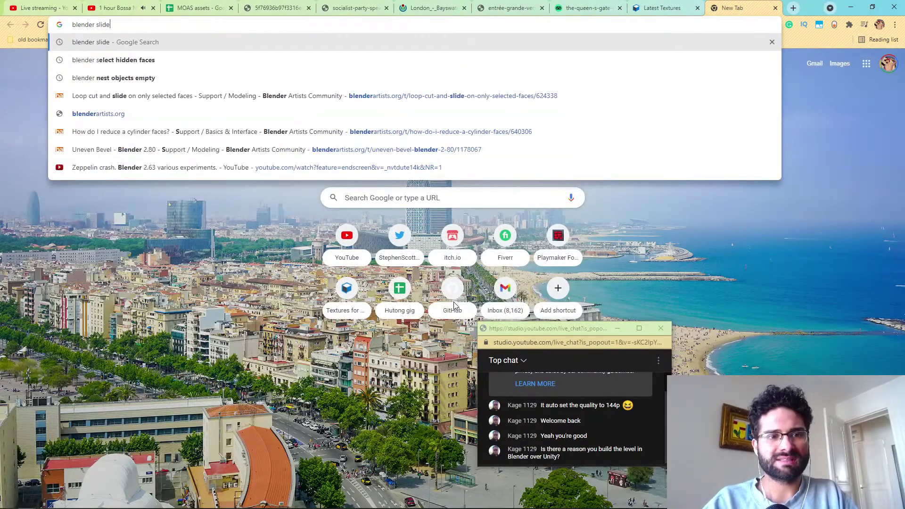
{"action": "type", "text": "edge"}
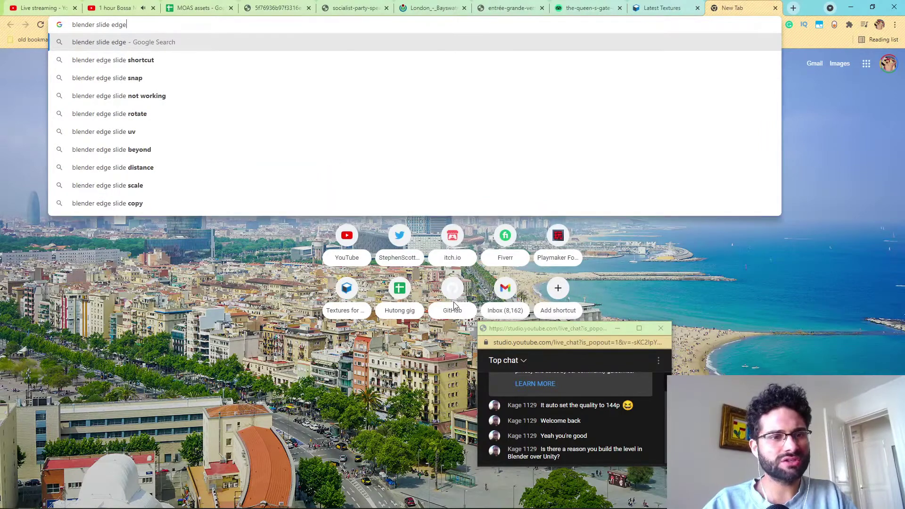
{"action": "key", "text": "Return"}
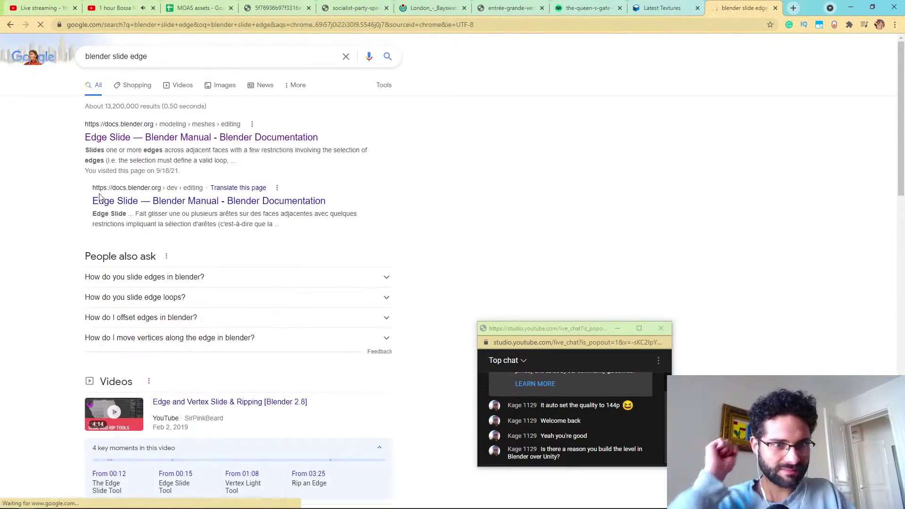
{"action": "left_click", "coordinate": [142, 137]}
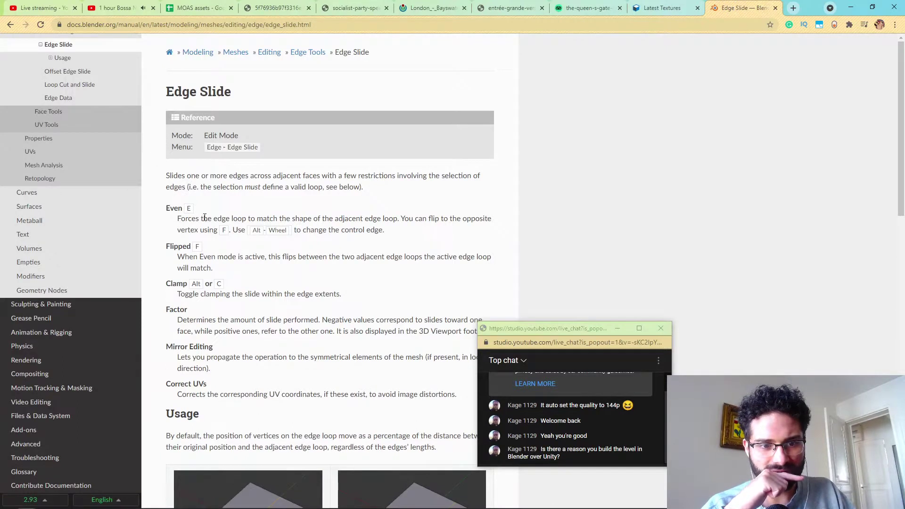
Read the Edge Slide manual page from its options and usage sections through to its limitations and workarounds.
{"action": "mouse_move", "coordinate": [205, 217]}
{"action": "left_mouse_down"}
{"action": "mouse_move", "coordinate": [405, 219]}
{"action": "mouse_move", "coordinate": [436, 230]}
{"action": "mouse_move", "coordinate": [193, 232]}
{"action": "mouse_move", "coordinate": [190, 219]}
{"action": "left_mouse_up"}
{"action": "left_click_drag", "start_coordinate": [174, 177], "coordinate": [261, 188]}
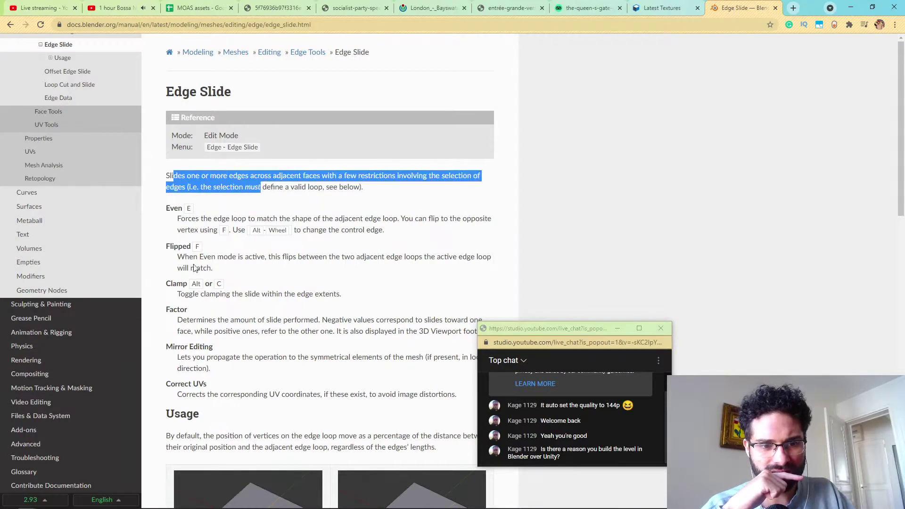
{"action": "scroll", "coordinate": [195, 268], "scroll_direction": "down", "scroll_amount": 4}
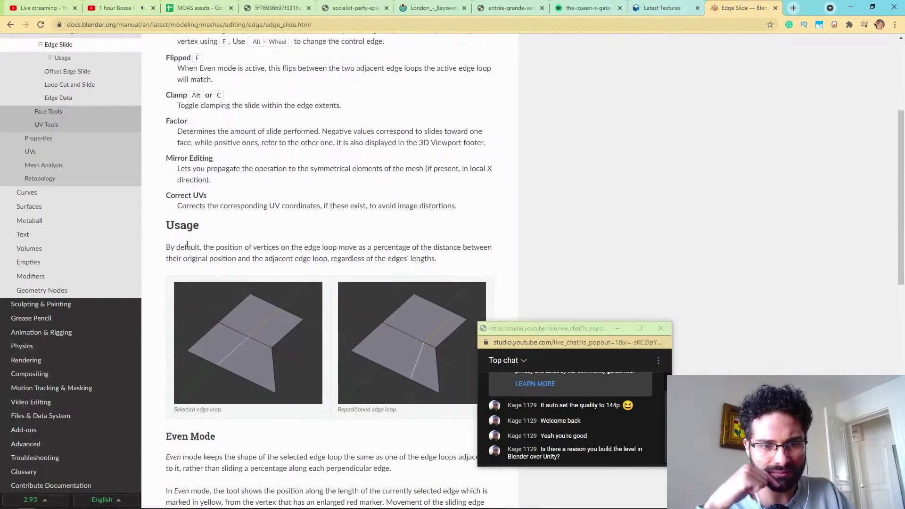
{"action": "left_click_drag", "start_coordinate": [187, 244], "coordinate": [218, 259]}
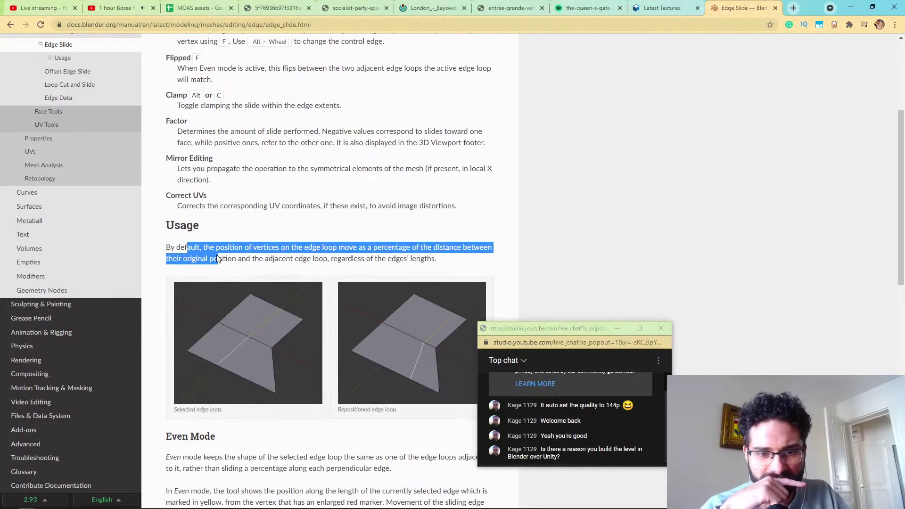
{"action": "scroll", "coordinate": [218, 259], "scroll_direction": "down", "scroll_amount": 6}
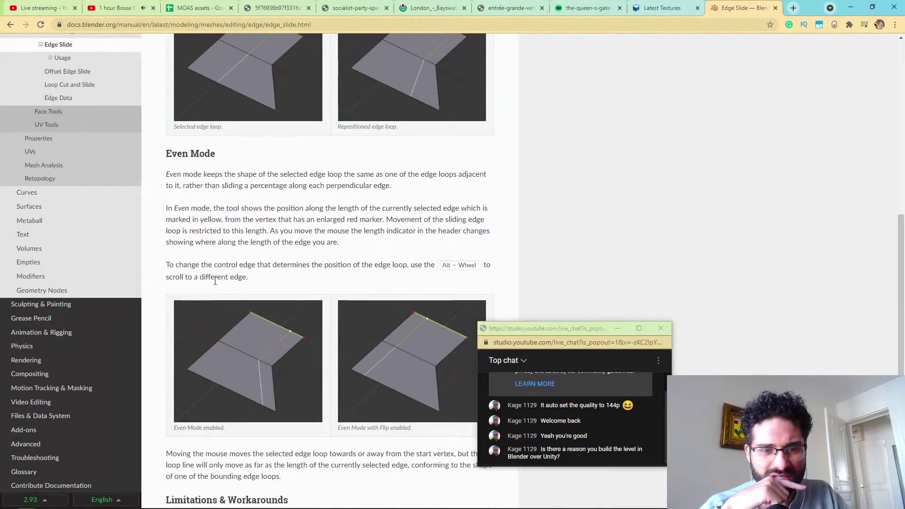
{"action": "scroll", "coordinate": [215, 282], "scroll_direction": "down", "scroll_amount": 6}
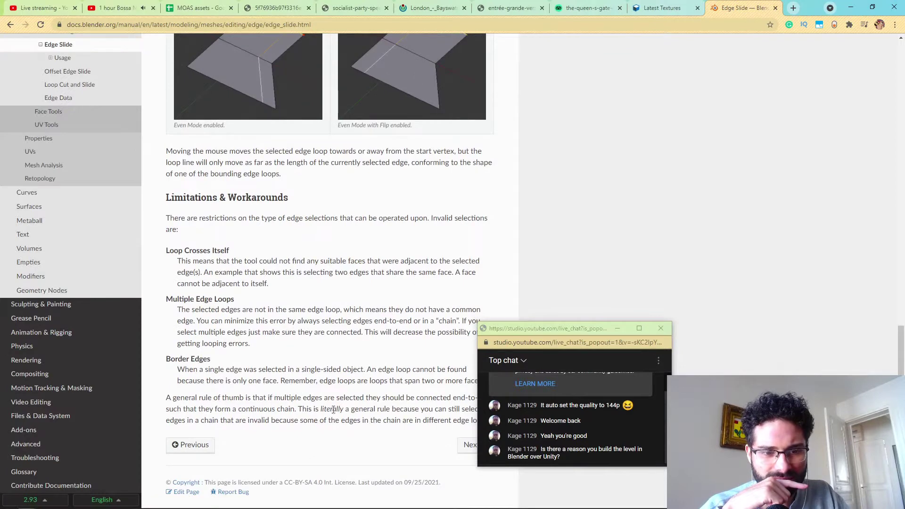
{"action": "scroll", "coordinate": [470, 160], "scroll_direction": "up", "scroll_amount": 10}
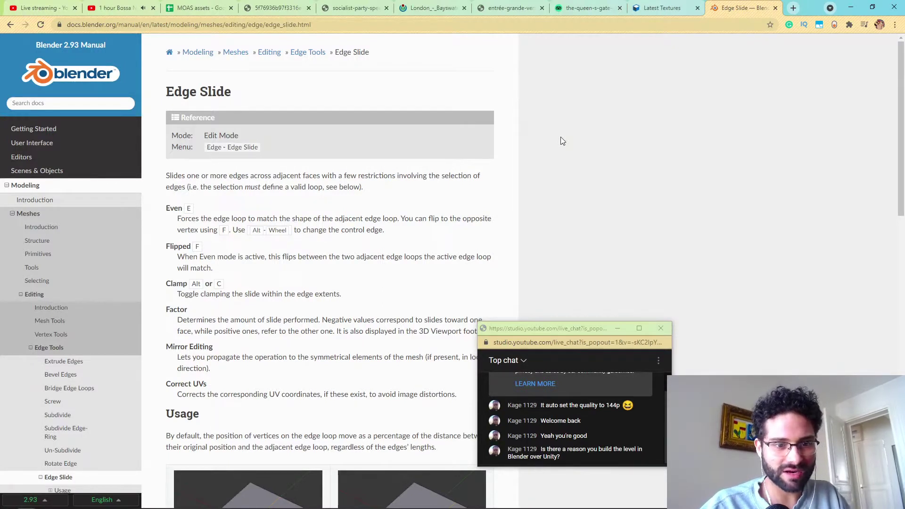
Check the live stream's analytics page in YouTube Studio, and return to Blender.
{"action": "key", "text": "alt+Tab"}
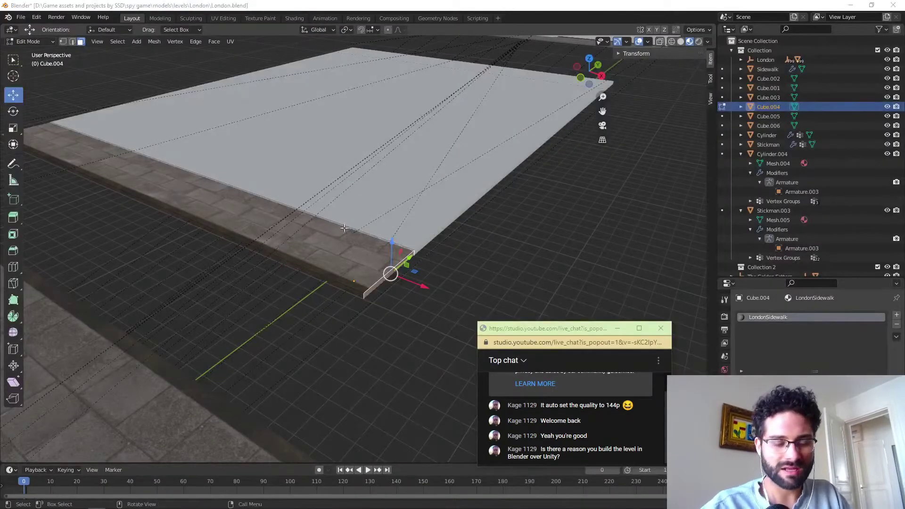
{"action": "key", "text": "alt+Tab"}
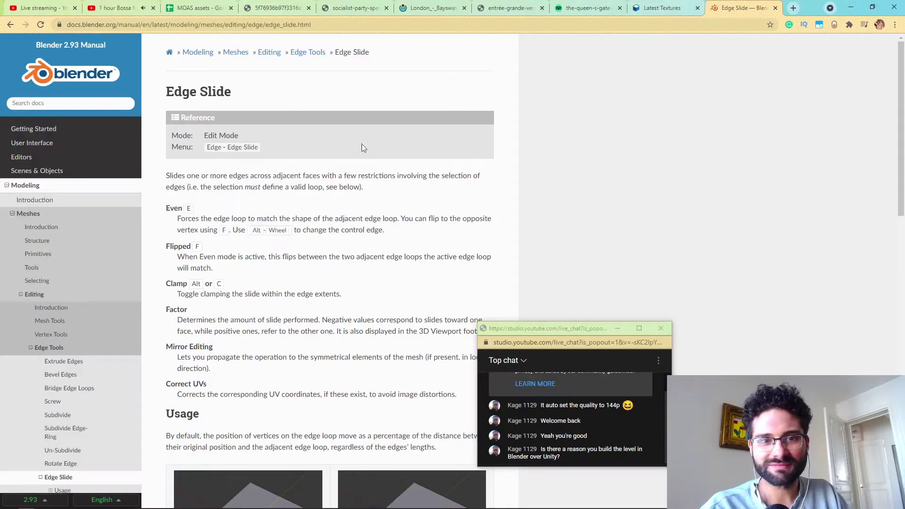
{"action": "left_click", "coordinate": [40, 8]}
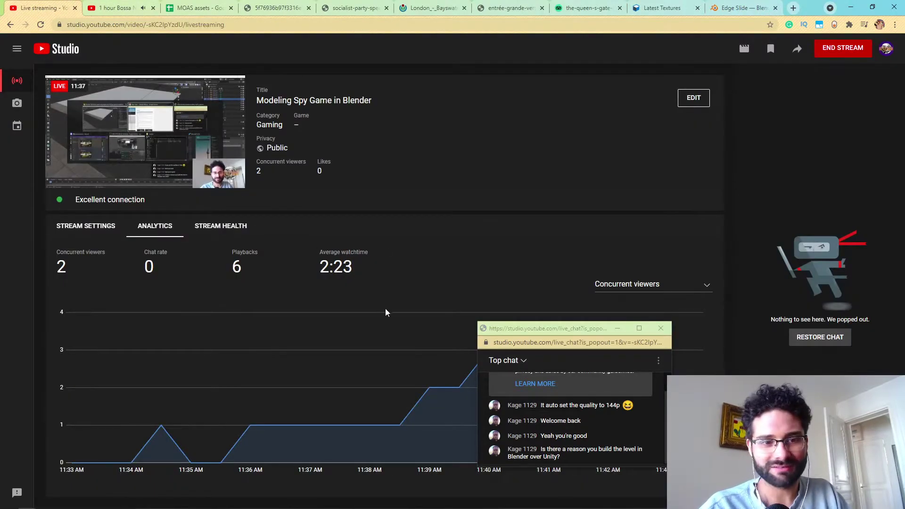
{"action": "key", "text": "alt+Tab"}
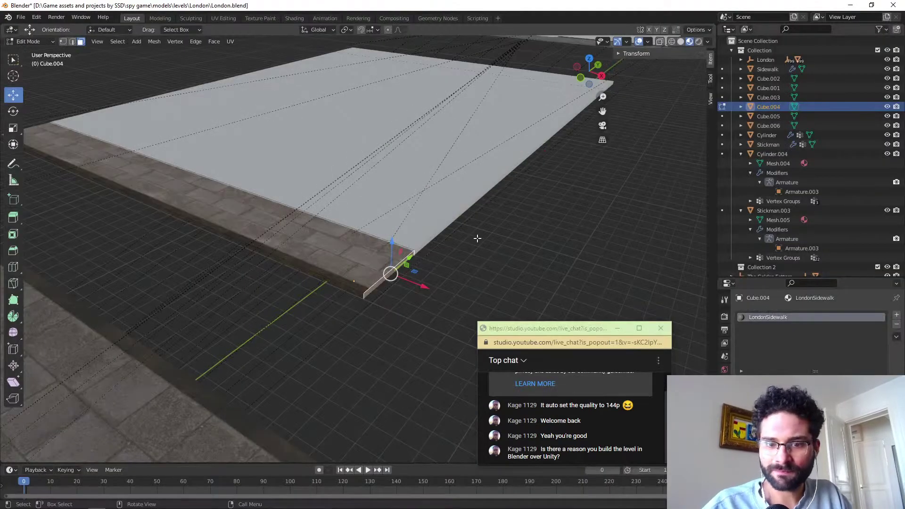
{"action": "key", "text": "e"}
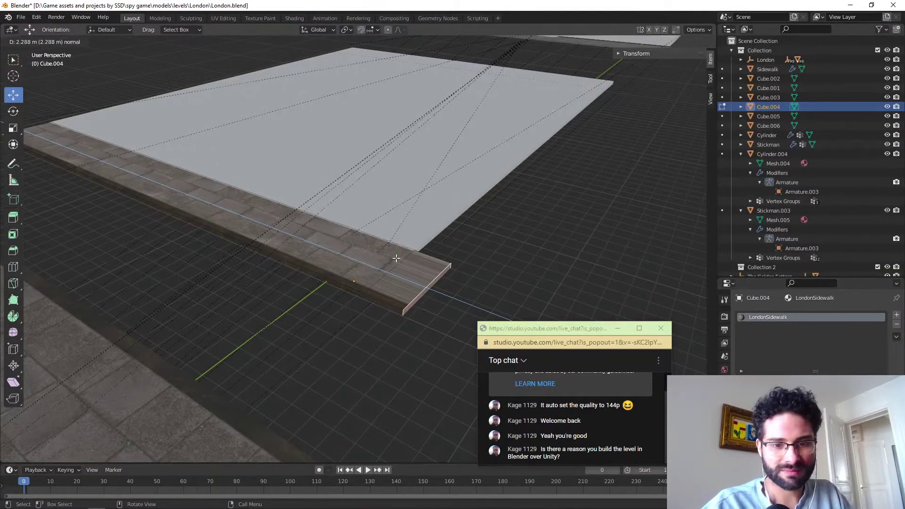
{"action": "right_click", "coordinate": [396, 257]}
{"action": "key", "text": "ctrl+z"}
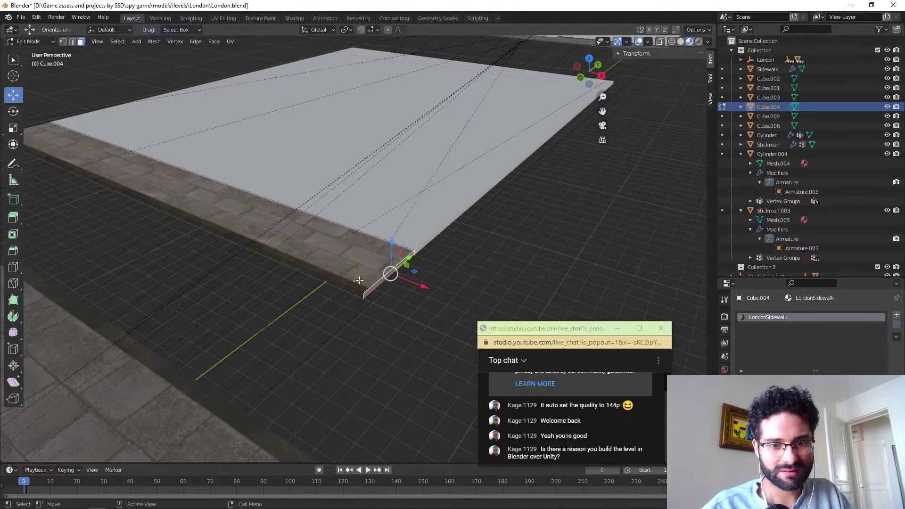
Switch to edge selection and use loop selection at the strip's end to select the end face's top edge.
{"action": "left_click", "coordinate": [72, 42]}
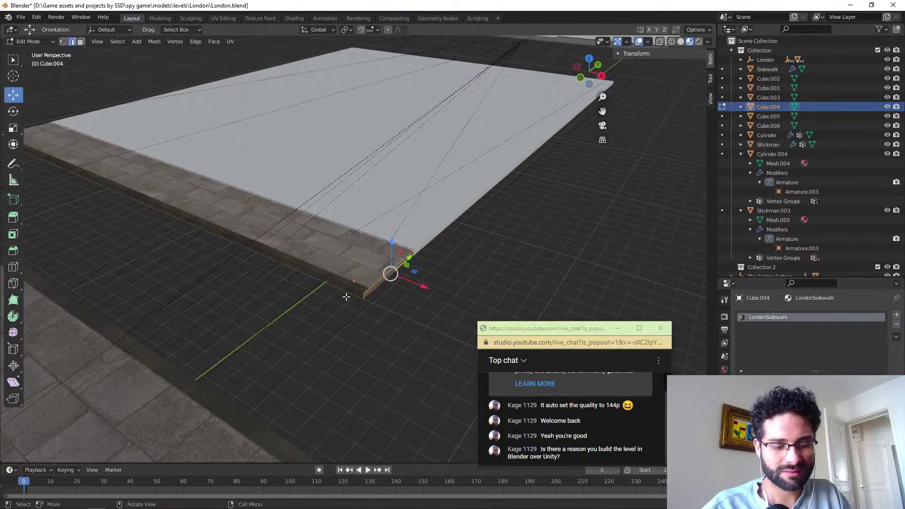
{"action": "left_click", "coordinate": [368, 295], "text": "alt"}
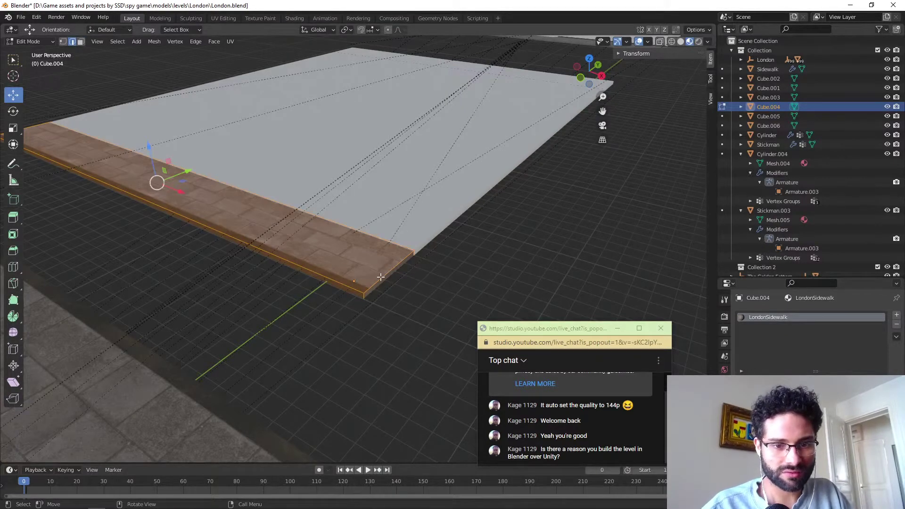
{"action": "left_click", "coordinate": [381, 277], "text": "alt"}
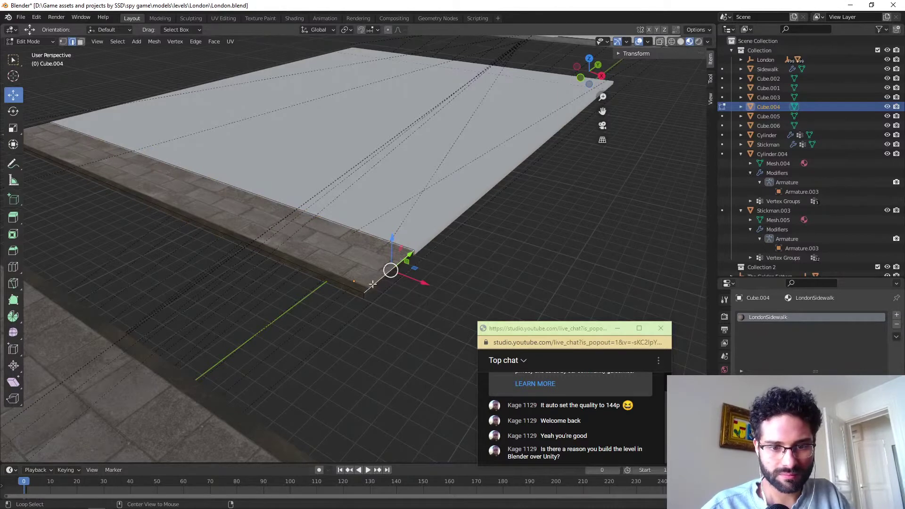
{"action": "scroll", "coordinate": [369, 340], "scroll_direction": "up", "scroll_amount": 5}
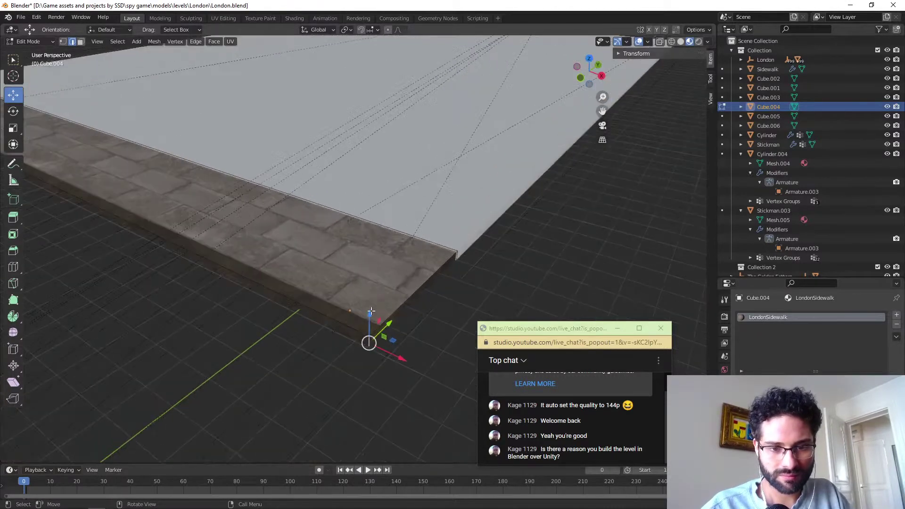
{"action": "scroll", "coordinate": [368, 341], "scroll_direction": "down", "scroll_amount": 3}
{"action": "middle_click_drag", "start_coordinate": [369, 340], "coordinate": [326, 275], "text": "shift"}
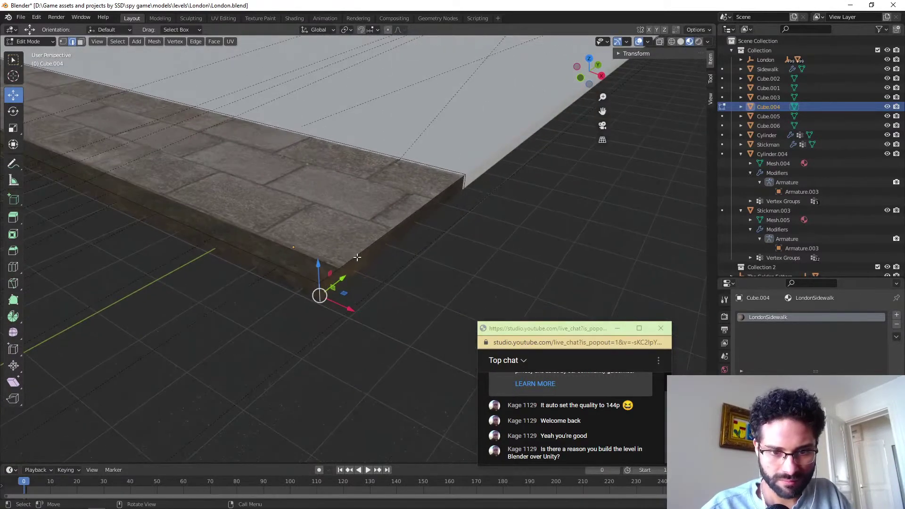
{"action": "left_click", "coordinate": [326, 274]}
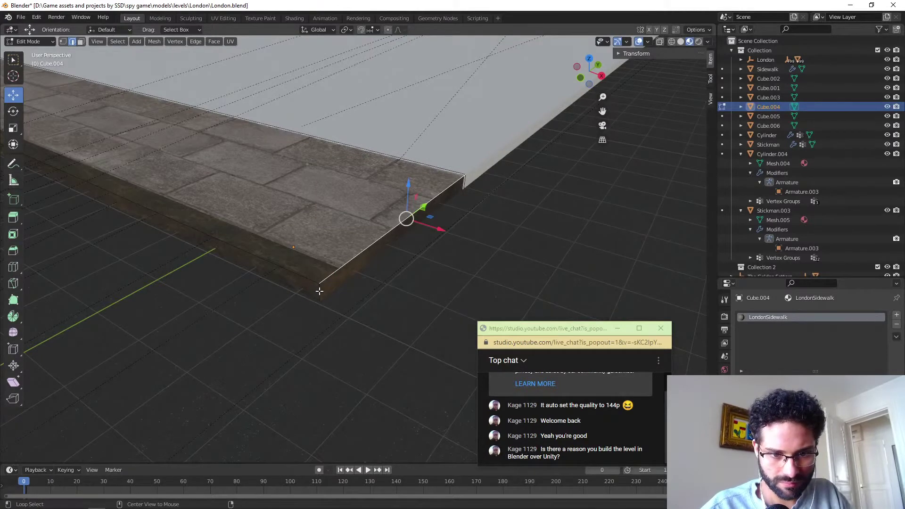
{"action": "left_click", "coordinate": [320, 292], "text": "alt"}
{"action": "left_click", "coordinate": [333, 274]}
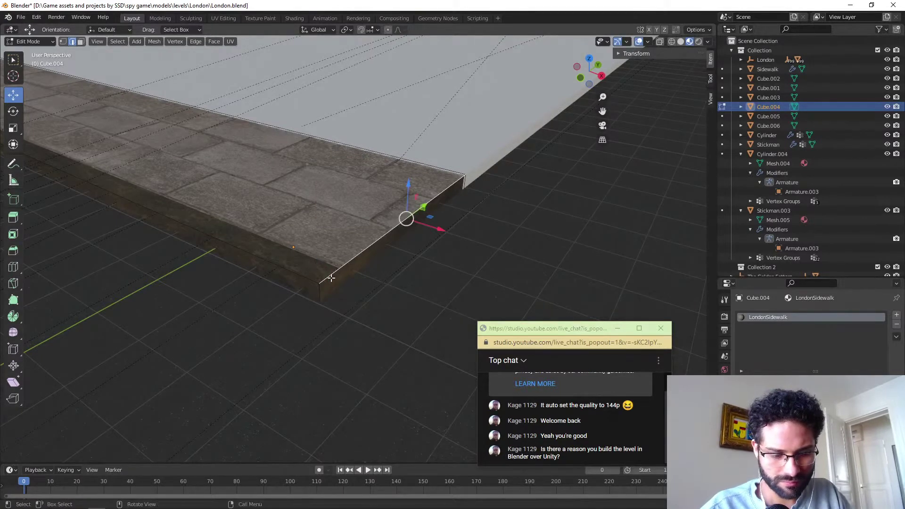
Activate the Select Box tool and retry loop-selecting the vertical corner edge and the top edge of the strip's end face.
{"action": "key", "text": "w"}
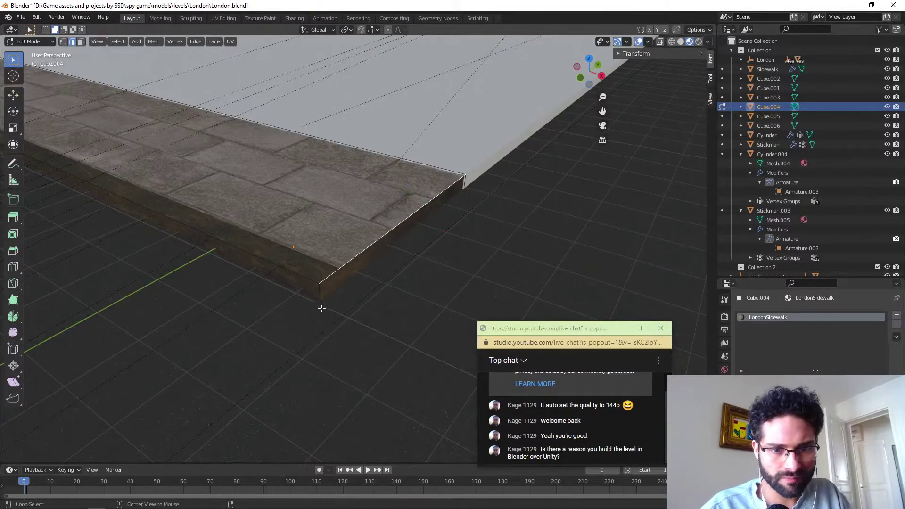
{"action": "key", "text": "w"}
{"action": "left_click", "coordinate": [317, 291], "text": "alt"}
{"action": "left_click", "coordinate": [332, 274], "text": "alt"}
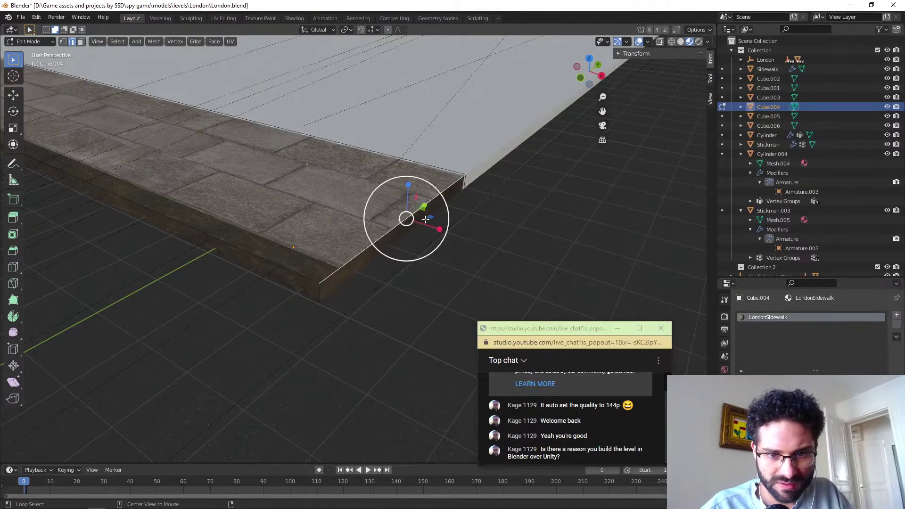
{"action": "middle_click_drag", "start_coordinate": [446, 197], "coordinate": [323, 263]}
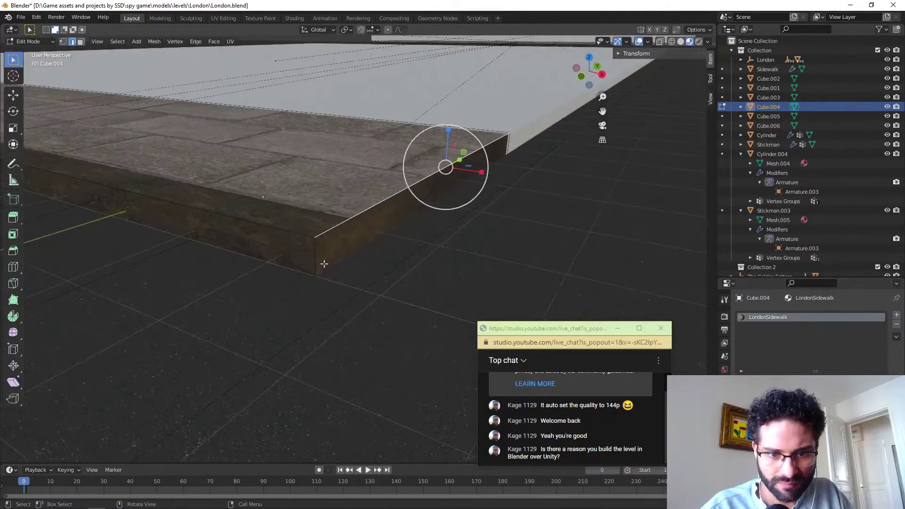
{"action": "left_click", "coordinate": [312, 251], "text": "alt"}
{"action": "left_click", "coordinate": [325, 234], "text": "alt"}
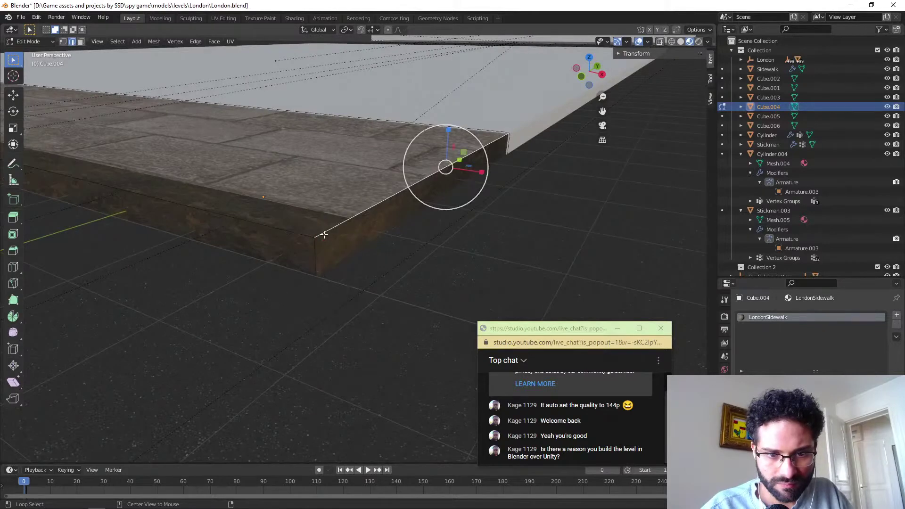
Try more edge loop selections at the strip's corner, finishing with the long upper road-side edge selected in edge mode.
{"action": "left_click", "coordinate": [315, 245], "text": "alt"}
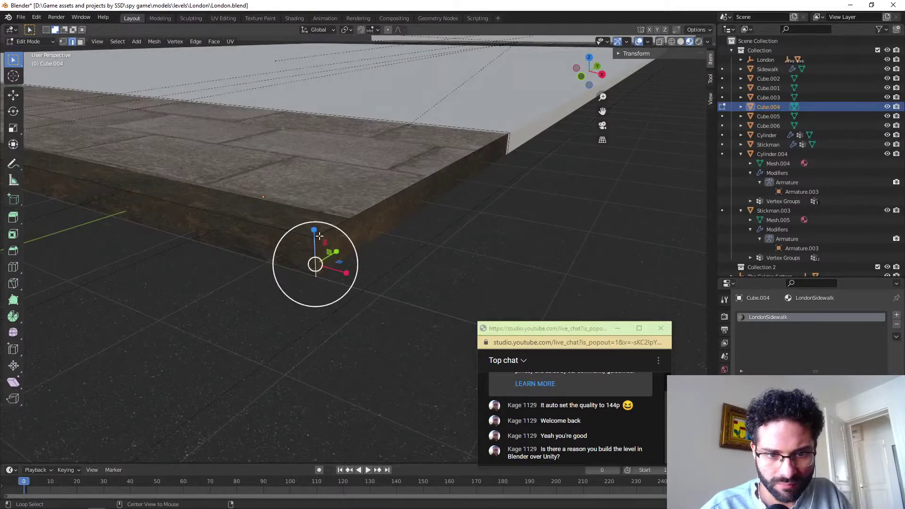
{"action": "left_click", "coordinate": [319, 236], "text": "alt"}
{"action": "left_click", "coordinate": [315, 245], "text": "alt"}
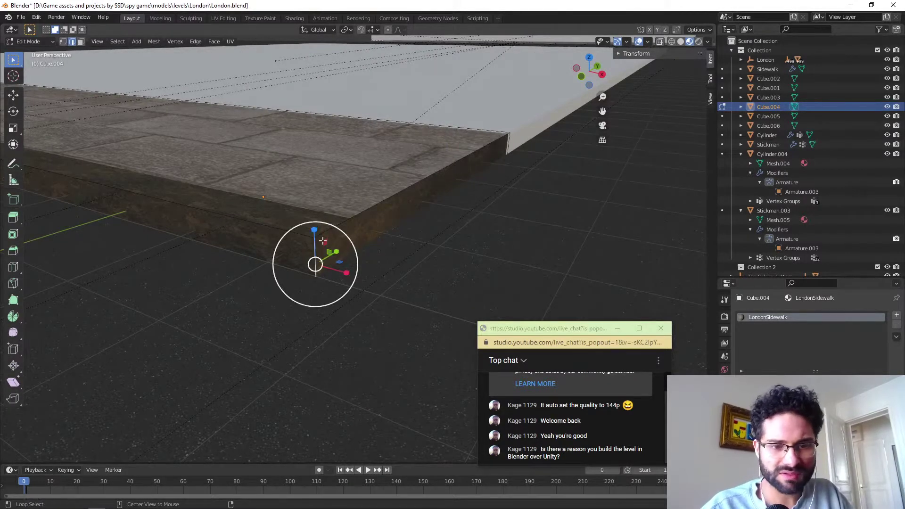
{"action": "left_click", "coordinate": [329, 232], "text": "alt"}
{"action": "left_click", "coordinate": [315, 243], "text": "alt"}
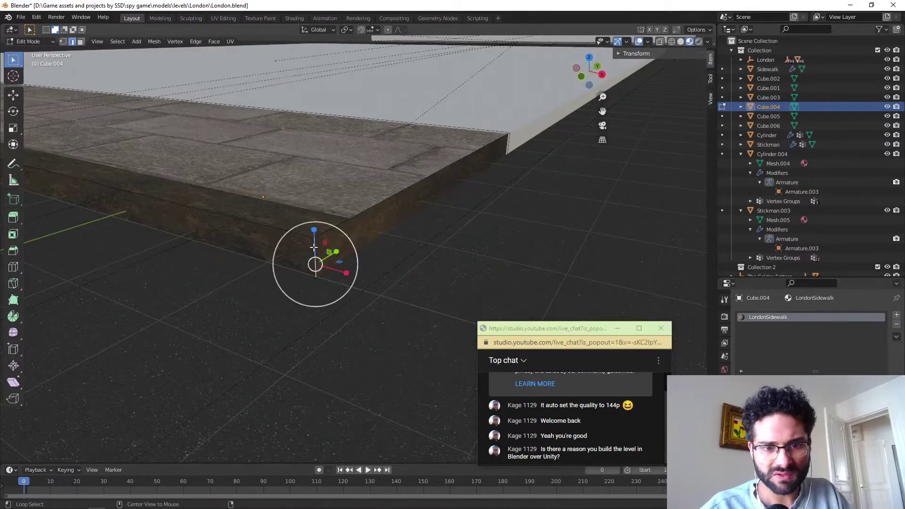
{"action": "left_click", "coordinate": [284, 232], "text": "alt"}
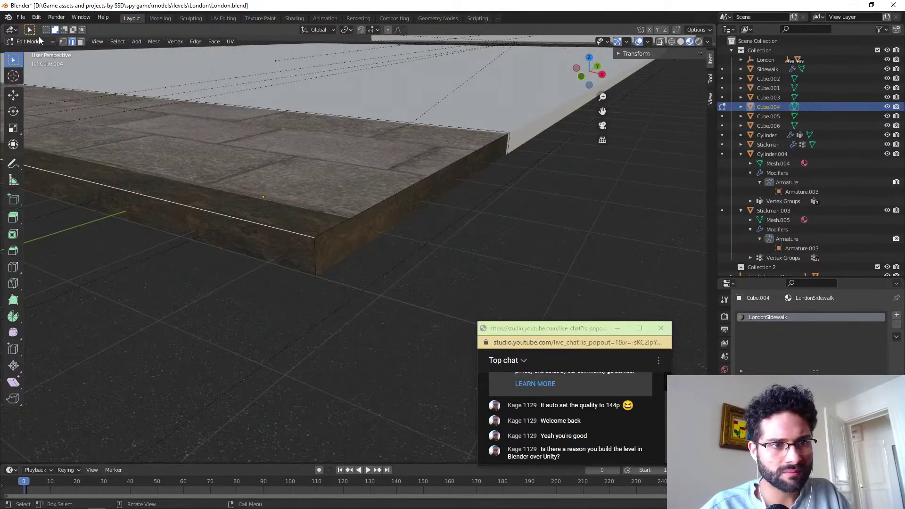
{"action": "left_click", "coordinate": [72, 42]}
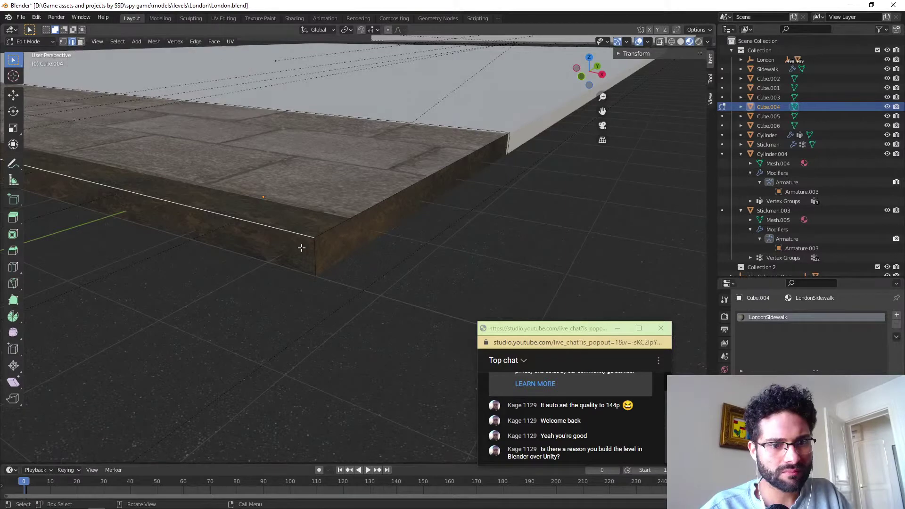
Try combining the strip's end-face top edge with its near vertical corner edge in one edge selection.
{"action": "left_click", "coordinate": [329, 229], "text": "alt"}
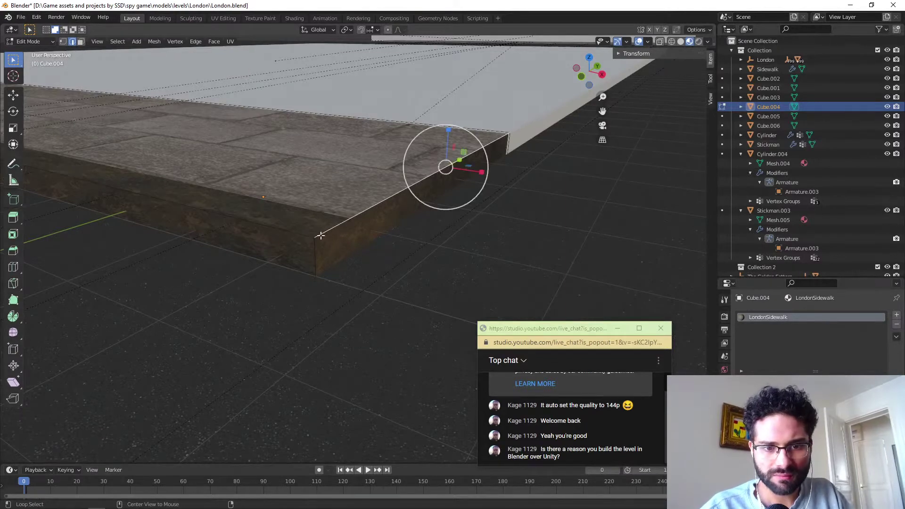
{"action": "left_click", "coordinate": [314, 259], "text": "shift"}
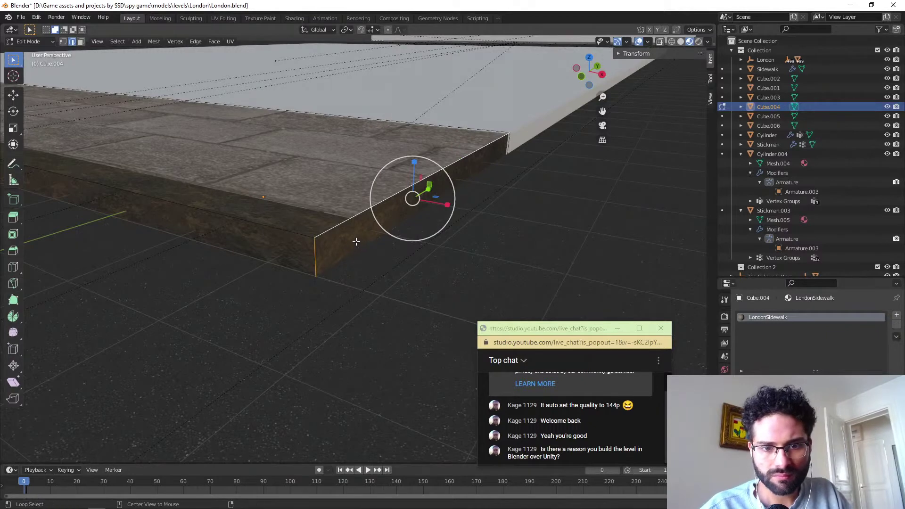
{"action": "left_click", "coordinate": [340, 224]}
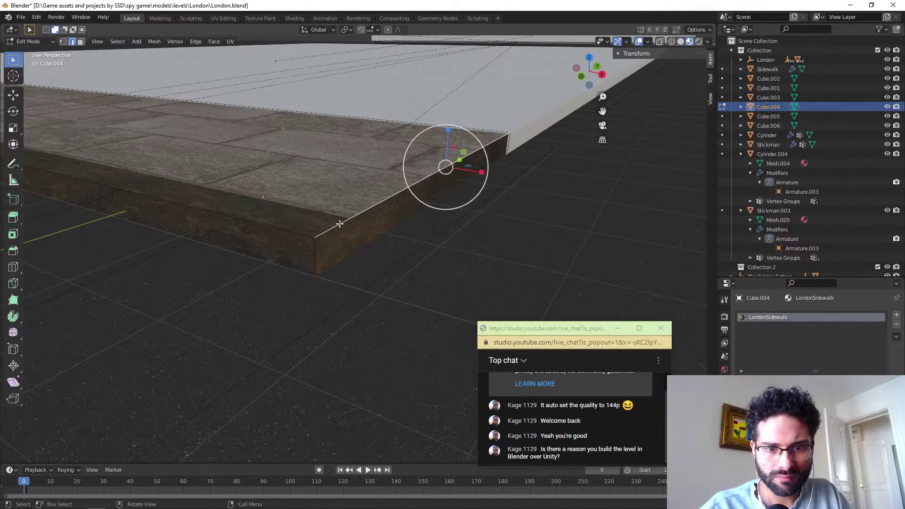
{"action": "left_click", "coordinate": [335, 227], "text": "shift"}
{"action": "left_click", "coordinate": [313, 252], "text": "shift"}
{"action": "left_click", "coordinate": [313, 252], "text": "shift"}
{"action": "left_click", "coordinate": [333, 230], "text": "shift"}
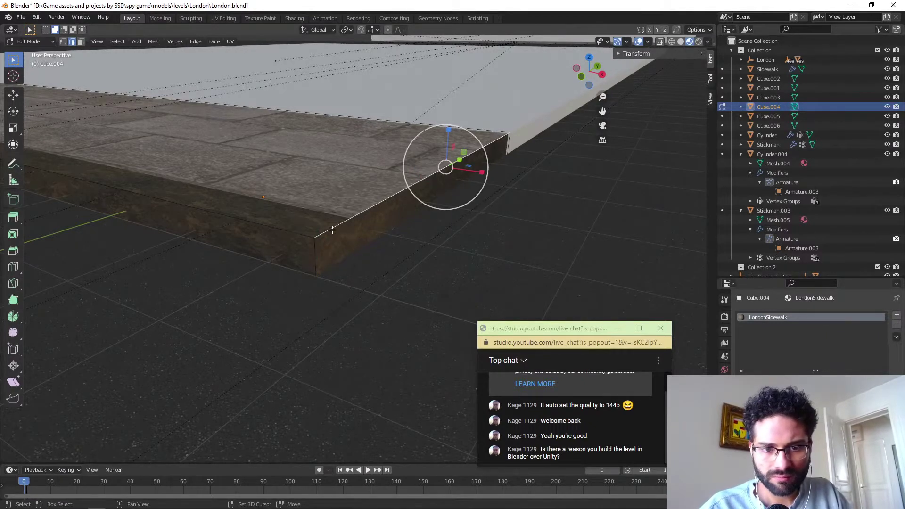
{"action": "left_click", "coordinate": [333, 230], "text": "shift"}
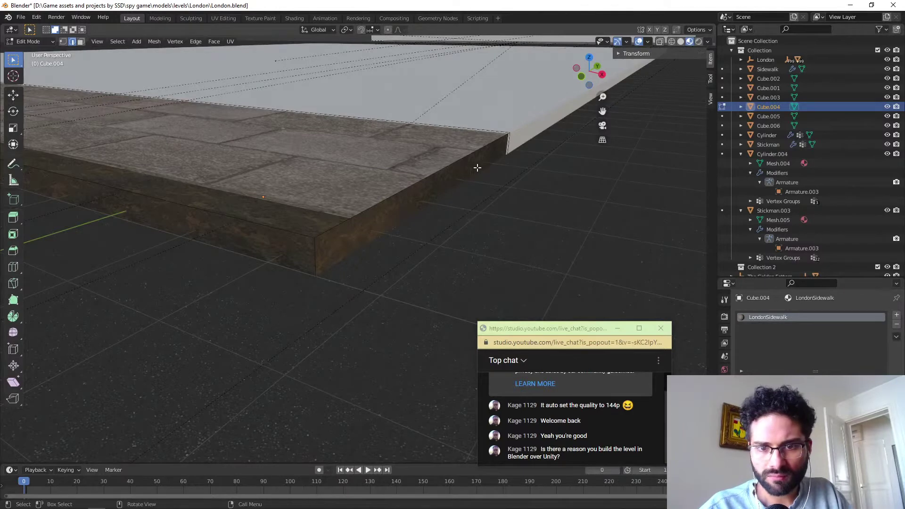
Select all the border edges of the strip's end face, using X-ray temporarily to reach the hidden bottom edge.
{"action": "left_click", "coordinate": [493, 139], "text": "alt"}
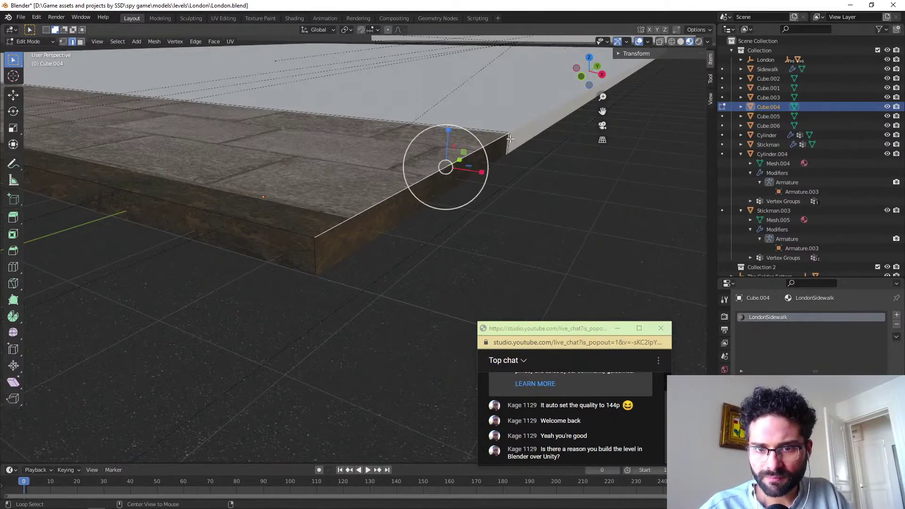
{"action": "left_click", "coordinate": [510, 138], "text": "alt"}
{"action": "left_click", "coordinate": [458, 160], "text": "shift"}
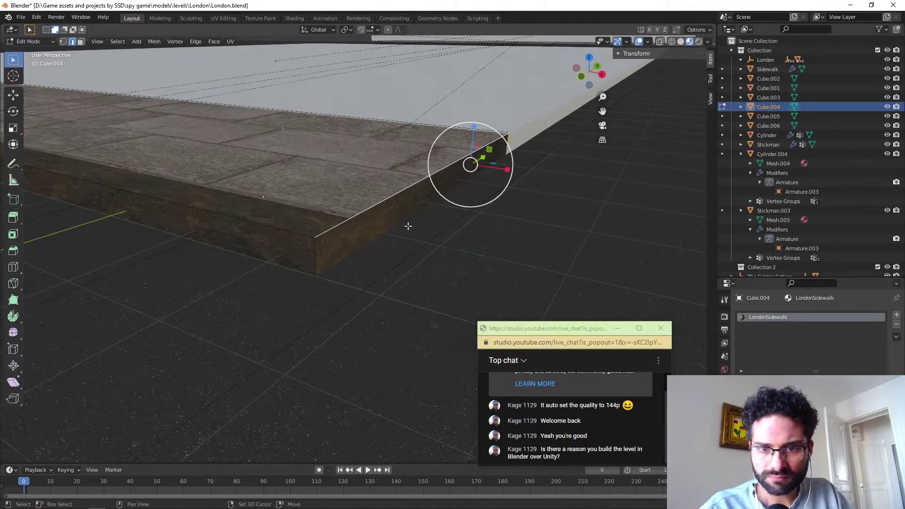
{"action": "left_click", "coordinate": [312, 258], "text": "shift"}
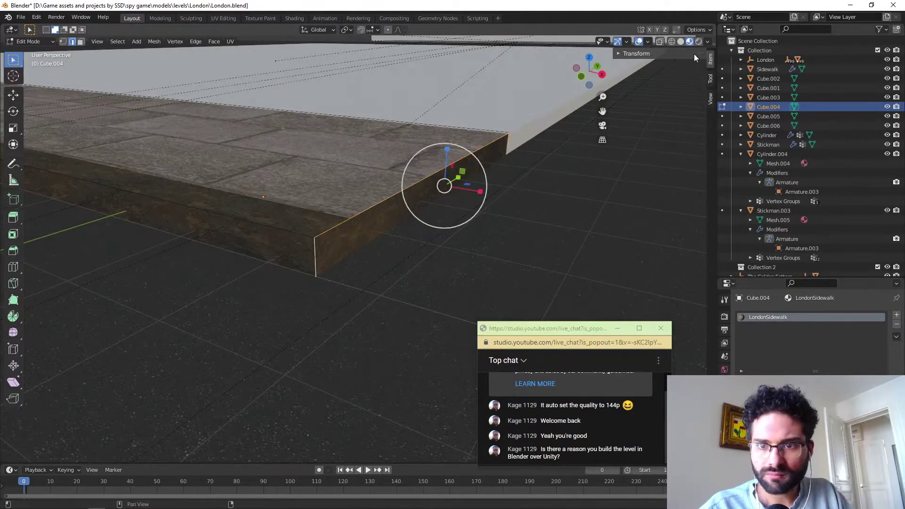
{"action": "left_click", "coordinate": [660, 41]}
{"action": "left_click", "coordinate": [382, 244], "text": "shift"}
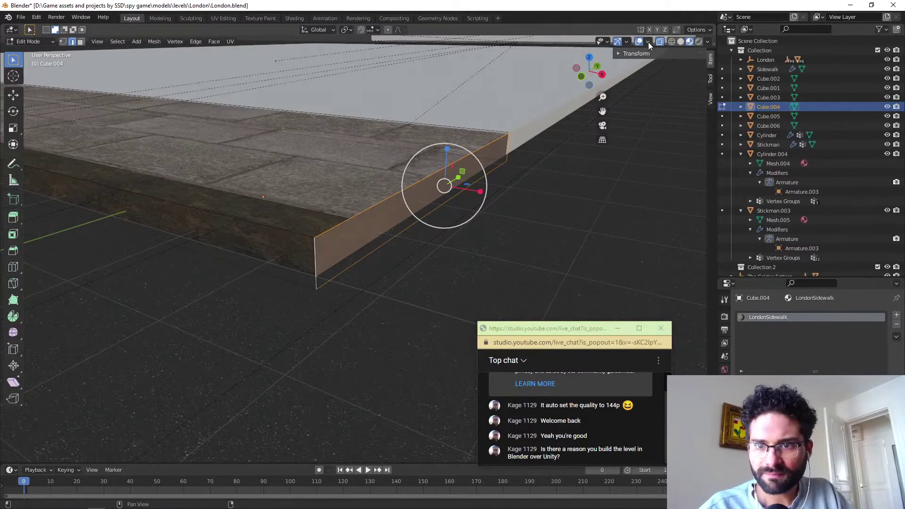
{"action": "left_click", "coordinate": [660, 43]}
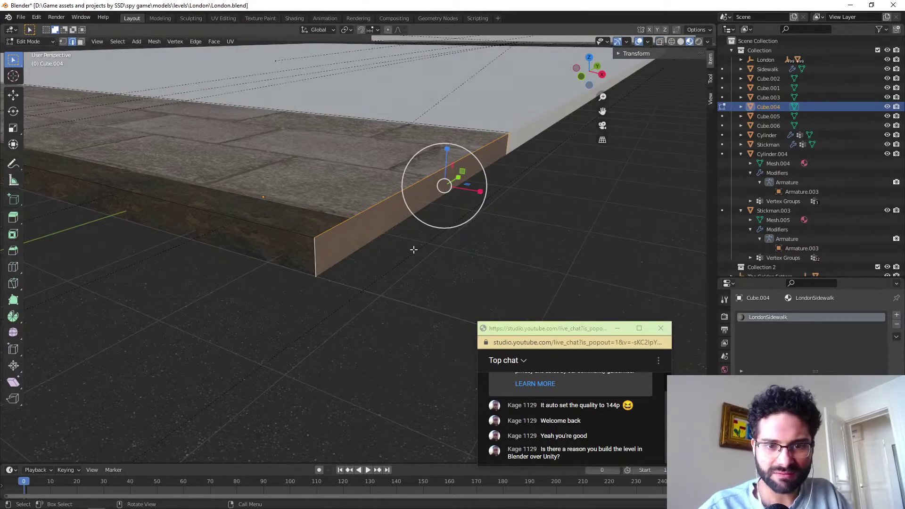
Try extruding the strip's end face outward along its normal and in a free direction, checking Chrome's Edge Slide manual page between attempts.
{"action": "key", "text": "e"}
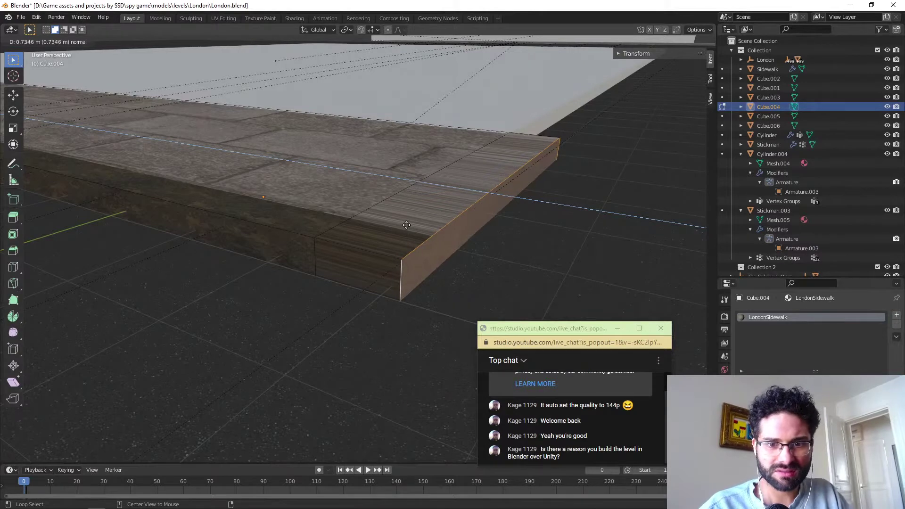
{"action": "key", "text": "Escape"}
{"action": "key", "text": "alt+Tab"}
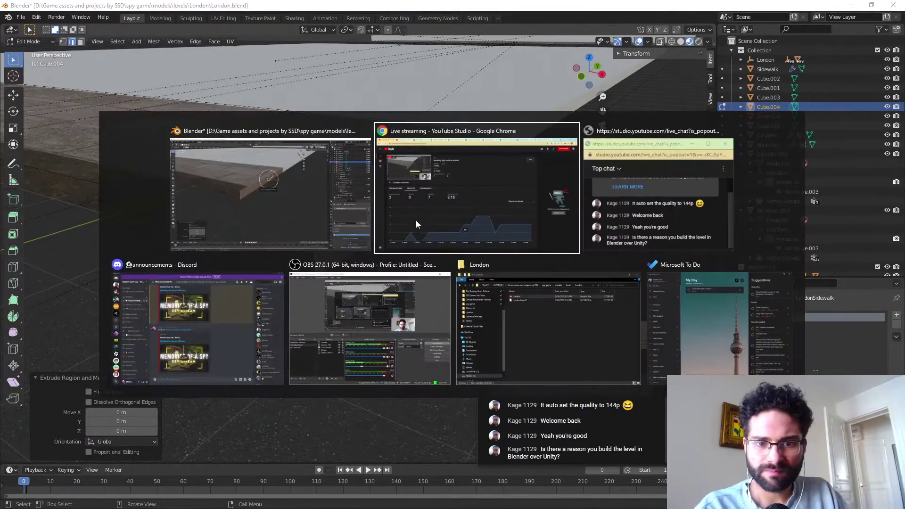
{"action": "left_click", "coordinate": [750, 5]}
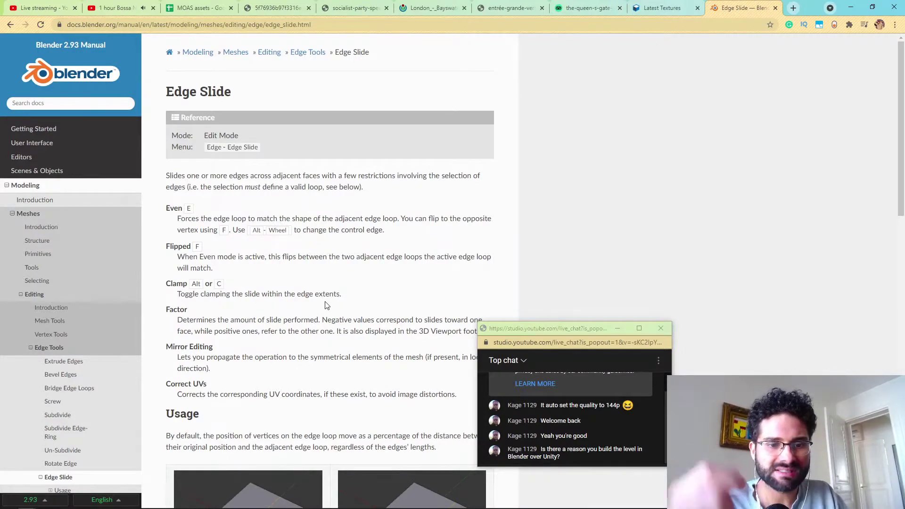
{"action": "key", "text": "alt+Tab"}
{"action": "key", "text": "e"}
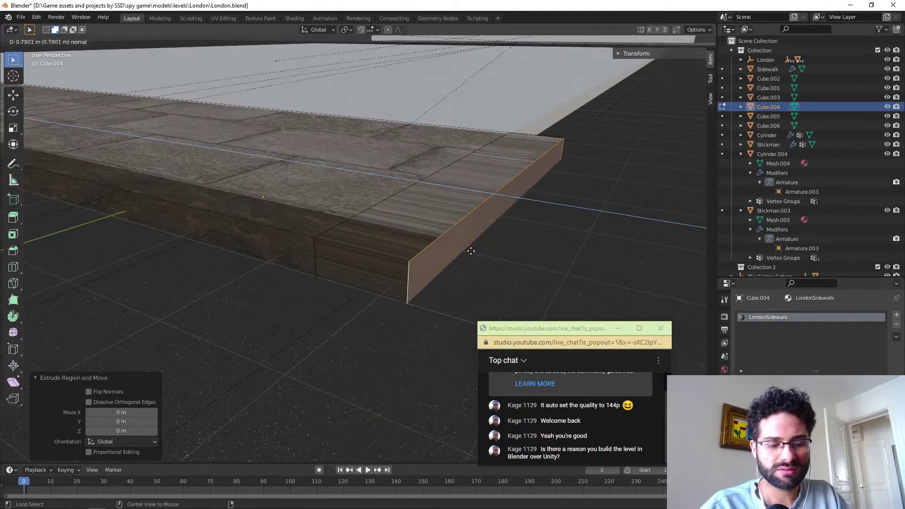
{"action": "middle_click", "coordinate": [477, 251]}
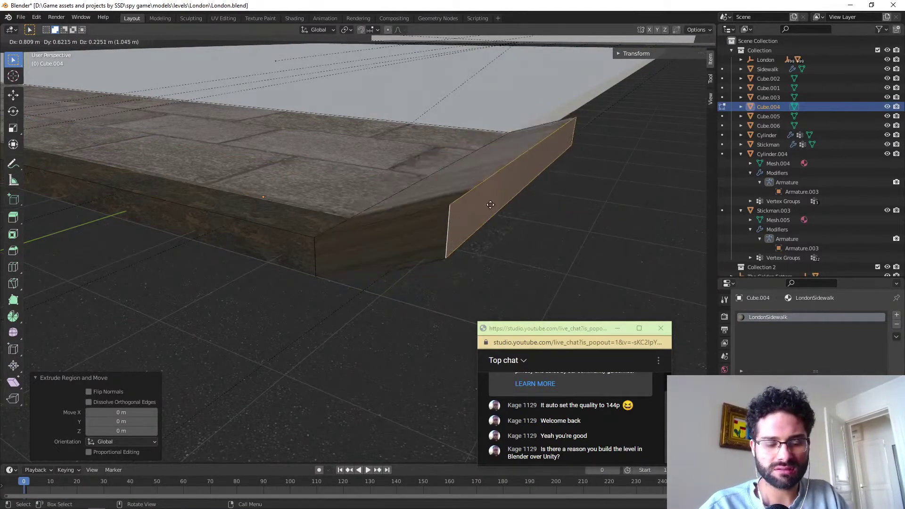
{"action": "right_click", "coordinate": [463, 215]}
Read the Even Mode and Limitations & Workarounds sections of the Edge Slide manual page in Chrome, and return to Blender.
{"action": "key", "text": "alt+Tab"}
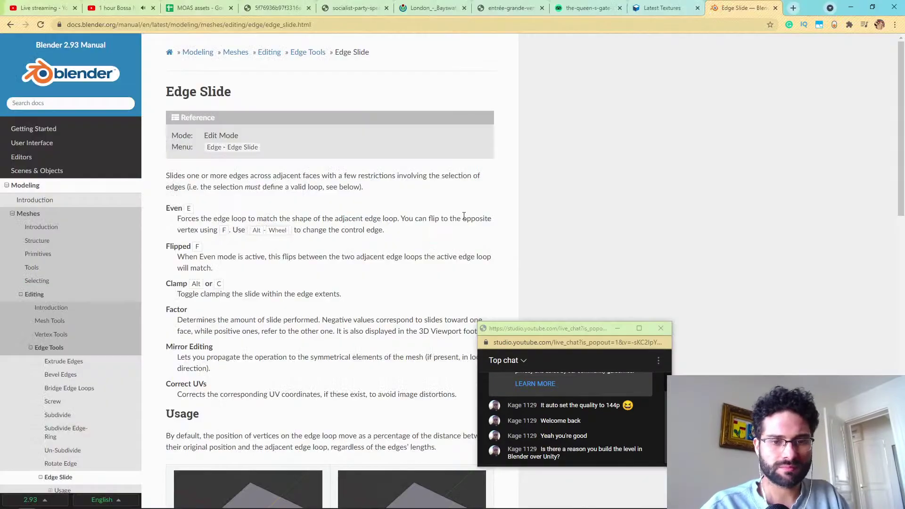
{"action": "scroll", "coordinate": [437, 325], "scroll_direction": "down", "scroll_amount": 10}
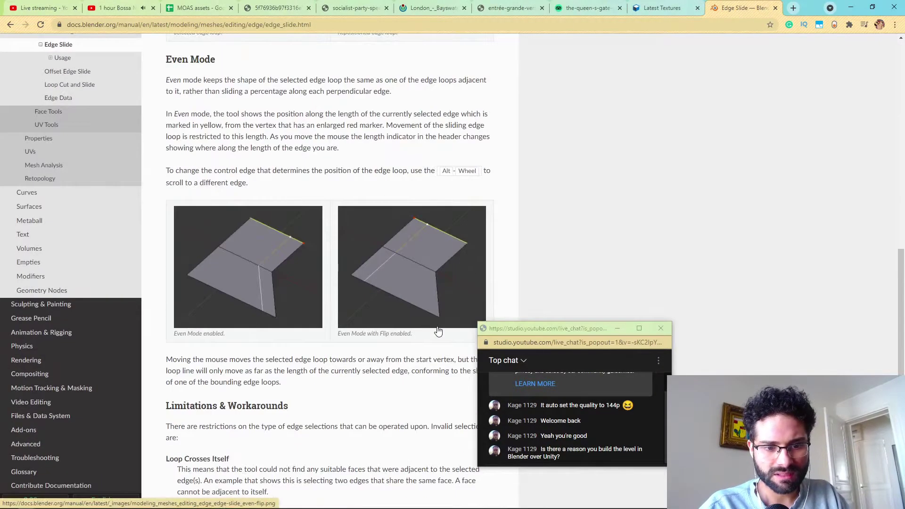
{"action": "scroll", "coordinate": [436, 325], "scroll_direction": "down", "scroll_amount": 4}
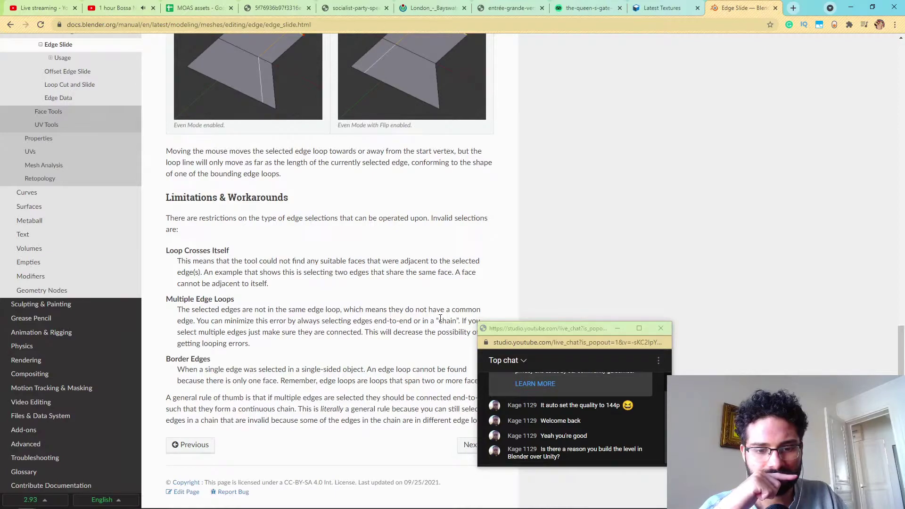
{"action": "scroll", "coordinate": [441, 318], "scroll_direction": "up", "scroll_amount": 20}
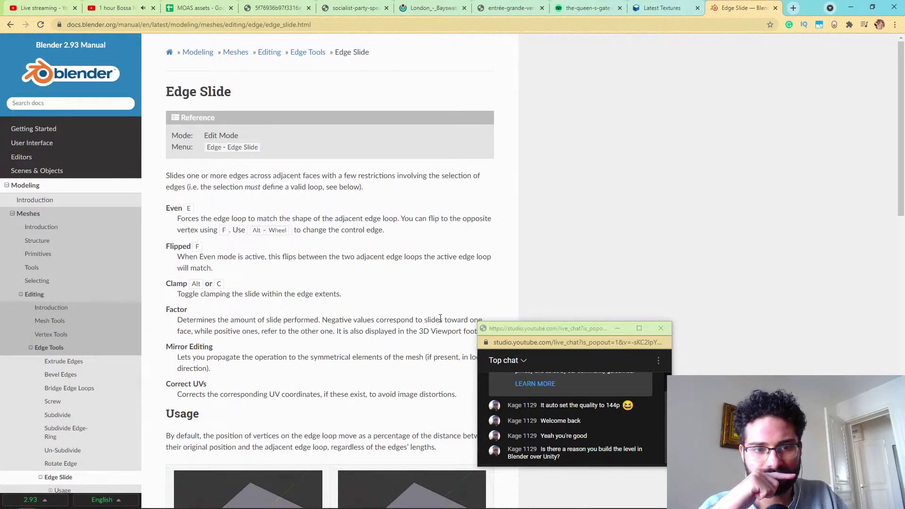
{"action": "key", "text": "alt+Tab"}
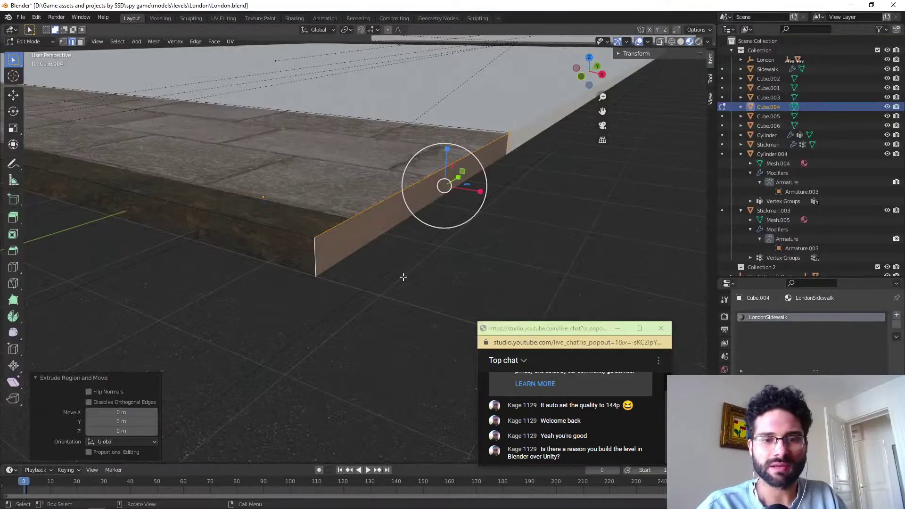
Switch to face selection and select the end face of the textured sidewalk strip.
{"action": "scroll", "coordinate": [313, 262], "scroll_direction": "down", "scroll_amount": 6}
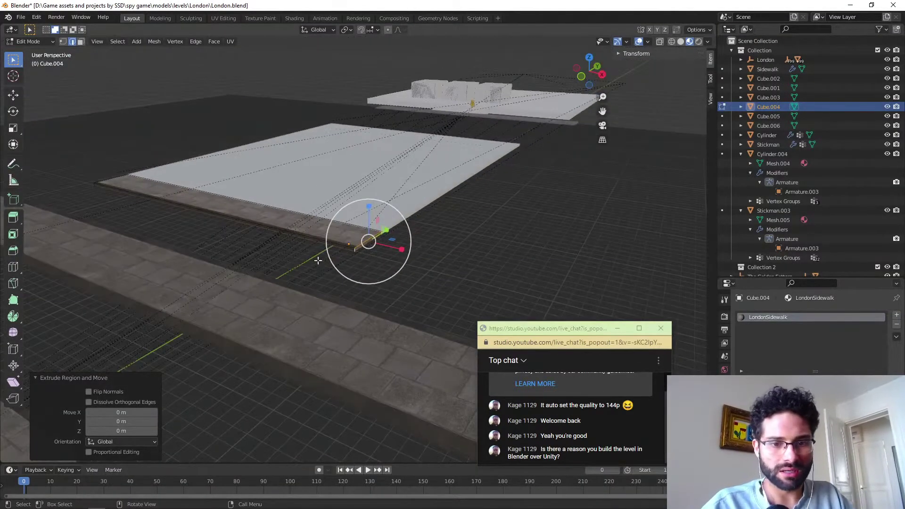
{"action": "left_click", "coordinate": [354, 249], "text": "alt"}
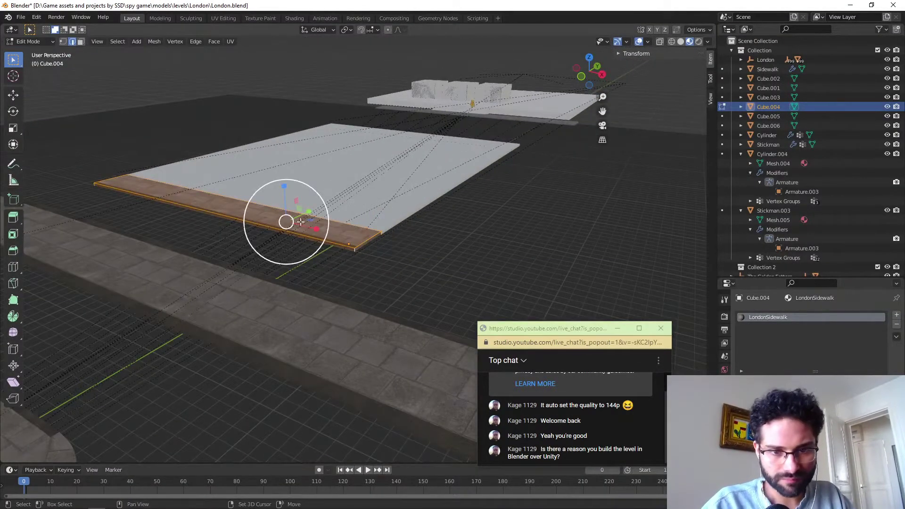
{"action": "left_click", "coordinate": [364, 244]}
{"action": "scroll", "coordinate": [327, 238], "scroll_direction": "up", "scroll_amount": 4}
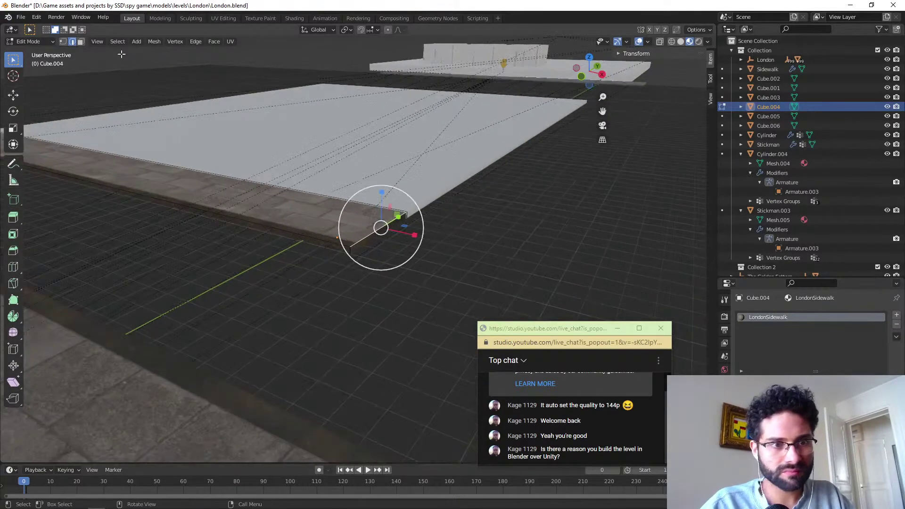
{"action": "left_click", "coordinate": [84, 43]}
{"action": "left_click", "coordinate": [362, 246]}
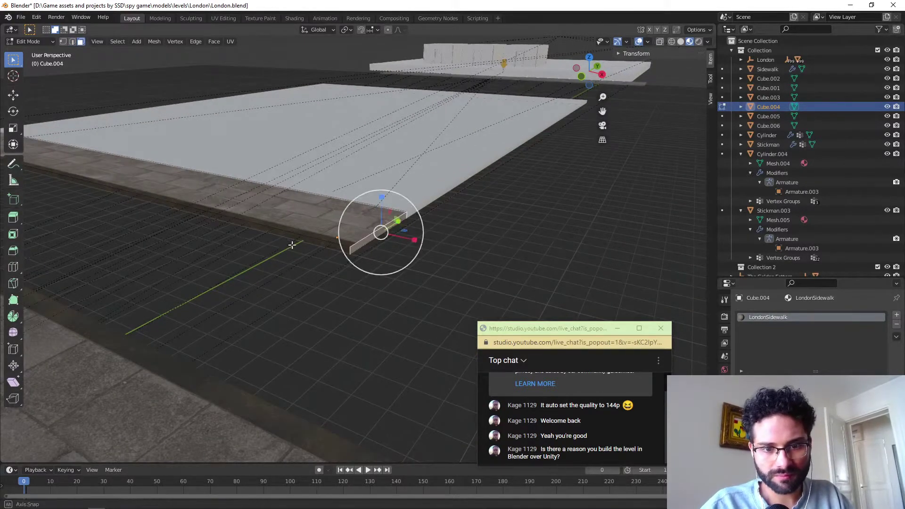
Inspect the sidewalk strip in wireframe, rendered and solid shading, and return the viewport to material preview.
{"action": "middle_click_drag", "start_coordinate": [293, 245], "coordinate": [282, 244]}
{"action": "key", "text": "z"}
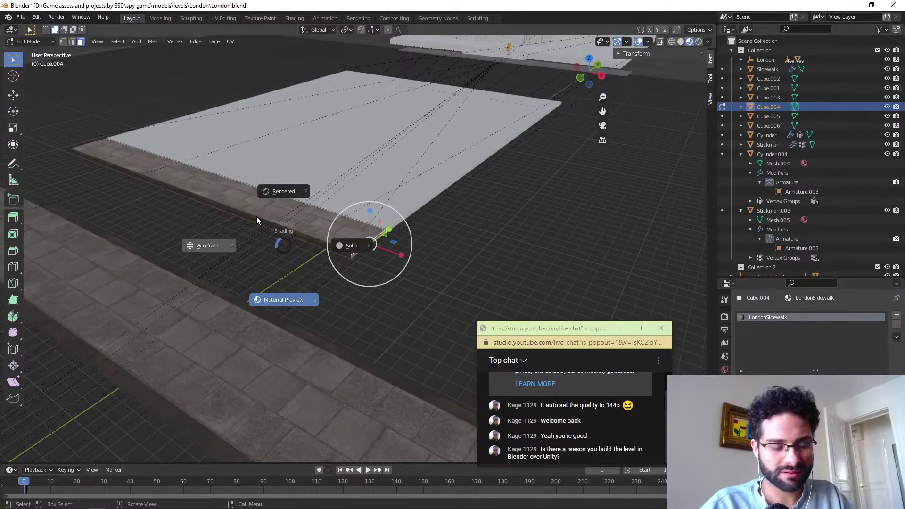
{"action": "key", "text": "4"}
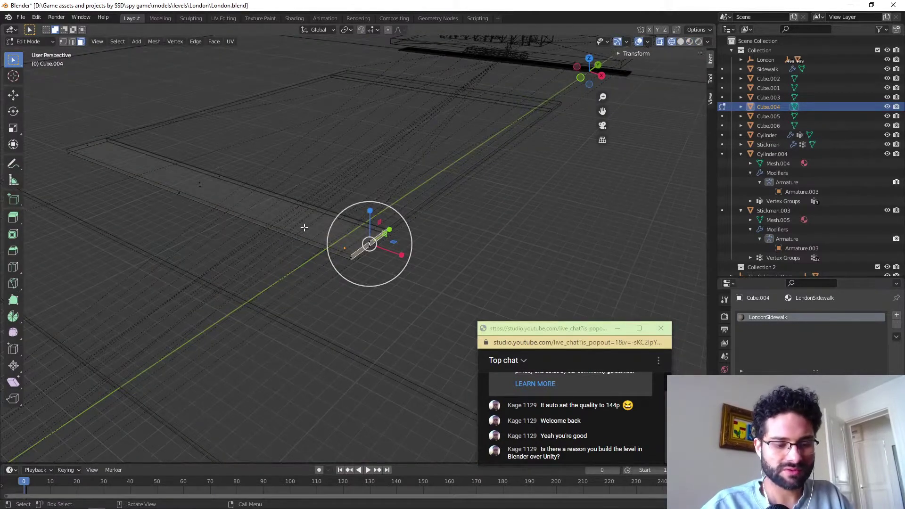
{"action": "key", "text": "grave"}
{"action": "left_click", "coordinate": [452, 80]}
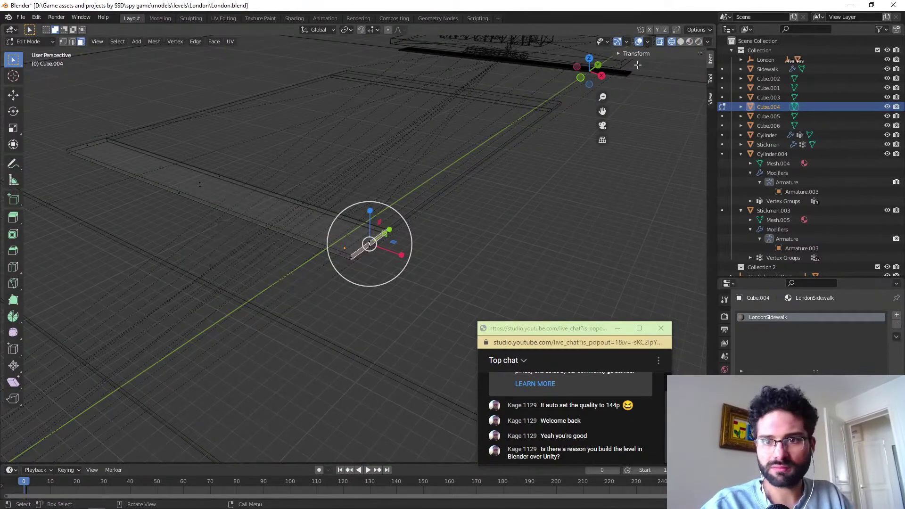
{"action": "left_click", "coordinate": [699, 42]}
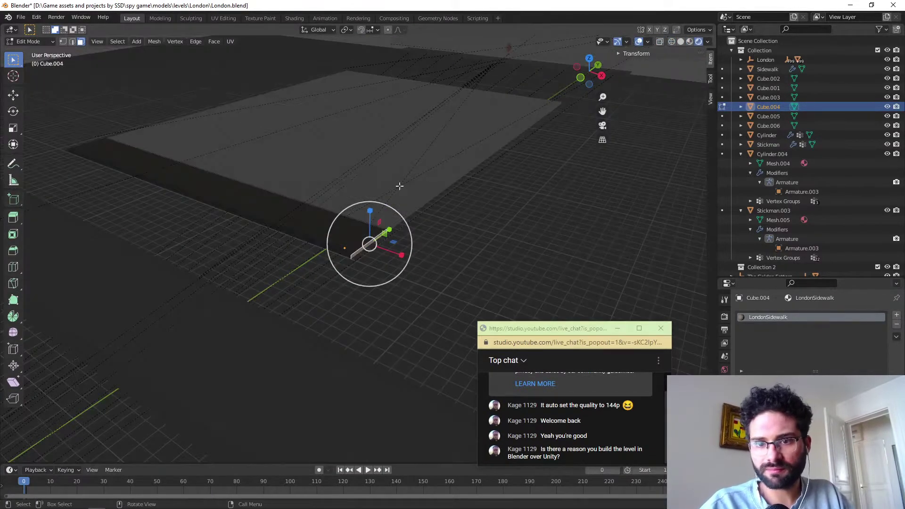
{"action": "left_click", "coordinate": [680, 42]}
{"action": "left_click", "coordinate": [697, 43]}
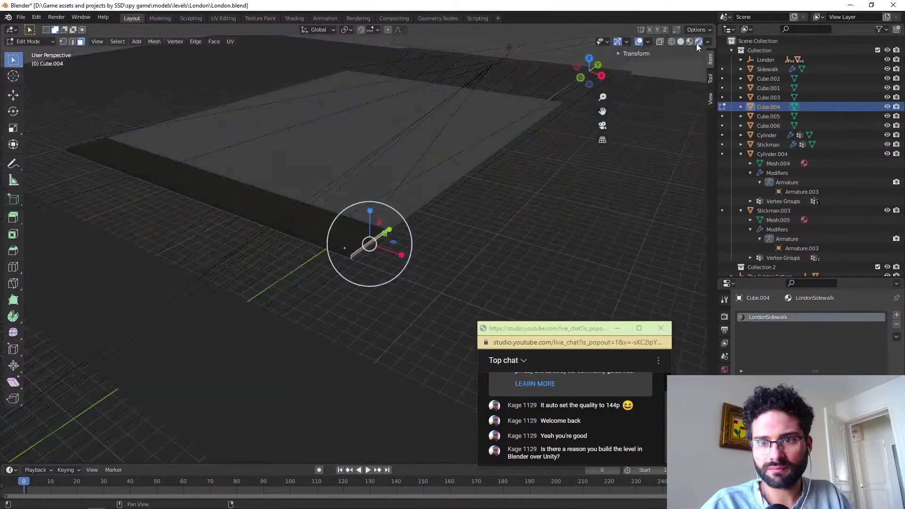
{"action": "mouse_move", "coordinate": [694, 46]}
{"action": "middle_mouse_down"}
{"action": "mouse_move", "coordinate": [315, 193]}
{"action": "mouse_move", "coordinate": [314, 185]}
{"action": "mouse_move", "coordinate": [333, 192]}
{"action": "middle_mouse_up"}
{"action": "key", "text": "F2"}
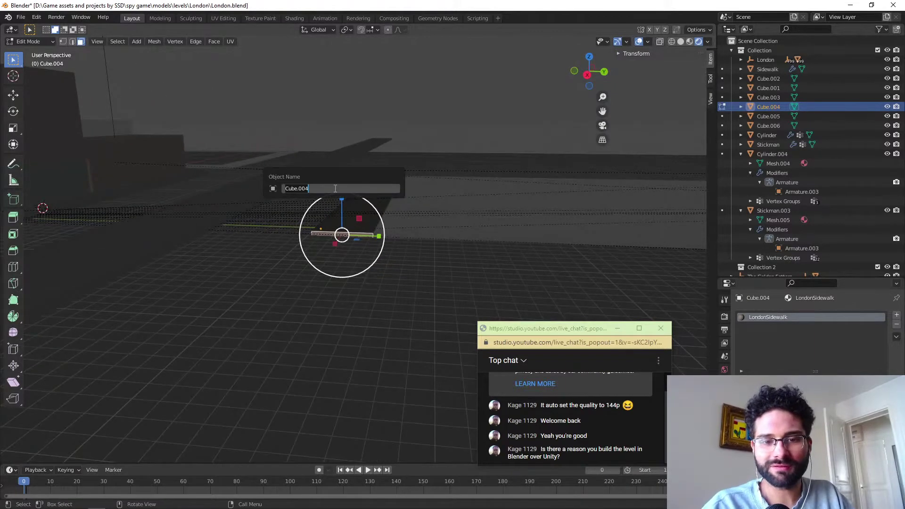
{"action": "key", "text": "Escape"}
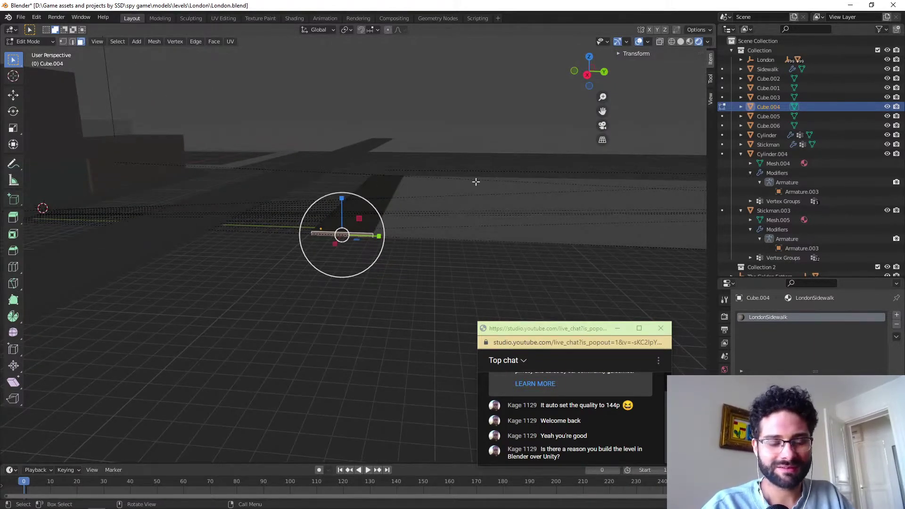
{"action": "left_click", "coordinate": [690, 41]}
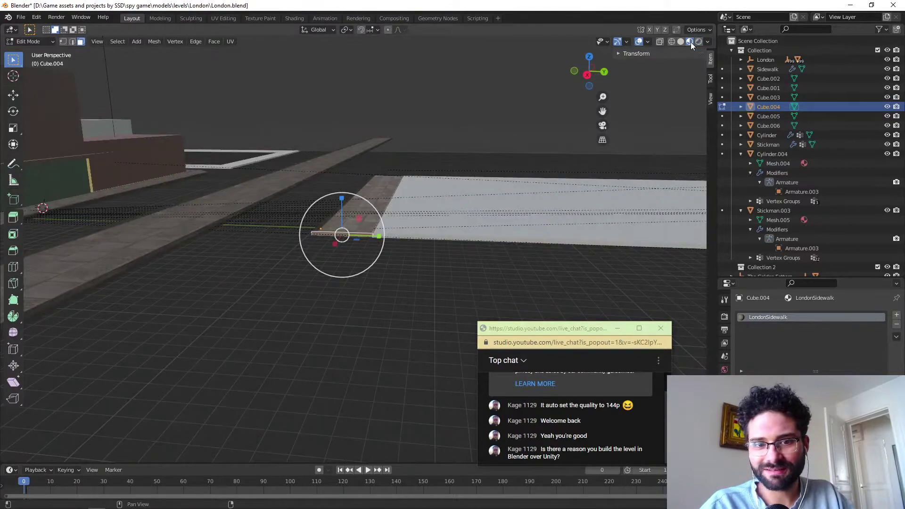
Activate the Move tool, try moving the strip's end face outward along X, and undo the move and the face selection.
{"action": "mouse_move", "coordinate": [692, 42]}
{"action": "middle_mouse_down"}
{"action": "mouse_move", "coordinate": [343, 228]}
{"action": "mouse_move", "coordinate": [352, 232]}
{"action": "mouse_move", "coordinate": [157, 10]}
{"action": "middle_mouse_up"}
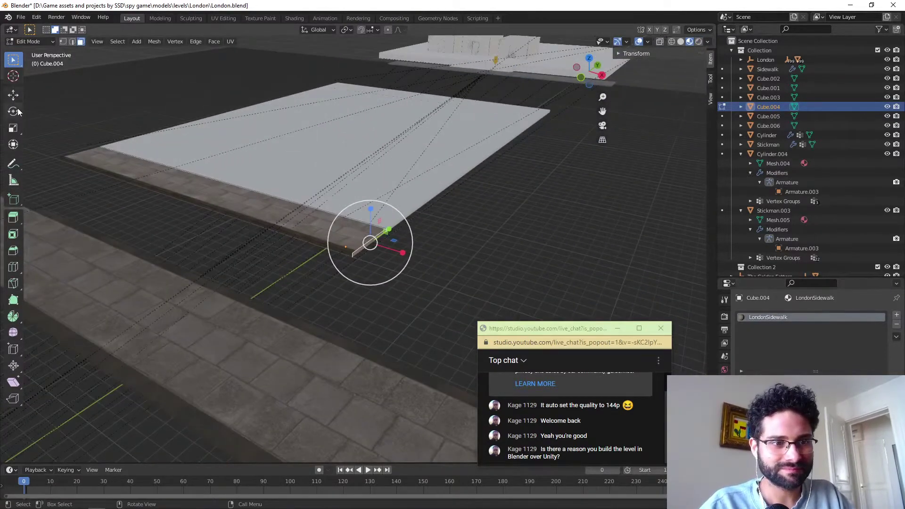
{"action": "left_click", "coordinate": [13, 95]}
{"action": "left_click_drag", "start_coordinate": [401, 253], "coordinate": [459, 277]}
{"action": "key", "text": "ctrl+z"}
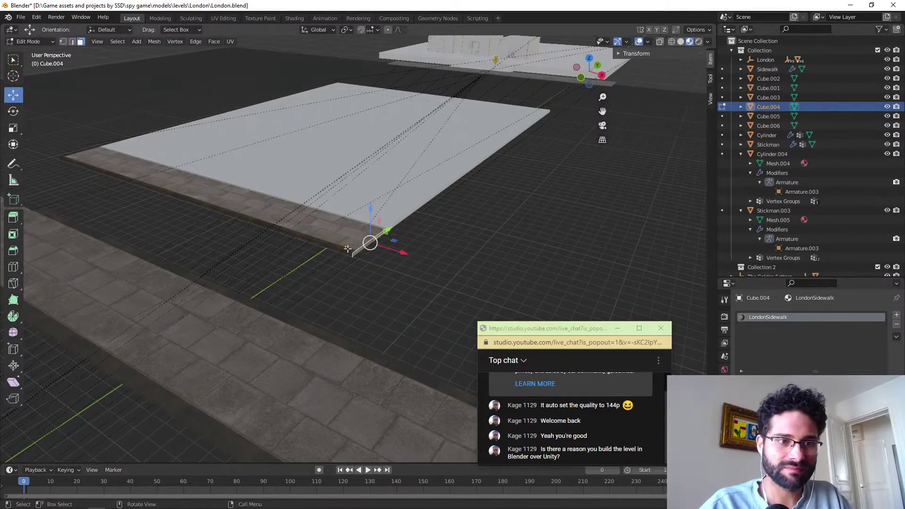
{"action": "key", "text": "ctrl+z"}
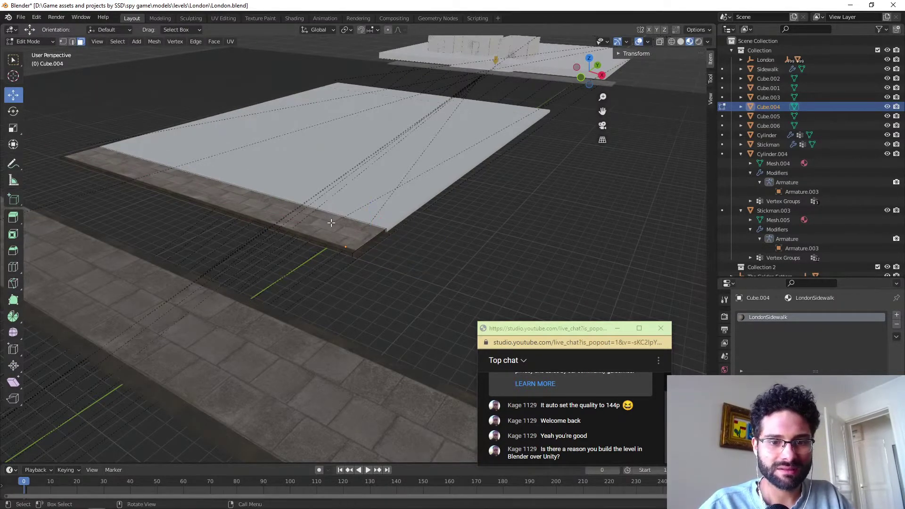
Select the sidewalk strip's end face, try moving it outward along X, undo that, and delete the face.
{"action": "left_click", "coordinate": [359, 251]}
{"action": "left_click_drag", "start_coordinate": [394, 249], "coordinate": [443, 264]}
{"action": "key", "text": "ctrl+z"}
{"action": "key", "text": "x"}
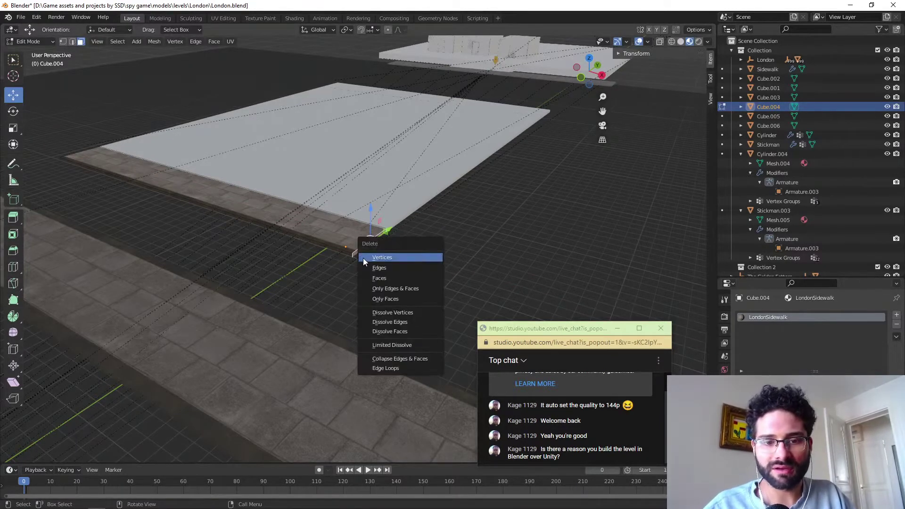
{"action": "left_click", "coordinate": [377, 279]}
{"action": "scroll", "coordinate": [363, 249], "scroll_direction": "up", "scroll_amount": 3}
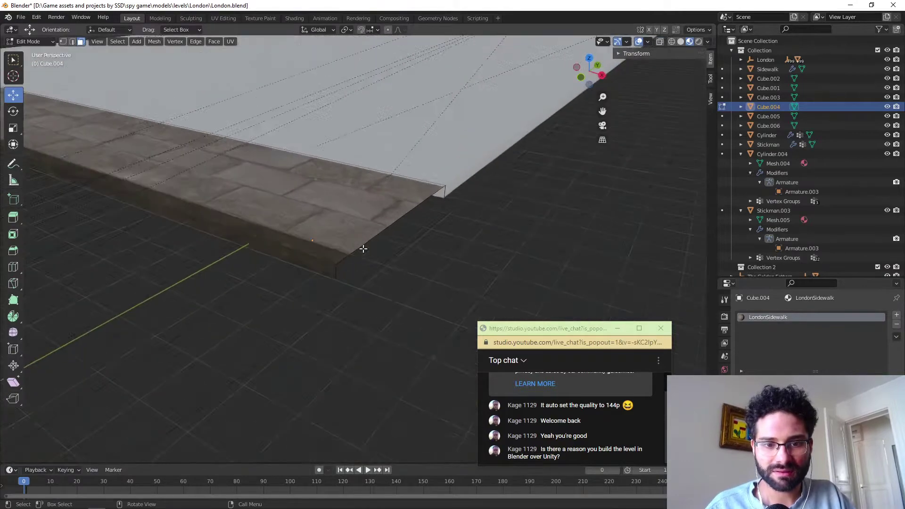
{"action": "scroll", "coordinate": [363, 249], "scroll_direction": "up", "scroll_amount": 3}
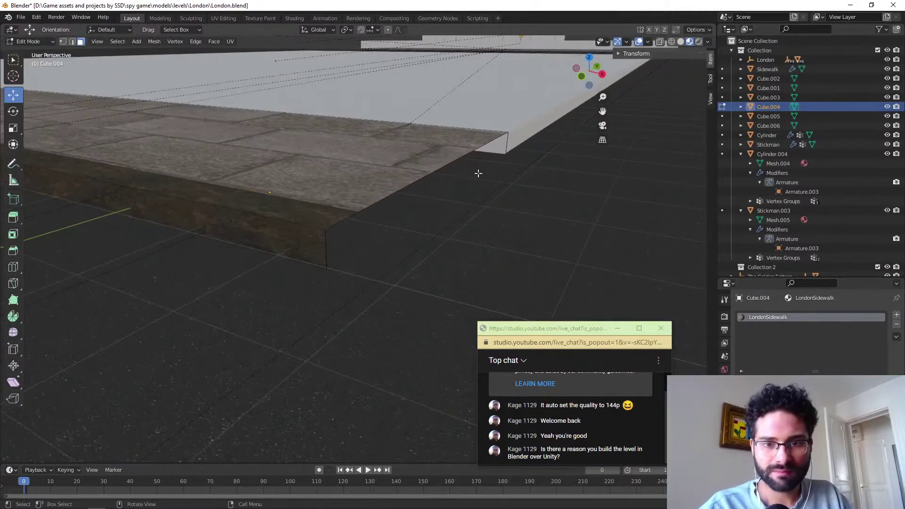
Switch to edge selection and fill the strip's open end with a face between its two vertical edges.
{"action": "left_click", "coordinate": [73, 42]}
{"action": "left_click", "coordinate": [506, 147]}
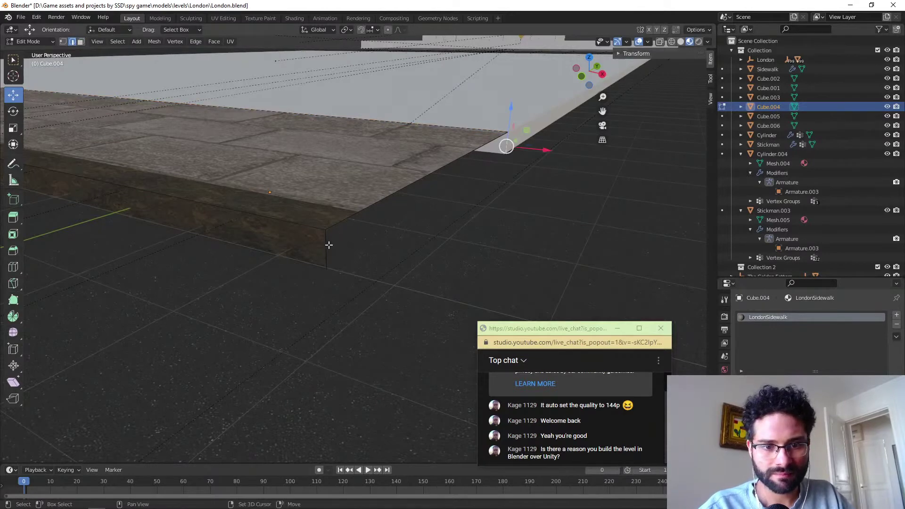
{"action": "left_click", "coordinate": [329, 245], "text": "shift"}
{"action": "key", "text": "f"}
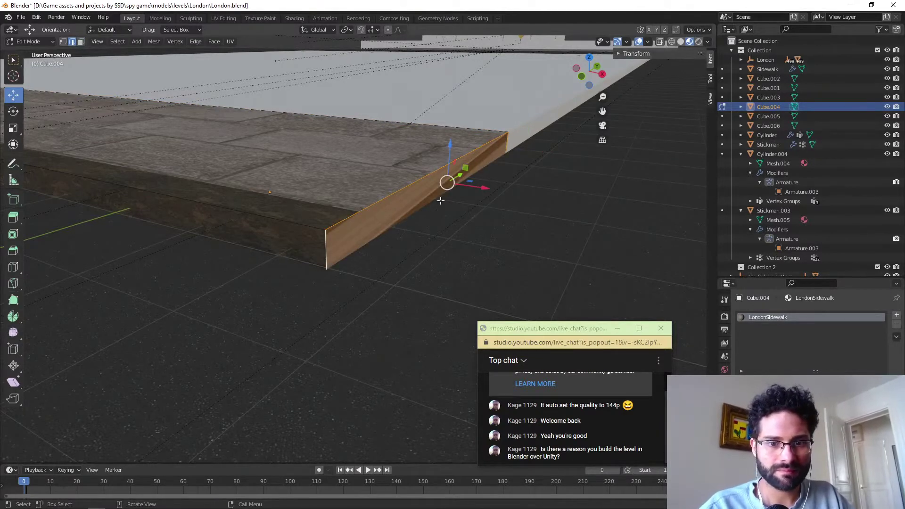
Try extruding the filled end face about 0.28 m along X, cancel a second extrusion, and undo the attempt.
{"action": "key", "text": "e"}
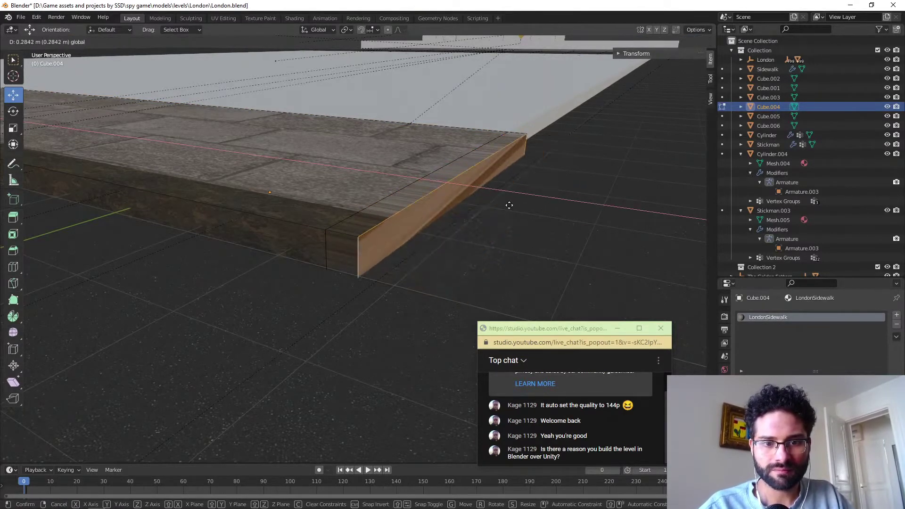
{"action": "left_click", "coordinate": [509, 205]}
{"action": "key", "text": "e"}
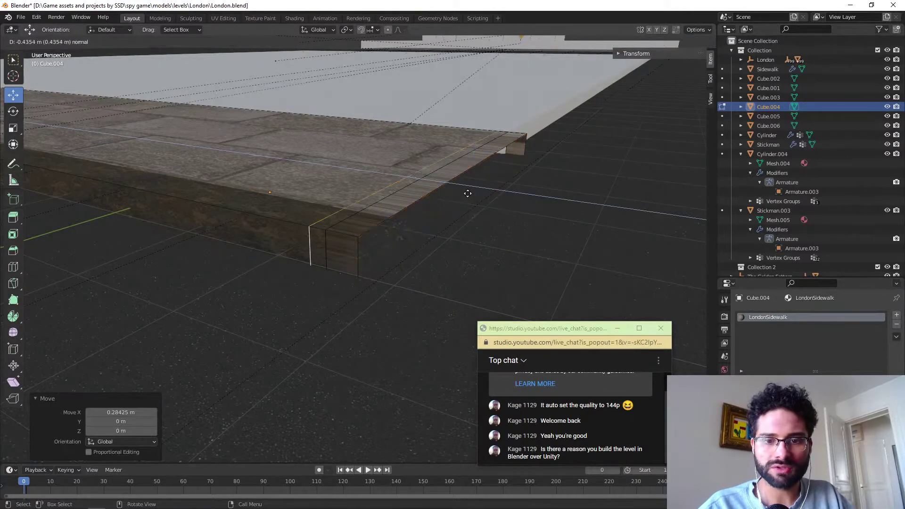
{"action": "key", "text": "Escape"}
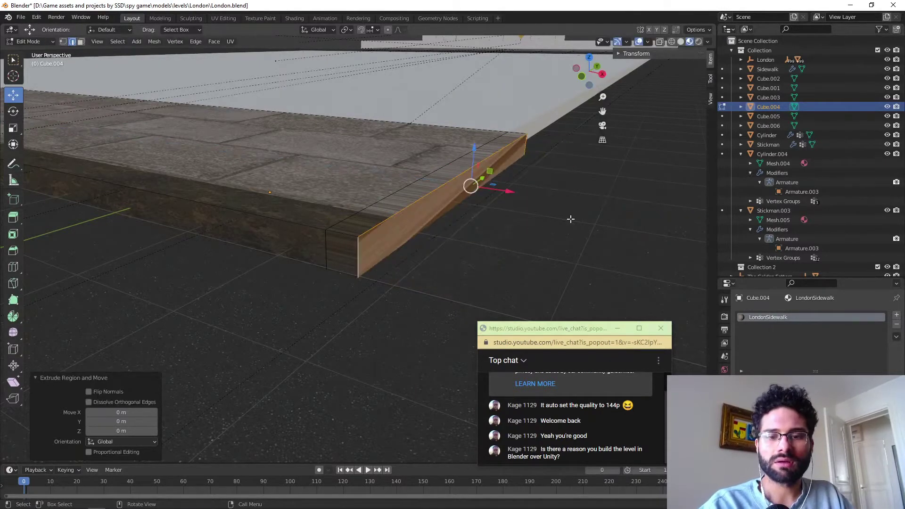
{"action": "key", "text": "ctrl+z"}
{"action": "key", "text": "ctrl+z"}
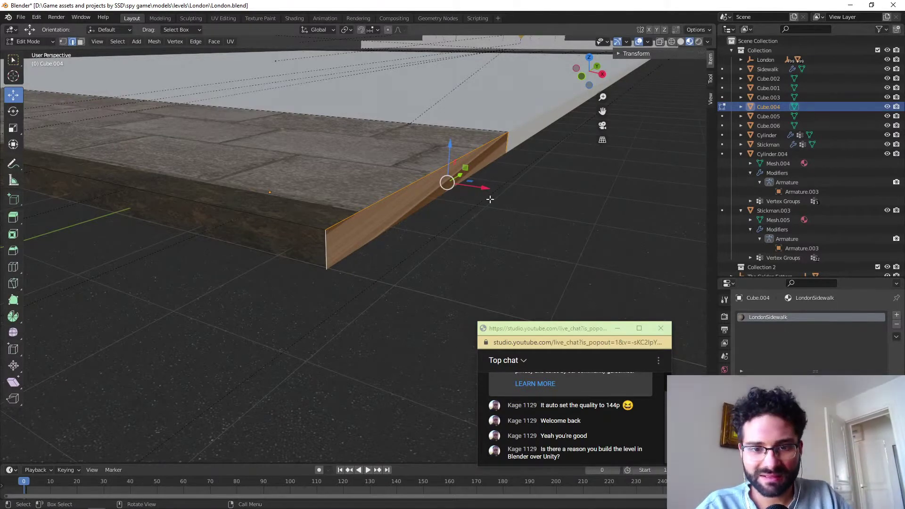
Try extruding the end face about 1.29 m along X, undo it, and delete the face.
{"action": "key", "text": "e"}
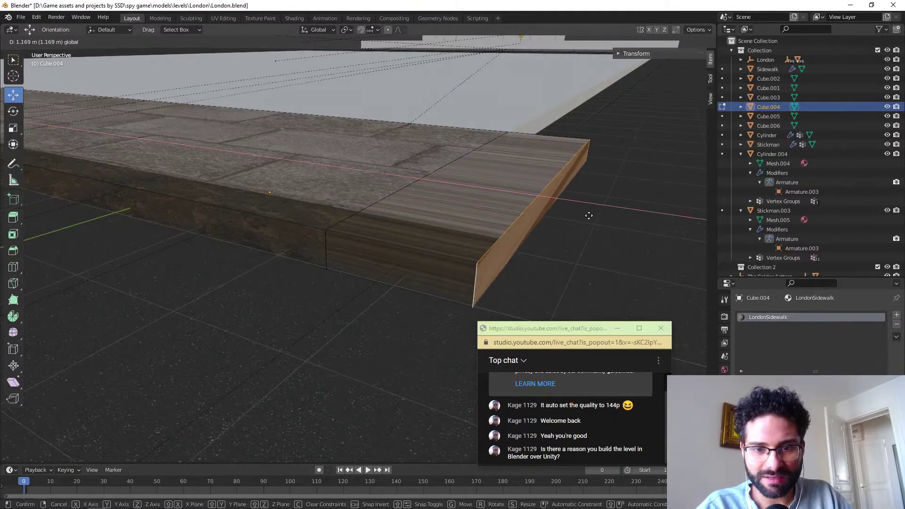
{"action": "left_click", "coordinate": [599, 220]}
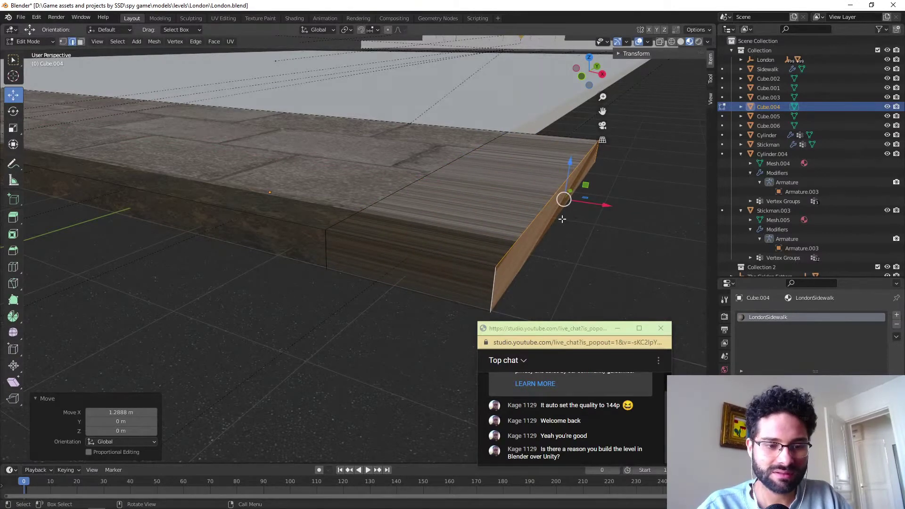
{"action": "key", "text": "ctrl+z"}
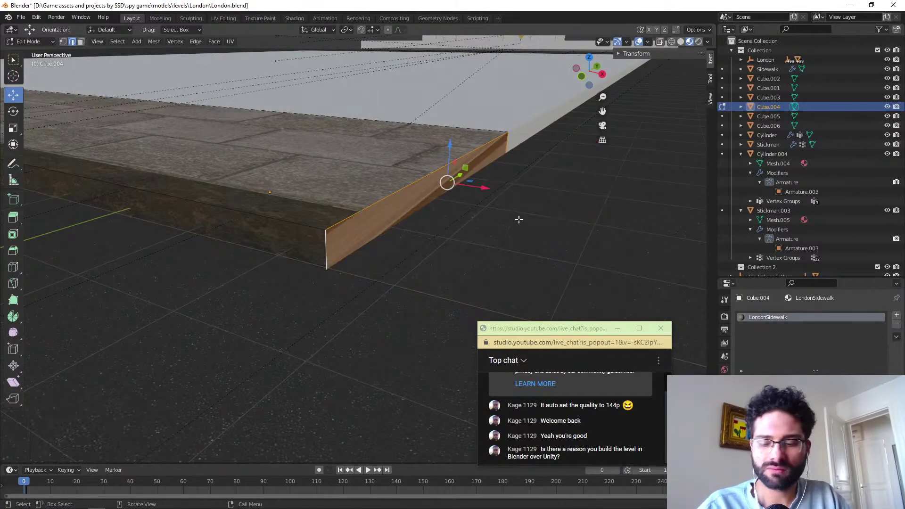
{"action": "key", "text": "x"}
{"action": "left_click", "coordinate": [500, 220]}
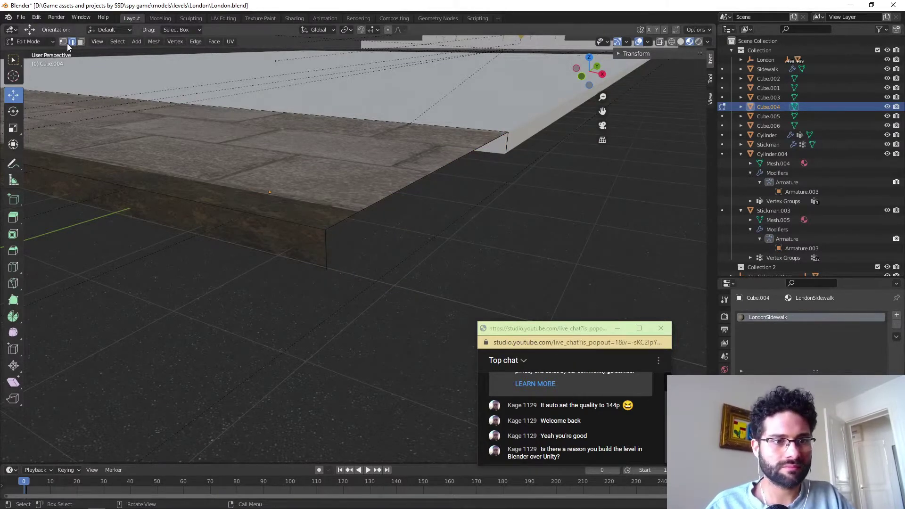
Select the edge loop around the strip's open end and extrude it about 0.47 m along X.
{"action": "key", "text": "w"}
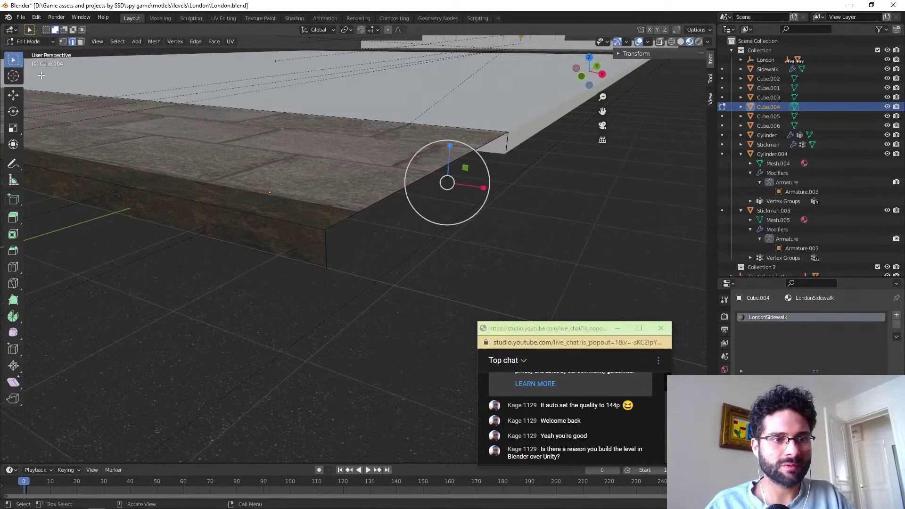
{"action": "left_click", "coordinate": [339, 222], "text": "alt"}
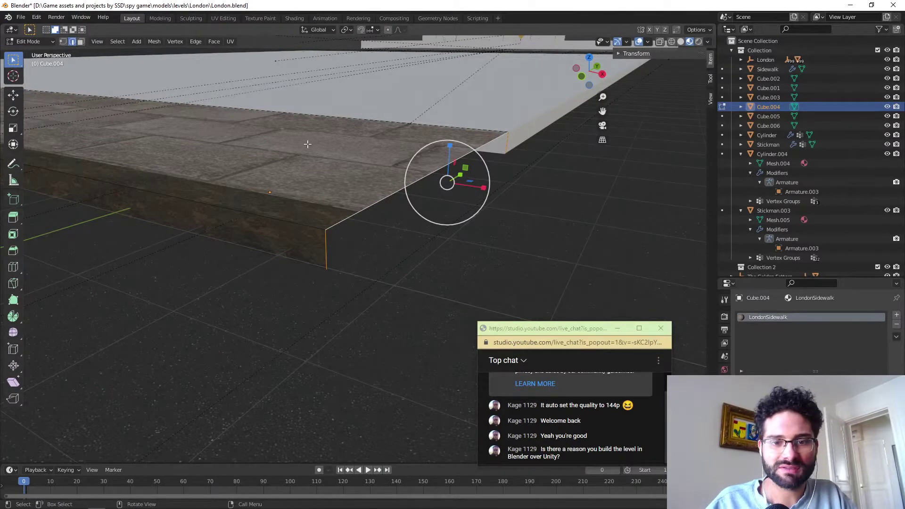
{"action": "left_click", "coordinate": [12, 96]}
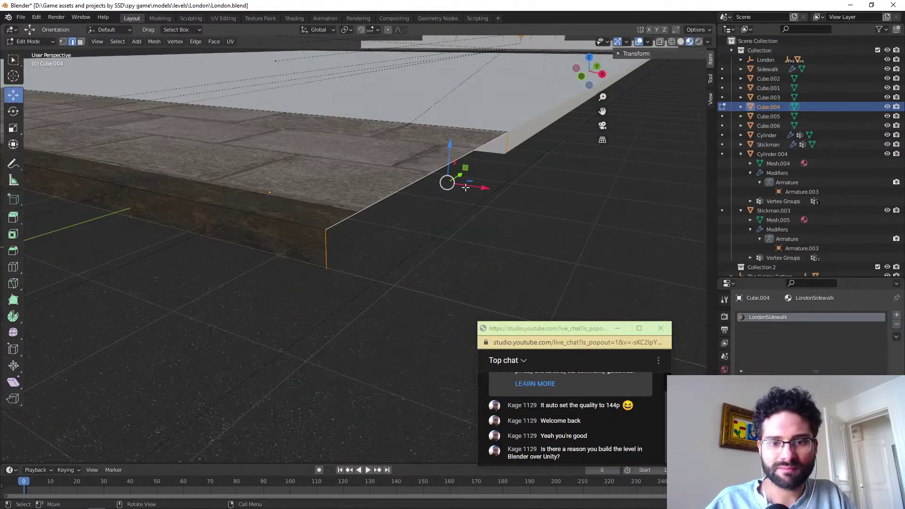
{"action": "key", "text": "e"}
{"action": "key", "text": "x"}
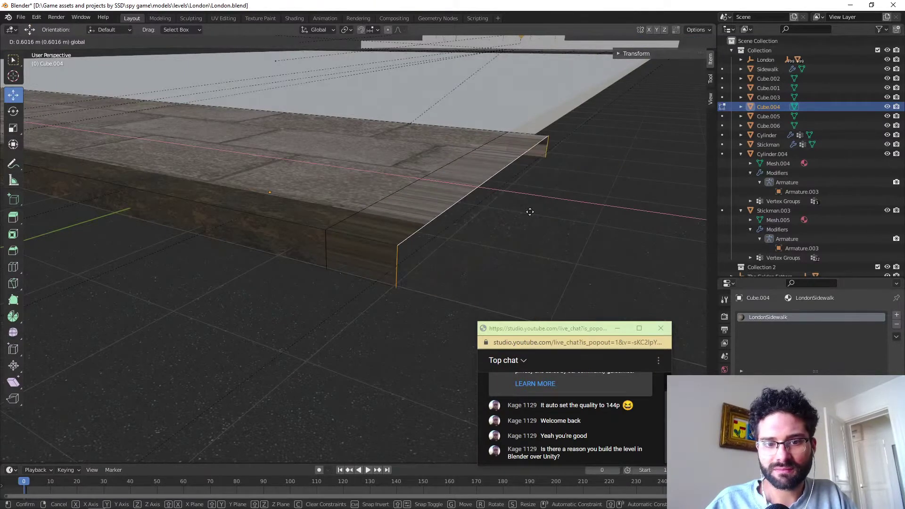
{"action": "left_click", "coordinate": [511, 203]}
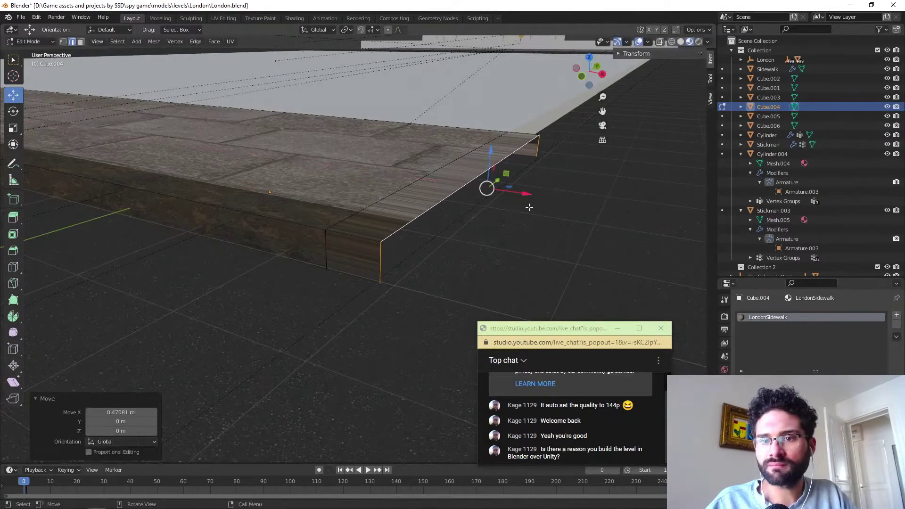
Delete the extruded edge loop together with its stretched end section.
{"action": "middle_click_drag", "start_coordinate": [512, 202], "coordinate": [508, 221]}
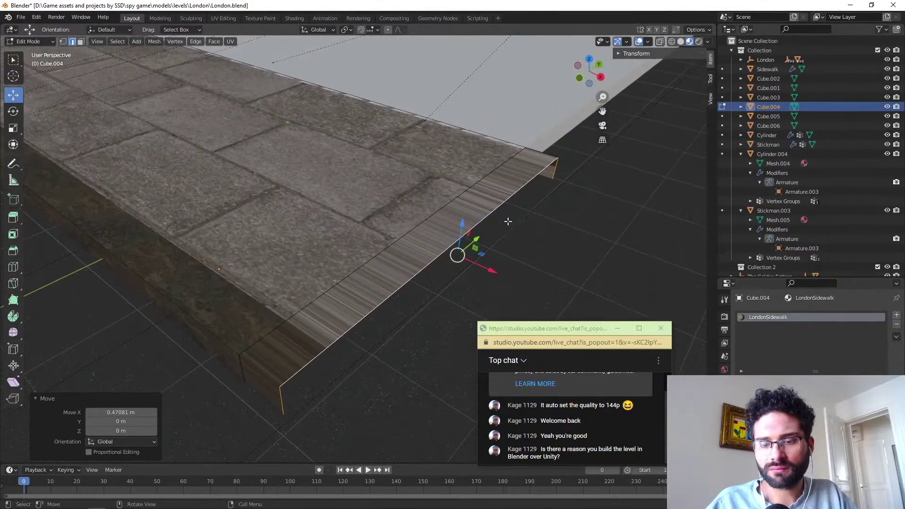
{"action": "key", "text": "x"}
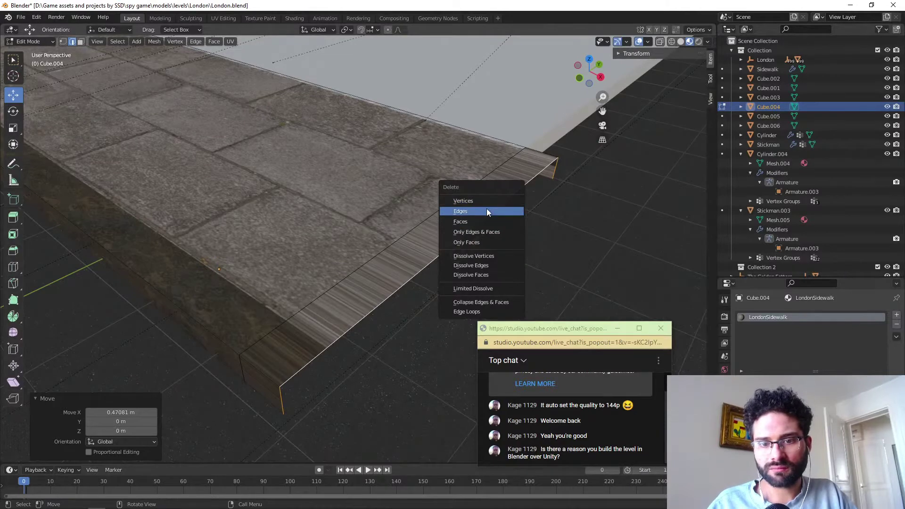
{"action": "left_click", "coordinate": [487, 208]}
Extrude the open end's edges about 1.1 m along X, and delete the extruded edges.
{"action": "left_click", "coordinate": [335, 284]}
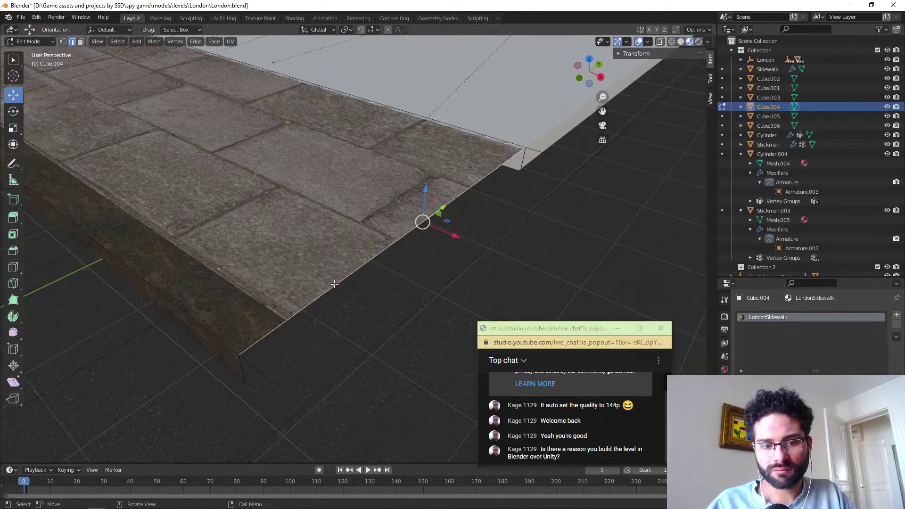
{"action": "left_click", "coordinate": [242, 366], "text": "alt"}
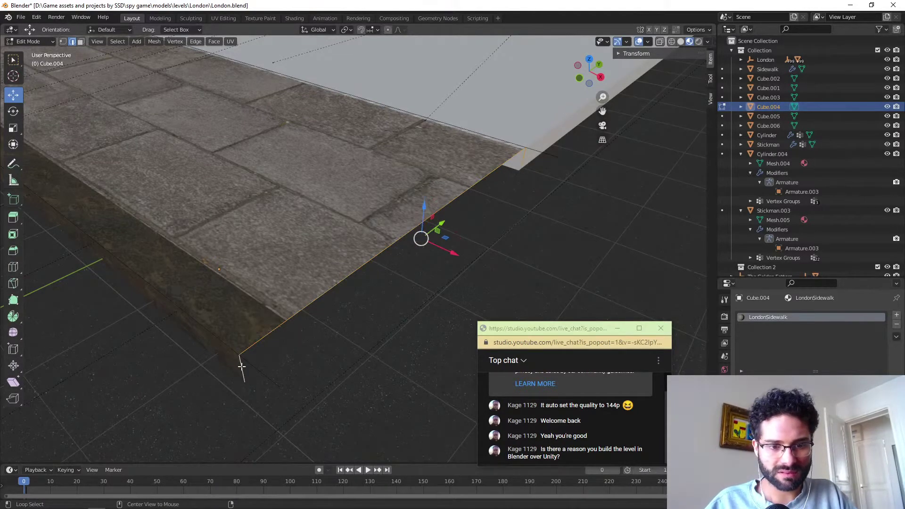
{"action": "left_click_drag", "start_coordinate": [450, 255], "coordinate": [542, 298]}
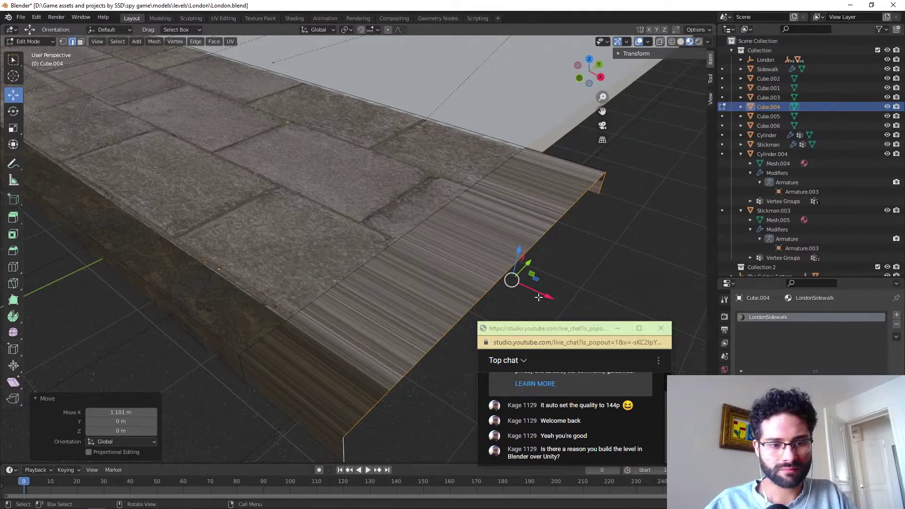
{"action": "key", "text": "x"}
{"action": "left_click", "coordinate": [502, 297]}
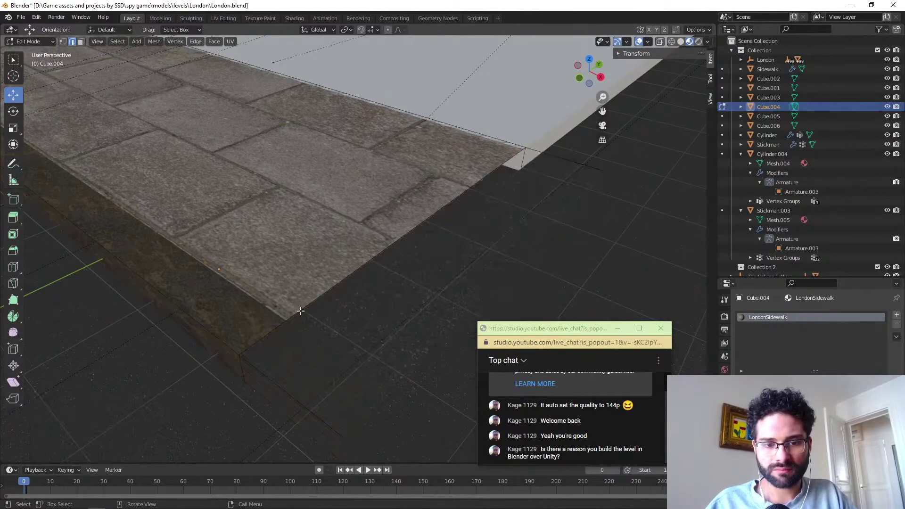
Select the edge loop at the strip's open end, try deleting its edges, and undo the deletion.
{"action": "left_click", "coordinate": [253, 348], "text": "alt"}
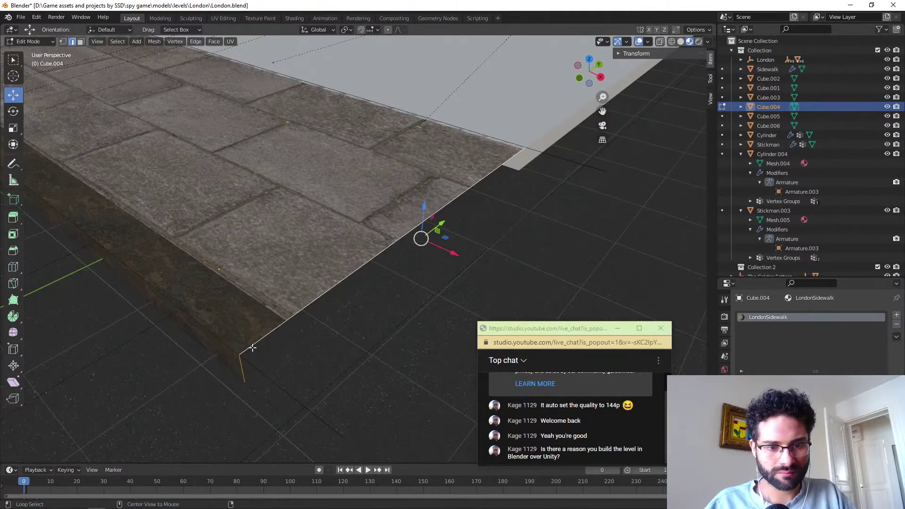
{"action": "key", "text": "x"}
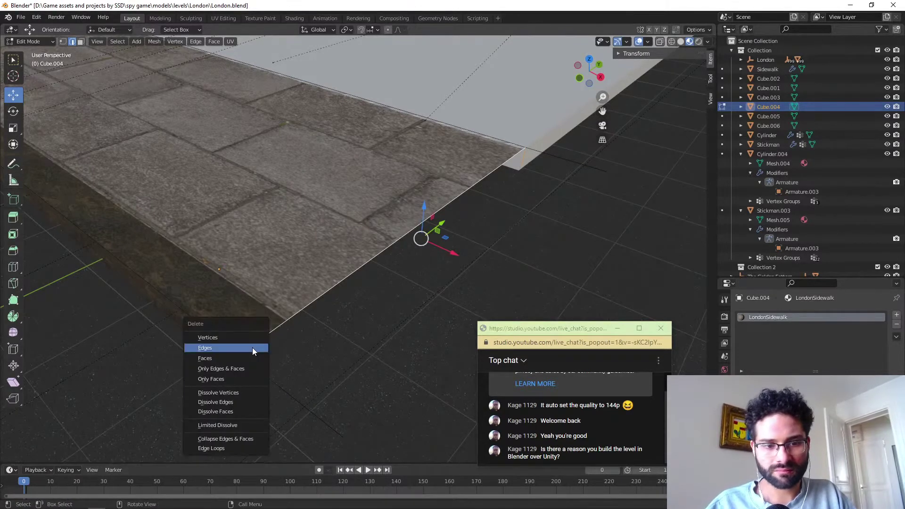
{"action": "left_click", "coordinate": [250, 347]}
{"action": "key", "text": "ctrl+z"}
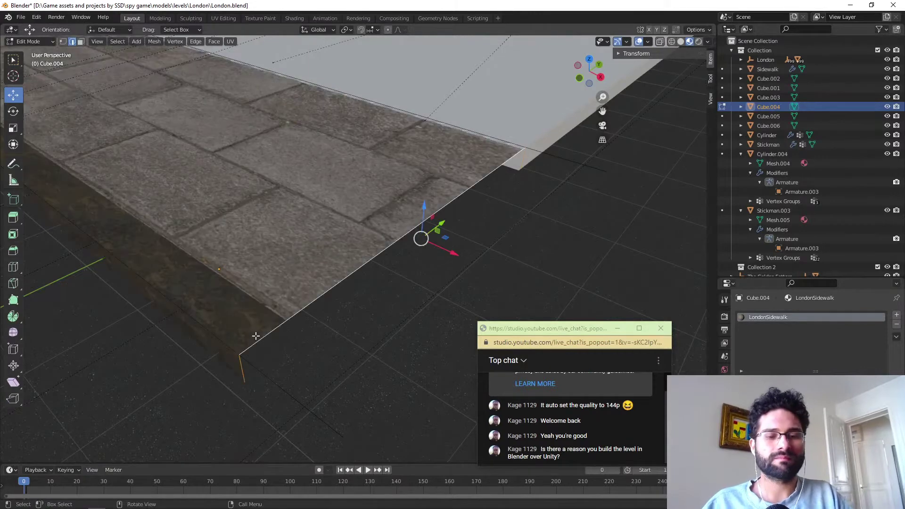
Try moving the open end's edge loop up along Z and outward along X, undoing each move.
{"action": "left_click_drag", "start_coordinate": [423, 208], "coordinate": [420, 132]}
{"action": "key", "text": "ctrl+z"}
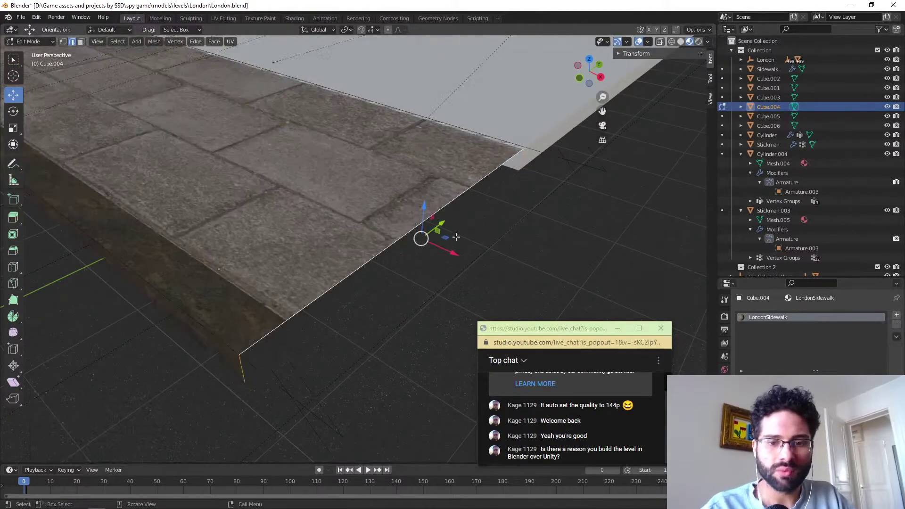
{"action": "mouse_move", "coordinate": [451, 253]}
{"action": "left_mouse_down"}
{"action": "mouse_move", "coordinate": [499, 273]}
{"action": "mouse_move", "coordinate": [415, 226]}
{"action": "mouse_move", "coordinate": [463, 245]}
{"action": "left_mouse_up"}
{"action": "key", "text": "ctrl+z"}
Try moving the open end's edge loop about 2.6 m outward along X, and undo the move.
{"action": "scroll", "coordinate": [463, 244], "scroll_direction": "down", "scroll_amount": 3}
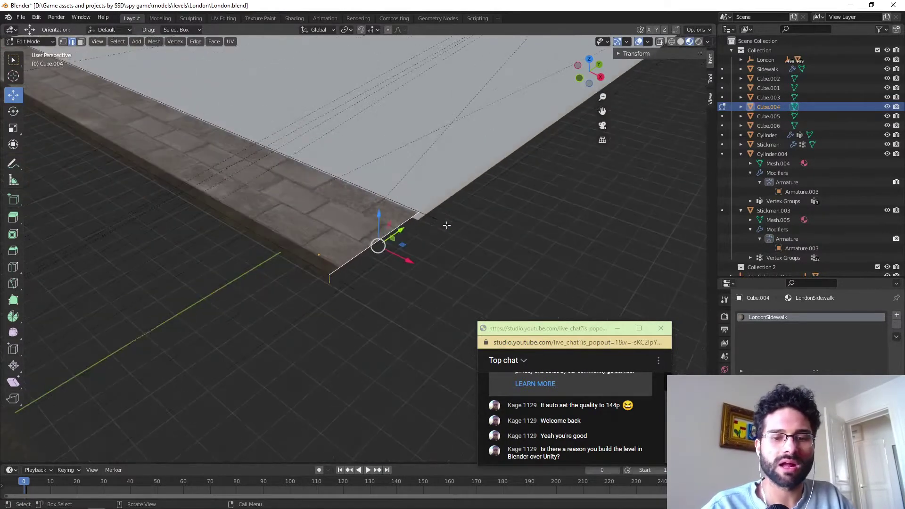
{"action": "middle_click_drag", "start_coordinate": [410, 257], "coordinate": [414, 255]}
{"action": "left_click_drag", "start_coordinate": [414, 255], "coordinate": [477, 267]}
{"action": "scroll", "coordinate": [420, 255], "scroll_direction": "down", "scroll_amount": 6}
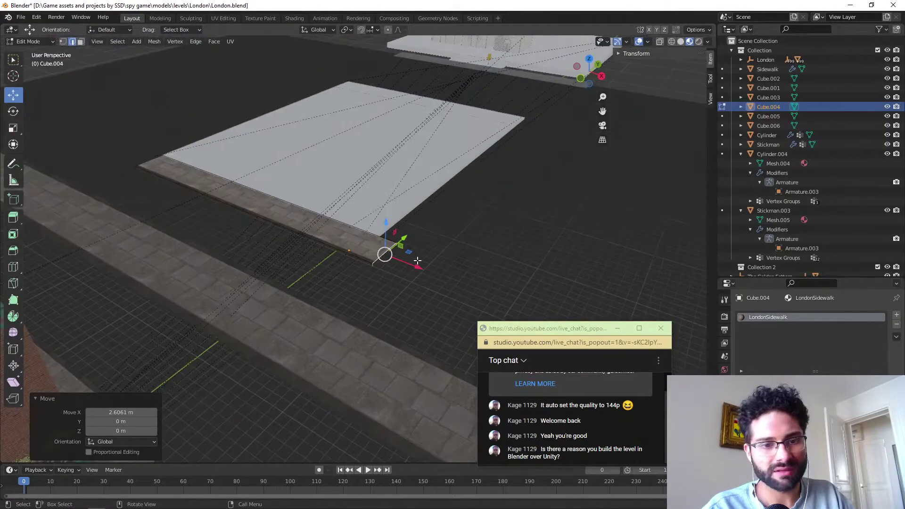
{"action": "scroll", "coordinate": [419, 255], "scroll_direction": "up", "scroll_amount": 3}
{"action": "left_click", "coordinate": [419, 255], "text": "ctrl"}
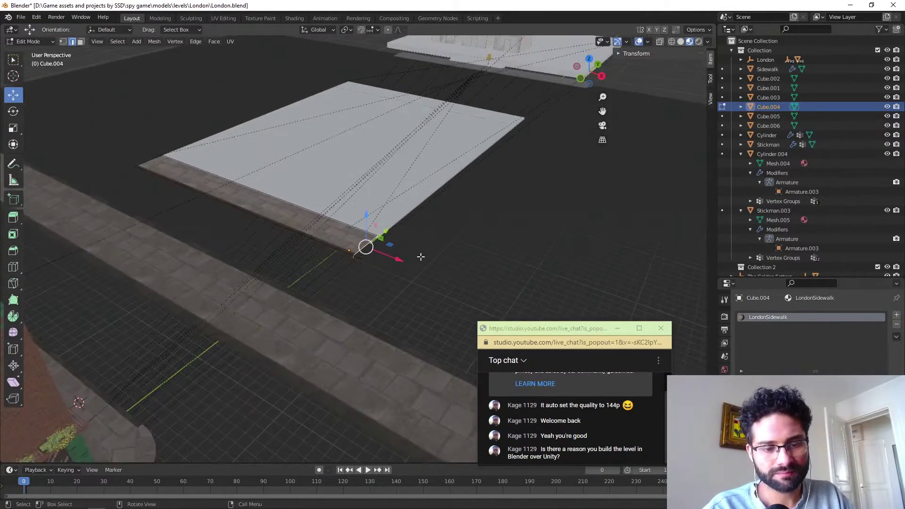
Select the whole sidewalk strip's mesh and scale it along X by about 3.98 and again by about 2.4.
{"action": "key", "text": "s"}
{"action": "key", "text": "x"}
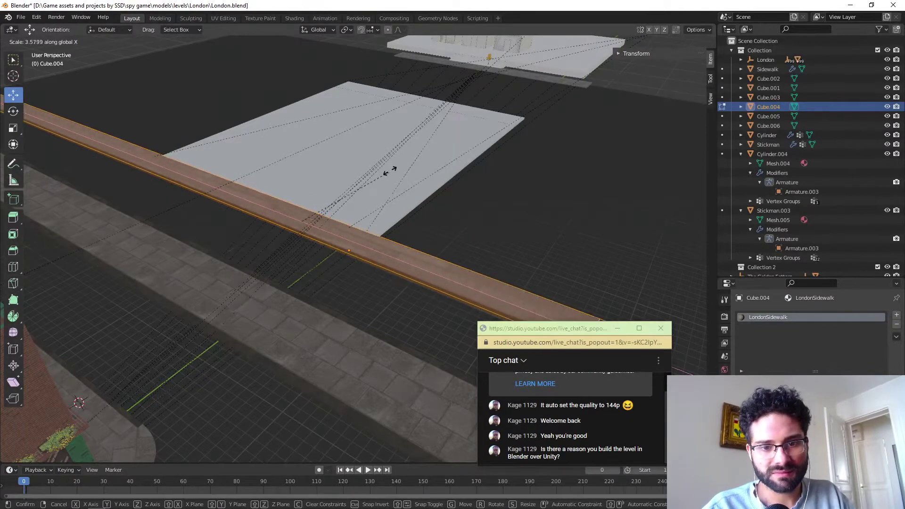
{"action": "left_click", "coordinate": [413, 165]}
{"action": "scroll", "coordinate": [373, 207], "scroll_direction": "down", "scroll_amount": 5}
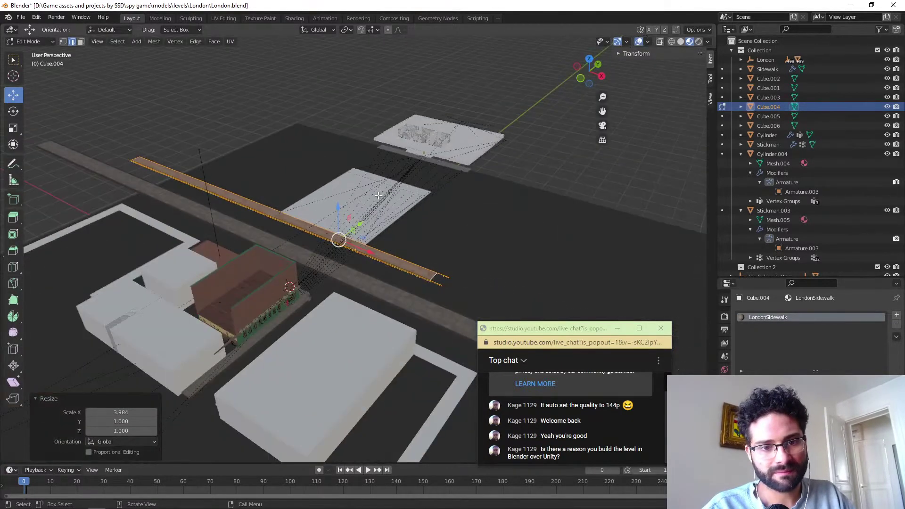
{"action": "key", "text": "s"}
{"action": "key", "text": "x"}
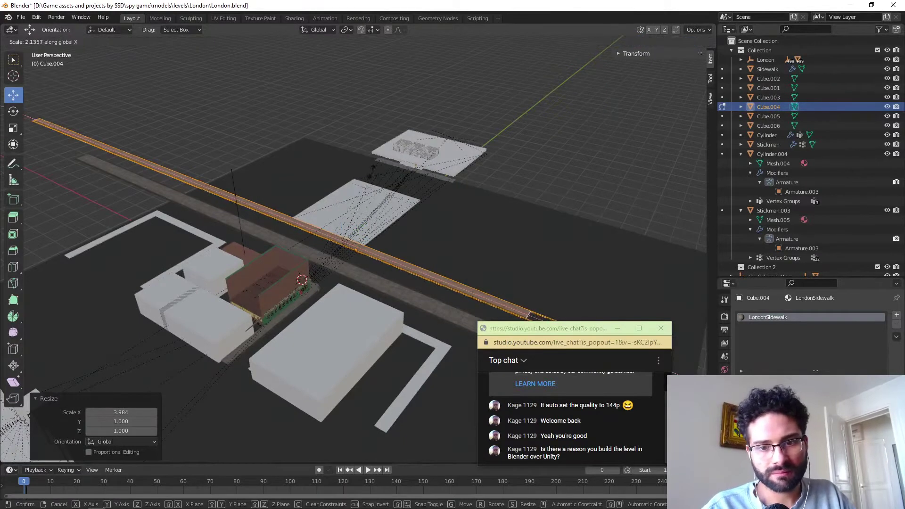
{"action": "left_click", "coordinate": [385, 166]}
{"action": "middle_click_drag", "start_coordinate": [386, 170], "coordinate": [403, 263]}
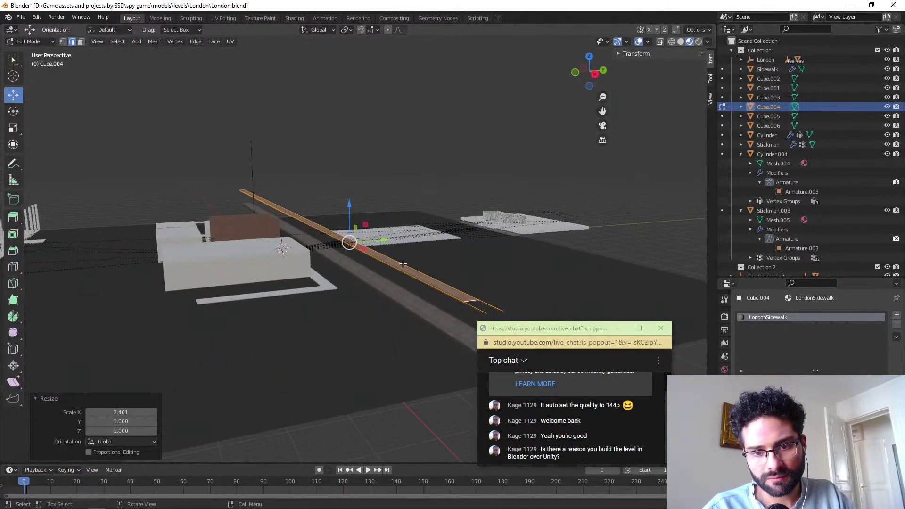
Move the whole sidewalk strip's mesh about 63.3 m along positive X.
{"action": "scroll", "coordinate": [424, 288], "scroll_direction": "up", "scroll_amount": 3}
{"action": "scroll", "coordinate": [457, 311], "scroll_direction": "up", "scroll_amount": 4}
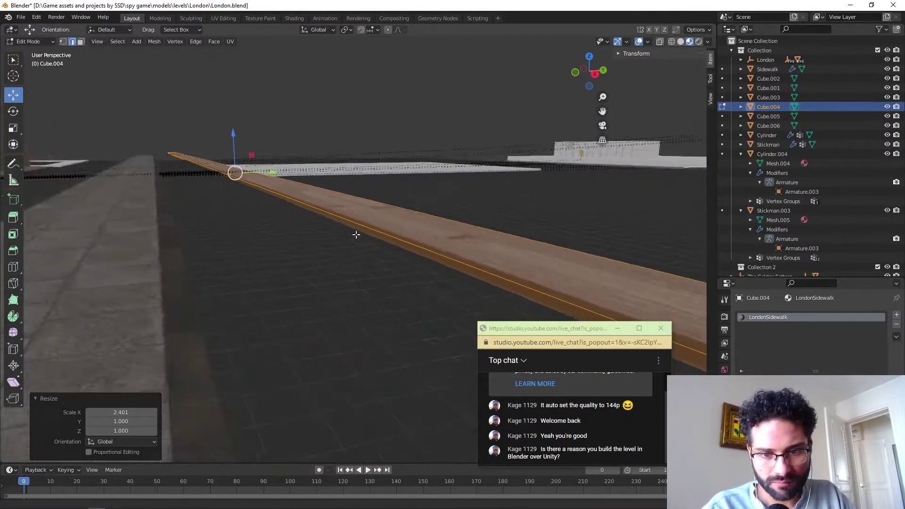
{"action": "scroll", "coordinate": [356, 234], "scroll_direction": "down", "scroll_amount": 5}
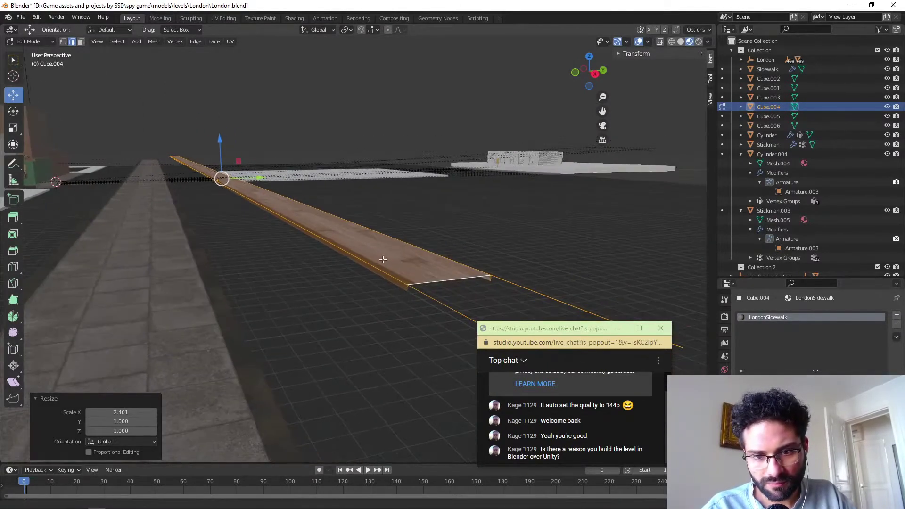
{"action": "scroll", "coordinate": [383, 259], "scroll_direction": "down", "scroll_amount": 2}
{"action": "scroll", "coordinate": [371, 248], "scroll_direction": "up", "scroll_amount": 4}
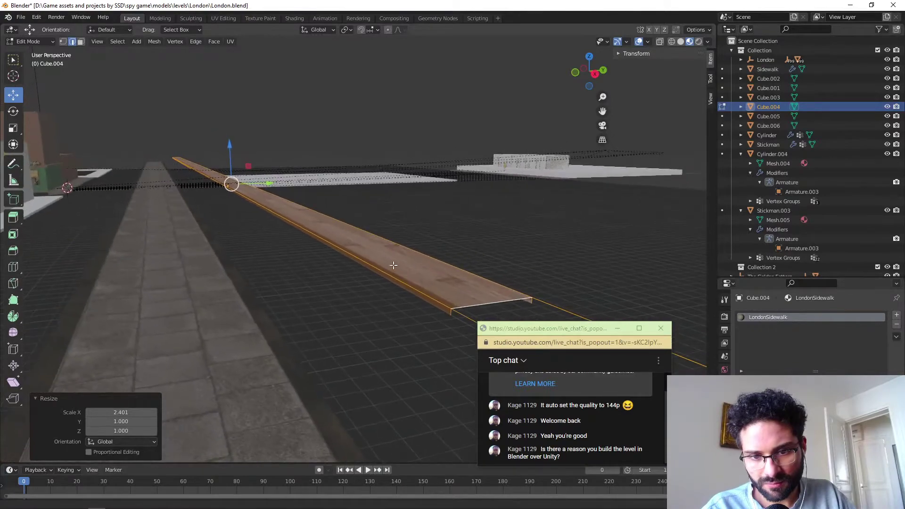
{"action": "middle_click_drag", "start_coordinate": [394, 265], "coordinate": [353, 273]}
{"action": "scroll", "coordinate": [354, 272], "scroll_direction": "down", "scroll_amount": 2}
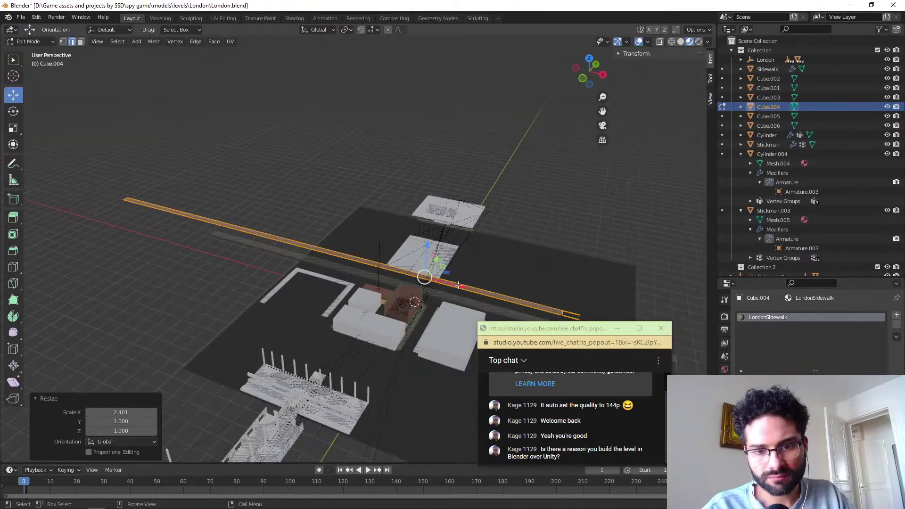
{"action": "left_click_drag", "start_coordinate": [459, 285], "coordinate": [533, 304]}
Unwrap the stretched sidewalk strip with Smart UV Project at a 66° angle limit, zero island margin and Correct Aspect on.
{"action": "scroll", "coordinate": [392, 283], "scroll_direction": "up", "scroll_amount": 2}
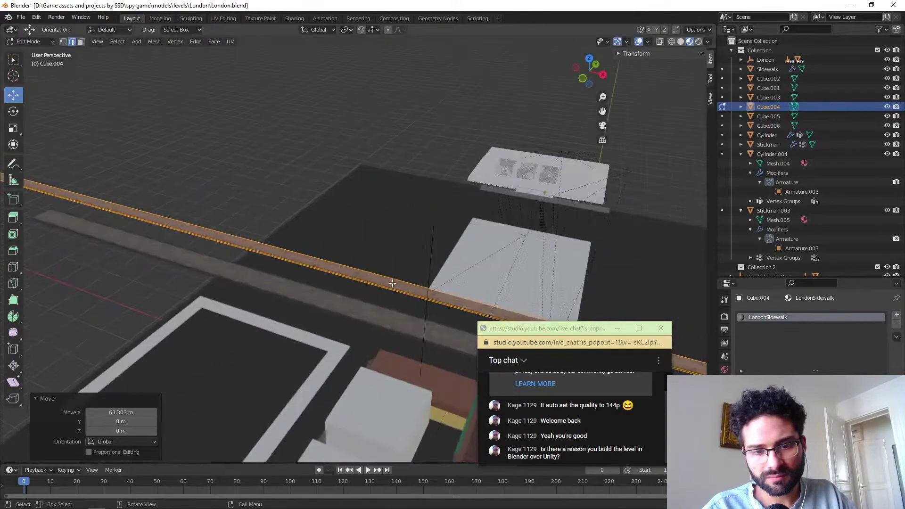
{"action": "scroll", "coordinate": [393, 283], "scroll_direction": "up", "scroll_amount": 3}
{"action": "middle_click_drag", "start_coordinate": [439, 309], "coordinate": [291, 266], "text": "shift"}
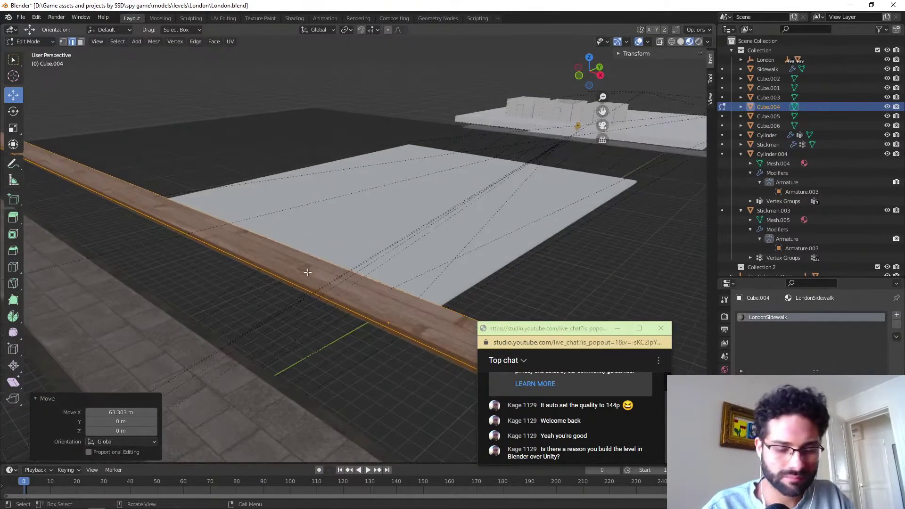
{"action": "key", "text": "u"}
{"action": "left_click", "coordinate": [284, 274]}
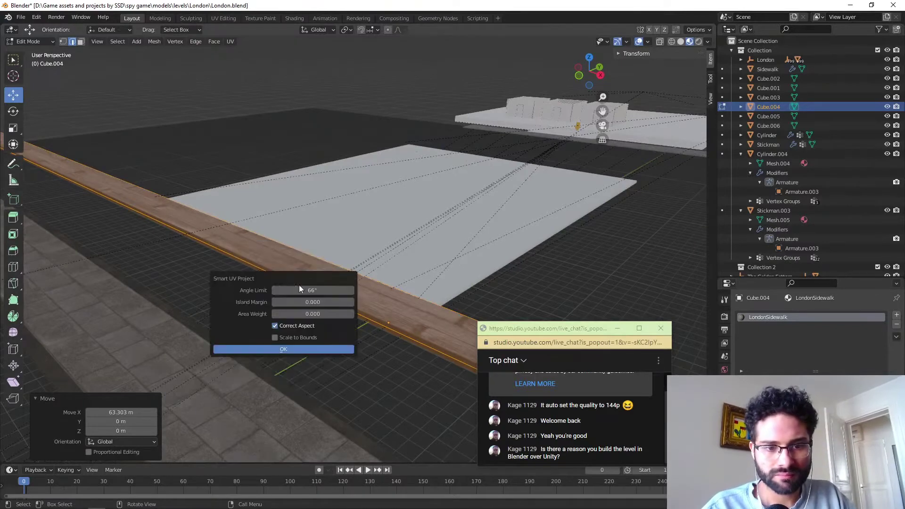
{"action": "left_click", "coordinate": [296, 349]}
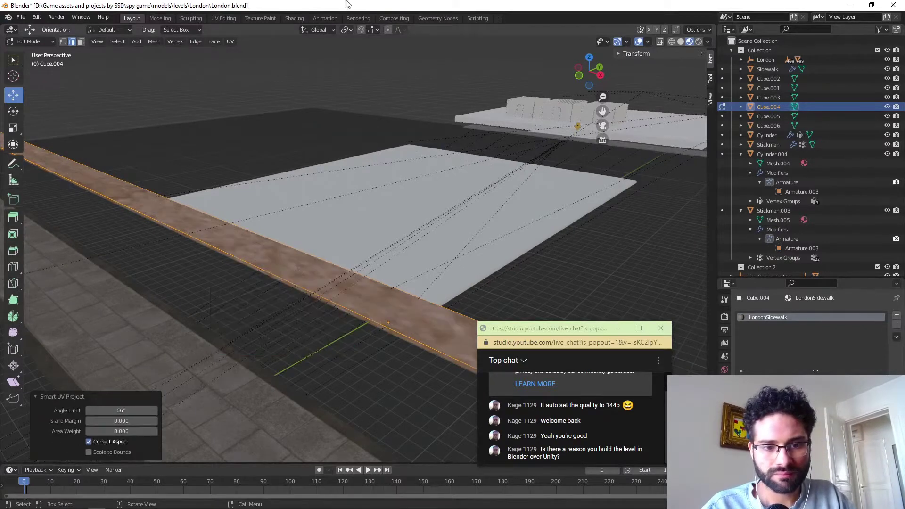
In the UV Editing workspace, rotate the strip's UVs a quarter turn to horizontal and scale them up well beyond the LondonSidewalk.png texture.
{"action": "left_click", "coordinate": [214, 18]}
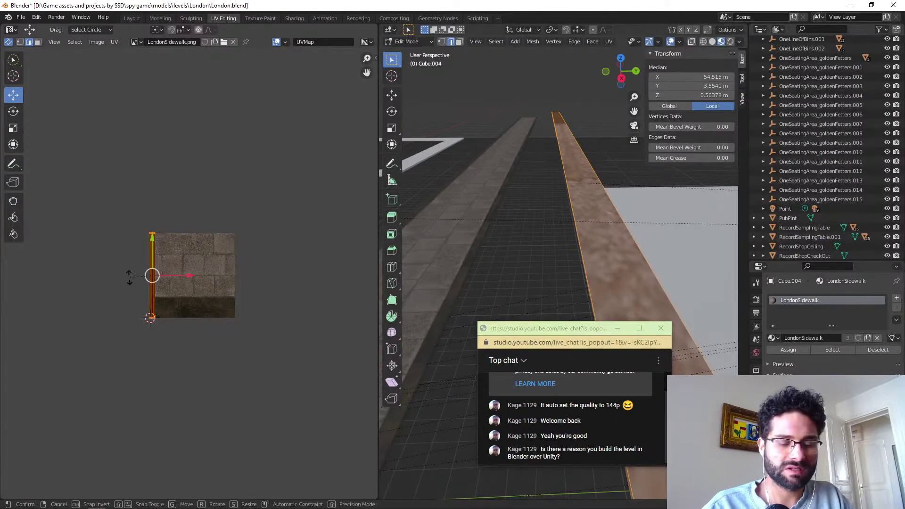
{"action": "key", "text": "r"}
{"action": "left_click", "coordinate": [150, 319]}
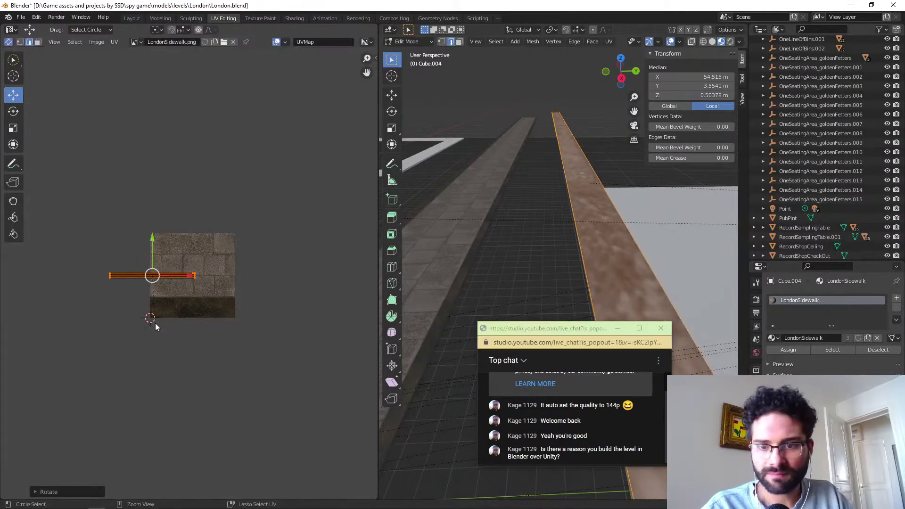
{"action": "key", "text": "s"}
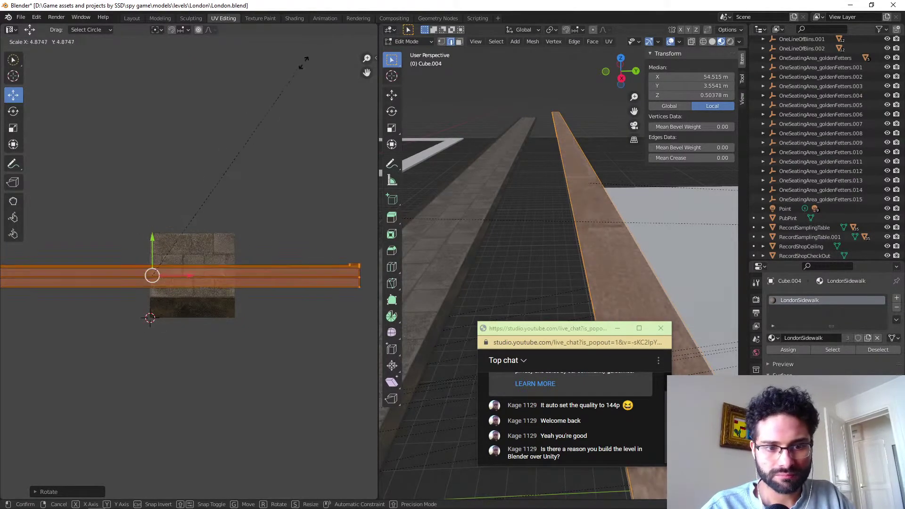
{"action": "left_click", "coordinate": [244, 220]}
{"action": "key", "text": "s"}
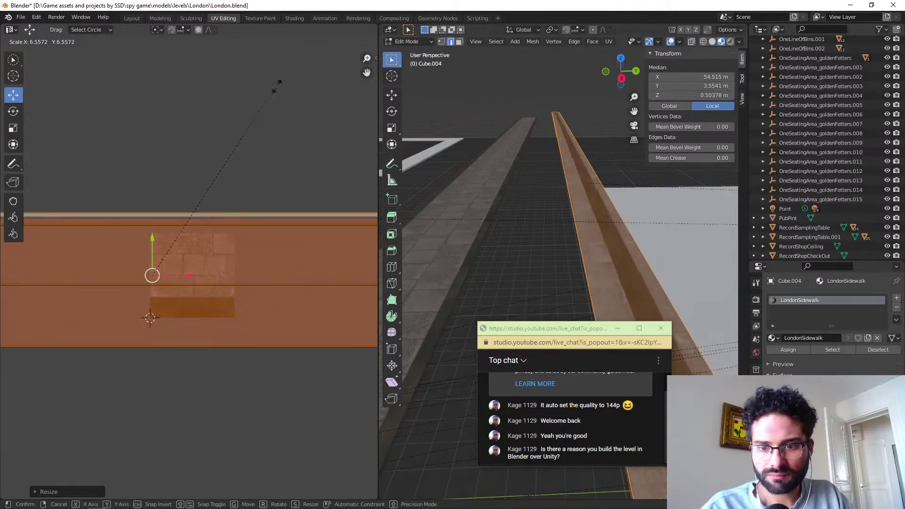
{"action": "left_click", "coordinate": [325, 44]}
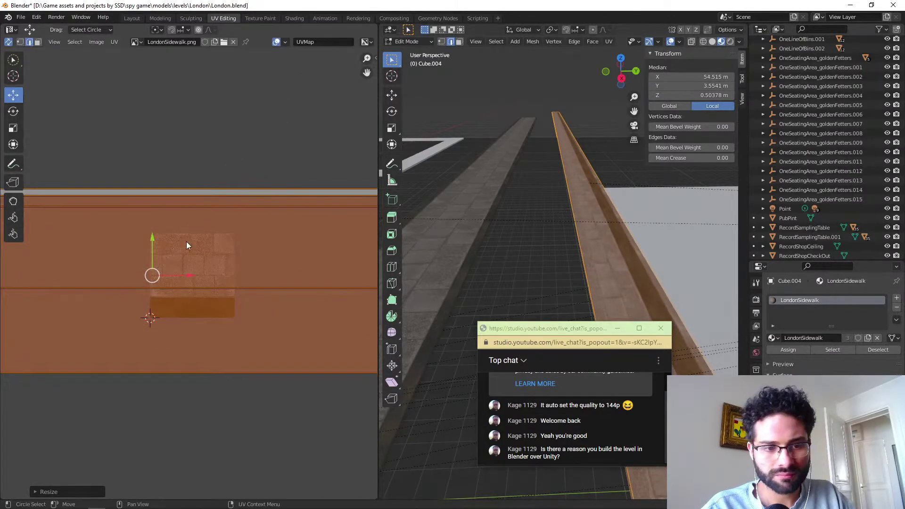
Move the strip's UVs up over the texture, scale them down slightly, and reposition them so the paving slabs and kerb band line up.
{"action": "left_click_drag", "start_coordinate": [152, 275], "coordinate": [226, 203]}
{"action": "key", "text": "s"}
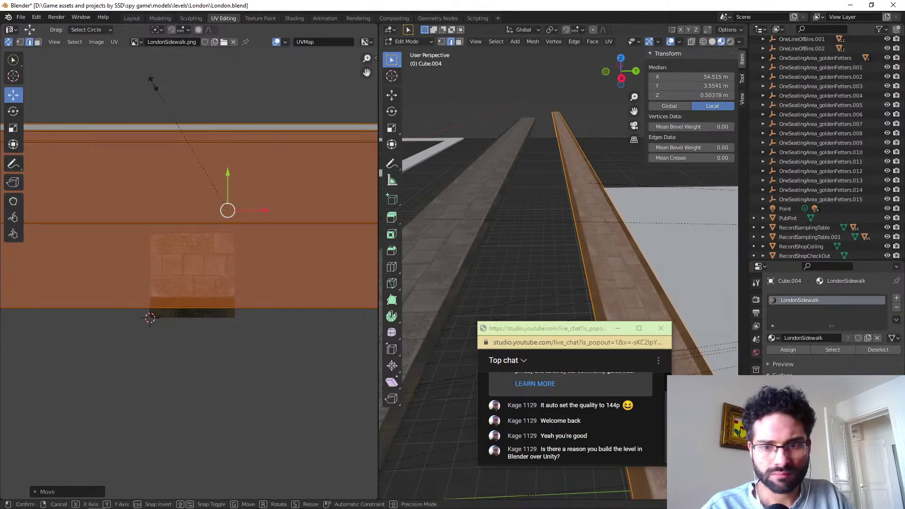
{"action": "left_click", "coordinate": [168, 85]}
{"action": "key", "text": "g"}
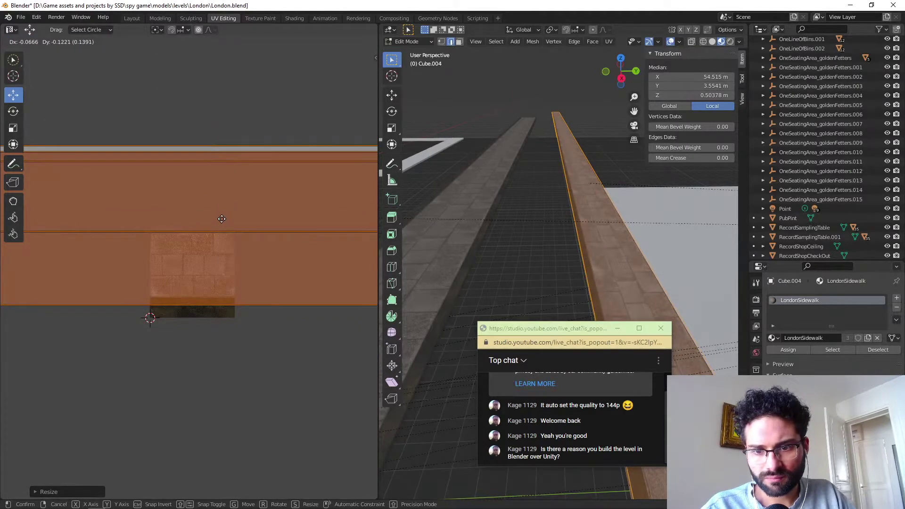
{"action": "left_click", "coordinate": [221, 219]}
Select the strip's vertical face on the road side and move its UVs down onto the texture's dark kerb band.
{"action": "middle_click_drag", "start_coordinate": [481, 281], "coordinate": [490, 265]}
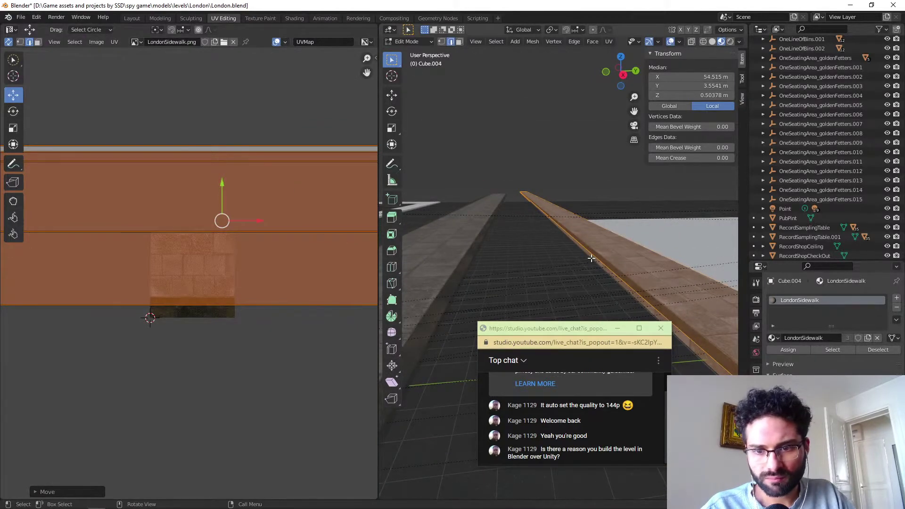
{"action": "left_click", "coordinate": [38, 41]}
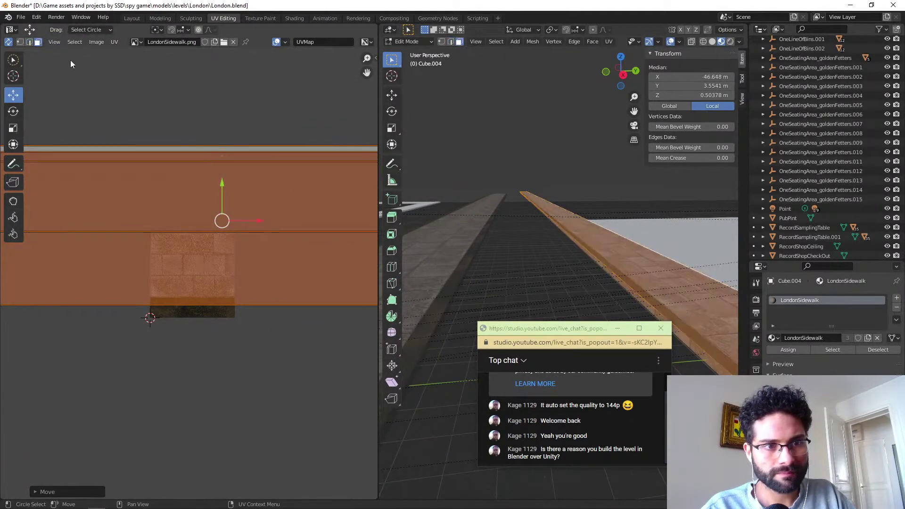
{"action": "left_click", "coordinate": [606, 270]}
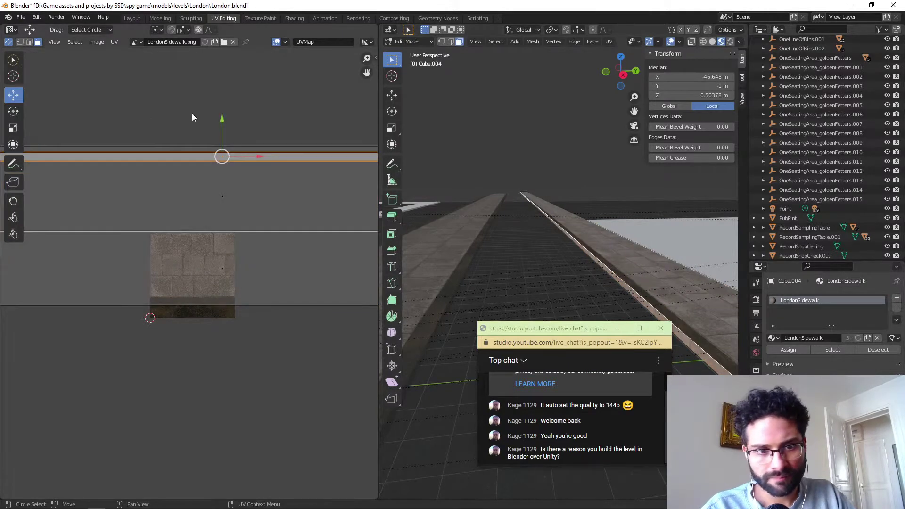
{"action": "left_click", "coordinate": [514, 210]}
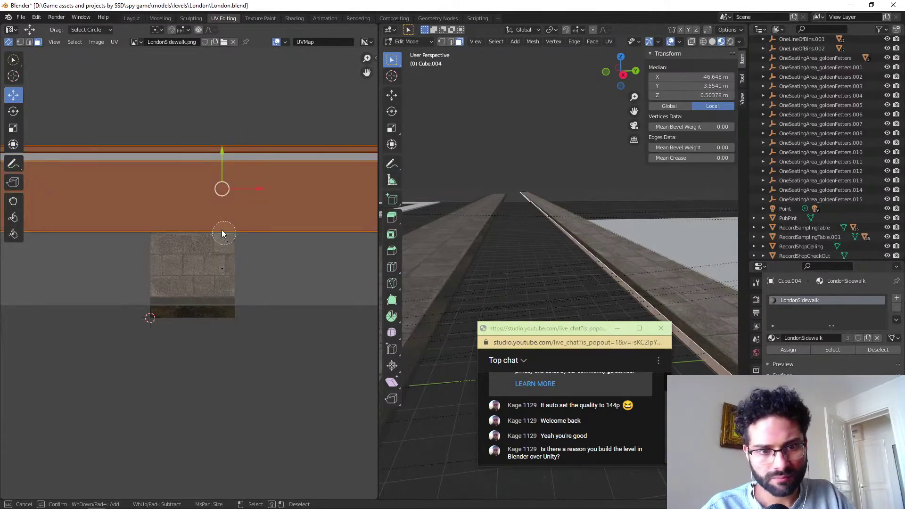
{"action": "left_click", "coordinate": [616, 278]}
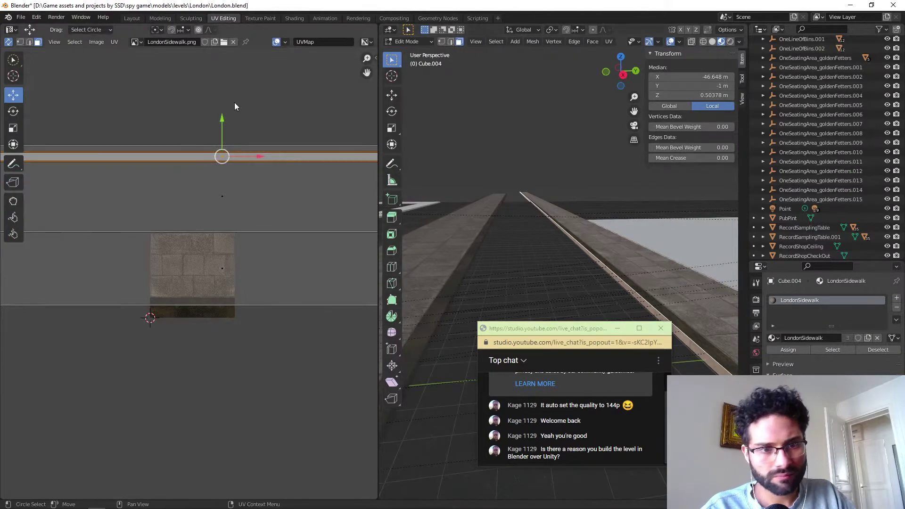
{"action": "left_click_drag", "start_coordinate": [222, 122], "coordinate": [223, 275]}
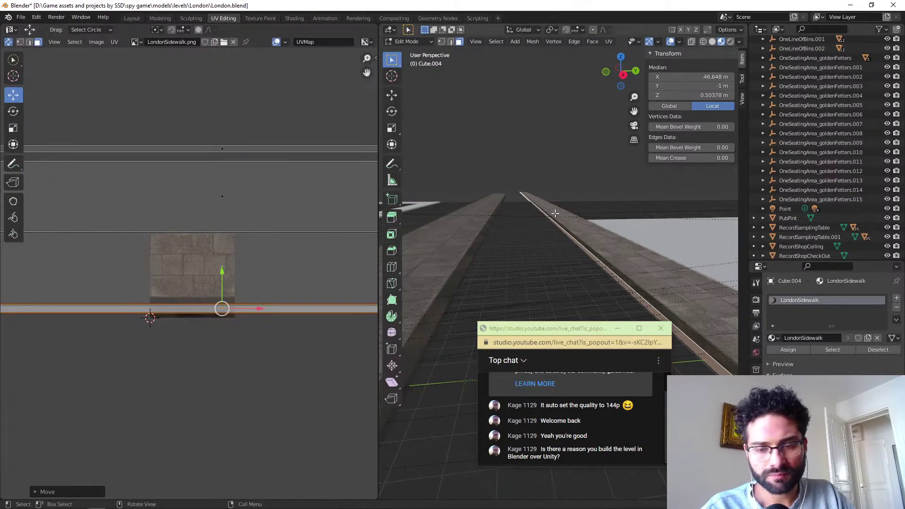
Return to object mode in the Layout workspace with nothing selected, and save London.blend.
{"action": "middle_click_drag", "start_coordinate": [528, 236], "coordinate": [568, 236]}
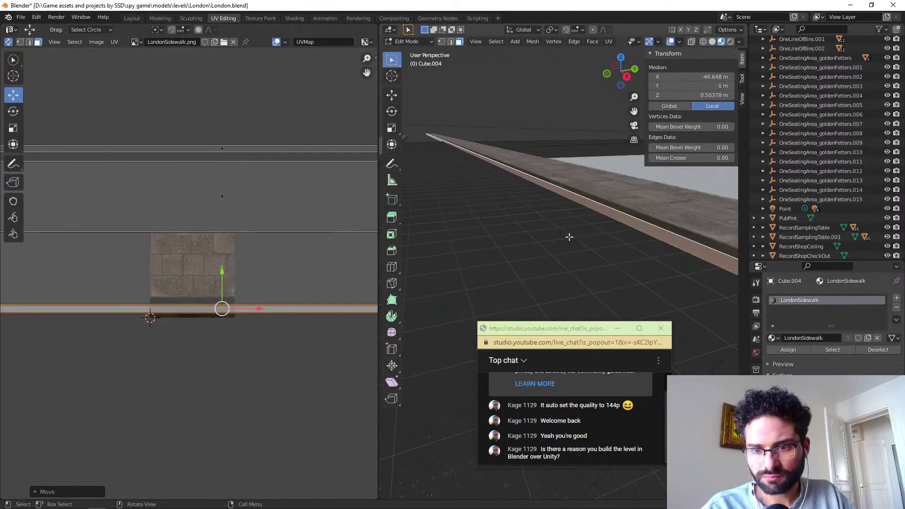
{"action": "left_click", "coordinate": [132, 18]}
{"action": "middle_click", "coordinate": [240, 242], "text": "alt"}
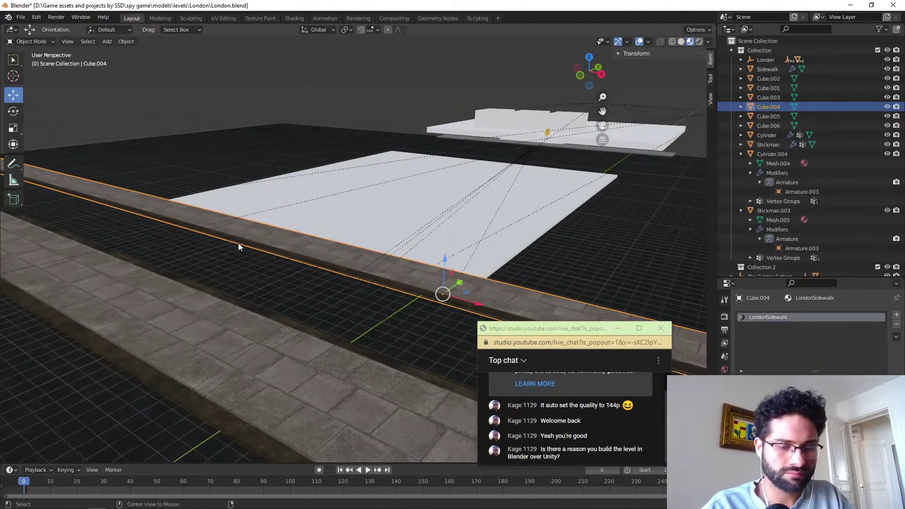
{"action": "key", "text": "alt+a"}
{"action": "middle_click_drag", "start_coordinate": [239, 243], "coordinate": [309, 266]}
{"action": "scroll", "coordinate": [248, 294], "scroll_direction": "up", "scroll_amount": 4}
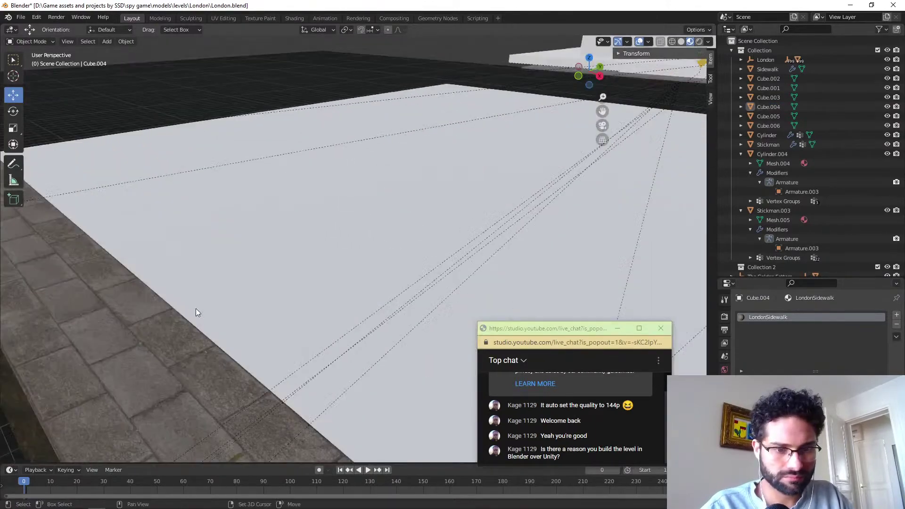
{"action": "middle_click_drag", "start_coordinate": [196, 309], "coordinate": [307, 244], "text": "shift"}
{"action": "key", "text": "ctrl+s"}
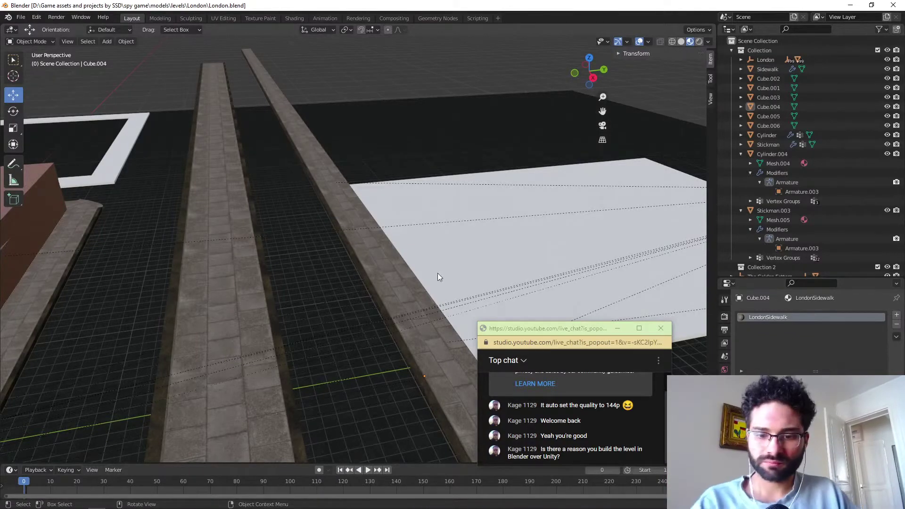
Switch to the textures.com page in the web browser, close the Edge Slide manual page, and search the library for grass.
{"action": "middle_click_drag", "start_coordinate": [438, 276], "coordinate": [379, 279]}
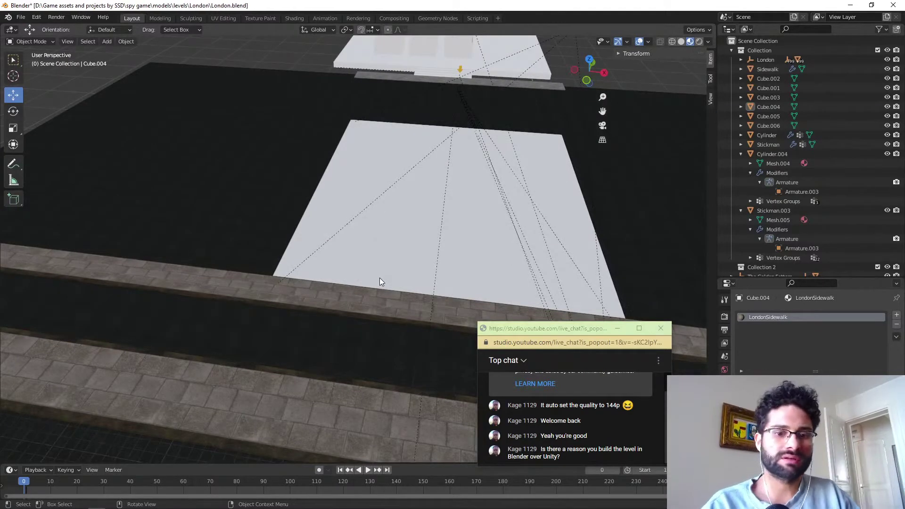
{"action": "left_click", "coordinate": [380, 279]}
{"action": "key", "text": "alt+Tab"}
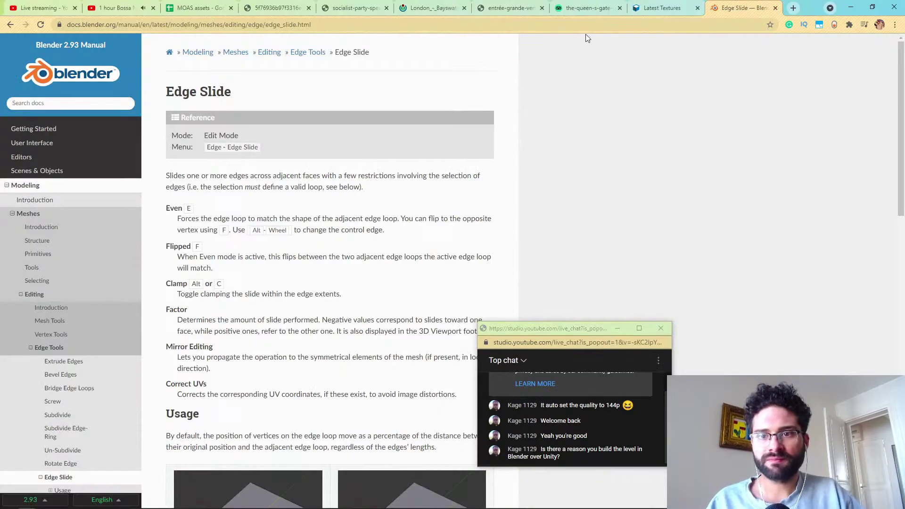
{"action": "left_click", "coordinate": [684, 8]}
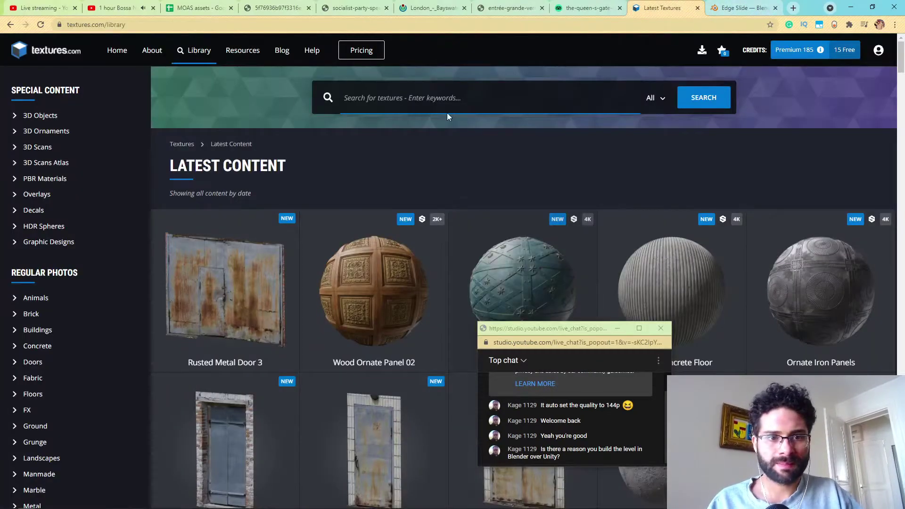
{"action": "left_click", "coordinate": [776, 8]}
{"action": "left_click", "coordinate": [406, 98]}
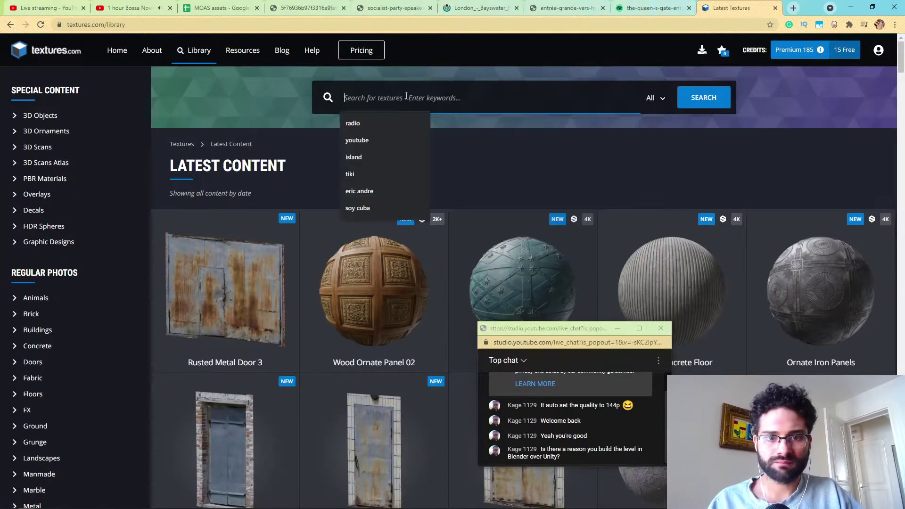
{"action": "type", "text": "grass"}
{"action": "key", "text": "Return"}
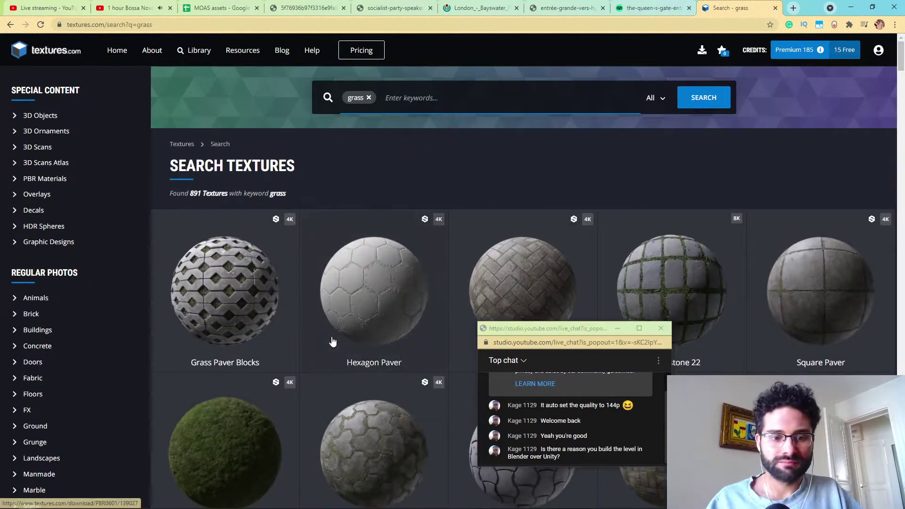
Browse the grass results with the chat window moved aside, and open the bright yellow-green seamless grass texture in a new tab.
{"action": "scroll", "coordinate": [313, 319], "scroll_direction": "down", "scroll_amount": 7}
{"action": "scroll", "coordinate": [314, 316], "scroll_direction": "down", "scroll_amount": 15}
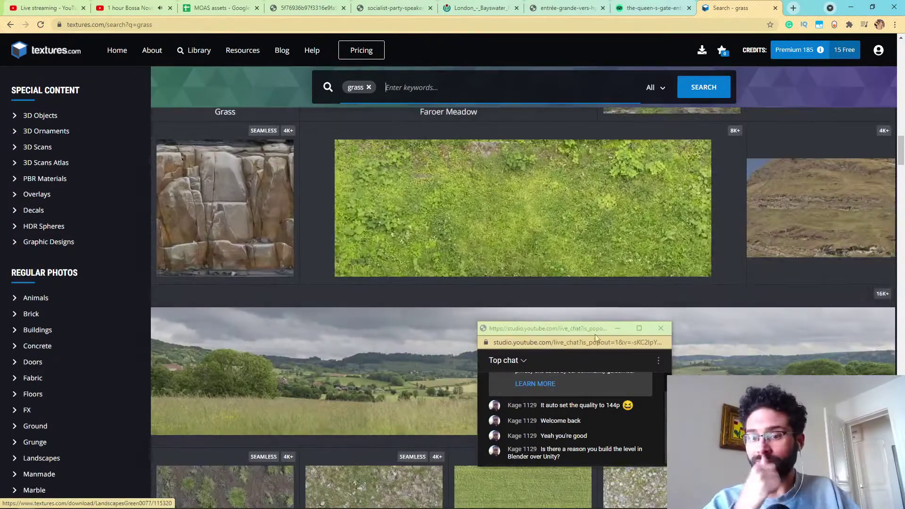
{"action": "left_click_drag", "start_coordinate": [556, 331], "coordinate": [791, 59]}
{"action": "scroll", "coordinate": [465, 333], "scroll_direction": "down", "scroll_amount": 4}
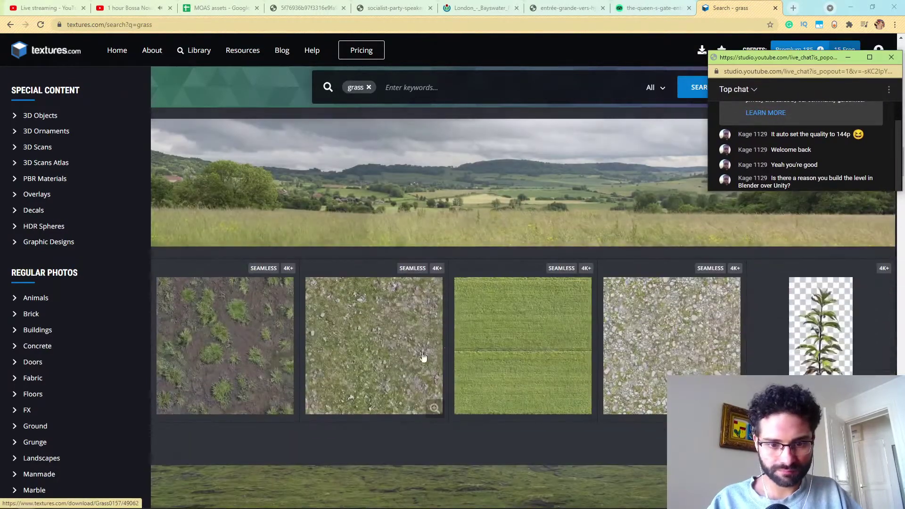
{"action": "scroll", "coordinate": [285, 404], "scroll_direction": "down", "scroll_amount": 5}
{"action": "scroll", "coordinate": [282, 400], "scroll_direction": "down", "scroll_amount": 10}
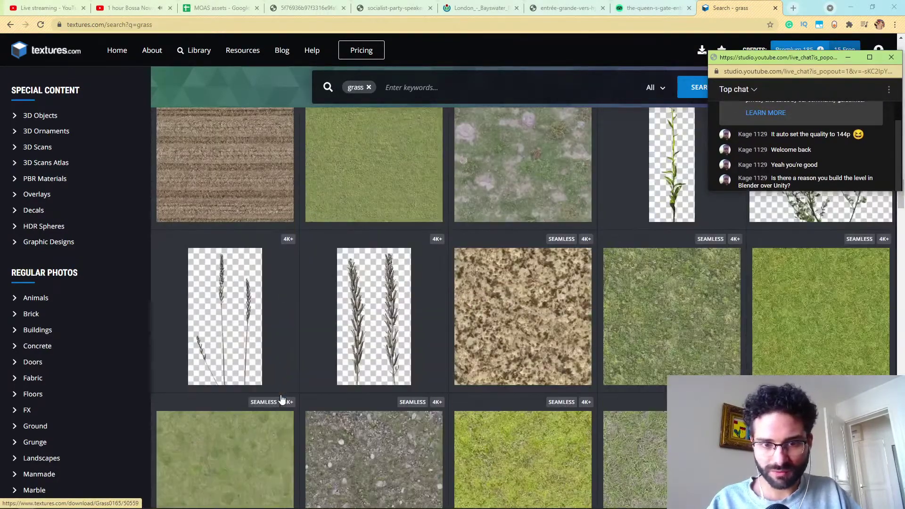
{"action": "scroll", "coordinate": [282, 399], "scroll_direction": "up", "scroll_amount": 1}
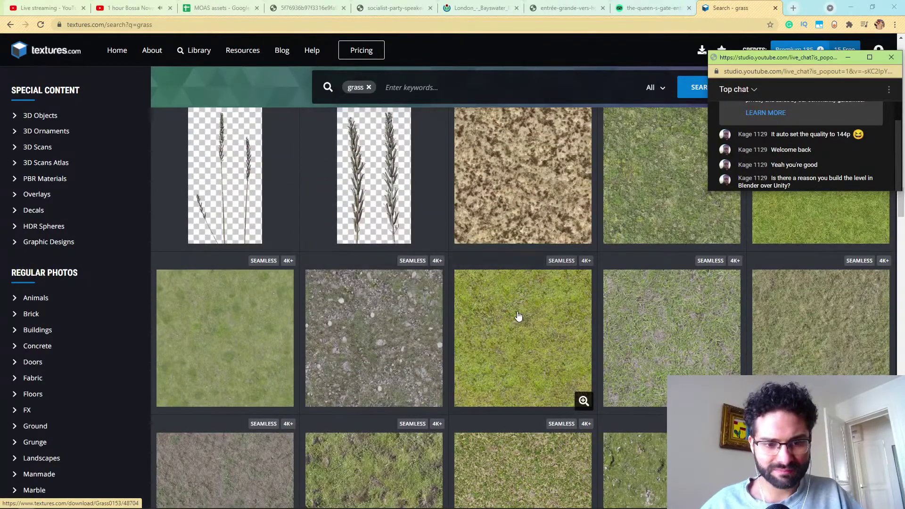
{"action": "middle_click", "coordinate": [521, 331]}
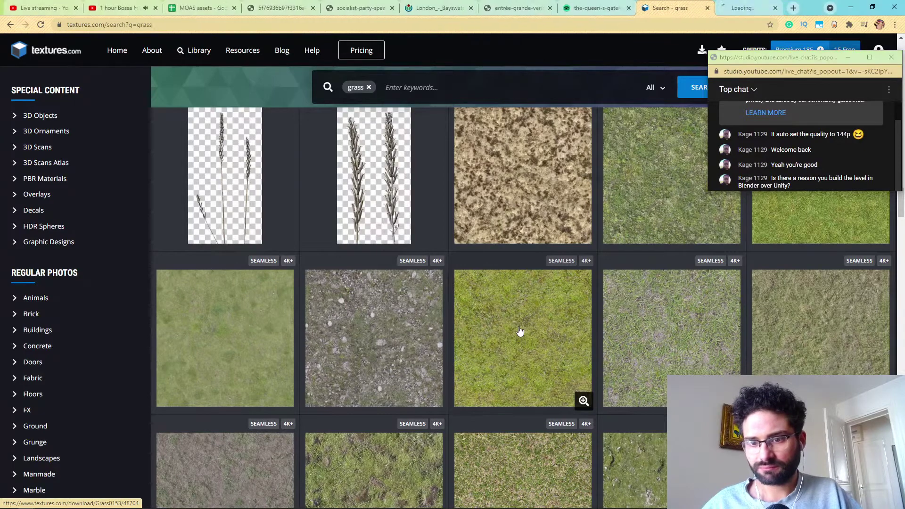
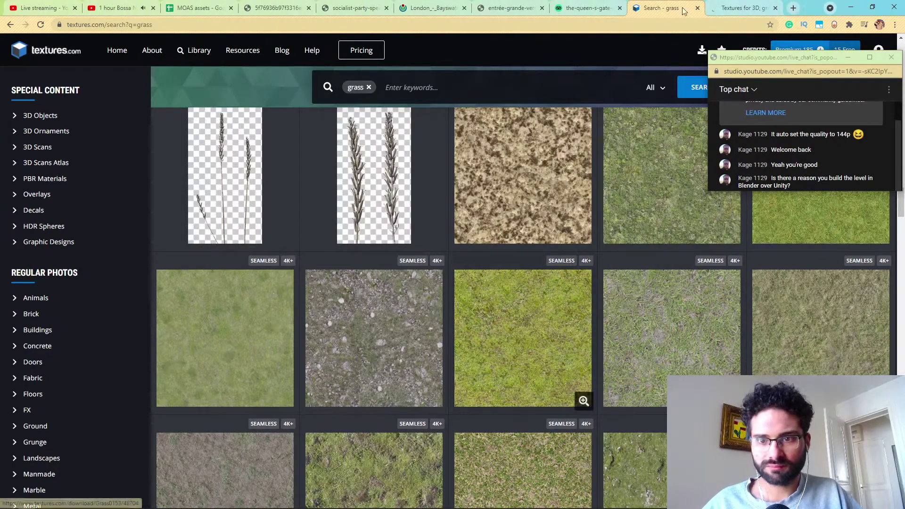
Examine the images and sizes offered for the Grass0153 texture, and return to the search results to browse more grass textures.
{"action": "key", "text": "ctrl+Tab"}
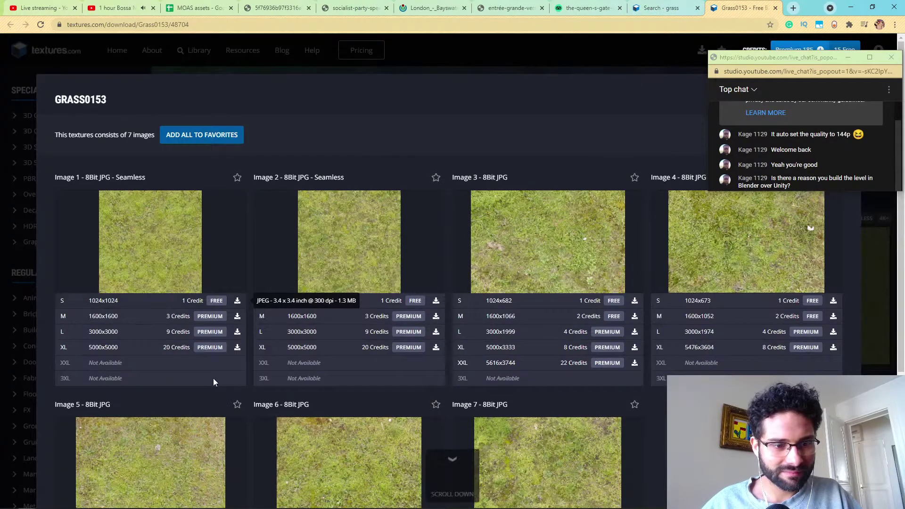
{"action": "scroll", "coordinate": [213, 380], "scroll_direction": "down", "scroll_amount": 4}
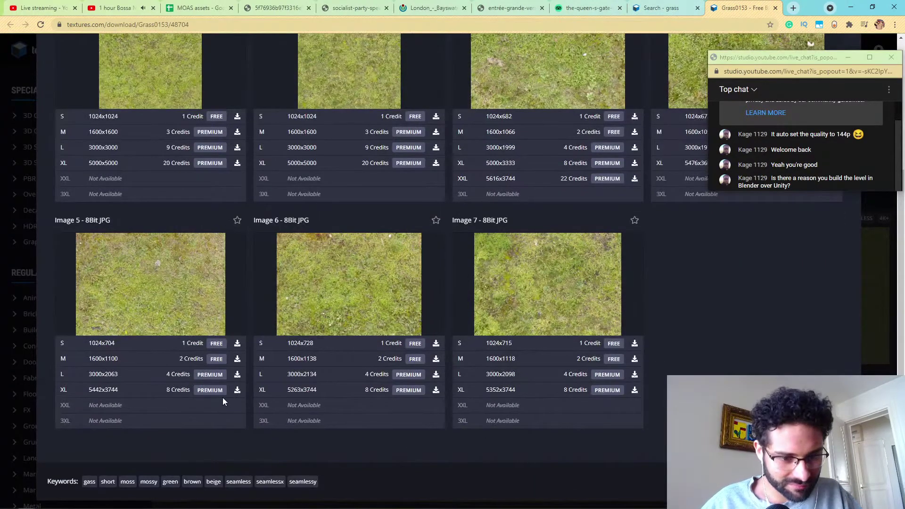
{"action": "scroll", "coordinate": [228, 401], "scroll_direction": "up", "scroll_amount": 4}
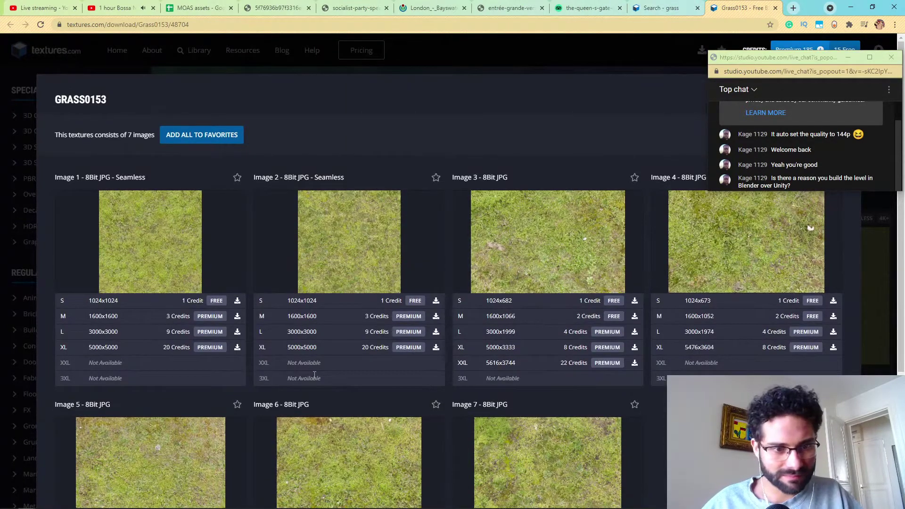
{"action": "left_click", "coordinate": [666, 11]}
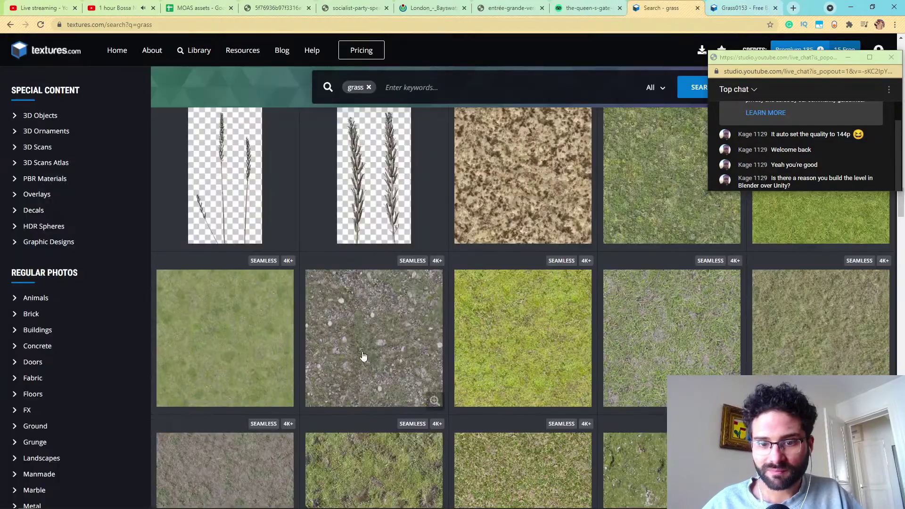
{"action": "scroll", "coordinate": [429, 380], "scroll_direction": "down", "scroll_amount": 5}
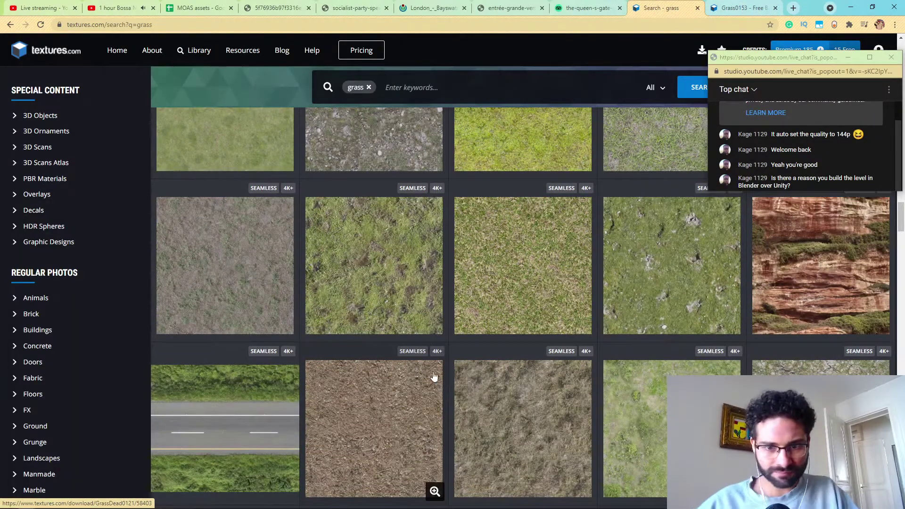
{"action": "scroll", "coordinate": [521, 325], "scroll_direction": "down", "scroll_amount": 4}
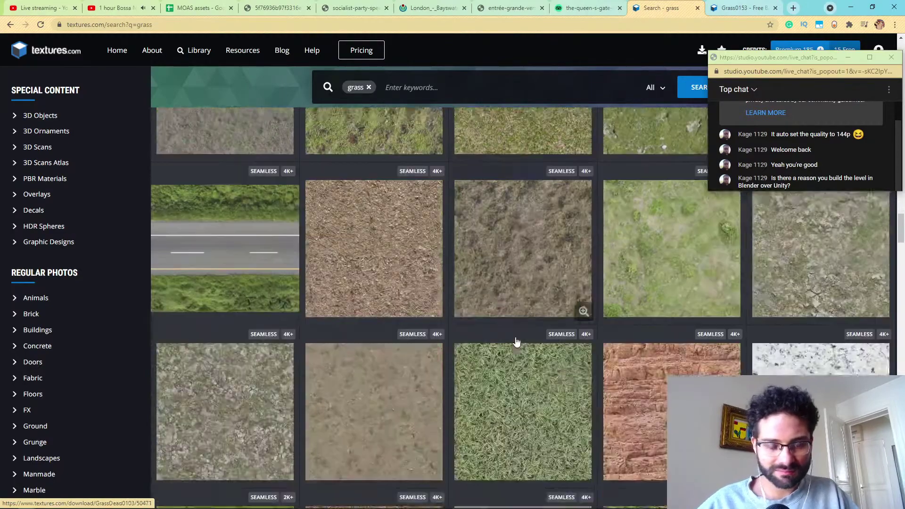
Search Google Images for "hyde park london grass" in a new tab and look through the photos.
{"action": "left_click", "coordinate": [793, 9]}
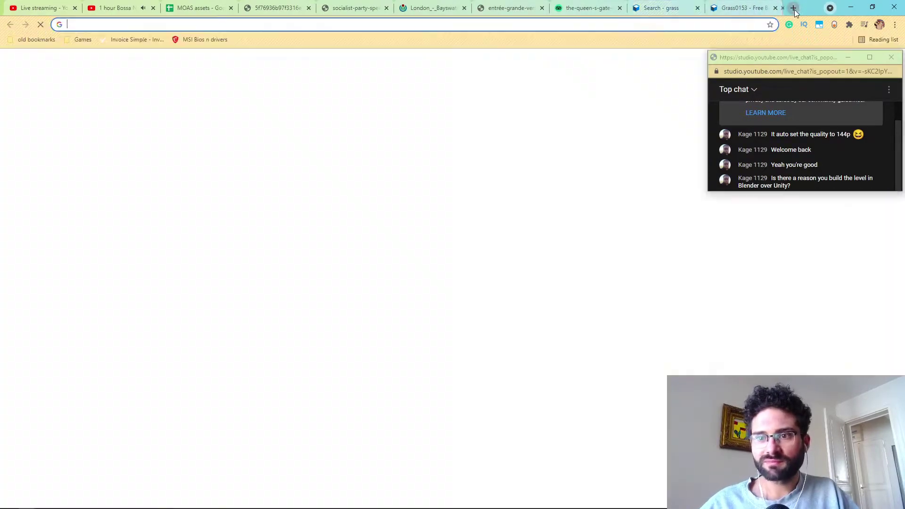
{"action": "type", "text": "hyde park london grass"}
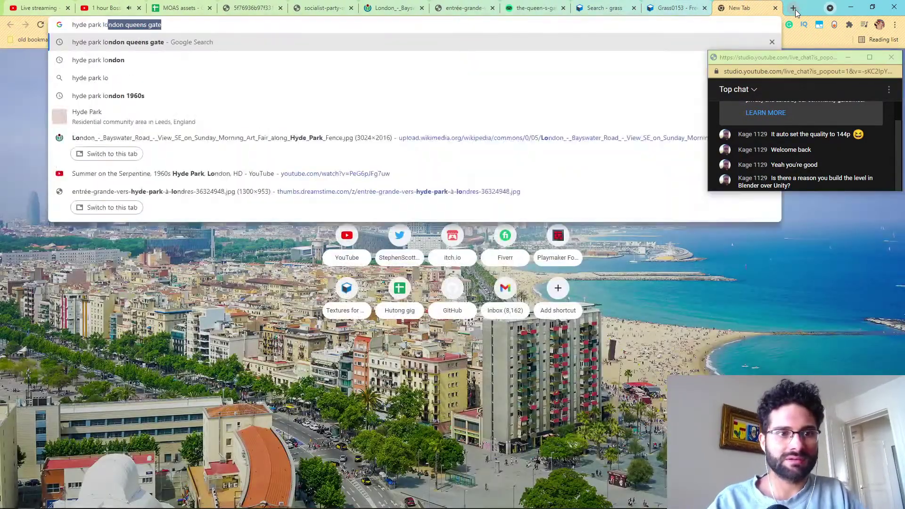
{"action": "key", "text": "Return"}
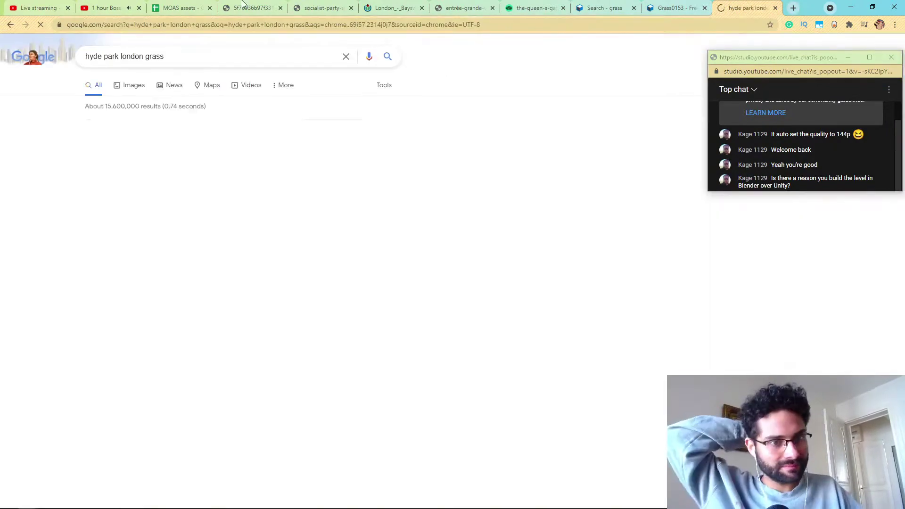
{"action": "left_click", "coordinate": [128, 86]}
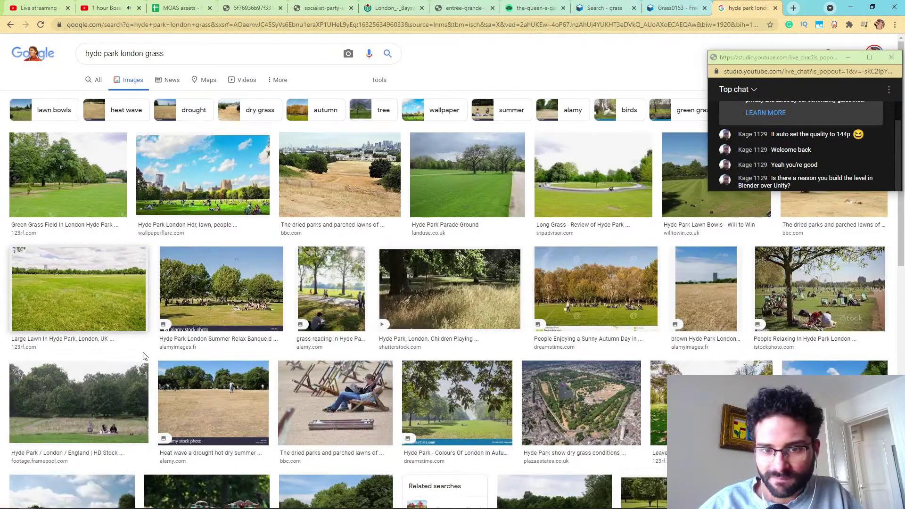
{"action": "scroll", "coordinate": [273, 362], "scroll_direction": "down", "scroll_amount": 7}
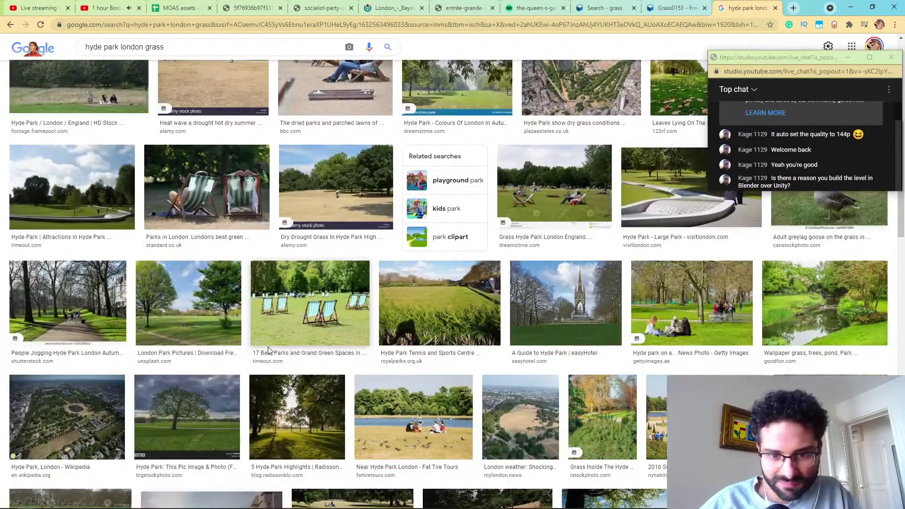
Preview the Hyde Park photos of the group sitting on the grass, the grazing geese and the mown lawn.
{"action": "left_click", "coordinate": [640, 308]}
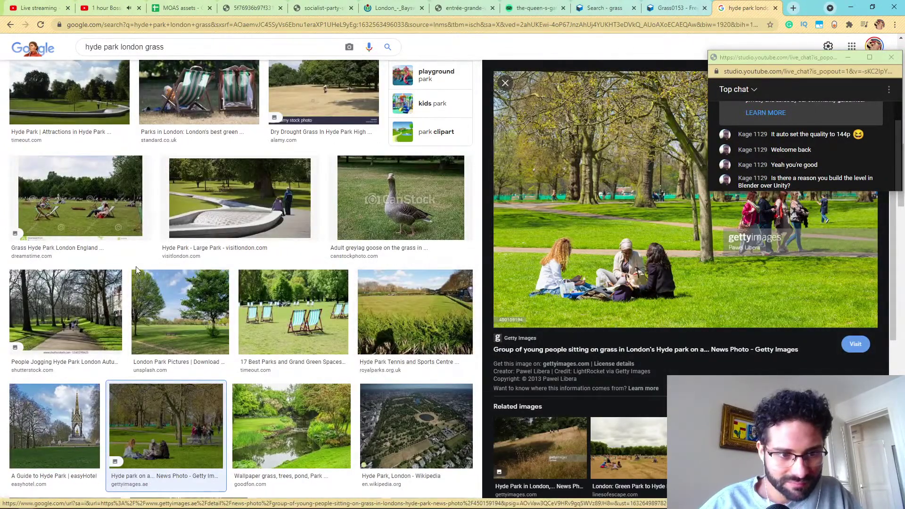
{"action": "scroll", "coordinate": [151, 292], "scroll_direction": "down", "scroll_amount": 5}
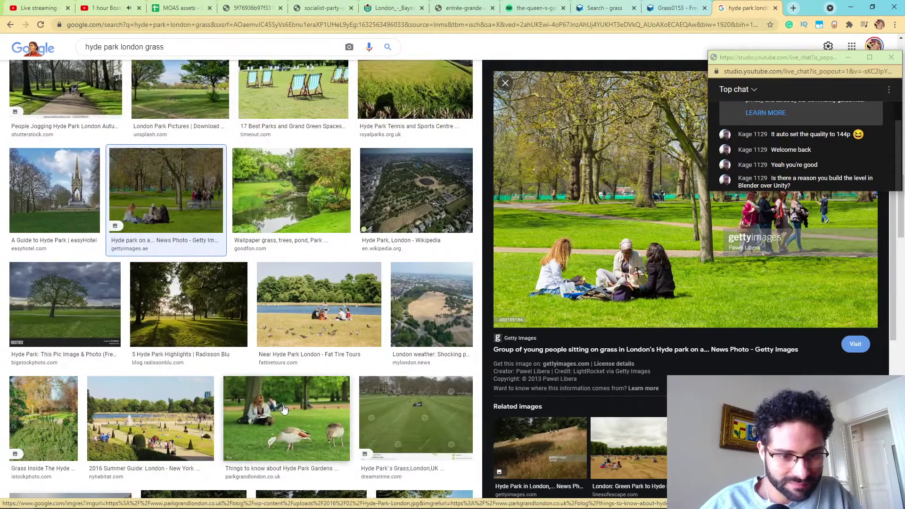
{"action": "left_click", "coordinate": [285, 420]}
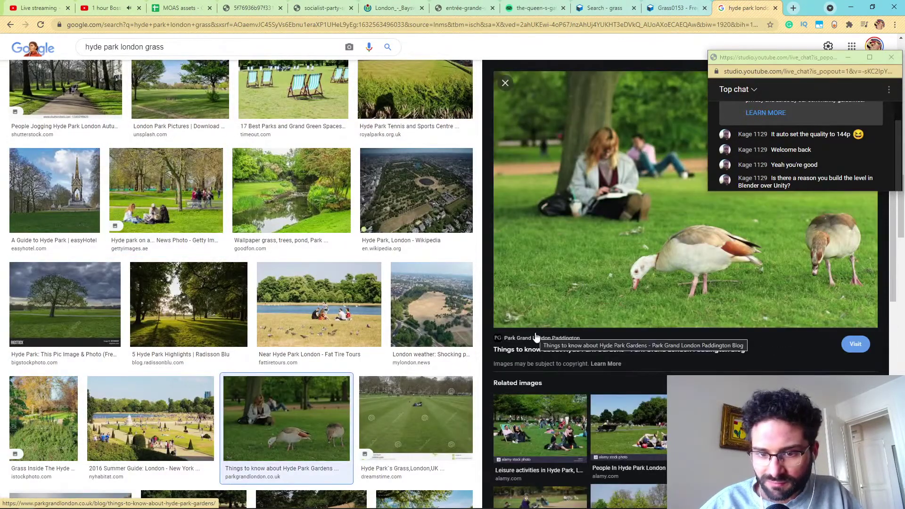
{"action": "left_click", "coordinate": [403, 427]}
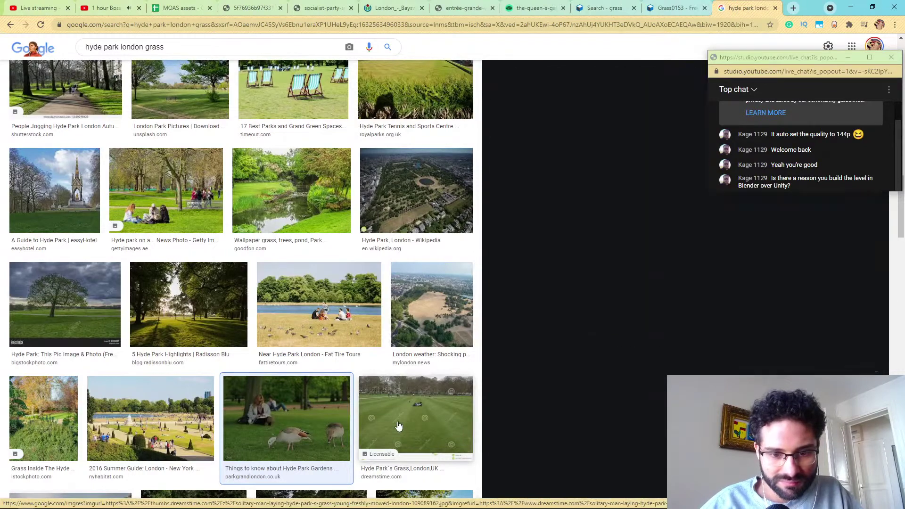
Close the Grass0153 page and the Hyde Park image search, returning to the textures.com grass results.
{"action": "left_click", "coordinate": [670, 7]}
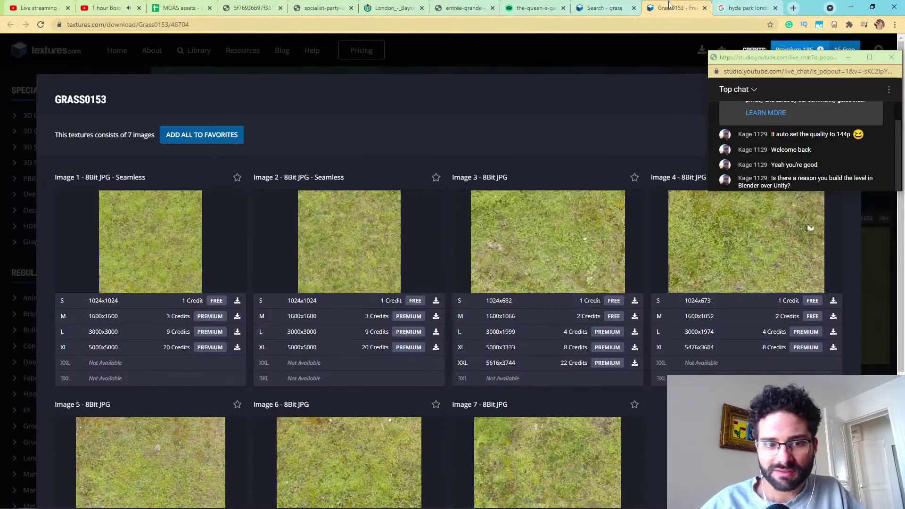
{"action": "left_click", "coordinate": [705, 9]}
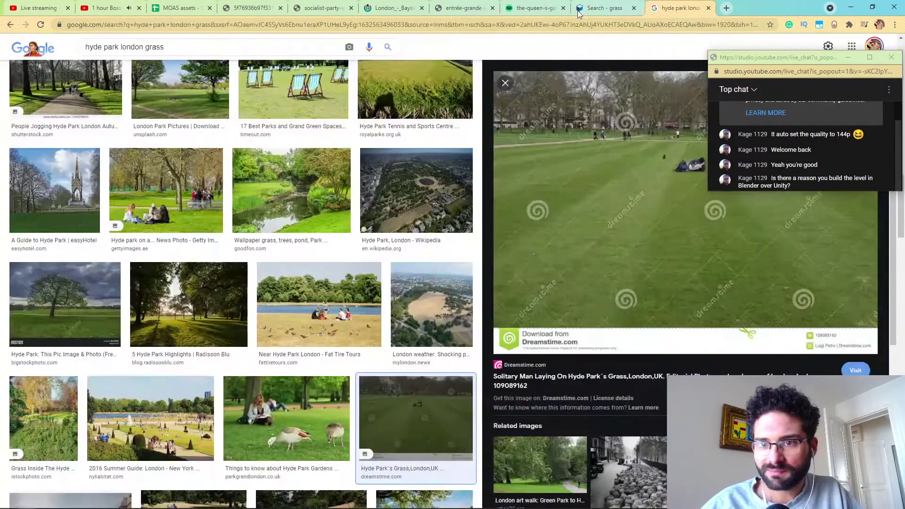
{"action": "left_click", "coordinate": [704, 8]}
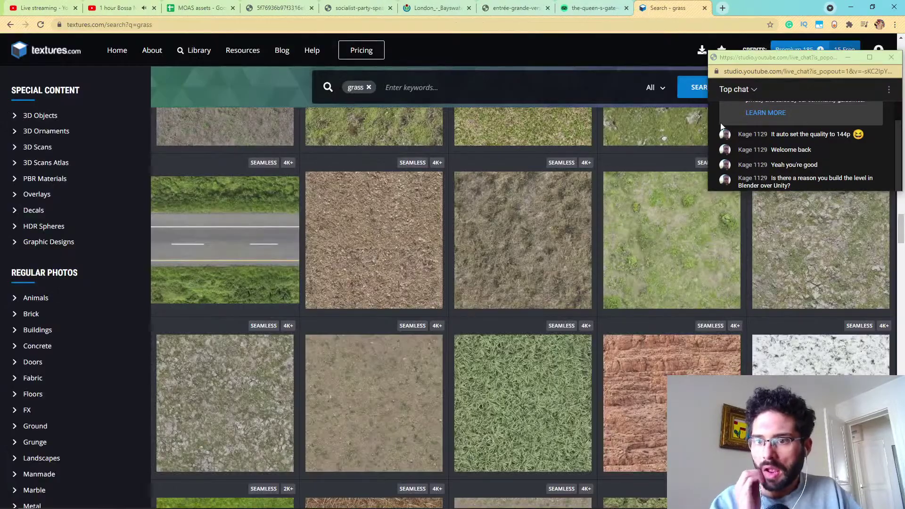
Open the bright green Grass0027 and the darker green Grass0026 seamless textures in new tabs from further down the results.
{"action": "scroll", "coordinate": [388, 330], "scroll_direction": "down", "scroll_amount": 6}
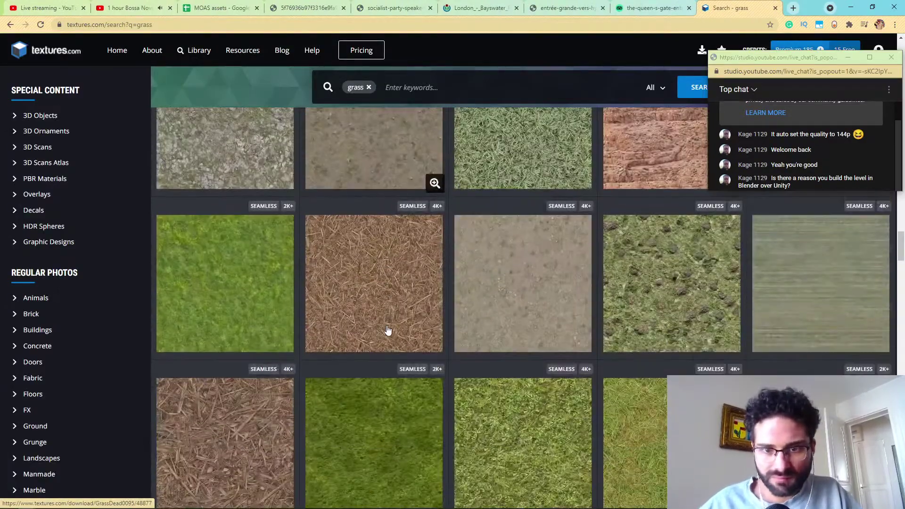
{"action": "scroll", "coordinate": [388, 330], "scroll_direction": "down", "scroll_amount": 1}
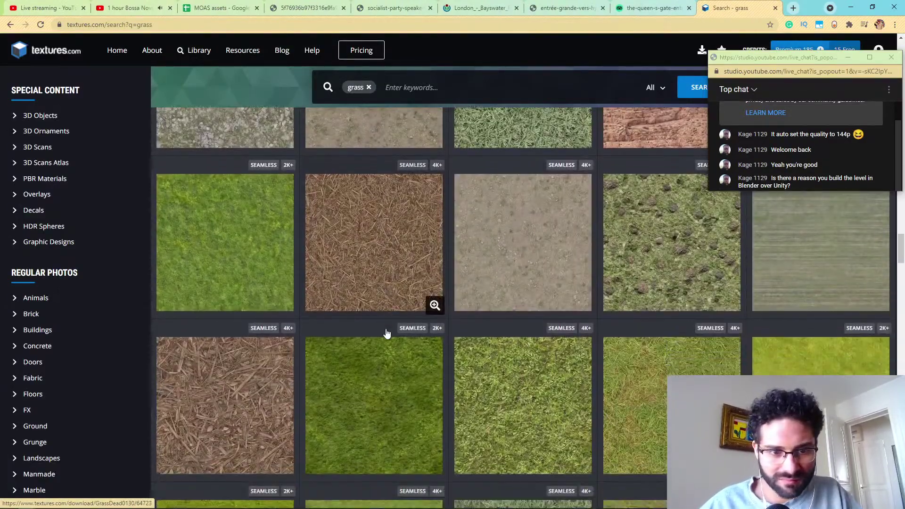
{"action": "middle_click", "coordinate": [213, 226]}
{"action": "scroll", "coordinate": [226, 264], "scroll_direction": "down", "scroll_amount": 3}
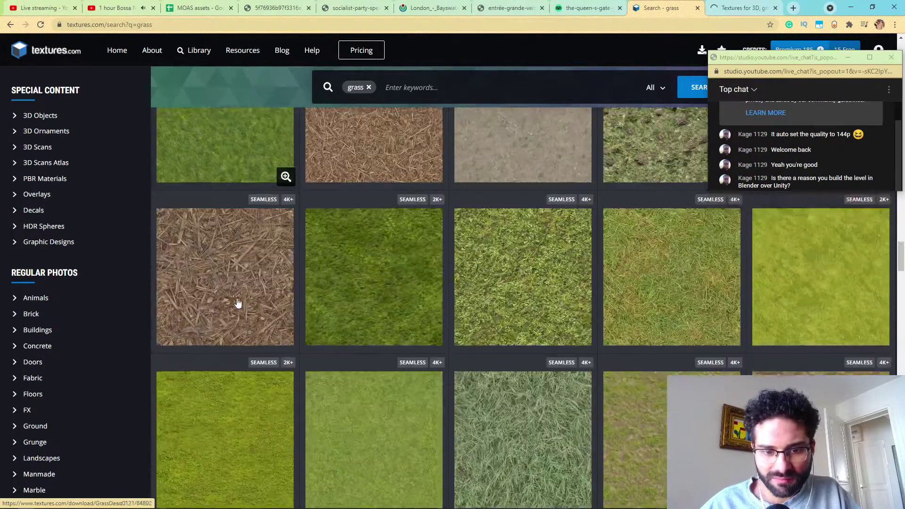
{"action": "middle_click", "coordinate": [363, 264]}
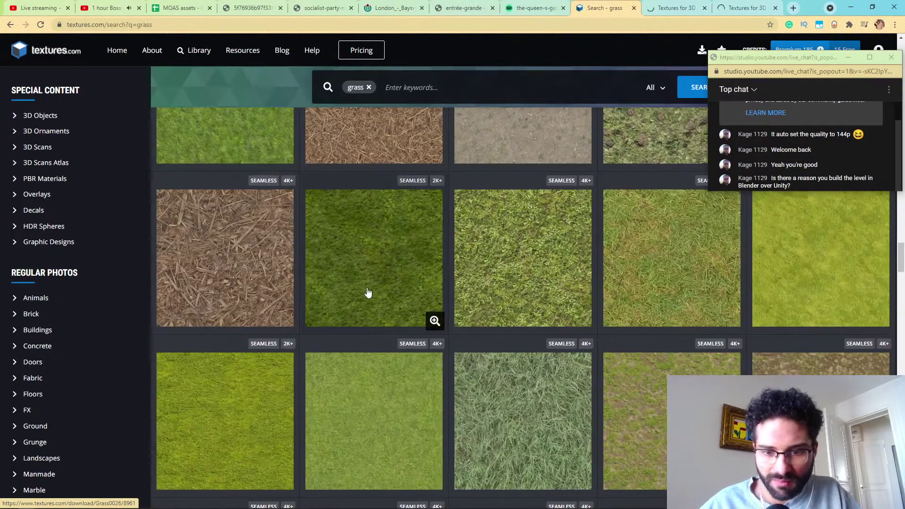
Look through the remaining grass results for other lawn textures, and compare the Grass0027 and Grass0026 pages.
{"action": "scroll", "coordinate": [368, 296], "scroll_direction": "down", "scroll_amount": 7}
{"action": "scroll", "coordinate": [368, 297], "scroll_direction": "down", "scroll_amount": 4}
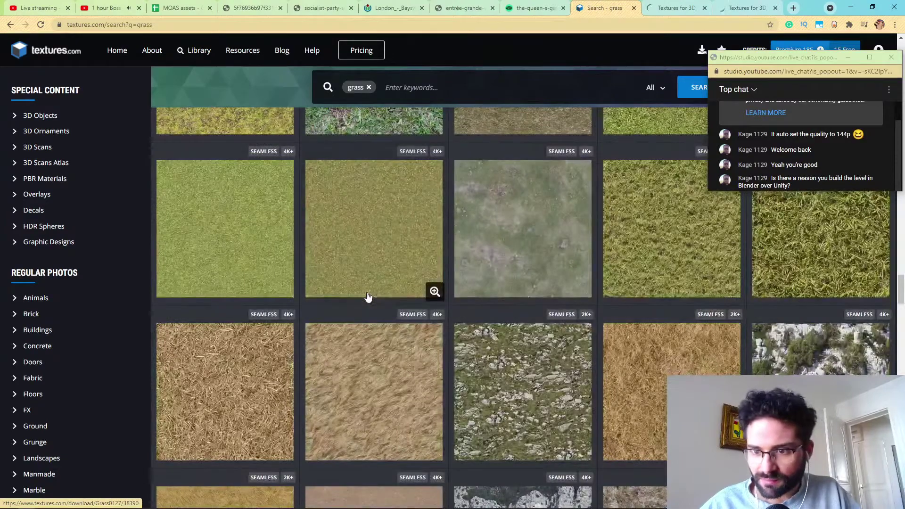
{"action": "scroll", "coordinate": [368, 297], "scroll_direction": "down", "scroll_amount": 12}
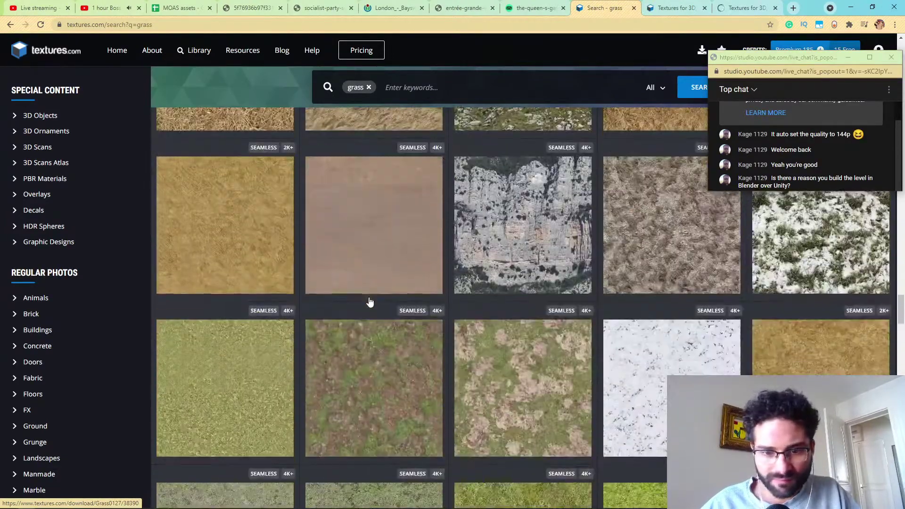
{"action": "scroll", "coordinate": [369, 301], "scroll_direction": "down", "scroll_amount": 1}
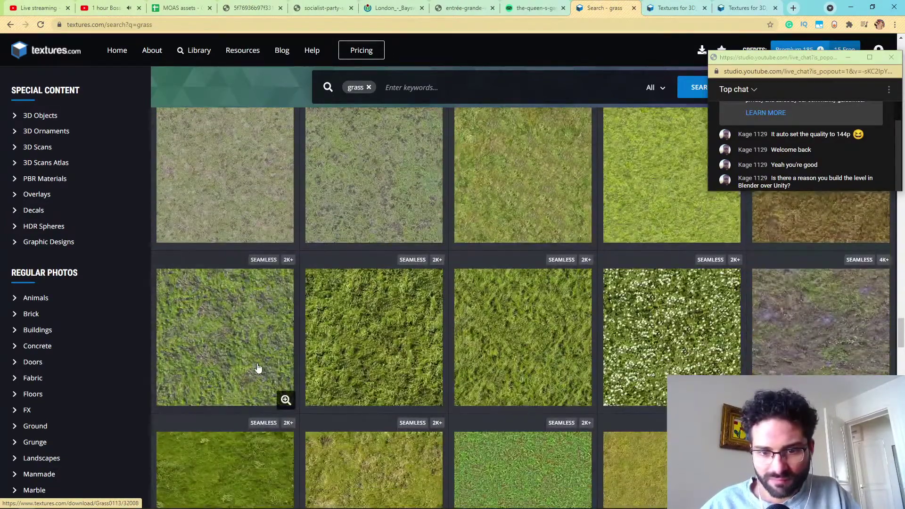
{"action": "scroll", "coordinate": [258, 369], "scroll_direction": "down", "scroll_amount": 8}
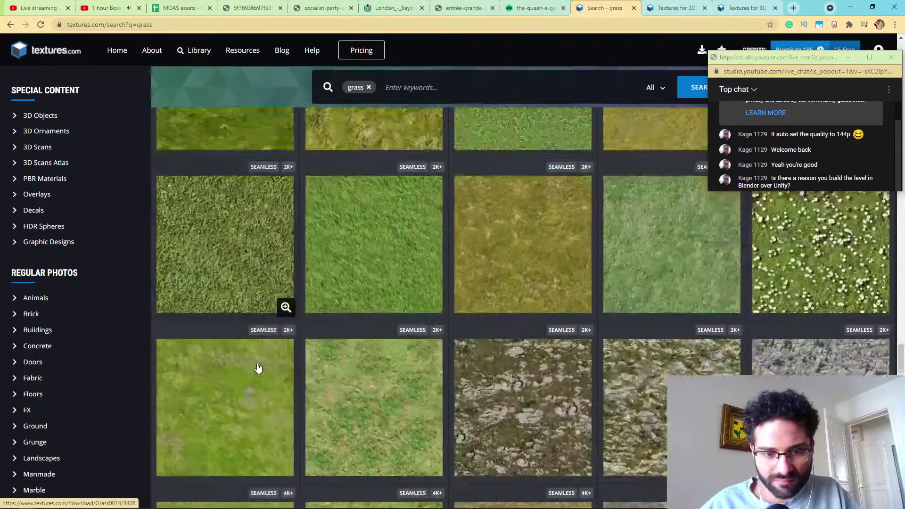
{"action": "scroll", "coordinate": [258, 368], "scroll_direction": "down", "scroll_amount": 8}
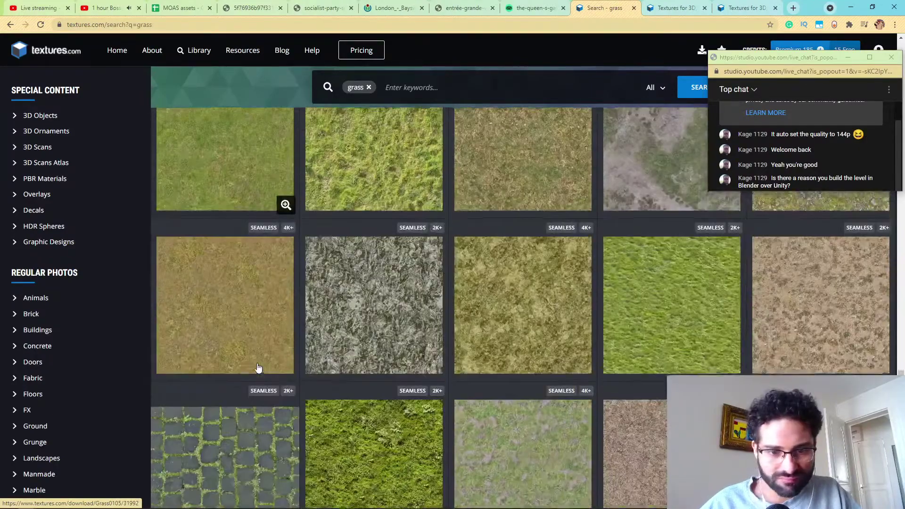
{"action": "scroll", "coordinate": [259, 369], "scroll_direction": "down", "scroll_amount": 5}
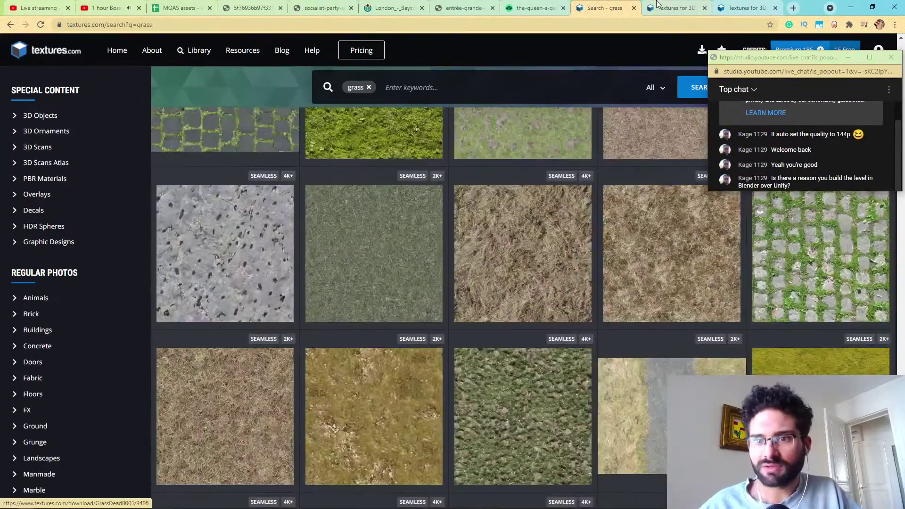
{"action": "left_click", "coordinate": [661, 7]}
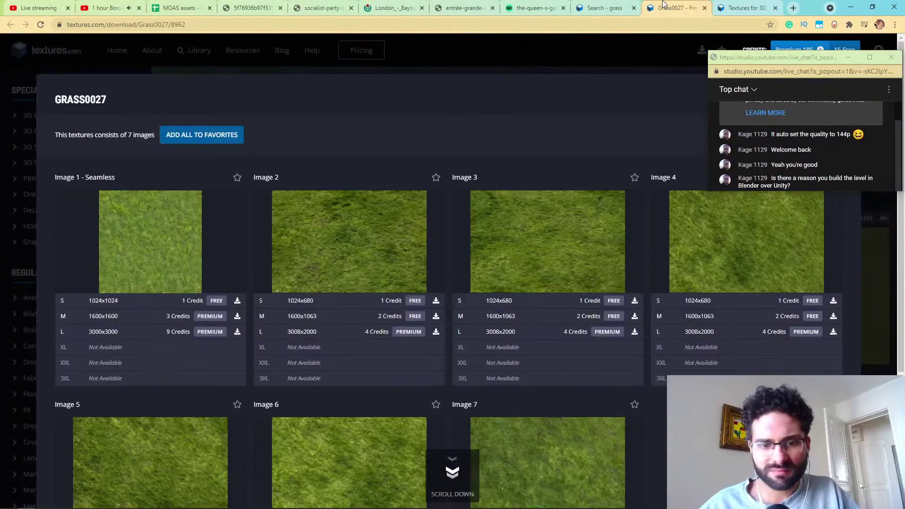
{"action": "left_click", "coordinate": [748, 6]}
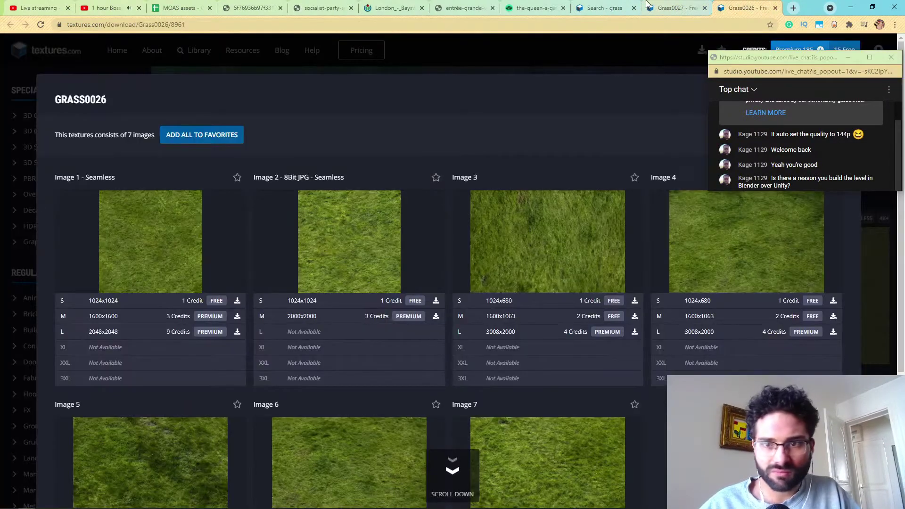
Download Grass0027's seamless Image 1 in size S (1024x1024) as TexturesCom_Grass0027_1_seamless_S into the UniversalTextures folder.
{"action": "left_click", "coordinate": [670, 5]}
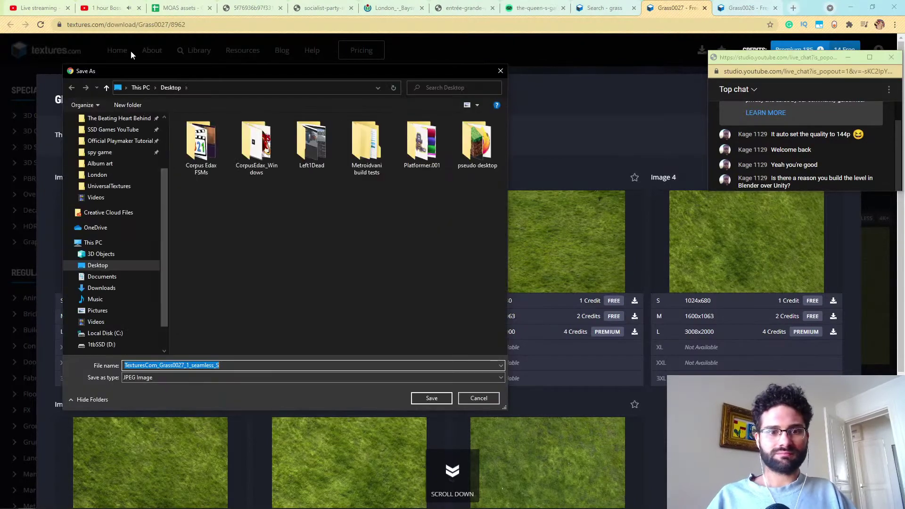
{"action": "scroll", "coordinate": [112, 259], "scroll_direction": "up", "scroll_amount": 2}
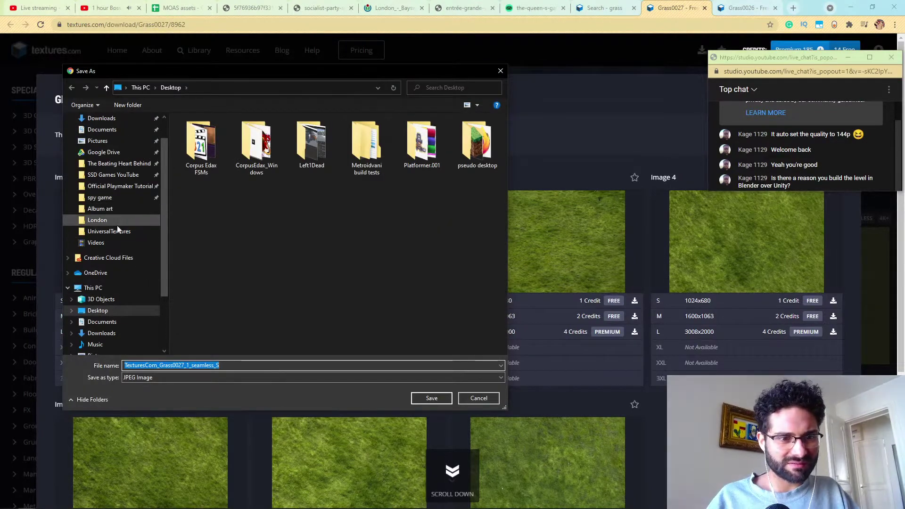
{"action": "left_click", "coordinate": [112, 232]}
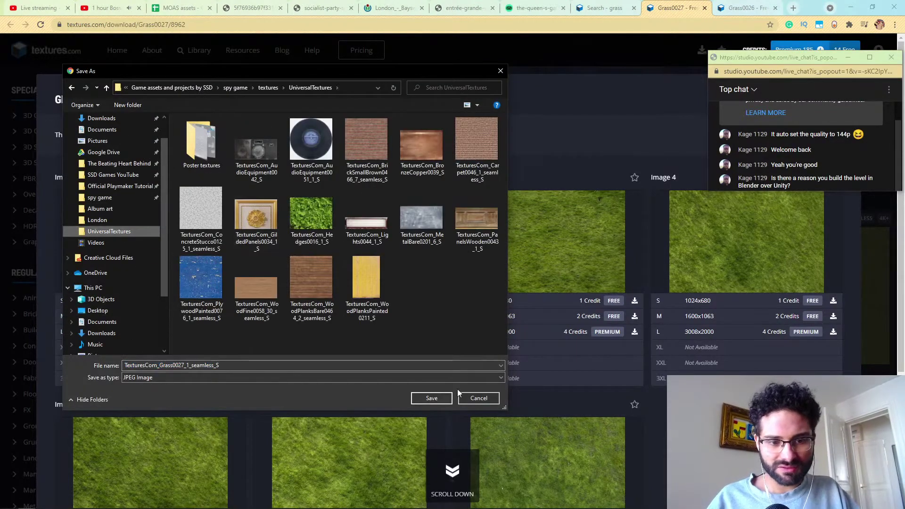
{"action": "left_click", "coordinate": [431, 398]}
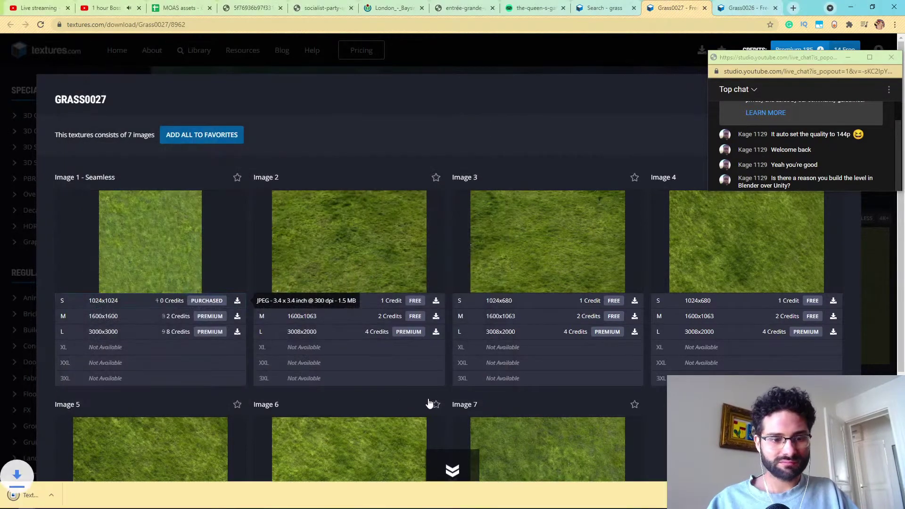
Switch back to Blender and move the live chat window clear of the outliner.
{"action": "key", "text": "alt+Tab"}
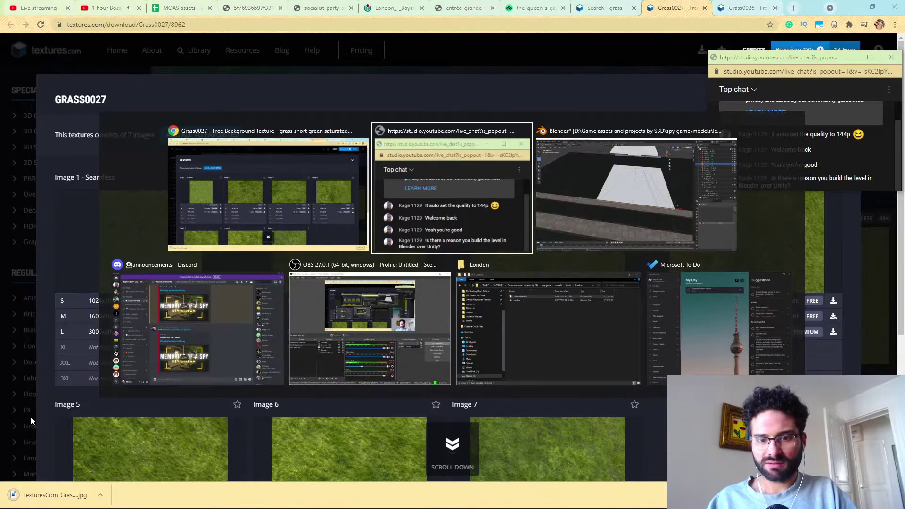
{"action": "key", "text": "alt+Tab"}
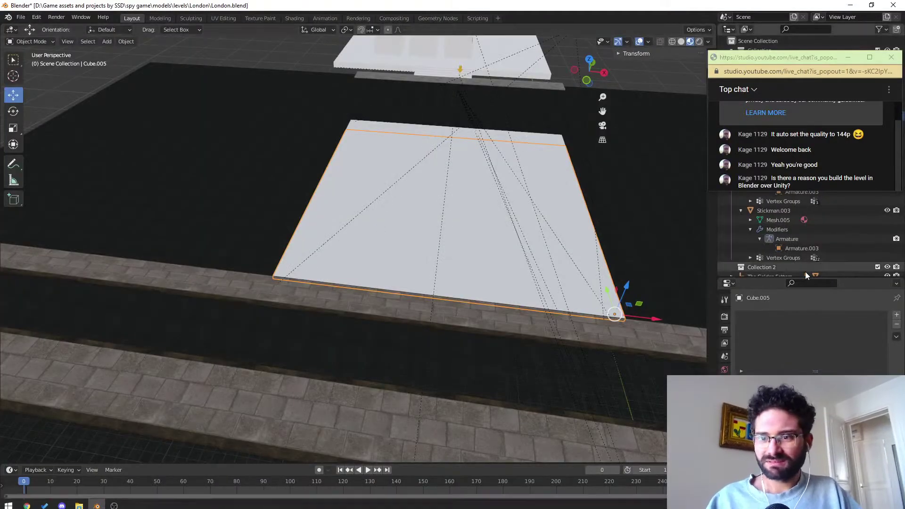
{"action": "left_click_drag", "start_coordinate": [797, 54], "coordinate": [168, 95]}
Move the park slab Cube.005 along the global X axis by about 20.4 m and a further 2.7 m.
{"action": "middle_click_drag", "start_coordinate": [452, 264], "coordinate": [411, 242]}
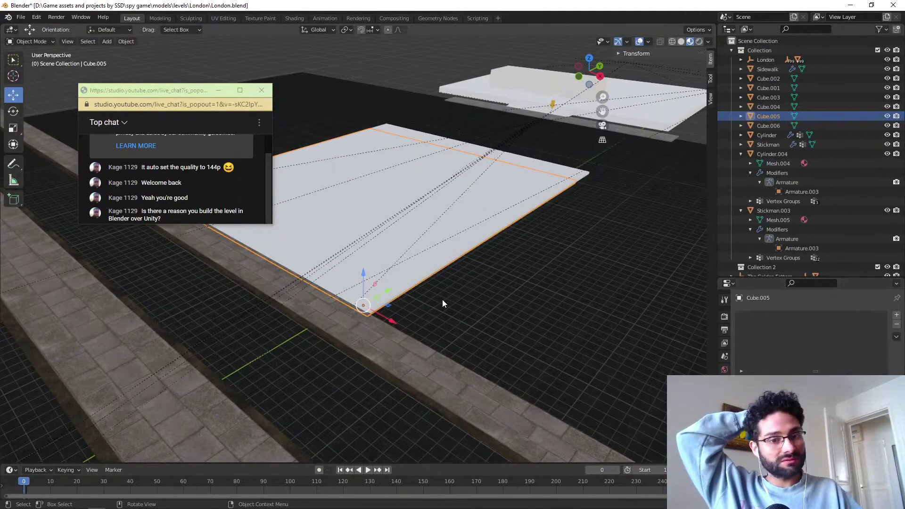
{"action": "middle_click_drag", "start_coordinate": [439, 225], "coordinate": [471, 258]}
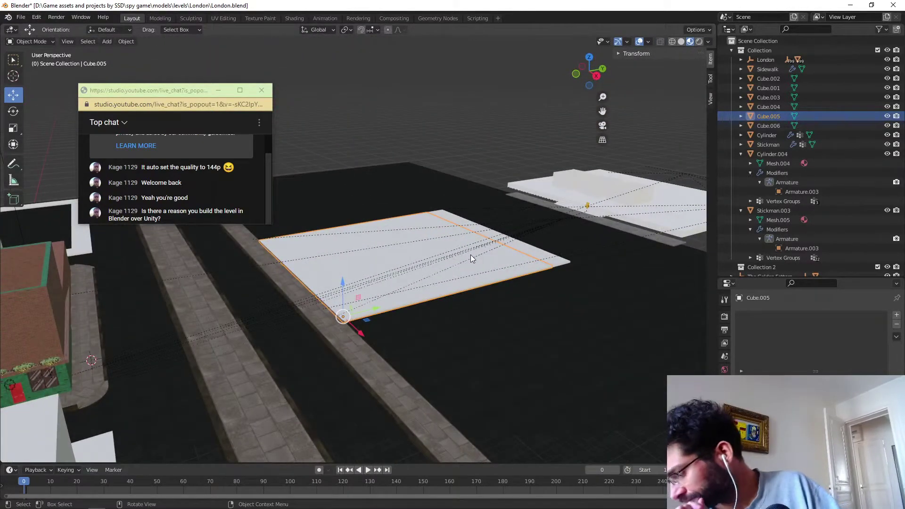
{"action": "middle_click_drag", "start_coordinate": [410, 278], "coordinate": [343, 307]}
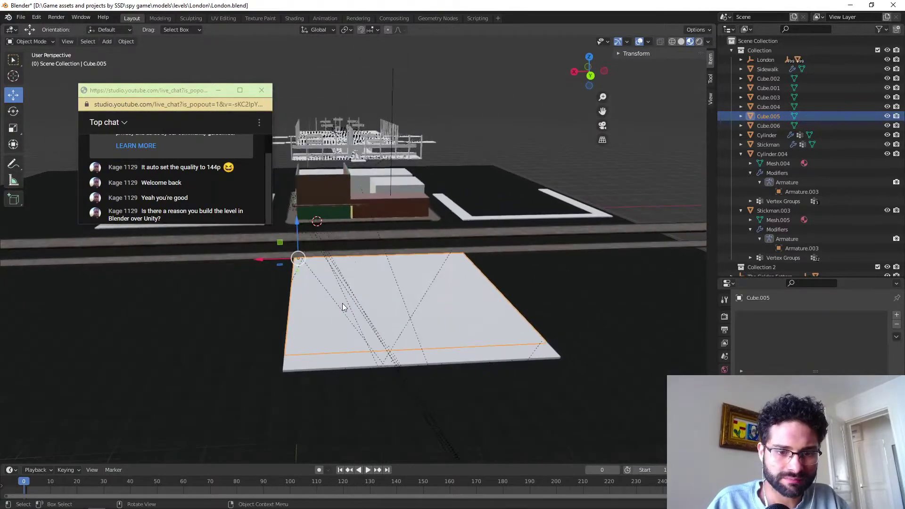
{"action": "key", "text": "Tab"}
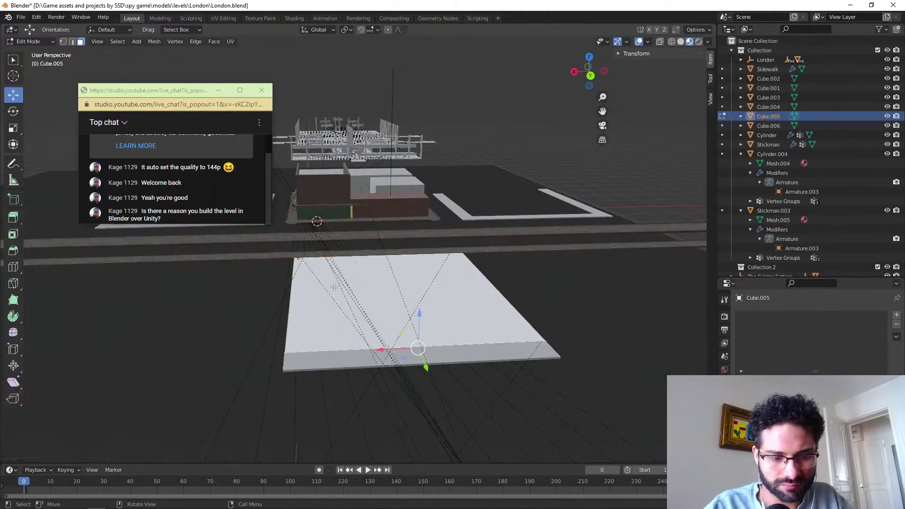
{"action": "key", "text": "Tab"}
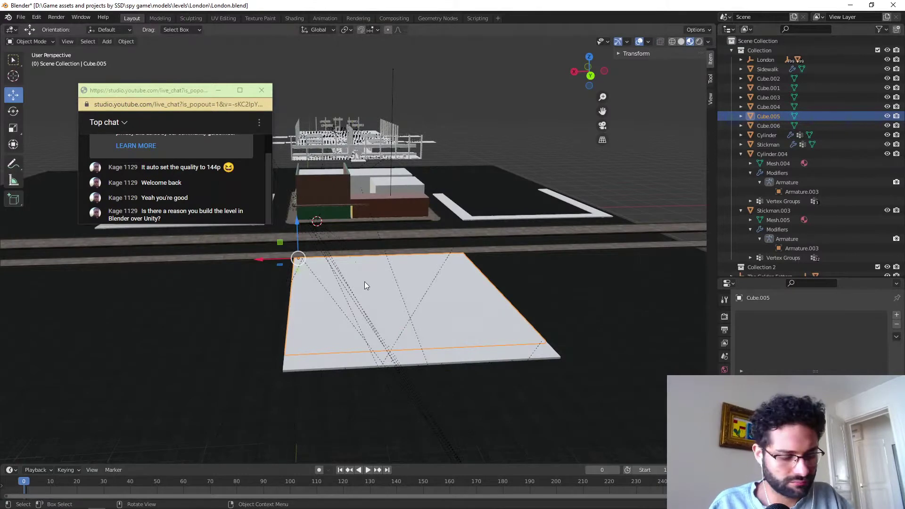
{"action": "mouse_move", "coordinate": [364, 281]}
{"action": "middle_mouse_down"}
{"action": "mouse_move", "coordinate": [328, 310]}
{"action": "mouse_move", "coordinate": [338, 302]}
{"action": "mouse_move", "coordinate": [326, 293]}
{"action": "mouse_move", "coordinate": [382, 283]}
{"action": "middle_mouse_up"}
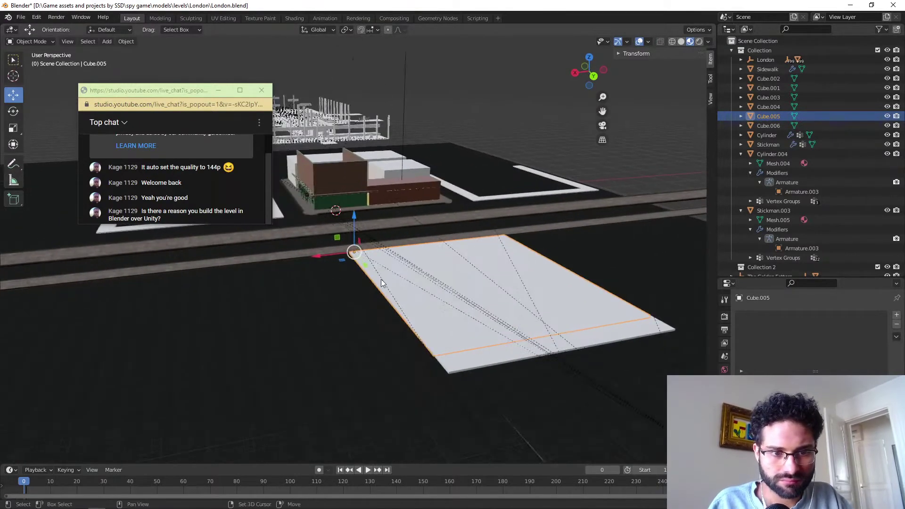
{"action": "left_click_drag", "start_coordinate": [315, 256], "coordinate": [222, 273]}
{"action": "middle_click_drag", "start_coordinate": [394, 279], "coordinate": [277, 278]}
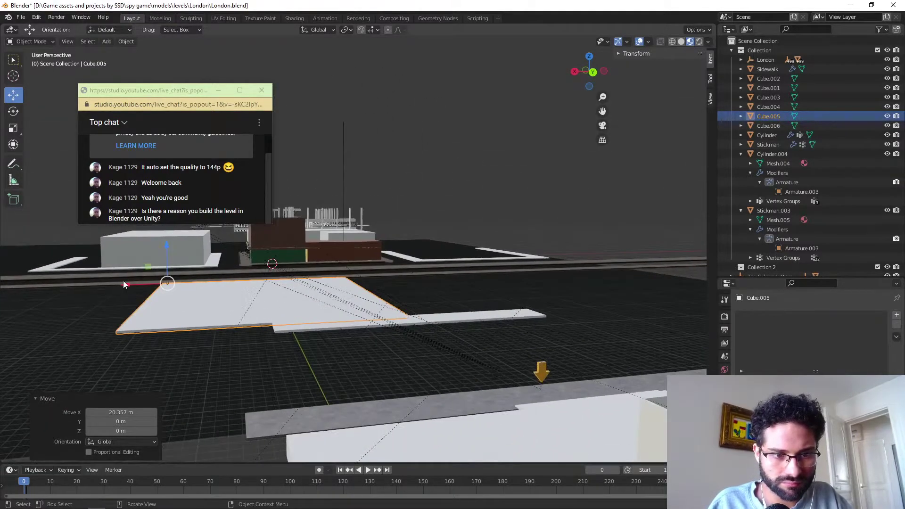
{"action": "mouse_move", "coordinate": [124, 284]}
{"action": "left_mouse_down"}
{"action": "mouse_move", "coordinate": [95, 286]}
{"action": "mouse_move", "coordinate": [112, 290]}
{"action": "left_mouse_up"}
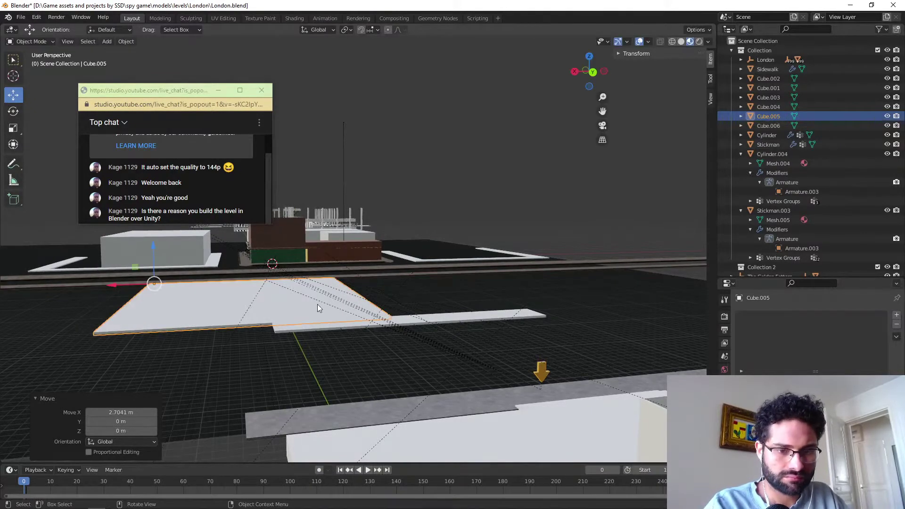
Stretch Cube.005 by moving its side face along negative X in successive moves of about 12.7, 22, 58.7 and 193.9 m.
{"action": "key", "text": "Tab"}
{"action": "middle_click_drag", "start_coordinate": [327, 301], "coordinate": [192, 216]}
{"action": "scroll", "coordinate": [281, 307], "scroll_direction": "up", "scroll_amount": 4}
{"action": "left_click", "coordinate": [290, 320]}
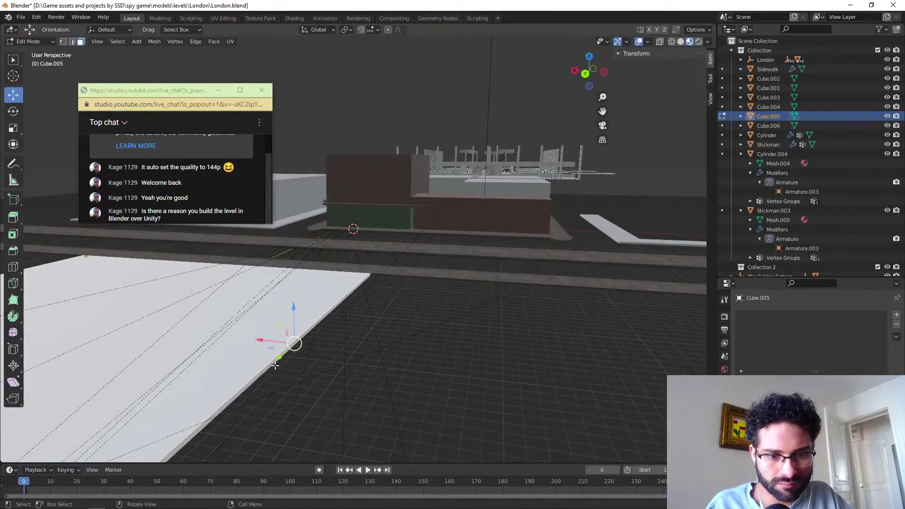
{"action": "left_click_drag", "start_coordinate": [261, 343], "coordinate": [438, 360]}
{"action": "middle_click_drag", "start_coordinate": [438, 360], "coordinate": [402, 321]}
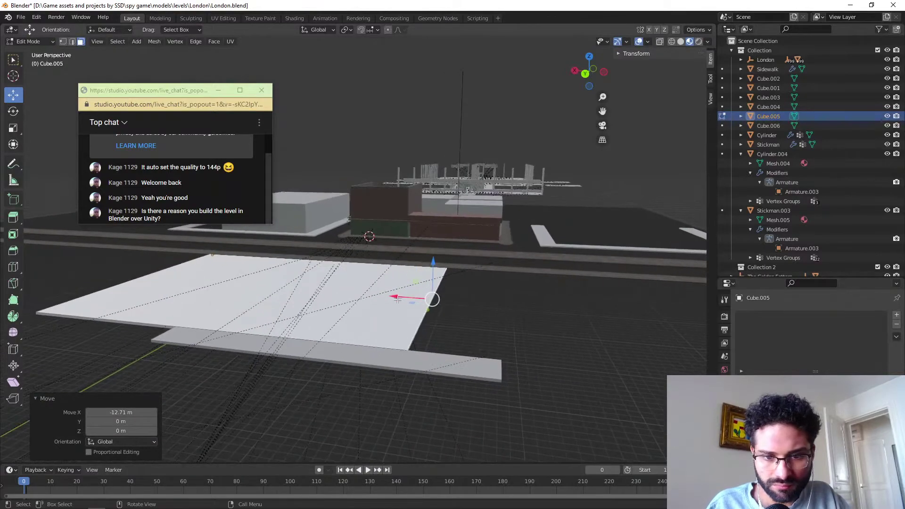
{"action": "left_click_drag", "start_coordinate": [398, 299], "coordinate": [550, 305]}
{"action": "middle_click_drag", "start_coordinate": [550, 305], "coordinate": [407, 297]}
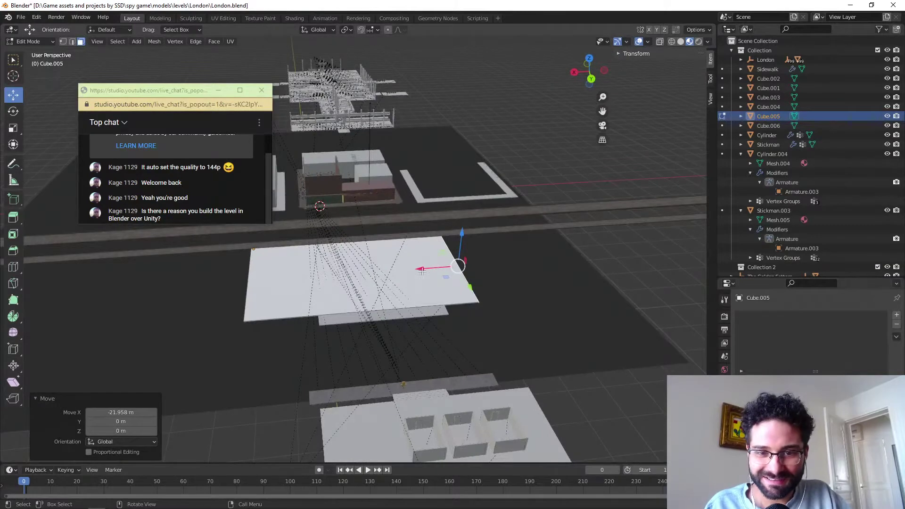
{"action": "left_click_drag", "start_coordinate": [433, 267], "coordinate": [573, 263]}
{"action": "scroll", "coordinate": [572, 263], "scroll_direction": "down", "scroll_amount": 5}
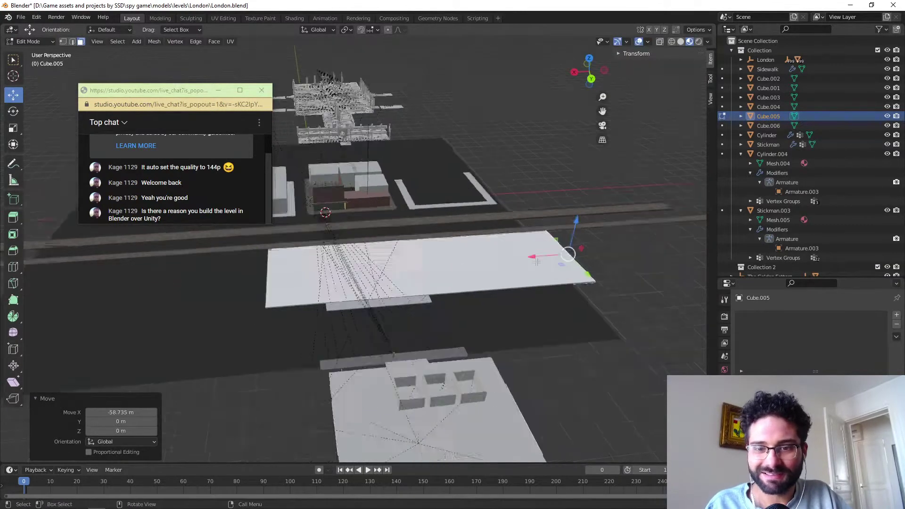
{"action": "left_click_drag", "start_coordinate": [407, 255], "coordinate": [516, 249]}
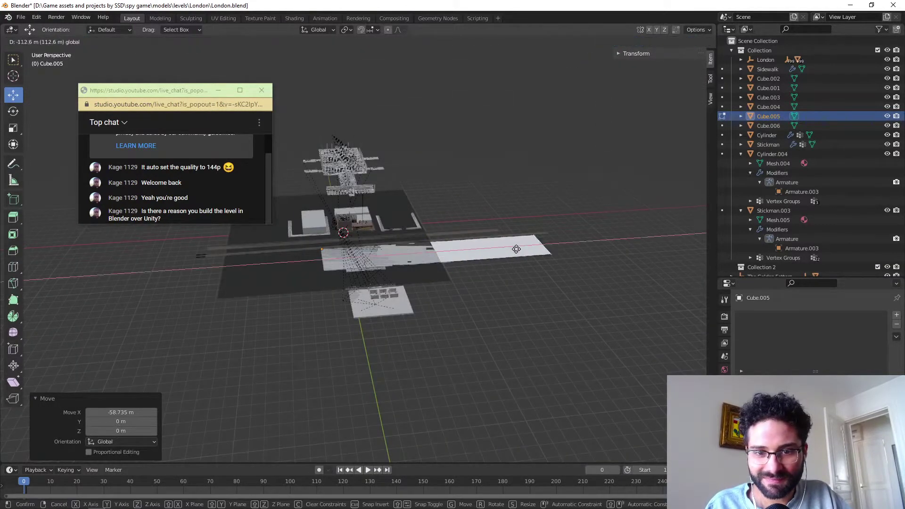
{"action": "left_click_drag", "start_coordinate": [576, 242], "coordinate": [577, 242]}
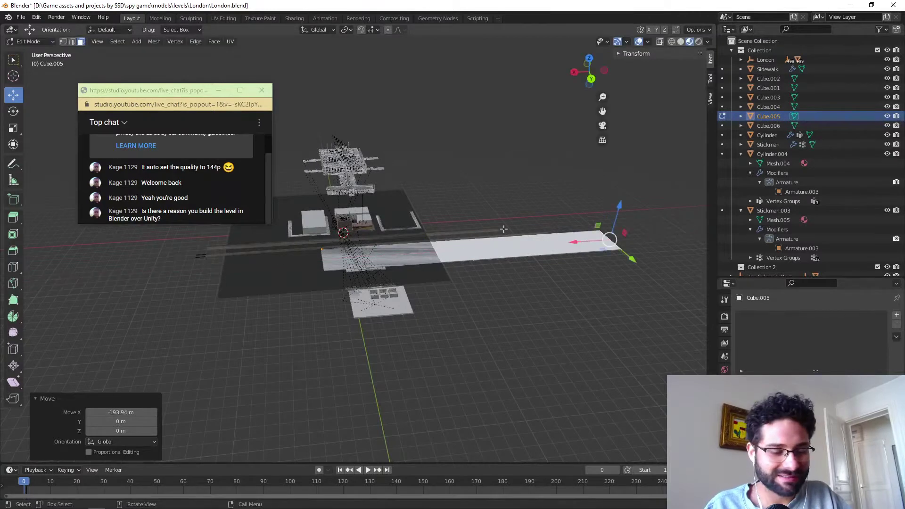
{"action": "key", "text": "Tab"}
Shift the whole lengthened park slab about 108.1 m along the global X axis.
{"action": "key", "text": "g"}
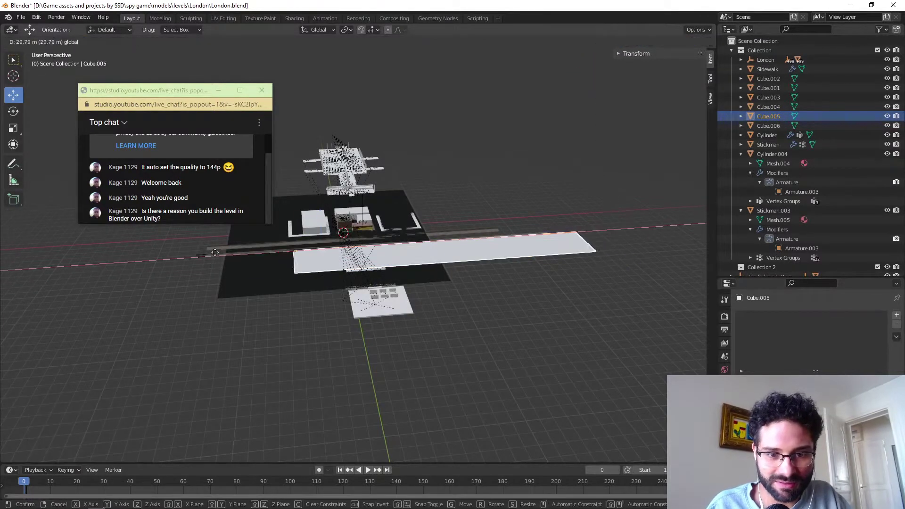
{"action": "left_click", "coordinate": [183, 256]}
{"action": "scroll", "coordinate": [333, 263], "scroll_direction": "up", "scroll_amount": 6}
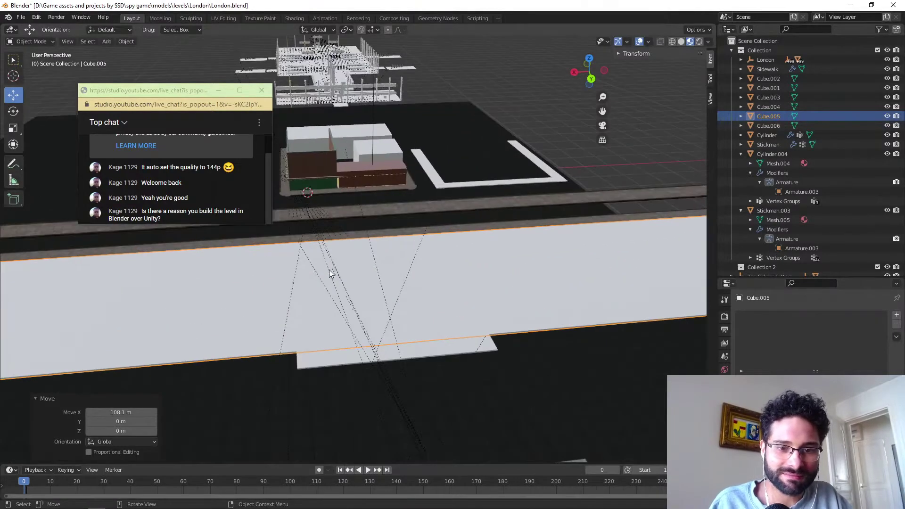
Create a new material on Cube.005 and name it HydeParkGrass.
{"action": "middle_click_drag", "start_coordinate": [289, 286], "coordinate": [370, 269]}
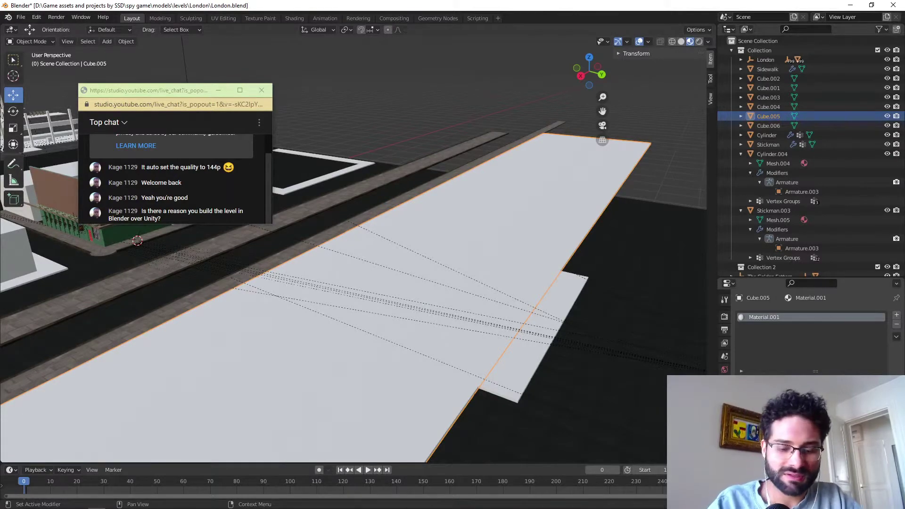
{"action": "type", "text": "HydeParkGrass"}
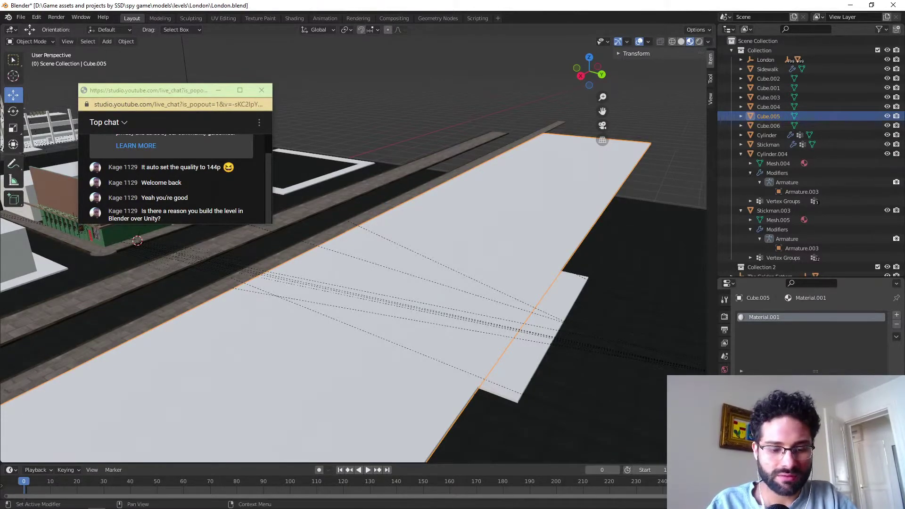
{"action": "key", "text": "Return"}
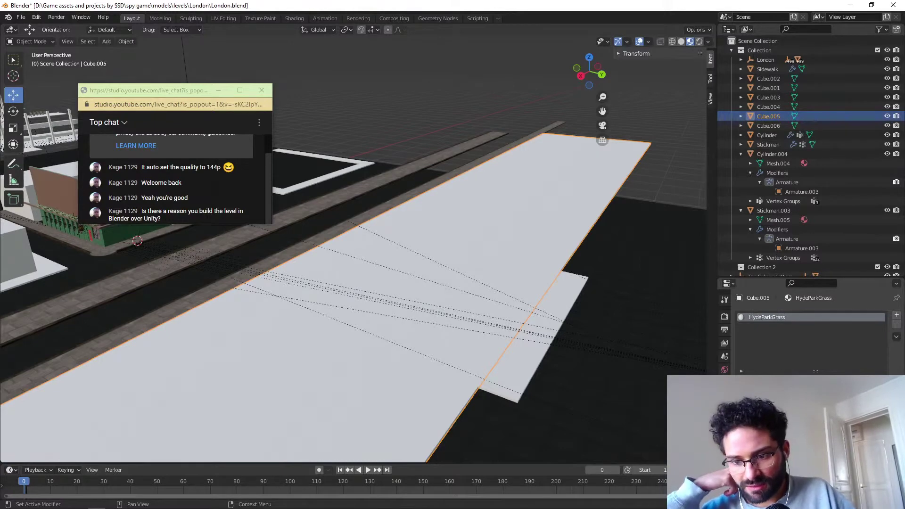
Add an image texture to HydeParkGrass and load the seamless Grass0027 image from the UniversalTextures folder.
{"action": "left_click", "coordinate": [806, 481]}
{"action": "left_click", "coordinate": [621, 395]}
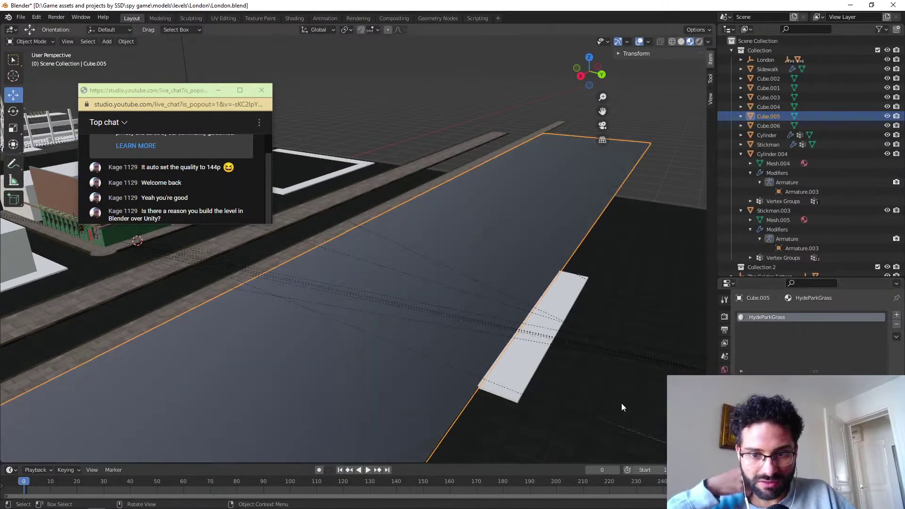
{"action": "left_click", "coordinate": [863, 492]}
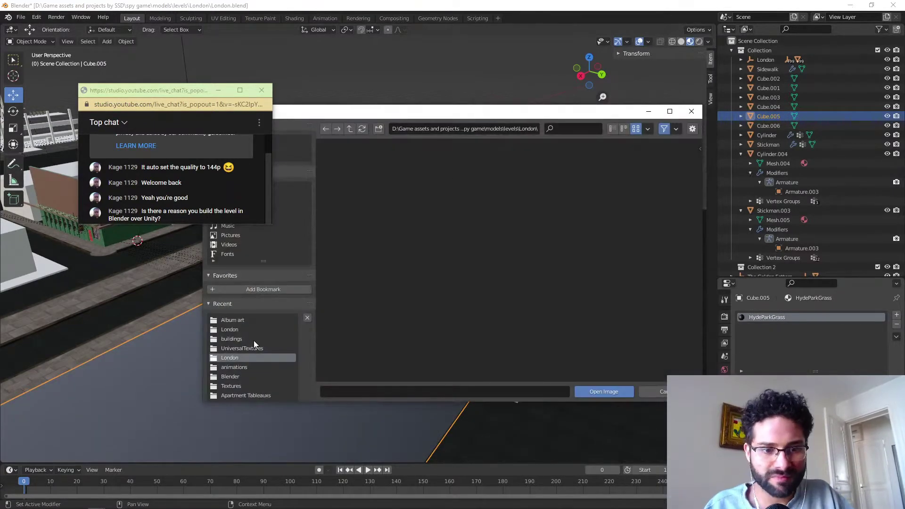
{"action": "left_click", "coordinate": [229, 349]}
{"action": "scroll", "coordinate": [517, 307], "scroll_direction": "down", "scroll_amount": 2}
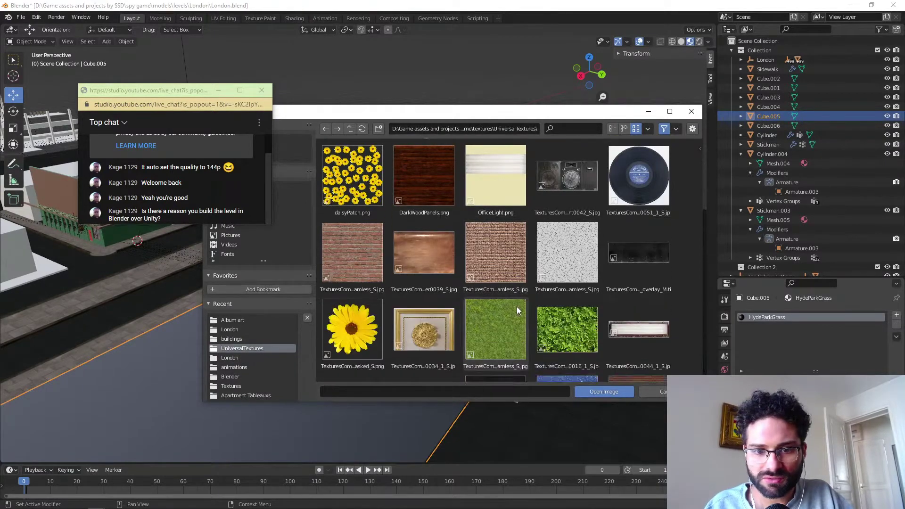
{"action": "scroll", "coordinate": [516, 308], "scroll_direction": "down", "scroll_amount": 2}
{"action": "double_click", "coordinate": [491, 242]}
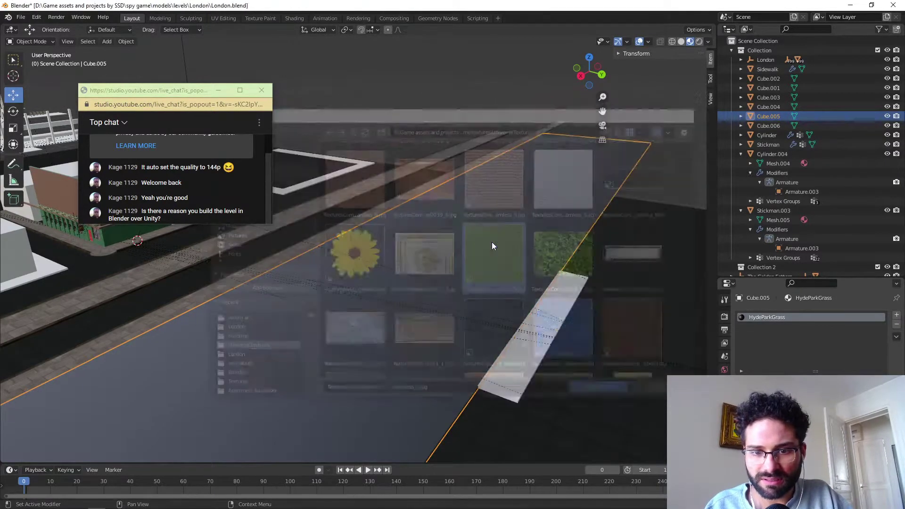
Open the UV Editing workspace and apply Smart UV Project to the selected face of the grass block.
{"action": "left_click", "coordinate": [223, 18]}
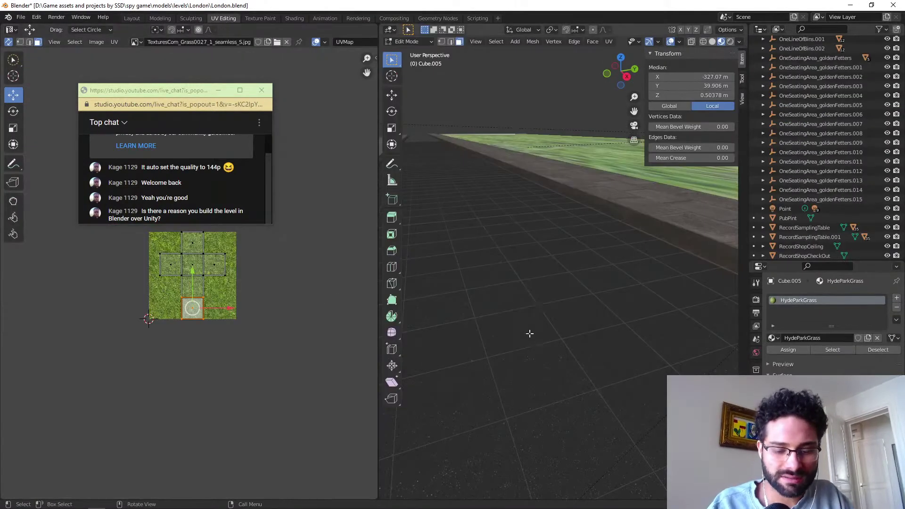
{"action": "key", "text": "u"}
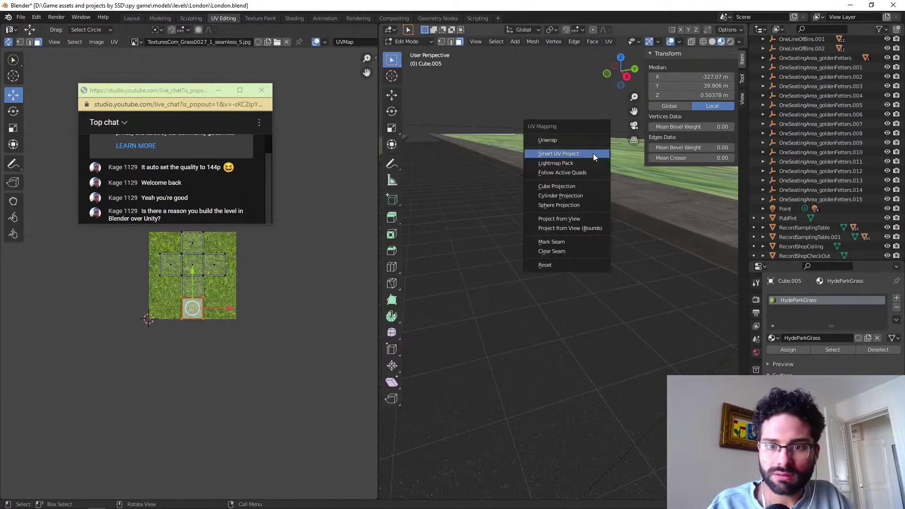
{"action": "left_click", "coordinate": [561, 154]}
{"action": "left_click", "coordinate": [526, 234]}
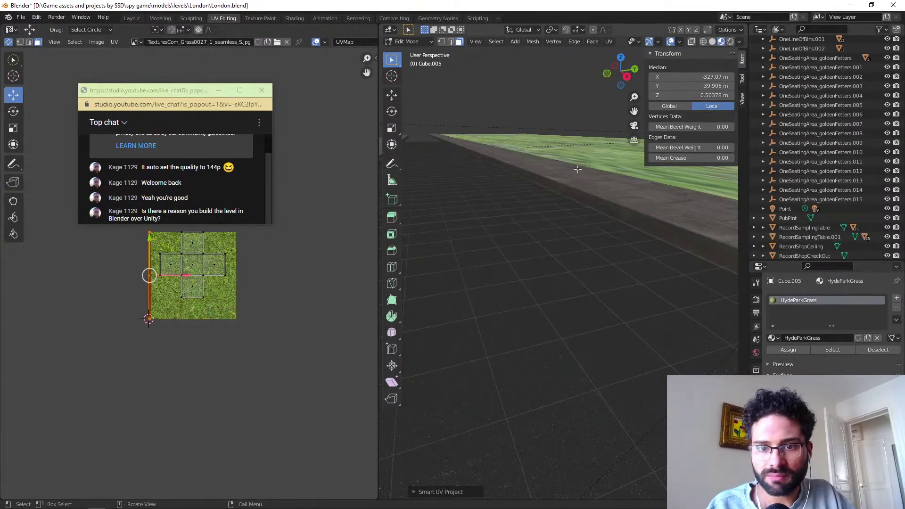
Select all faces of the grass block and unwrap them with Smart UV Project.
{"action": "middle_click_drag", "start_coordinate": [577, 168], "coordinate": [573, 189]}
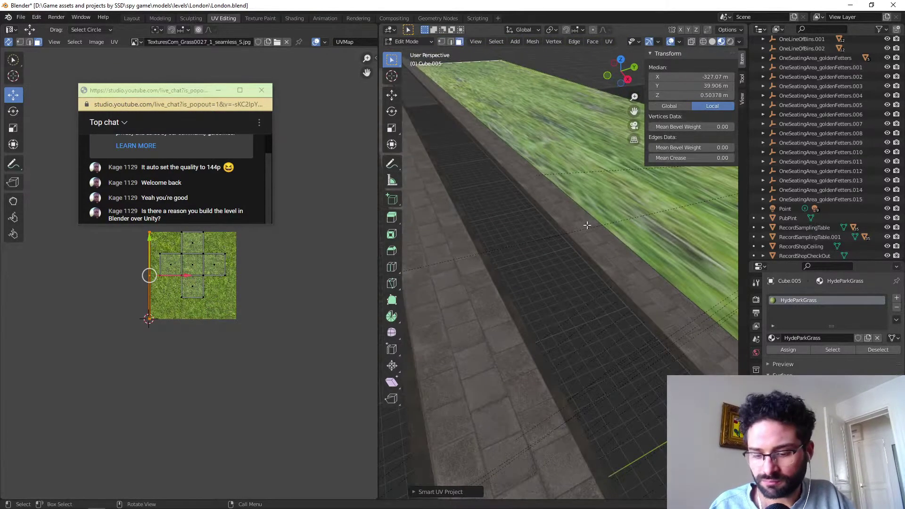
{"action": "middle_click_drag", "start_coordinate": [587, 225], "coordinate": [448, 250], "text": "shift"}
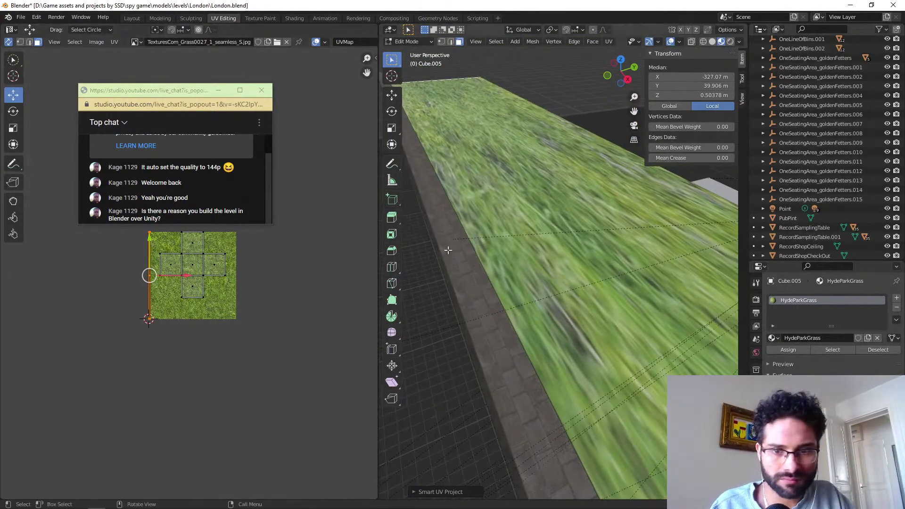
{"action": "key", "text": "a"}
{"action": "key", "text": "u"}
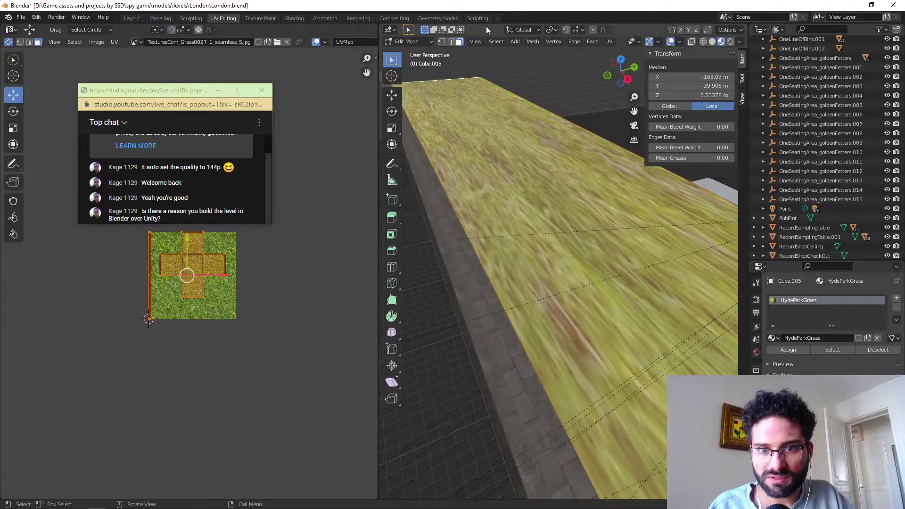
{"action": "key", "text": "u"}
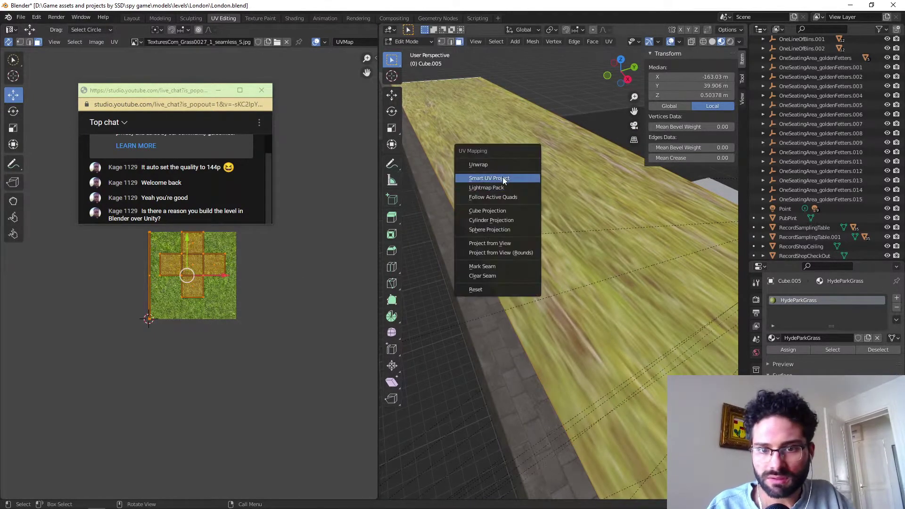
{"action": "left_click", "coordinate": [503, 178]}
{"action": "left_click", "coordinate": [494, 254]}
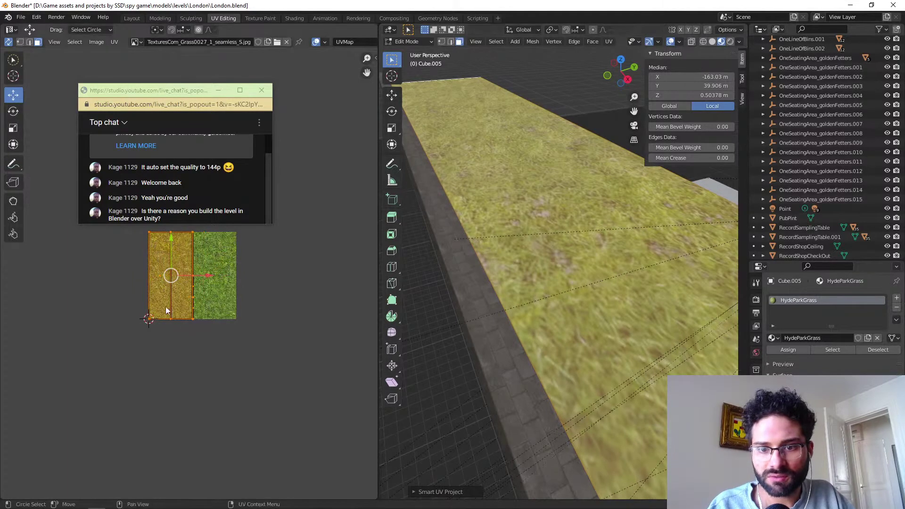
Scale the grass block's UV islands far beyond the image bounds so the grass texture tiles finely across the lawn.
{"action": "key", "text": "s"}
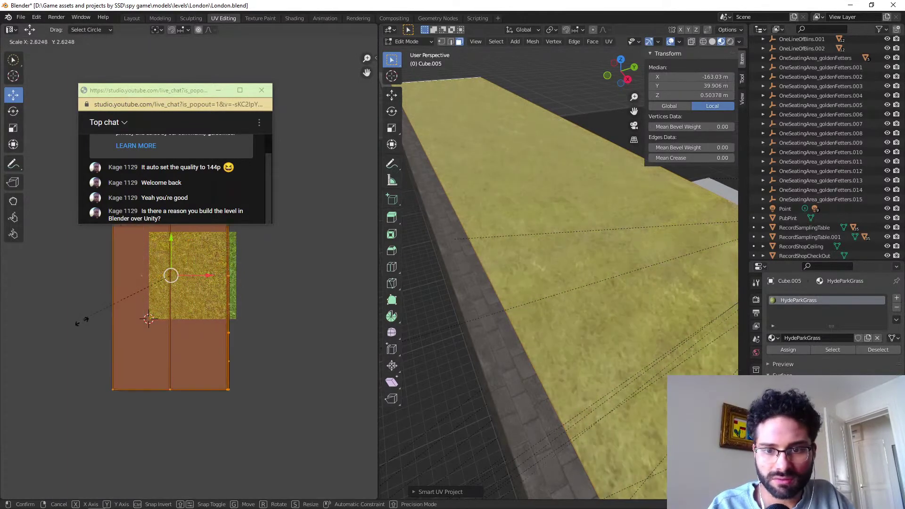
{"action": "left_click", "coordinate": [47, 392]}
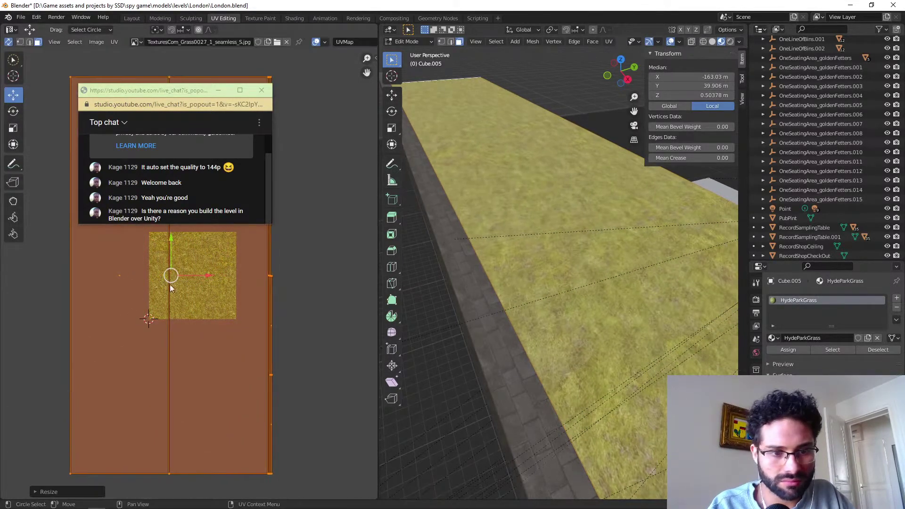
{"action": "scroll", "coordinate": [214, 299], "scroll_direction": "down", "scroll_amount": 5}
{"action": "key", "text": "s"}
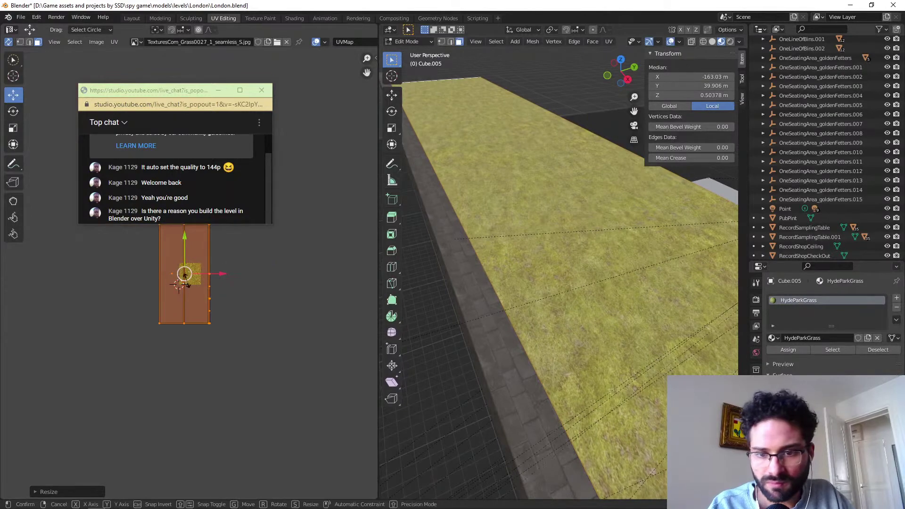
{"action": "left_click", "coordinate": [209, 301]}
{"action": "scroll", "coordinate": [477, 336], "scroll_direction": "up", "scroll_amount": 3}
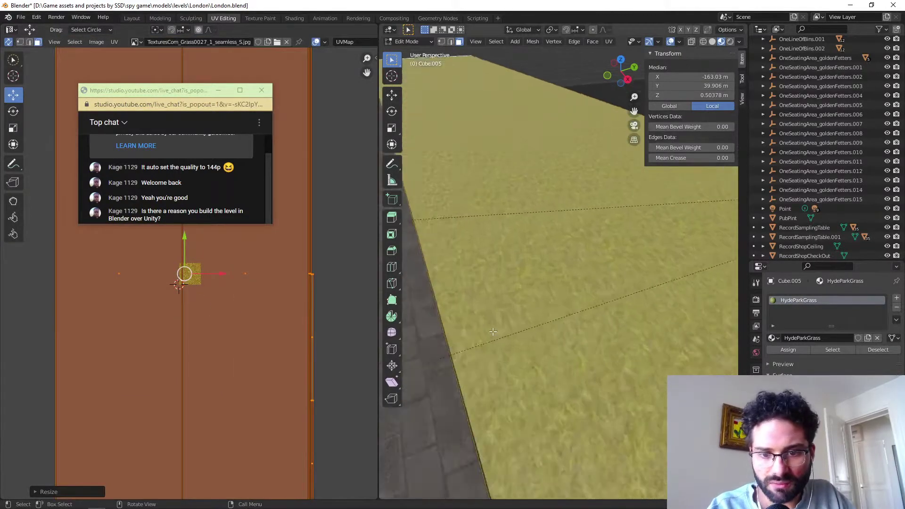
{"action": "middle_click_drag", "start_coordinate": [482, 314], "coordinate": [481, 293], "text": "shift"}
{"action": "scroll", "coordinate": [523, 282], "scroll_direction": "up", "scroll_amount": 2}
{"action": "key", "text": "s"}
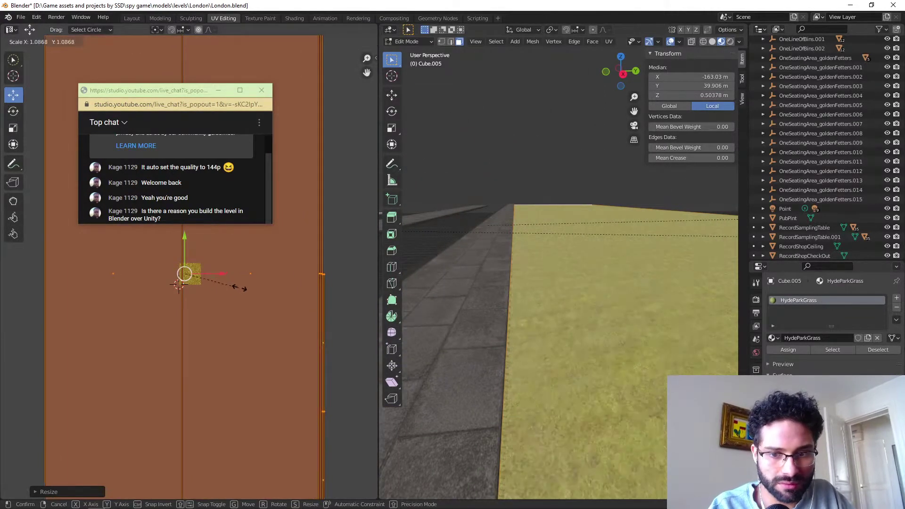
{"action": "left_click", "coordinate": [242, 287]}
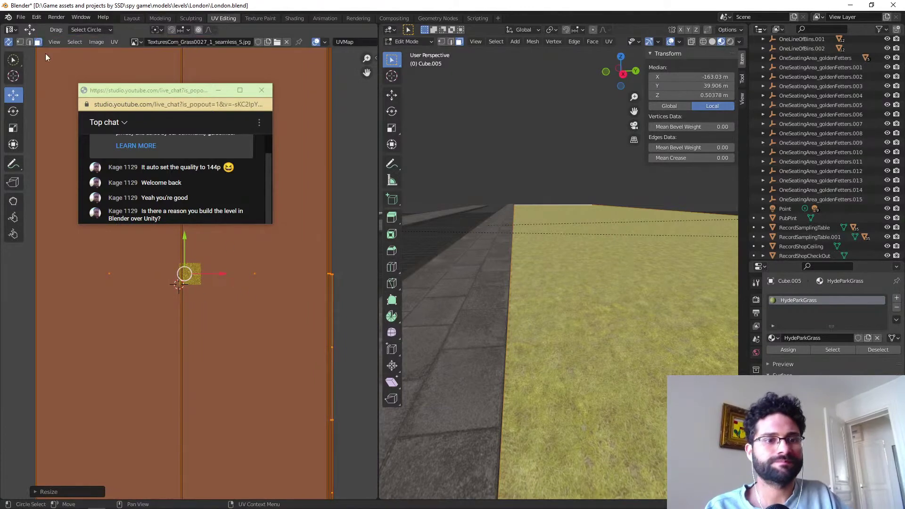
Return to the Layout workspace and save the London file.
{"action": "left_click", "coordinate": [132, 18]}
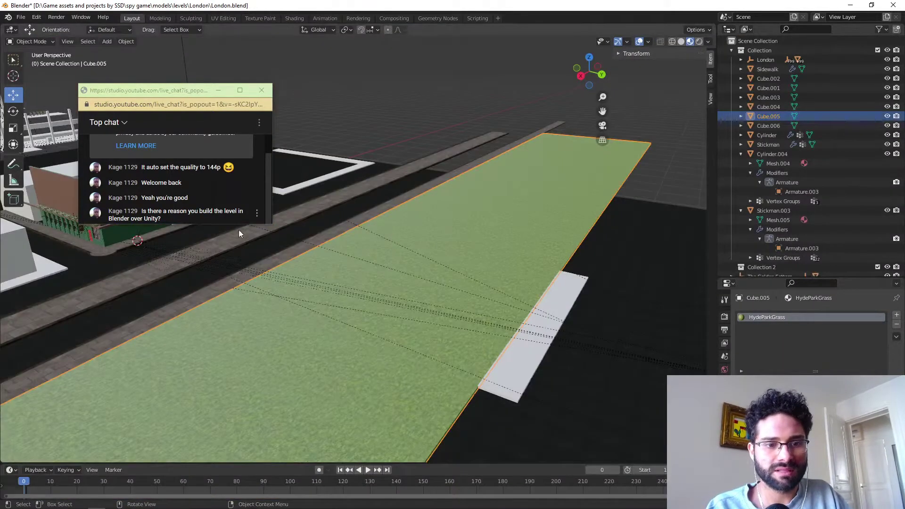
{"action": "middle_click_drag", "start_coordinate": [293, 331], "coordinate": [369, 278]}
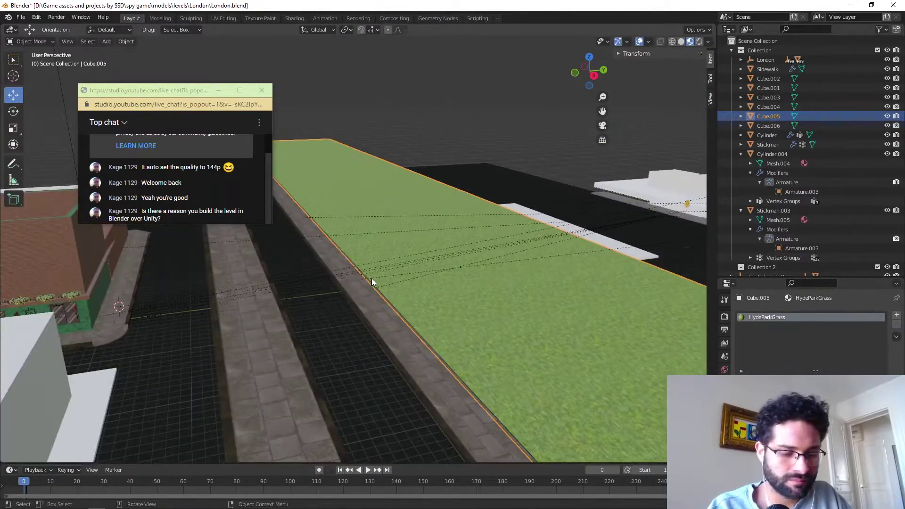
{"action": "key", "text": "ctrl+s"}
Move the sidewalk strip beside the lawn about -0.079 m along the global Y axis.
{"action": "scroll", "coordinate": [377, 281], "scroll_direction": "up", "scroll_amount": 6}
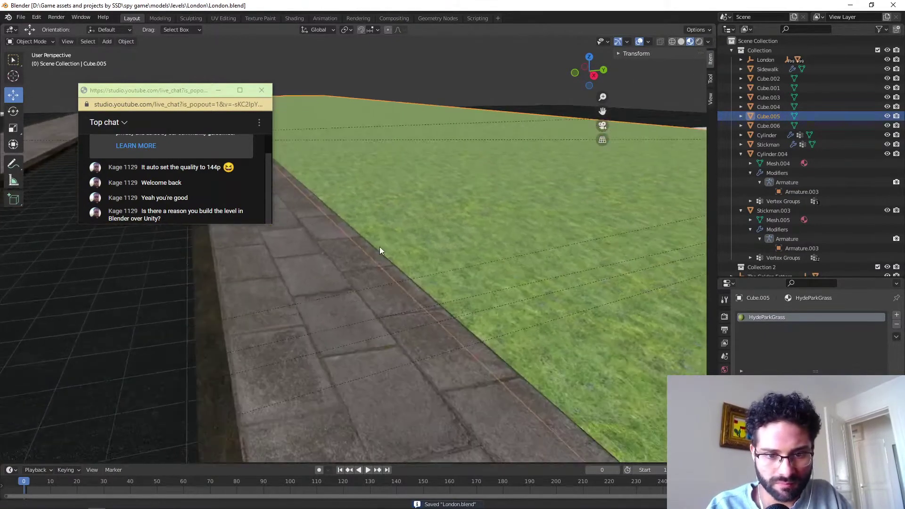
{"action": "middle_click_drag", "start_coordinate": [380, 250], "coordinate": [353, 259]}
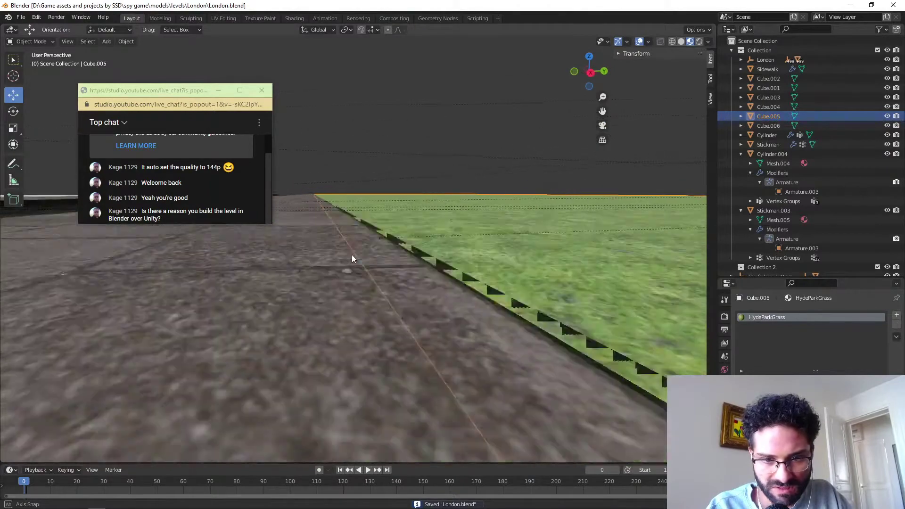
{"action": "scroll", "coordinate": [353, 254], "scroll_direction": "up", "scroll_amount": 4}
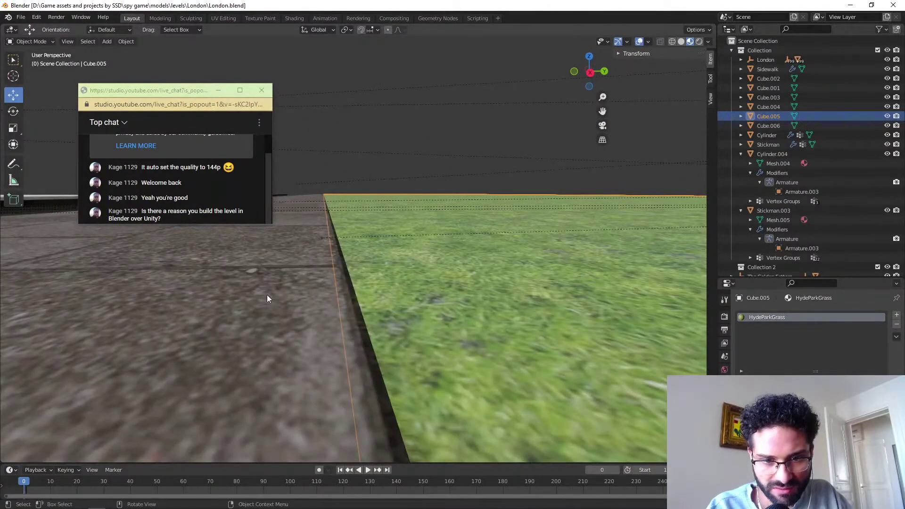
{"action": "left_click", "coordinate": [267, 295]}
{"action": "scroll", "coordinate": [269, 295], "scroll_direction": "down", "scroll_amount": 4}
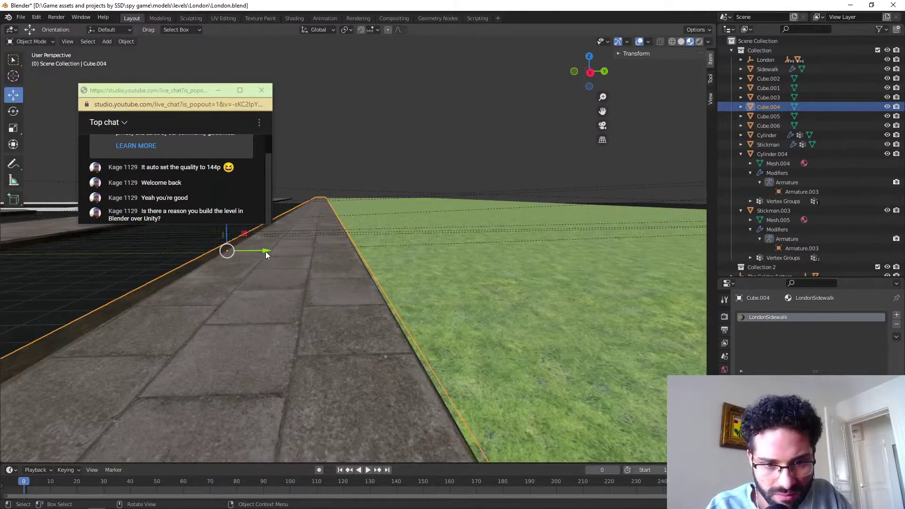
{"action": "left_click_drag", "start_coordinate": [266, 254], "coordinate": [261, 250]}
{"action": "scroll", "coordinate": [363, 317], "scroll_direction": "up", "scroll_amount": 5}
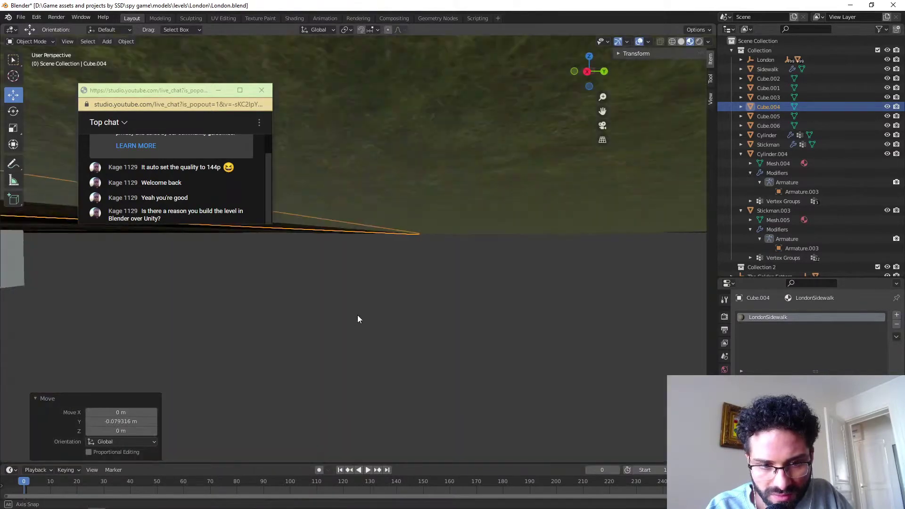
{"action": "scroll", "coordinate": [361, 315], "scroll_direction": "down", "scroll_amount": 5}
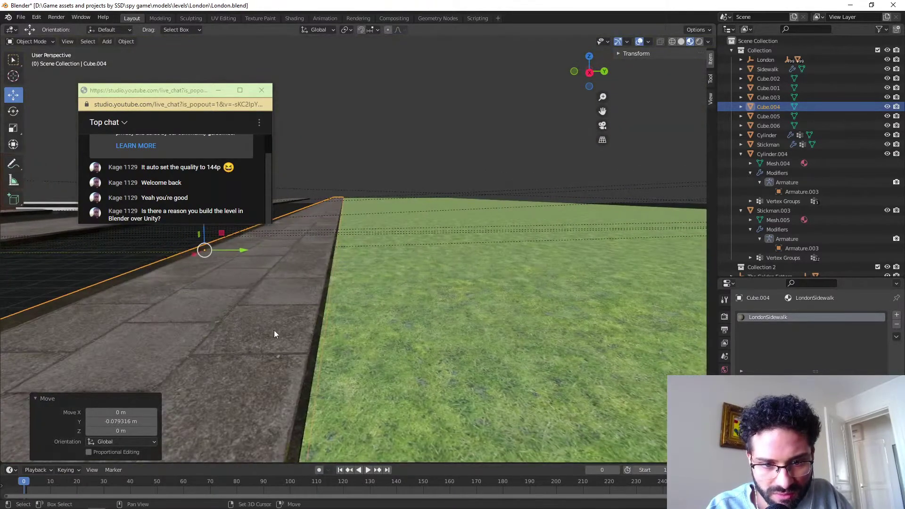
Add a 2 m cube with the 3D cursor placed where the sidewalk meets the lawn.
{"action": "middle_click_drag", "start_coordinate": [275, 334], "coordinate": [367, 343]}
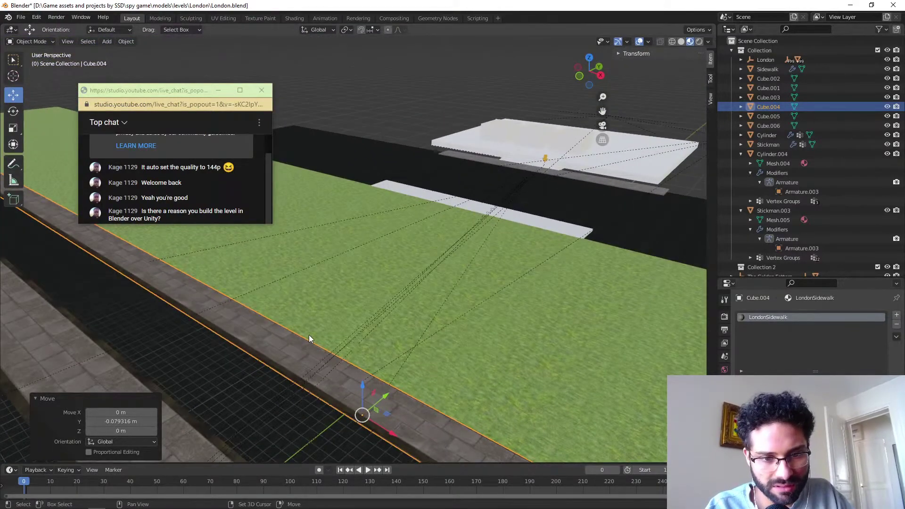
{"action": "left_click", "coordinate": [115, 44]}
{"action": "mouse_move", "coordinate": [126, 55]}
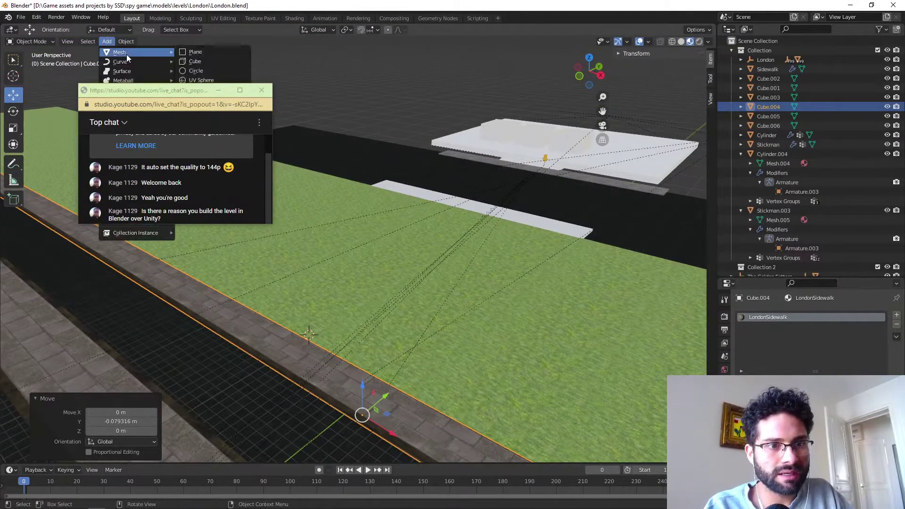
{"action": "left_click", "coordinate": [197, 61]}
{"action": "scroll", "coordinate": [286, 339], "scroll_direction": "up", "scroll_amount": 3}
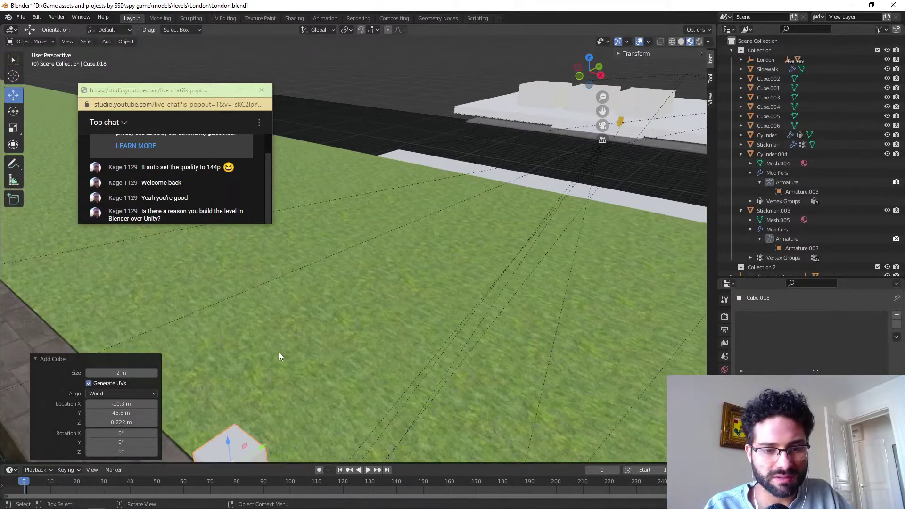
{"action": "middle_click_drag", "start_coordinate": [278, 352], "coordinate": [401, 263], "text": "shift"}
{"action": "scroll", "coordinate": [399, 261], "scroll_direction": "up", "scroll_amount": 5}
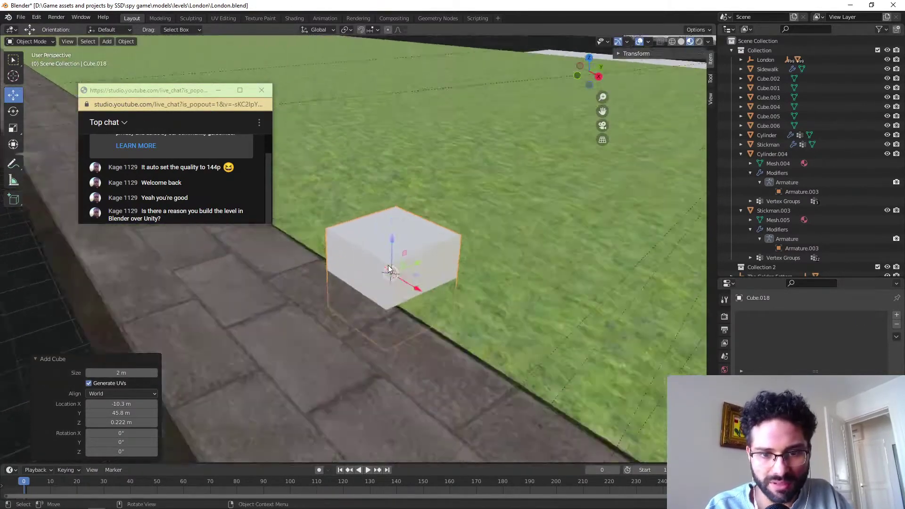
Move the new cube onto the lawn's edge with Y shifts of about 0.319 m and 0.041 m.
{"action": "left_click_drag", "start_coordinate": [415, 273], "coordinate": [429, 261]}
{"action": "middle_click_drag", "start_coordinate": [363, 281], "coordinate": [362, 272]}
{"action": "middle_click_drag", "start_coordinate": [332, 243], "coordinate": [329, 334], "text": "shift"}
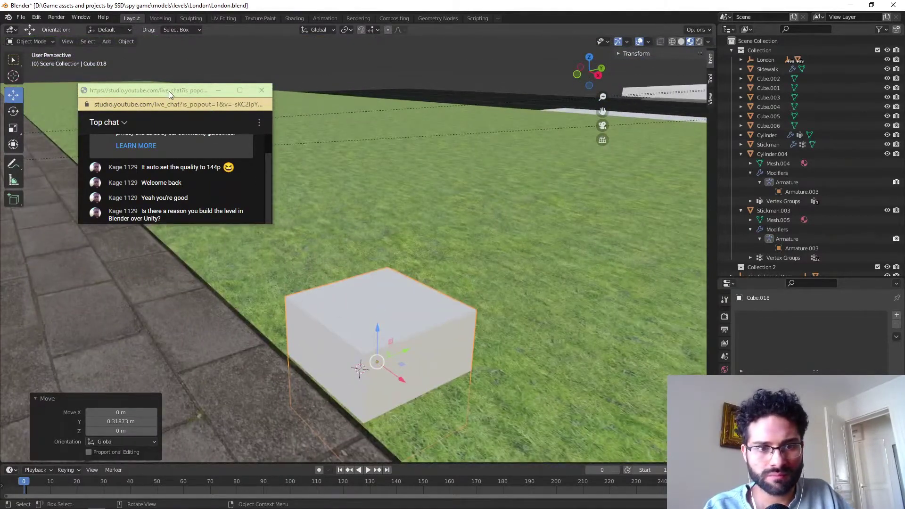
{"action": "left_click_drag", "start_coordinate": [169, 92], "coordinate": [564, 329]}
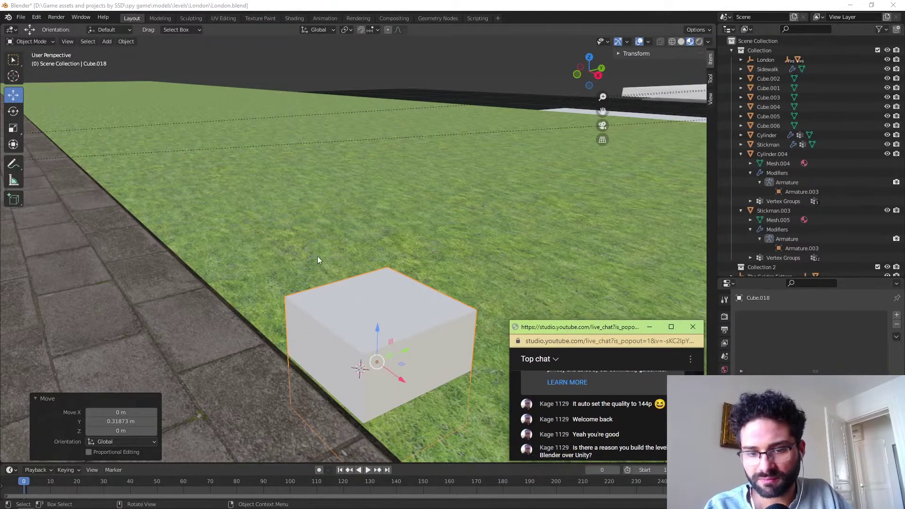
{"action": "middle_click_drag", "start_coordinate": [318, 259], "coordinate": [352, 294]}
{"action": "left_click_drag", "start_coordinate": [359, 262], "coordinate": [362, 260]}
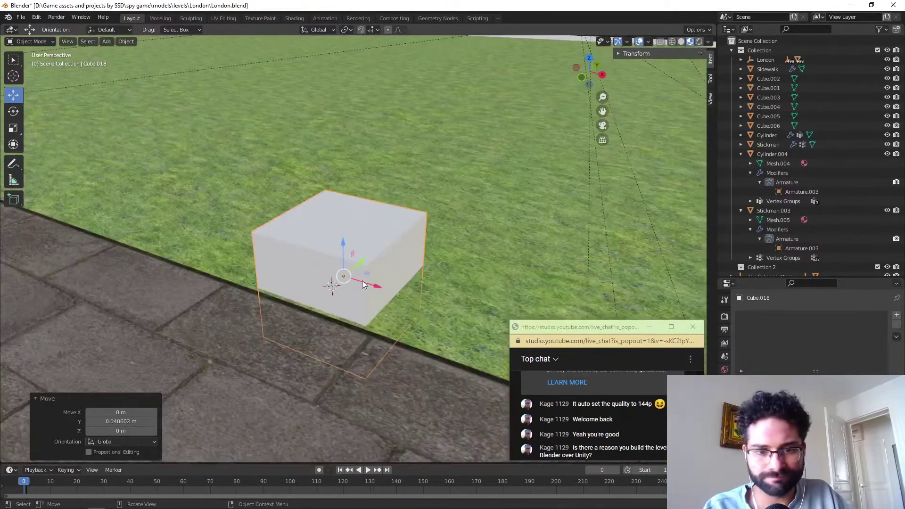
Reselect only the new cube at the lawn's edge and save the London file.
{"action": "left_click_drag", "start_coordinate": [304, 318], "coordinate": [397, 270]}
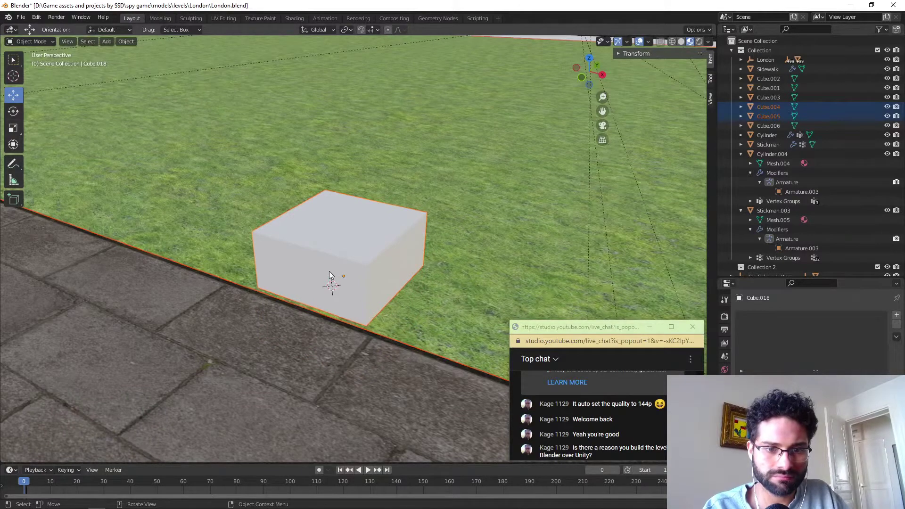
{"action": "left_click", "coordinate": [320, 251]}
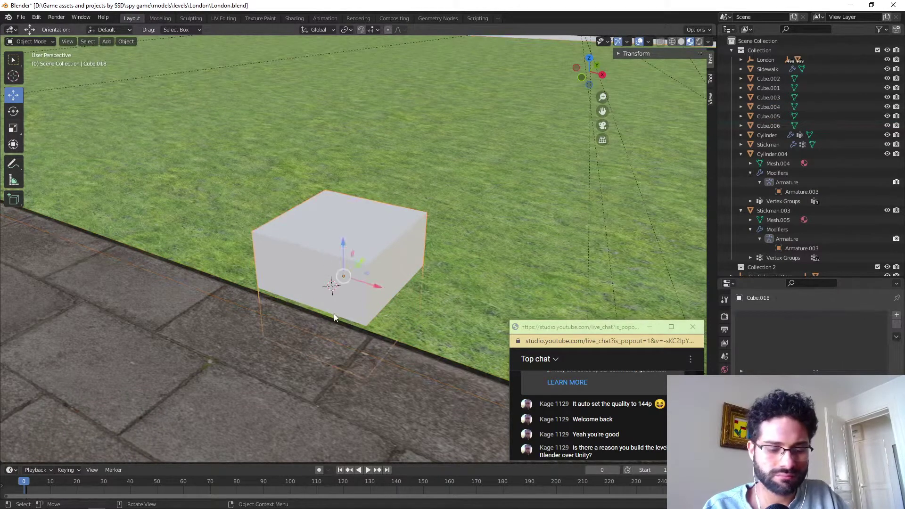
{"action": "key", "text": "ctrl+s"}
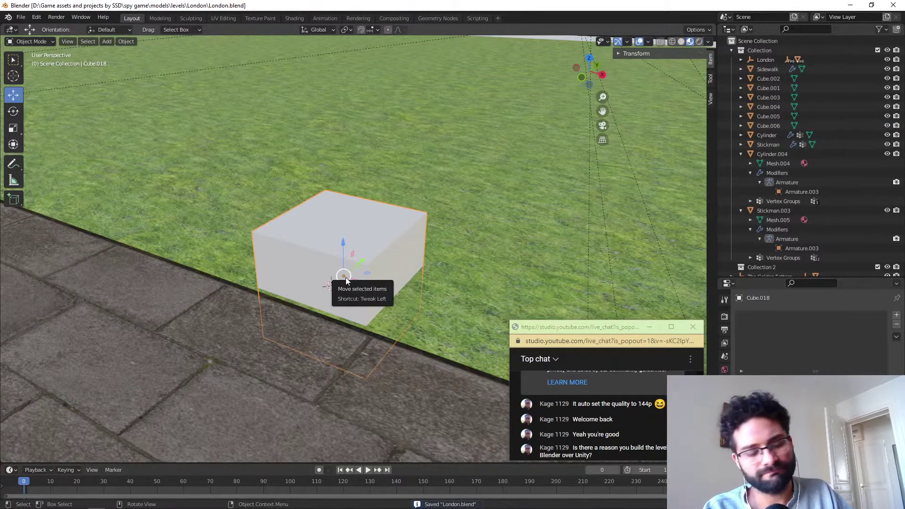
{"action": "left_click", "coordinate": [295, 316]}
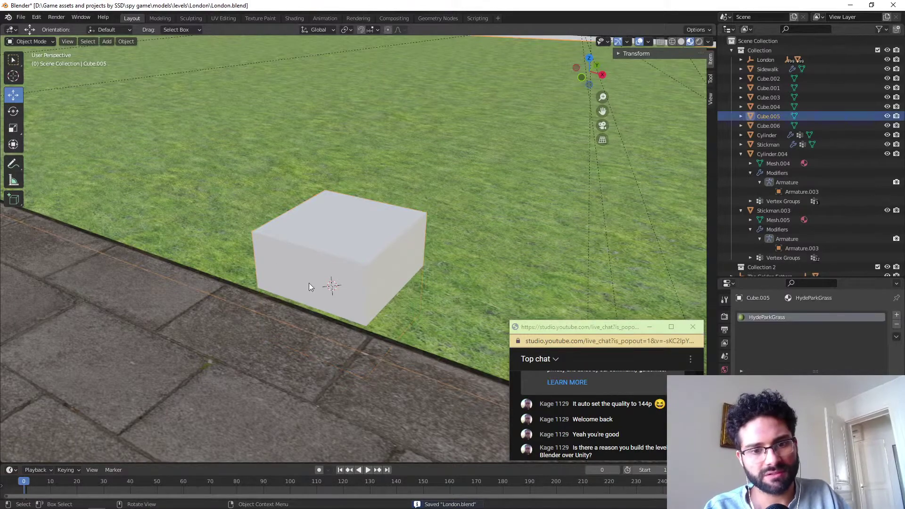
{"action": "left_click", "coordinate": [311, 263]}
Switch to Chrome and bring up the Hyde Park grand entrance reference photo.
{"action": "key", "text": "alt+Tab"}
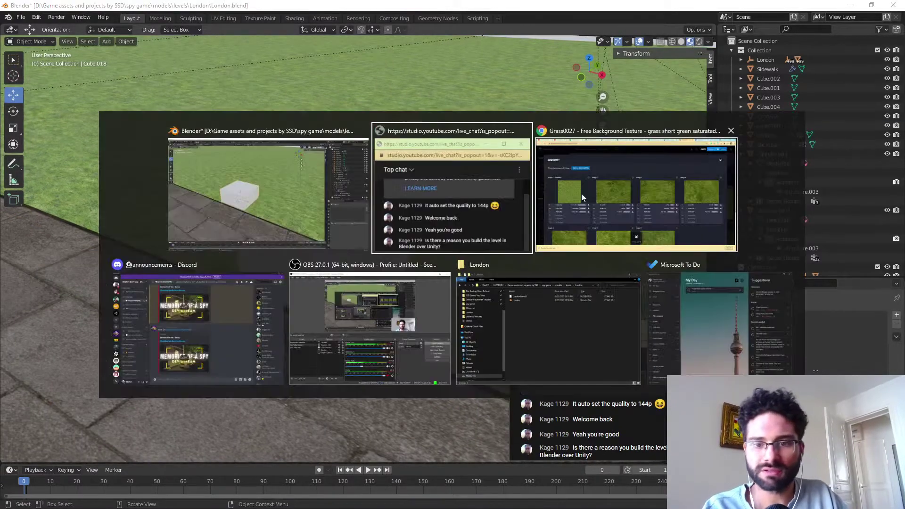
{"action": "left_click", "coordinate": [581, 194]}
{"action": "left_click", "coordinate": [439, 10]}
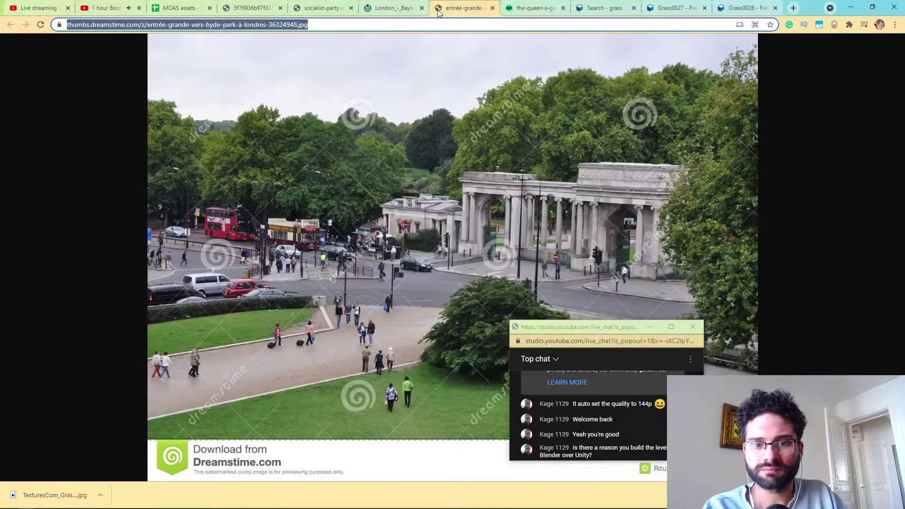
Look at the Bayswater Road reference photo of the Hyde Park fence and switch back to Blender.
{"action": "left_click", "coordinate": [409, 10]}
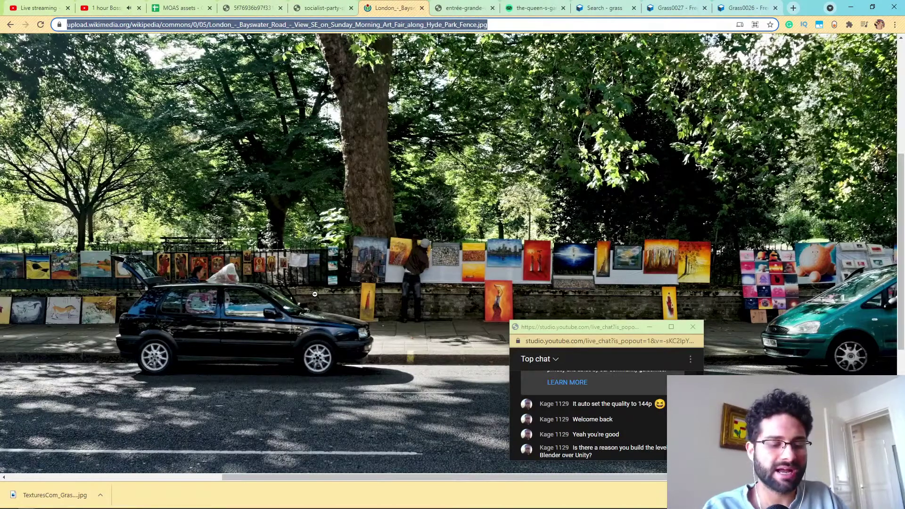
{"action": "key", "text": "alt+Tab"}
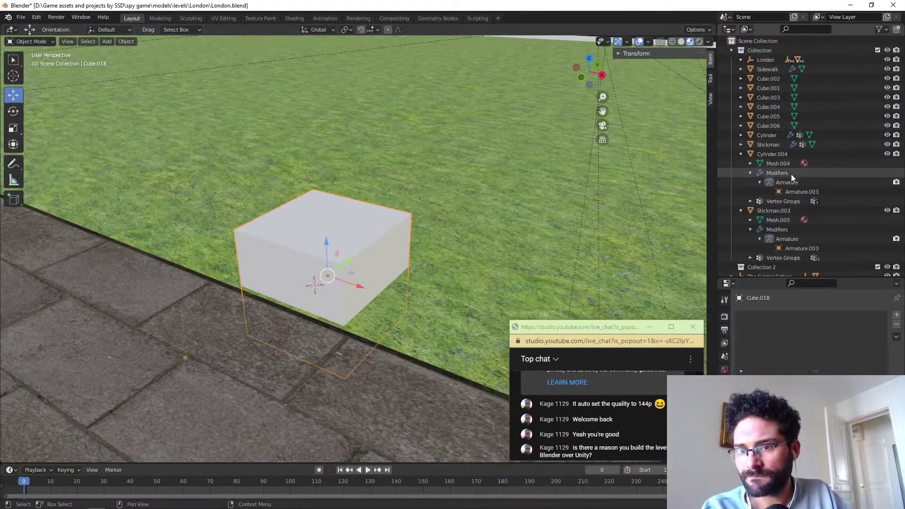
Collapse the Cylinder.004 and Stickman.003 hierarchies in the scene list, and select and frame the object named Armature.
{"action": "left_click", "coordinate": [741, 154]}
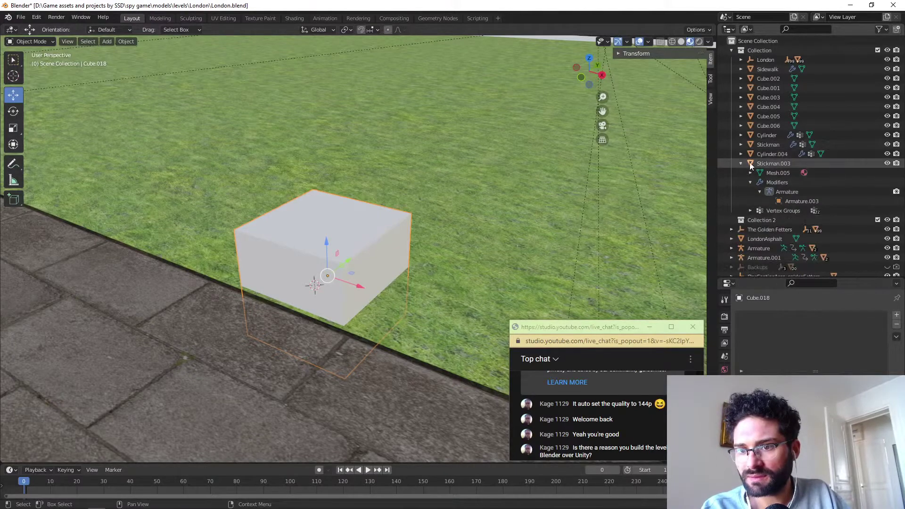
{"action": "left_click", "coordinate": [741, 163]}
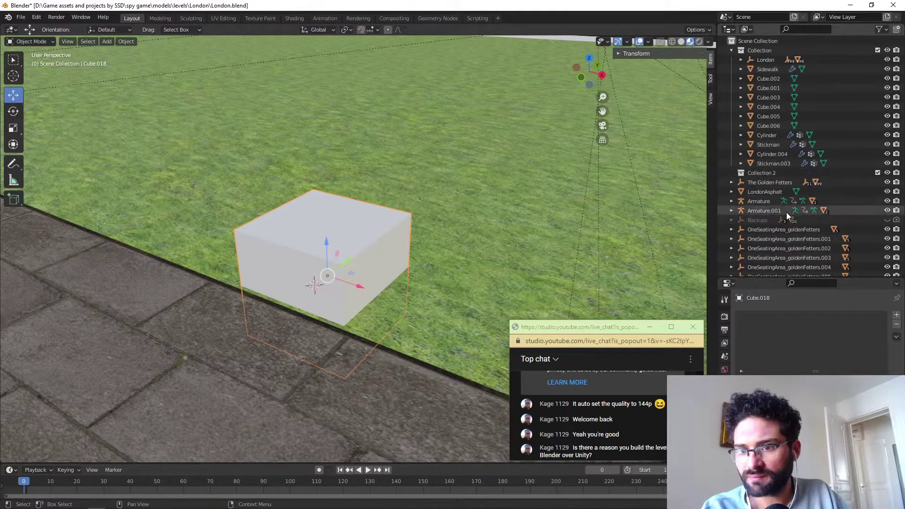
{"action": "scroll", "coordinate": [778, 219], "scroll_direction": "down", "scroll_amount": 7}
{"action": "scroll", "coordinate": [800, 217], "scroll_direction": "down", "scroll_amount": 2}
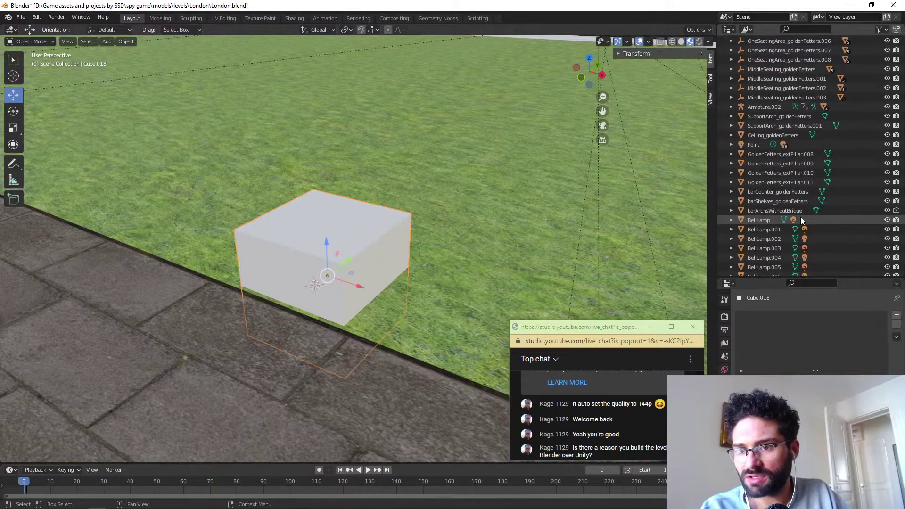
{"action": "scroll", "coordinate": [801, 217], "scroll_direction": "up", "scroll_amount": 4}
{"action": "scroll", "coordinate": [793, 197], "scroll_direction": "up", "scroll_amount": 2}
{"action": "left_click", "coordinate": [760, 126]}
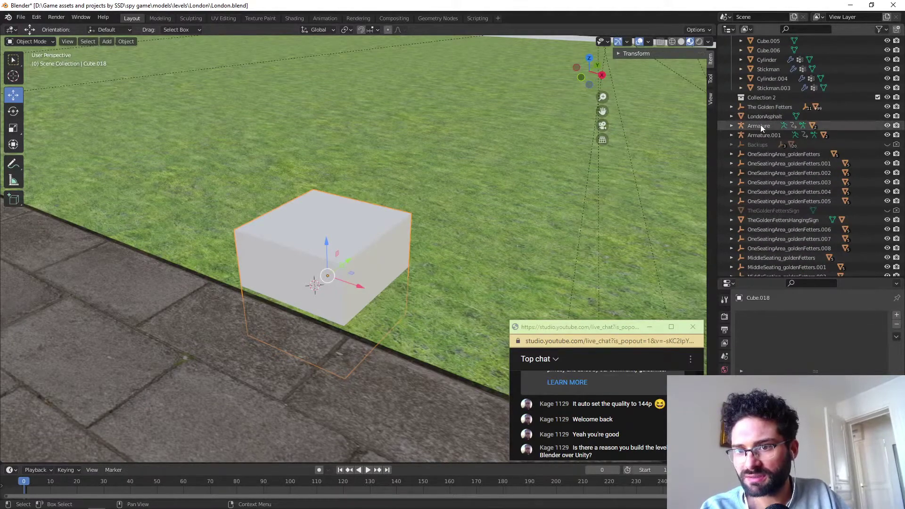
{"action": "key", "text": "KP_Decimal"}
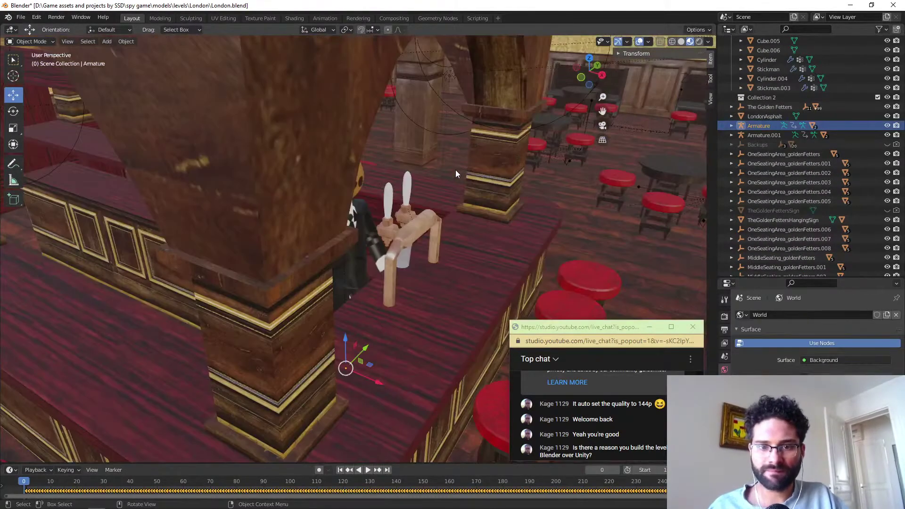
Try a linked duplicate of the Armature alone placed near the cube on the lawn's edge, and undo it.
{"action": "scroll", "coordinate": [439, 200], "scroll_direction": "down", "scroll_amount": 5}
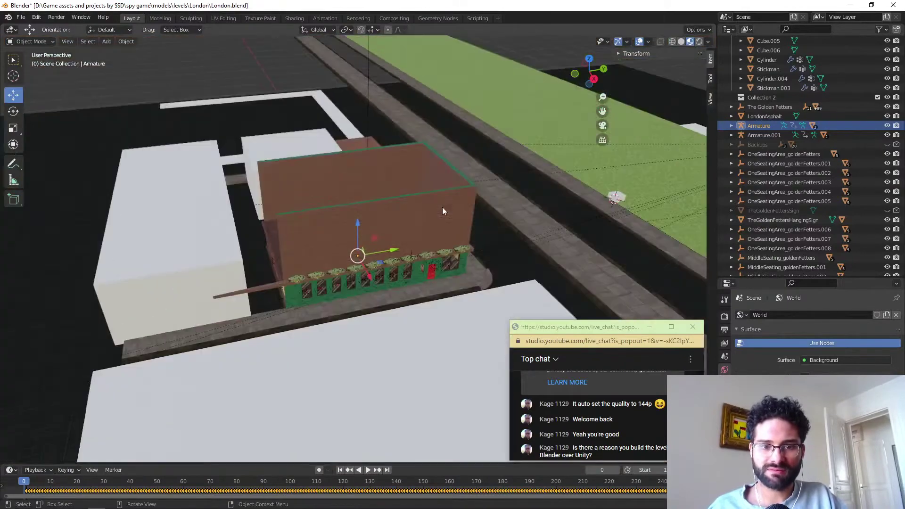
{"action": "middle_click_drag", "start_coordinate": [443, 211], "coordinate": [319, 244], "text": "shift"}
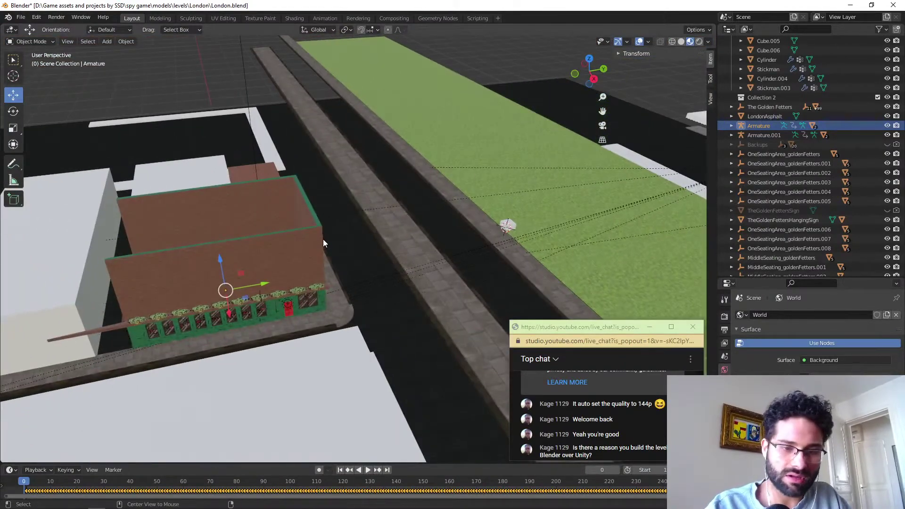
{"action": "key", "text": "shift+d"}
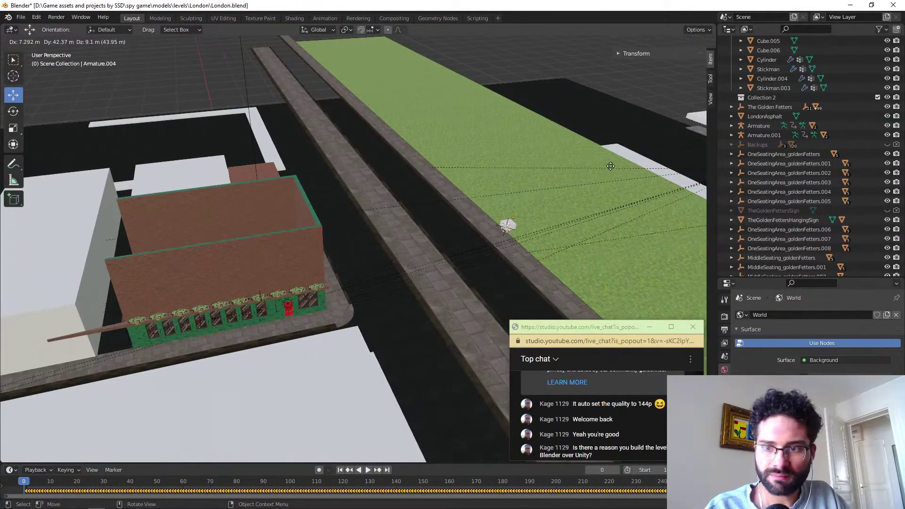
{"action": "left_click", "coordinate": [610, 166]}
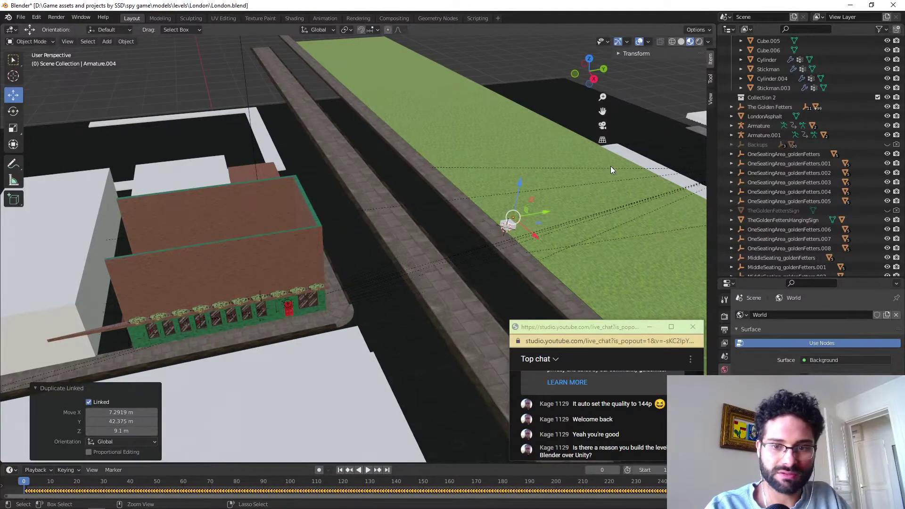
{"action": "key", "text": "ctrl+z"}
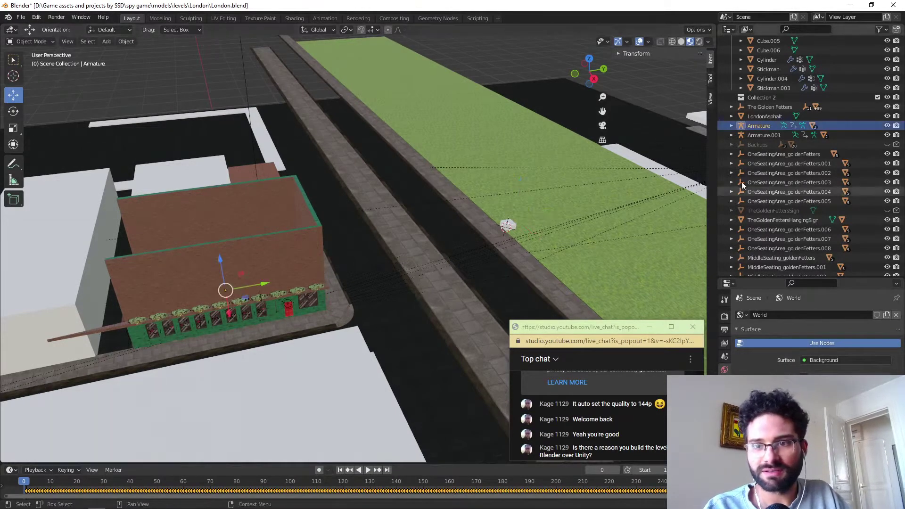
Select the Armature's whole hierarchy and place a linked duplicate beside the lawn cube, offset about -5.218 m in X and 47.957 m in Y.
{"action": "right_click", "coordinate": [761, 130]}
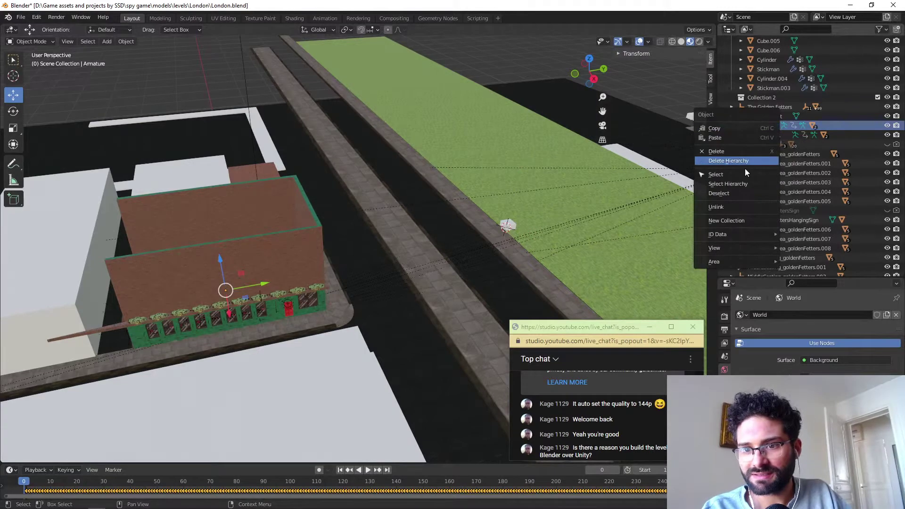
{"action": "left_click", "coordinate": [744, 184]}
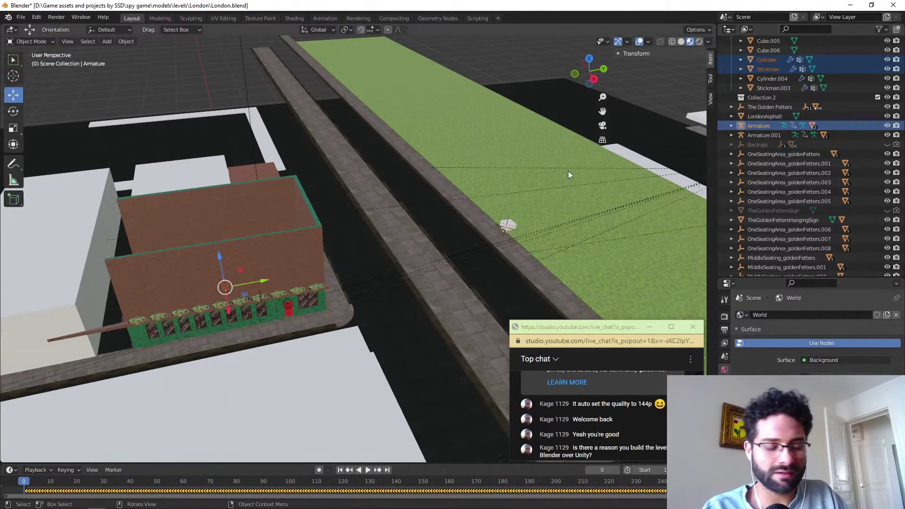
{"action": "key", "text": "shift+d"}
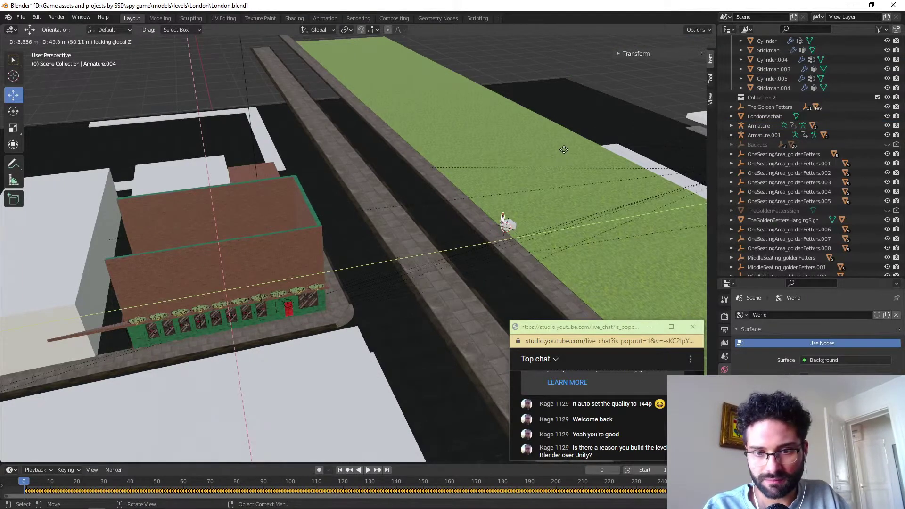
{"action": "left_click", "coordinate": [435, 185]}
Settle the duplicated character onto the sidewalk with Z moves of about -0.349 m and 0.035 m.
{"action": "key", "text": "KP_Decimal"}
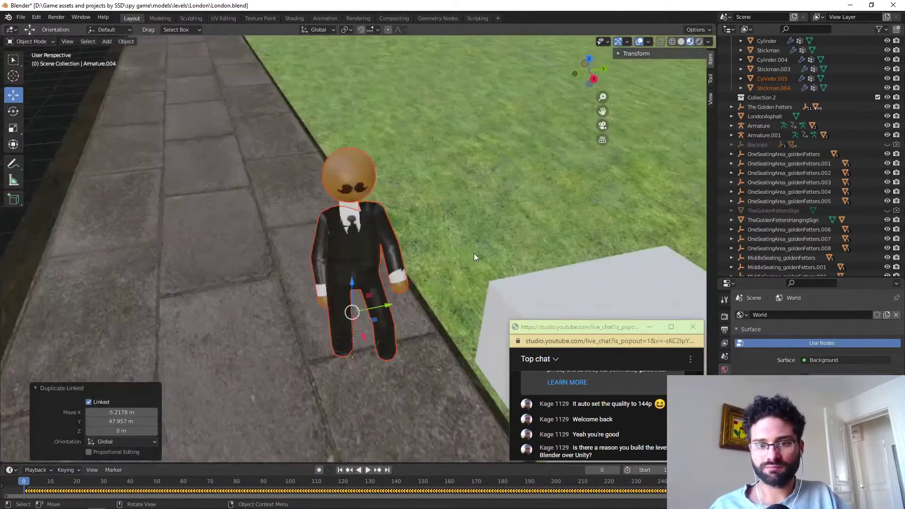
{"action": "middle_click_drag", "start_coordinate": [474, 253], "coordinate": [417, 265]}
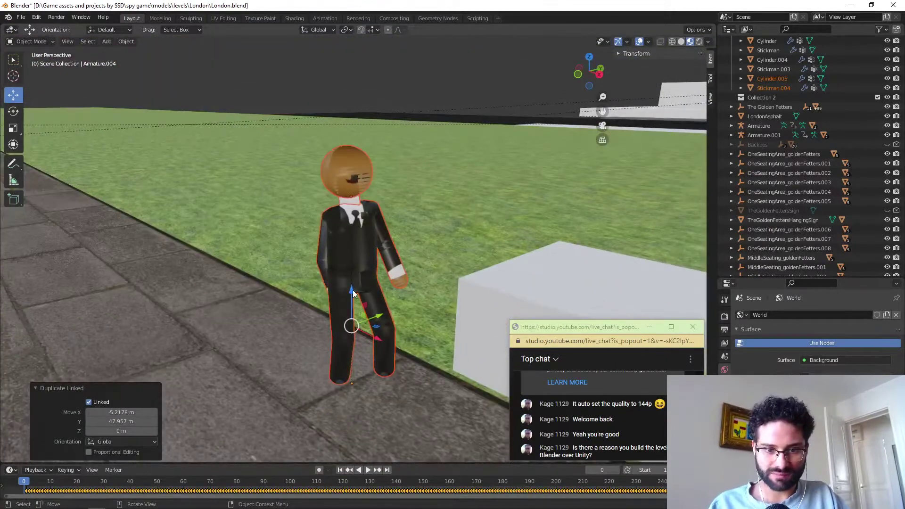
{"action": "key", "text": "g"}
{"action": "key", "text": "z"}
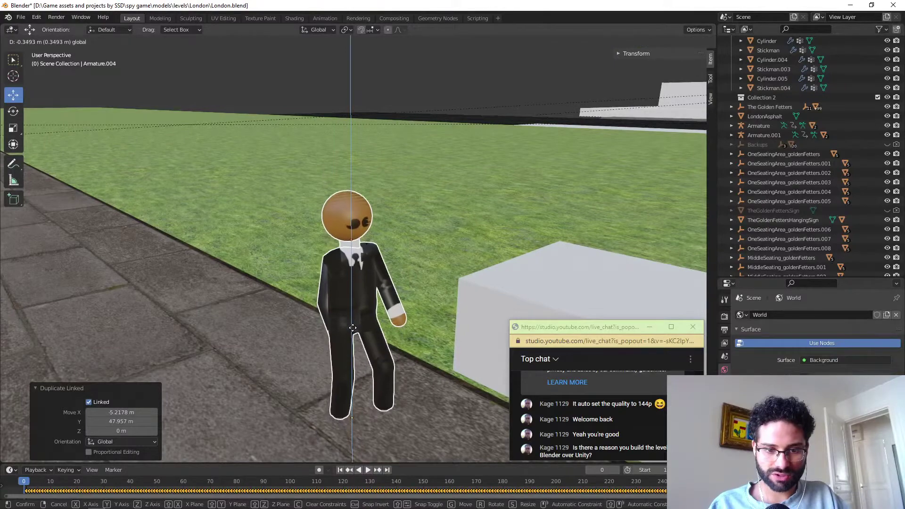
{"action": "left_click", "coordinate": [353, 328]}
{"action": "mouse_move", "coordinate": [340, 341]}
{"action": "middle_mouse_down"}
{"action": "mouse_move", "coordinate": [327, 367]}
{"action": "mouse_move", "coordinate": [354, 357]}
{"action": "mouse_move", "coordinate": [353, 344]}
{"action": "middle_mouse_up"}
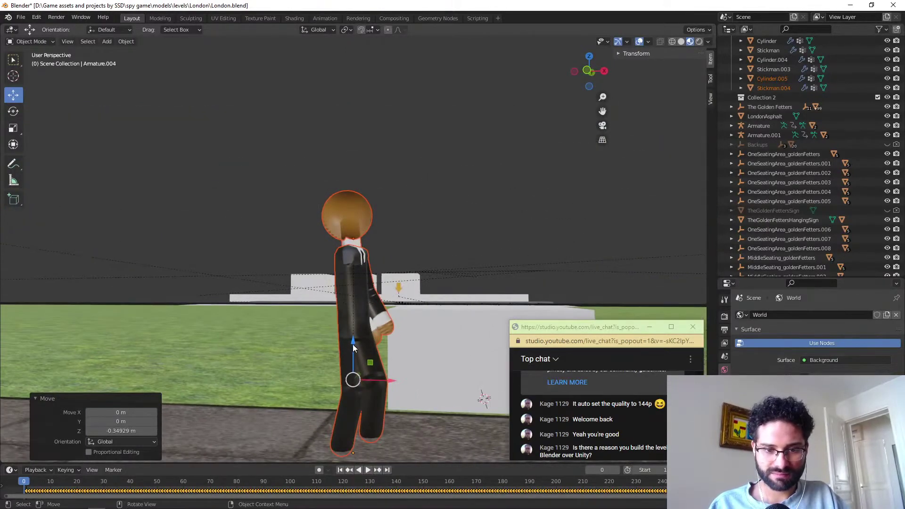
{"action": "key", "text": "g"}
{"action": "key", "text": "z"}
{"action": "left_click", "coordinate": [352, 333]}
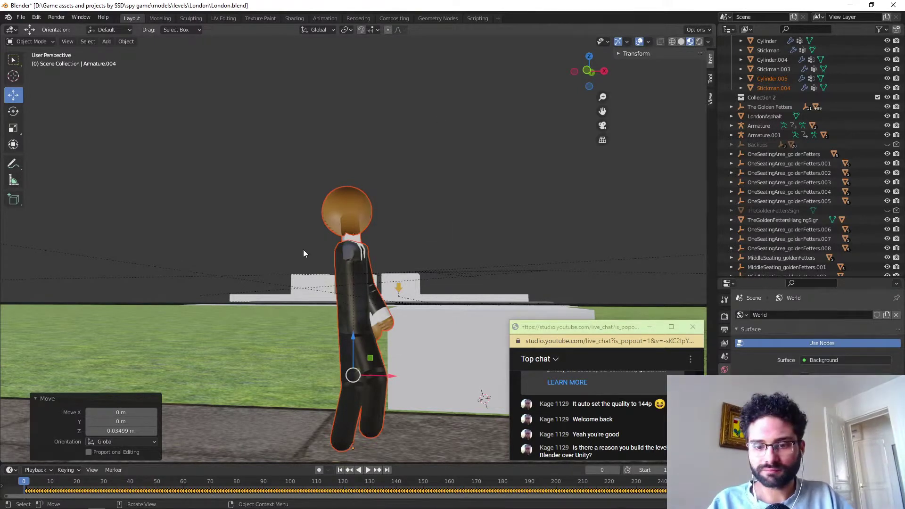
Switch to Chrome to check the live stream's analytics in YouTube Studio, and return to Blender.
{"action": "key", "text": "alt+Tab"}
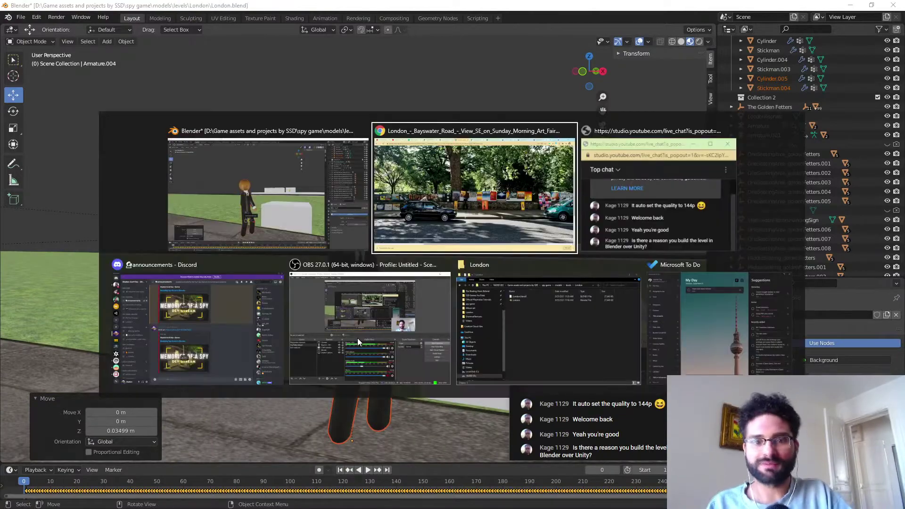
{"action": "left_click", "coordinate": [43, 4]}
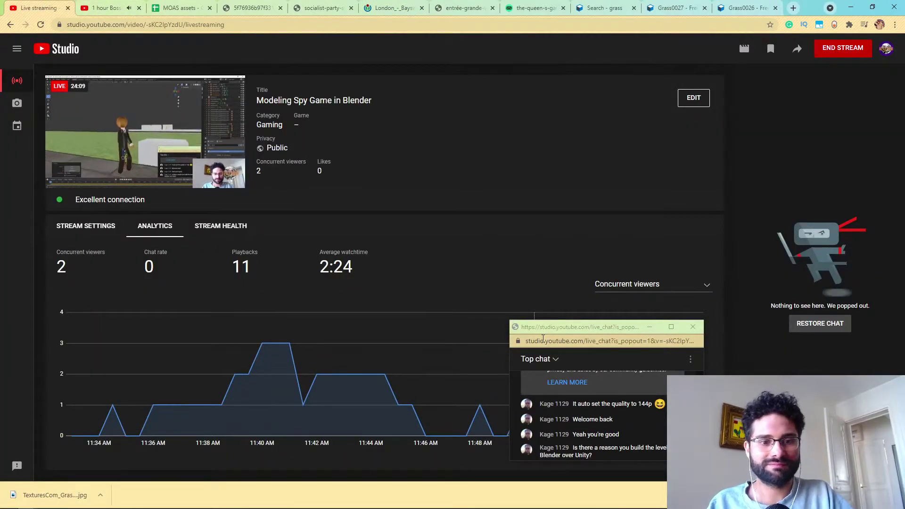
{"action": "key", "text": "alt+Tab"}
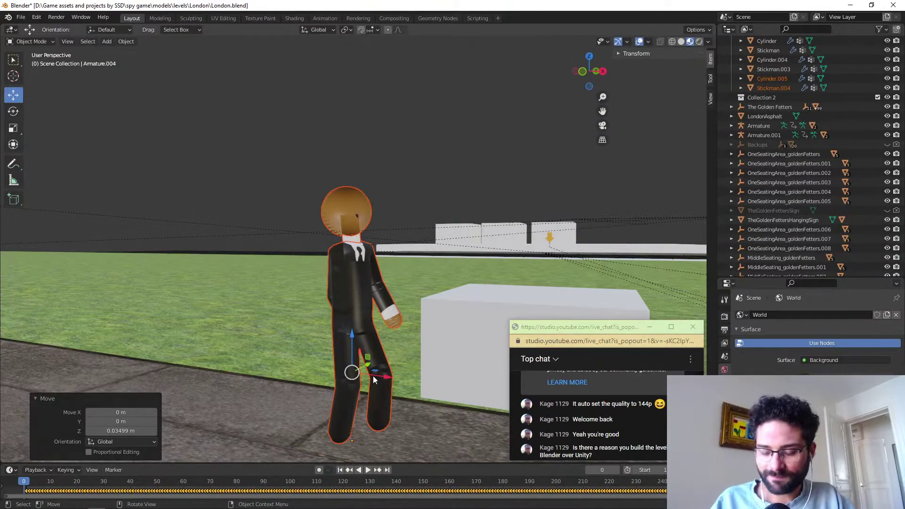
Select the cube on the lawn's edge and raise its entire mesh about 0.977 m in Z in Edit Mode.
{"action": "middle_click_drag", "start_coordinate": [425, 308], "coordinate": [384, 341]}
{"action": "left_click", "coordinate": [398, 311]}
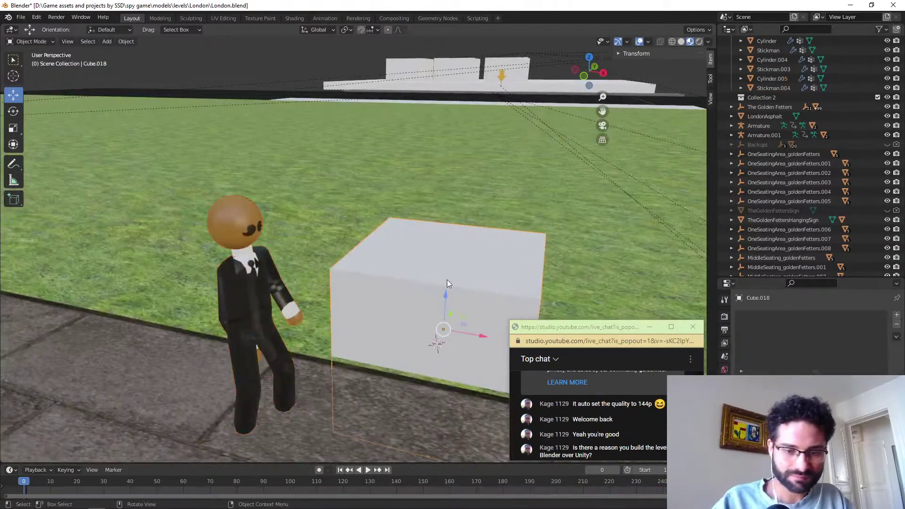
{"action": "key", "text": "Tab"}
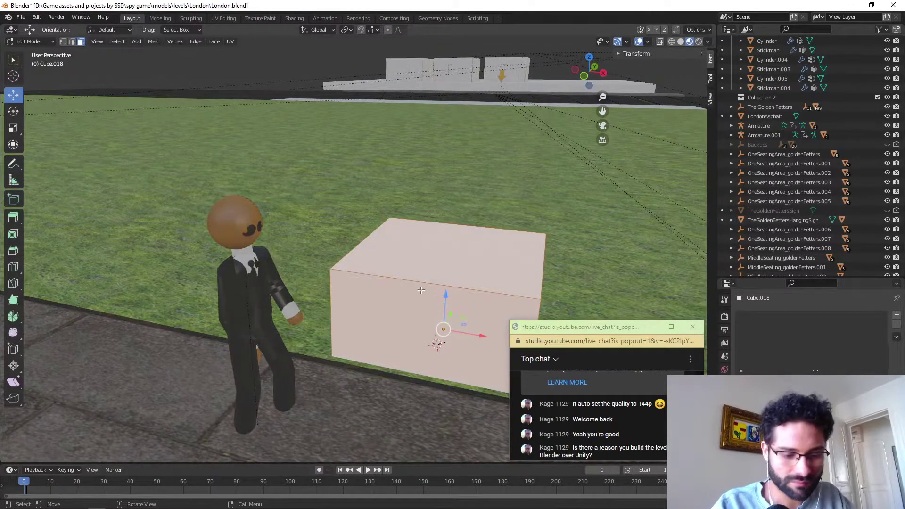
{"action": "left_click_drag", "start_coordinate": [445, 293], "coordinate": [445, 213]}
Lower the cube's top face about 1.23 m and adjust it back up by about 0.043 m, using the character for scale.
{"action": "middle_click_drag", "start_coordinate": [445, 213], "coordinate": [387, 257]}
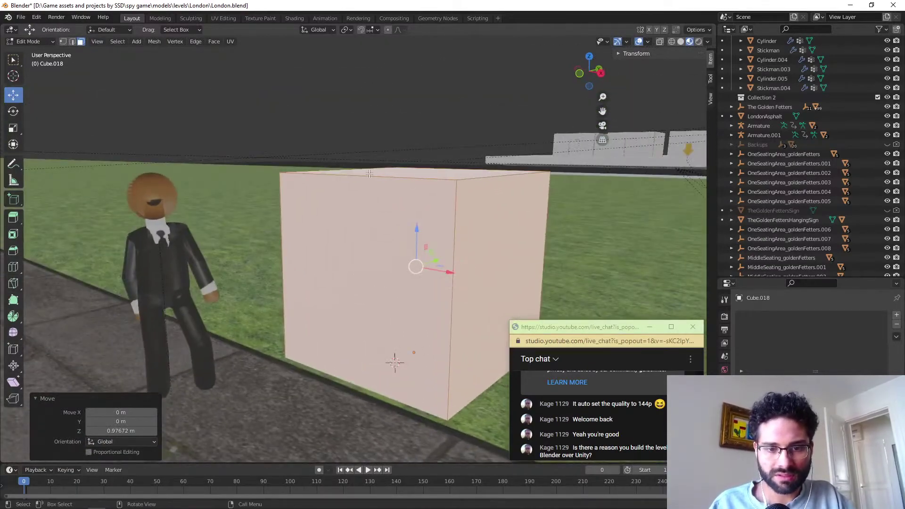
{"action": "left_click", "coordinate": [412, 174]}
{"action": "left_click_drag", "start_coordinate": [421, 136], "coordinate": [419, 226]}
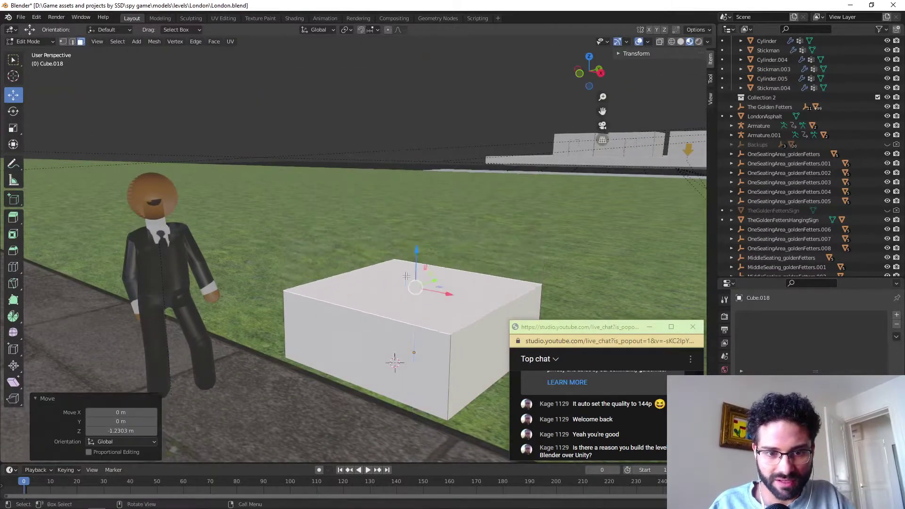
{"action": "middle_click_drag", "start_coordinate": [419, 227], "coordinate": [363, 214]}
{"action": "left_click_drag", "start_coordinate": [380, 203], "coordinate": [378, 196]}
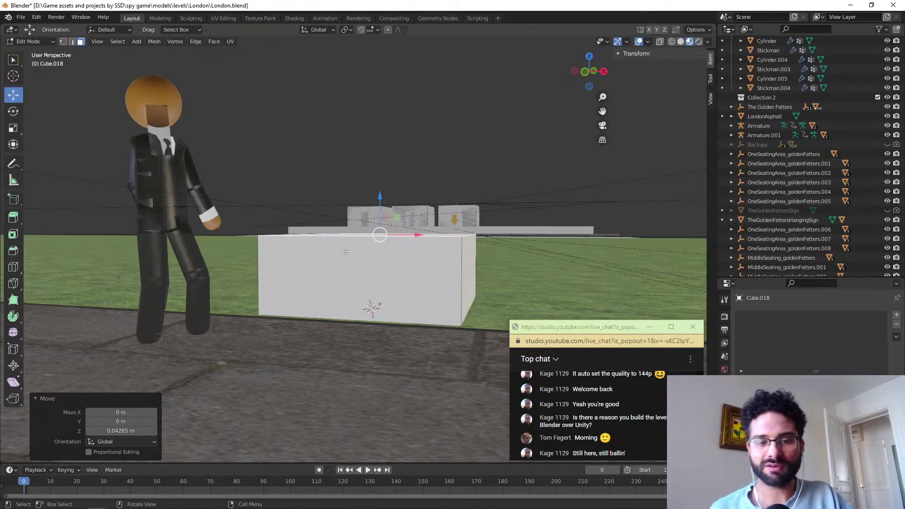
Narrow the block by moving its lawn-side face about -1.334 m along Y toward the sidewalk.
{"action": "middle_click_drag", "start_coordinate": [349, 262], "coordinate": [358, 278]}
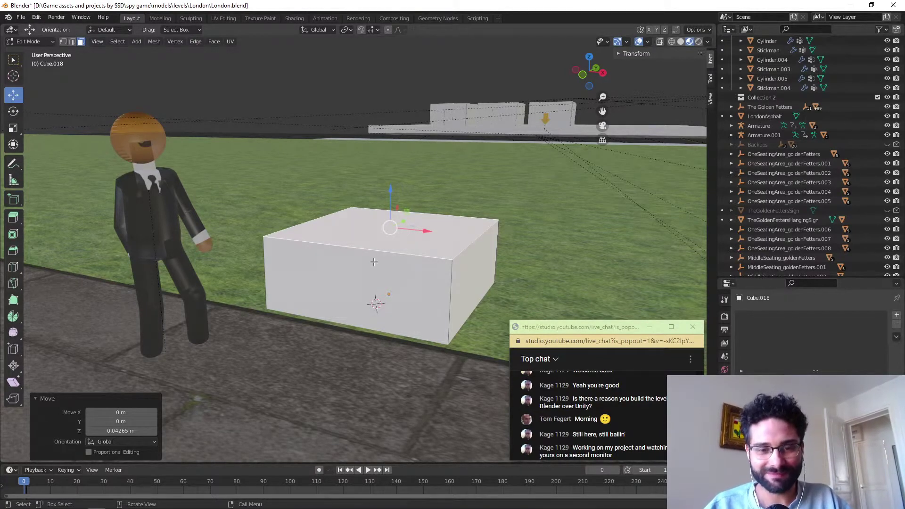
{"action": "middle_click_drag", "start_coordinate": [379, 296], "coordinate": [347, 256]}
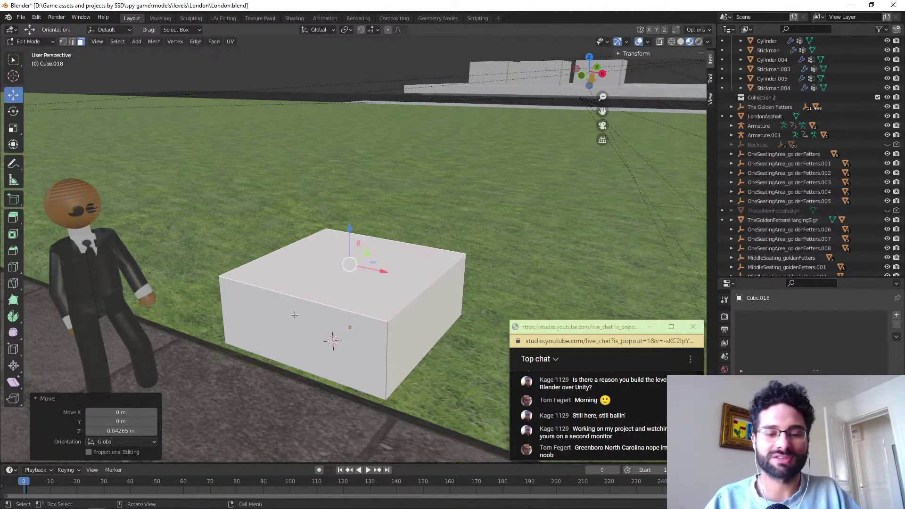
{"action": "middle_click_drag", "start_coordinate": [316, 318], "coordinate": [443, 359]}
{"action": "left_click_drag", "start_coordinate": [454, 344], "coordinate": [321, 345]}
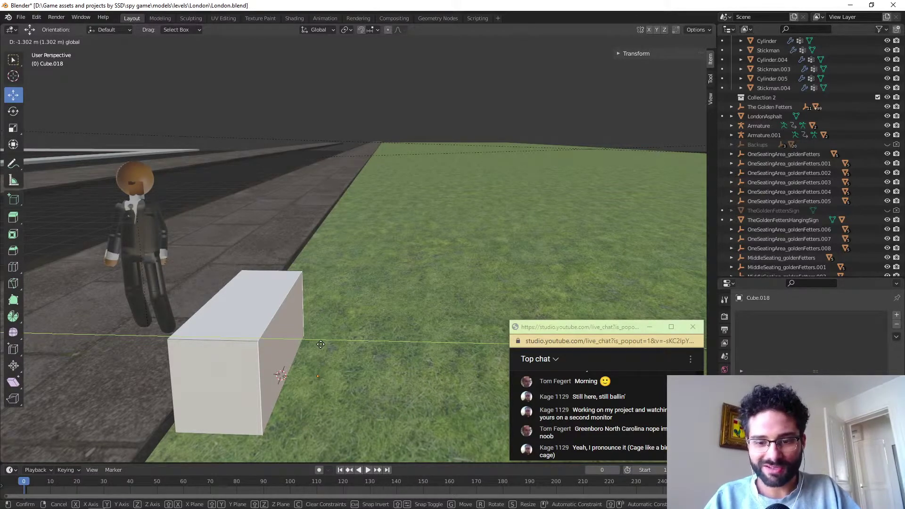
{"action": "left_click_drag", "start_coordinate": [320, 344], "coordinate": [317, 345]}
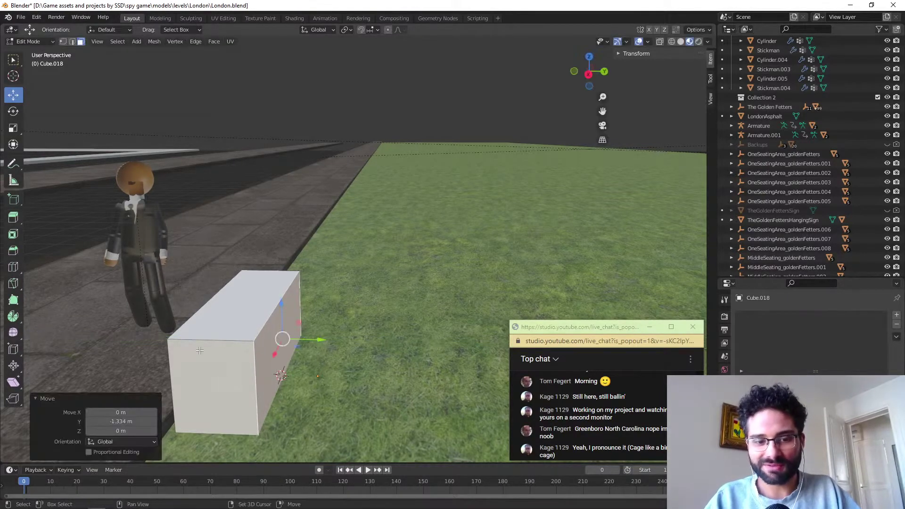
Inspect the low block beside the character from several sides and select its end face.
{"action": "middle_click_drag", "start_coordinate": [225, 341], "coordinate": [285, 312]}
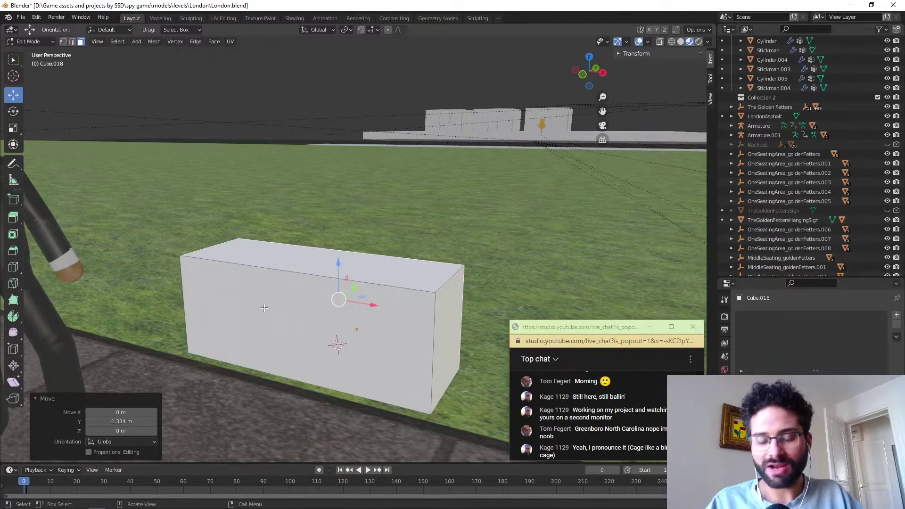
{"action": "middle_click_drag", "start_coordinate": [242, 295], "coordinate": [331, 300]}
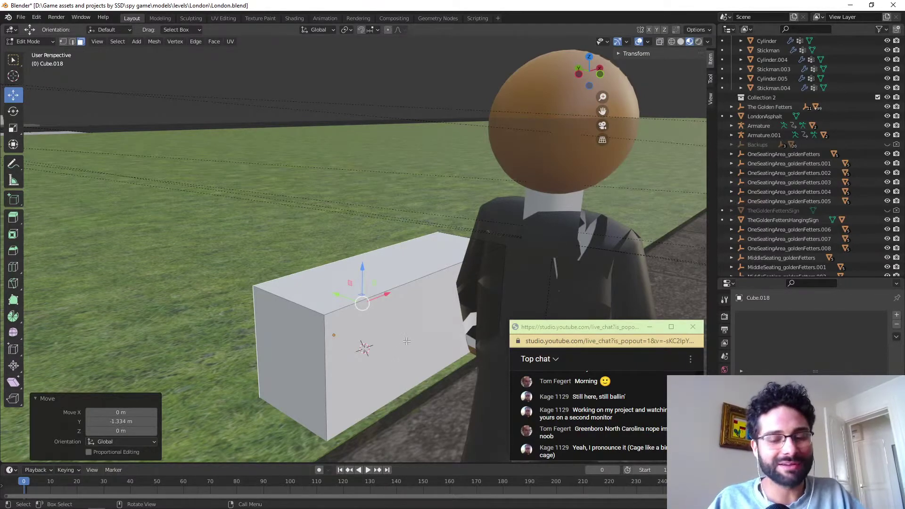
{"action": "middle_click_drag", "start_coordinate": [371, 316], "coordinate": [396, 321]}
{"action": "left_click", "coordinate": [396, 321]}
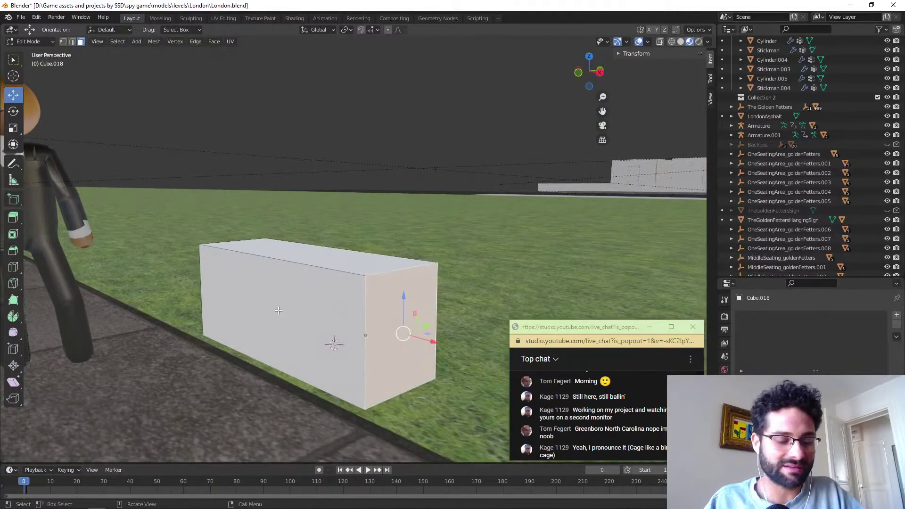
Switch to Chrome and compare the Bayswater Road fence photo with the mossy stone search results on textures.com.
{"action": "key", "text": "alt+Tab"}
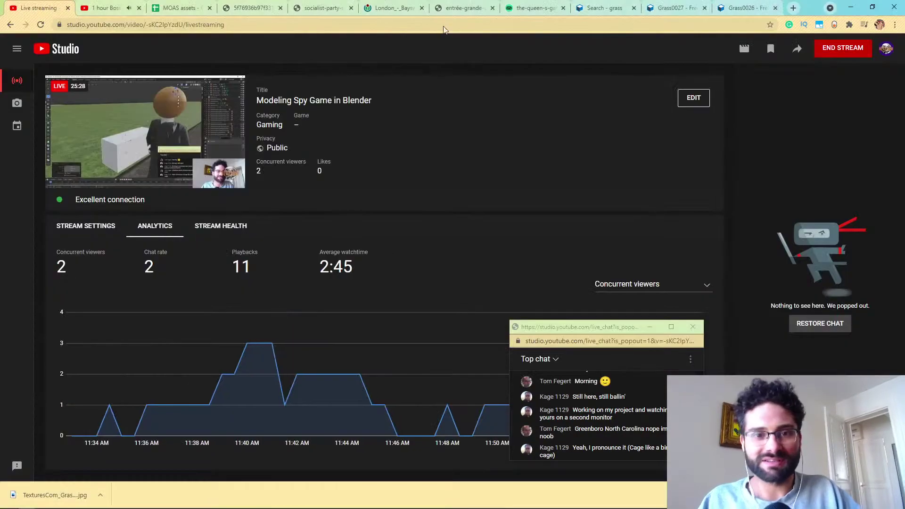
{"action": "left_click", "coordinate": [485, 6]}
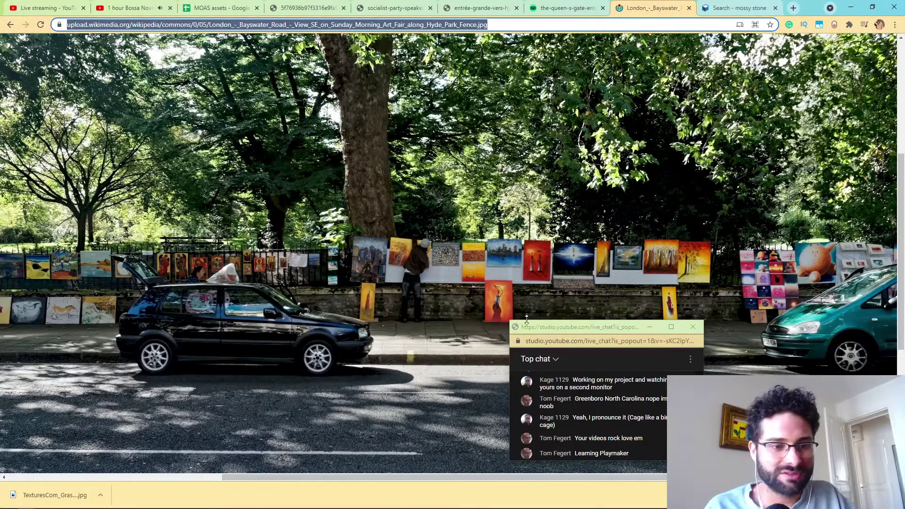
{"action": "left_click", "coordinate": [723, 6]}
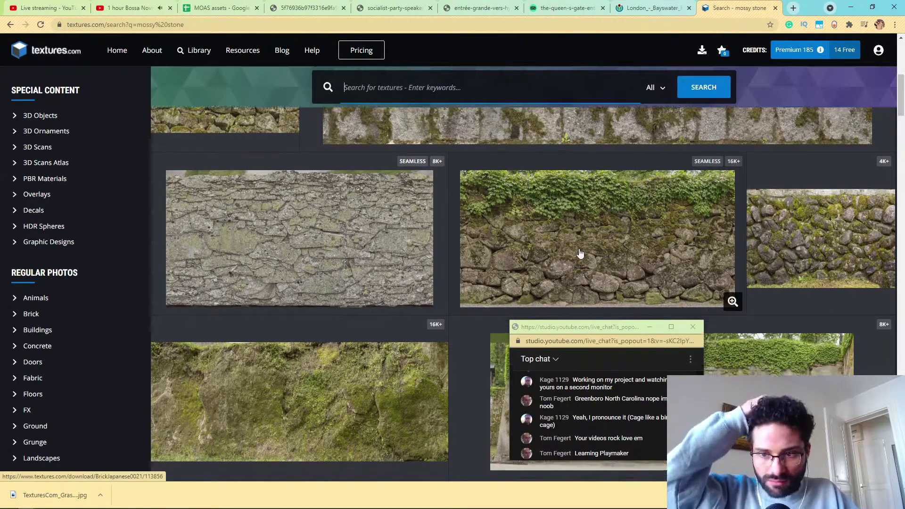
{"action": "scroll", "coordinate": [613, 222], "scroll_direction": "down", "scroll_amount": 1}
{"action": "left_click", "coordinate": [669, 7]}
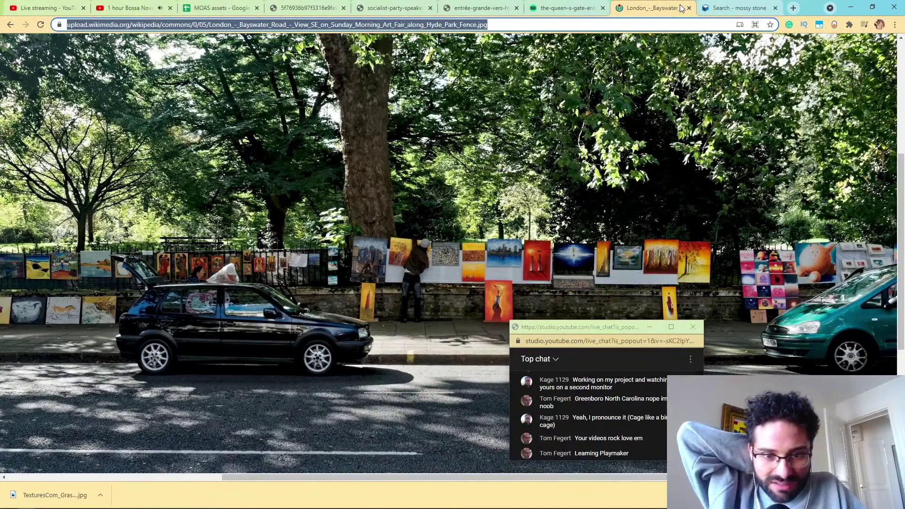
{"action": "left_click", "coordinate": [759, 4]}
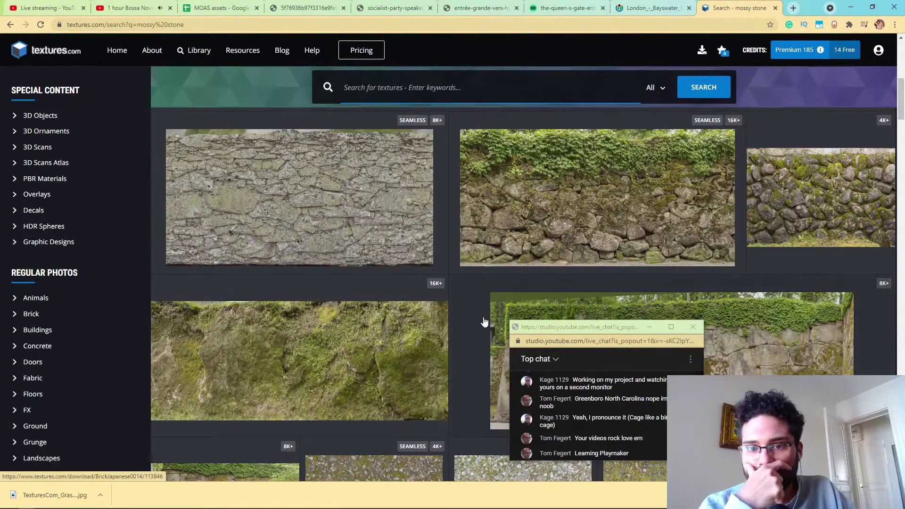
Look through the mossy stone results for a texture suited to the park's boundary wall.
{"action": "scroll", "coordinate": [347, 319], "scroll_direction": "down", "scroll_amount": 7}
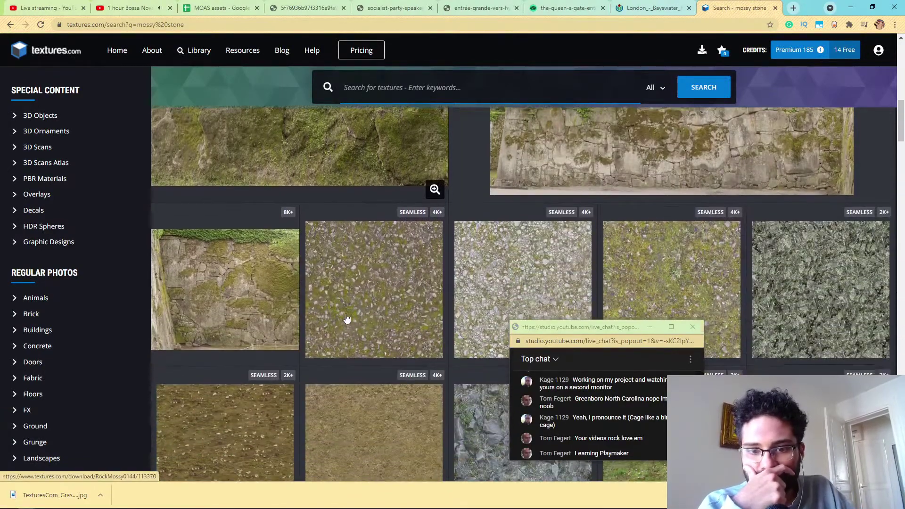
{"action": "scroll", "coordinate": [346, 320], "scroll_direction": "down", "scroll_amount": 6}
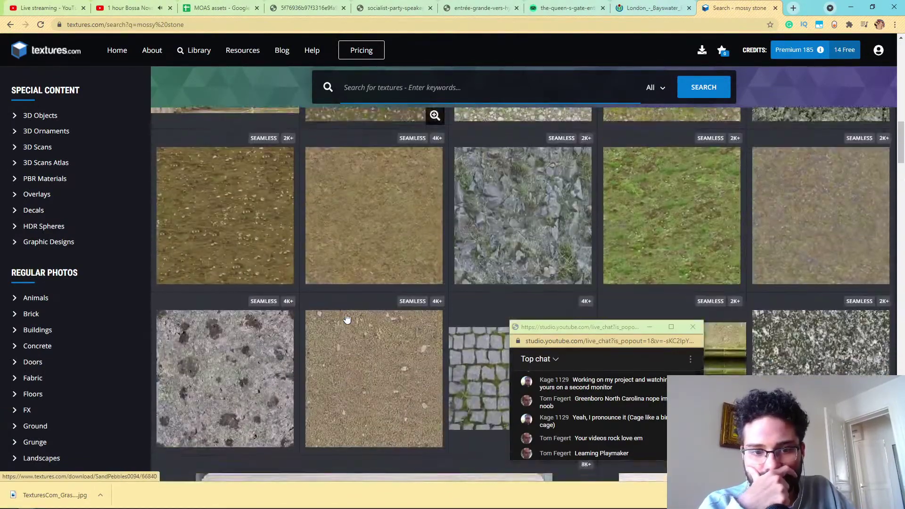
{"action": "scroll", "coordinate": [347, 319], "scroll_direction": "down", "scroll_amount": 6}
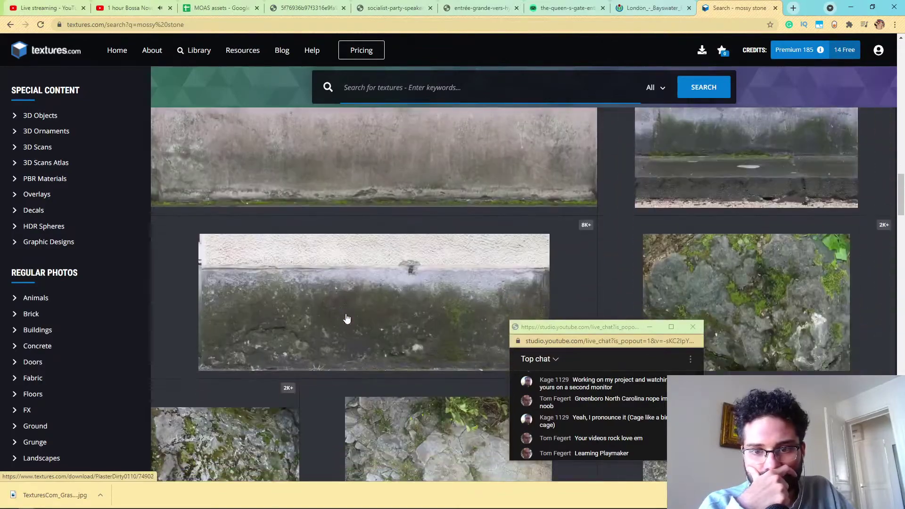
{"action": "scroll", "coordinate": [346, 319], "scroll_direction": "down", "scroll_amount": 6}
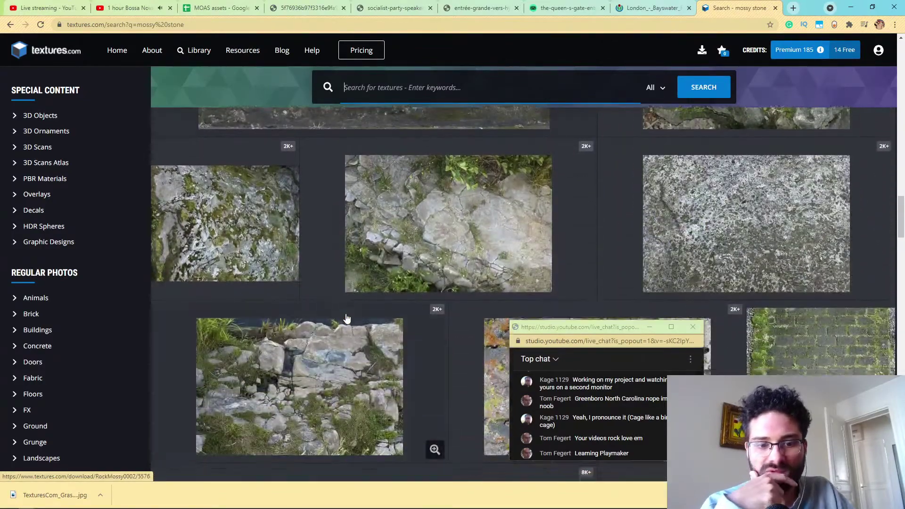
{"action": "scroll", "coordinate": [346, 319], "scroll_direction": "down", "scroll_amount": 6}
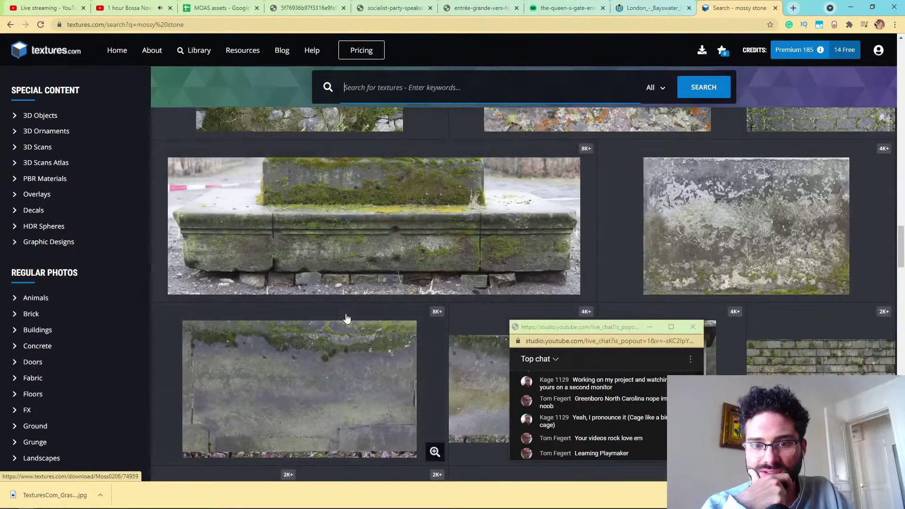
{"action": "scroll", "coordinate": [346, 319], "scroll_direction": "down", "scroll_amount": 5}
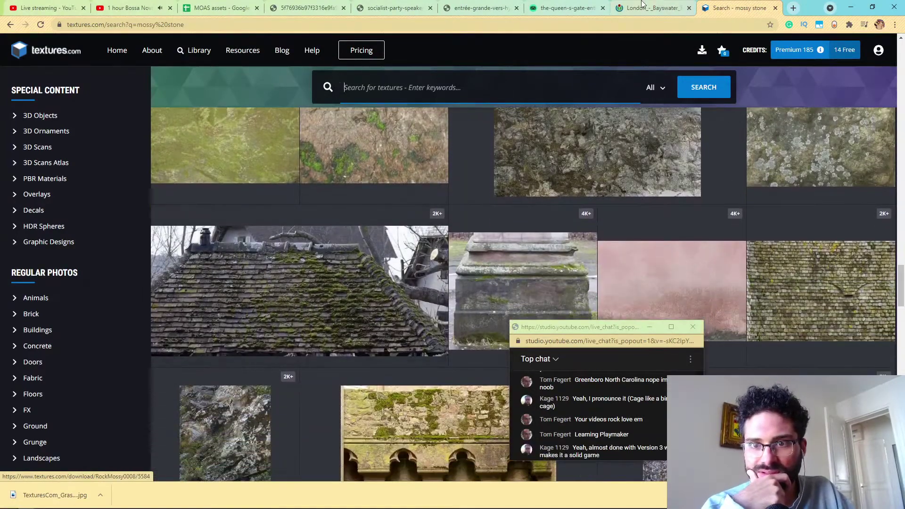
Examine the low brick wall and its coping in the Bayswater Road photo, enlarged to 300%.
{"action": "left_click", "coordinate": [659, 5]}
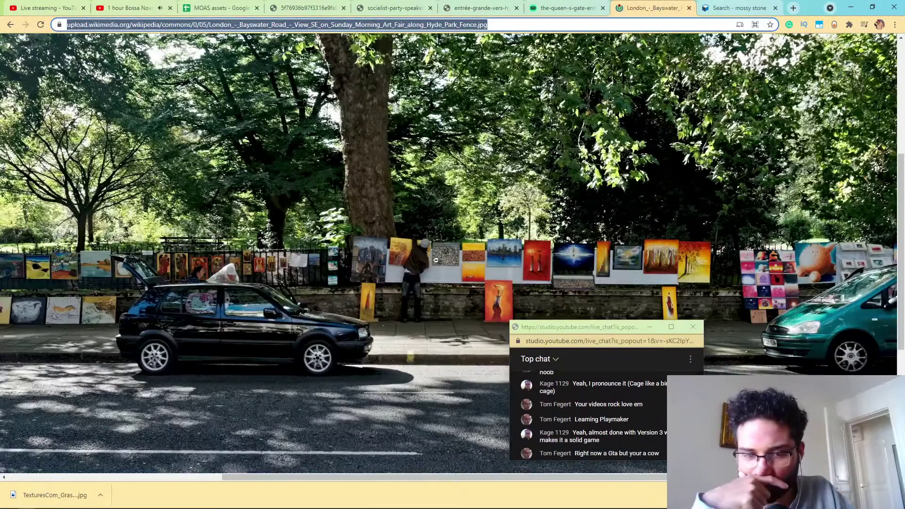
{"action": "scroll", "coordinate": [401, 306], "scroll_direction": "up", "scroll_amount": 5, "text": "ctrl"}
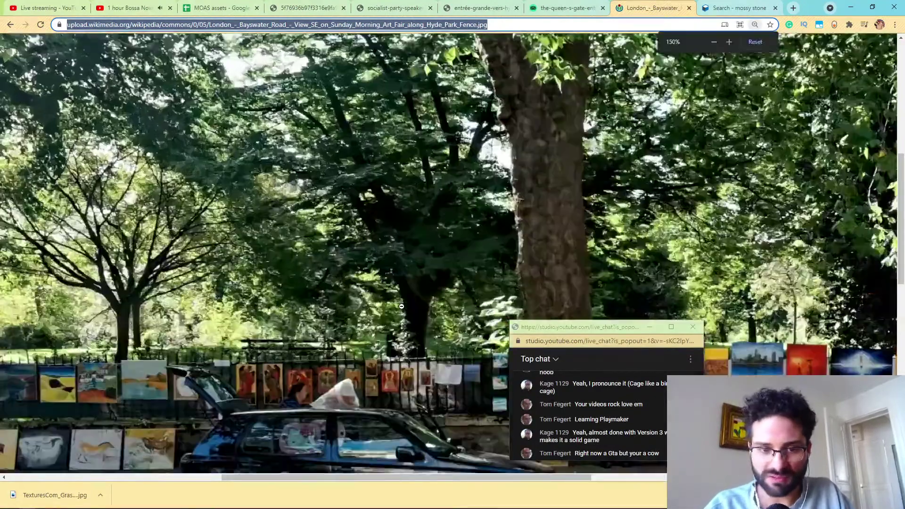
{"action": "scroll", "coordinate": [382, 308], "scroll_direction": "down", "scroll_amount": 3}
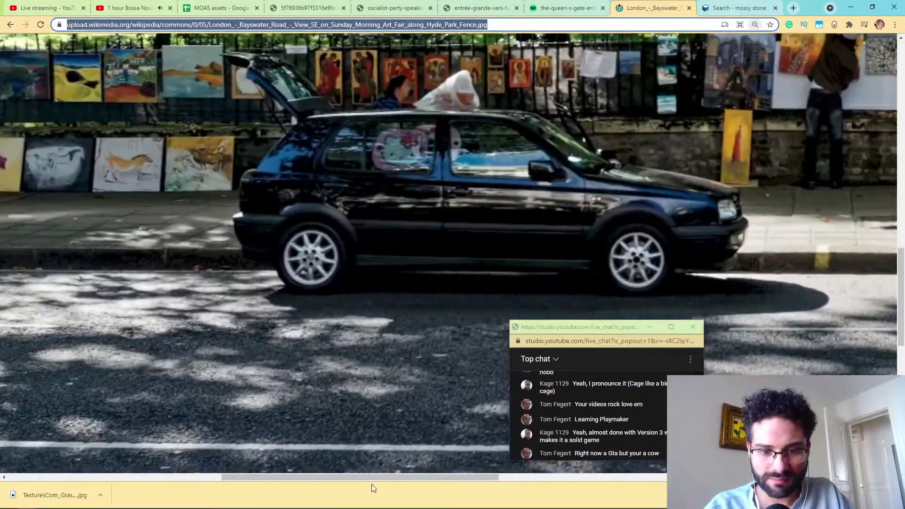
{"action": "left_click_drag", "start_coordinate": [366, 476], "coordinate": [599, 445]}
{"action": "scroll", "coordinate": [444, 308], "scroll_direction": "up", "scroll_amount": 2}
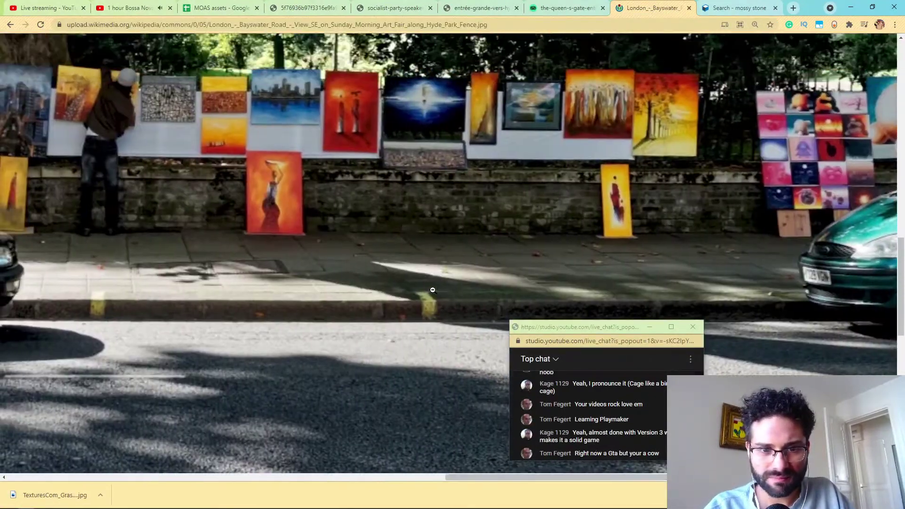
{"action": "scroll", "coordinate": [418, 317], "scroll_direction": "up", "scroll_amount": 2, "text": "ctrl"}
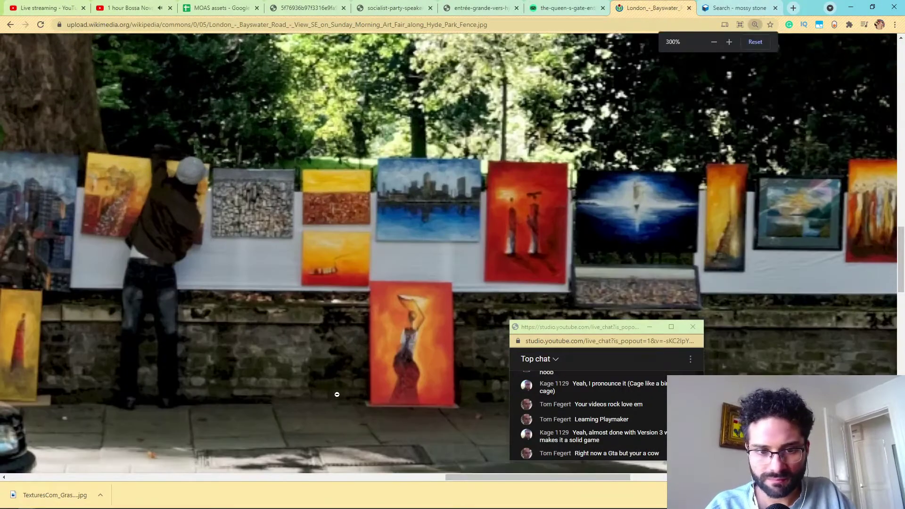
{"action": "left_click_drag", "start_coordinate": [453, 476], "coordinate": [533, 476]}
{"action": "scroll", "coordinate": [339, 361], "scroll_direction": "down", "scroll_amount": 3}
{"action": "scroll", "coordinate": [339, 361], "scroll_direction": "down", "scroll_amount": 1}
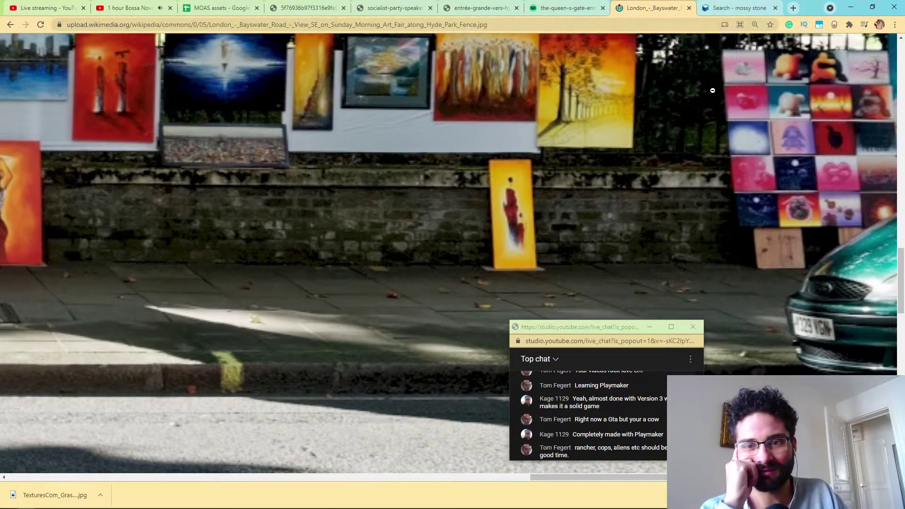
Look through the remaining mossy stone results down to the end of the page for matching wall textures.
{"action": "left_click", "coordinate": [746, 6]}
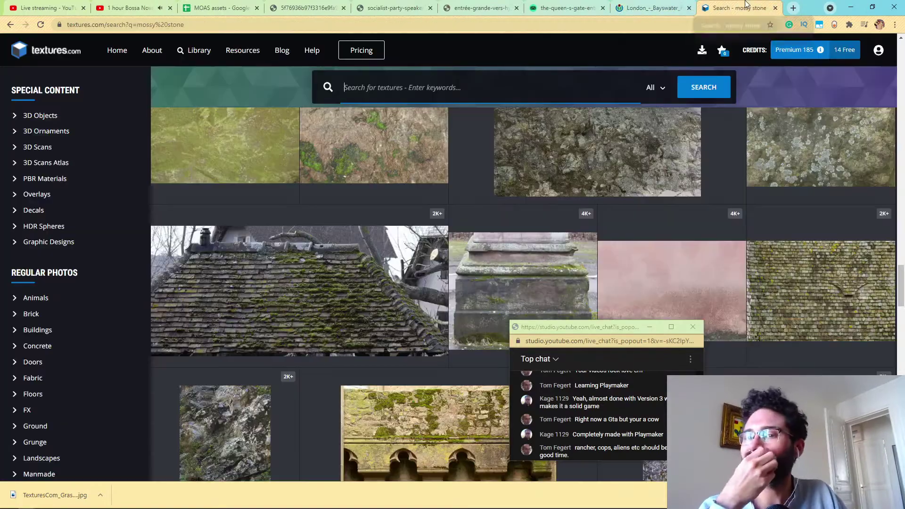
{"action": "scroll", "coordinate": [368, 267], "scroll_direction": "down", "scroll_amount": 4}
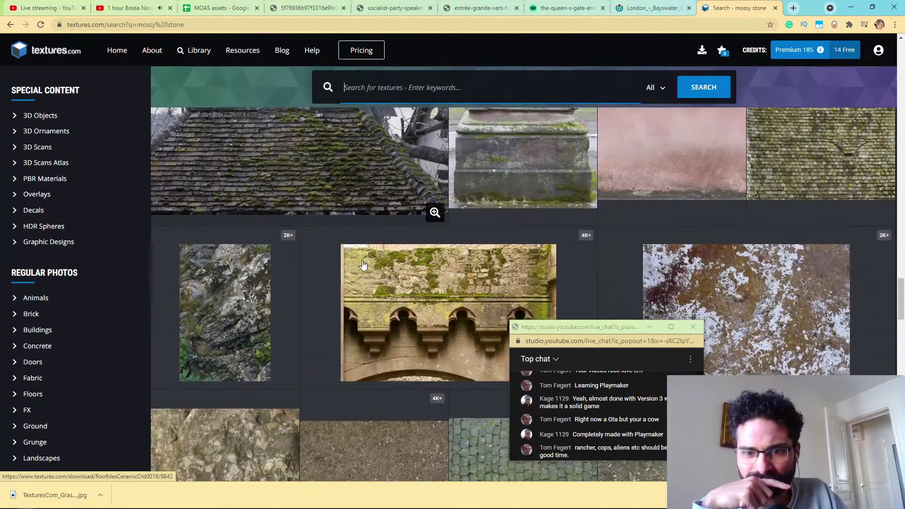
{"action": "scroll", "coordinate": [271, 317], "scroll_direction": "down", "scroll_amount": 9}
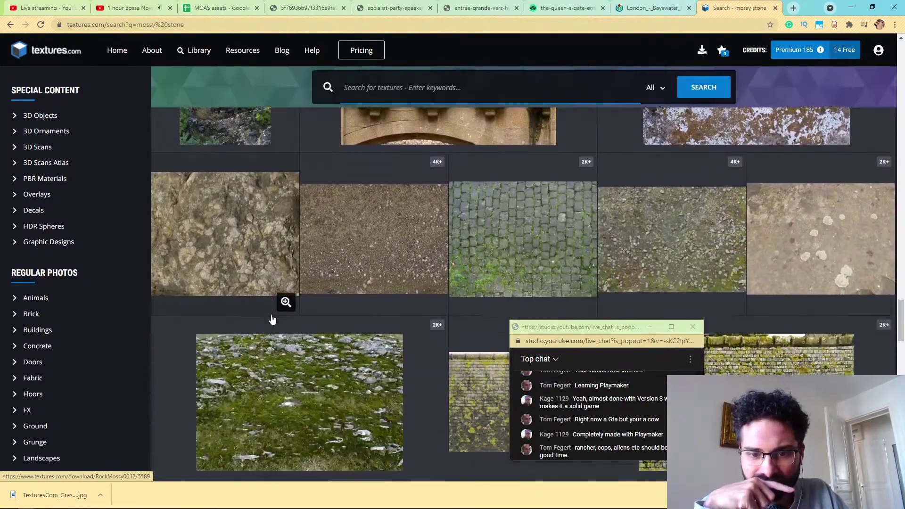
{"action": "scroll", "coordinate": [272, 320], "scroll_direction": "down", "scroll_amount": 7}
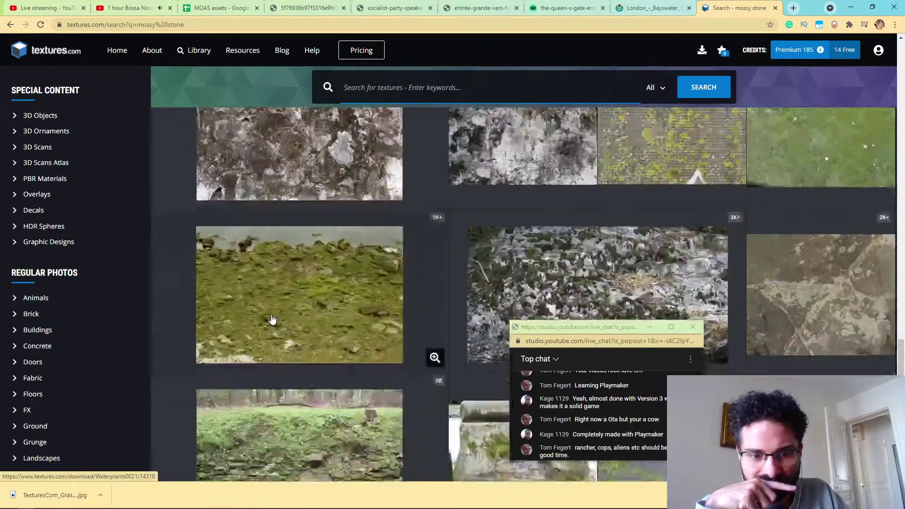
{"action": "scroll", "coordinate": [272, 320], "scroll_direction": "down", "scroll_amount": 8}
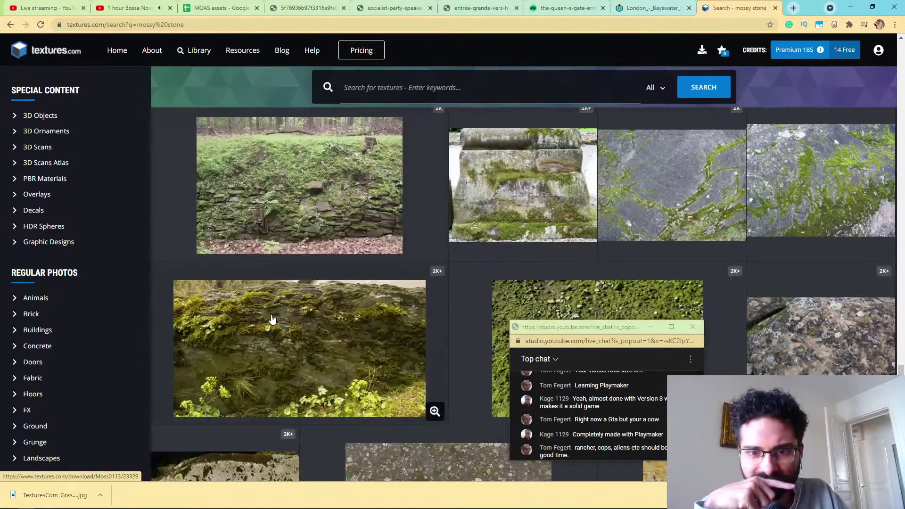
{"action": "scroll", "coordinate": [272, 320], "scroll_direction": "down", "scroll_amount": 10}
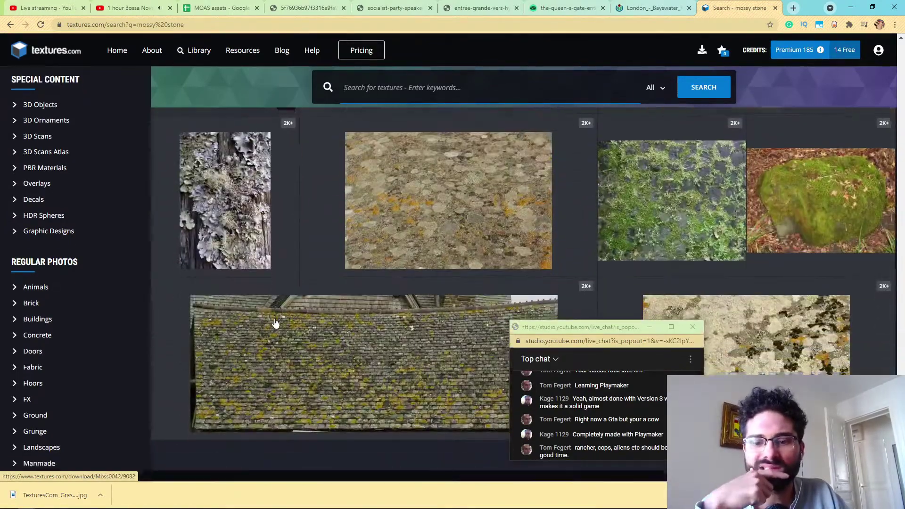
Return to the first mossy stone results and open the seamless large-block wall texture in a new browser tab.
{"action": "scroll", "coordinate": [316, 330], "scroll_direction": "up", "scroll_amount": 20}
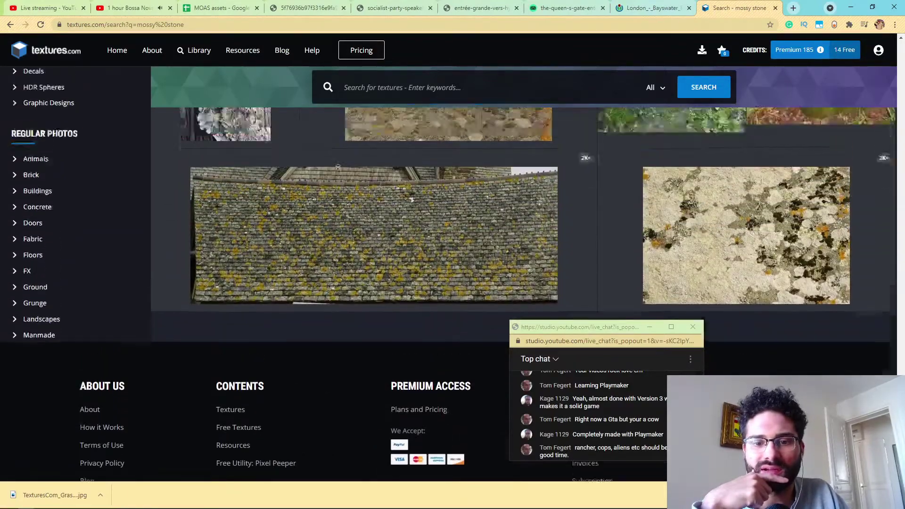
{"action": "scroll", "coordinate": [507, 187], "scroll_direction": "down", "scroll_amount": 5}
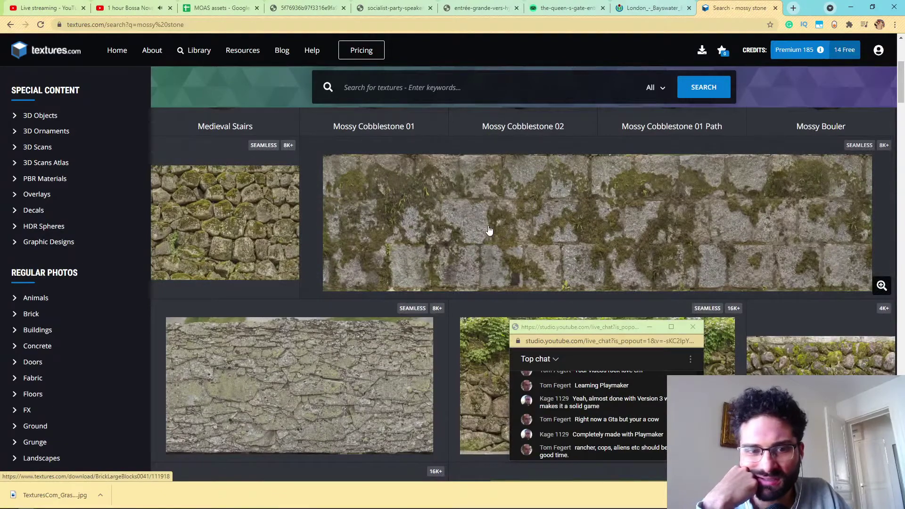
{"action": "middle_click", "coordinate": [502, 197]}
Find the mossy grey brick wall texture further down the results and open it in a new browser tab.
{"action": "scroll", "coordinate": [344, 299], "scroll_direction": "down", "scroll_amount": 5}
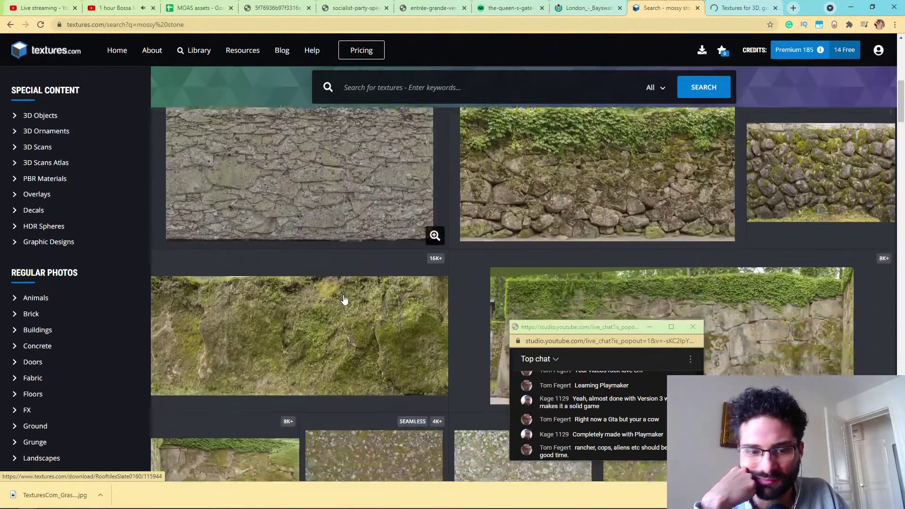
{"action": "scroll", "coordinate": [343, 298], "scroll_direction": "down", "scroll_amount": 8}
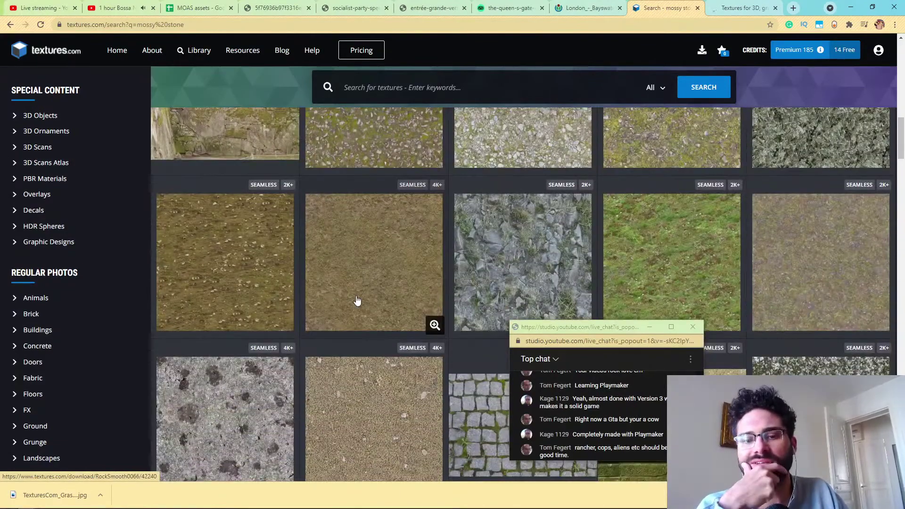
{"action": "scroll", "coordinate": [357, 300], "scroll_direction": "down", "scroll_amount": 4}
{"action": "scroll", "coordinate": [360, 296], "scroll_direction": "down", "scroll_amount": 10}
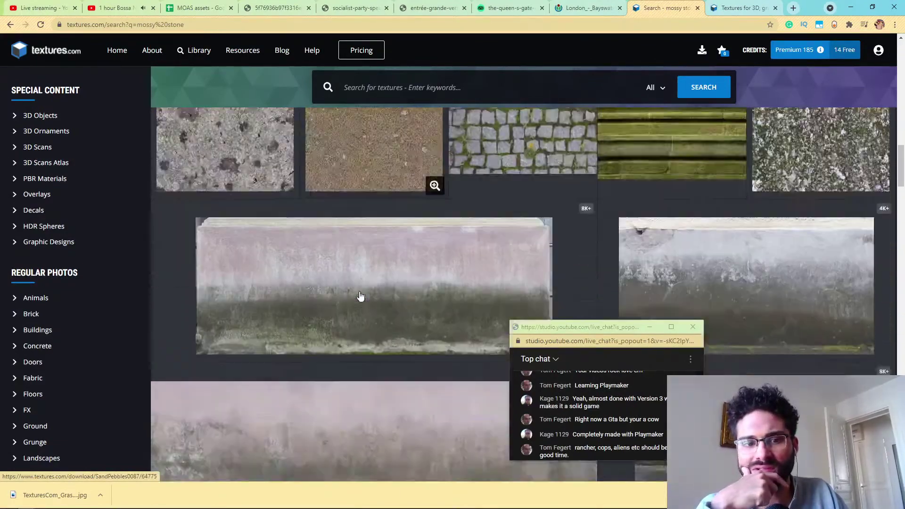
{"action": "scroll", "coordinate": [365, 289], "scroll_direction": "down", "scroll_amount": 7}
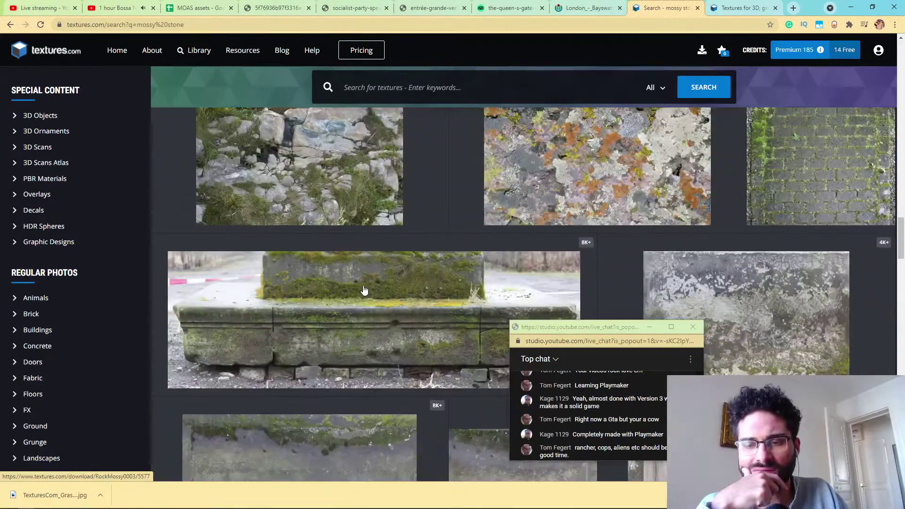
{"action": "scroll", "coordinate": [364, 285], "scroll_direction": "down", "scroll_amount": 1}
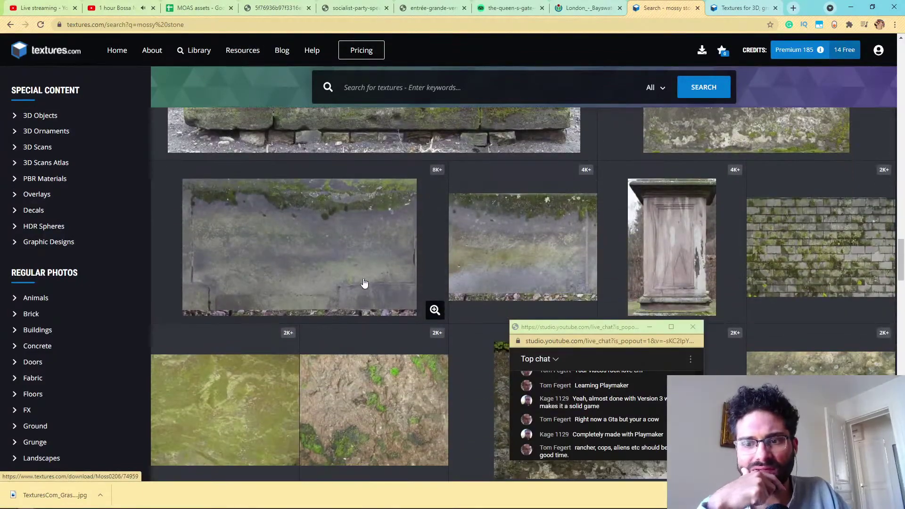
{"action": "middle_click", "coordinate": [812, 241]}
Look through the mossy stone results to the end of the page, comparing them with the wall in the Bayswater Road photo.
{"action": "scroll", "coordinate": [424, 248], "scroll_direction": "down", "scroll_amount": 6}
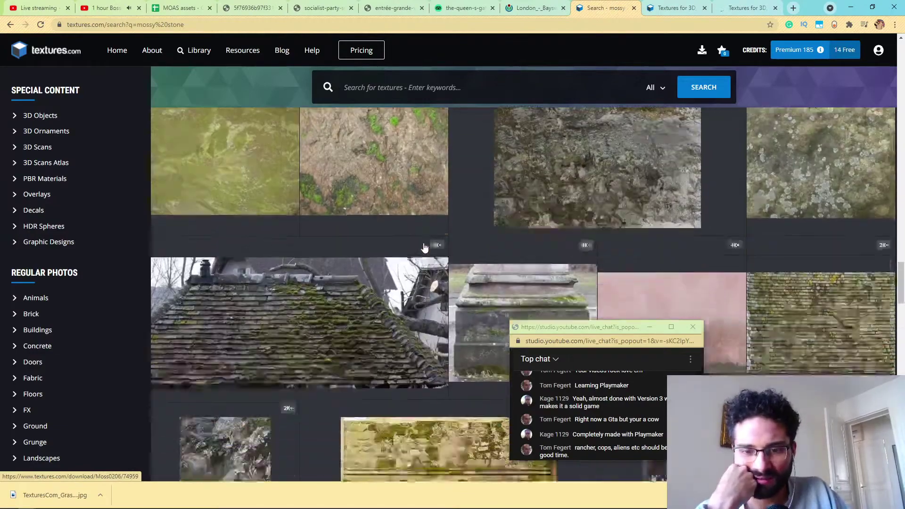
{"action": "scroll", "coordinate": [424, 248], "scroll_direction": "down", "scroll_amount": 9}
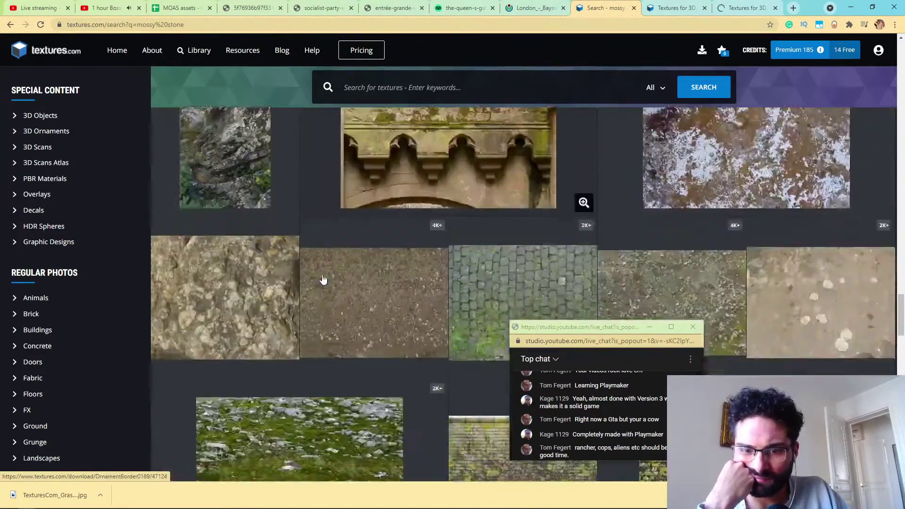
{"action": "scroll", "coordinate": [317, 280], "scroll_direction": "down", "scroll_amount": 3}
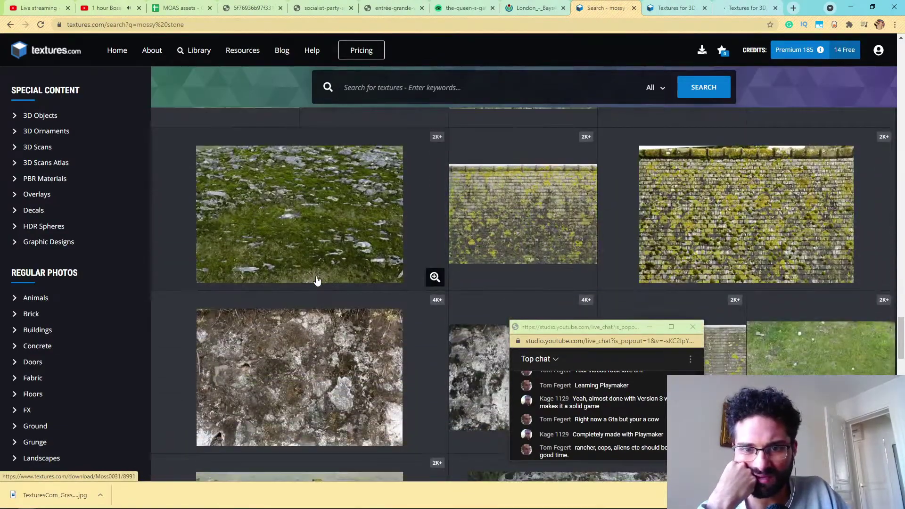
{"action": "scroll", "coordinate": [316, 281], "scroll_direction": "down", "scroll_amount": 7}
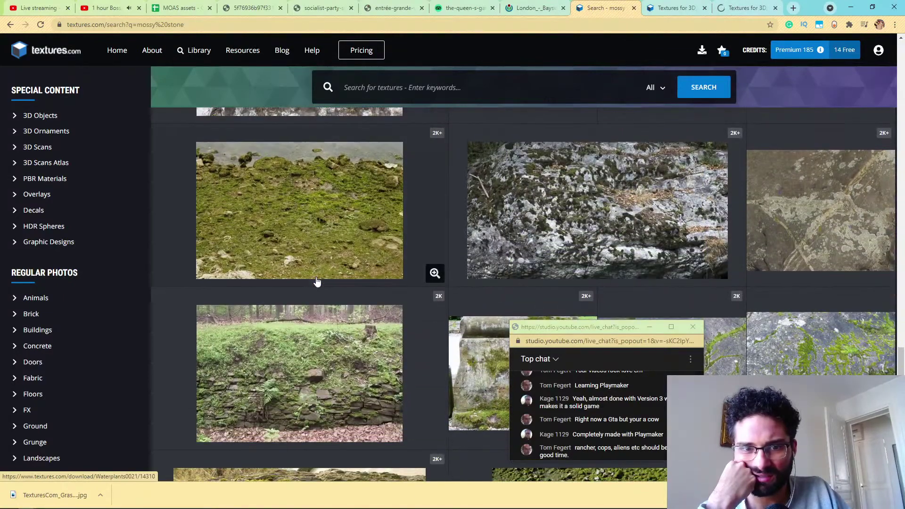
{"action": "left_click", "coordinate": [538, 6]}
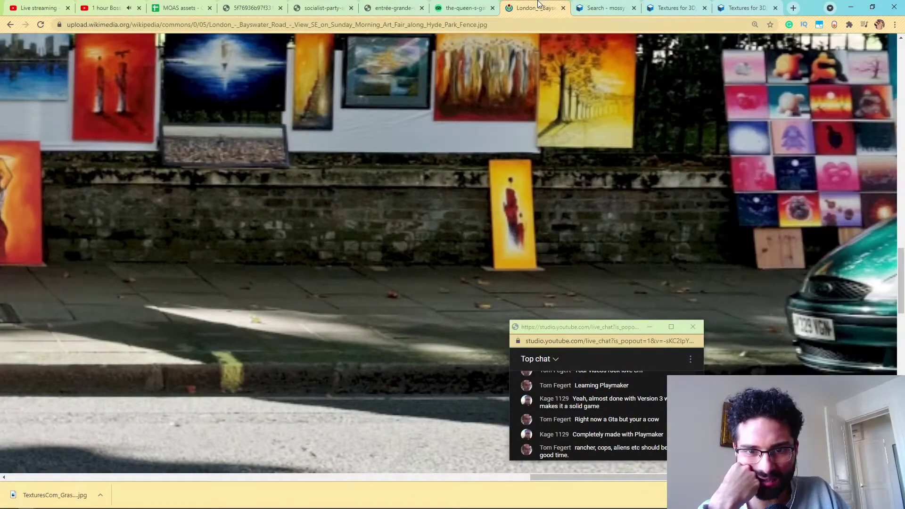
{"action": "left_click", "coordinate": [602, 7]}
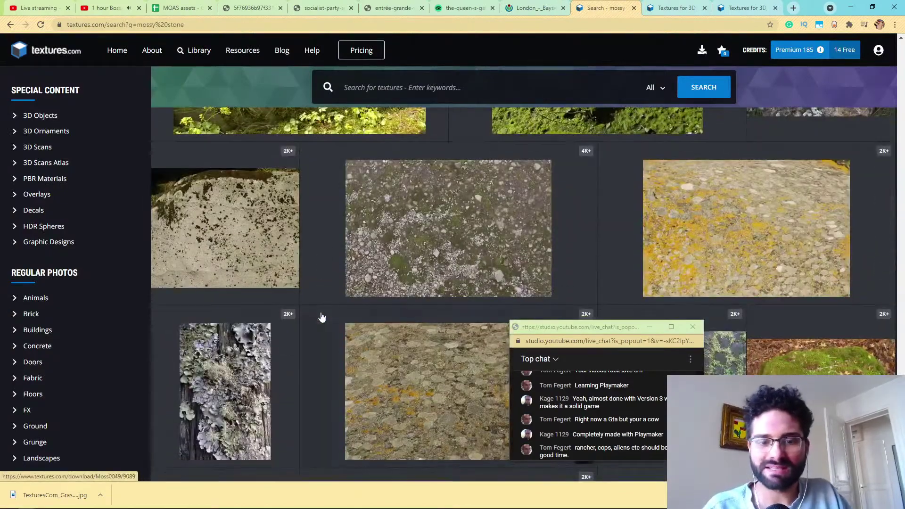
{"action": "scroll", "coordinate": [322, 317], "scroll_direction": "down", "scroll_amount": 10}
{"action": "scroll", "coordinate": [324, 313], "scroll_direction": "up", "scroll_amount": 1}
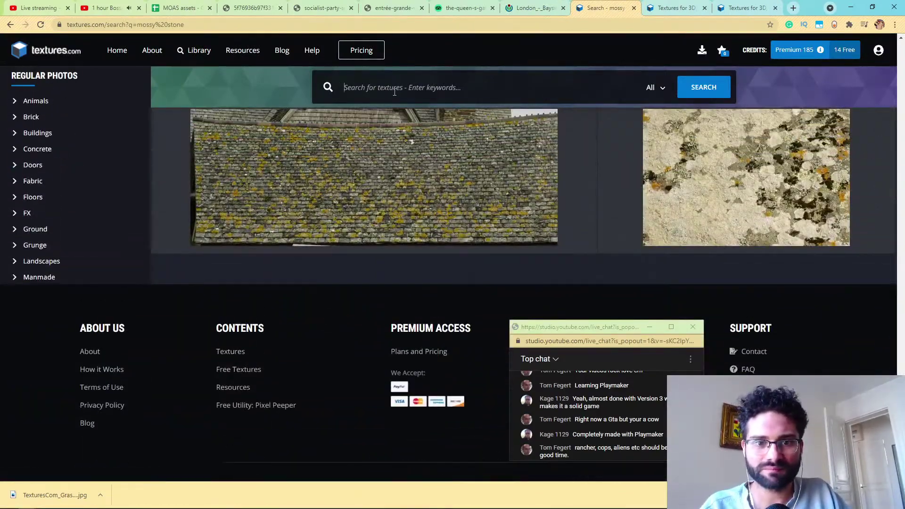
Search the texture library with the keywords moss and concrete.
{"action": "scroll", "coordinate": [395, 92], "scroll_direction": "up", "scroll_amount": 1}
{"action": "type", "text": "moss"}
{"action": "key", "text": "Return"}
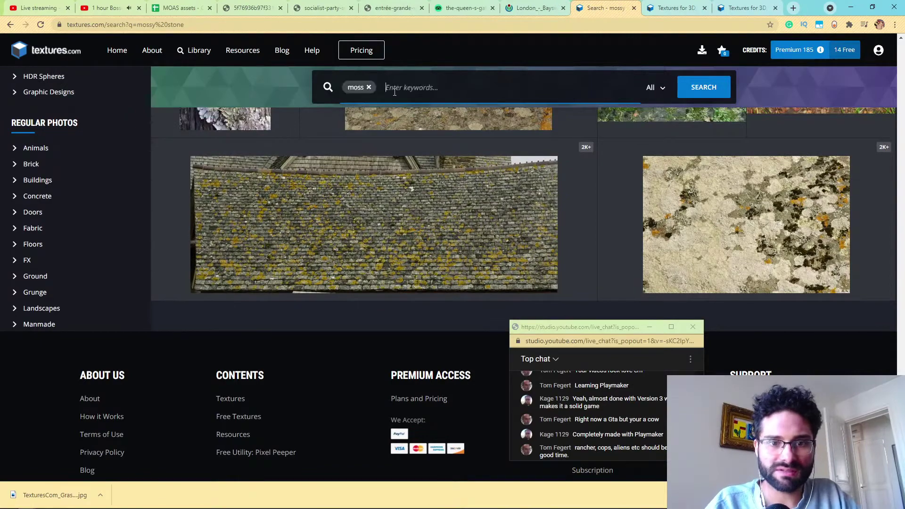
{"action": "type", "text": "concrete"}
{"action": "key", "text": "Return"}
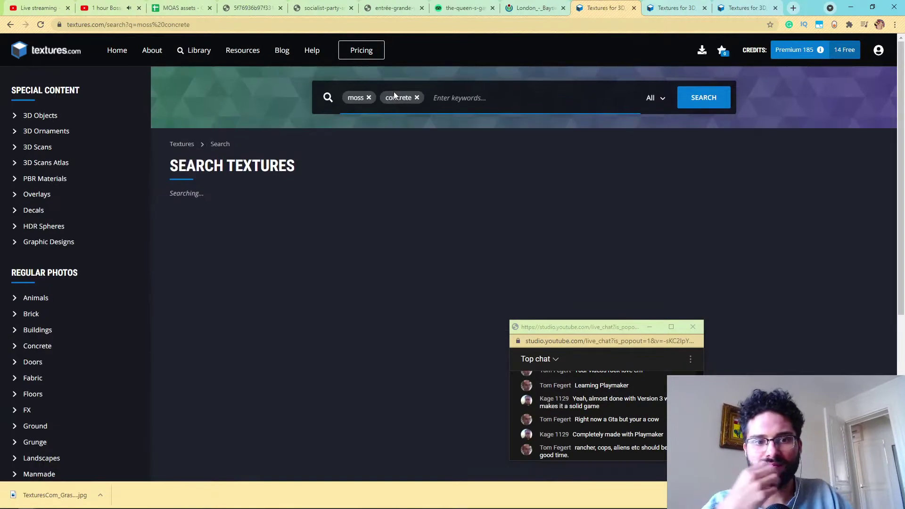
Find the wide dirty concrete bunker wall with greenery along its upper edge and open it in a new browser tab.
{"action": "scroll", "coordinate": [318, 320], "scroll_direction": "down", "scroll_amount": 1}
{"action": "scroll", "coordinate": [319, 319], "scroll_direction": "down", "scroll_amount": 4}
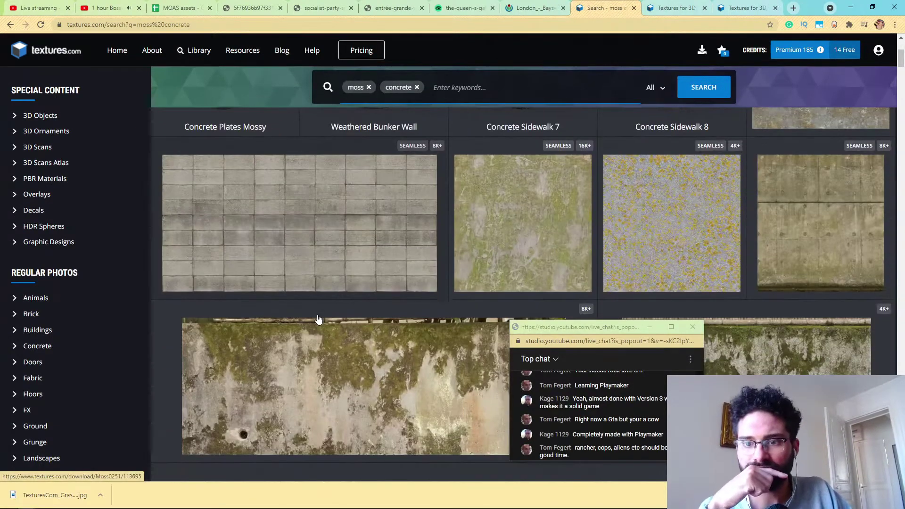
{"action": "scroll", "coordinate": [319, 320], "scroll_direction": "down", "scroll_amount": 2}
{"action": "scroll", "coordinate": [319, 319], "scroll_direction": "down", "scroll_amount": 5}
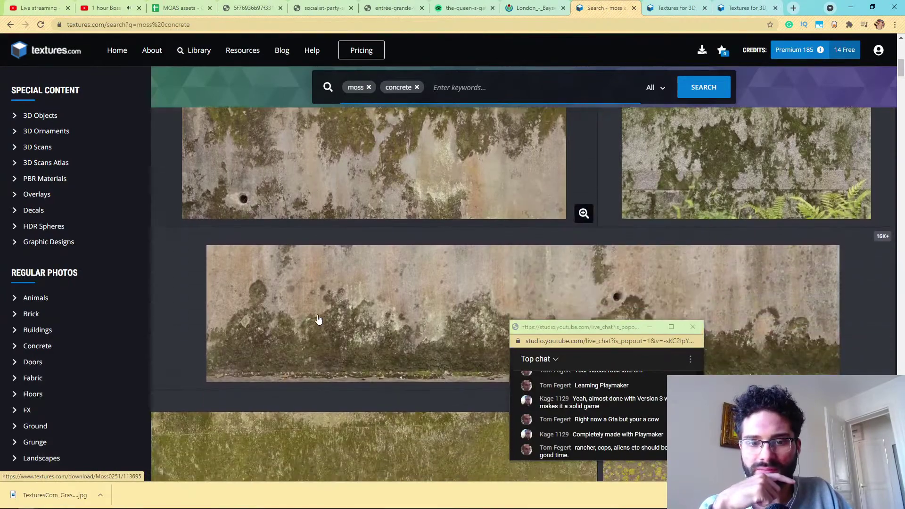
{"action": "scroll", "coordinate": [319, 319], "scroll_direction": "down", "scroll_amount": 3}
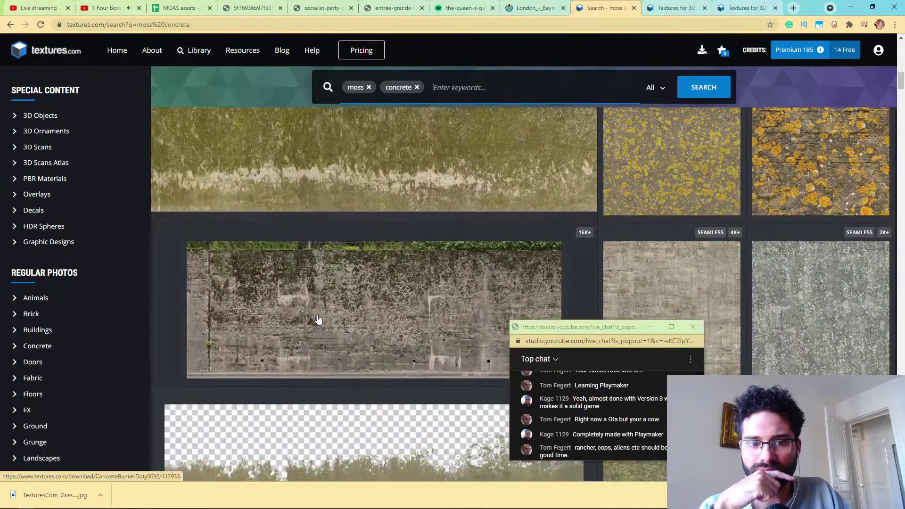
{"action": "scroll", "coordinate": [318, 320], "scroll_direction": "down", "scroll_amount": 3}
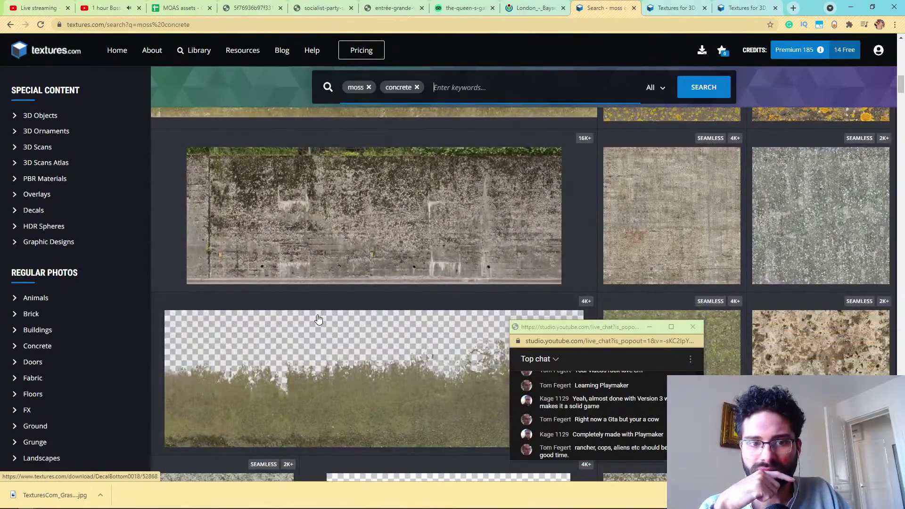
{"action": "scroll", "coordinate": [377, 266], "scroll_direction": "down", "scroll_amount": 5}
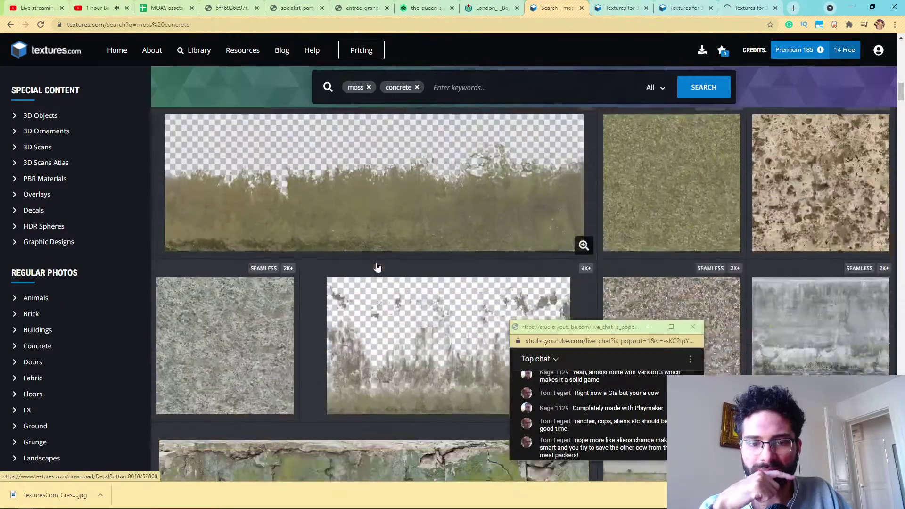
Look through the following moss and concrete results for low, weathered wall textures that match the reference wall.
{"action": "scroll", "coordinate": [377, 267], "scroll_direction": "down", "scroll_amount": 10}
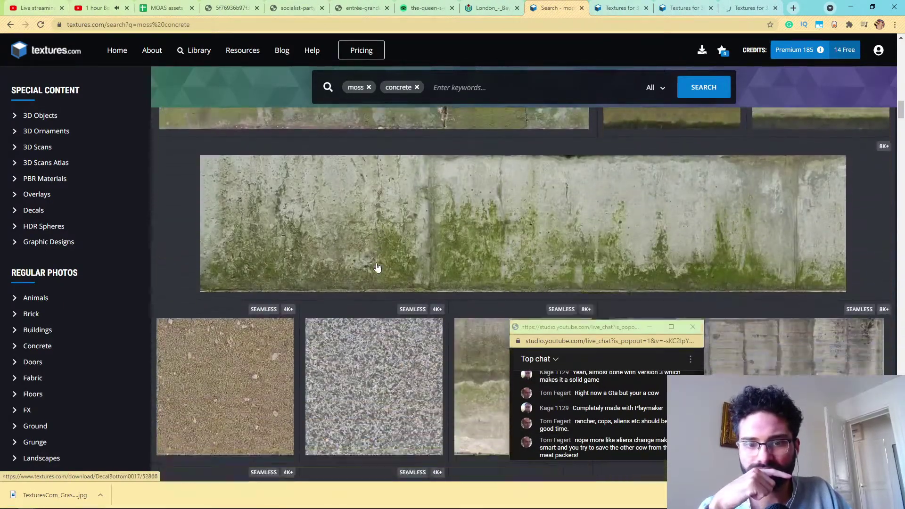
{"action": "scroll", "coordinate": [377, 268], "scroll_direction": "down", "scroll_amount": 8}
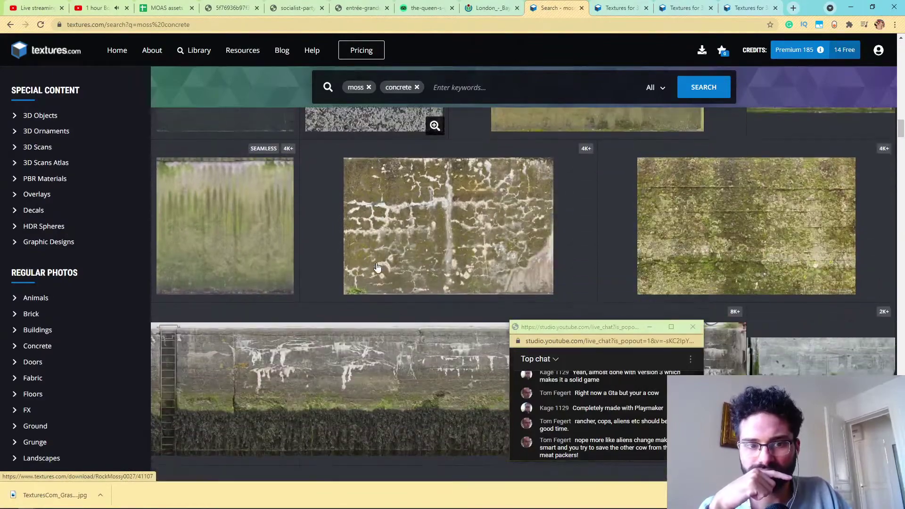
{"action": "scroll", "coordinate": [378, 267], "scroll_direction": "down", "scroll_amount": 8}
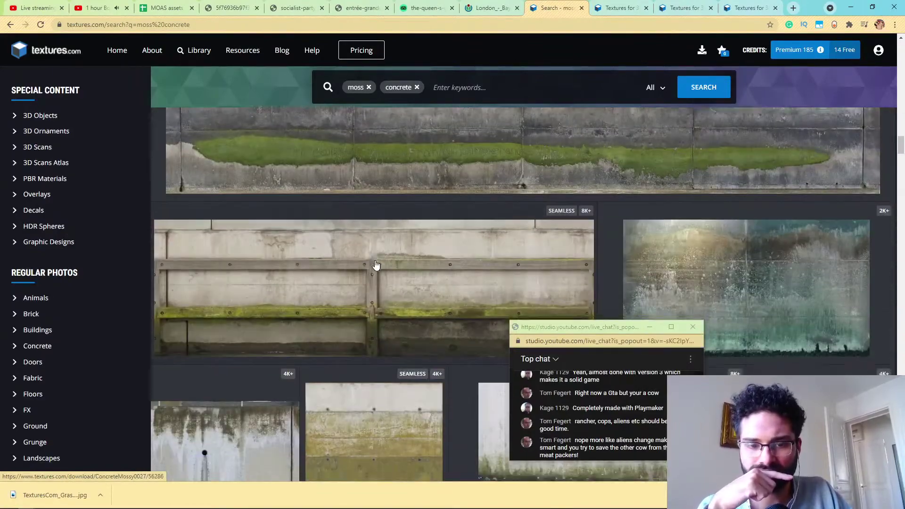
{"action": "scroll", "coordinate": [376, 265], "scroll_direction": "down", "scroll_amount": 8}
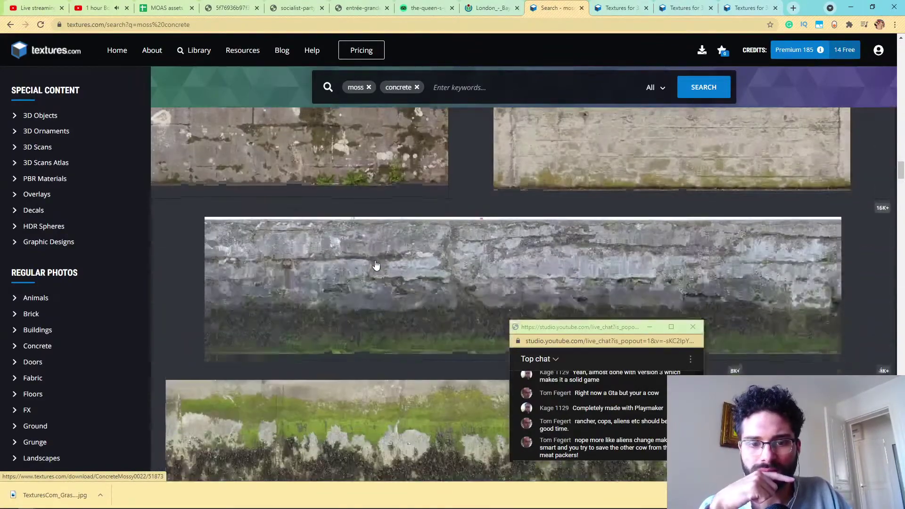
{"action": "scroll", "coordinate": [376, 265], "scroll_direction": "down", "scroll_amount": 8}
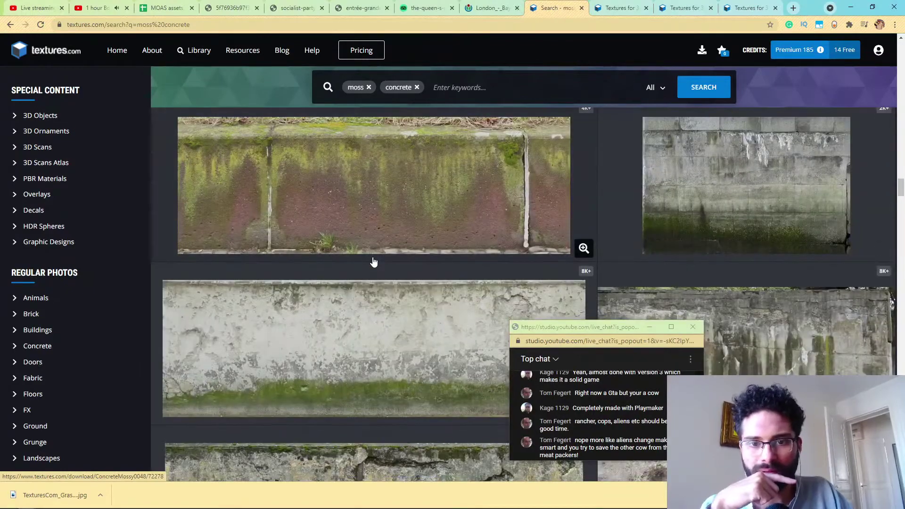
{"action": "scroll", "coordinate": [374, 262], "scroll_direction": "down", "scroll_amount": 8}
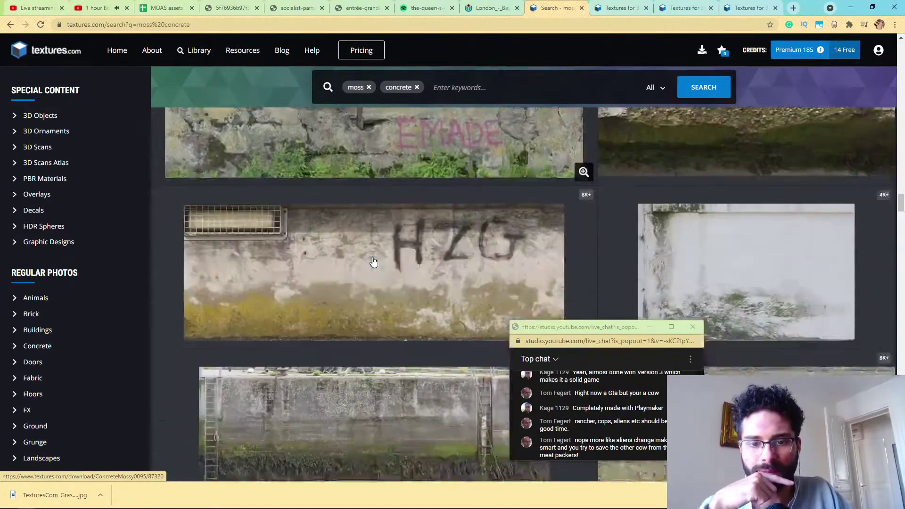
{"action": "scroll", "coordinate": [374, 262], "scroll_direction": "down", "scroll_amount": 8}
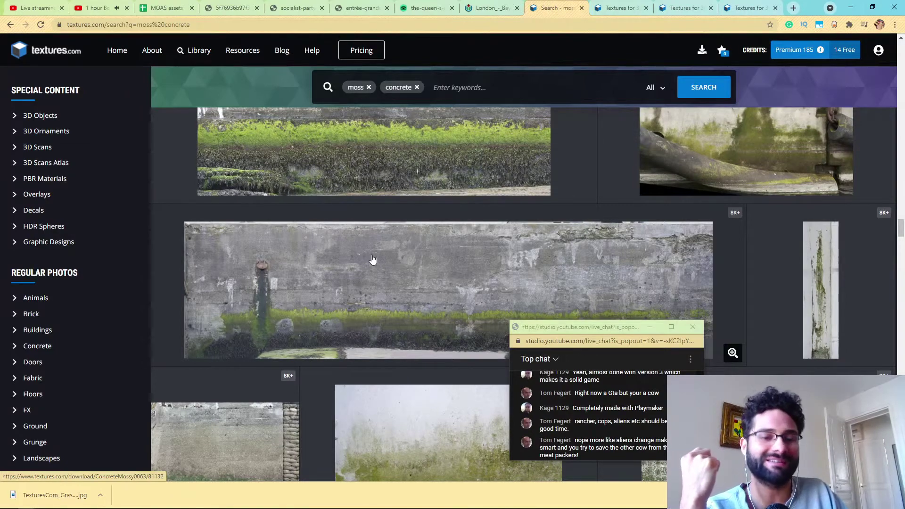
{"action": "scroll", "coordinate": [372, 260], "scroll_direction": "down", "scroll_amount": 3}
{"action": "scroll", "coordinate": [368, 264], "scroll_direction": "down", "scroll_amount": 3}
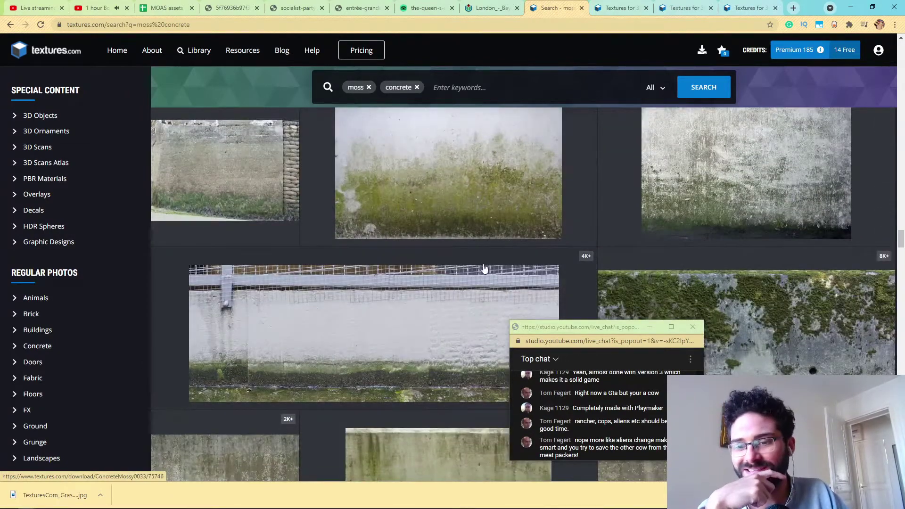
{"action": "scroll", "coordinate": [492, 276], "scroll_direction": "down", "scroll_amount": 3}
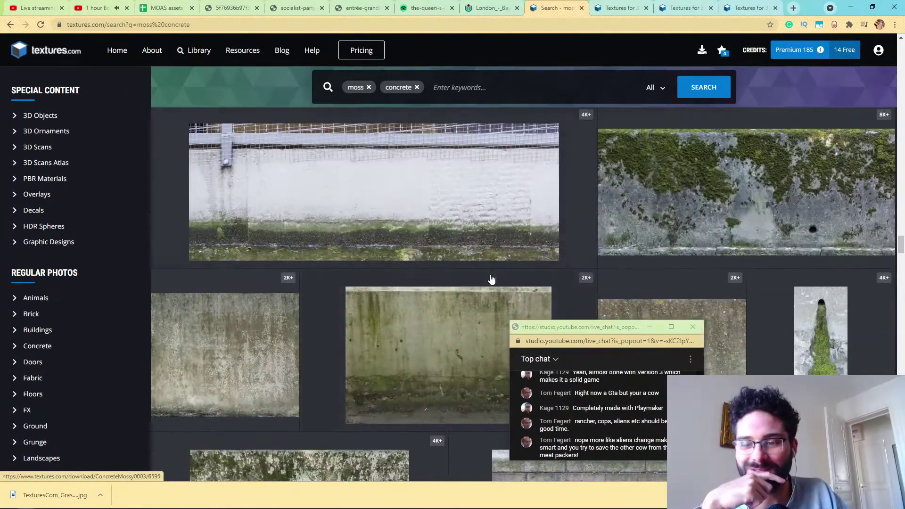
{"action": "scroll", "coordinate": [491, 278], "scroll_direction": "down", "scroll_amount": 4}
{"action": "scroll", "coordinate": [492, 279], "scroll_direction": "down", "scroll_amount": 3}
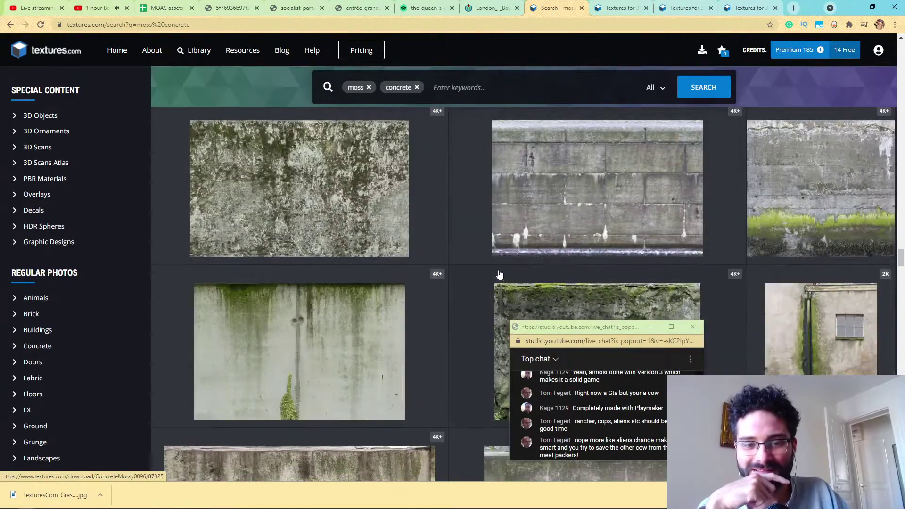
{"action": "scroll", "coordinate": [498, 278], "scroll_direction": "down", "scroll_amount": 4}
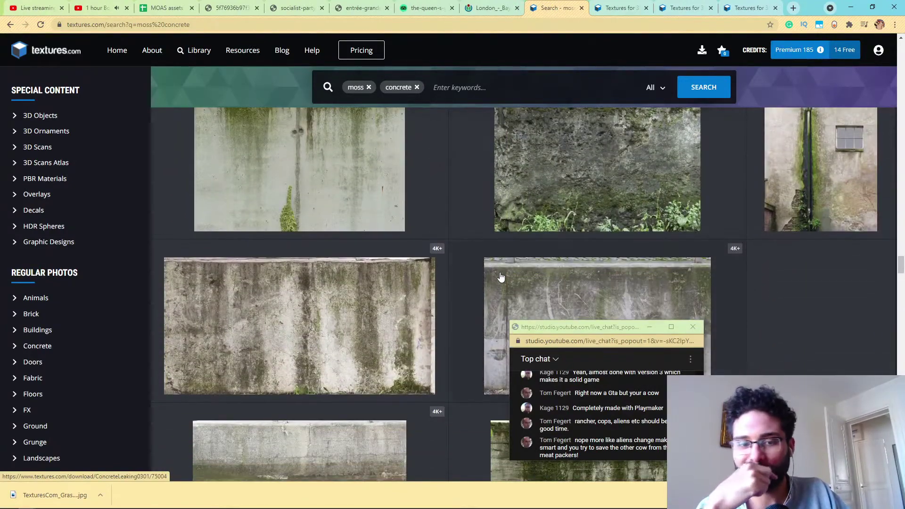
{"action": "scroll", "coordinate": [501, 278], "scroll_direction": "down", "scroll_amount": 3}
{"action": "scroll", "coordinate": [402, 304], "scroll_direction": "down", "scroll_amount": 3}
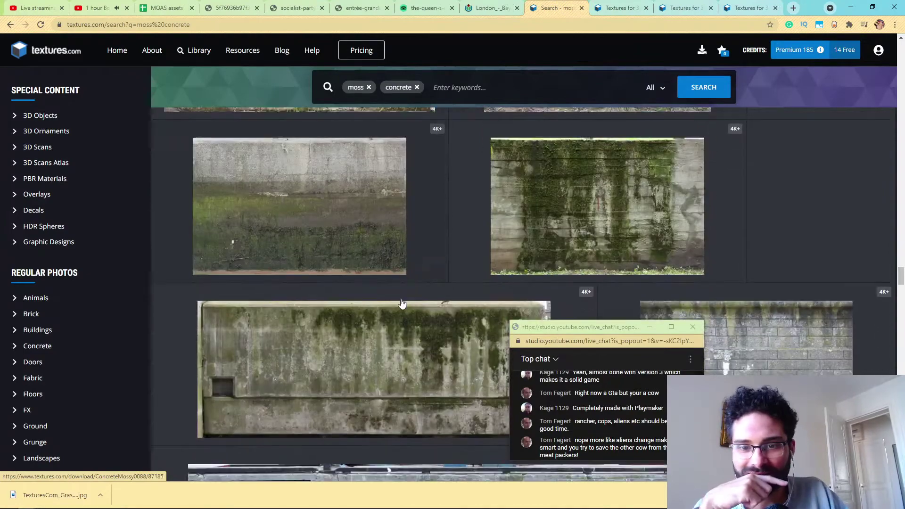
{"action": "scroll", "coordinate": [402, 304], "scroll_direction": "down", "scroll_amount": 4}
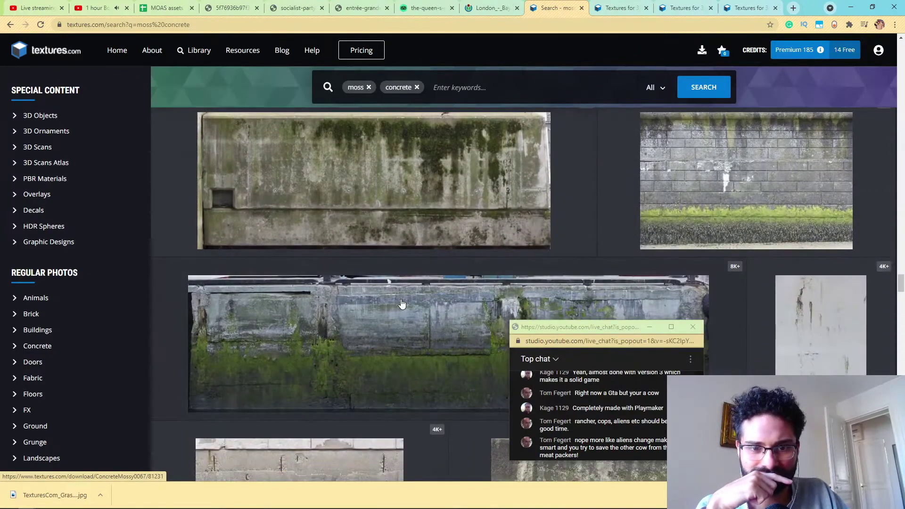
{"action": "scroll", "coordinate": [402, 304], "scroll_direction": "up", "scroll_amount": 1}
{"action": "scroll", "coordinate": [430, 372], "scroll_direction": "down", "scroll_amount": 4}
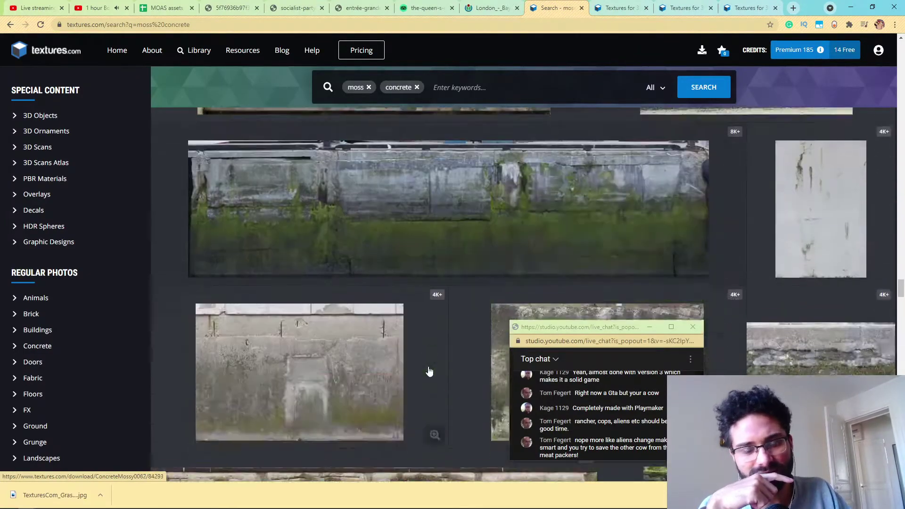
Open the grey concrete wall texture with dark moss hanging from its upper edge in a new browser tab.
{"action": "scroll", "coordinate": [429, 372], "scroll_direction": "down", "scroll_amount": 6}
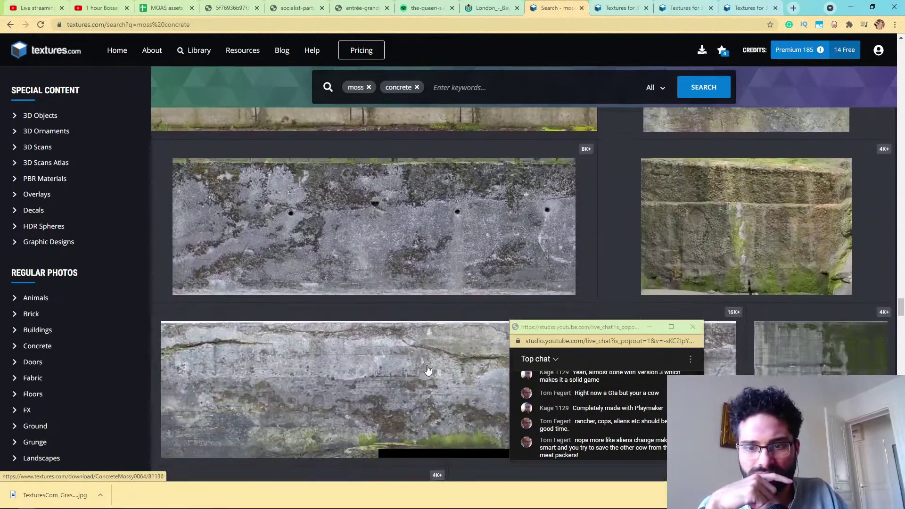
{"action": "scroll", "coordinate": [428, 371], "scroll_direction": "up", "scroll_amount": 4}
{"action": "middle_click", "coordinate": [764, 242]}
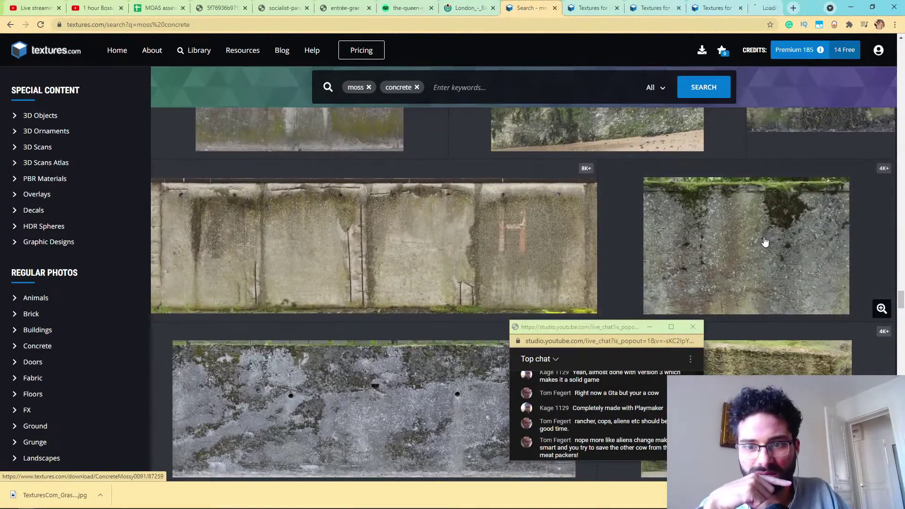
Look further down the moss and concrete results for more wall texture candidates.
{"action": "scroll", "coordinate": [406, 338], "scroll_direction": "down", "scroll_amount": 5}
{"action": "scroll", "coordinate": [380, 285], "scroll_direction": "down", "scroll_amount": 10}
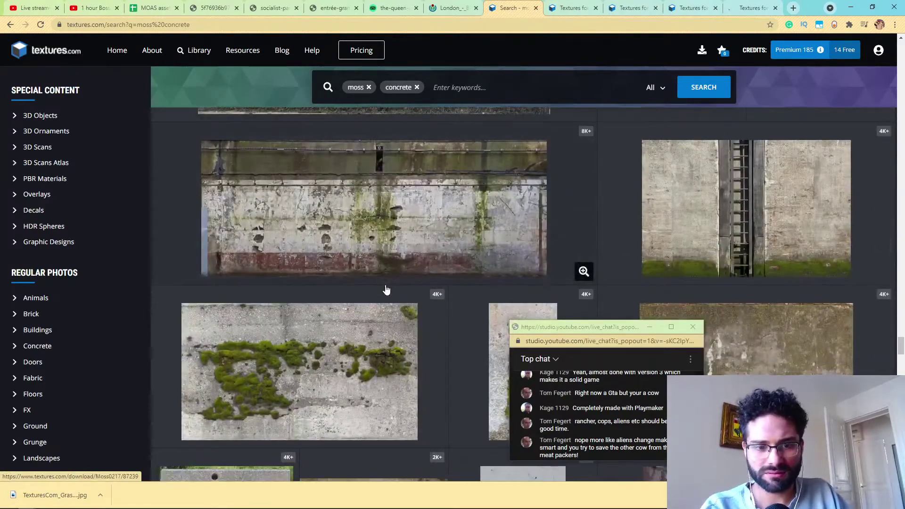
{"action": "scroll", "coordinate": [388, 290], "scroll_direction": "down", "scroll_amount": 8}
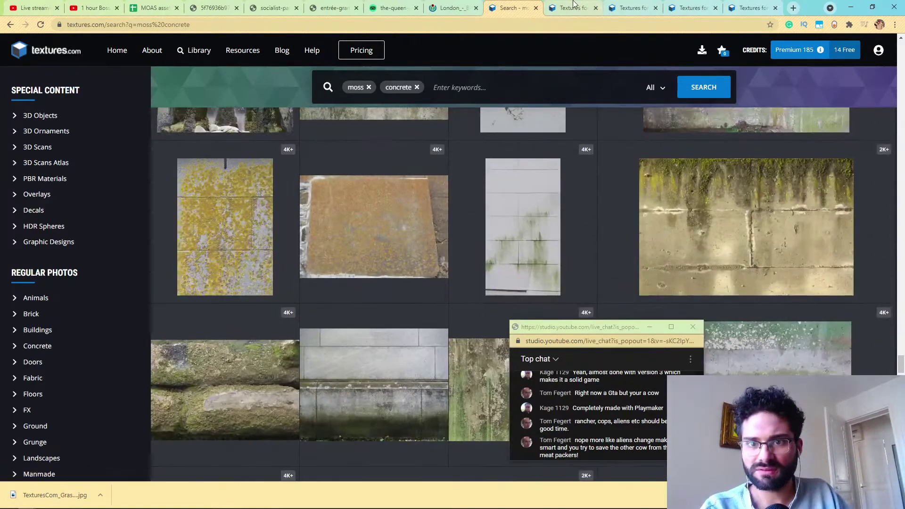
Compare the download pages of the four shortlisted textures: large brick, slate roof tiles, dirty concrete bunker and mossy concrete.
{"action": "left_click", "coordinate": [576, 5]}
{"action": "left_click", "coordinate": [634, 7]}
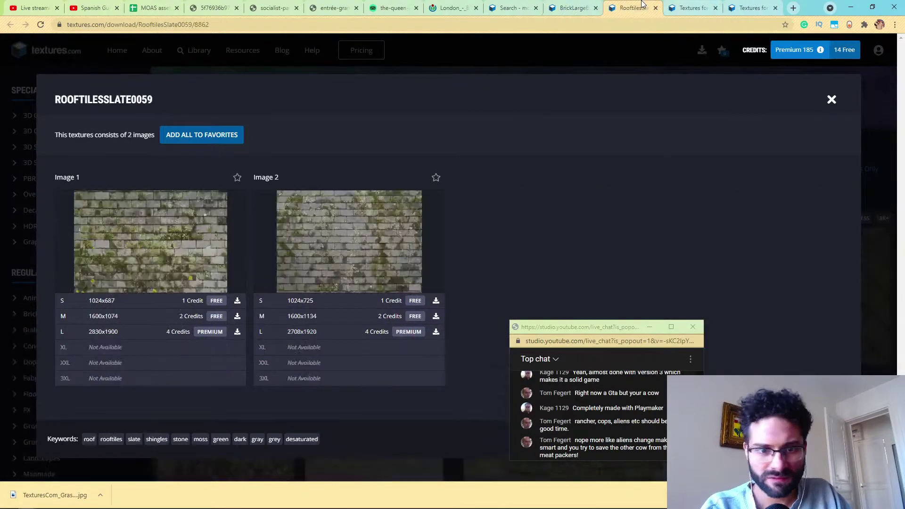
{"action": "left_click", "coordinate": [702, 5]}
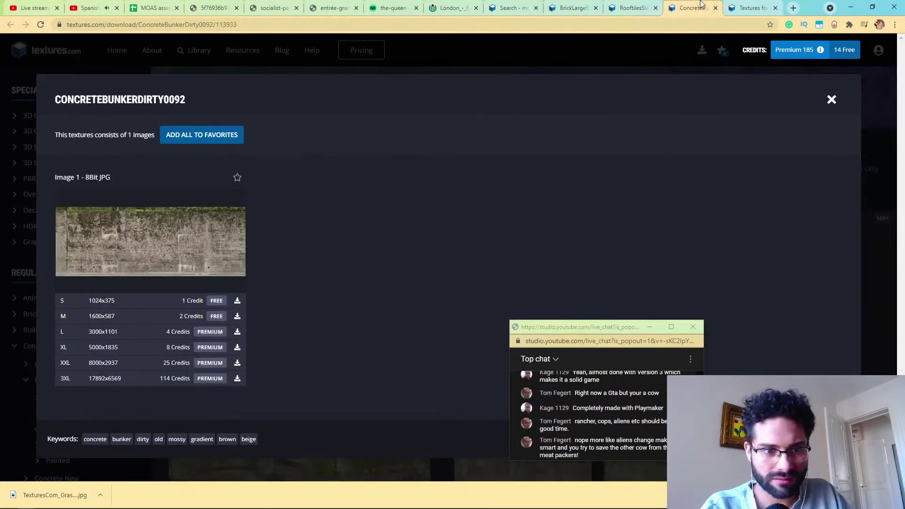
{"action": "left_click", "coordinate": [747, 4]}
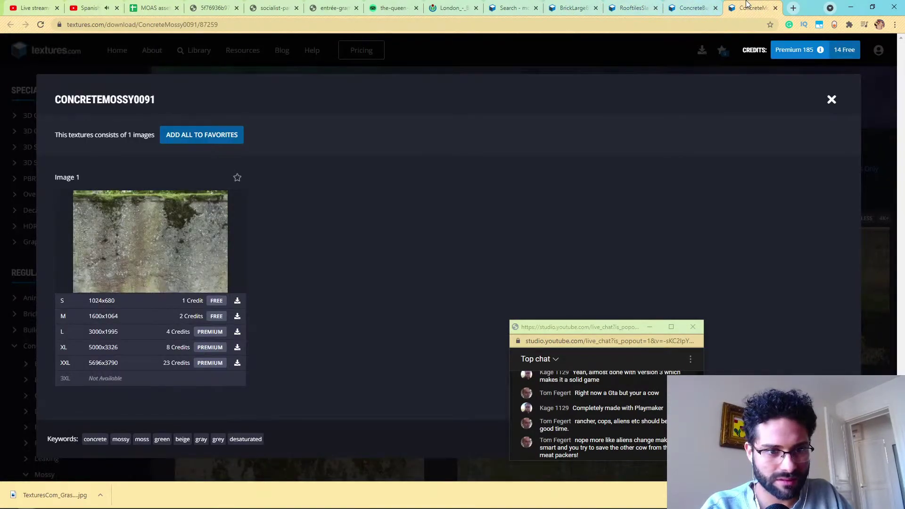
Compare the shortlisted wall textures again and discard the mossy concrete and slate roof tile candidates by closing their pages.
{"action": "left_click", "coordinate": [776, 8]}
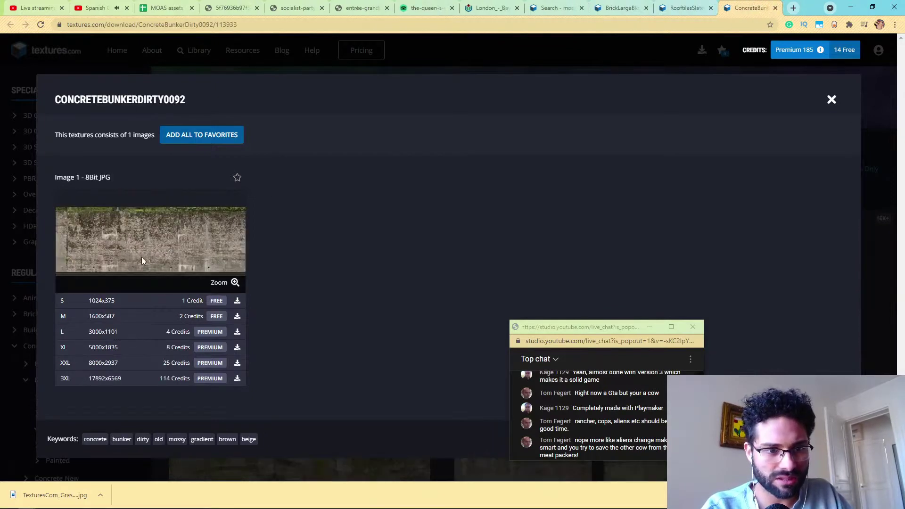
{"action": "left_click", "coordinate": [684, 6]}
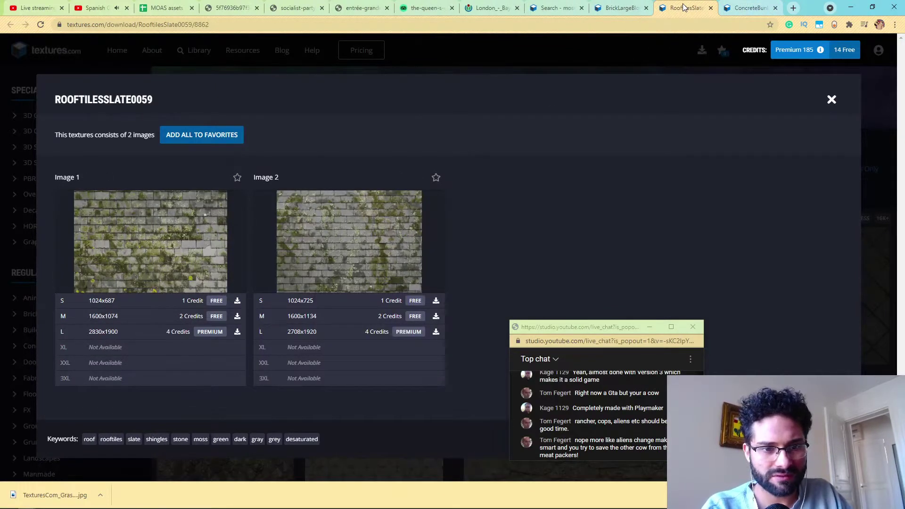
{"action": "left_click", "coordinate": [616, 11]}
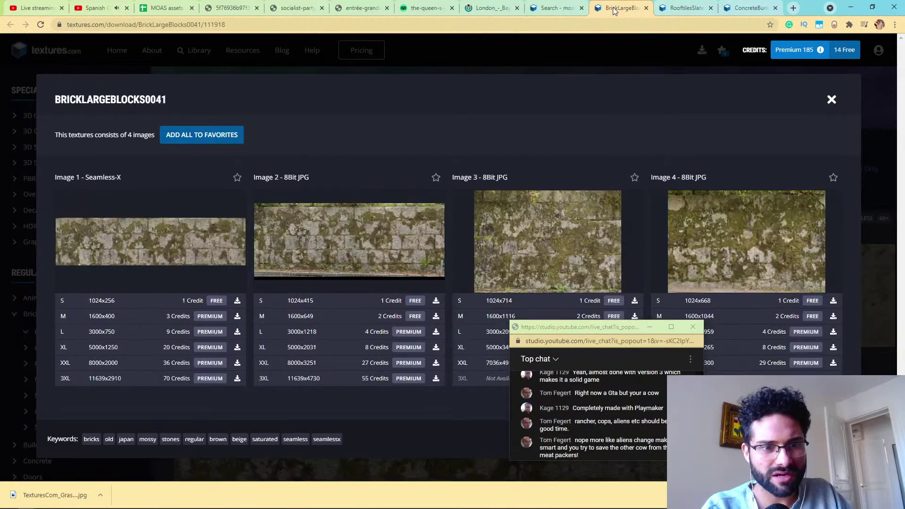
{"action": "left_click", "coordinate": [696, 9]}
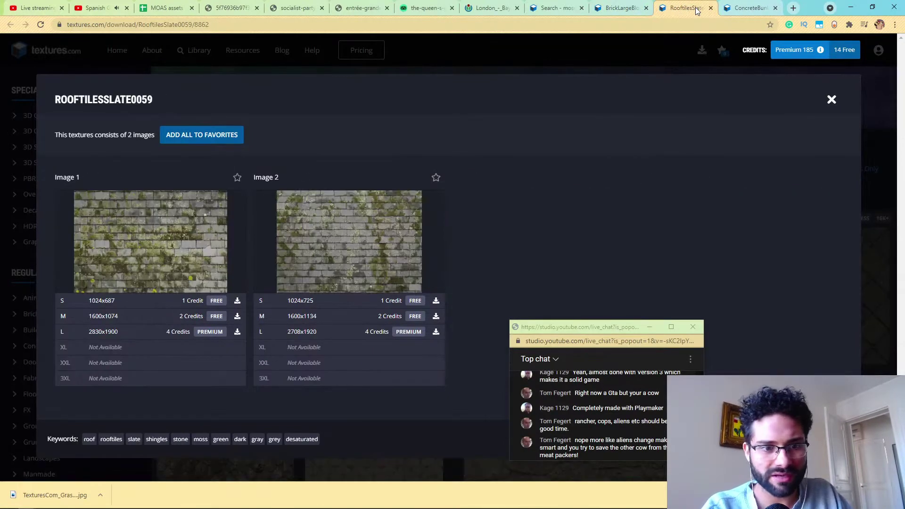
{"action": "left_click", "coordinate": [711, 9]}
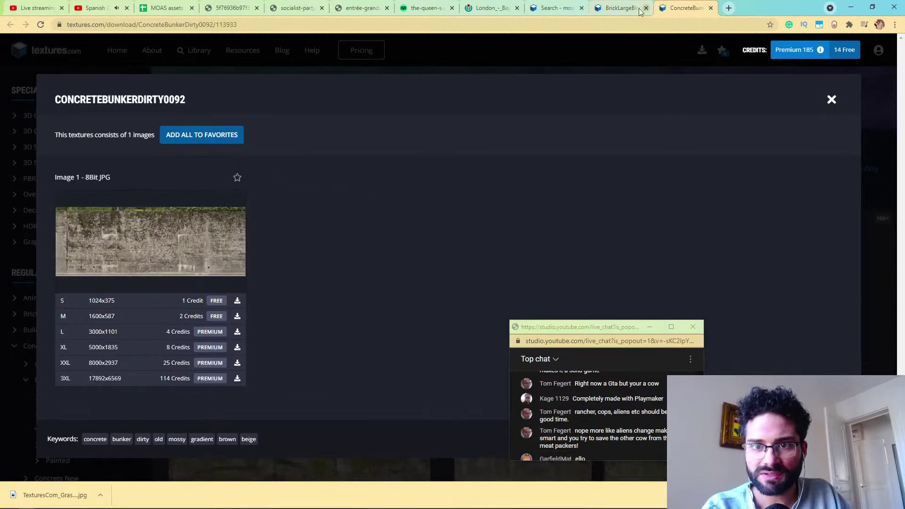
Download the seamless BrickLargeBlocks0041 image in size L (3000x750) into the London folder of the spy game textures.
{"action": "left_click", "coordinate": [623, 7]}
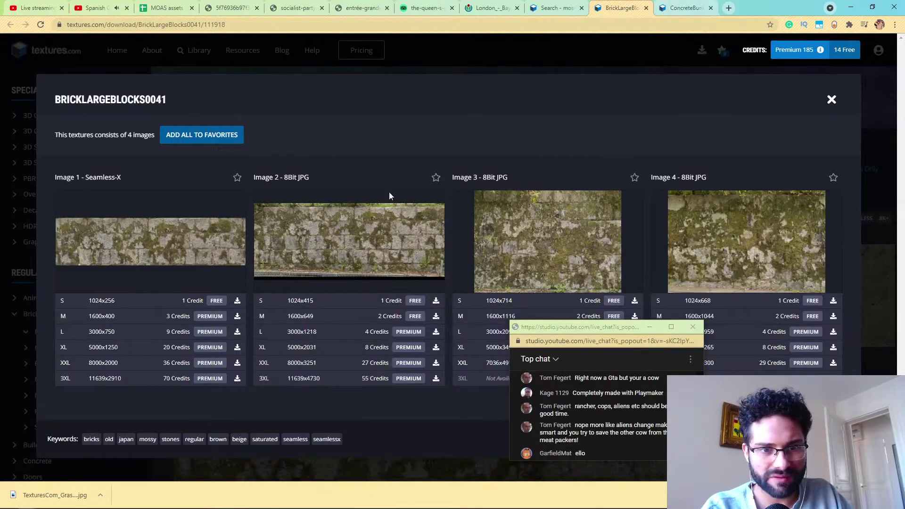
{"action": "mouse_move", "coordinate": [149, 241]}
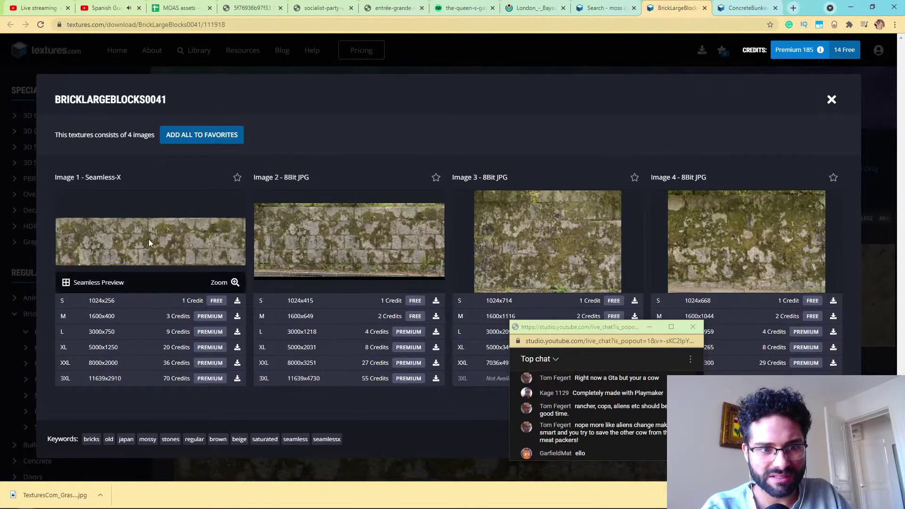
{"action": "left_click", "coordinate": [215, 335]}
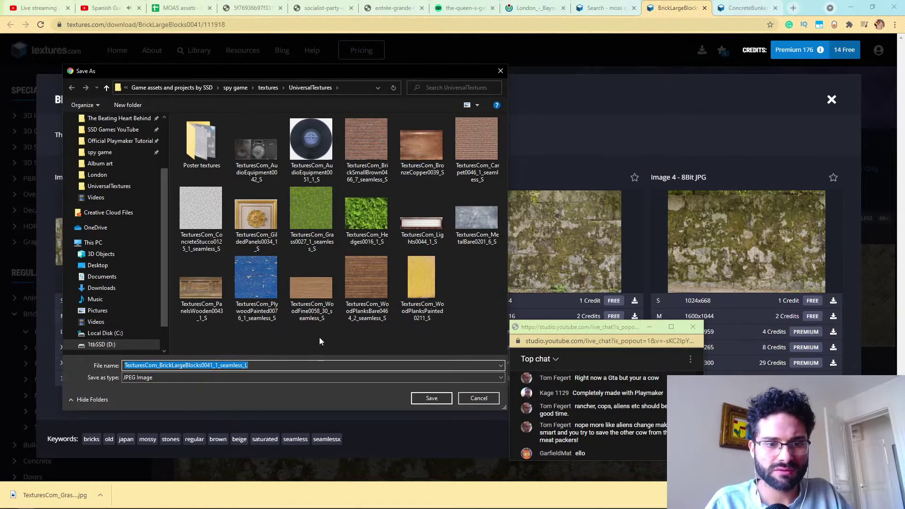
{"action": "left_click", "coordinate": [274, 89]}
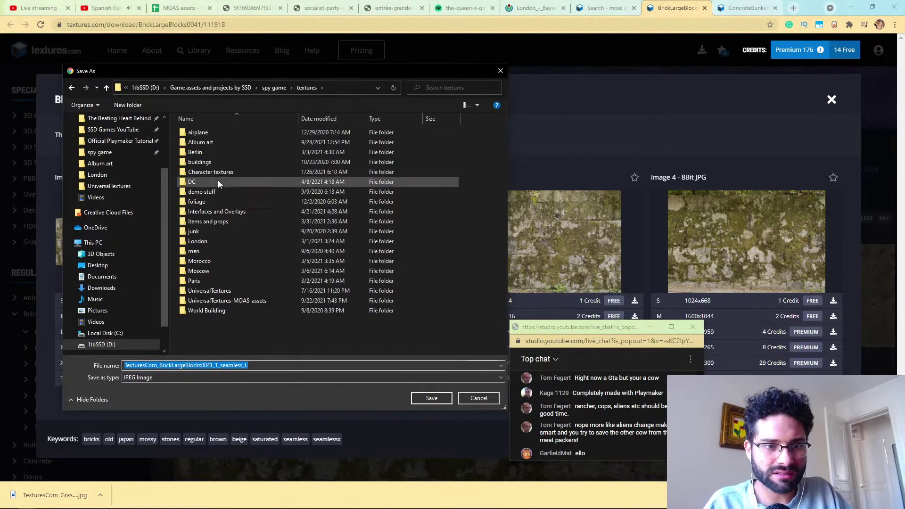
{"action": "double_click", "coordinate": [234, 245]}
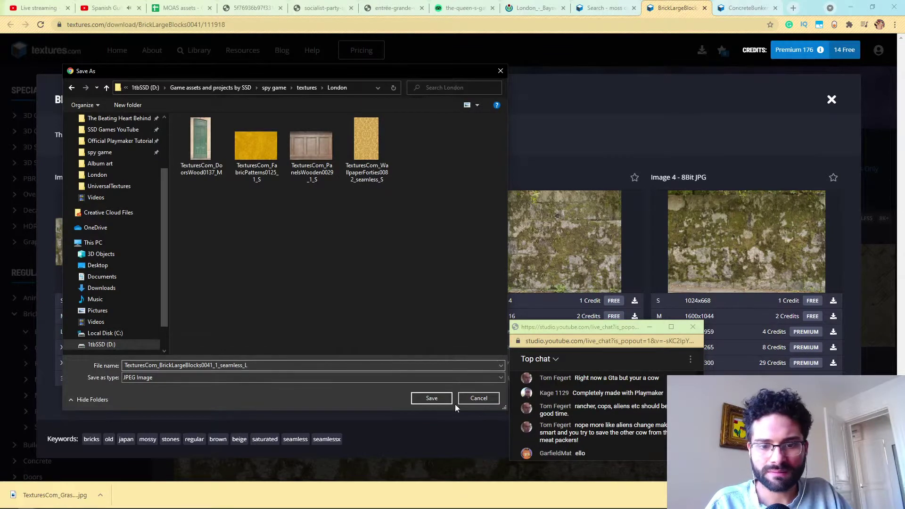
{"action": "left_click", "coordinate": [428, 398]}
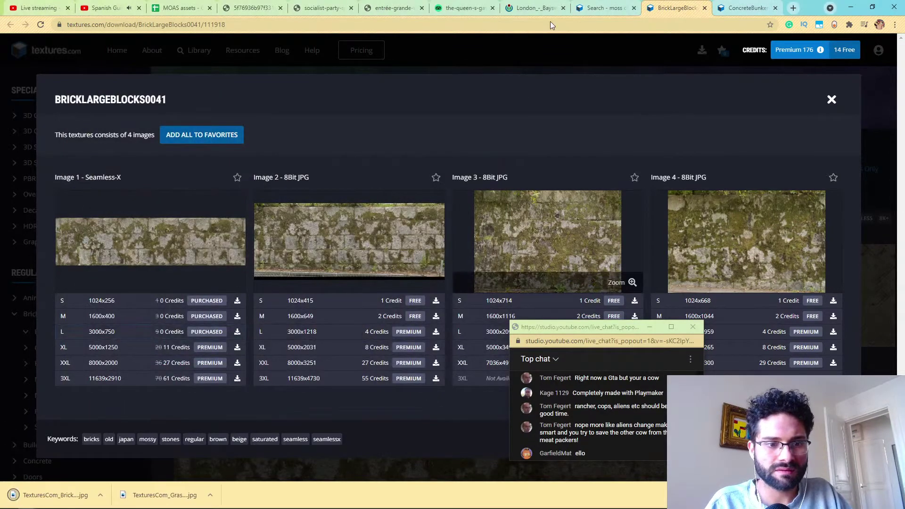
Close the brick page and download ConcreteBunkerDirty0092 in size M (1600x587) to the London textures folder.
{"action": "left_click", "coordinate": [704, 8]}
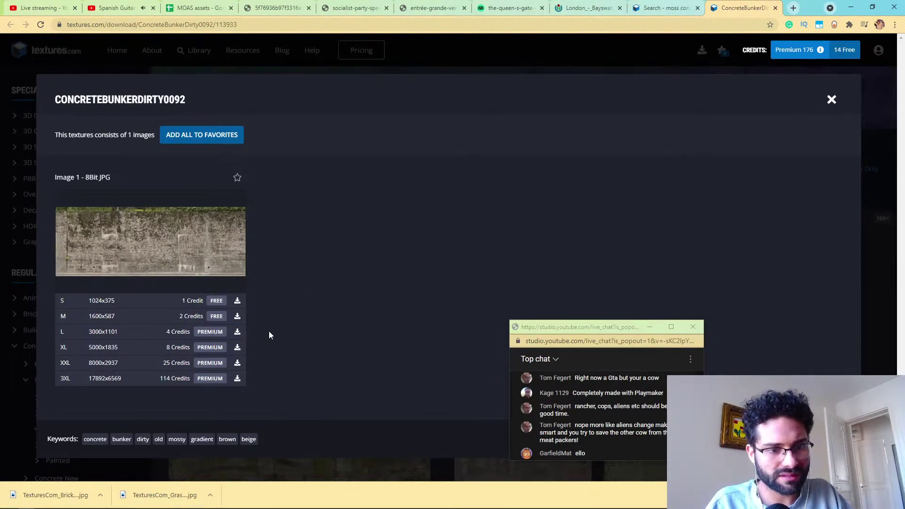
{"action": "left_click", "coordinate": [217, 316]}
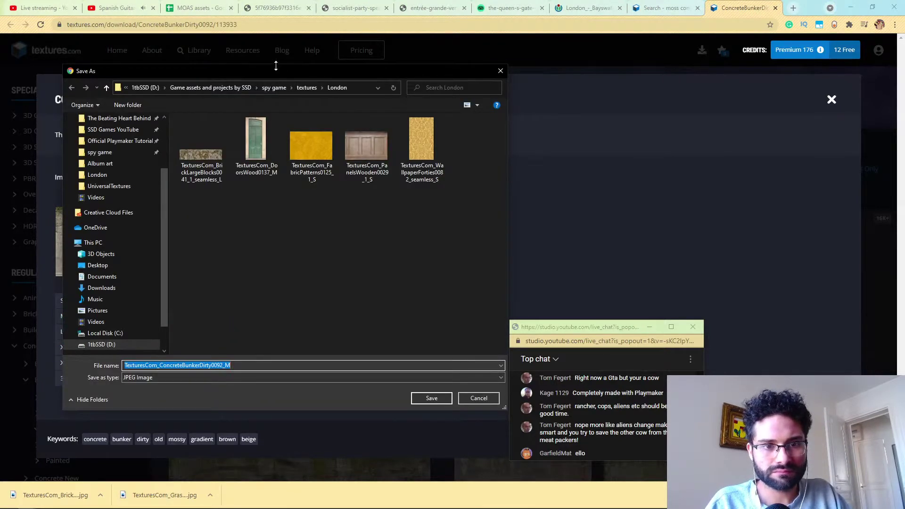
{"action": "left_click_drag", "start_coordinate": [276, 66], "coordinate": [254, 56]}
{"action": "key", "text": "Return"}
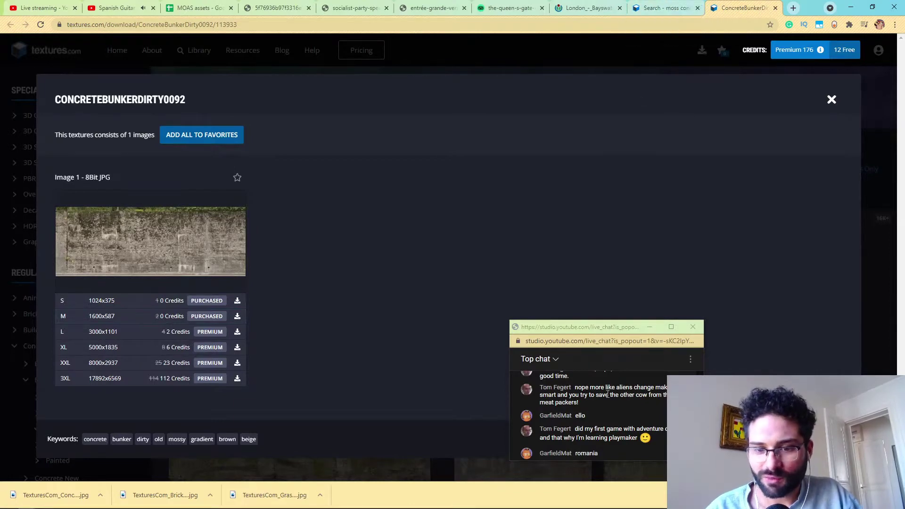
Move the live chat window higher to reveal its message field and send the message "Eugen Cicero".
{"action": "left_click_drag", "start_coordinate": [581, 327], "coordinate": [582, 324]}
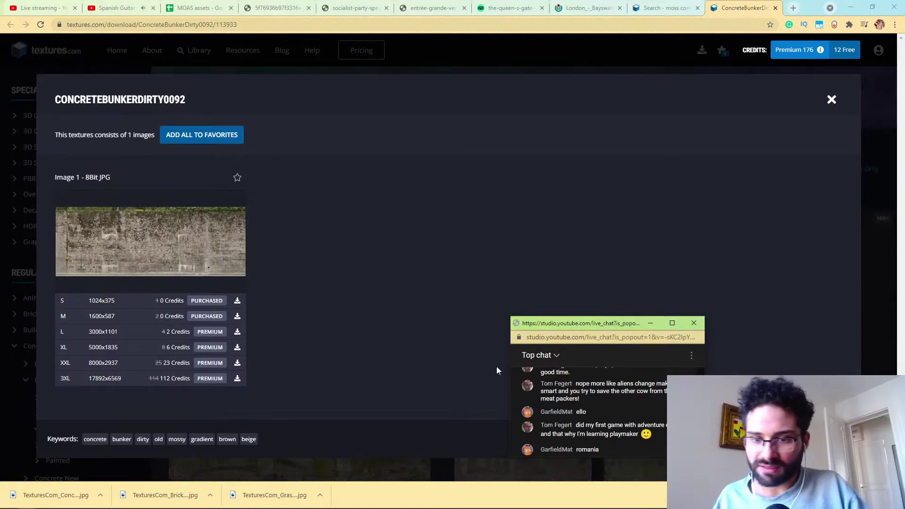
{"action": "left_click_drag", "start_coordinate": [571, 325], "coordinate": [571, 287]}
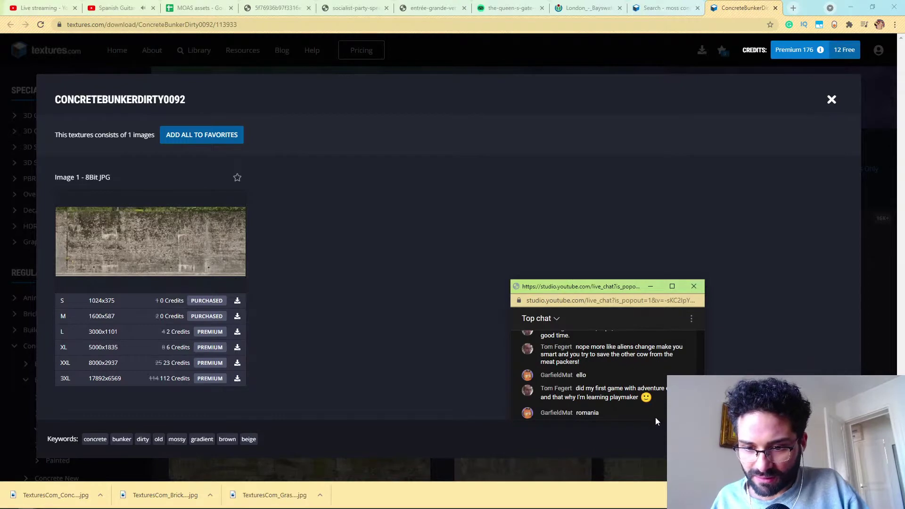
{"action": "left_click_drag", "start_coordinate": [649, 423], "coordinate": [651, 467]}
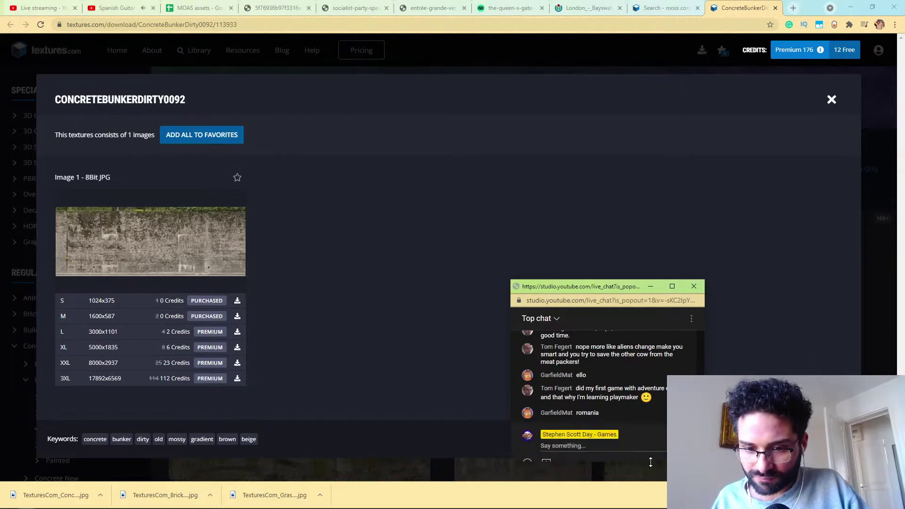
{"action": "left_click", "coordinate": [583, 446]}
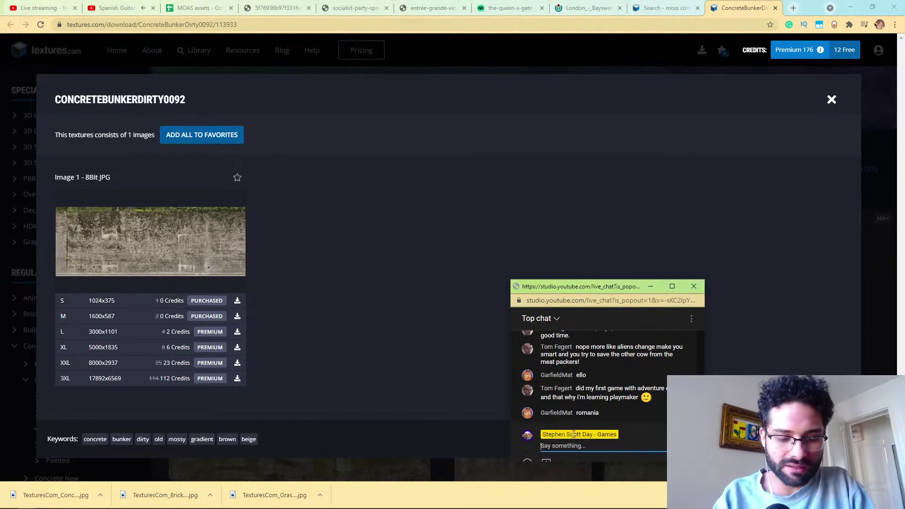
{"action": "type", "text": "Eugen "}
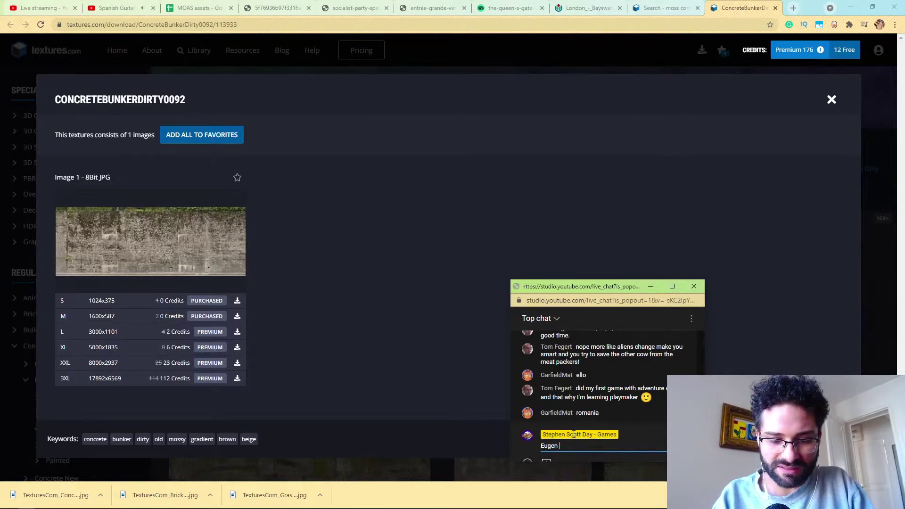
{"action": "type", "text": "Cicero"}
{"action": "key", "text": "Return"}
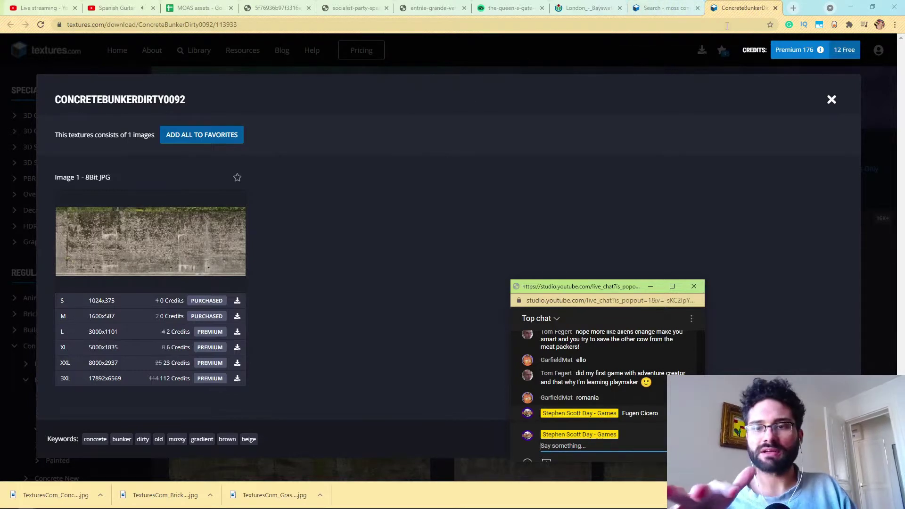
Close the bunker concrete page, check the low wall in the Bayswater Road photo, and switch to Blender.
{"action": "left_click", "coordinate": [775, 9]}
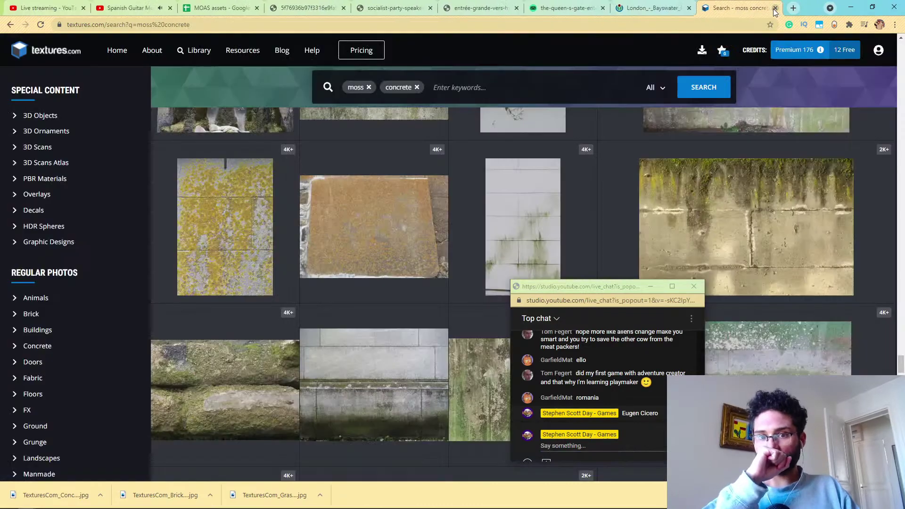
{"action": "left_click", "coordinate": [646, 8]}
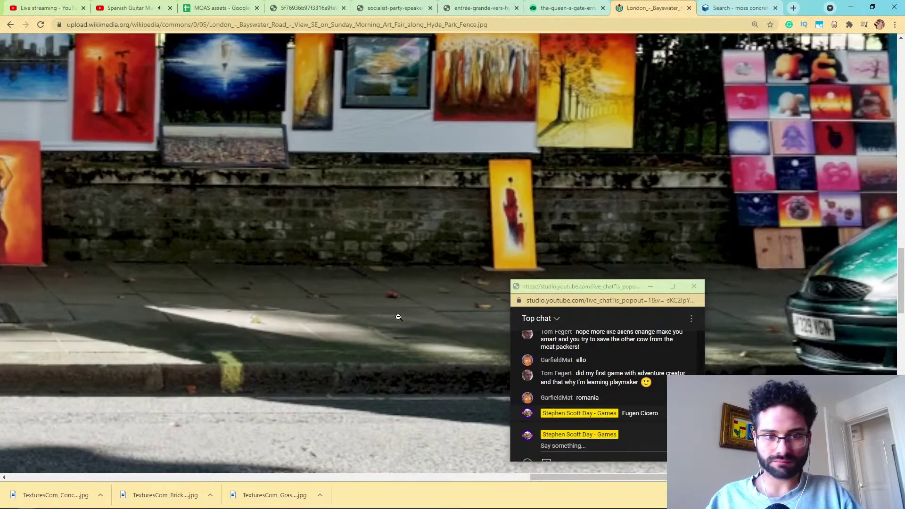
{"action": "key", "text": "alt+Tab"}
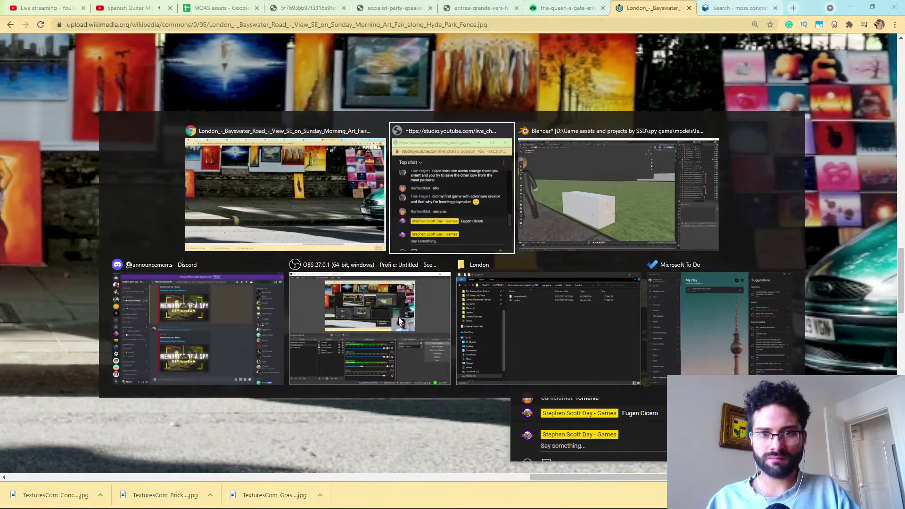
{"action": "key", "text": "alt+Tab"}
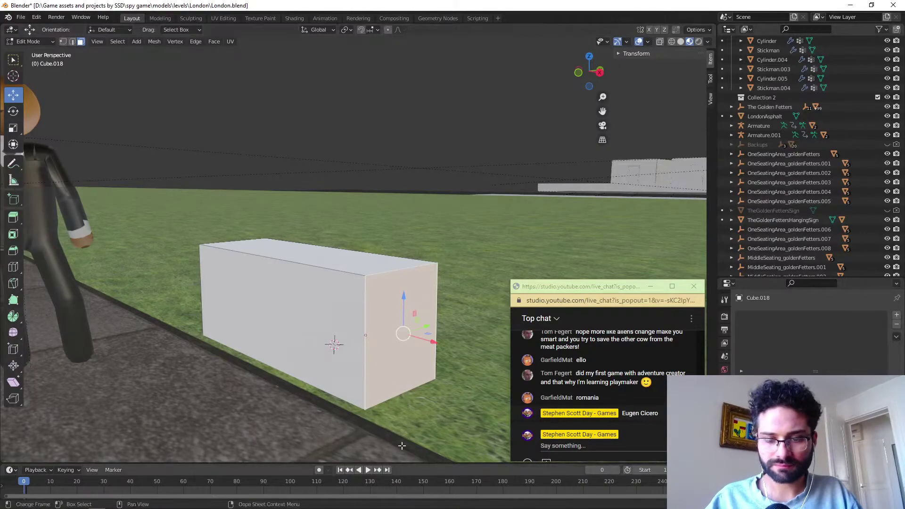
Move the chat window lower and extrude the wall block's top face upward by about 0.136 m.
{"action": "left_click_drag", "start_coordinate": [583, 281], "coordinate": [579, 317]}
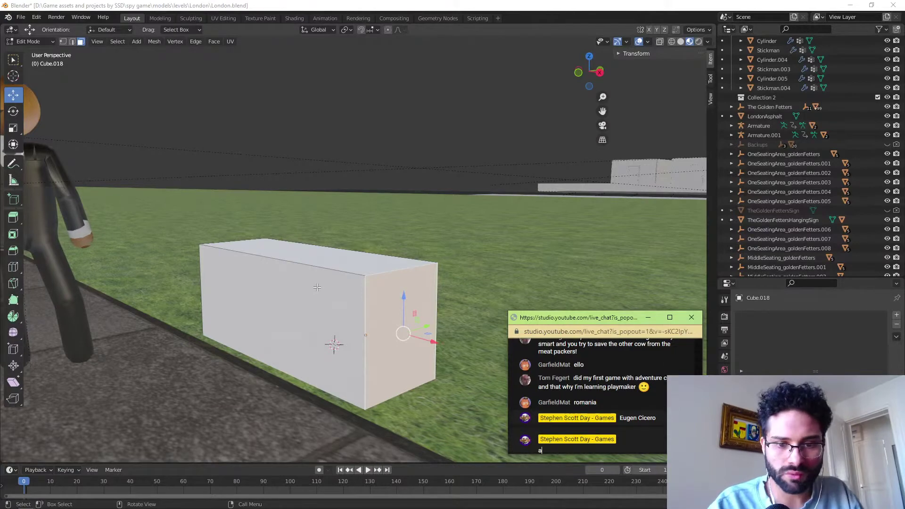
{"action": "key", "text": "BackSpace"}
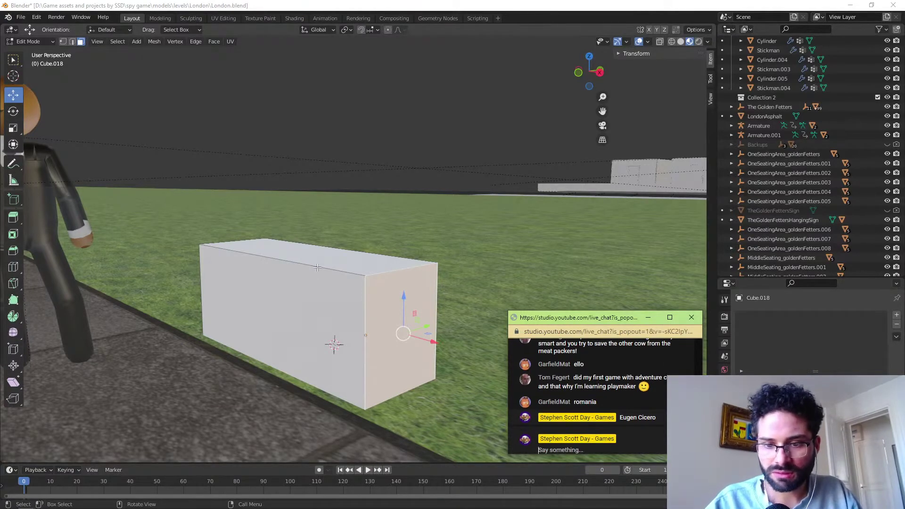
{"action": "left_click", "coordinate": [305, 282]}
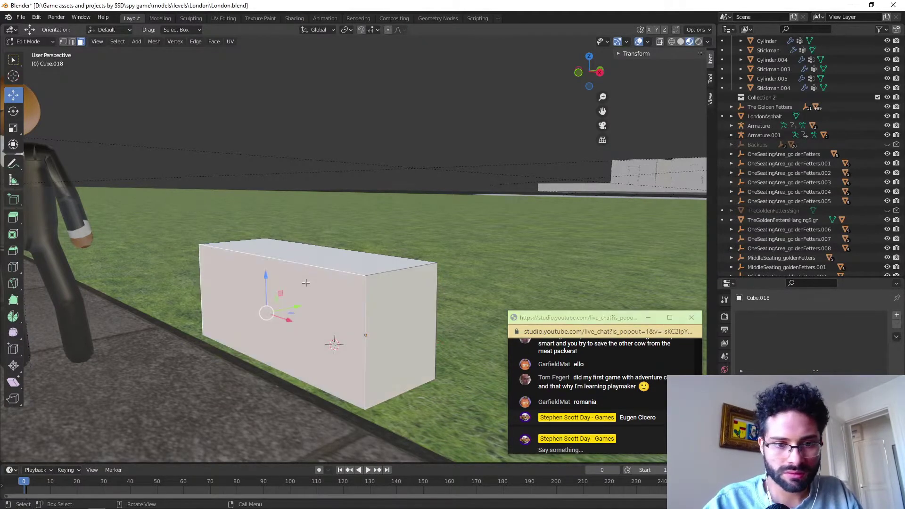
{"action": "left_click", "coordinate": [297, 255]}
{"action": "key", "text": "e"}
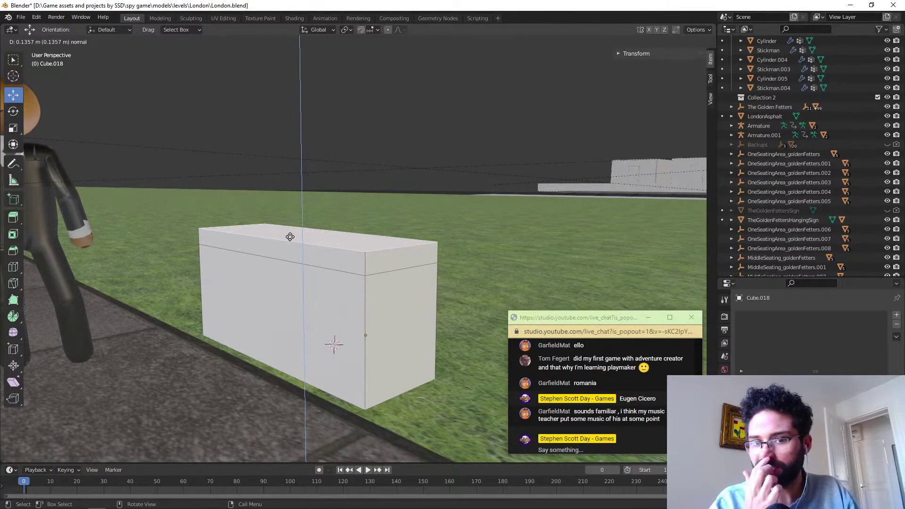
{"action": "left_click", "coordinate": [290, 236]}
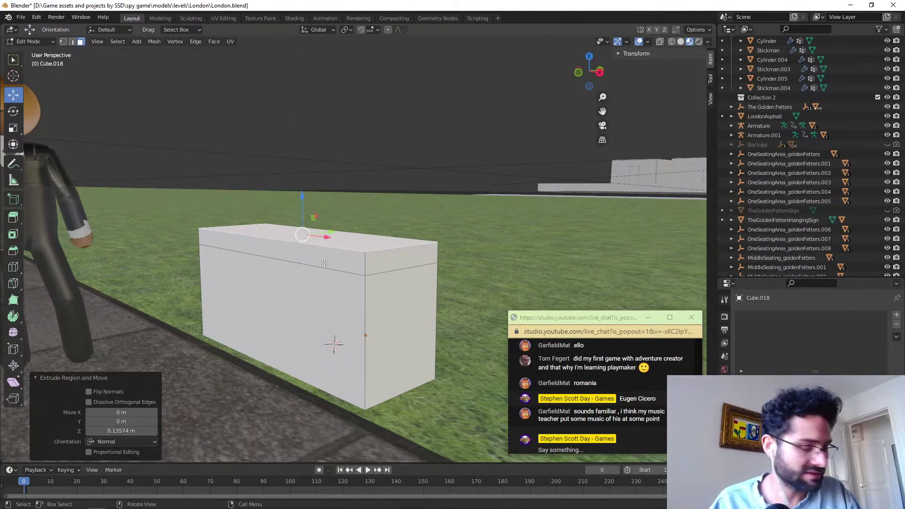
Select the front face of the wall block's upper band and examine the block's scale beside the character and pavement.
{"action": "middle_click_drag", "start_coordinate": [325, 280], "coordinate": [322, 287]}
{"action": "middle_click_drag", "start_coordinate": [223, 299], "coordinate": [317, 284]}
{"action": "left_click", "coordinate": [307, 266]}
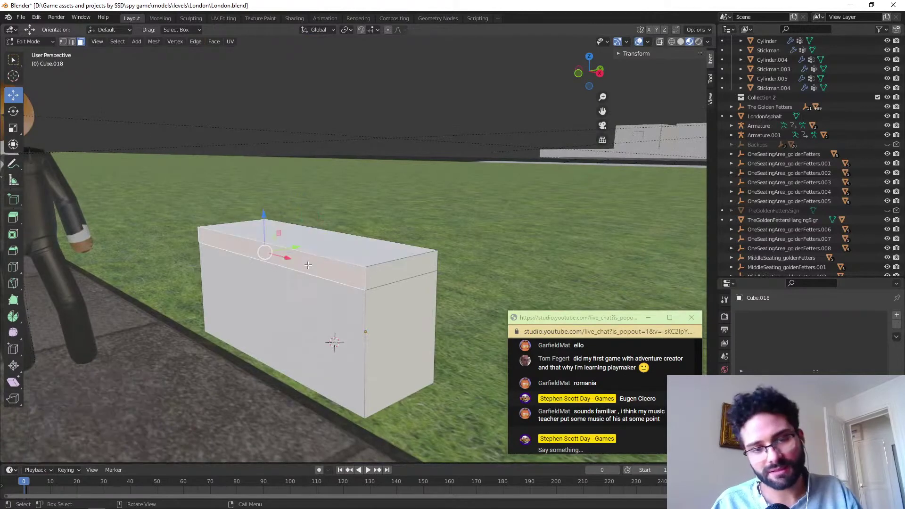
{"action": "scroll", "coordinate": [305, 280], "scroll_direction": "down", "scroll_amount": 2}
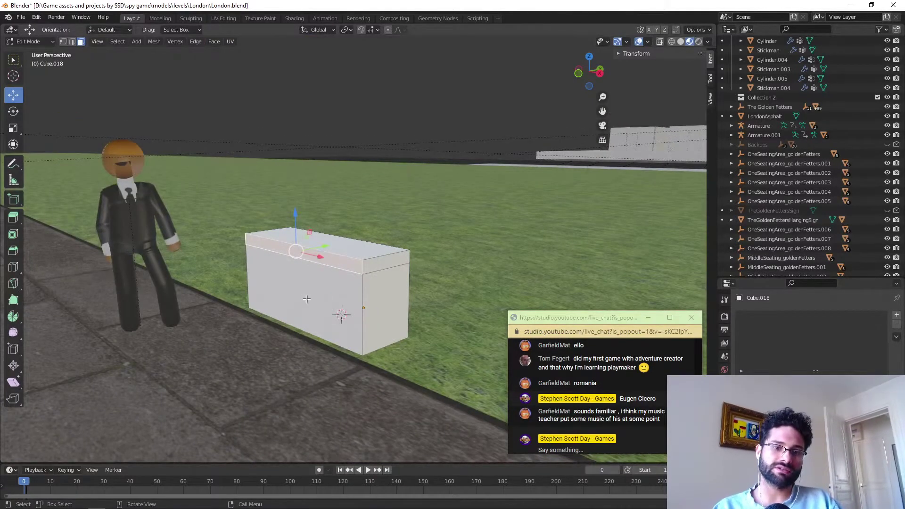
{"action": "scroll", "coordinate": [307, 300], "scroll_direction": "down", "scroll_amount": 2}
{"action": "scroll", "coordinate": [304, 293], "scroll_direction": "down", "scroll_amount": 2}
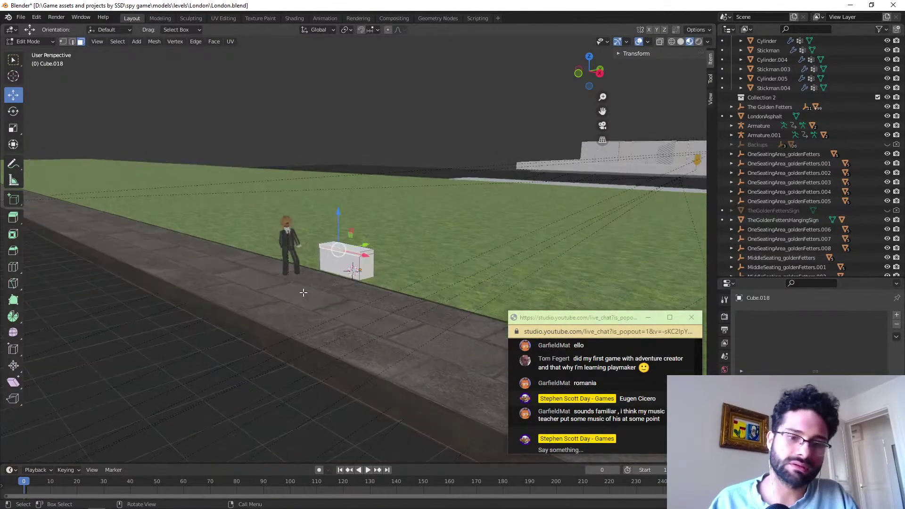
Compare the Queen's Gate, Speakers' Corner and Hyde Park entrance reference photos with the wall block and pavement in Blender.
{"action": "key", "text": "alt+Tab"}
{"action": "key", "text": "Tab"}
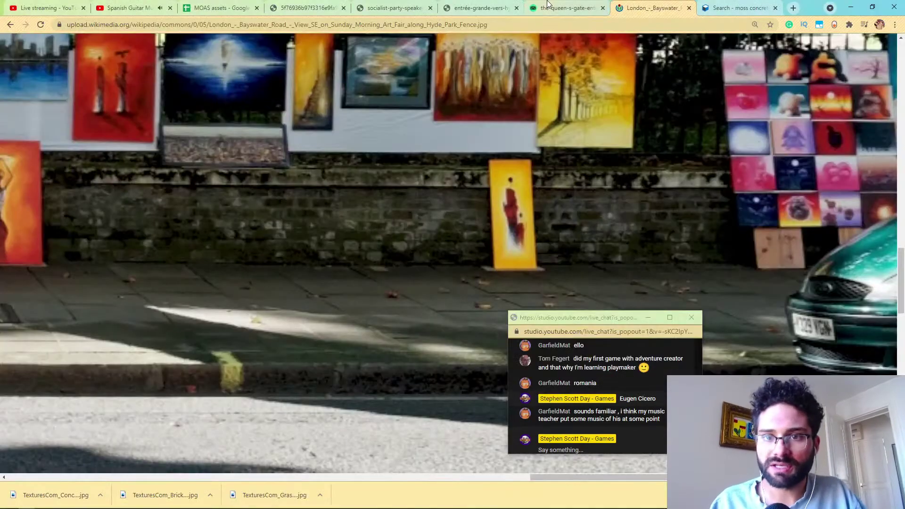
{"action": "left_click", "coordinate": [548, 5]}
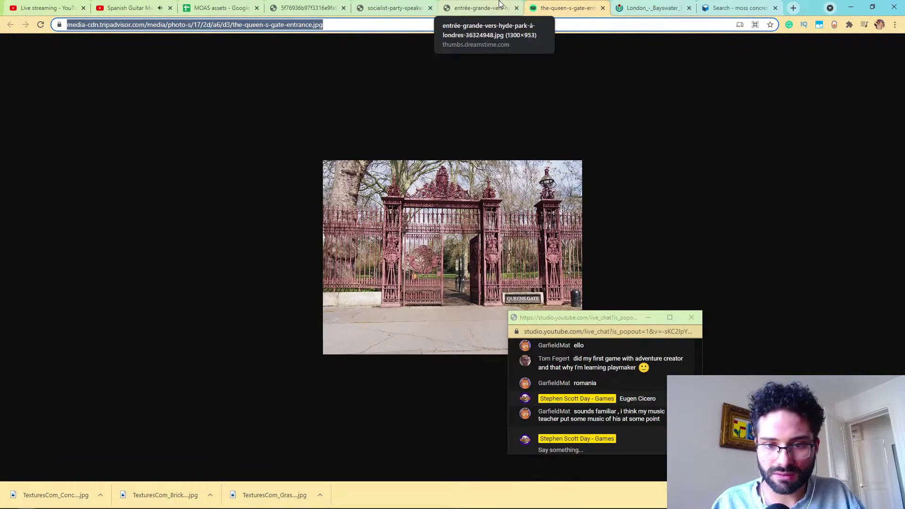
{"action": "left_click", "coordinate": [490, 6]}
{"action": "left_click", "coordinate": [414, 7]}
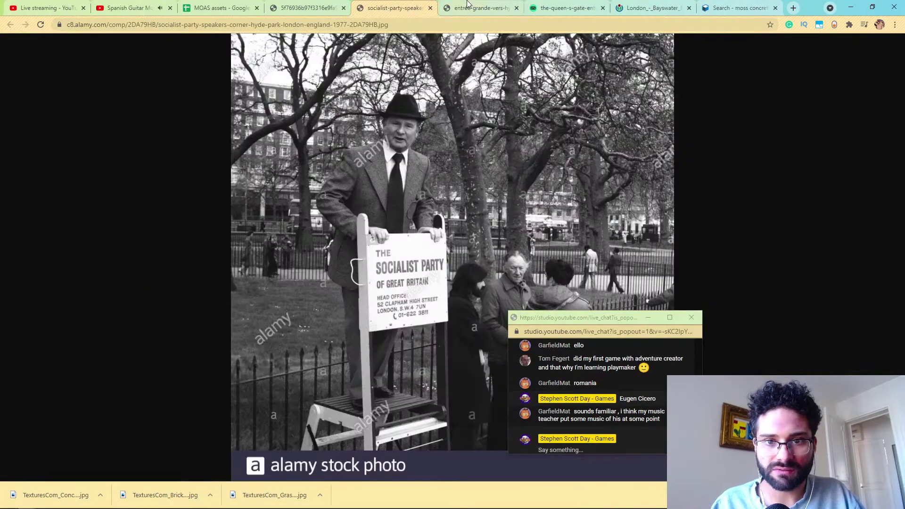
{"action": "left_click", "coordinate": [469, 4]}
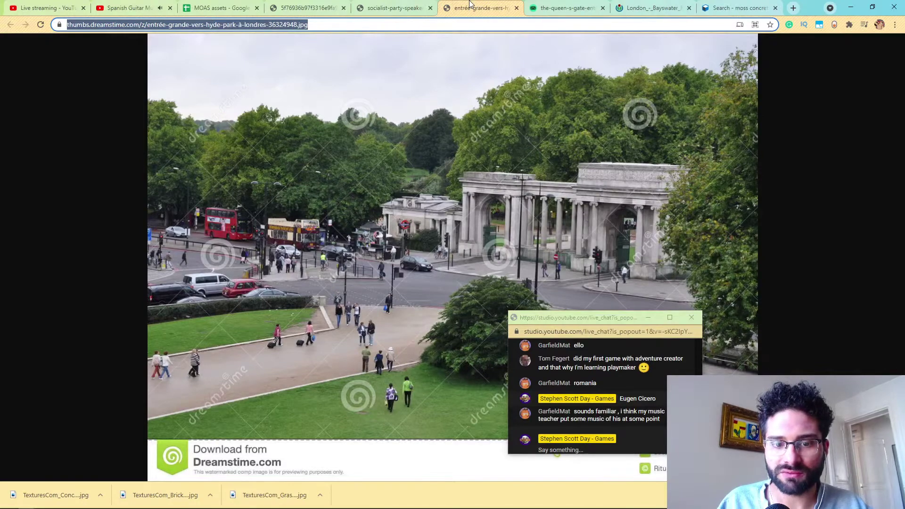
{"action": "key", "text": "alt+Tab"}
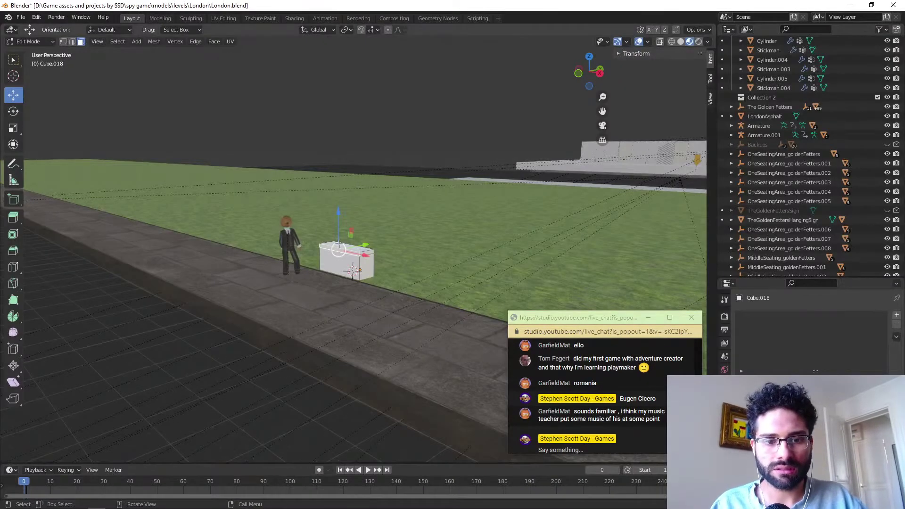
{"action": "middle_click_drag", "start_coordinate": [339, 250], "coordinate": [317, 250]}
{"action": "key", "text": "alt+Tab"}
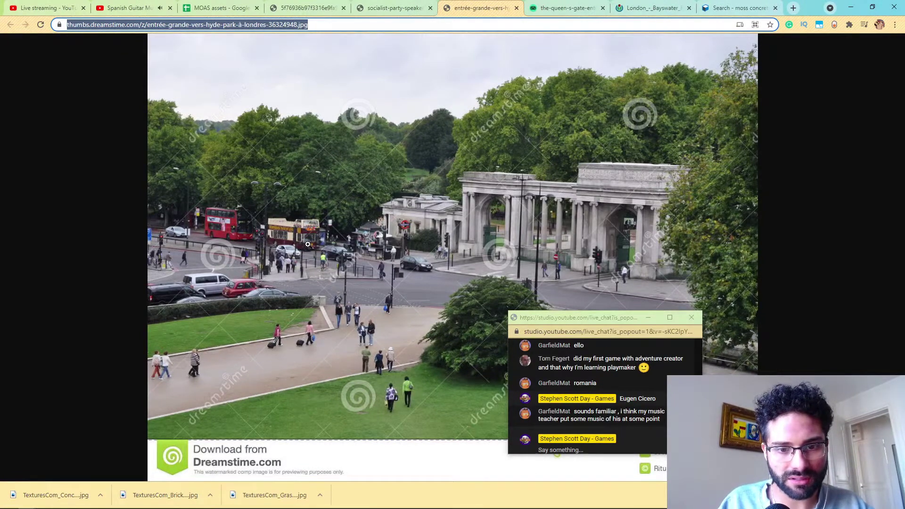
{"action": "key", "text": "alt+Tab"}
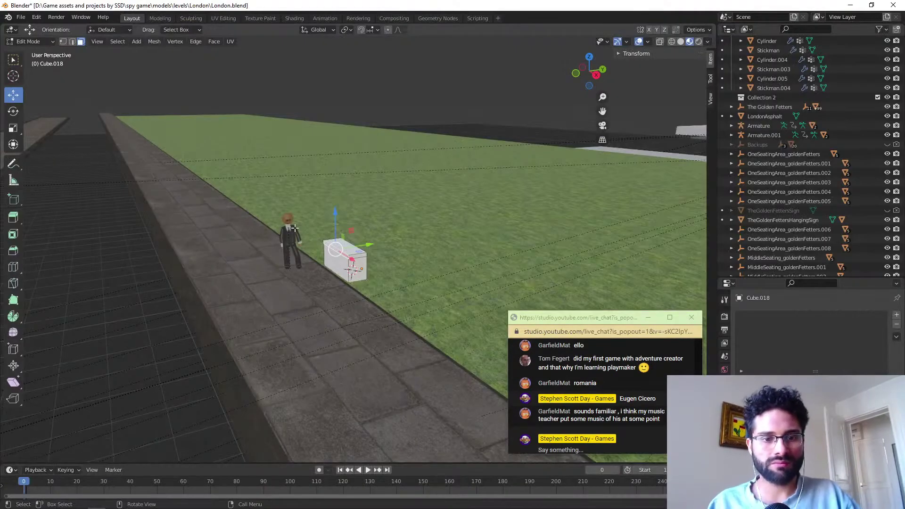
Move the whole wall block away from the pavement onto the lawn, about -8.26 m in X and 4.47 m in Y.
{"action": "middle_click_drag", "start_coordinate": [294, 229], "coordinate": [283, 321]}
{"action": "key", "text": "Tab"}
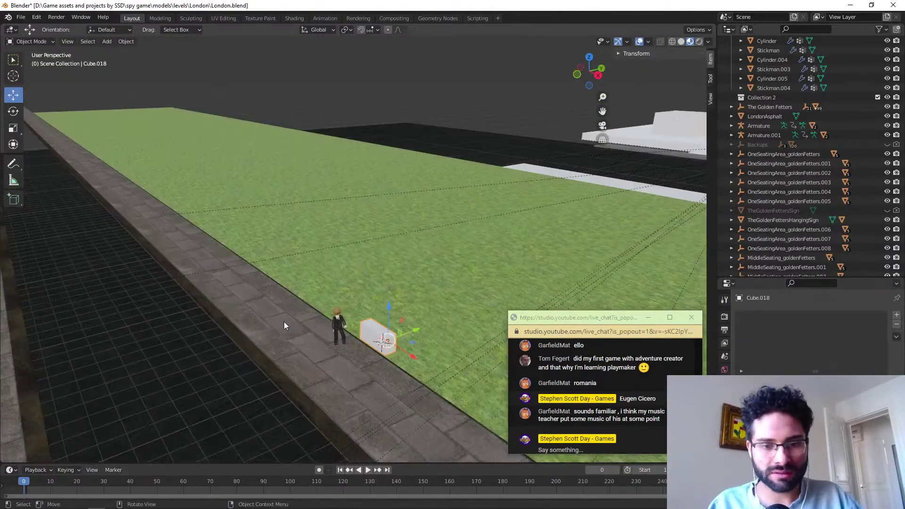
{"action": "left_click_drag", "start_coordinate": [412, 344], "coordinate": [386, 273]}
{"action": "middle_click_drag", "start_coordinate": [327, 304], "coordinate": [281, 314]}
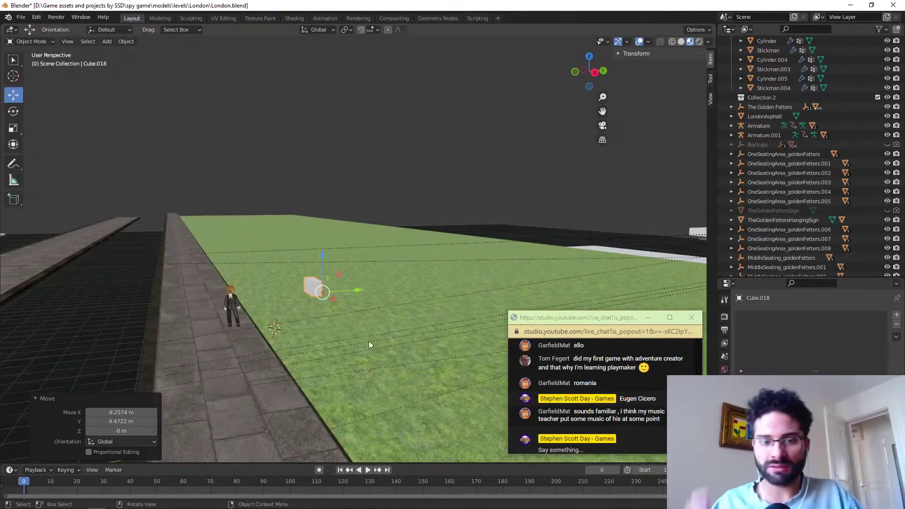
{"action": "middle_click_drag", "start_coordinate": [357, 339], "coordinate": [154, 70]}
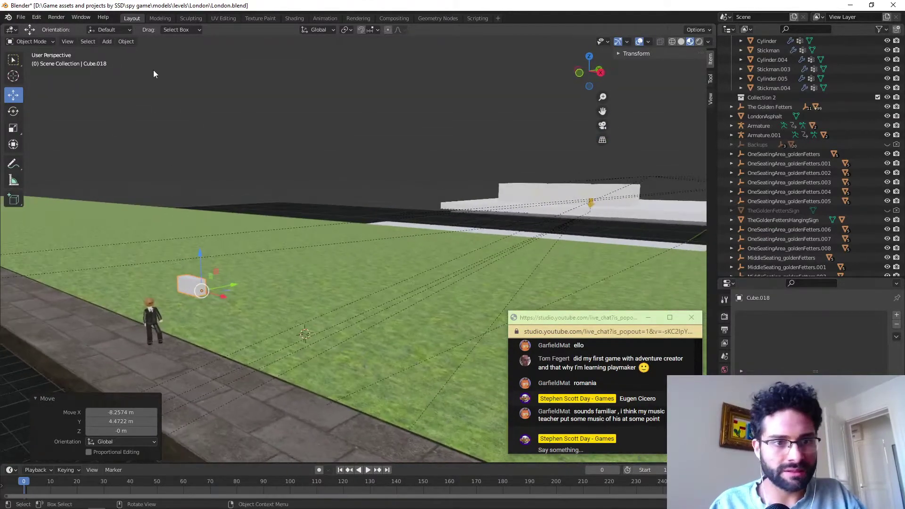
Add a 2 m cube on the lawn and flatten its mesh vertically with a Z scale of about -0.204.
{"action": "left_click", "coordinate": [107, 42]}
{"action": "mouse_move", "coordinate": [123, 53]}
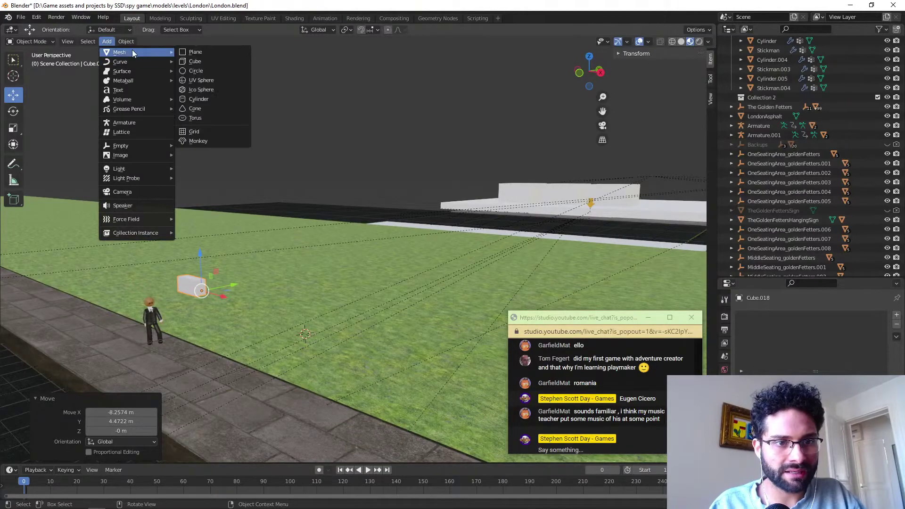
{"action": "left_click", "coordinate": [194, 61]}
{"action": "middle_click_drag", "start_coordinate": [338, 338], "coordinate": [344, 310]}
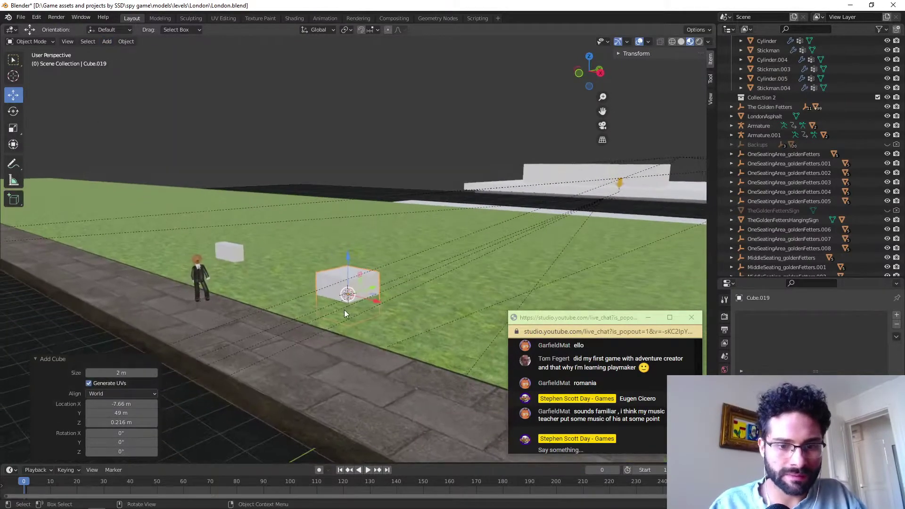
{"action": "key", "text": "Tab"}
{"action": "key", "text": "s"}
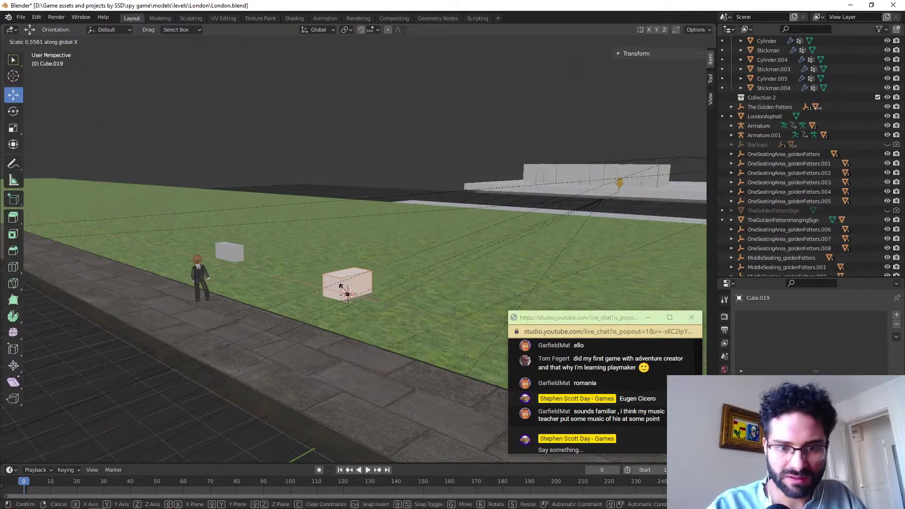
{"action": "key", "text": "z"}
{"action": "left_click", "coordinate": [347, 293]}
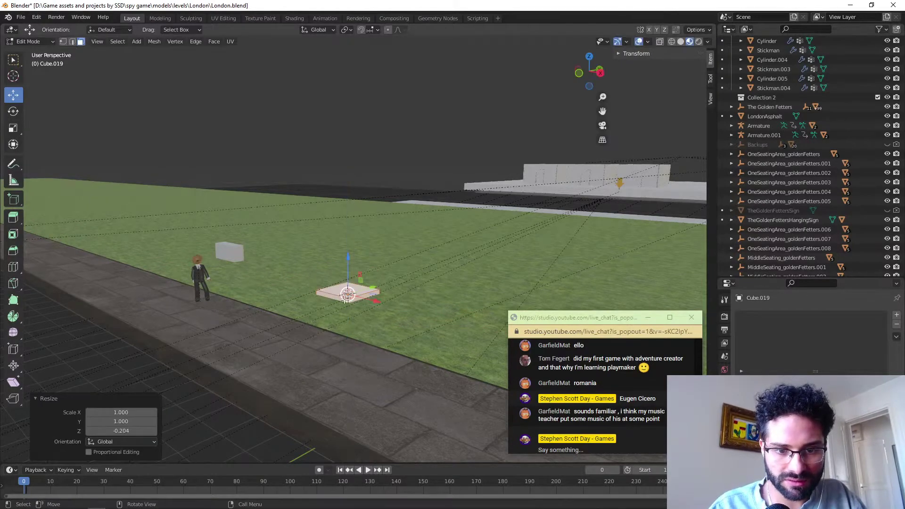
{"action": "key", "text": "KP_Decimal"}
{"action": "scroll", "coordinate": [368, 214], "scroll_direction": "down", "scroll_amount": 2}
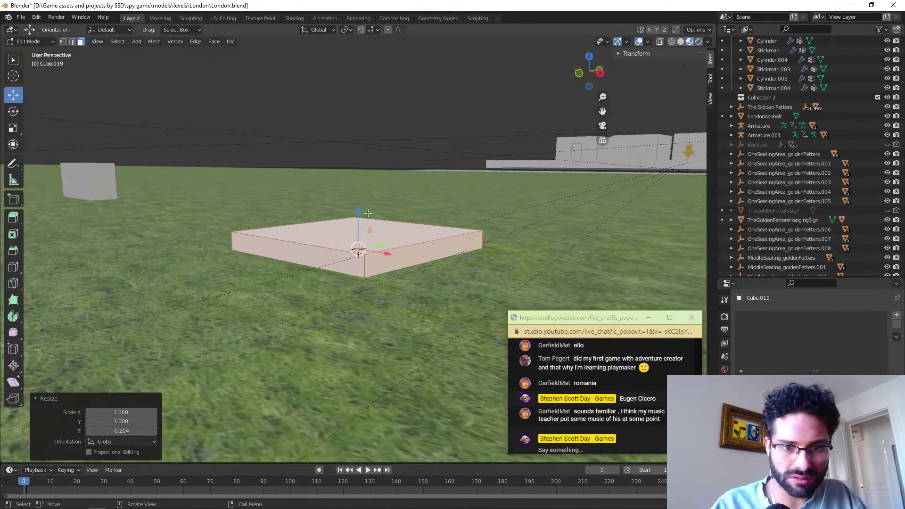
Raise the flattened cube's mesh by about 0.16 m and lower its top face to form a thin slab.
{"action": "left_click_drag", "start_coordinate": [360, 207], "coordinate": [343, 255]}
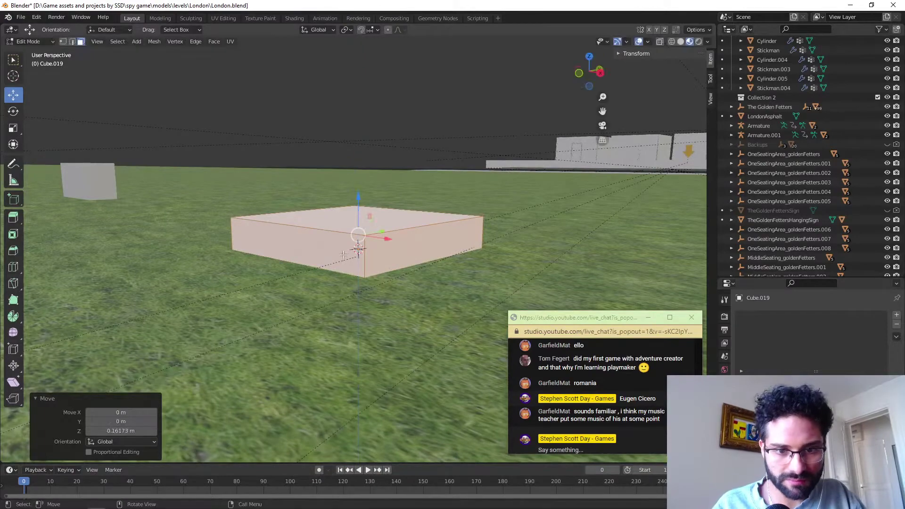
{"action": "left_click", "coordinate": [323, 219]}
{"action": "left_click_drag", "start_coordinate": [362, 178], "coordinate": [361, 204]}
{"action": "key", "text": "Tab"}
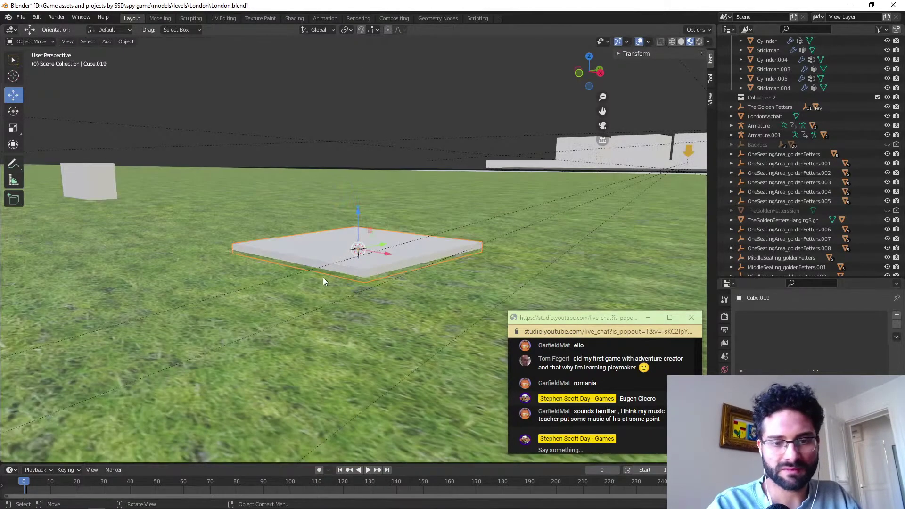
Move the slab to the pavement edge, about 2.96 m in X and -2.72 m in Y.
{"action": "middle_click_drag", "start_coordinate": [323, 277], "coordinate": [364, 285]}
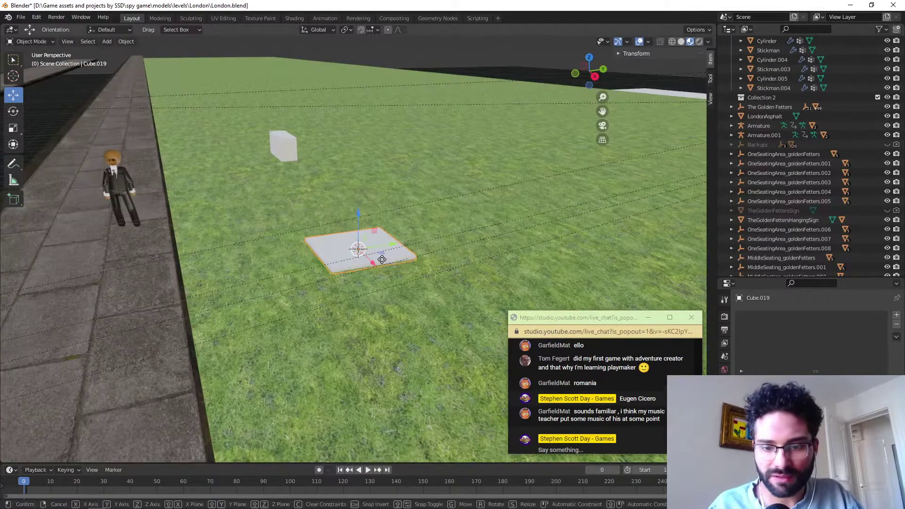
{"action": "left_click_drag", "start_coordinate": [385, 253], "coordinate": [282, 333]}
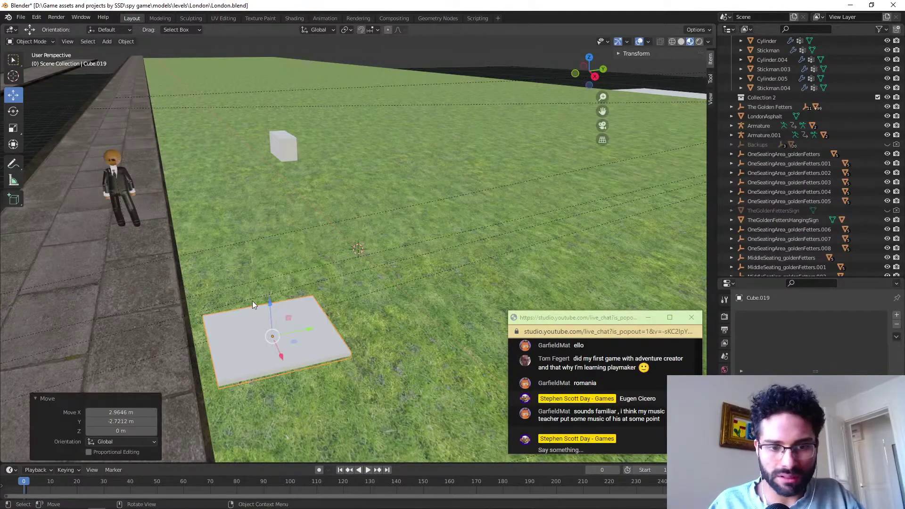
{"action": "middle_click_drag", "start_coordinate": [253, 301], "coordinate": [289, 313]}
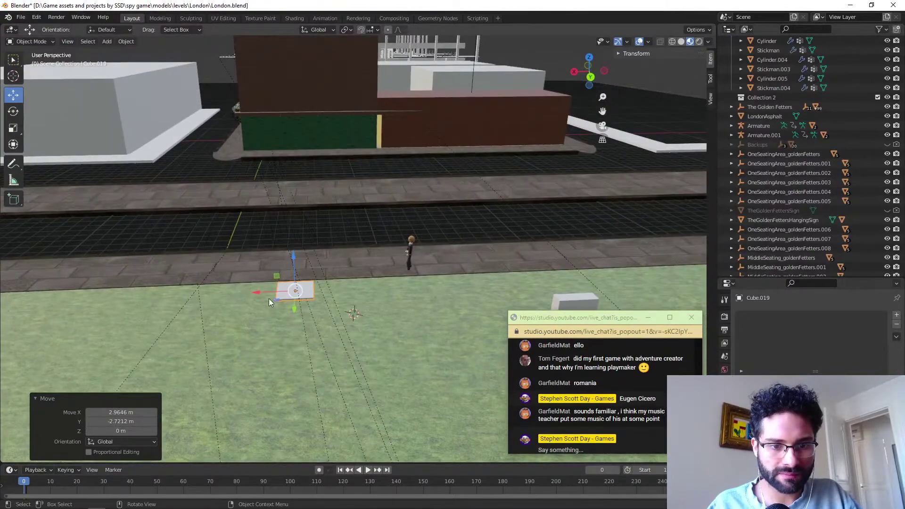
Slide the slab along the pavement past the character in X moves of about -8.35 m, -2.29 m and -0.99 m.
{"action": "left_click_drag", "start_coordinate": [256, 293], "coordinate": [413, 287]}
{"action": "middle_click_drag", "start_coordinate": [345, 300], "coordinate": [324, 287], "text": "shift"}
{"action": "key", "text": "g"}
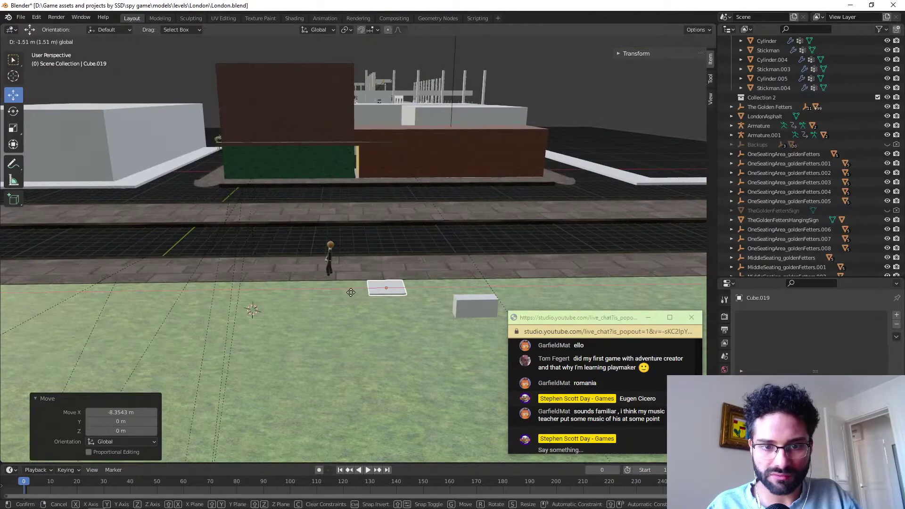
{"action": "left_click_drag", "start_coordinate": [351, 293], "coordinate": [365, 293]}
{"action": "middle_click_drag", "start_coordinate": [306, 303], "coordinate": [303, 283], "text": "shift"}
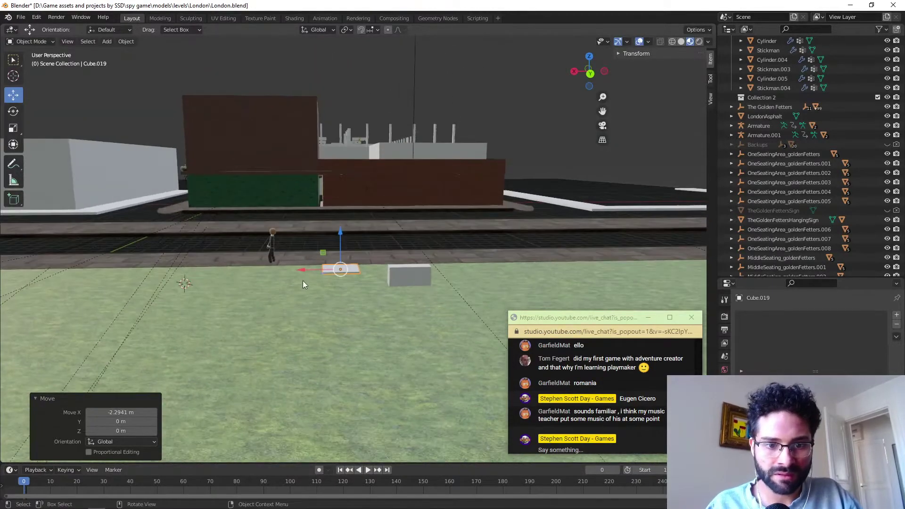
{"action": "left_click_drag", "start_coordinate": [301, 268], "coordinate": [321, 269]}
{"action": "middle_click_drag", "start_coordinate": [319, 278], "coordinate": [283, 314]}
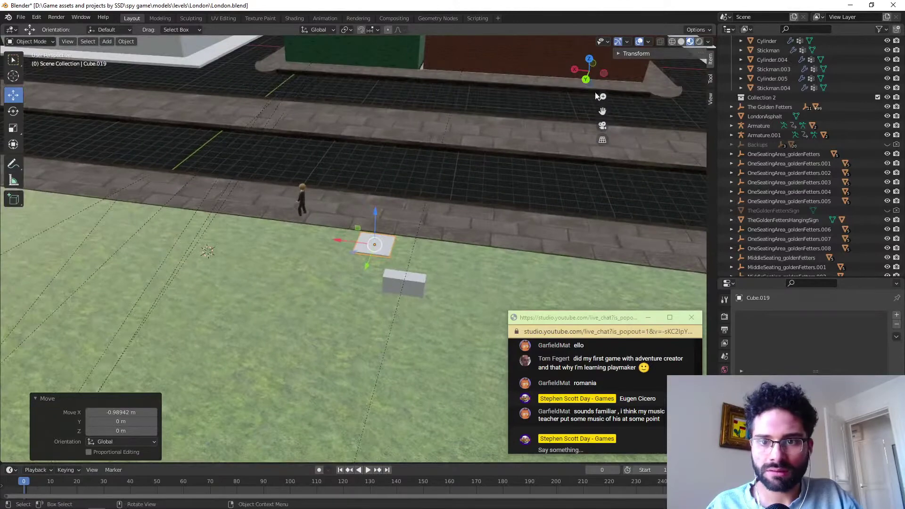
From the top view, shift the slab about -0.69 m in X to adjust its position opposite the pub block.
{"action": "left_click", "coordinate": [589, 60]}
{"action": "scroll", "coordinate": [401, 236], "scroll_direction": "down", "scroll_amount": 5}
{"action": "middle_click_drag", "start_coordinate": [317, 287], "coordinate": [338, 248], "text": "shift"}
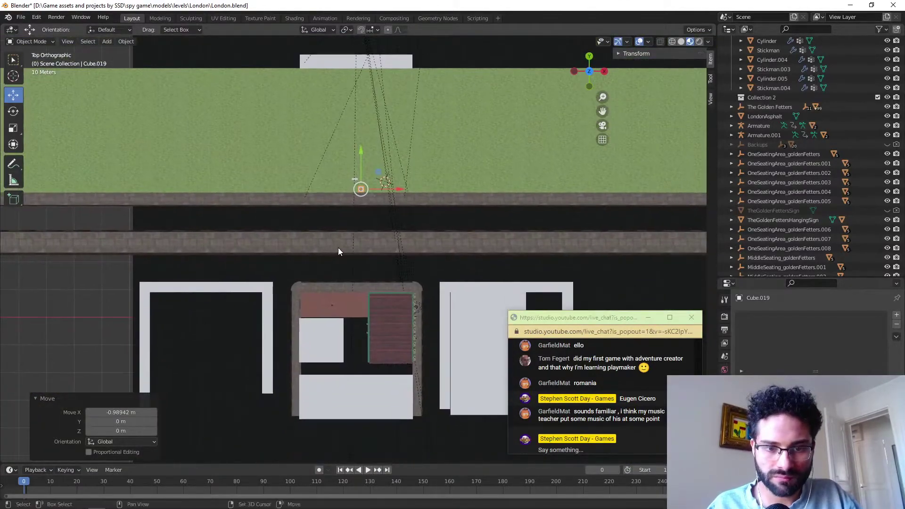
{"action": "scroll", "coordinate": [341, 281], "scroll_direction": "up", "scroll_amount": 3}
{"action": "middle_click_drag", "start_coordinate": [342, 281], "coordinate": [333, 263], "text": "shift"}
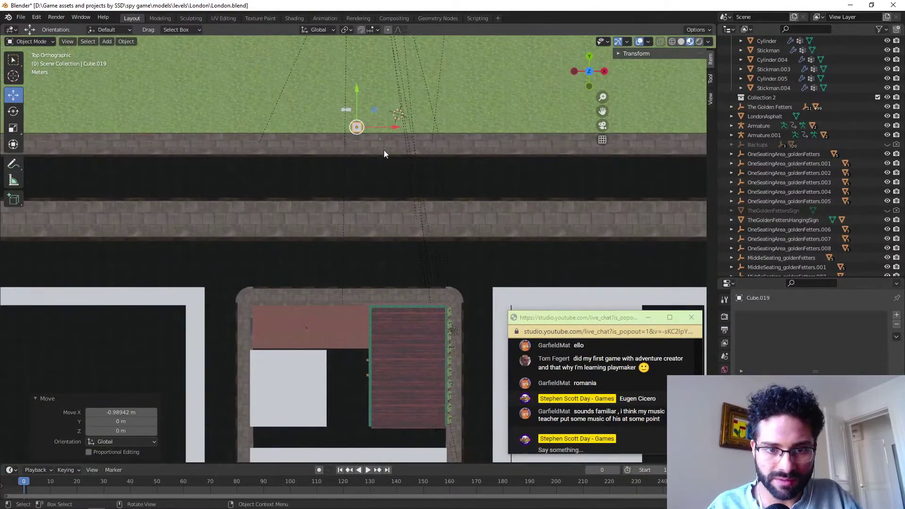
{"action": "left_click_drag", "start_coordinate": [395, 133], "coordinate": [394, 131]}
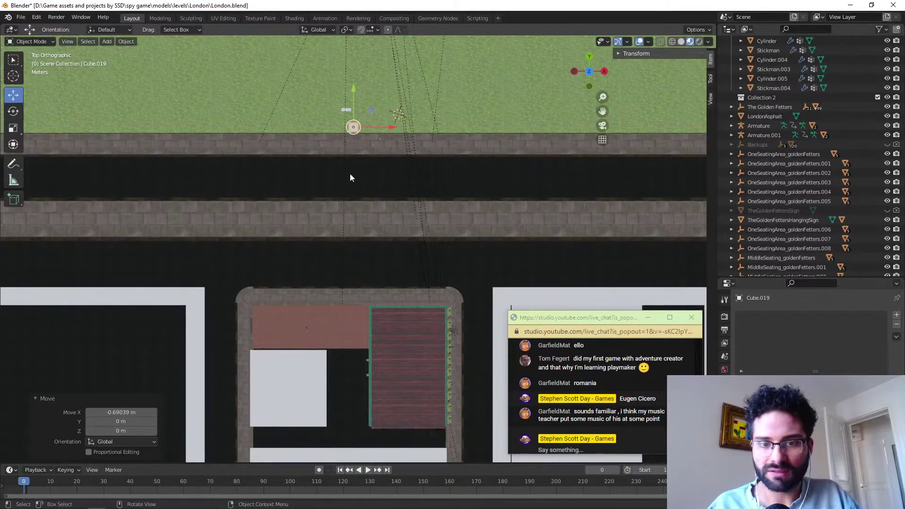
Lengthen the slab's mesh along the pavement by scaling it about 7.09 times in X.
{"action": "middle_click_drag", "start_coordinate": [350, 178], "coordinate": [467, 118]}
{"action": "scroll", "coordinate": [262, 258], "scroll_direction": "up", "scroll_amount": 4}
{"action": "middle_click_drag", "start_coordinate": [327, 233], "coordinate": [381, 265]}
{"action": "key", "text": "Tab"}
{"action": "scroll", "coordinate": [315, 265], "scroll_direction": "up", "scroll_amount": 5}
{"action": "scroll", "coordinate": [315, 265], "scroll_direction": "down", "scroll_amount": 4}
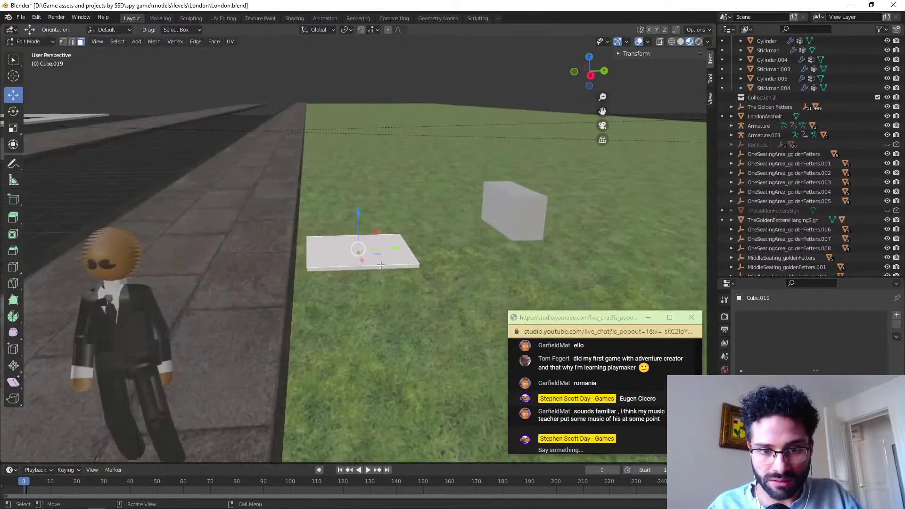
{"action": "left_click", "coordinate": [367, 268]}
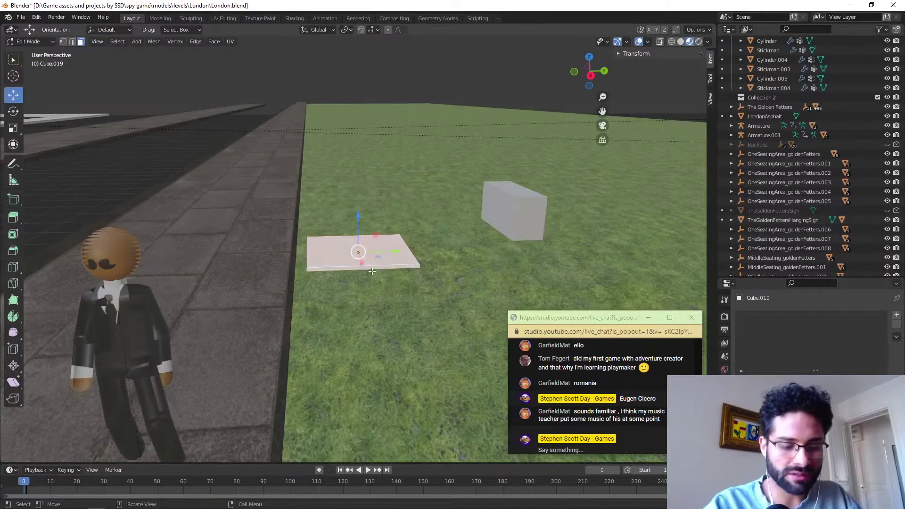
{"action": "key", "text": "s"}
{"action": "key", "text": "x"}
{"action": "left_click", "coordinate": [376, 297]}
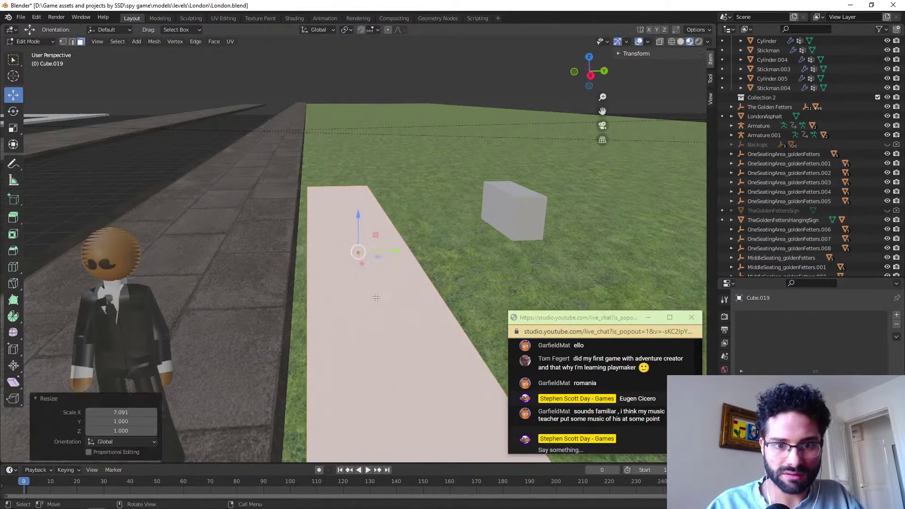
Extend the slab's length further with an X scale of about 1.332.
{"action": "scroll", "coordinate": [376, 297], "scroll_direction": "down", "scroll_amount": 4}
{"action": "middle_click_drag", "start_coordinate": [375, 297], "coordinate": [234, 282]}
{"action": "key", "text": "s"}
{"action": "key", "text": "x"}
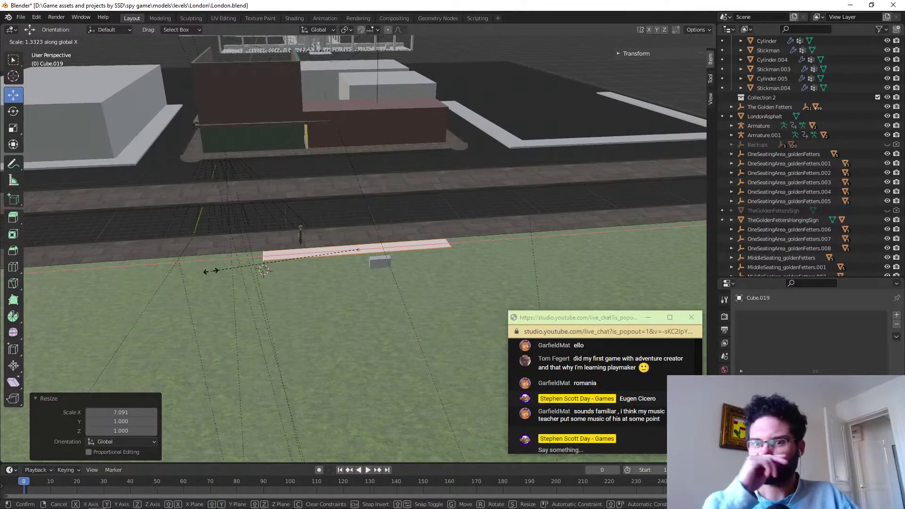
{"action": "left_click", "coordinate": [264, 269]}
Check the Hyde Park entrance photo and widen the slab by moving its lawn-side face about 4.78 m in Y.
{"action": "key", "text": "alt+Tab"}
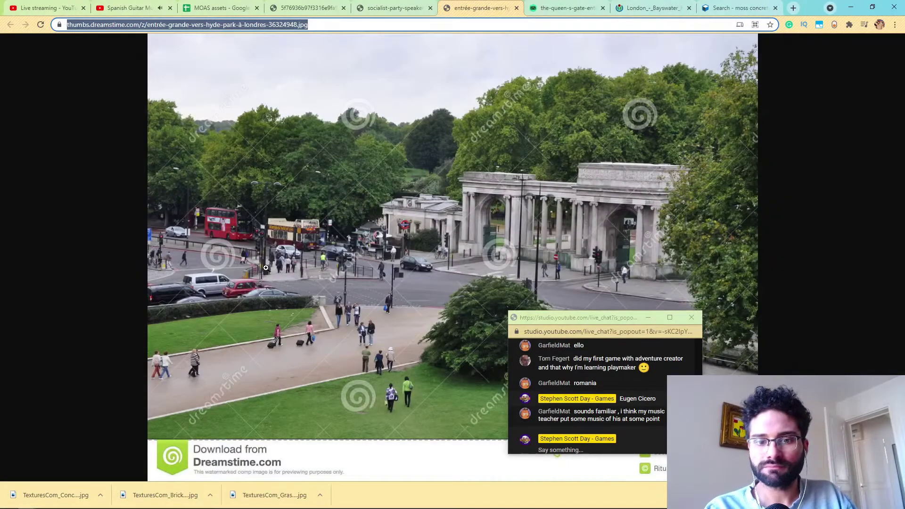
{"action": "key", "text": "alt+Tab"}
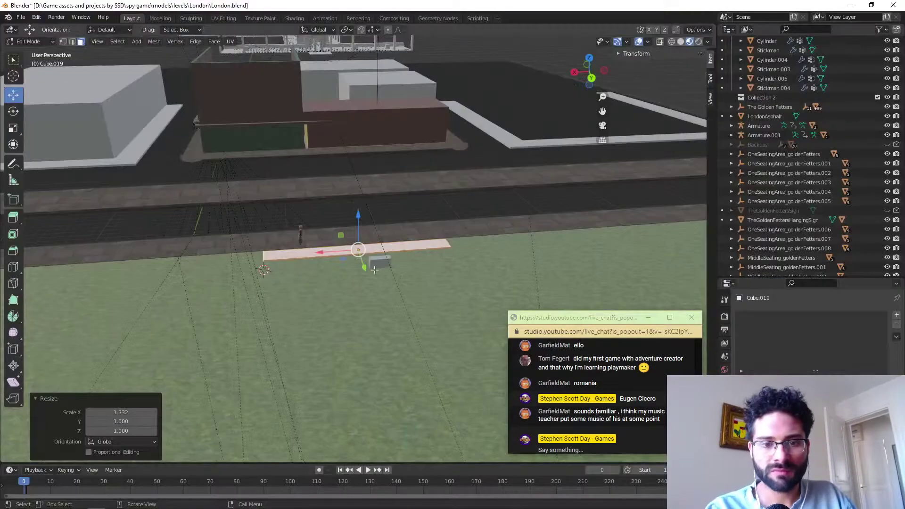
{"action": "middle_click_drag", "start_coordinate": [266, 268], "coordinate": [297, 269]}
{"action": "scroll", "coordinate": [325, 271], "scroll_direction": "up", "scroll_amount": 4}
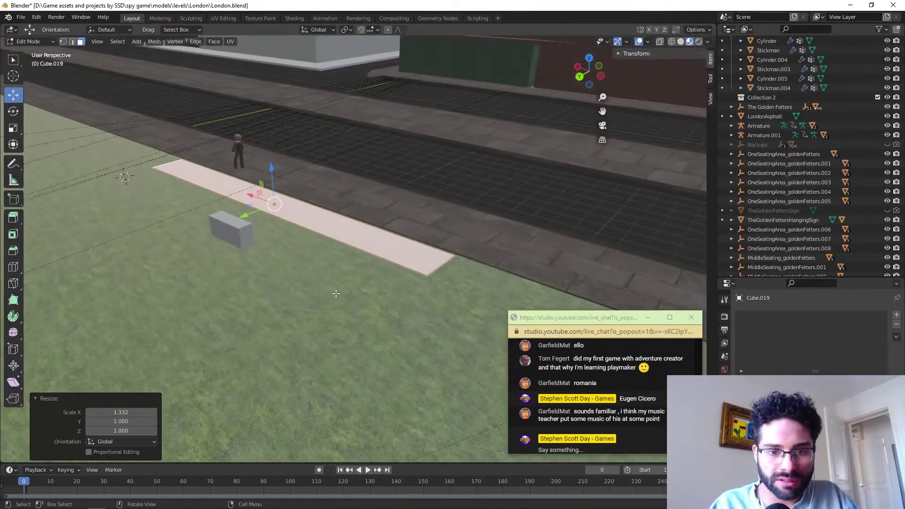
{"action": "scroll", "coordinate": [336, 294], "scroll_direction": "up", "scroll_amount": 4}
{"action": "left_click", "coordinate": [430, 238]}
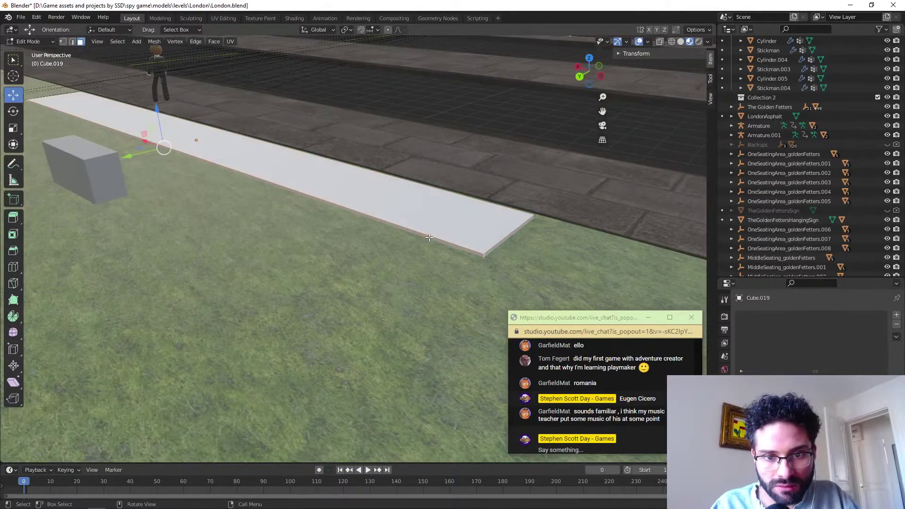
{"action": "scroll", "coordinate": [282, 259], "scroll_direction": "down", "scroll_amount": 3}
{"action": "left_click_drag", "start_coordinate": [215, 203], "coordinate": [230, 305]}
{"action": "scroll", "coordinate": [230, 305], "scroll_direction": "down", "scroll_amount": 4}
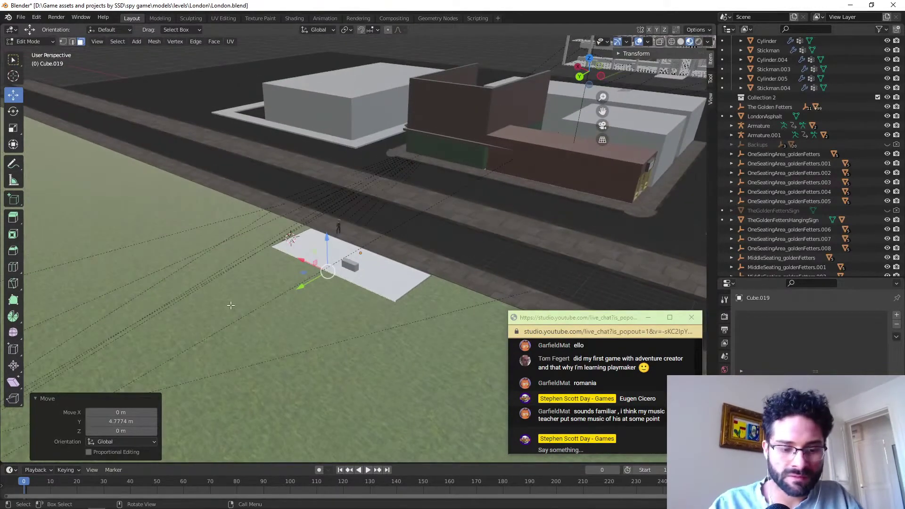
Extrude the slab's lawn-side face about 5.12 m into the lawn and flare its outer edge with an X scale of about 1.747.
{"action": "key", "text": "e"}
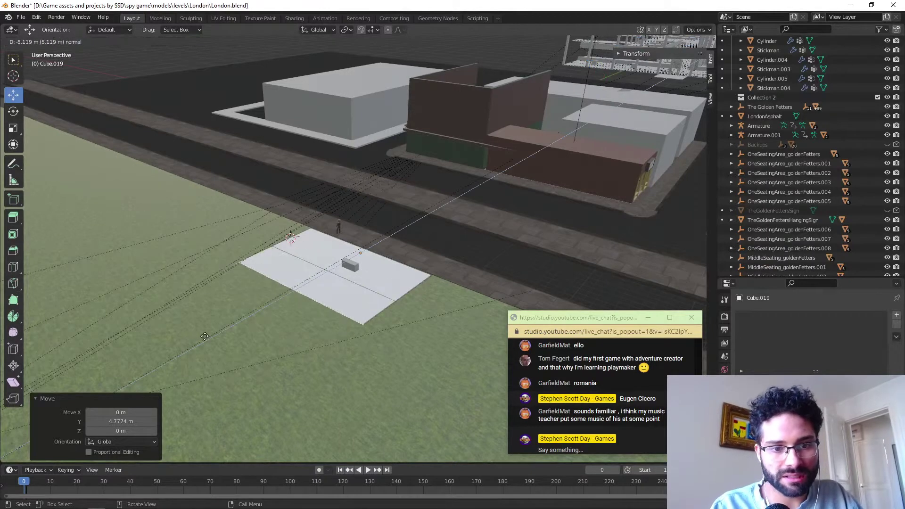
{"action": "left_click", "coordinate": [205, 336]}
{"action": "key", "text": "s"}
{"action": "key", "text": "x"}
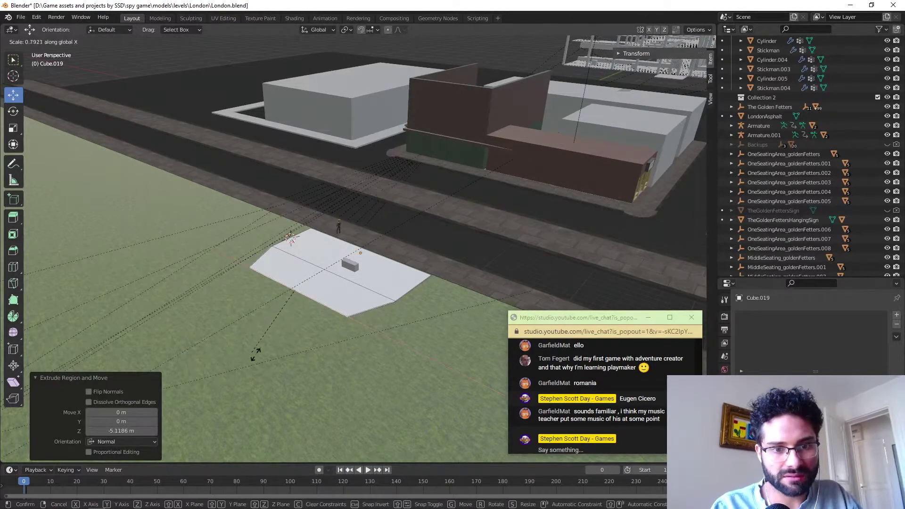
{"action": "left_click", "coordinate": [126, 276]}
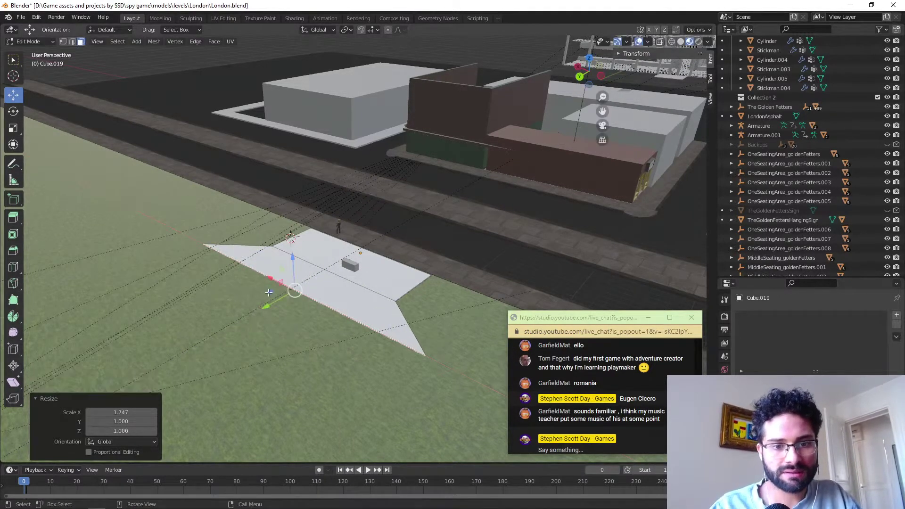
Move the flared outer face about 0.73 m in Y and return to Object Mode.
{"action": "middle_click_drag", "start_coordinate": [126, 276], "coordinate": [86, 261]}
{"action": "mouse_move", "coordinate": [227, 267]}
{"action": "left_mouse_down"}
{"action": "mouse_move", "coordinate": [209, 270]}
{"action": "mouse_move", "coordinate": [220, 271]}
{"action": "left_mouse_up"}
{"action": "middle_click_drag", "start_coordinate": [264, 283], "coordinate": [272, 254]}
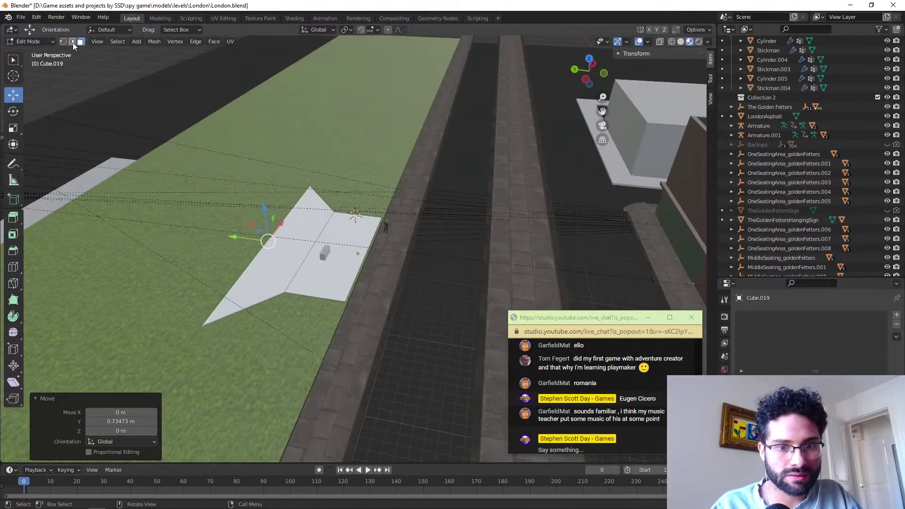
{"action": "middle_click_drag", "start_coordinate": [373, 268], "coordinate": [312, 285]}
{"action": "scroll", "coordinate": [351, 256], "scroll_direction": "up", "scroll_amount": 5}
{"action": "middle_click_drag", "start_coordinate": [278, 249], "coordinate": [267, 244]}
{"action": "key", "text": "ctrl+z"}
{"action": "key", "text": "Tab"}
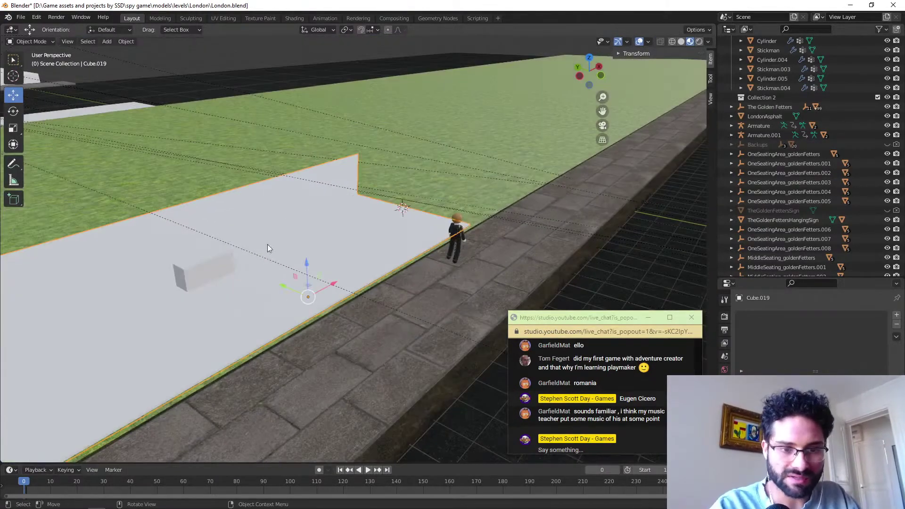
Shift the whole slab about -0.32 m in Y toward the pavement and compare its shape with the Hyde Park entrance photo.
{"action": "left_click_drag", "start_coordinate": [284, 287], "coordinate": [294, 286]}
{"action": "middle_click_drag", "start_coordinate": [325, 299], "coordinate": [266, 281]}
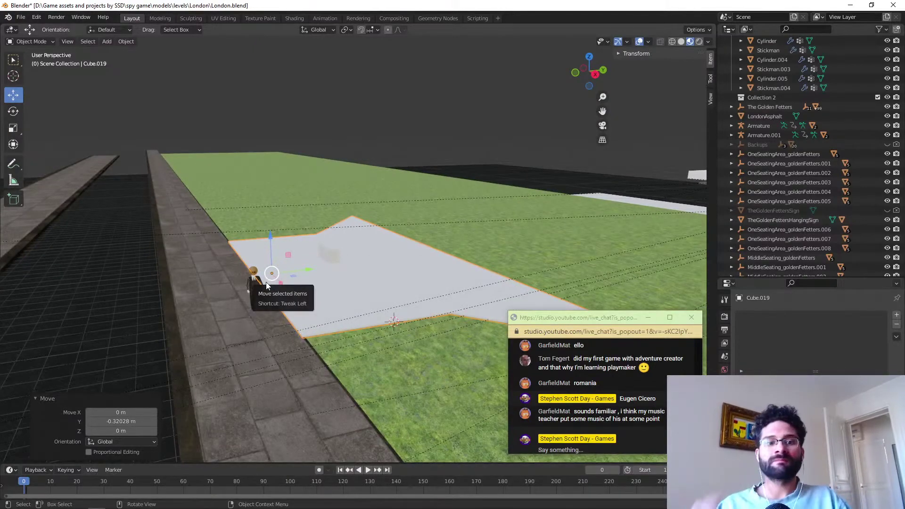
{"action": "mouse_move", "coordinate": [281, 293]}
{"action": "middle_mouse_down"}
{"action": "mouse_move", "coordinate": [412, 297]}
{"action": "mouse_move", "coordinate": [307, 278]}
{"action": "mouse_move", "coordinate": [394, 263]}
{"action": "mouse_move", "coordinate": [283, 334]}
{"action": "mouse_move", "coordinate": [318, 340]}
{"action": "mouse_move", "coordinate": [289, 341]}
{"action": "mouse_move", "coordinate": [309, 346]}
{"action": "mouse_move", "coordinate": [374, 328]}
{"action": "mouse_move", "coordinate": [333, 343]}
{"action": "mouse_move", "coordinate": [290, 292]}
{"action": "middle_mouse_up"}
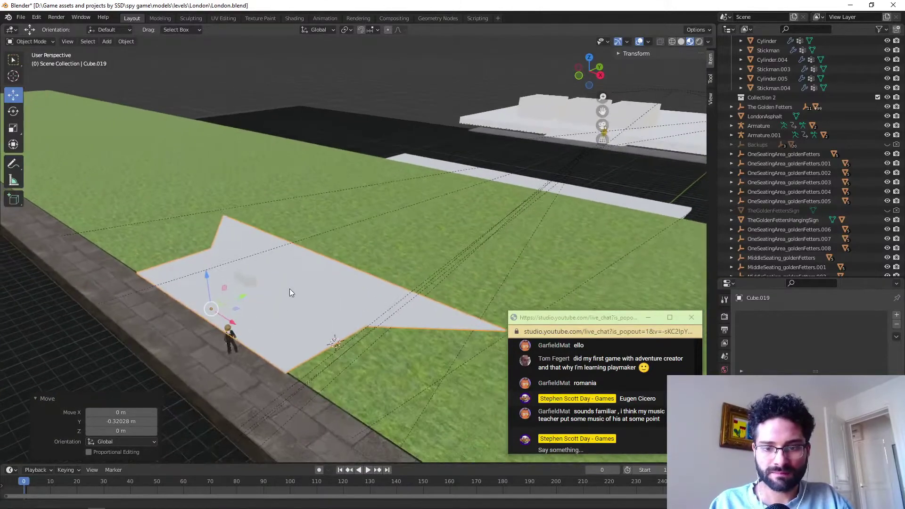
{"action": "key", "text": "alt+Tab"}
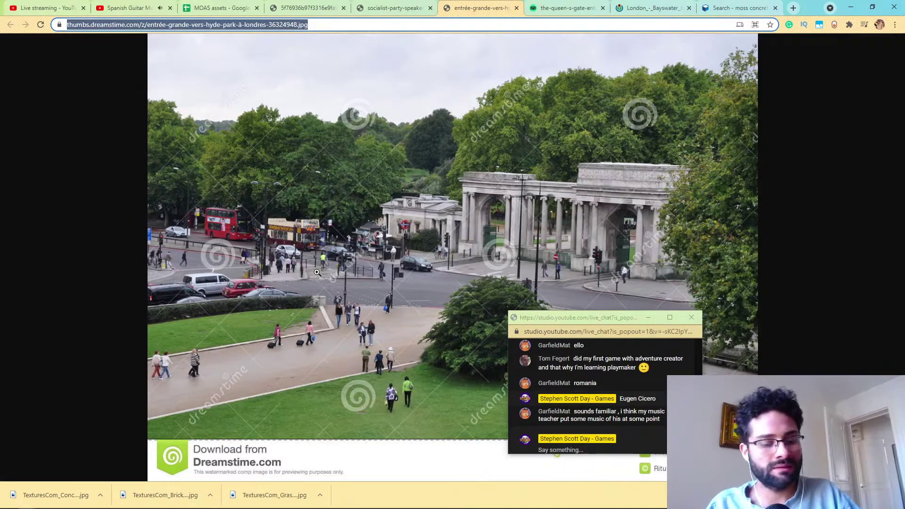
{"action": "key", "text": "alt+Tab"}
{"action": "middle_click_drag", "start_coordinate": [317, 272], "coordinate": [316, 312]}
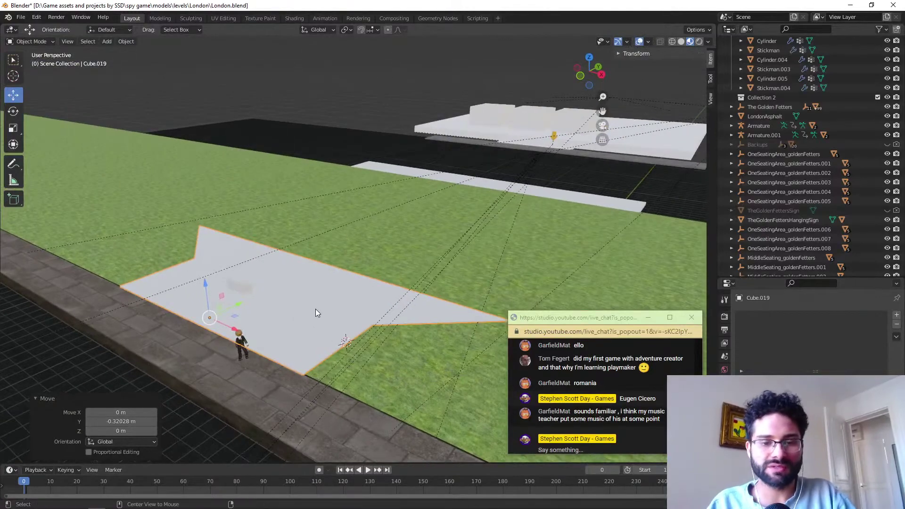
Move the small wall block to the slab's far flared corner, about -15.5 m in X and 6.72 m in Y.
{"action": "middle_click_drag", "start_coordinate": [361, 298], "coordinate": [265, 317]}
{"action": "left_click", "coordinate": [263, 316]}
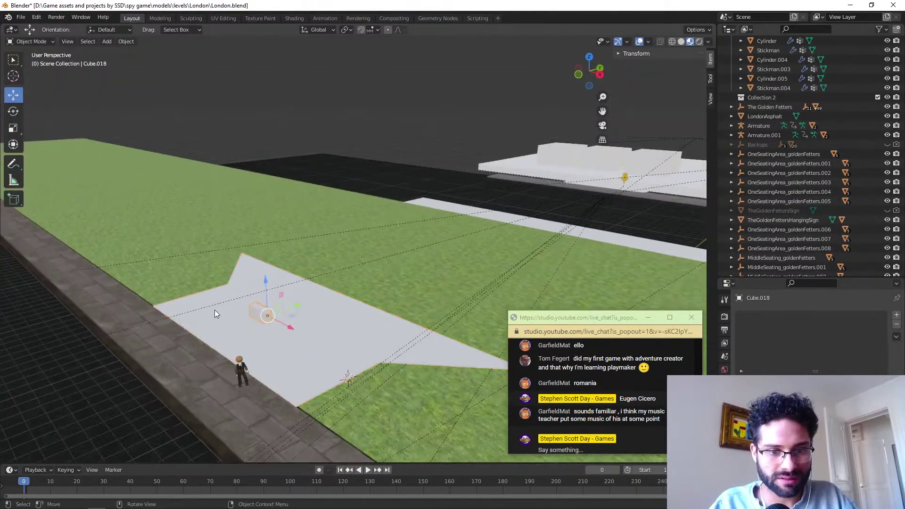
{"action": "key", "text": "g"}
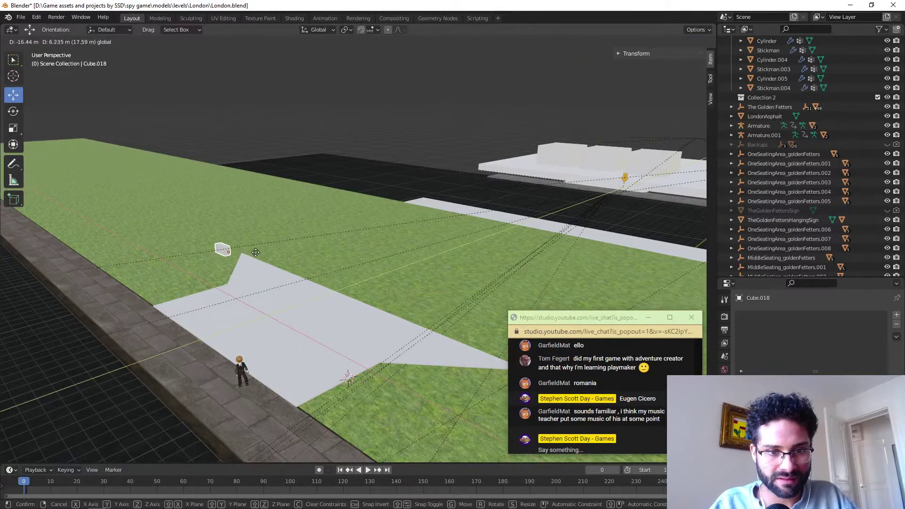
{"action": "left_click", "coordinate": [260, 254]}
{"action": "scroll", "coordinate": [203, 277], "scroll_direction": "up", "scroll_amount": 3}
{"action": "middle_click_drag", "start_coordinate": [358, 367], "coordinate": [354, 311]}
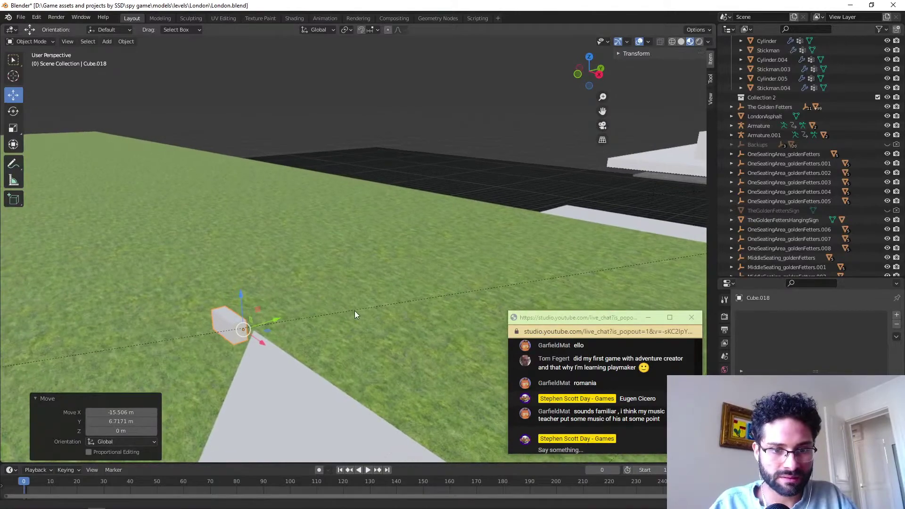
Adjust the small wall block's position at the flared corner by moving it along X only.
{"action": "key", "text": "KP_Decimal"}
{"action": "middle_click_drag", "start_coordinate": [347, 361], "coordinate": [176, 326]}
{"action": "key", "text": "g"}
{"action": "key", "text": "x"}
{"action": "left_click", "coordinate": [412, 361]}
{"action": "scroll", "coordinate": [434, 358], "scroll_direction": "down", "scroll_amount": 3}
{"action": "left_click", "coordinate": [343, 384]}
{"action": "scroll", "coordinate": [370, 375], "scroll_direction": "down", "scroll_amount": 6}
{"action": "middle_click_drag", "start_coordinate": [380, 374], "coordinate": [340, 330]}
Switch to Chrome and compare the reference photos of the Hyde Park entrance, Queen's Gate, Speakers' Corner and the Bayswater Road fence.
{"action": "key", "text": "alt+Tab"}
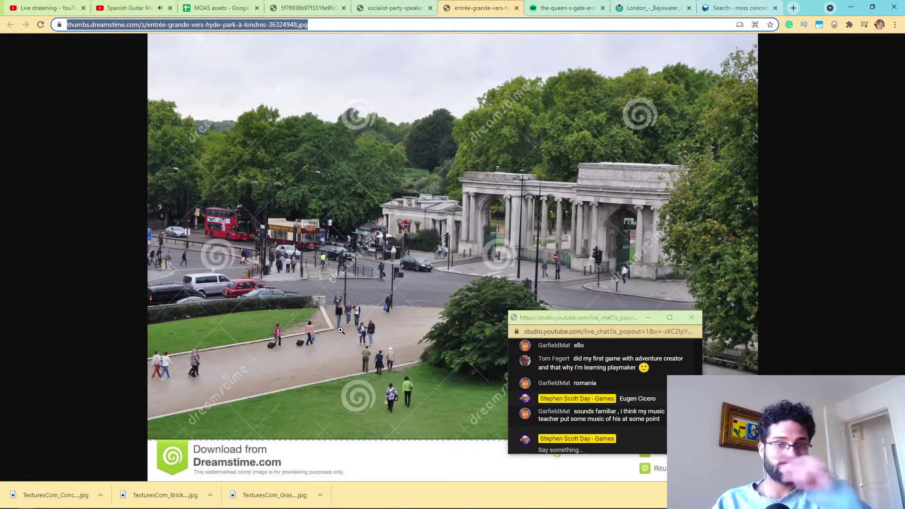
{"action": "left_click", "coordinate": [539, 7]}
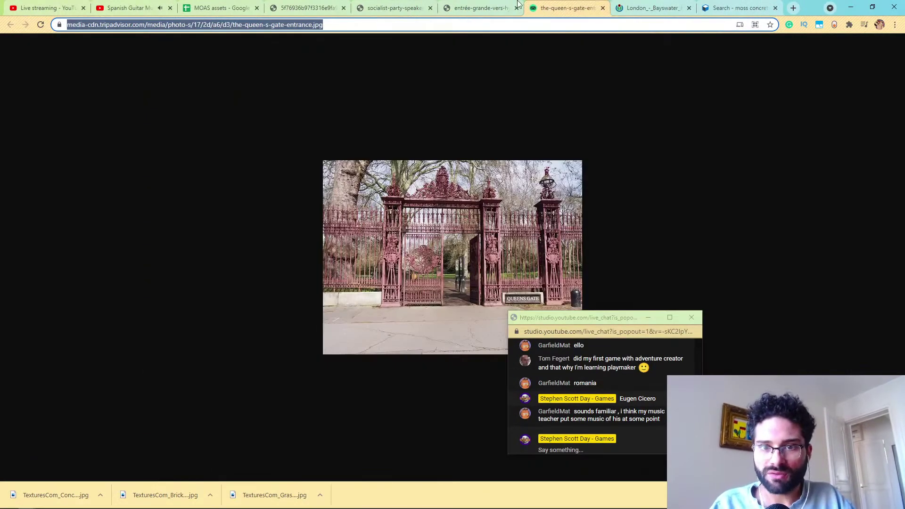
{"action": "left_click", "coordinate": [477, 4]}
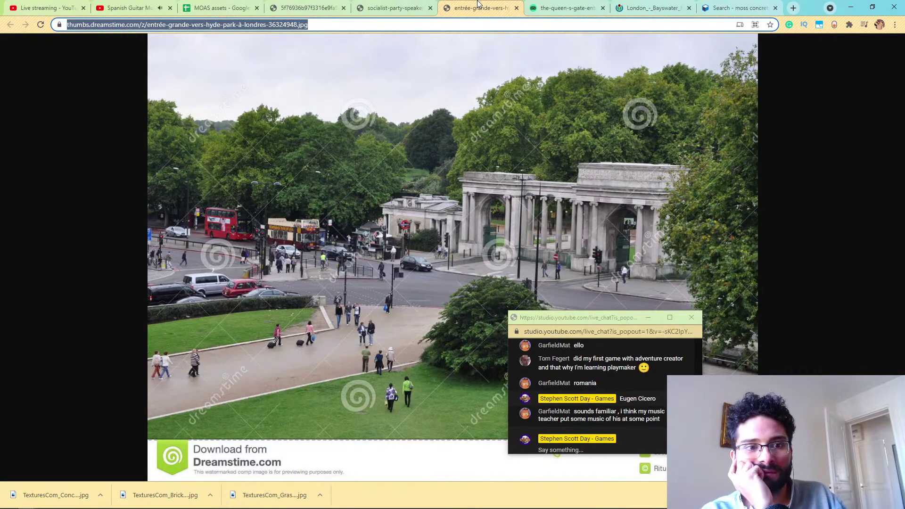
{"action": "left_click", "coordinate": [587, 5]}
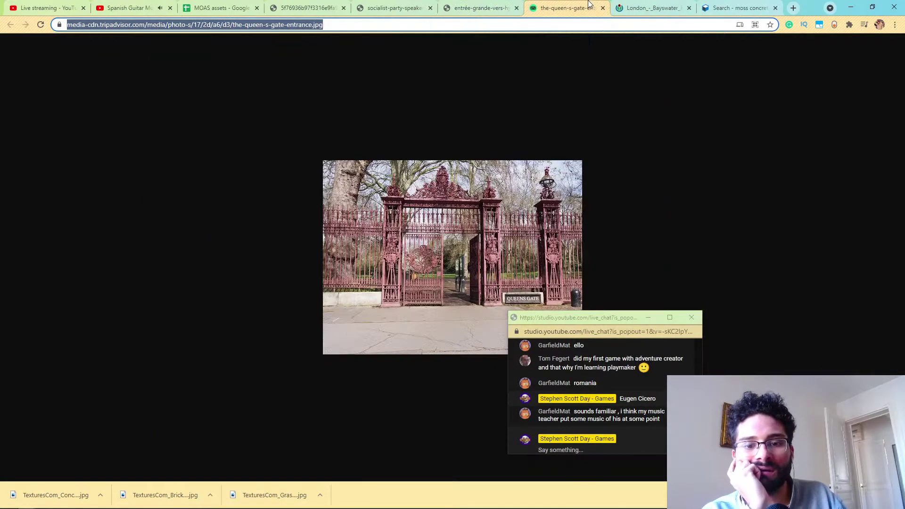
{"action": "left_click", "coordinate": [640, 4]}
{"action": "left_click", "coordinate": [502, 5]}
{"action": "left_click", "coordinate": [395, 5]}
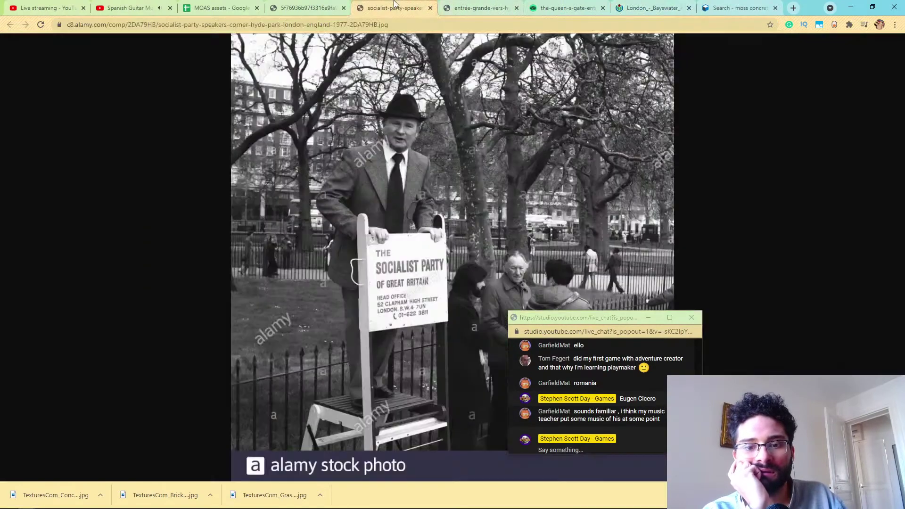
{"action": "left_click", "coordinate": [467, 6]}
{"action": "left_click", "coordinate": [321, 5]}
{"action": "left_click", "coordinate": [403, 6]}
{"action": "left_click", "coordinate": [477, 5]}
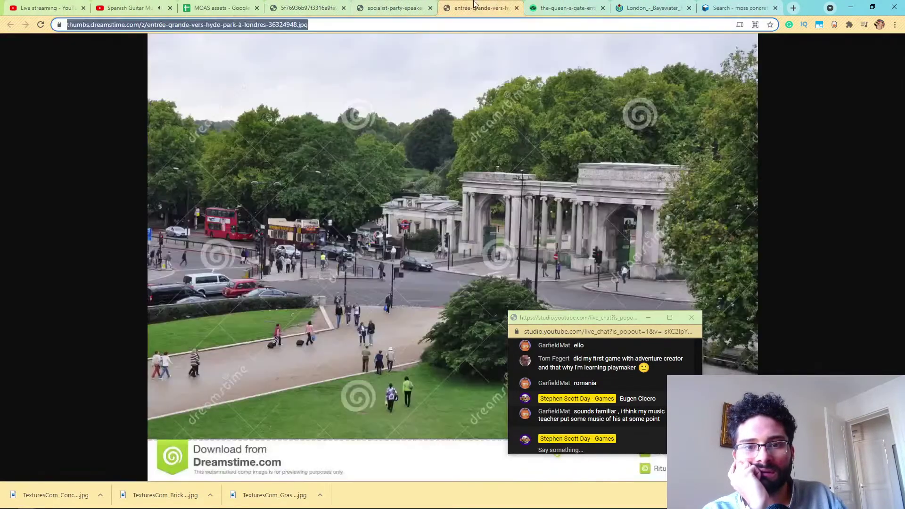
{"action": "left_click", "coordinate": [566, 6]}
{"action": "left_click", "coordinate": [643, 4]}
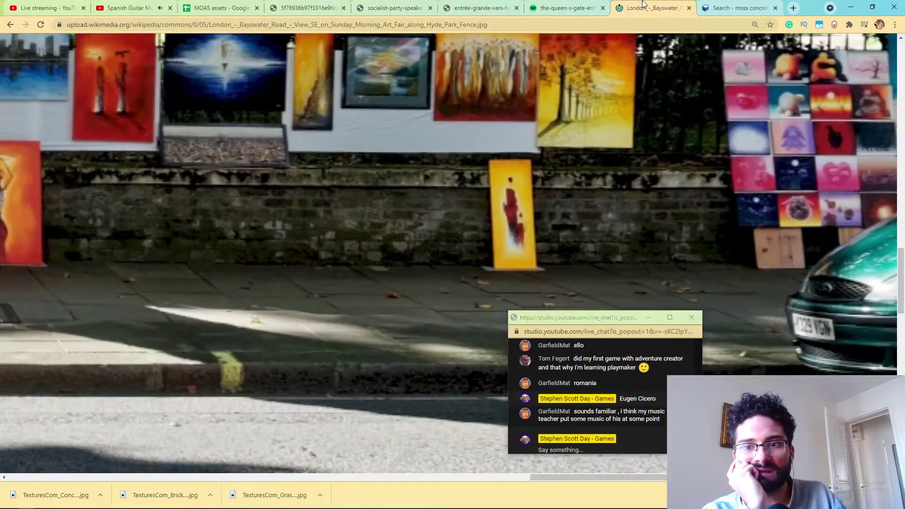
{"action": "left_click", "coordinate": [734, 4]}
{"action": "left_click", "coordinate": [561, 5]}
{"action": "left_click", "coordinate": [492, 4]}
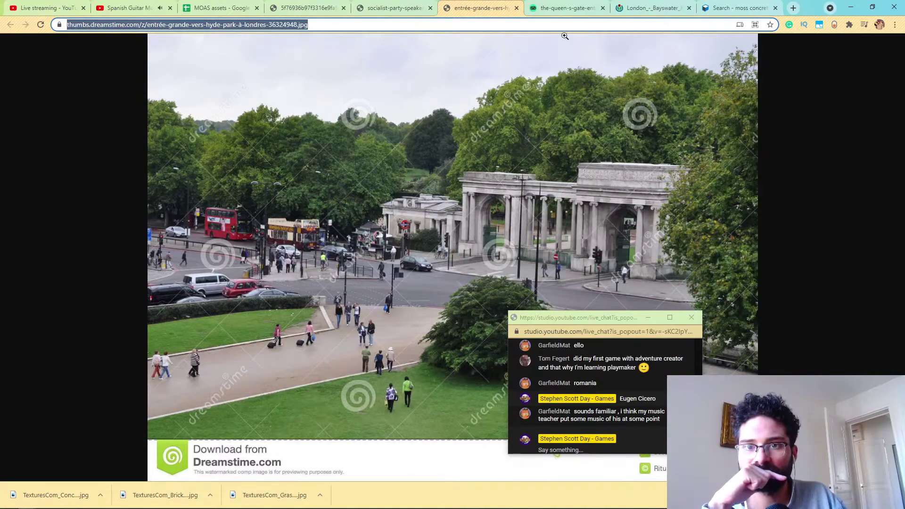
{"action": "left_click", "coordinate": [587, 6]}
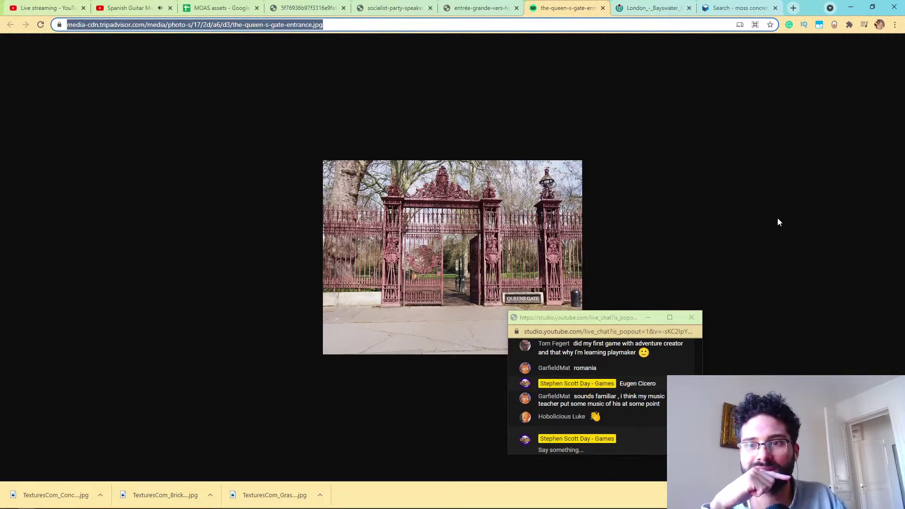
Examine the tree-lined park path photo, then compare the grand entrance with the Queen's Gate photo.
{"action": "left_click", "coordinate": [306, 7]}
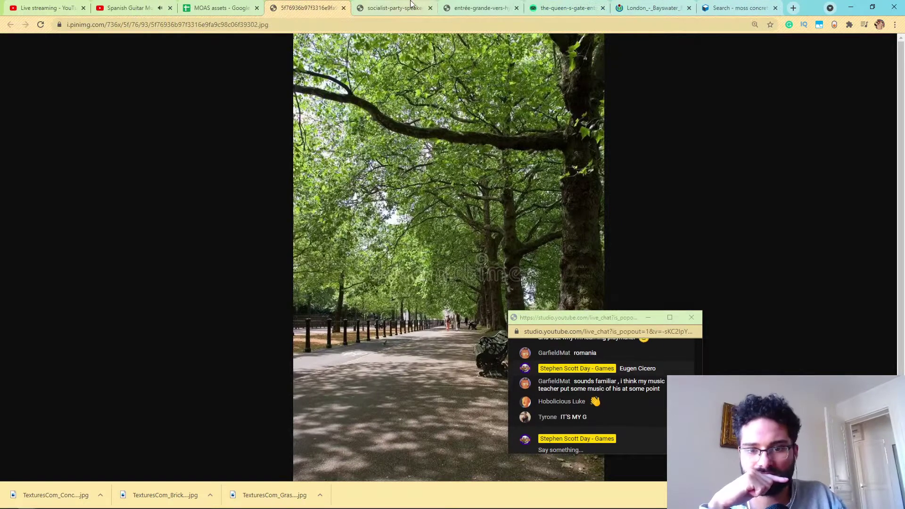
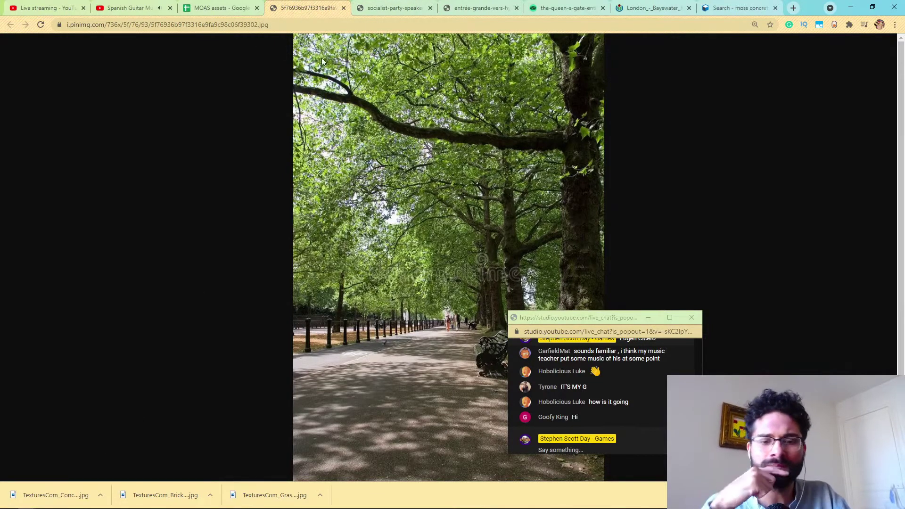
{"action": "left_click", "coordinate": [426, 5]}
{"action": "left_click", "coordinate": [469, 5]}
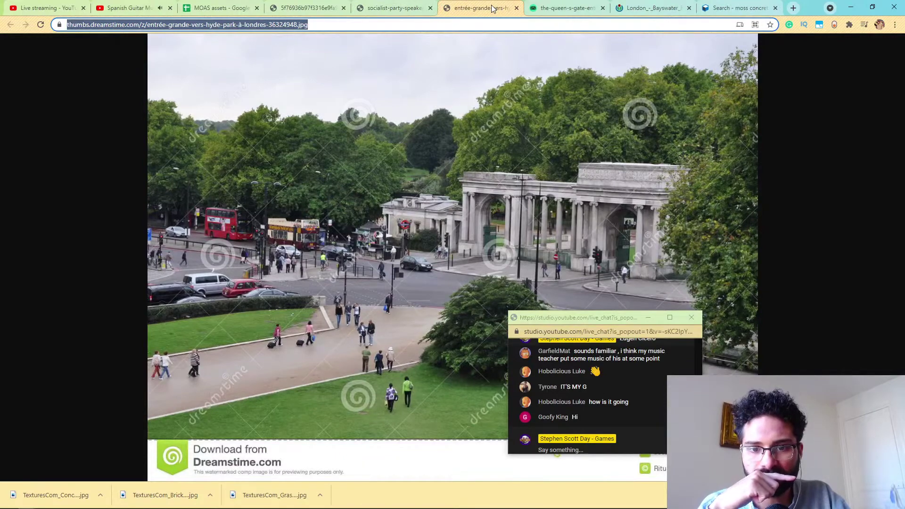
{"action": "left_click", "coordinate": [550, 4]}
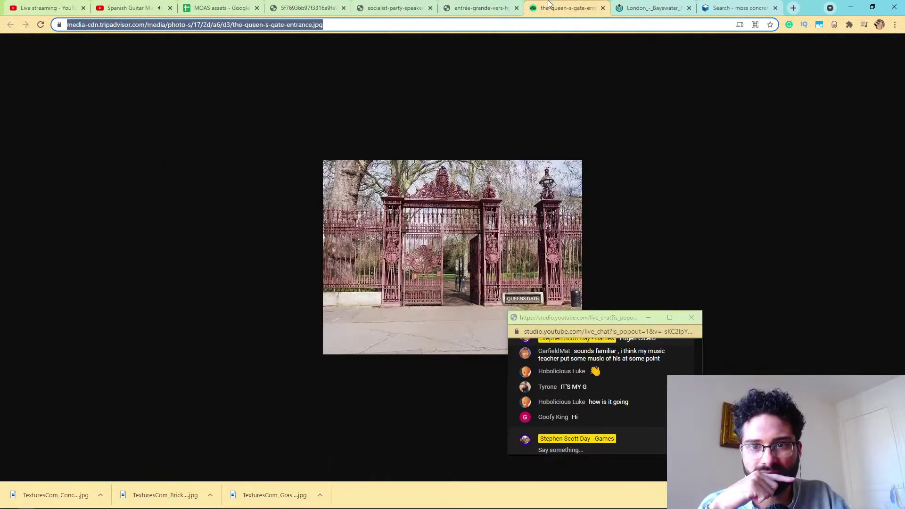
Replace the grand entrance photo with a Google image search for "queens gate", refined to "queens gate hyde park".
{"action": "left_click", "coordinate": [487, 5]}
{"action": "type", "text": "que"}
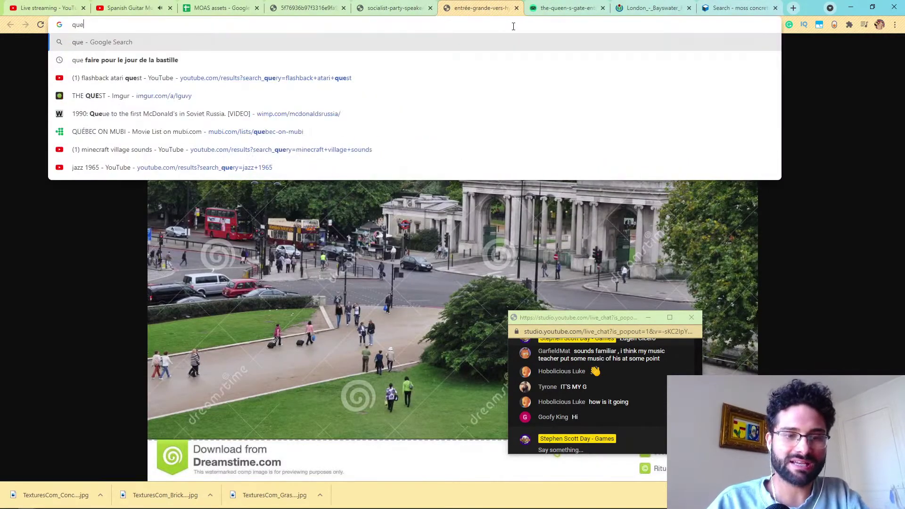
{"action": "type", "text": "ens gate"}
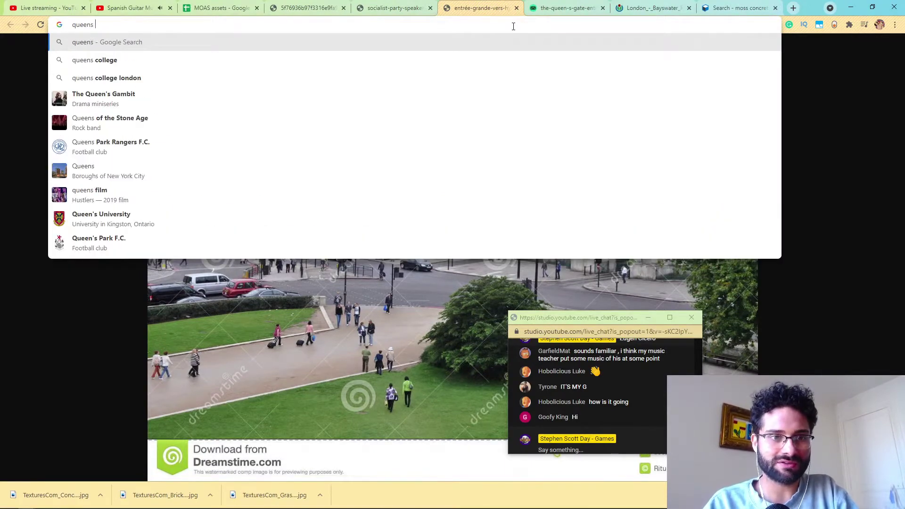
{"action": "key", "text": "Return"}
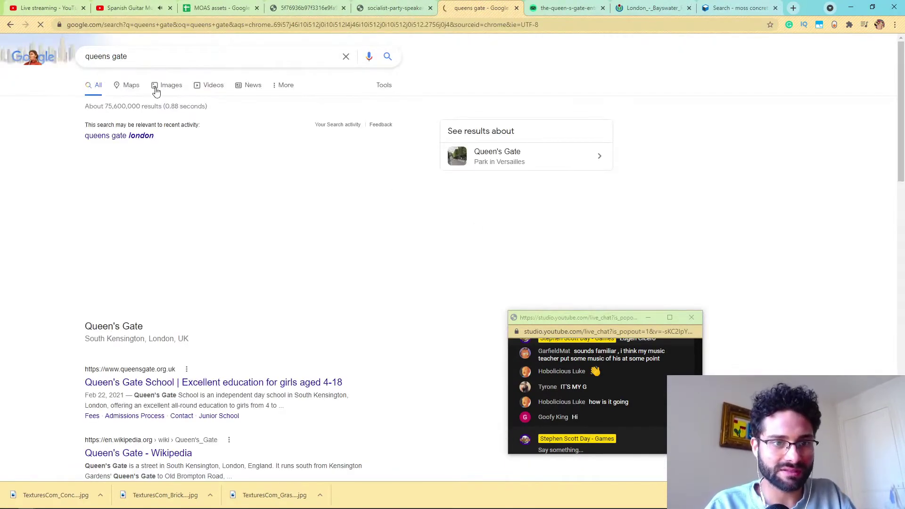
{"action": "left_click", "coordinate": [165, 87]}
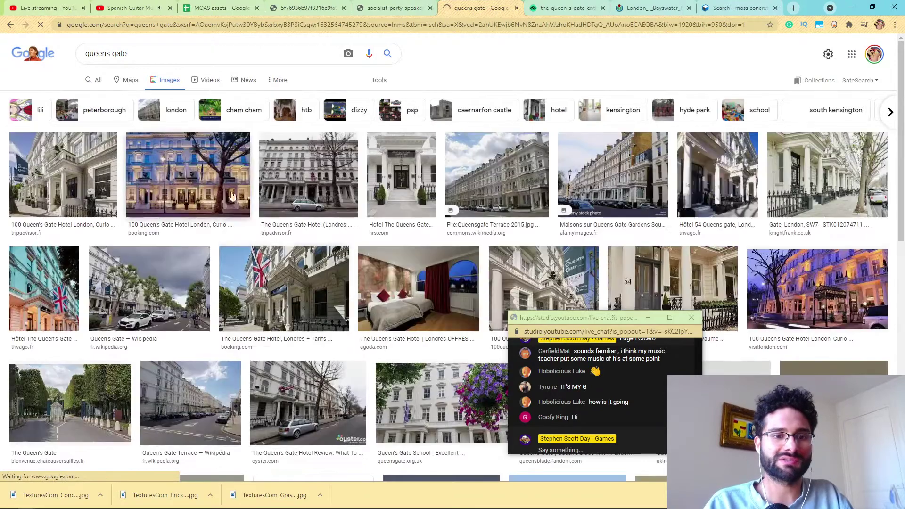
{"action": "left_click", "coordinate": [131, 57]}
{"action": "type", "text": "hyde park"}
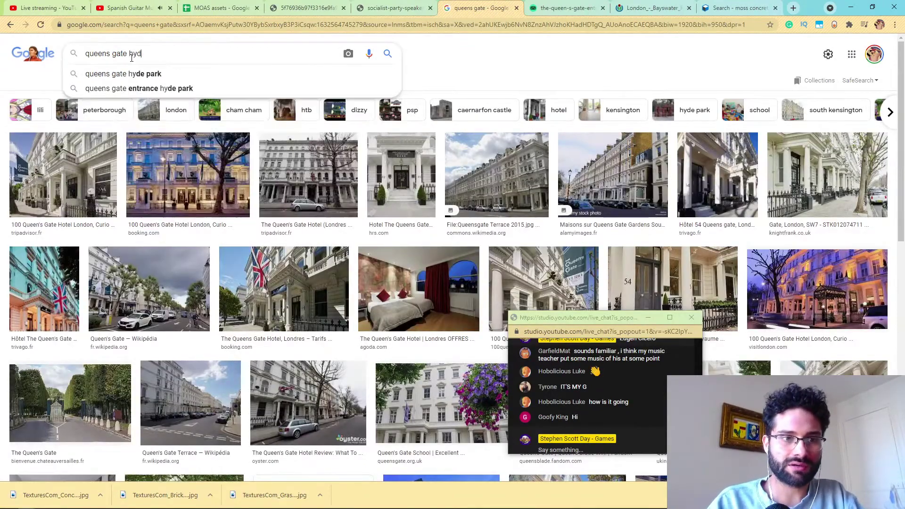
{"action": "key", "text": "Return"}
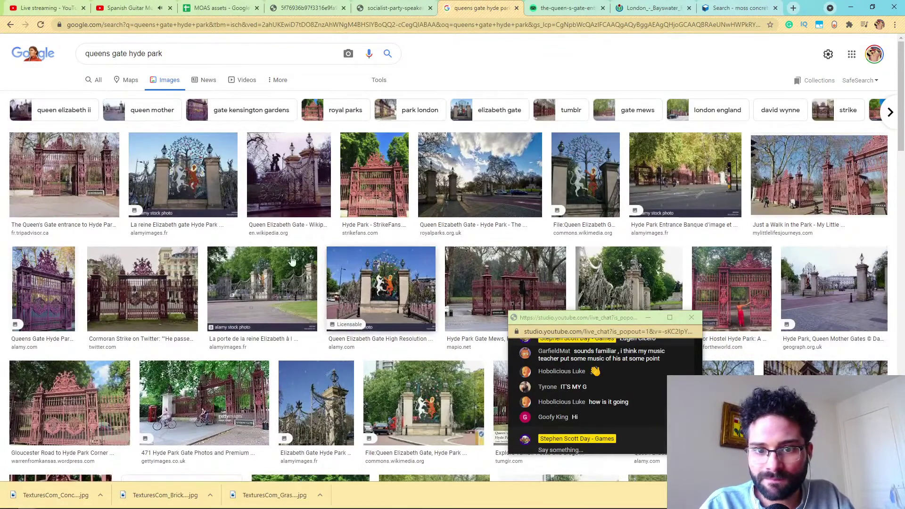
Preview the Queen's Gate entrance image and browse through the following gate photos in the image results.
{"action": "left_click", "coordinate": [77, 188]}
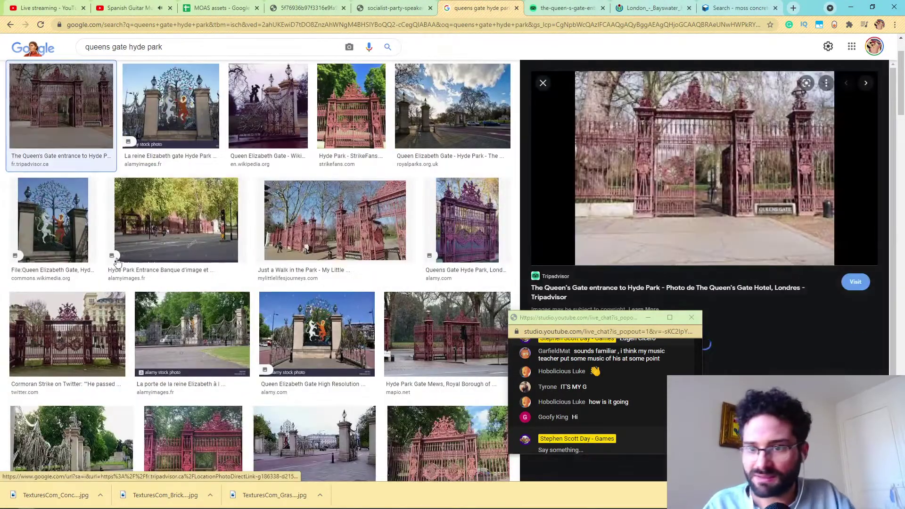
{"action": "key", "text": "Right"}
{"action": "key", "text": "Right"}
{"action": "key", "text": "Right"}
{"action": "key", "text": "Right"}
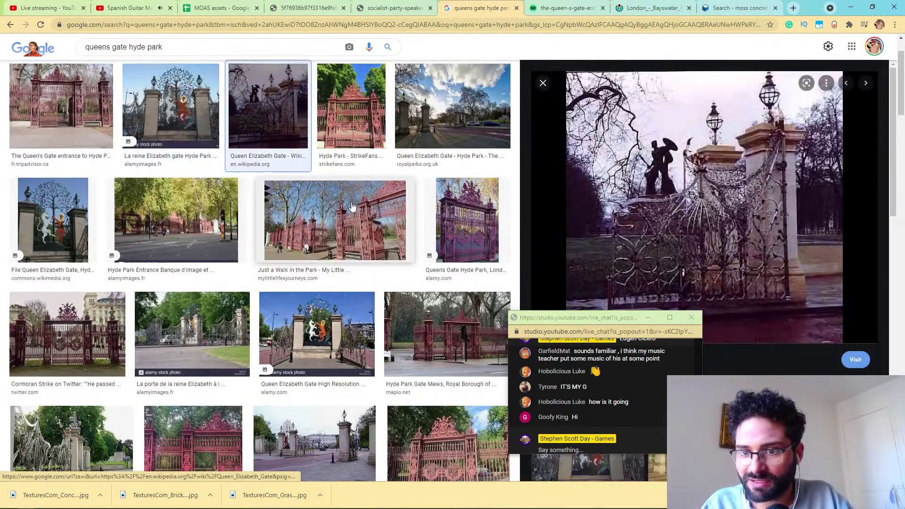
{"action": "key", "text": "Right"}
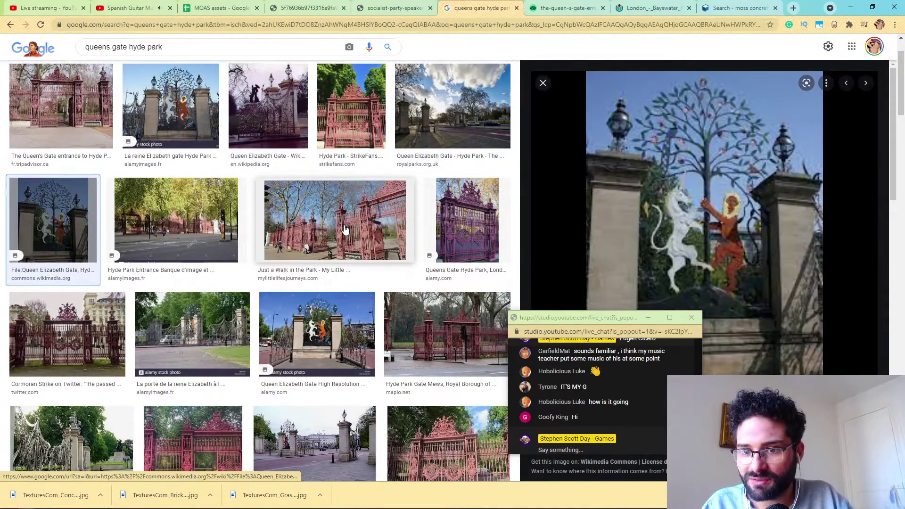
{"action": "key", "text": "Left"}
{"action": "key", "text": "Right"}
{"action": "key", "text": "Right"}
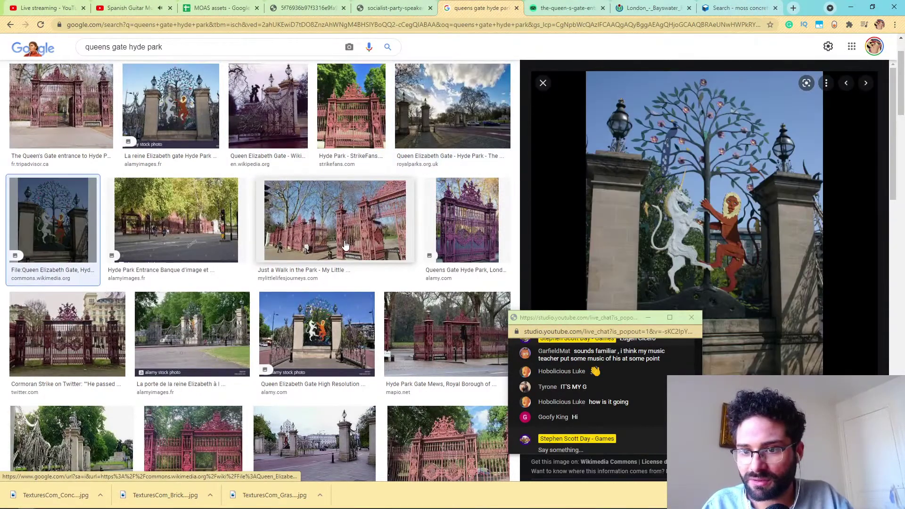
Compare the "Just a Walk in the Park" photo of Queen's Gate with the neighbouring image result.
{"action": "key", "text": "Right"}
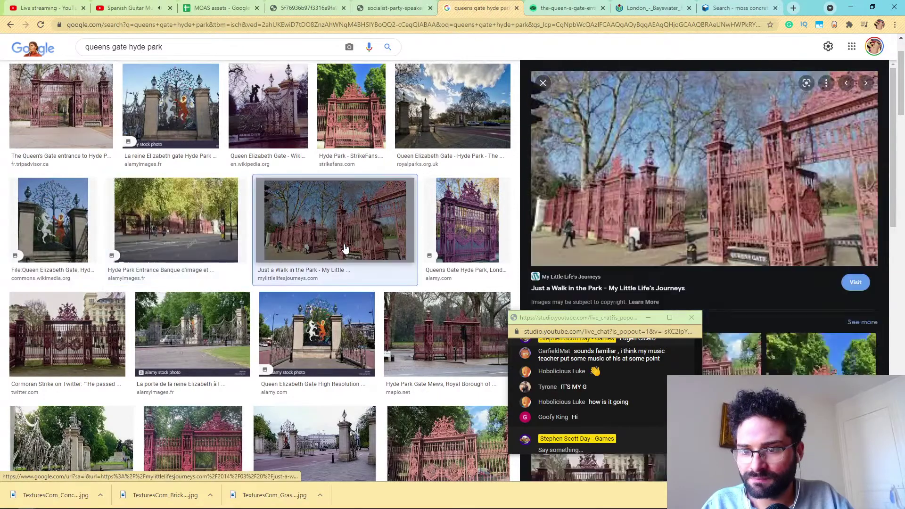
{"action": "key", "text": "Left"}
{"action": "key", "text": "Right"}
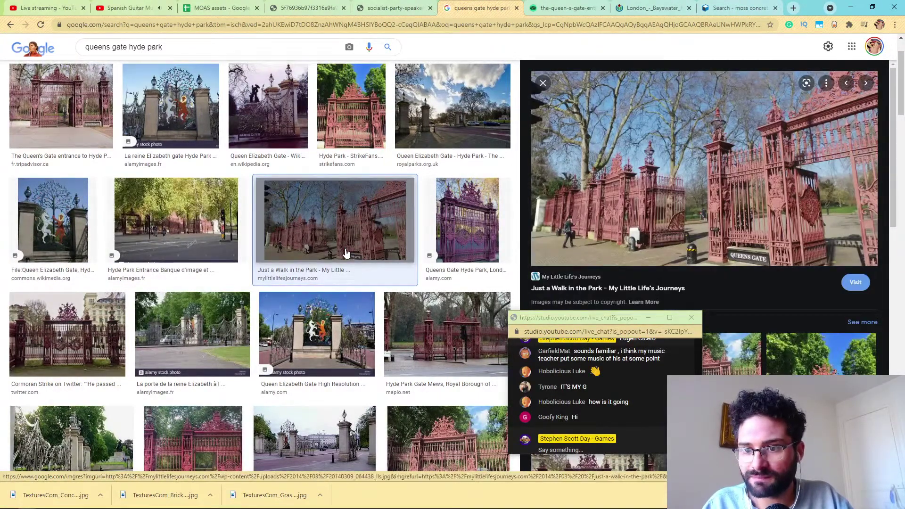
Switch to Blender, delete the flared entrance path slab from the park grass and bring it back.
{"action": "key", "text": "alt+Tab"}
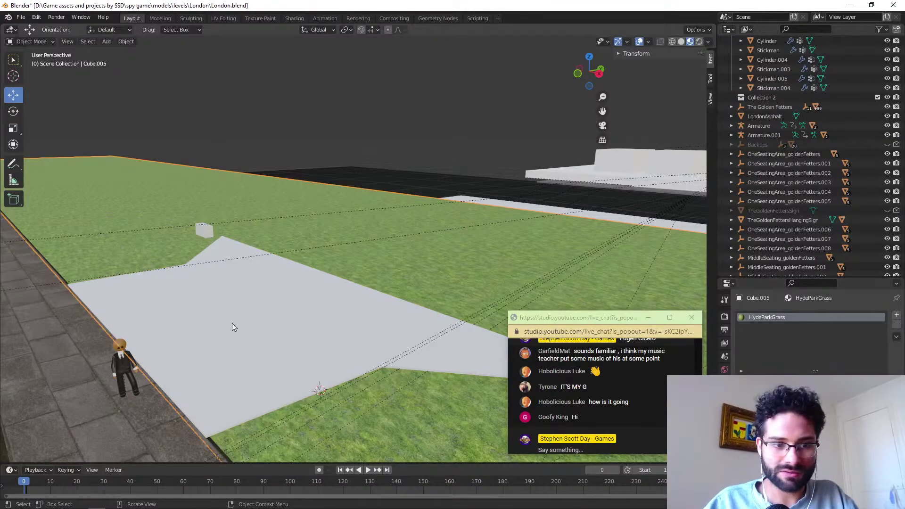
{"action": "key", "text": "Delete"}
{"action": "middle_click_drag", "start_coordinate": [239, 320], "coordinate": [225, 269]}
{"action": "key", "text": "alt+Tab"}
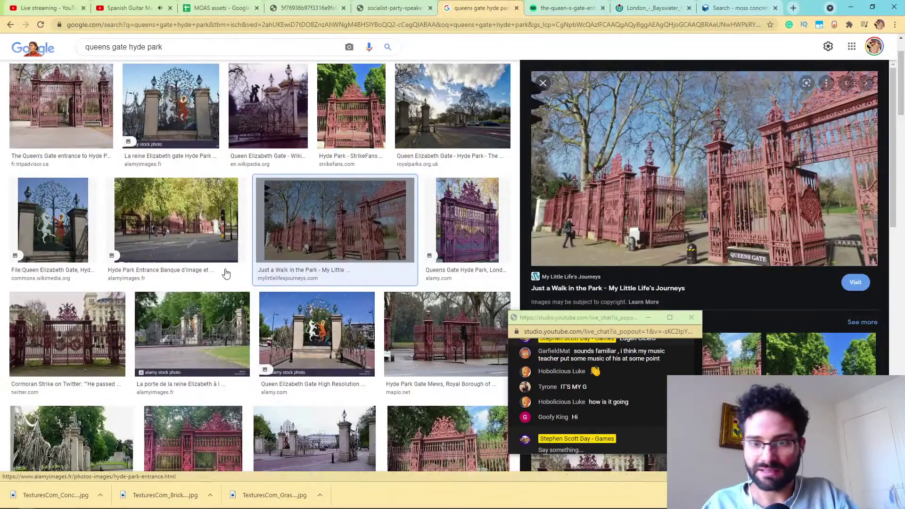
{"action": "key", "text": "alt+Tab"}
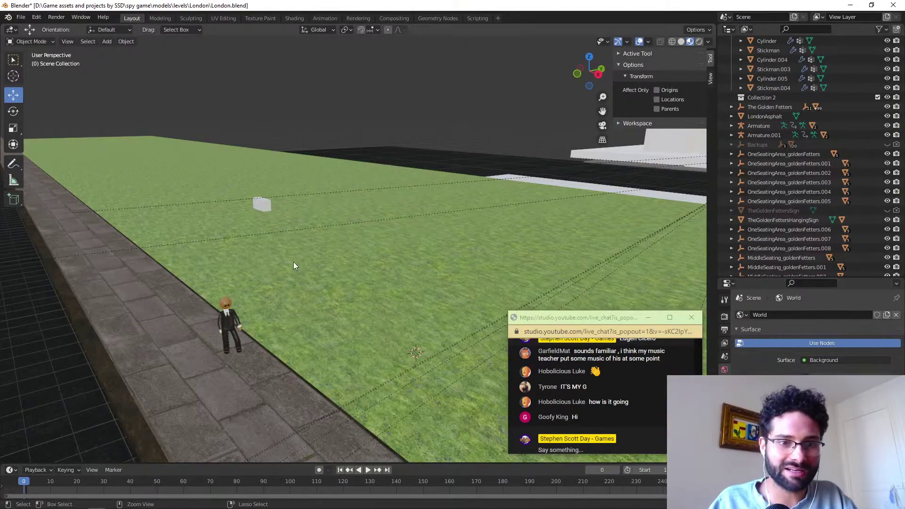
{"action": "key", "text": "ctrl+v"}
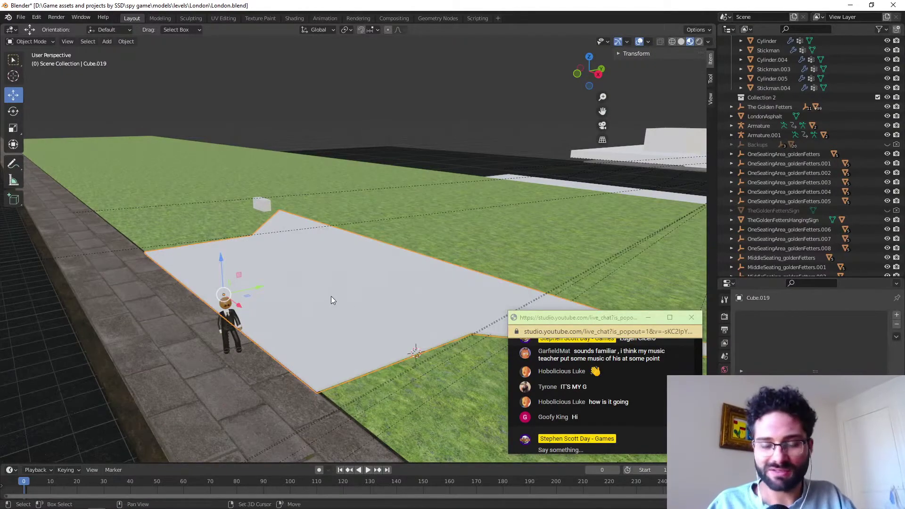
{"action": "middle_click_drag", "start_coordinate": [352, 284], "coordinate": [313, 308]}
{"action": "key", "text": "Tab"}
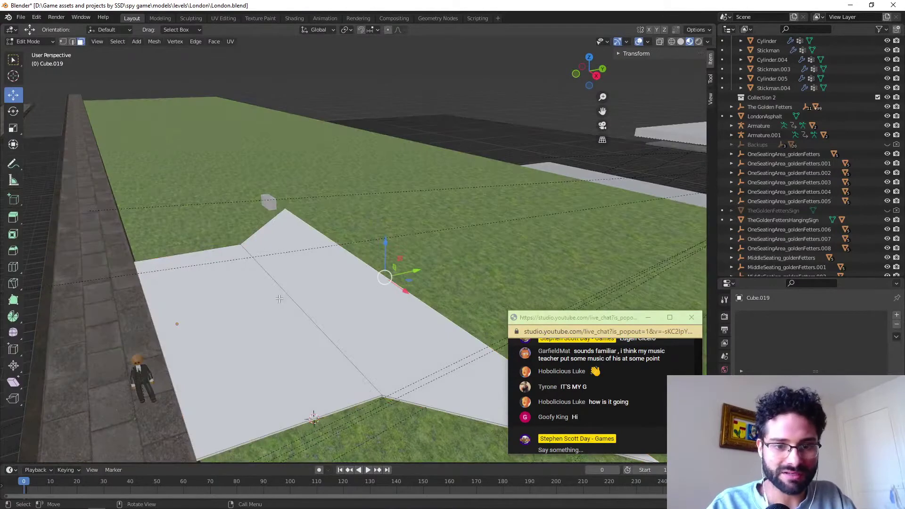
{"action": "key", "text": "Tab"}
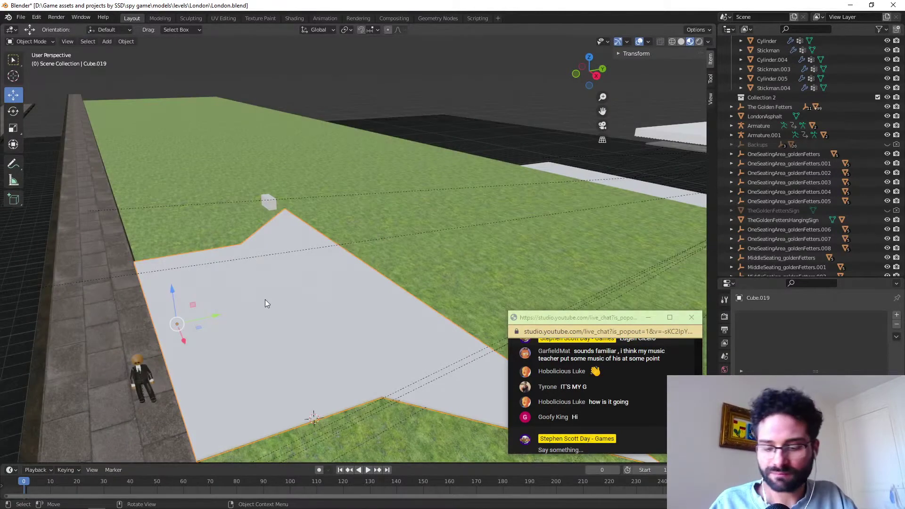
{"action": "scroll", "coordinate": [272, 293], "scroll_direction": "up", "scroll_amount": 2}
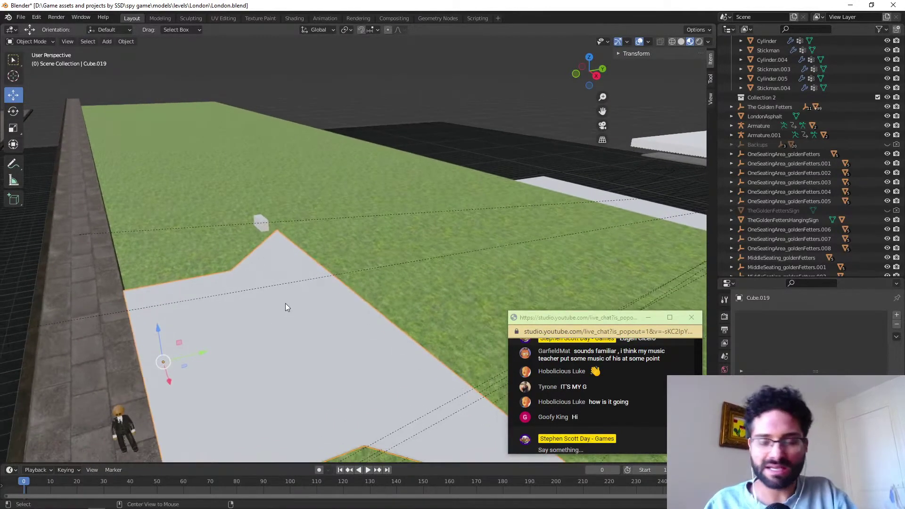
Switch to Chrome, replace the textures.com search keywords with "gate" and look through the textures found.
{"action": "key", "text": "alt+Tab"}
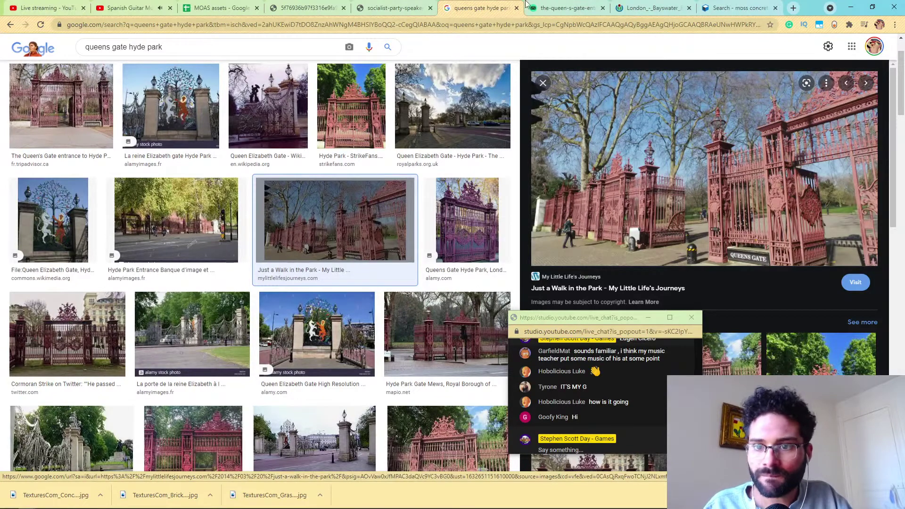
{"action": "left_click", "coordinate": [732, 7]}
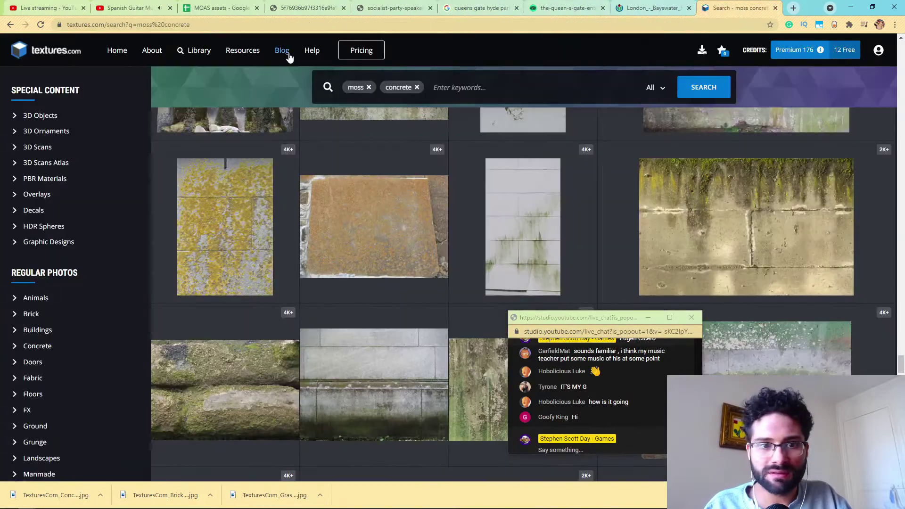
{"action": "left_click", "coordinate": [472, 88]}
{"action": "key", "text": "BackSpace"}
{"action": "key", "text": "BackSpace"}
{"action": "type", "text": "gate"}
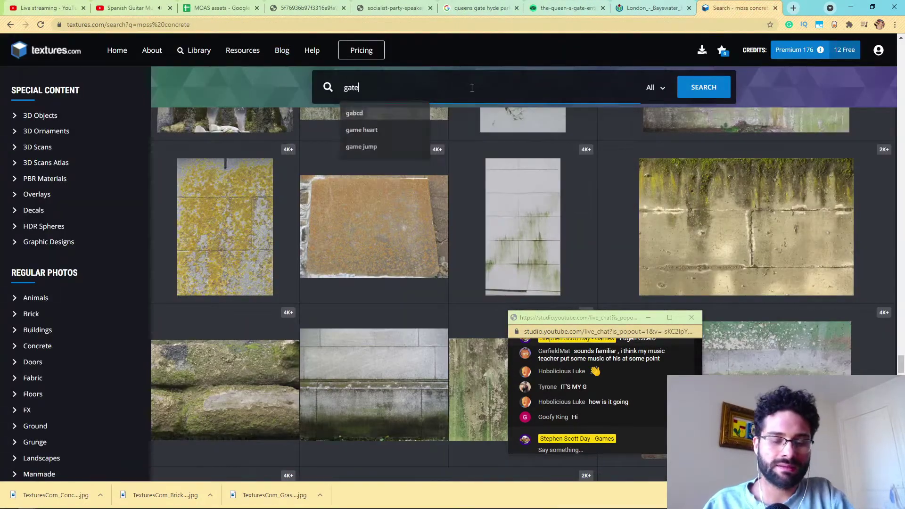
{"action": "key", "text": "Return"}
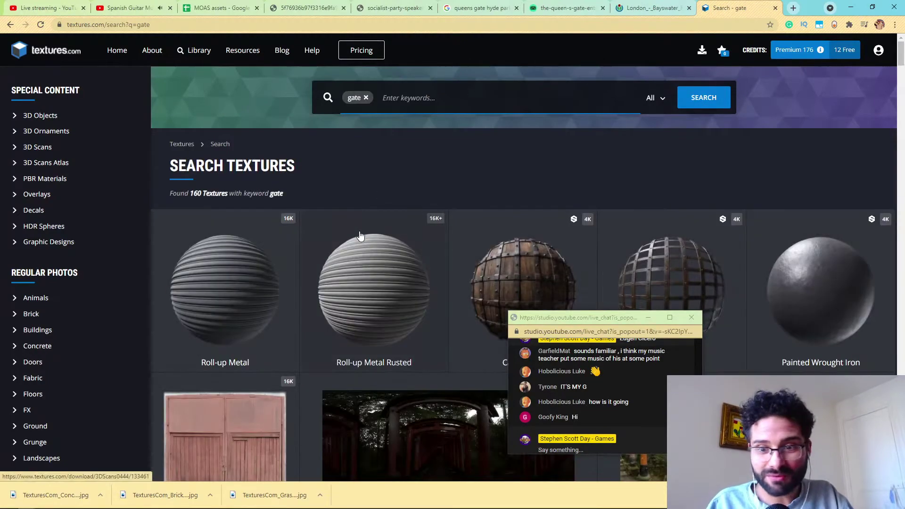
{"action": "scroll", "coordinate": [364, 239], "scroll_direction": "down", "scroll_amount": 5}
{"action": "scroll", "coordinate": [362, 240], "scroll_direction": "down", "scroll_amount": 10}
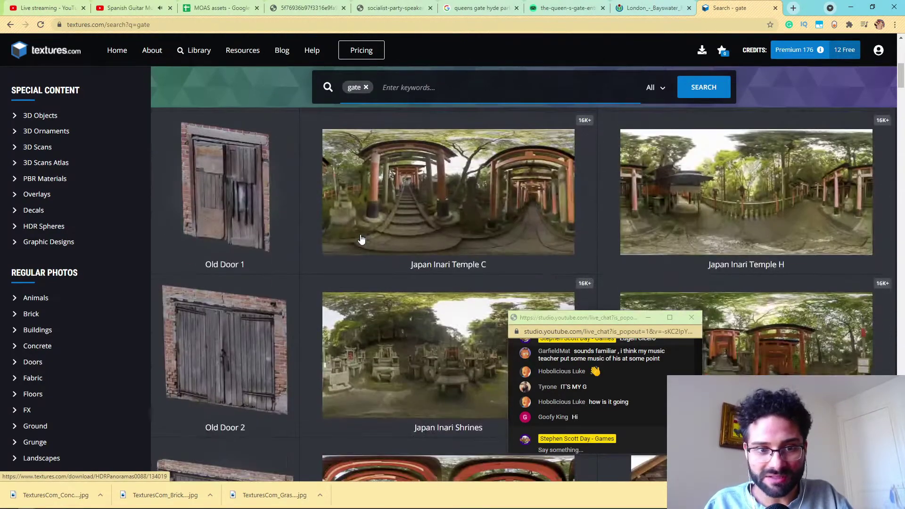
{"action": "scroll", "coordinate": [361, 255], "scroll_direction": "down", "scroll_amount": 15}
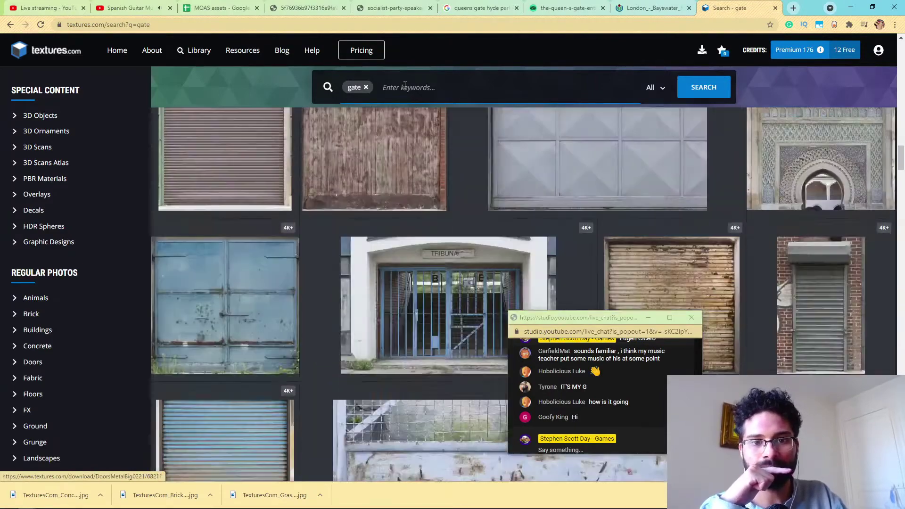
Extend the texture search to "gate bar gate".
{"action": "left_click", "coordinate": [404, 86]}
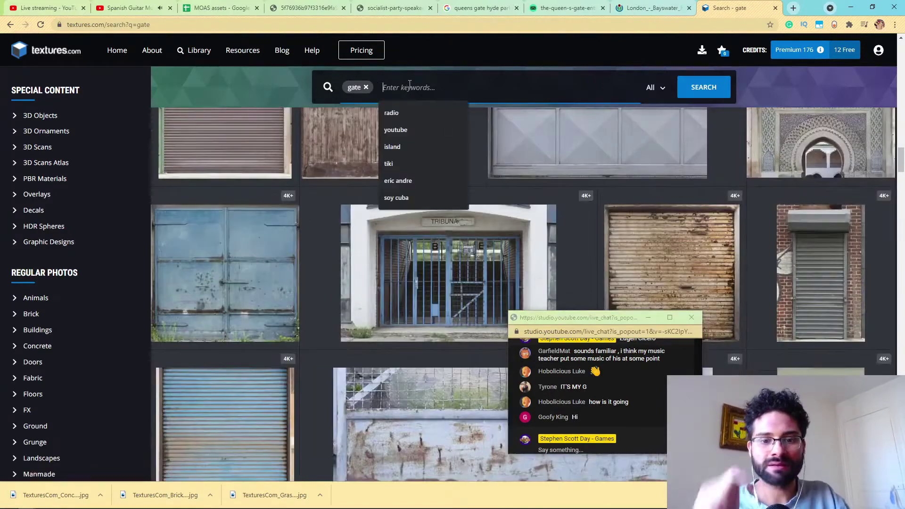
{"action": "type", "text": "bar gate"}
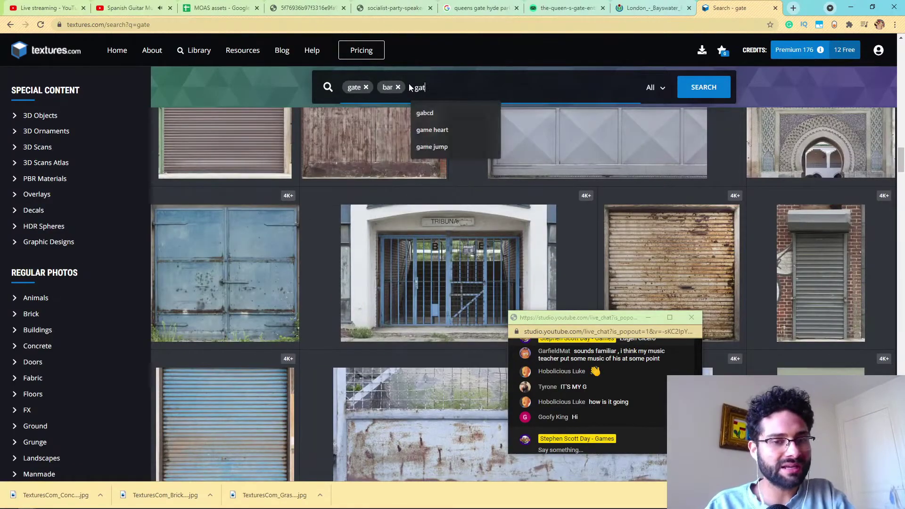
{"action": "key", "text": "Return"}
Replace the texture search keywords with "bar gate" and look through the results.
{"action": "left_click", "coordinate": [476, 97]}
{"action": "key", "text": "BackSpace"}
{"action": "key", "text": "BackSpace"}
{"action": "key", "text": "BackSpace"}
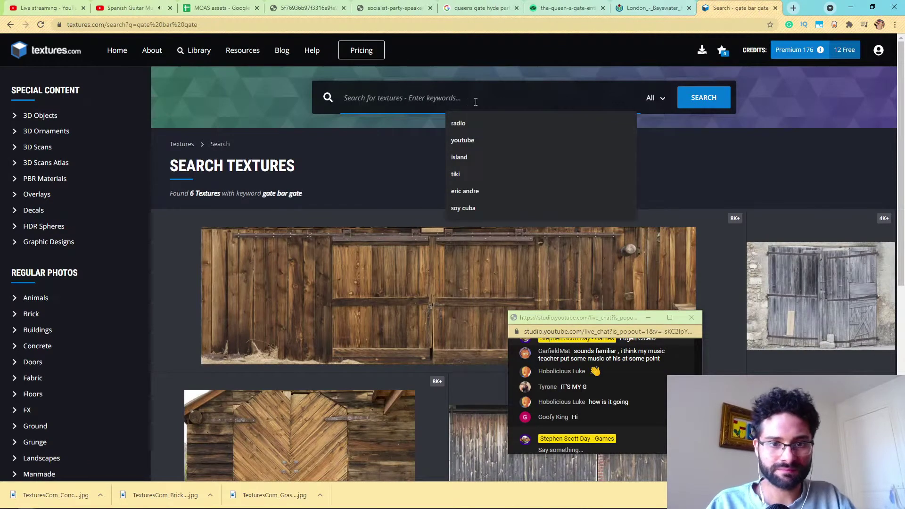
{"action": "type", "text": "ar ag"}
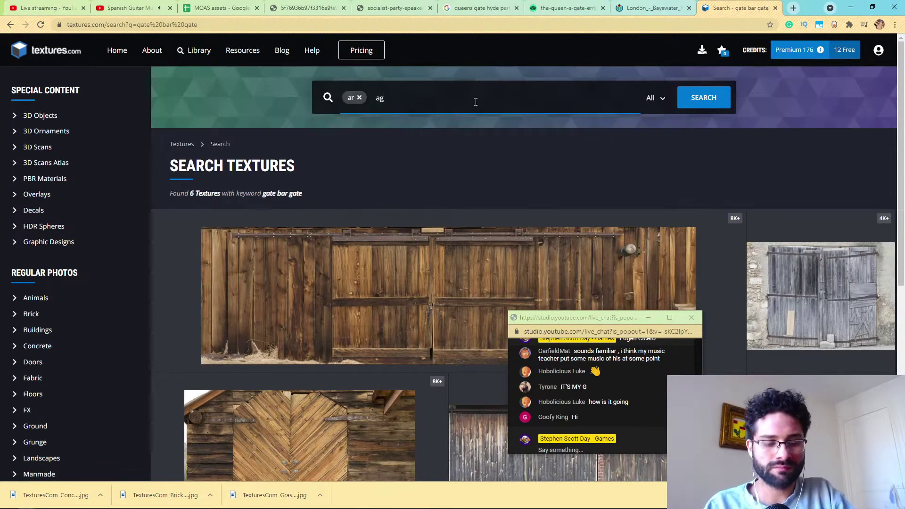
{"action": "key", "text": "BackSpace"}
{"action": "key", "text": "BackSpace"}
{"action": "key", "text": "BackSpace"}
{"action": "type", "text": "bar gate"}
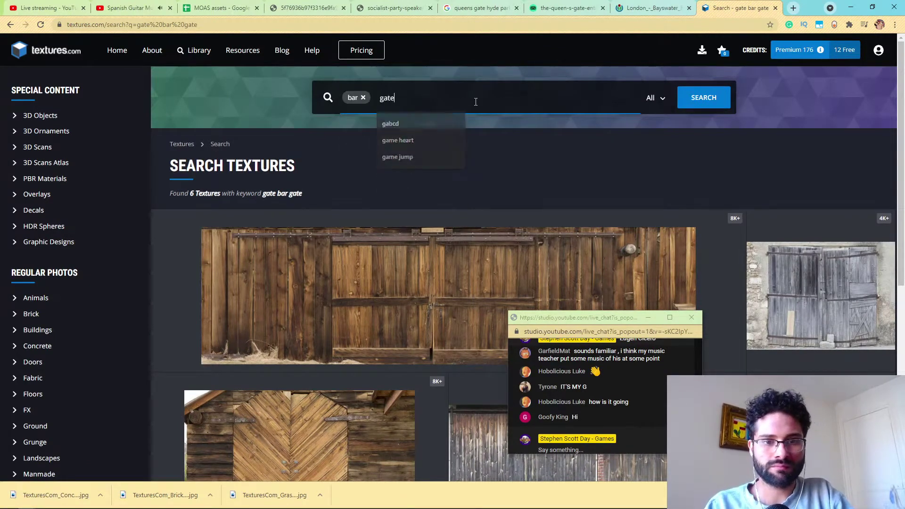
{"action": "key", "text": "Return"}
{"action": "scroll", "coordinate": [170, 307], "scroll_direction": "down", "scroll_amount": 6}
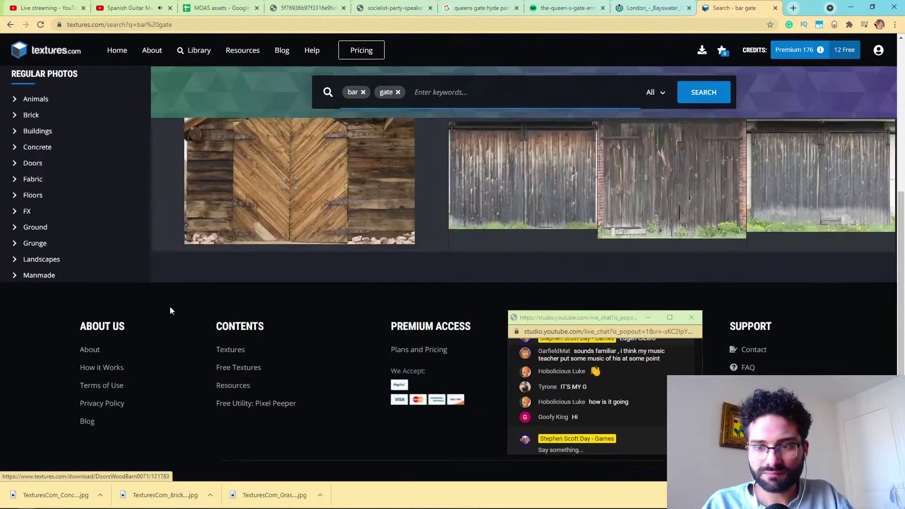
{"action": "scroll", "coordinate": [172, 302], "scroll_direction": "up", "scroll_amount": 4}
{"action": "scroll", "coordinate": [175, 302], "scroll_direction": "up", "scroll_amount": 2}
Check the Queen's Gate entrance photo, then refine the Google image search to "queens gate hyde park texture".
{"action": "left_click", "coordinate": [653, 8]}
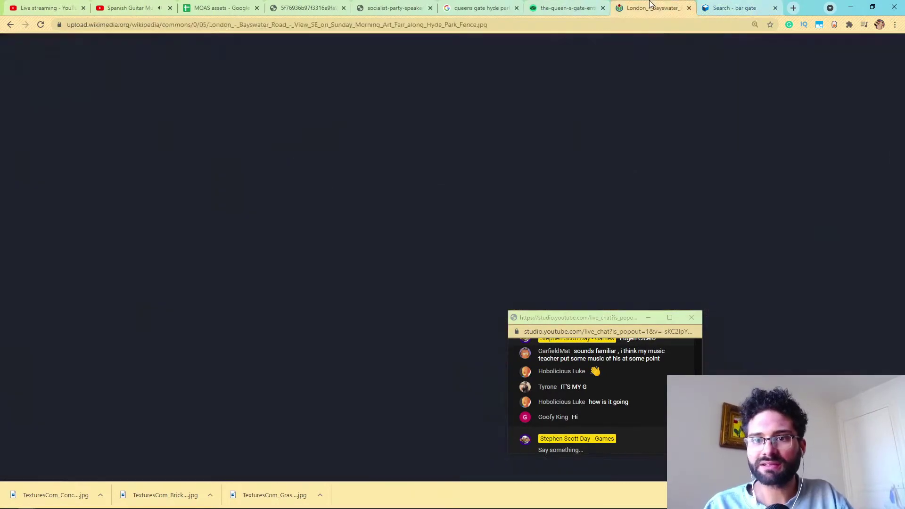
{"action": "left_click", "coordinate": [568, 7]}
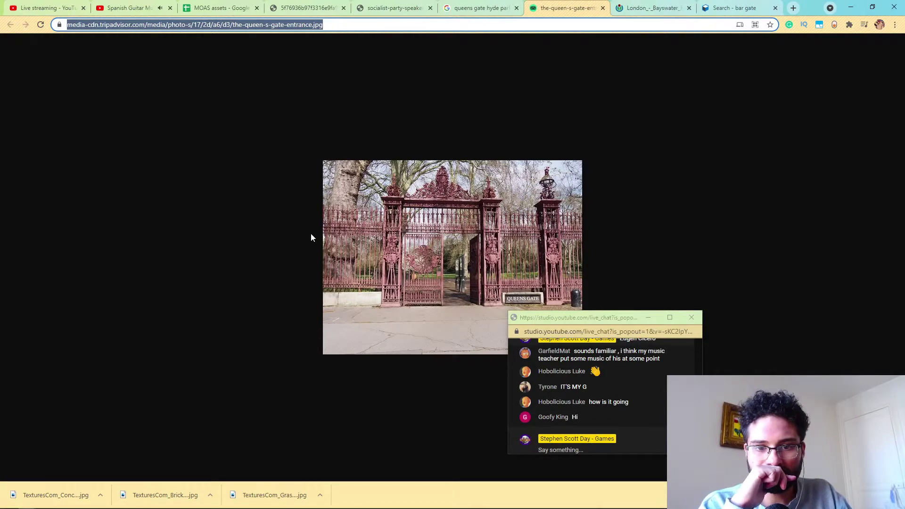
{"action": "key", "text": "ctrl+shift+Tab"}
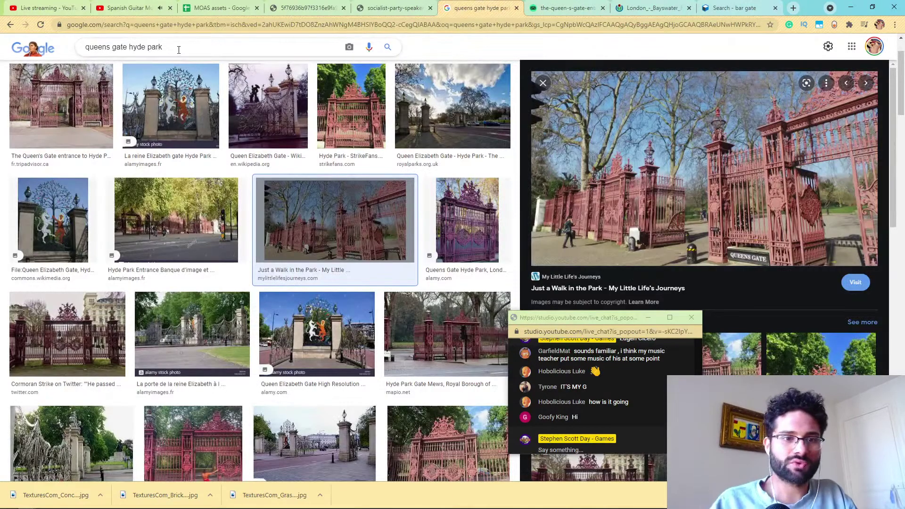
{"action": "type", "text": "te"}
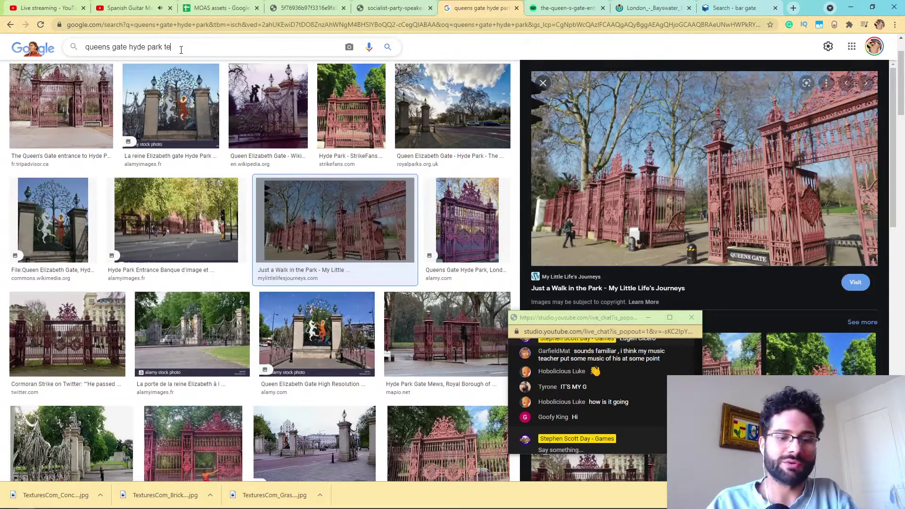
{"action": "type", "text": "xture"}
{"action": "key", "text": "Return"}
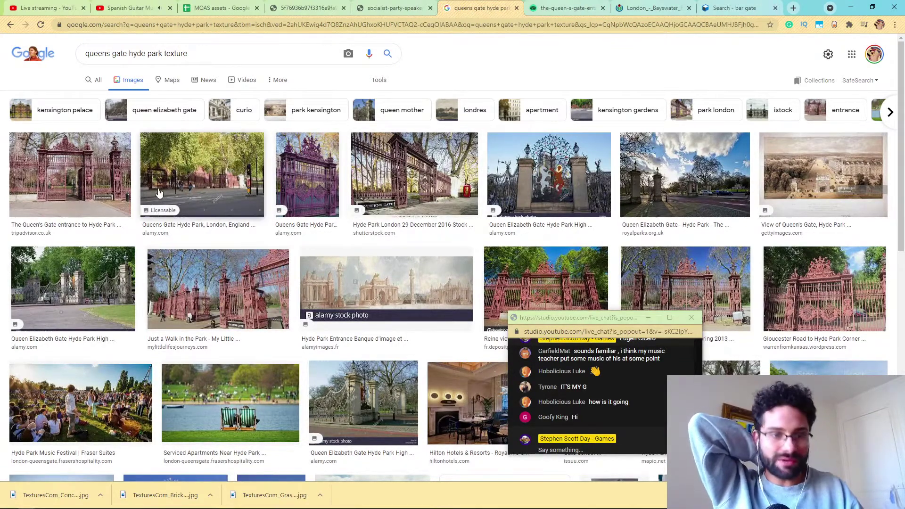
Preview the first two Queen's Gate image results and compare them with the open Queen's Gate entrance and Bayswater Road photos.
{"action": "left_click", "coordinate": [55, 183]}
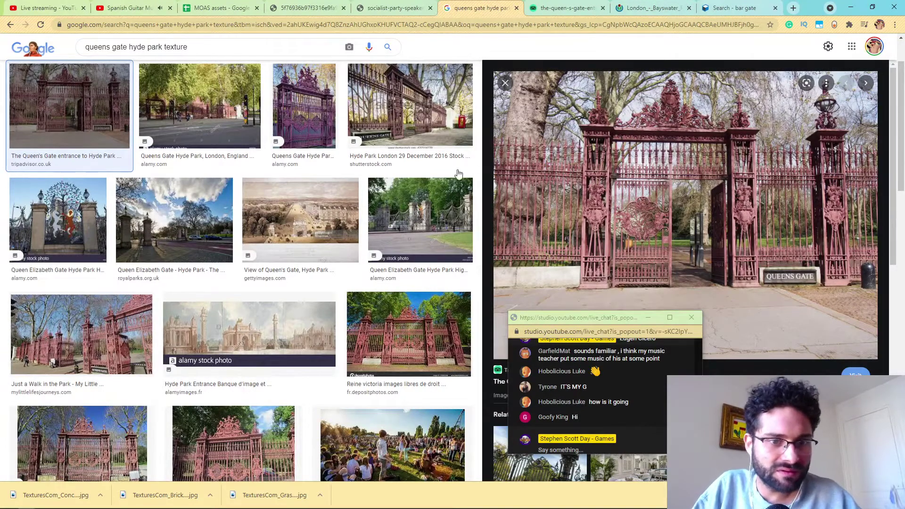
{"action": "left_click", "coordinate": [179, 91]}
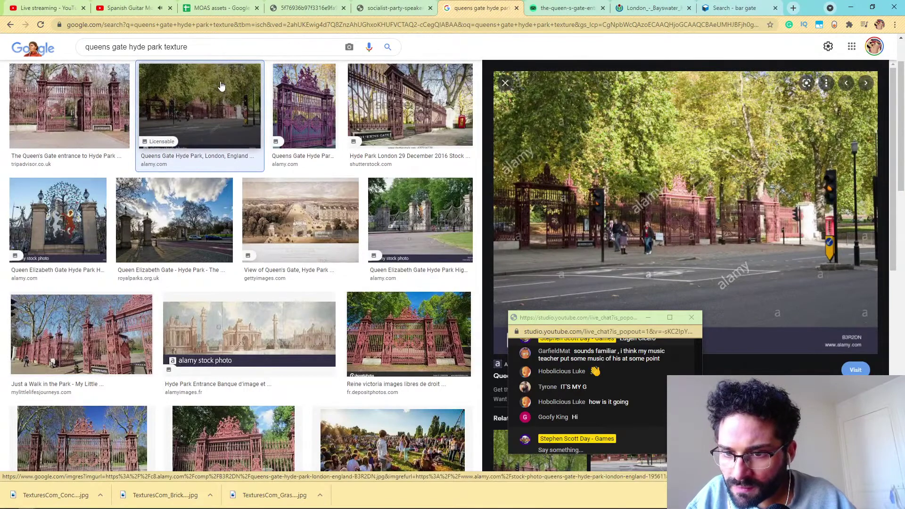
{"action": "left_click", "coordinate": [561, 8]}
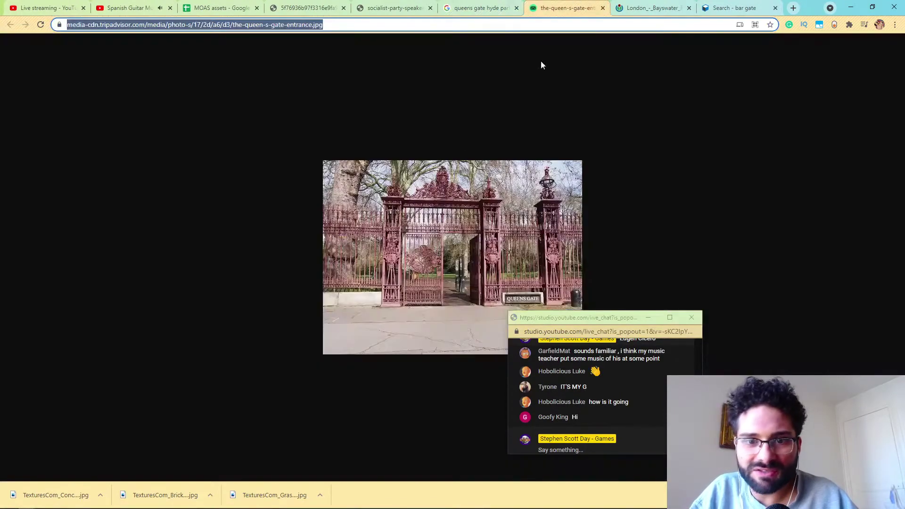
{"action": "left_click", "coordinate": [674, 6]}
{"action": "left_click", "coordinate": [566, 8]}
{"action": "left_click", "coordinate": [468, 7]}
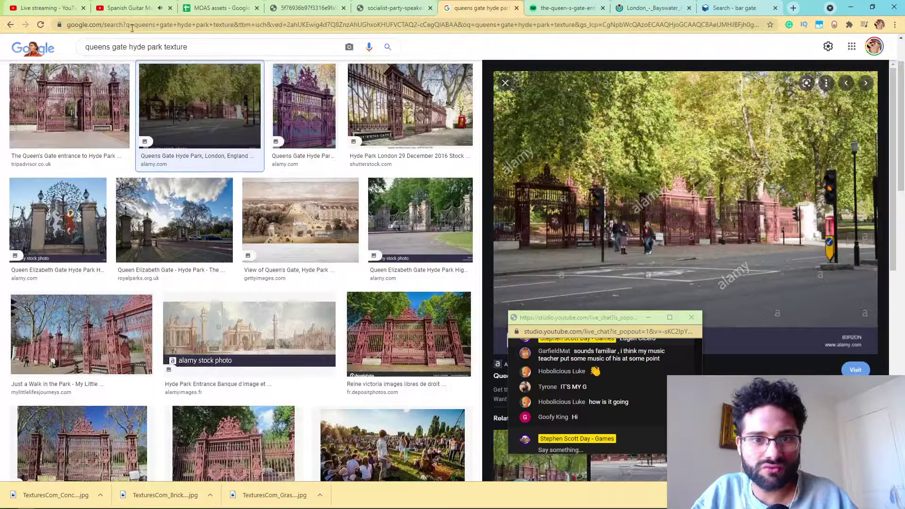
Bring back the grand entrance photo in place of the image search and compare it with the Queen's Gate, Bayswater Road and Speakers' Corner photos.
{"action": "right_click", "coordinate": [13, 27]}
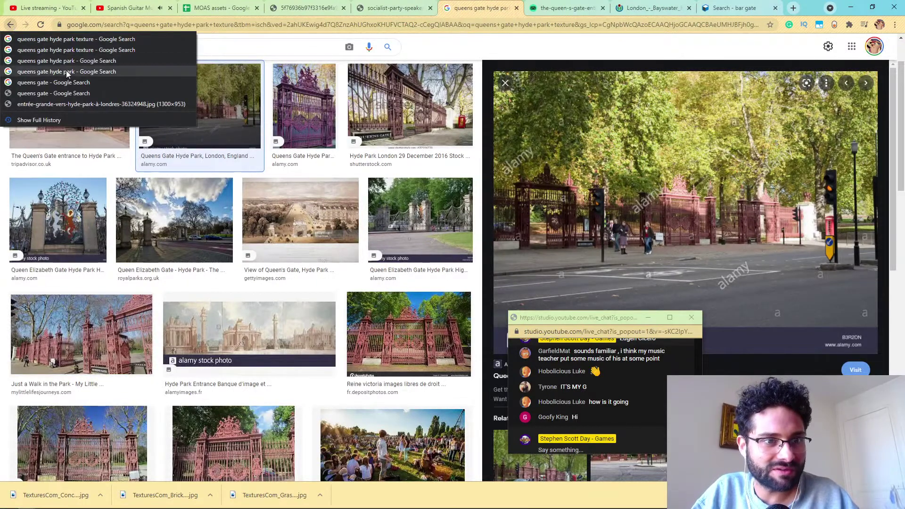
{"action": "left_click", "coordinate": [73, 104]}
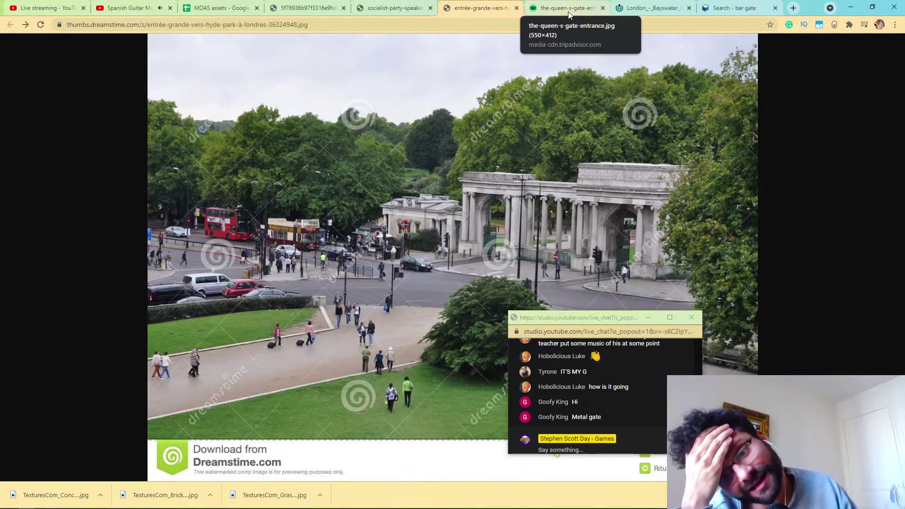
{"action": "left_click", "coordinate": [555, 5]}
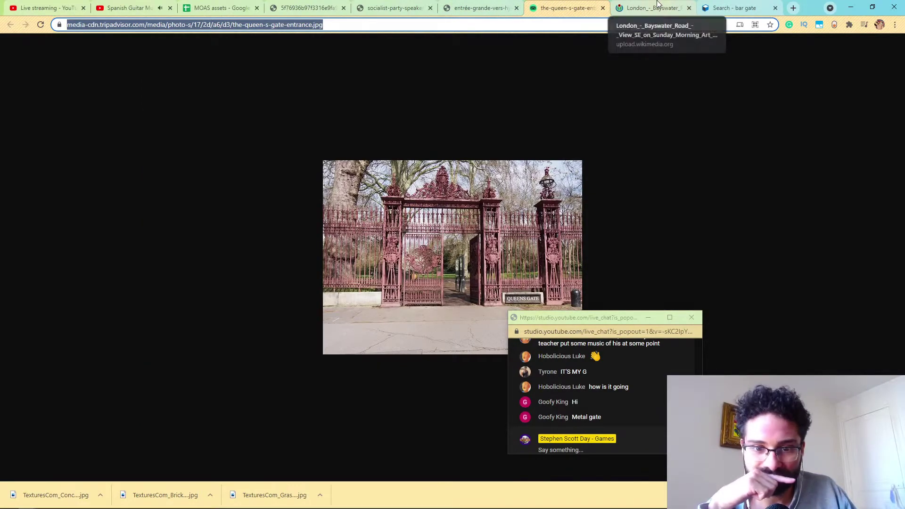
{"action": "left_click", "coordinate": [672, 5]}
{"action": "left_click", "coordinate": [587, 5]}
{"action": "left_click", "coordinate": [464, 4]}
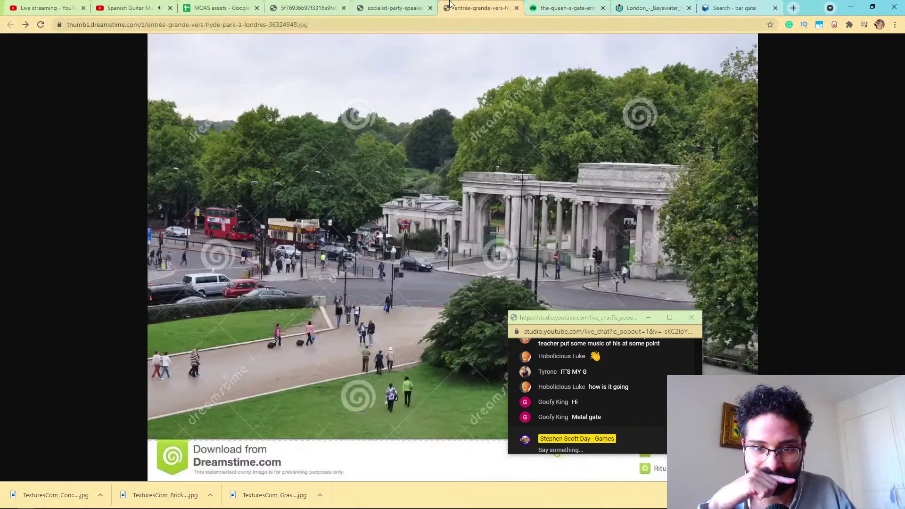
{"action": "left_click", "coordinate": [418, 5]}
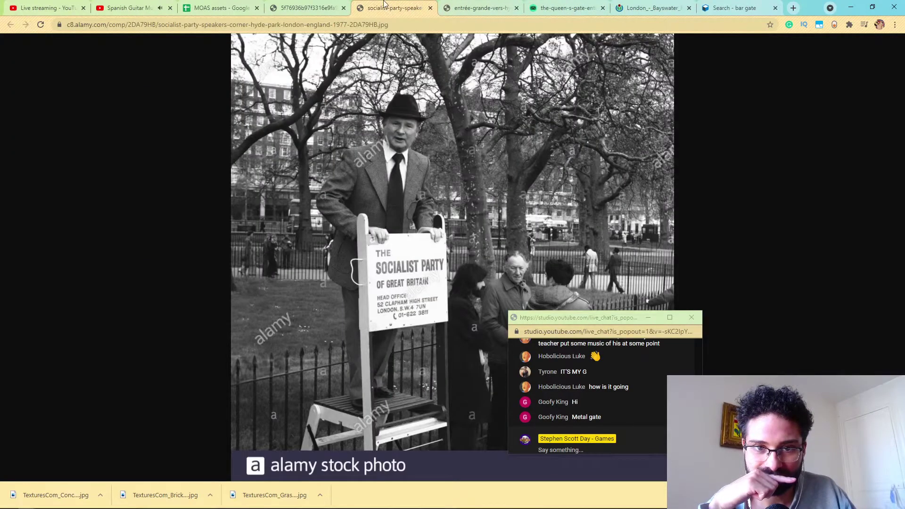
Review the open Hyde Park reference photos, including the Queen's Gate entrance and the Bayswater Road wall.
{"action": "left_click", "coordinate": [308, 4]}
{"action": "left_click", "coordinate": [566, 5]}
{"action": "left_click", "coordinate": [653, 6]}
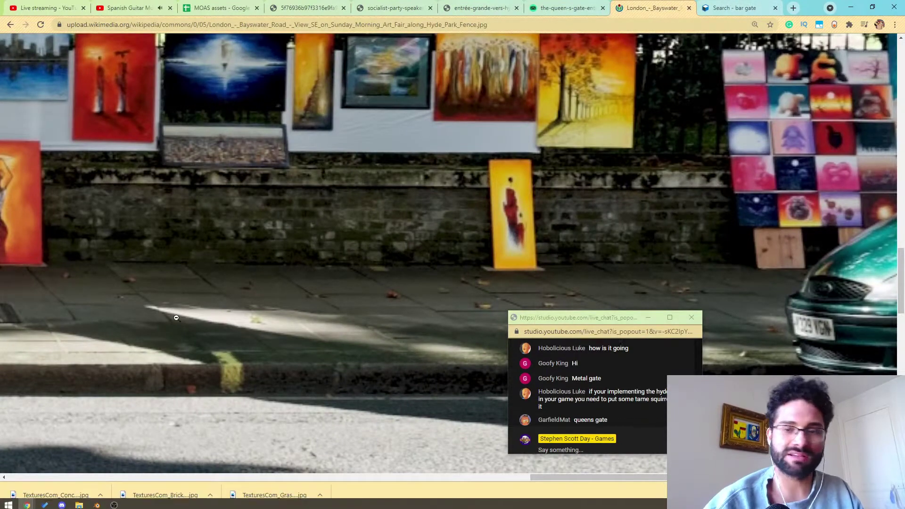
Return to the textures.com search and replace its keywords with "bar".
{"action": "left_click", "coordinate": [725, 5]}
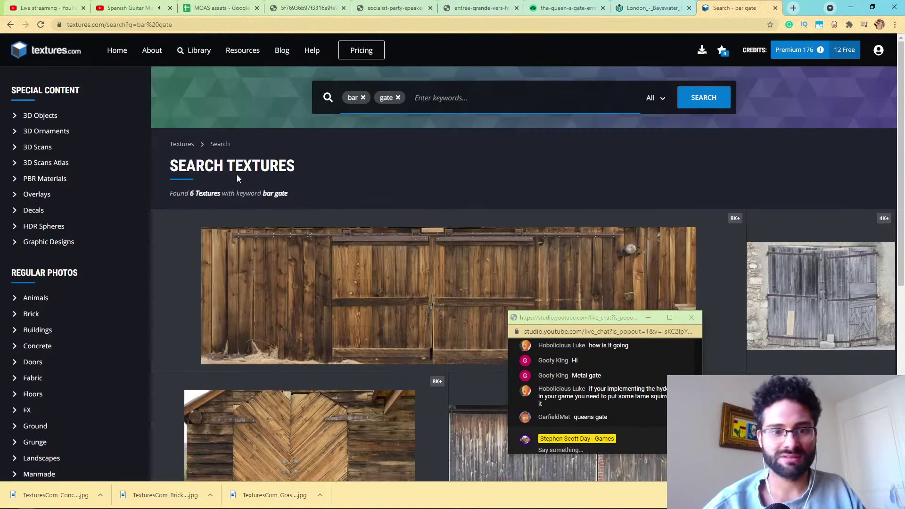
{"action": "left_click", "coordinate": [439, 99]}
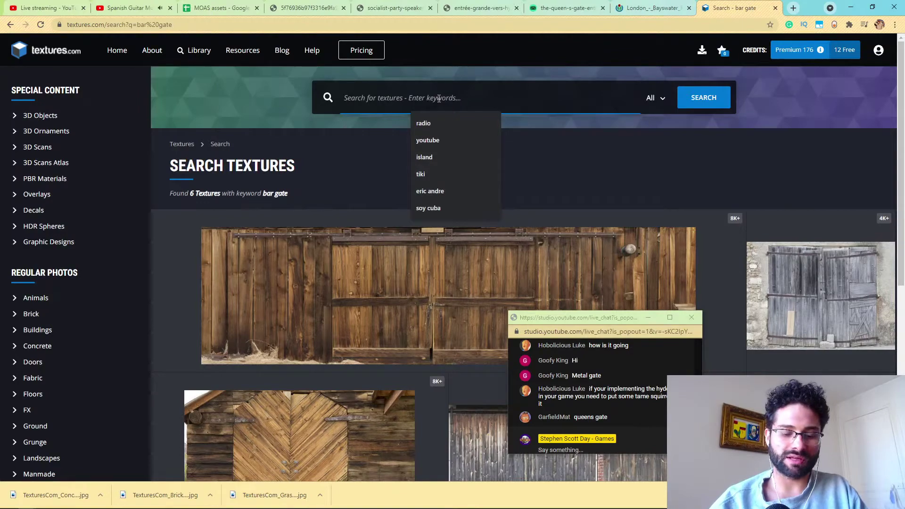
{"action": "type", "text": "bar"}
{"action": "key", "text": "Return"}
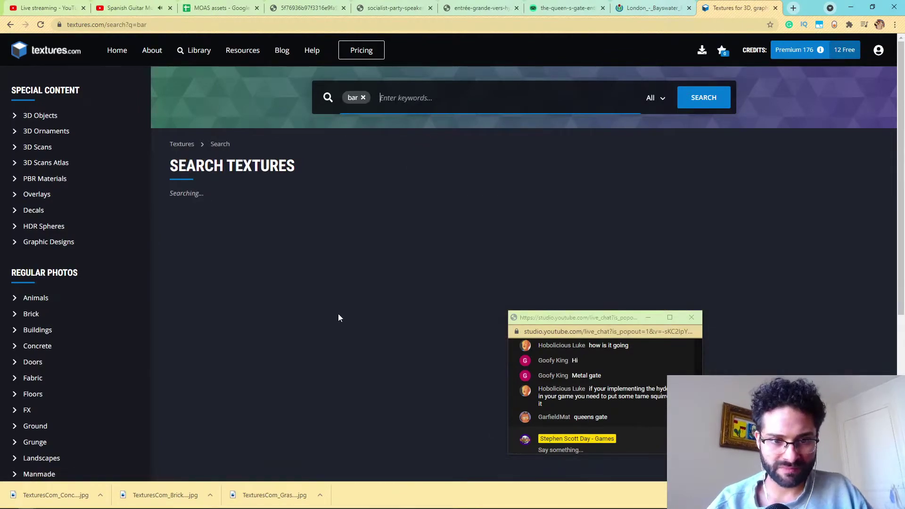
Look through the "bar" texture results for metal bars that suit the park gate.
{"action": "scroll", "coordinate": [333, 304], "scroll_direction": "down", "scroll_amount": 5}
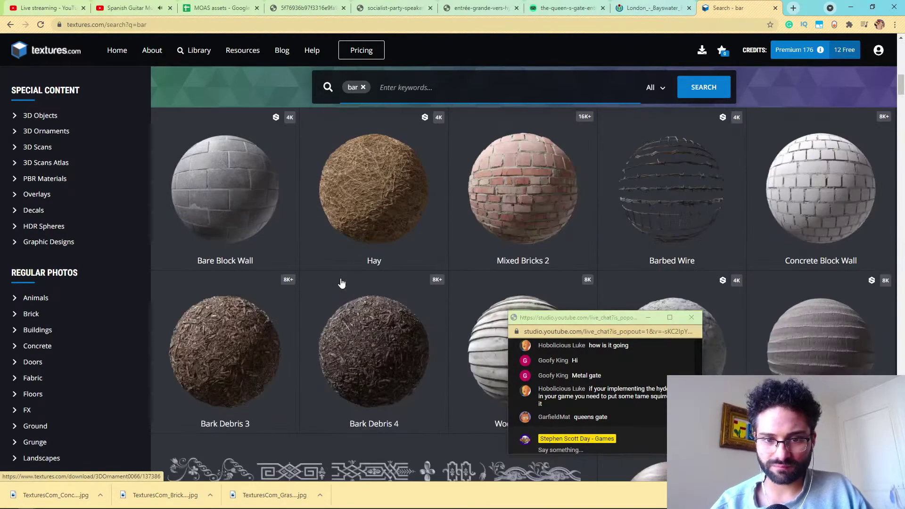
{"action": "scroll", "coordinate": [341, 282], "scroll_direction": "down", "scroll_amount": 7}
{"action": "scroll", "coordinate": [342, 283], "scroll_direction": "up", "scroll_amount": 6}
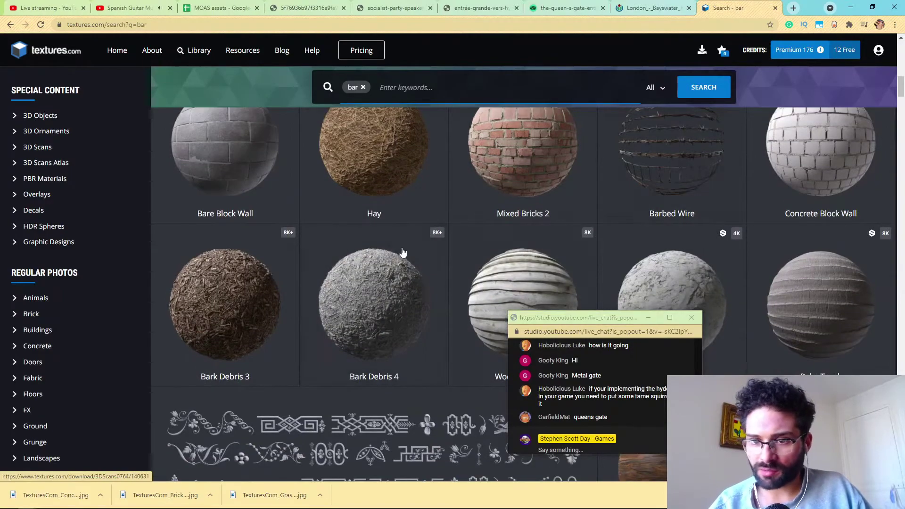
{"action": "scroll", "coordinate": [402, 257], "scroll_direction": "down", "scroll_amount": 10}
{"action": "scroll", "coordinate": [402, 257], "scroll_direction": "down", "scroll_amount": 8}
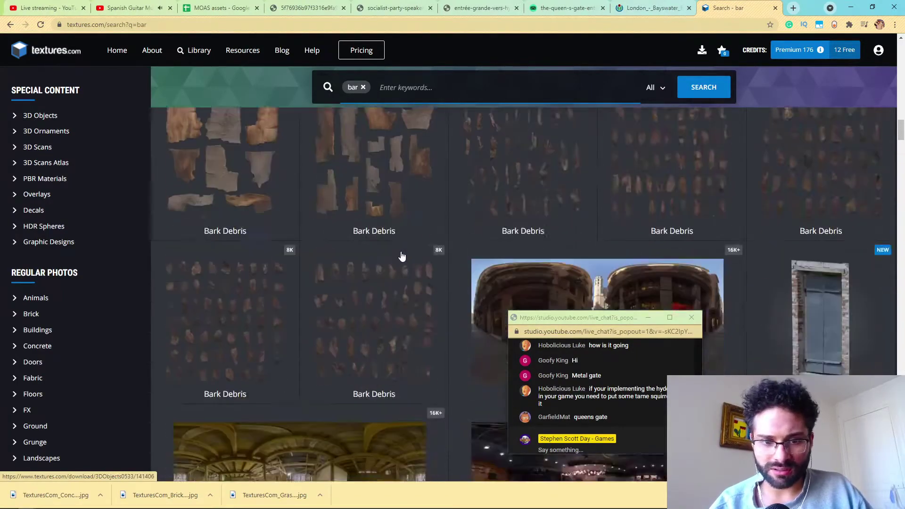
{"action": "scroll", "coordinate": [402, 257], "scroll_direction": "down", "scroll_amount": 5}
{"action": "scroll", "coordinate": [402, 257], "scroll_direction": "down", "scroll_amount": 10}
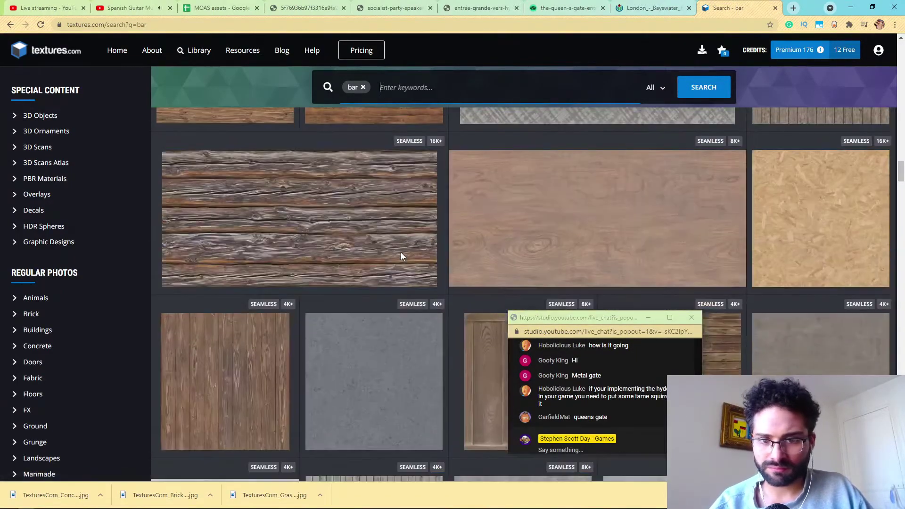
{"action": "scroll", "coordinate": [367, 294], "scroll_direction": "down", "scroll_amount": 10}
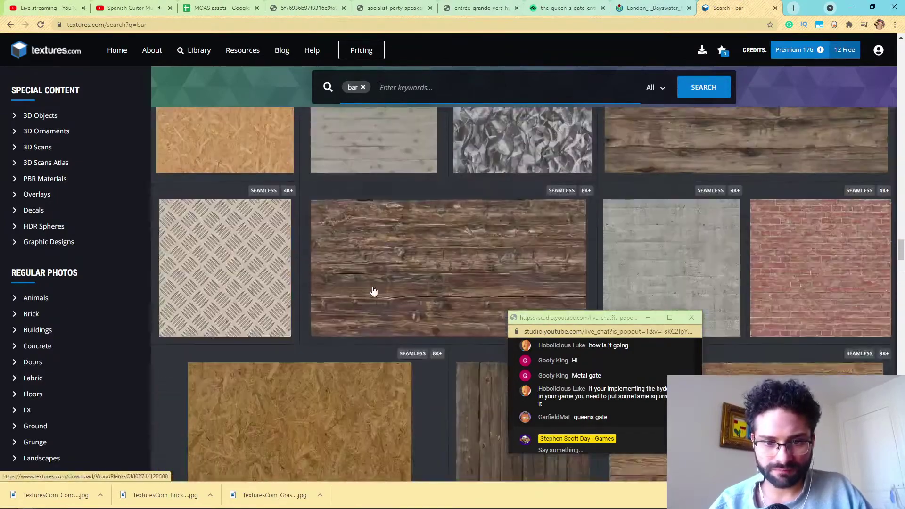
{"action": "scroll", "coordinate": [367, 294], "scroll_direction": "down", "scroll_amount": 10}
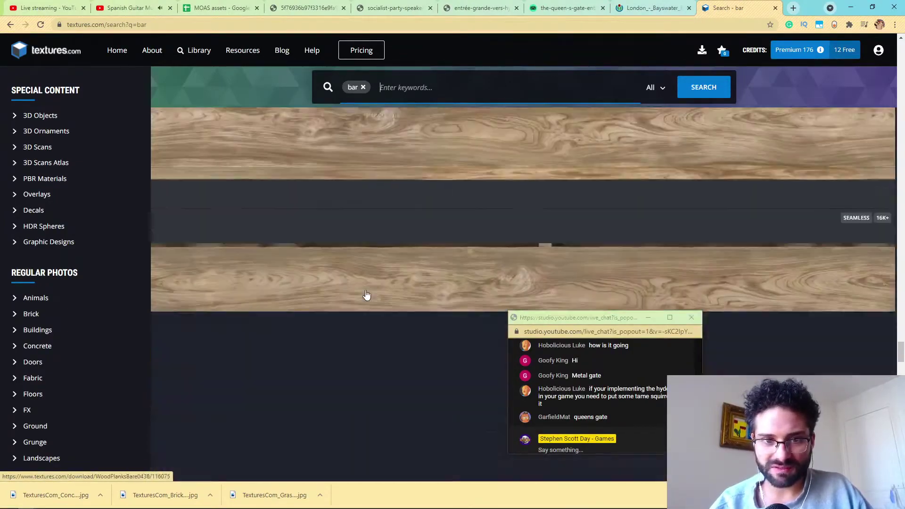
{"action": "scroll", "coordinate": [405, 142], "scroll_direction": "down", "scroll_amount": 10}
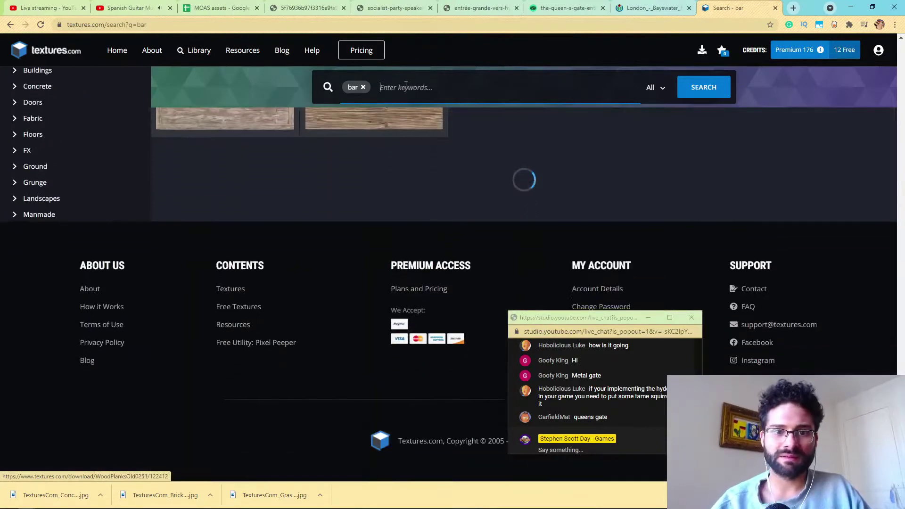
Replace the texture search keyword with "metal bars" and look through the results.
{"action": "left_click", "coordinate": [405, 86]}
{"action": "left_click", "coordinate": [406, 86]}
{"action": "key", "text": "BackSpace"}
{"action": "type", "text": "metal bars"}
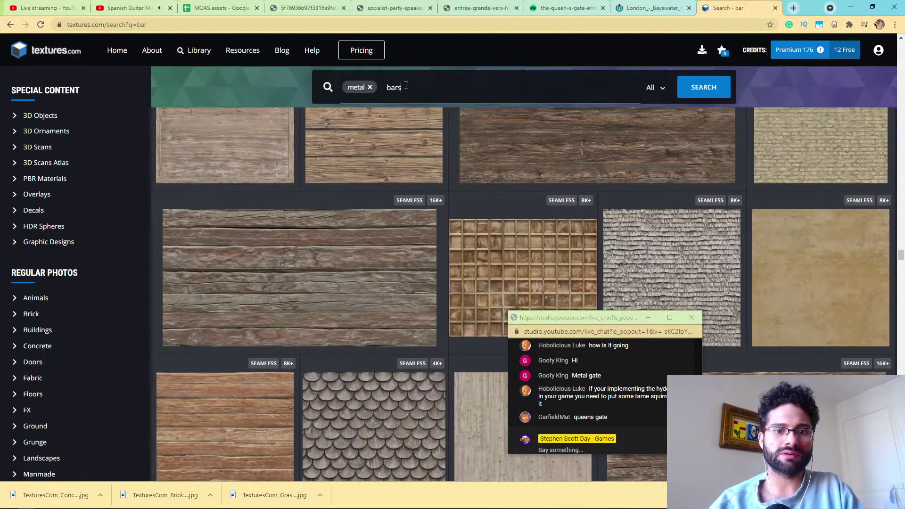
{"action": "key", "text": "Return"}
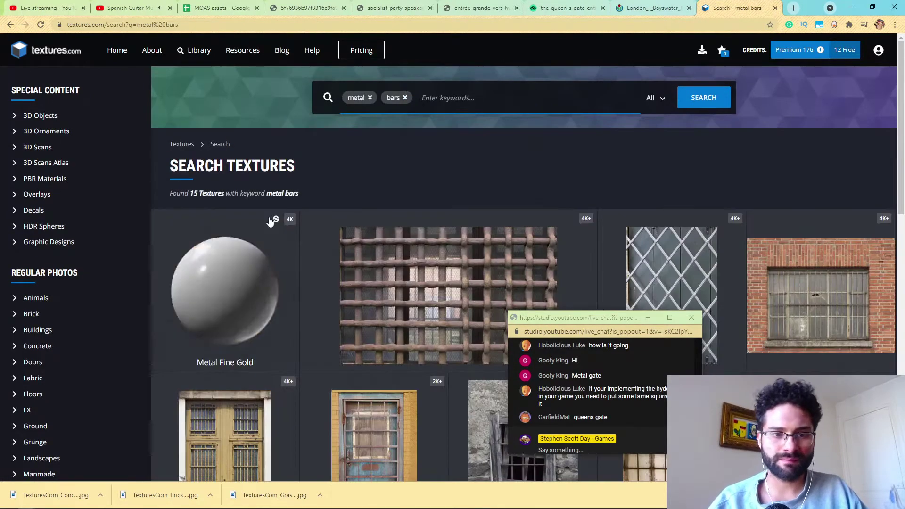
{"action": "scroll", "coordinate": [292, 321], "scroll_direction": "down", "scroll_amount": 3}
{"action": "scroll", "coordinate": [354, 302], "scroll_direction": "down", "scroll_amount": 3}
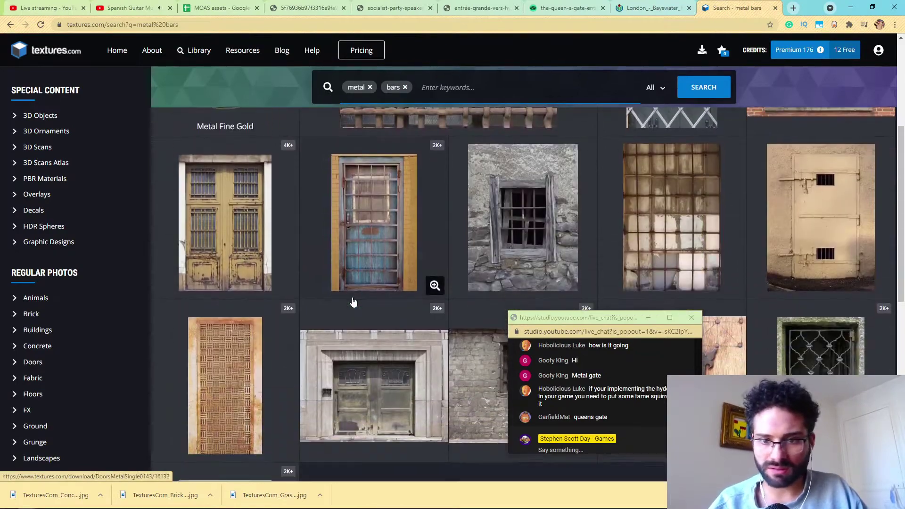
{"action": "scroll", "coordinate": [367, 288], "scroll_direction": "down", "scroll_amount": 2}
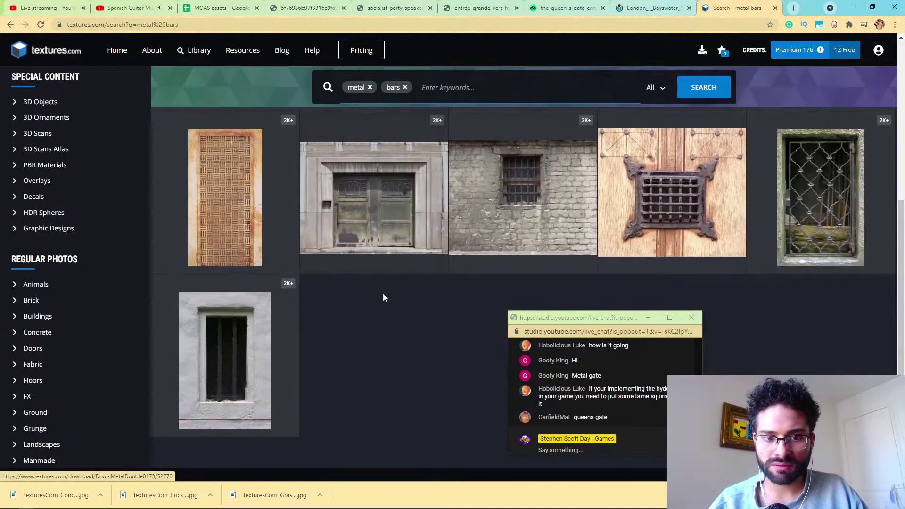
Search Google in a new browser tab for "metal bars texture png" and show the image results.
{"action": "left_click", "coordinate": [794, 9]}
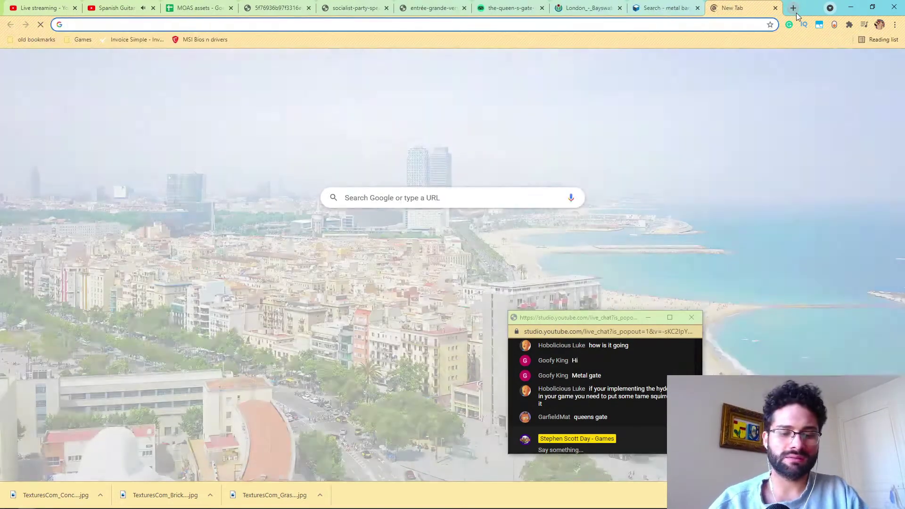
{"action": "type", "text": "metal bars te"}
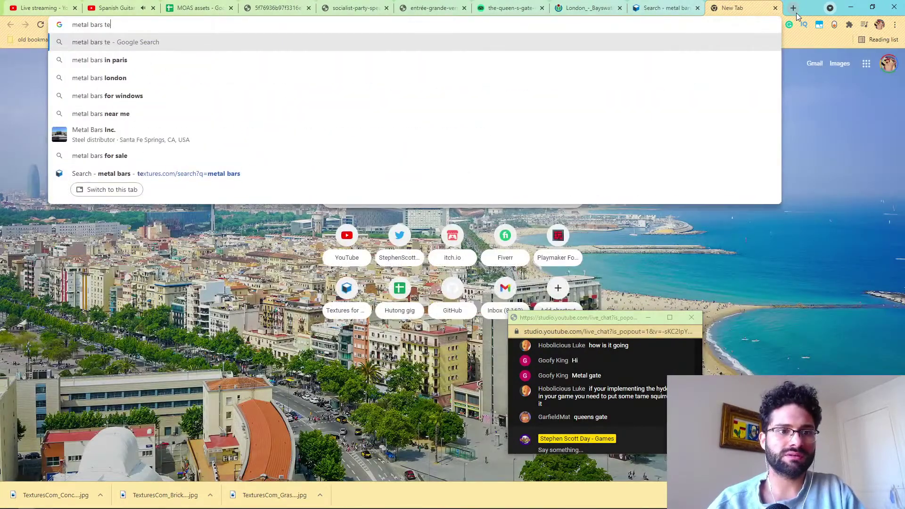
{"action": "type", "text": "xture png"}
{"action": "key", "text": "Return"}
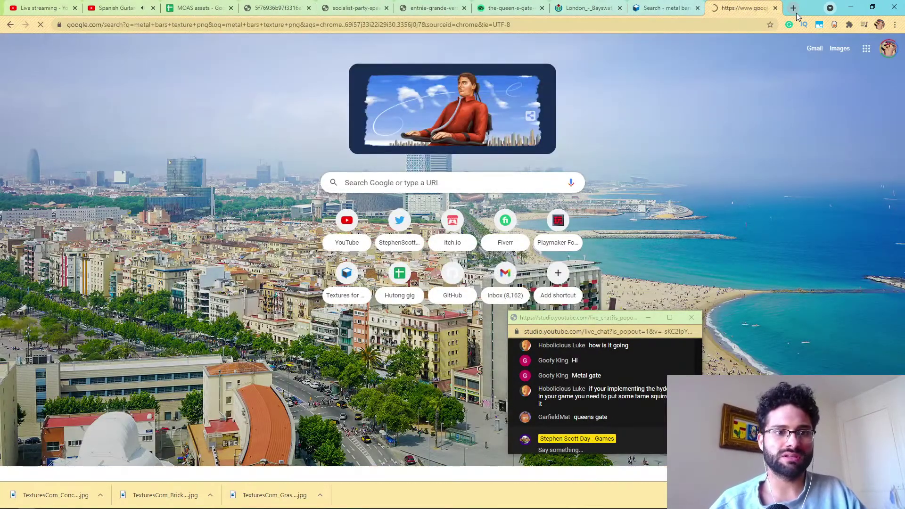
{"action": "left_click", "coordinate": [129, 85]}
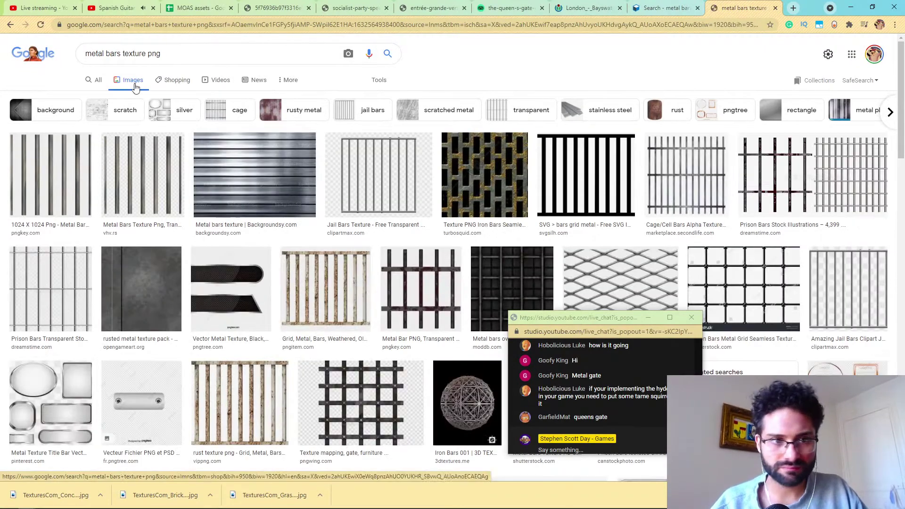
Change the image search to "metal fence texture png" and look through the fence textures.
{"action": "key", "text": "BackSpace"}
{"action": "key", "text": "BackSpace"}
{"action": "key", "text": "BackSpace"}
{"action": "key", "text": "BackSpace"}
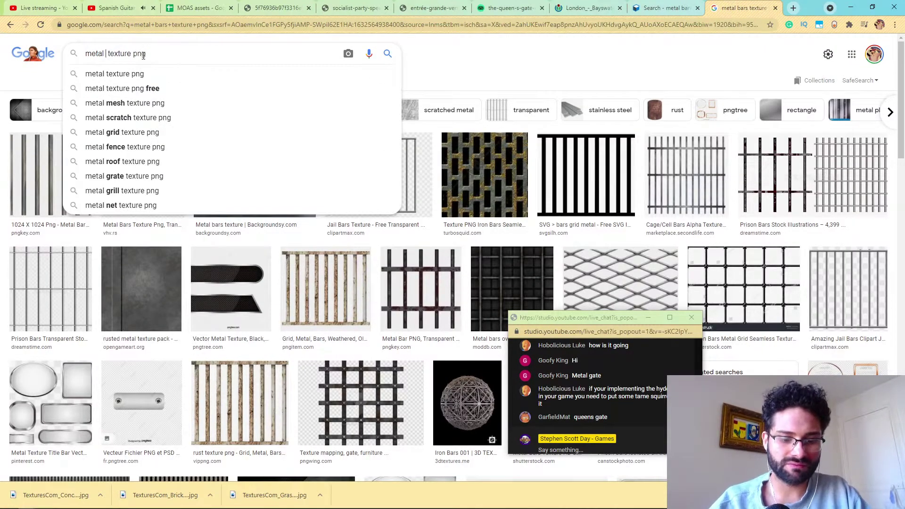
{"action": "type", "text": "fence"}
{"action": "key", "text": "Return"}
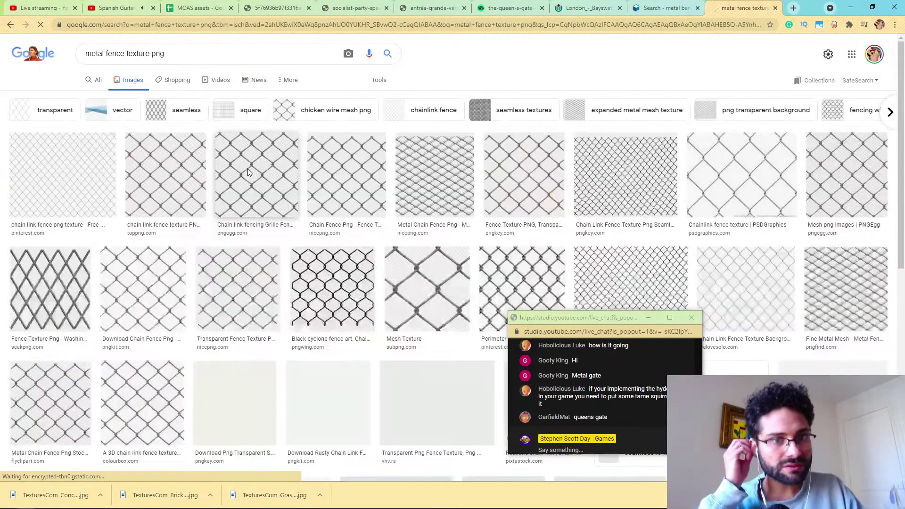
{"action": "scroll", "coordinate": [267, 245], "scroll_direction": "down", "scroll_amount": 10}
{"action": "scroll", "coordinate": [269, 293], "scroll_direction": "down", "scroll_amount": 15}
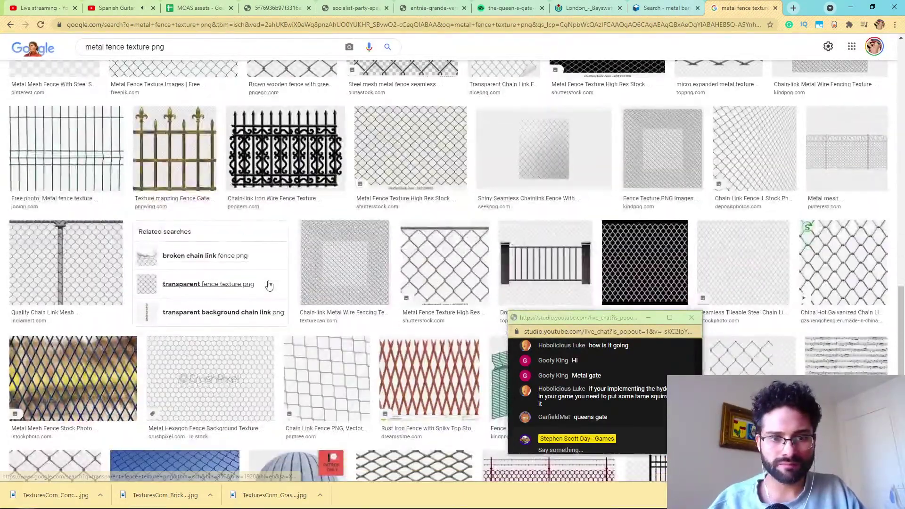
{"action": "left_click", "coordinate": [269, 284]}
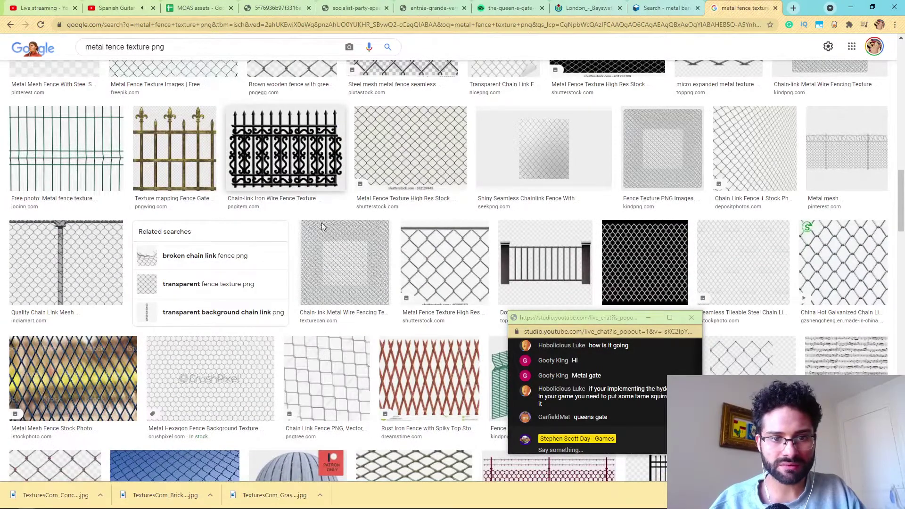
{"action": "scroll", "coordinate": [293, 273], "scroll_direction": "up", "scroll_amount": 5}
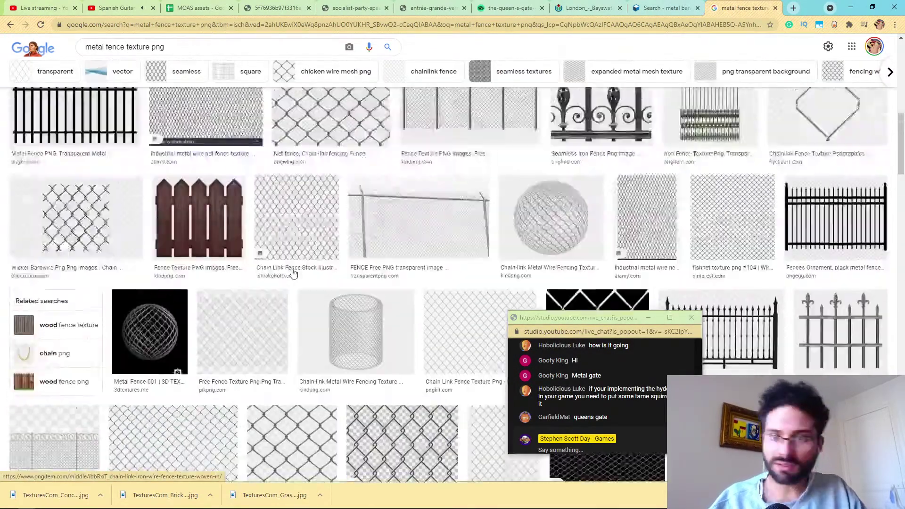
{"action": "scroll", "coordinate": [293, 272], "scroll_direction": "up", "scroll_amount": 10}
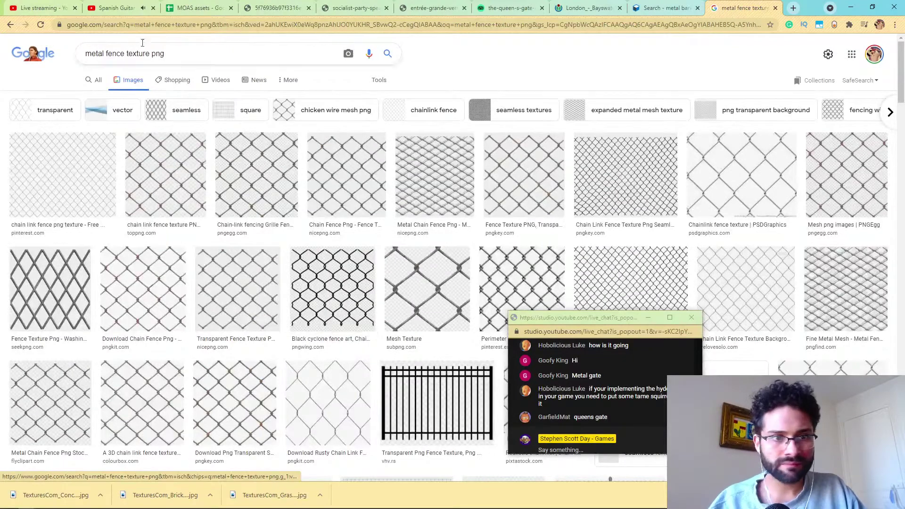
Change the image search to "iron fence texture png".
{"action": "double_click", "coordinate": [103, 54]}
{"action": "type", "text": "iron"}
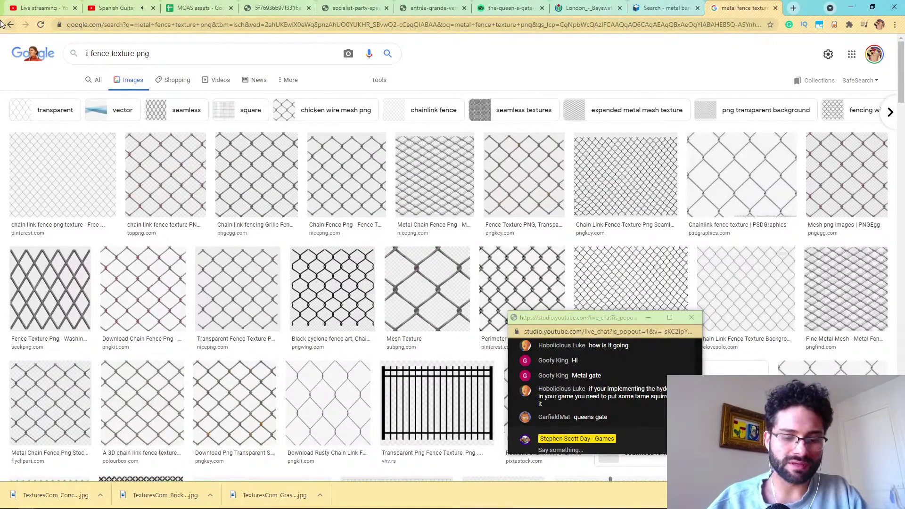
{"action": "key", "text": "BackSpace"}
{"action": "key", "text": "Return"}
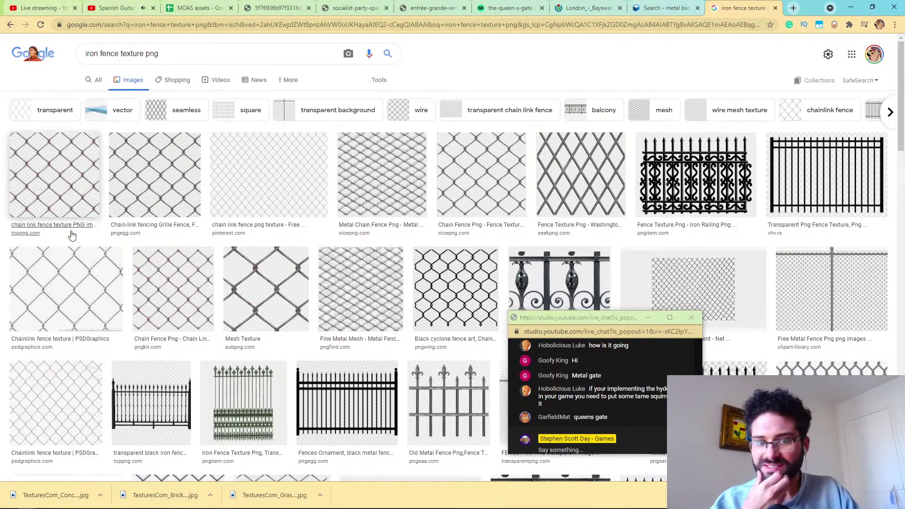
Examine the iron fence image results for a transparent railing texture that matches the Hyde Park fence.
{"action": "scroll", "coordinate": [283, 275], "scroll_direction": "down", "scroll_amount": 1}
{"action": "scroll", "coordinate": [281, 269], "scroll_direction": "down", "scroll_amount": 3}
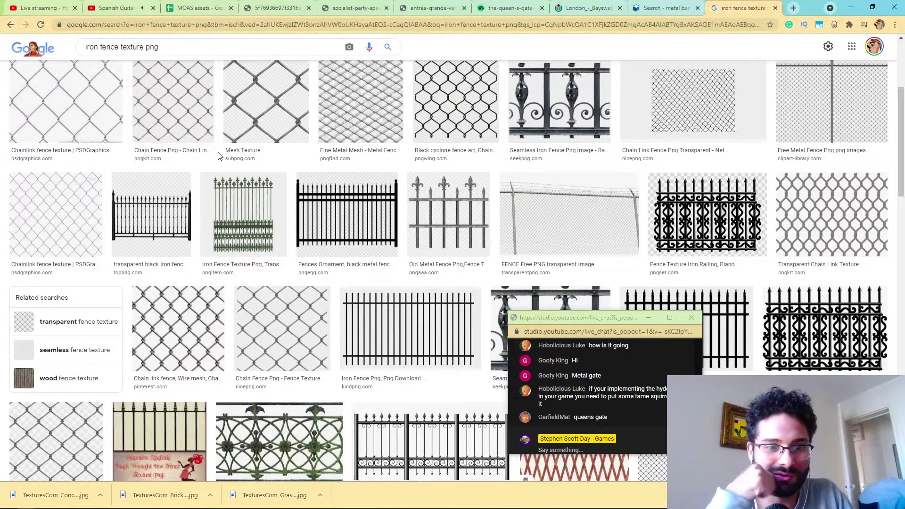
{"action": "scroll", "coordinate": [314, 257], "scroll_direction": "down", "scroll_amount": 2}
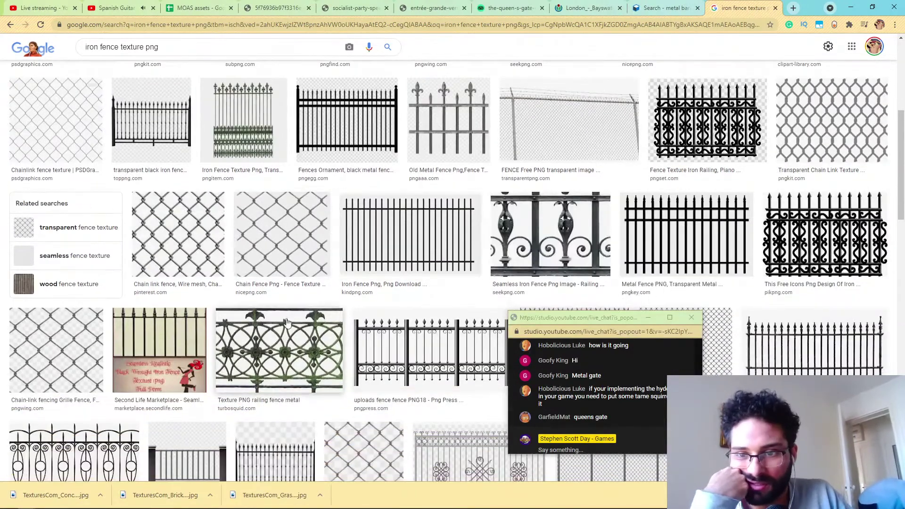
{"action": "scroll", "coordinate": [272, 315], "scroll_direction": "down", "scroll_amount": 2}
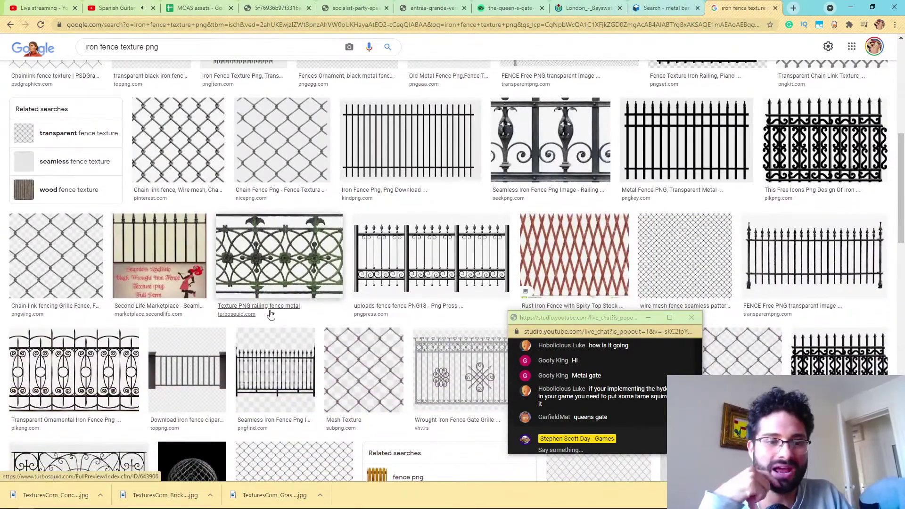
{"action": "scroll", "coordinate": [285, 273], "scroll_direction": "down", "scroll_amount": 1}
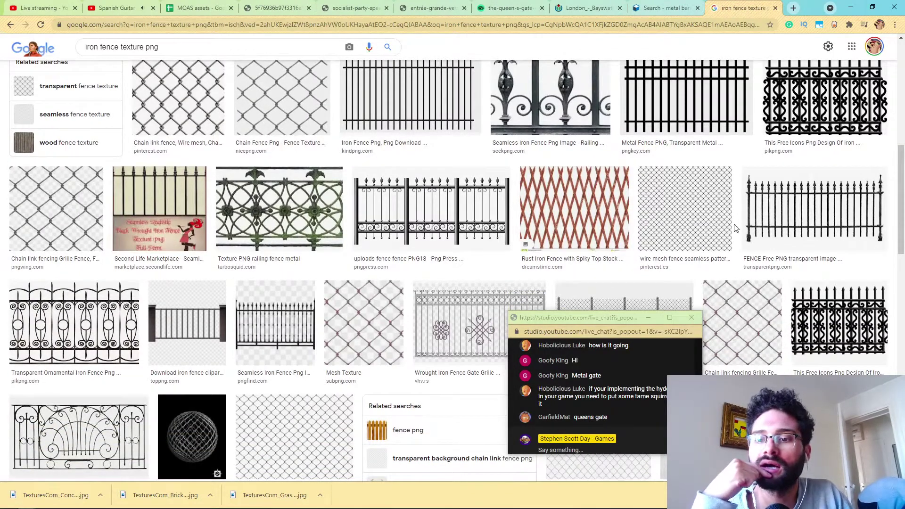
{"action": "scroll", "coordinate": [736, 228], "scroll_direction": "down", "scroll_amount": 2}
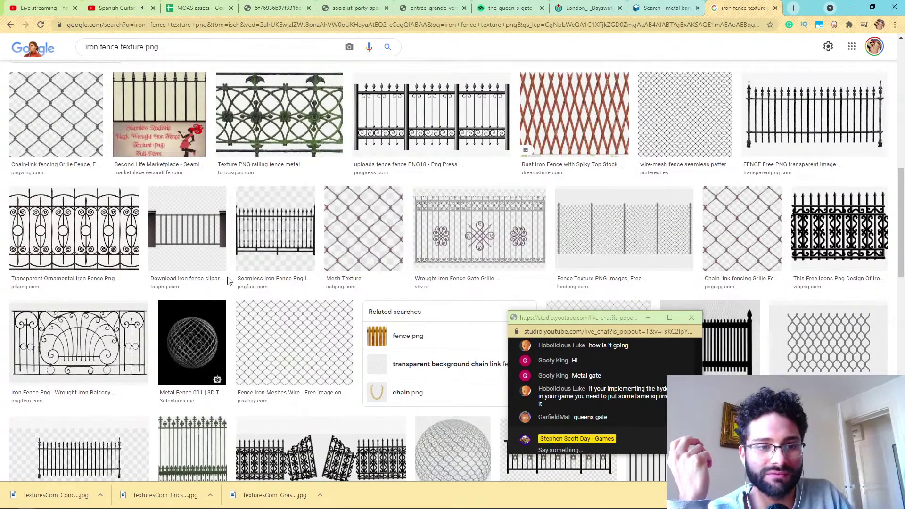
{"action": "scroll", "coordinate": [230, 282], "scroll_direction": "down", "scroll_amount": 2}
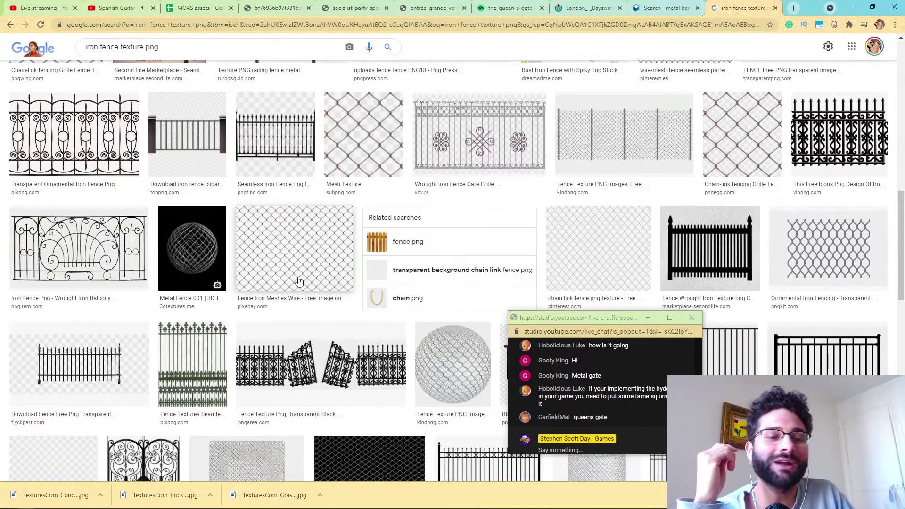
{"action": "scroll", "coordinate": [283, 287], "scroll_direction": "down", "scroll_amount": 2}
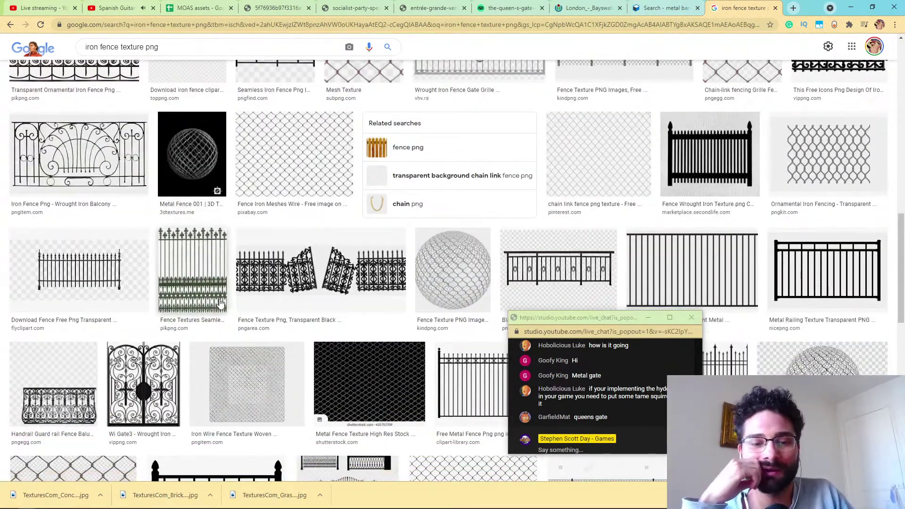
{"action": "scroll", "coordinate": [122, 314], "scroll_direction": "down", "scroll_amount": 3}
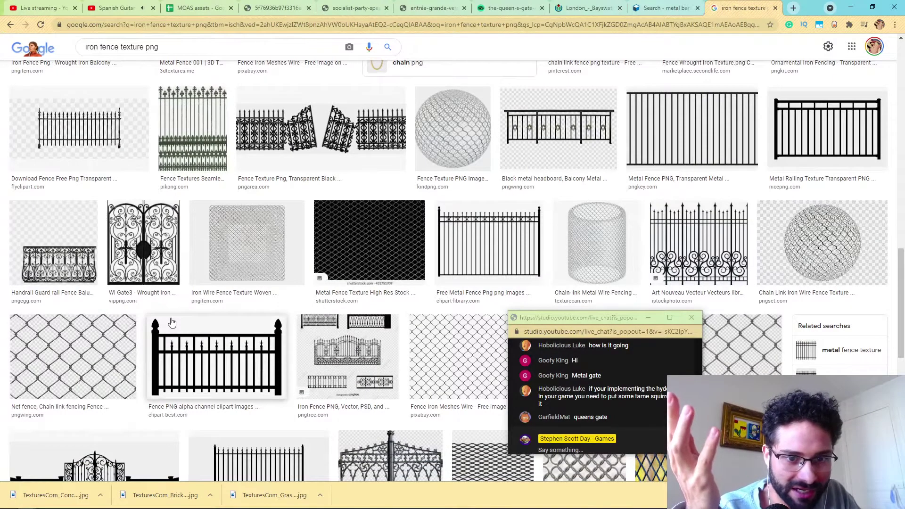
Open the green ornate fence texture from pikpng.com and the black scrollwork iron fence from vippng.com in separate new tabs.
{"action": "middle_click", "coordinate": [292, 137]}
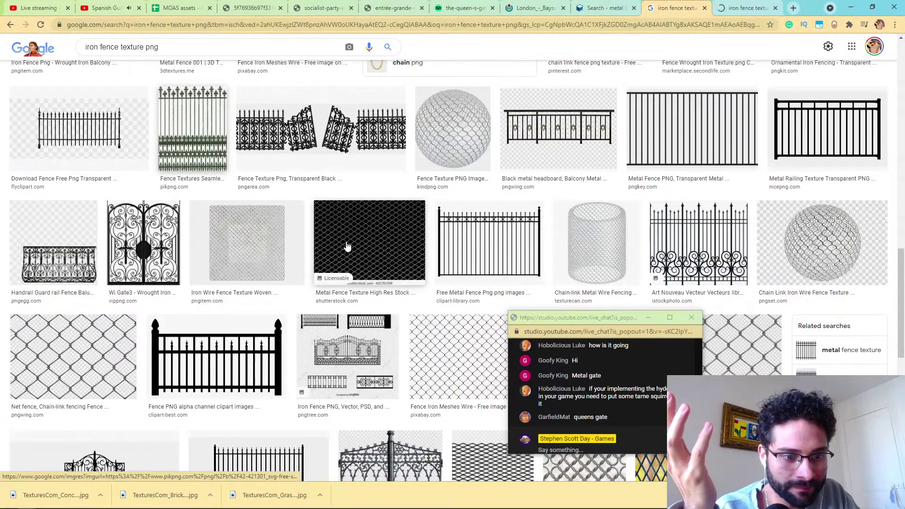
{"action": "scroll", "coordinate": [348, 246], "scroll_direction": "up", "scroll_amount": 6}
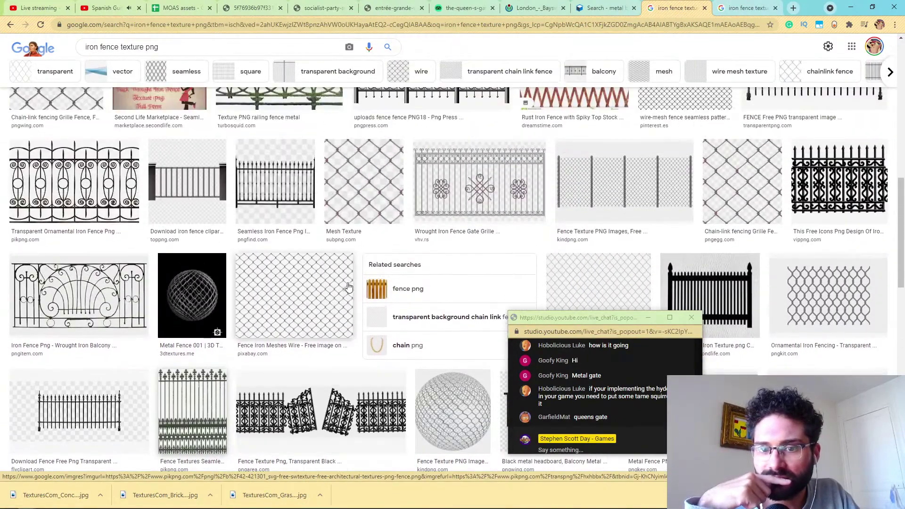
{"action": "scroll", "coordinate": [352, 291], "scroll_direction": "up", "scroll_amount": 2}
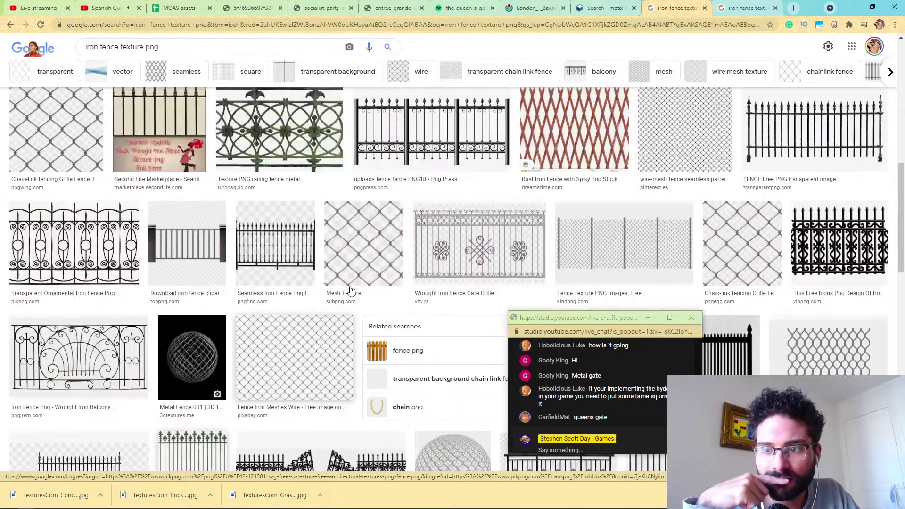
{"action": "middle_click", "coordinate": [849, 257]}
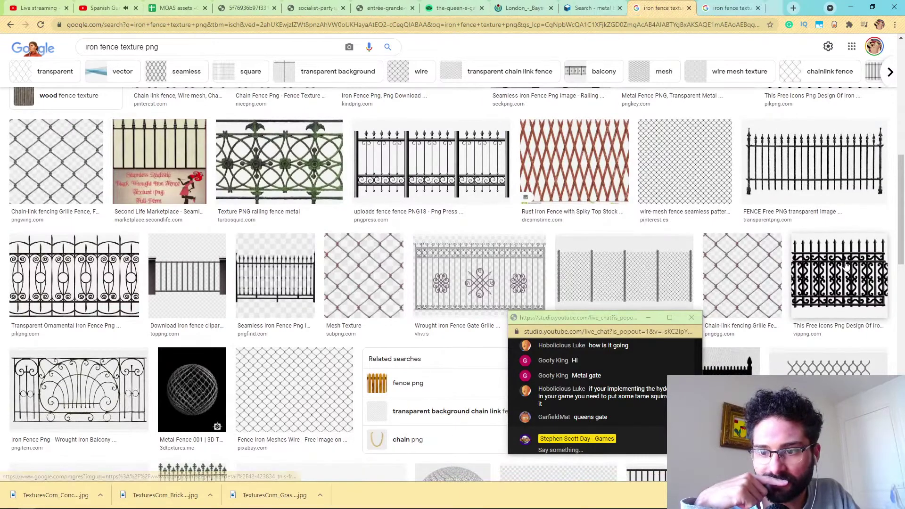
Look further through the iron fence results and open the cut out metal black entrance gate texture in a new tab.
{"action": "scroll", "coordinate": [316, 344], "scroll_direction": "up", "scroll_amount": 1}
{"action": "scroll", "coordinate": [316, 344], "scroll_direction": "up", "scroll_amount": 2}
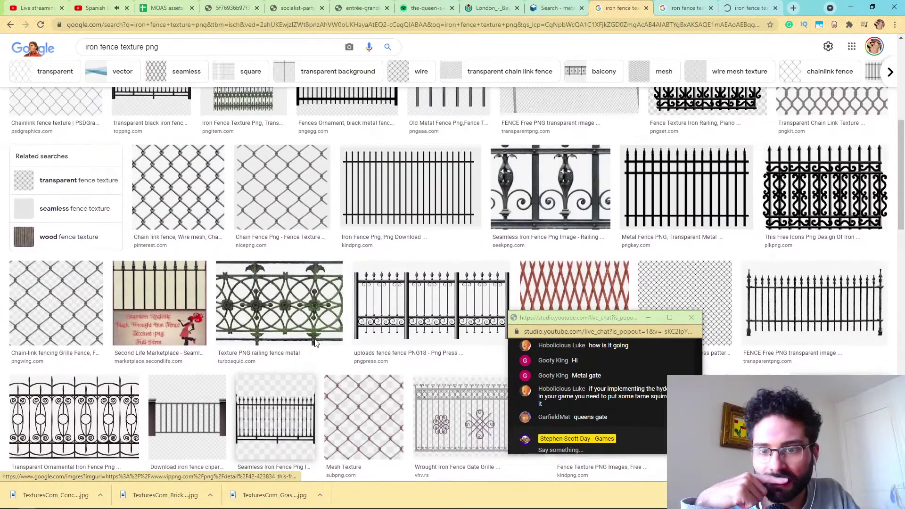
{"action": "scroll", "coordinate": [317, 344], "scroll_direction": "up", "scroll_amount": 3}
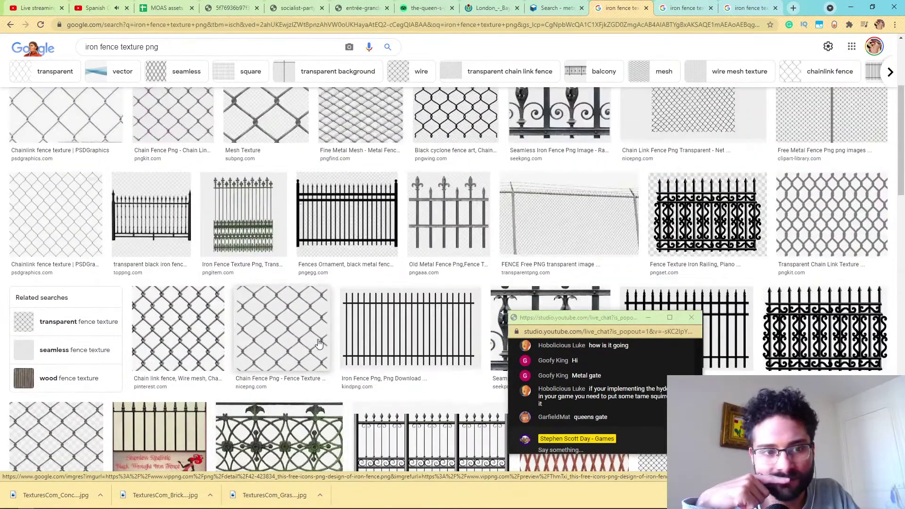
{"action": "scroll", "coordinate": [318, 344], "scroll_direction": "up", "scroll_amount": 3}
{"action": "scroll", "coordinate": [326, 342], "scroll_direction": "down", "scroll_amount": 12}
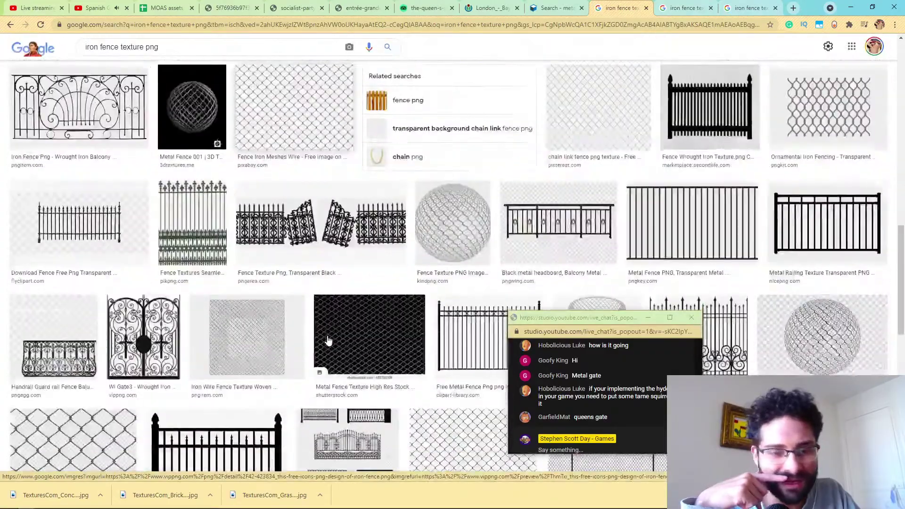
{"action": "scroll", "coordinate": [328, 341], "scroll_direction": "down", "scroll_amount": 12}
{"action": "scroll", "coordinate": [328, 340], "scroll_direction": "up", "scroll_amount": 5}
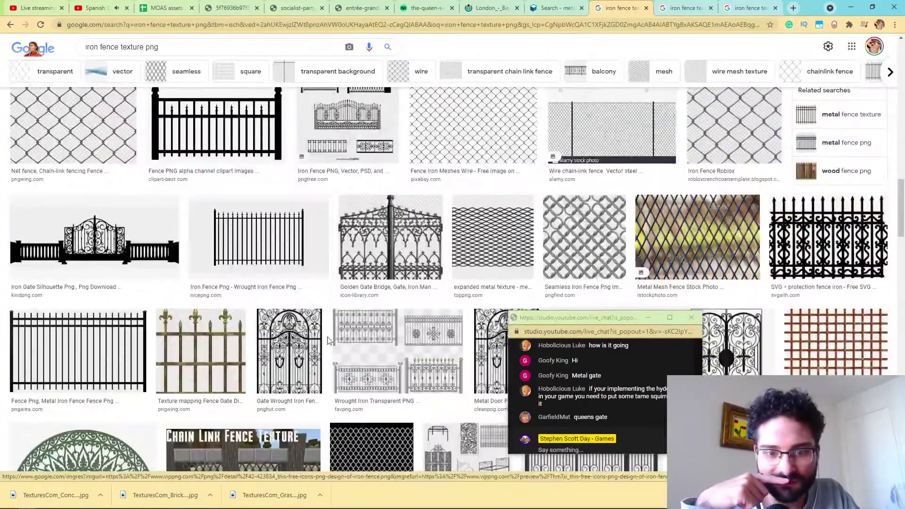
{"action": "scroll", "coordinate": [329, 340], "scroll_direction": "down", "scroll_amount": 3}
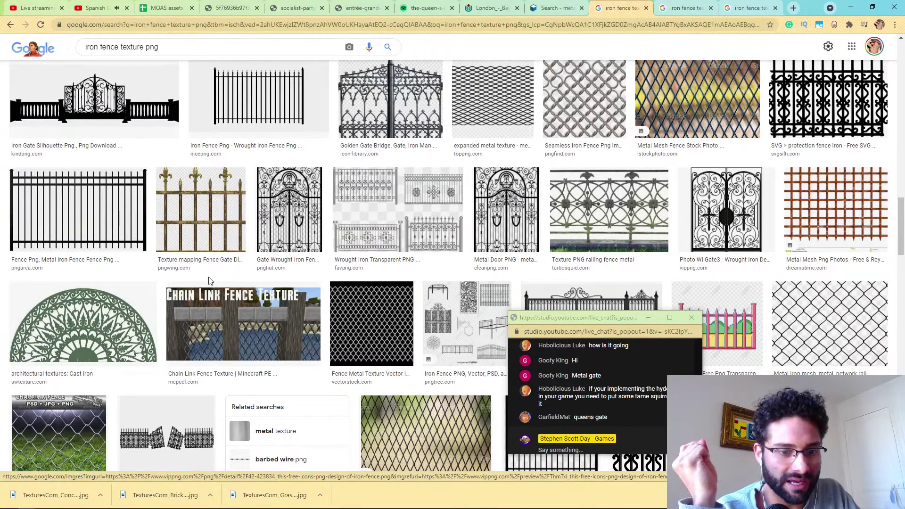
{"action": "scroll", "coordinate": [211, 281], "scroll_direction": "down", "scroll_amount": 9}
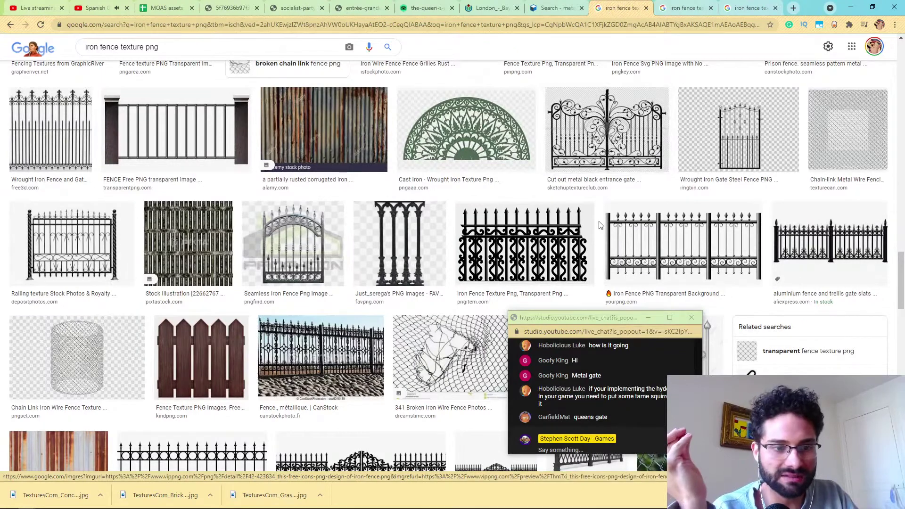
{"action": "middle_click", "coordinate": [606, 117]}
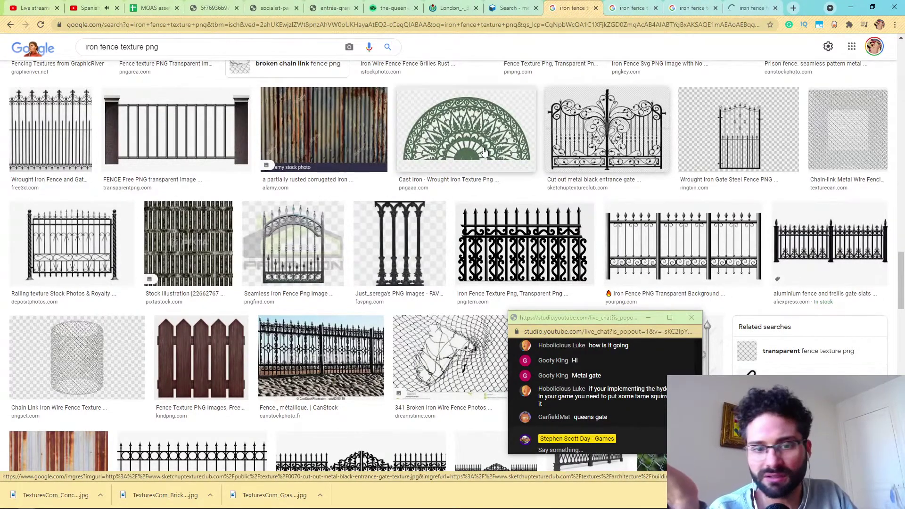
Compare the enlarged PikPng fence, Vippng fence and Sketchuptexture entrance gate images in their opened tabs.
{"action": "scroll", "coordinate": [474, 155], "scroll_direction": "down", "scroll_amount": 2}
{"action": "scroll", "coordinate": [474, 155], "scroll_direction": "down", "scroll_amount": 3}
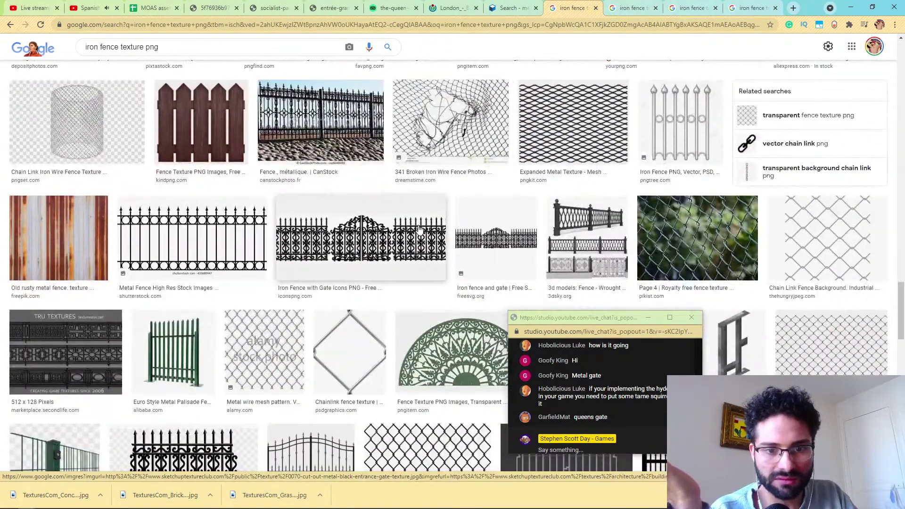
{"action": "scroll", "coordinate": [420, 229], "scroll_direction": "down", "scroll_amount": 4}
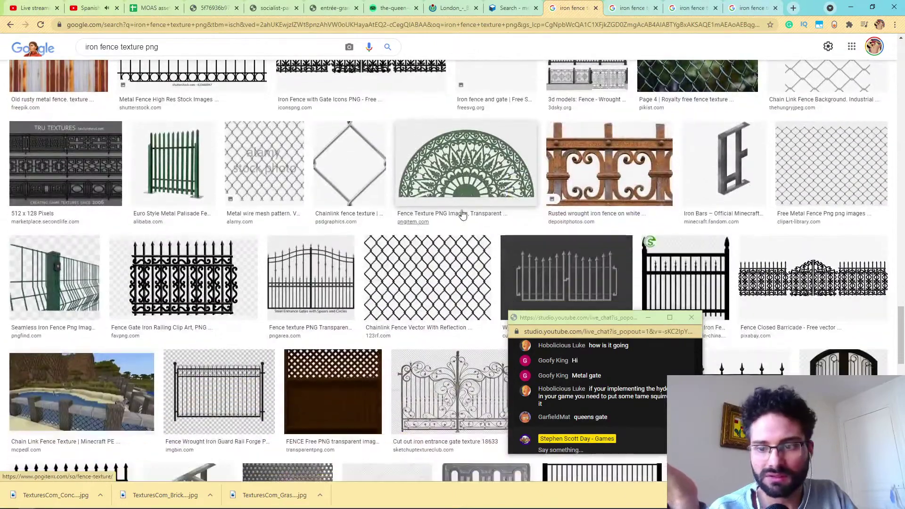
{"action": "left_click", "coordinate": [632, 7]}
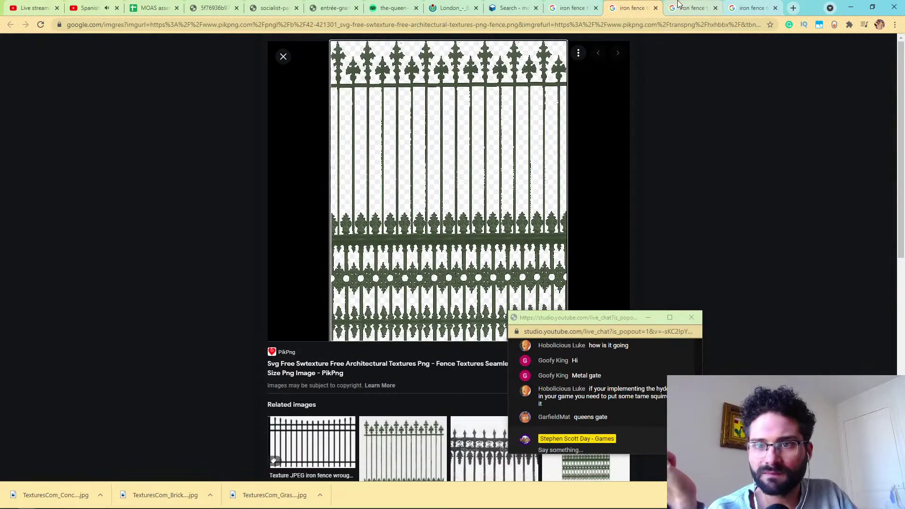
{"action": "key", "text": "ctrl+Tab"}
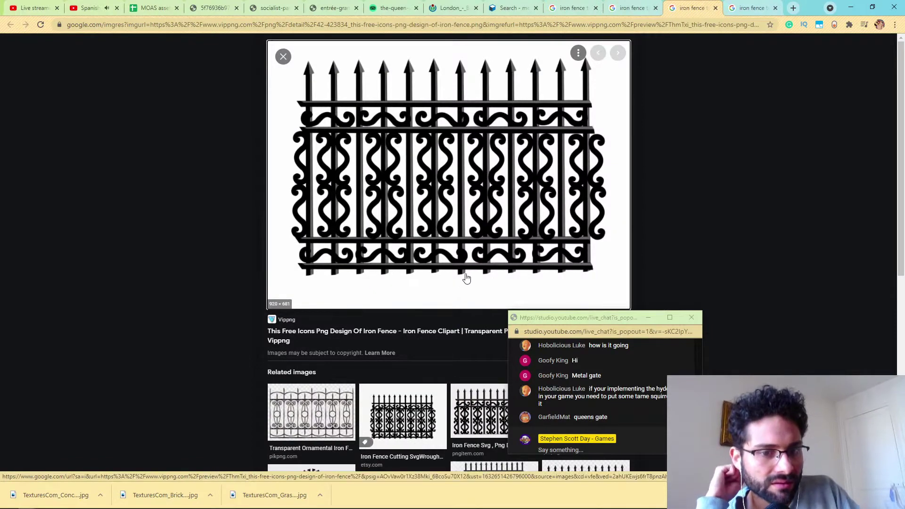
{"action": "scroll", "coordinate": [330, 289], "scroll_direction": "down", "scroll_amount": 2}
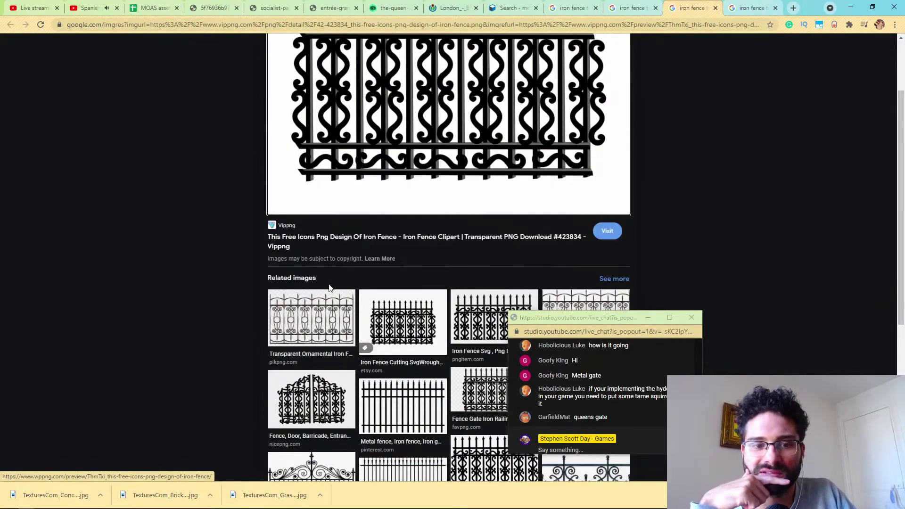
{"action": "scroll", "coordinate": [330, 288], "scroll_direction": "up", "scroll_amount": 2}
{"action": "key", "text": "ctrl+Tab"}
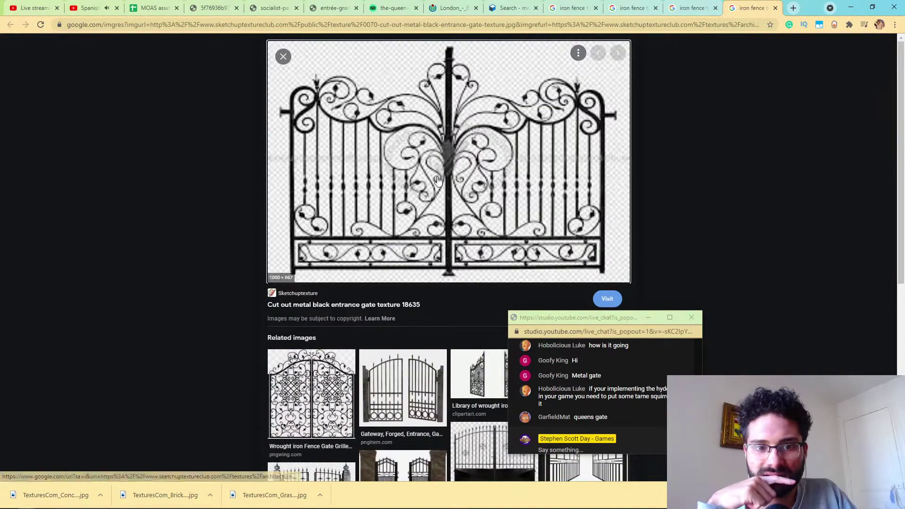
Open the source page of "Cut out metal black entrance gate texture 18635" and review its previews and download options.
{"action": "left_click", "coordinate": [414, 256]}
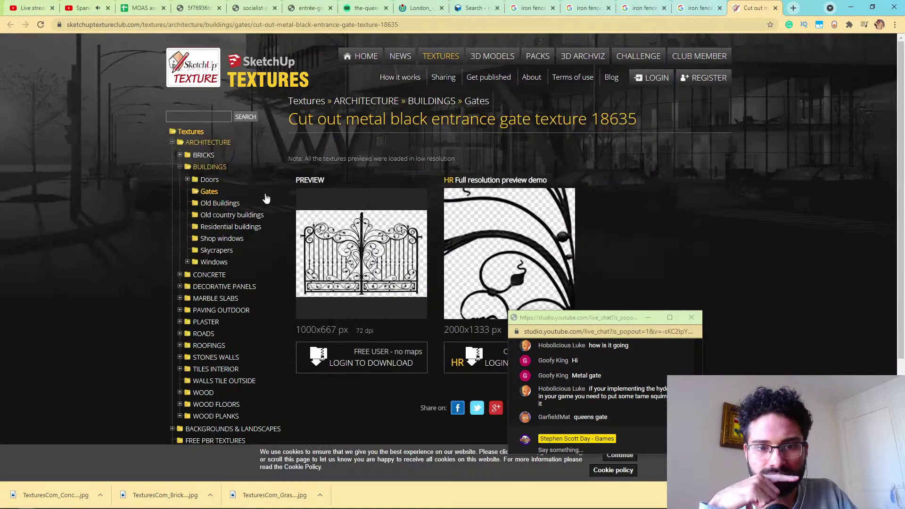
{"action": "scroll", "coordinate": [117, 228], "scroll_direction": "down", "scroll_amount": 1}
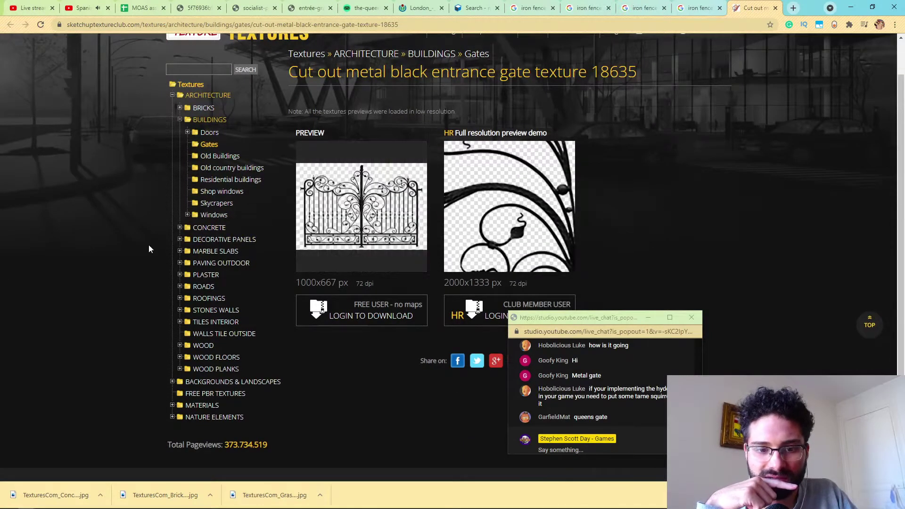
{"action": "scroll", "coordinate": [147, 248], "scroll_direction": "down", "scroll_amount": 1}
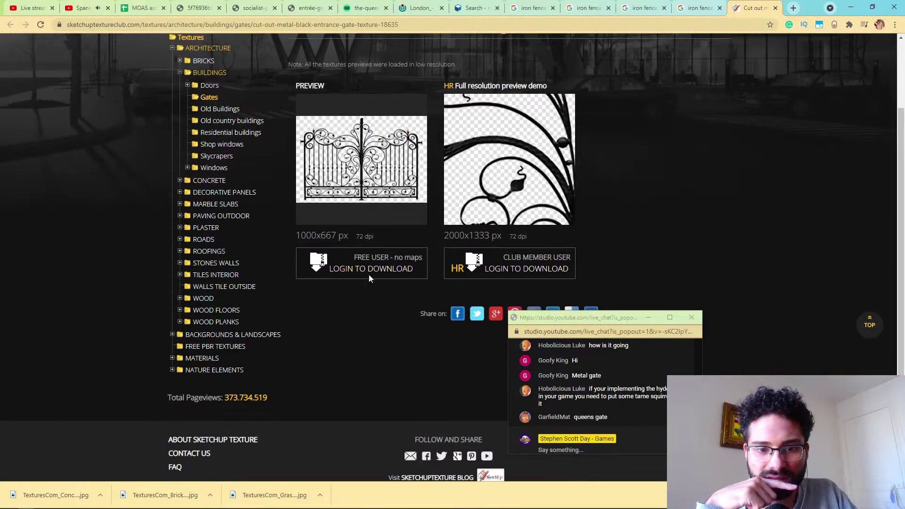
{"action": "scroll", "coordinate": [338, 302], "scroll_direction": "up", "scroll_amount": 2}
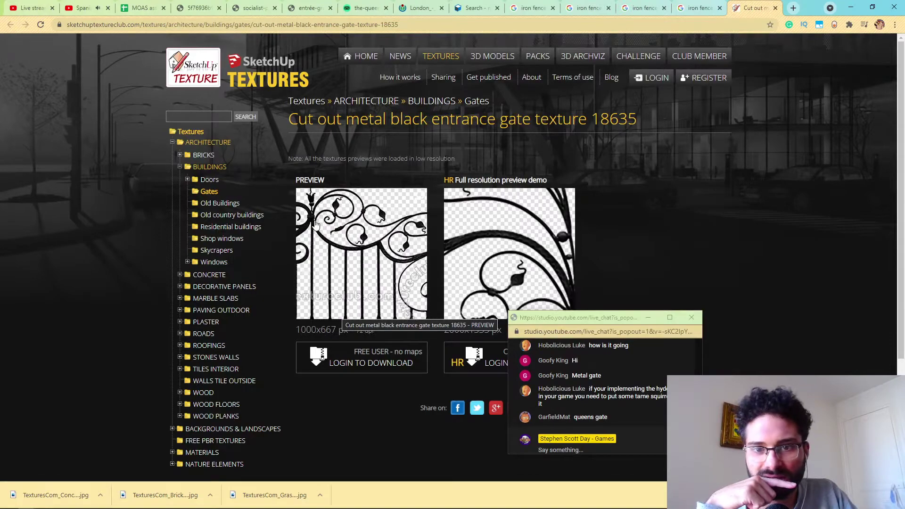
{"action": "scroll", "coordinate": [358, 211], "scroll_direction": "down", "scroll_amount": 3}
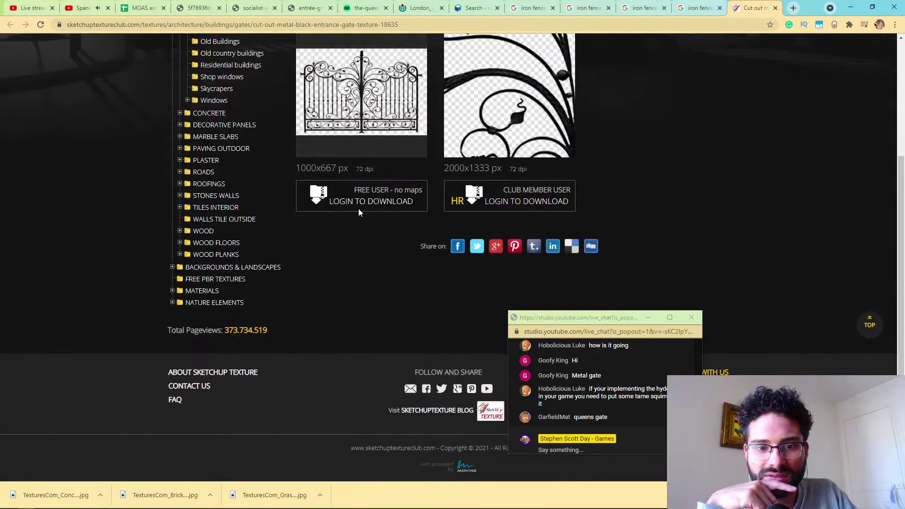
Request the free-user download of the gate texture in a new tab and go to the free account registration form.
{"action": "middle_click", "coordinate": [356, 206]}
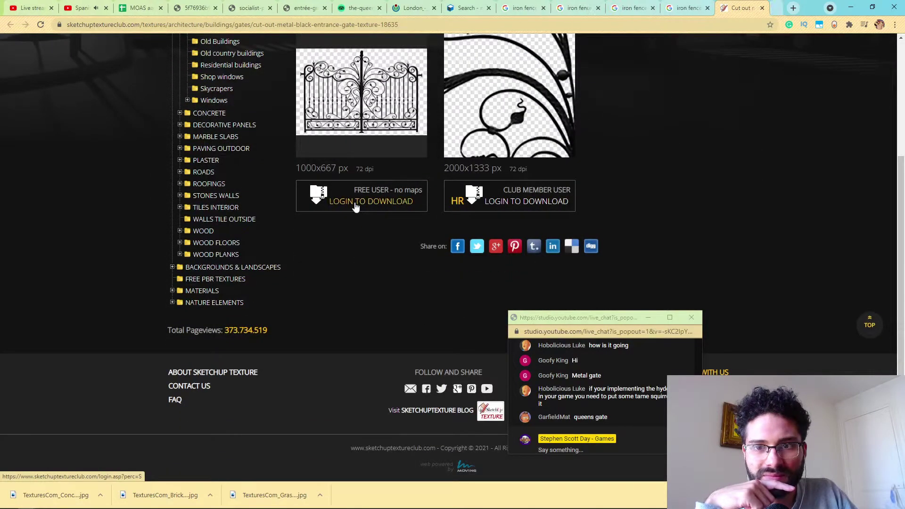
{"action": "left_click", "coordinate": [356, 207]}
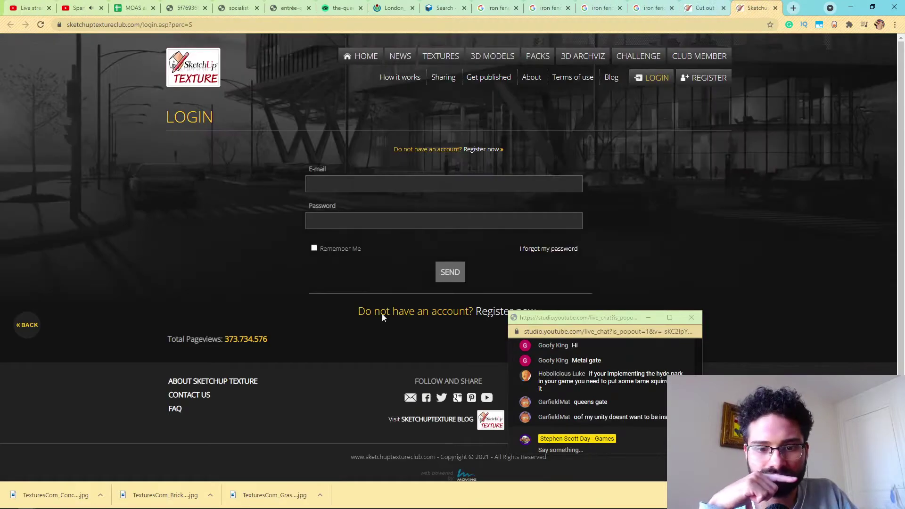
{"action": "left_click", "coordinate": [491, 312]}
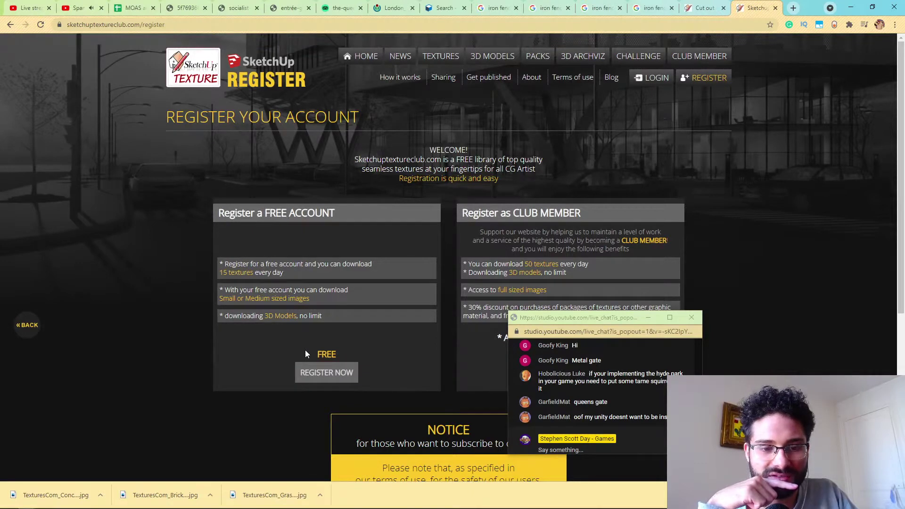
{"action": "left_click", "coordinate": [325, 372]}
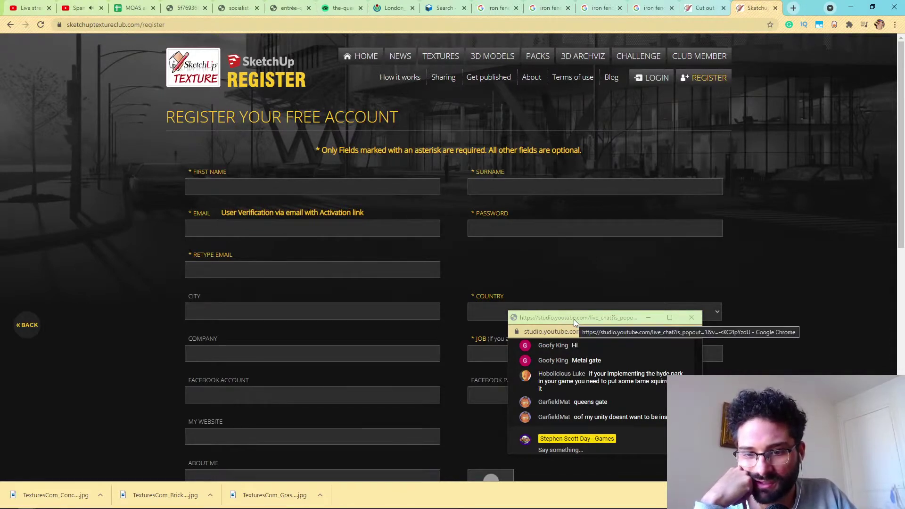
Move the live chat window off the registration form and review the form's fields and notice through to the end.
{"action": "left_click_drag", "start_coordinate": [537, 320], "coordinate": [720, 262]}
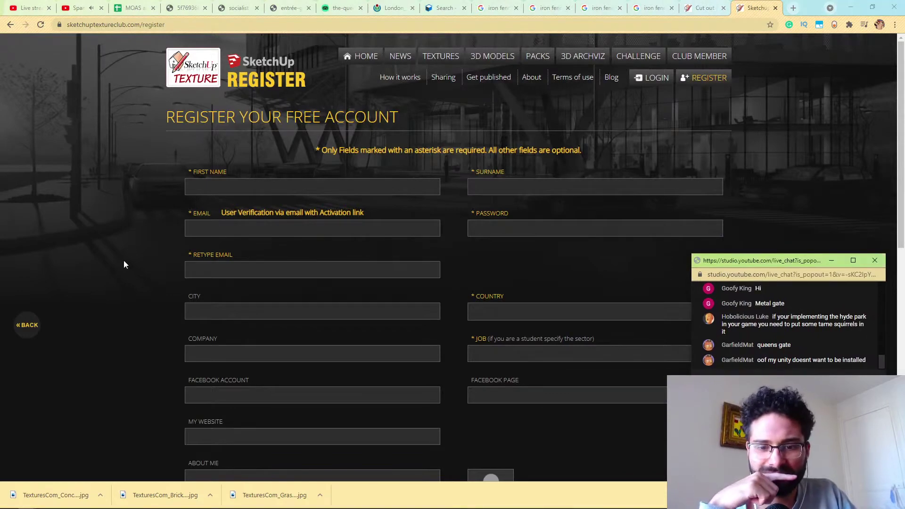
{"action": "scroll", "coordinate": [126, 262], "scroll_direction": "down", "scroll_amount": 3}
{"action": "scroll", "coordinate": [127, 267], "scroll_direction": "down", "scroll_amount": 7}
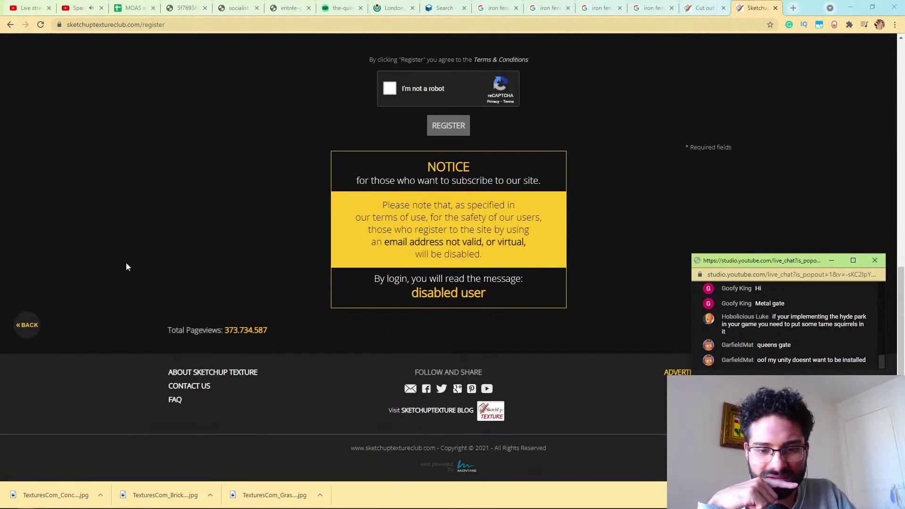
{"action": "scroll", "coordinate": [128, 265], "scroll_direction": "up", "scroll_amount": 10}
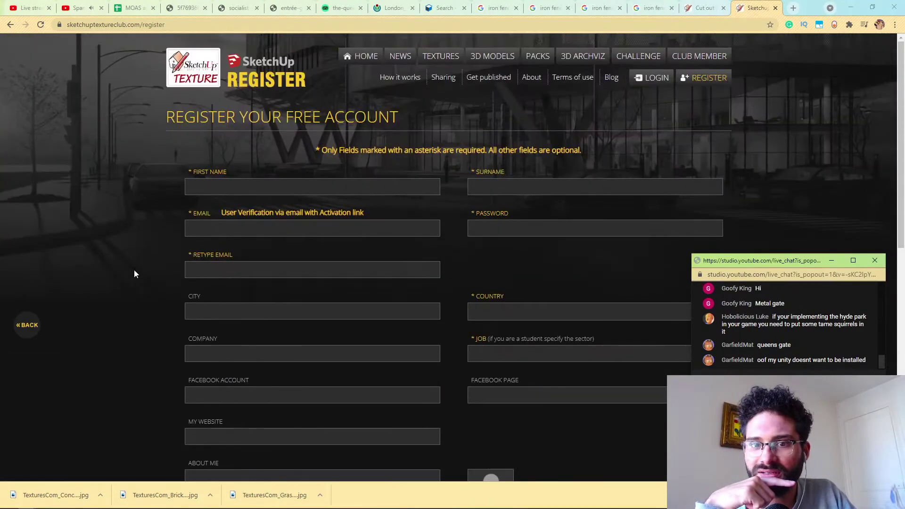
{"action": "mouse_move", "coordinate": [29, 508]}
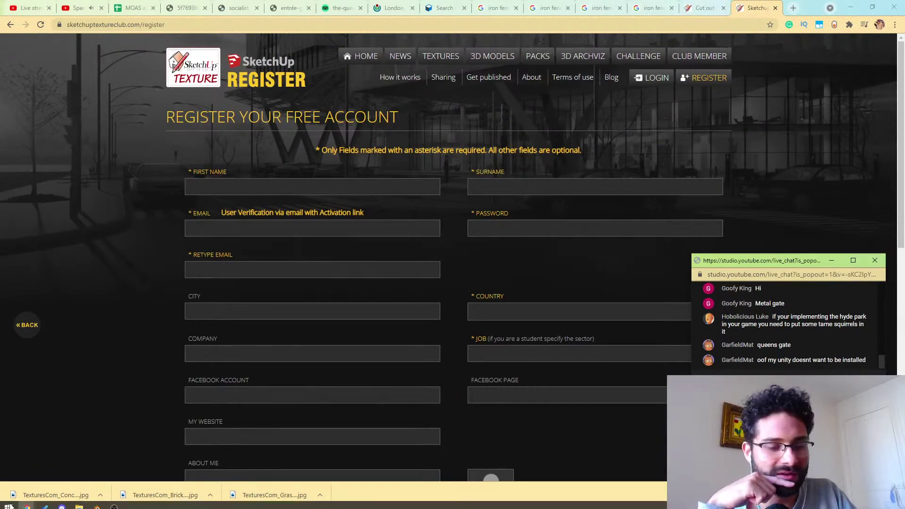
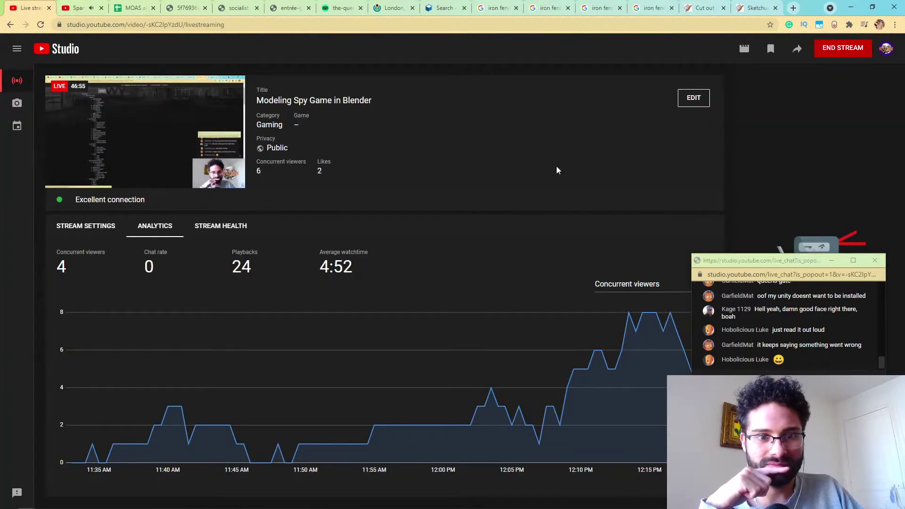
Reload the black entrance gate texture page and download its free 1000x667 px version into the London textures folder.
{"action": "left_click", "coordinate": [747, 10]}
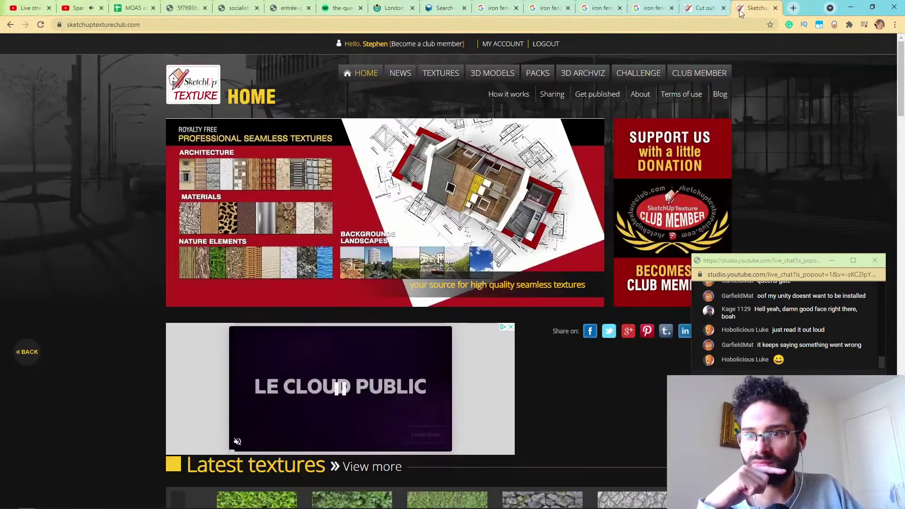
{"action": "left_click", "coordinate": [698, 9]}
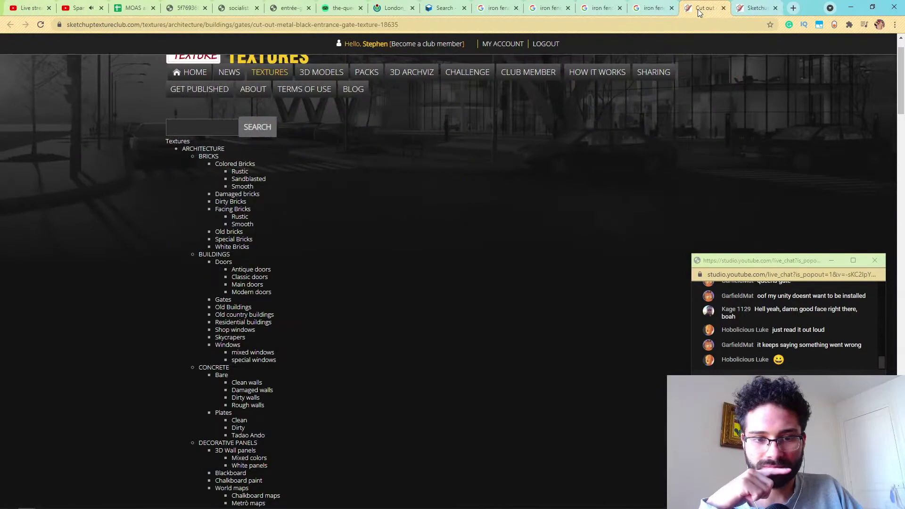
{"action": "left_click", "coordinate": [40, 24]}
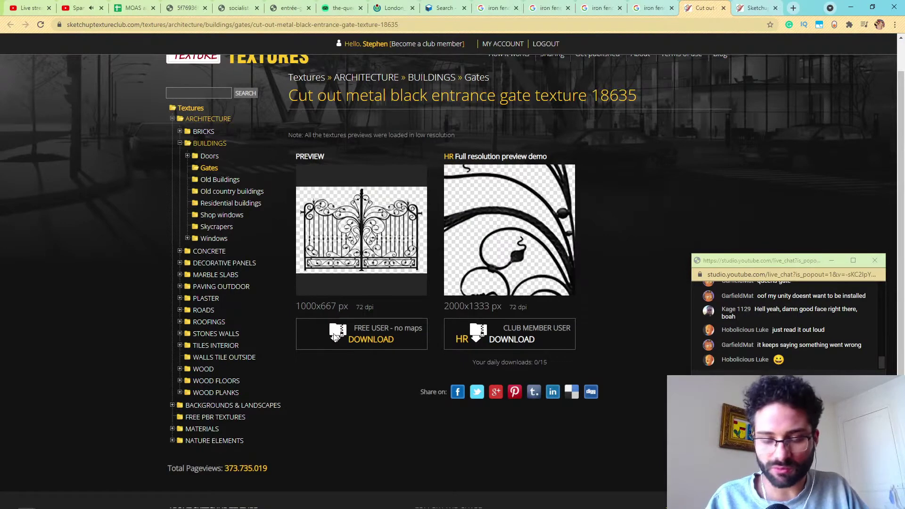
{"action": "left_click", "coordinate": [370, 345]}
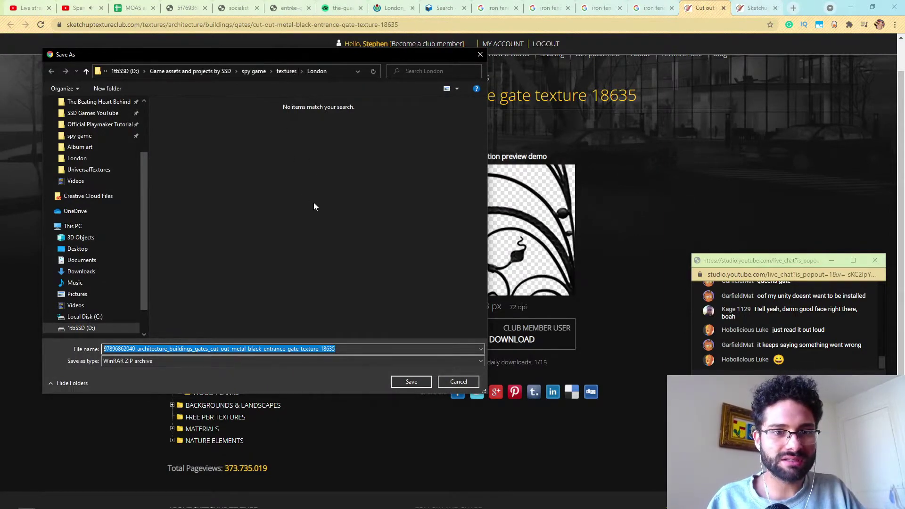
{"action": "key", "text": "Home"}
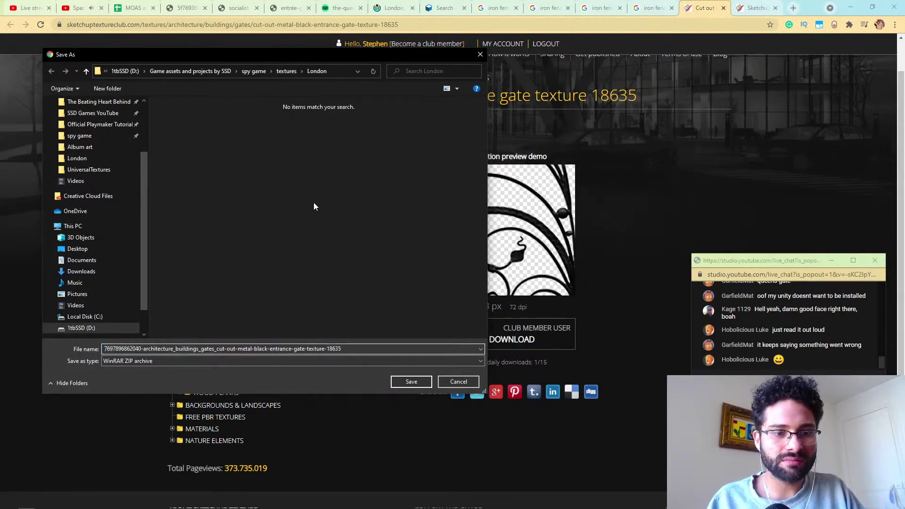
{"action": "left_click", "coordinate": [401, 382]}
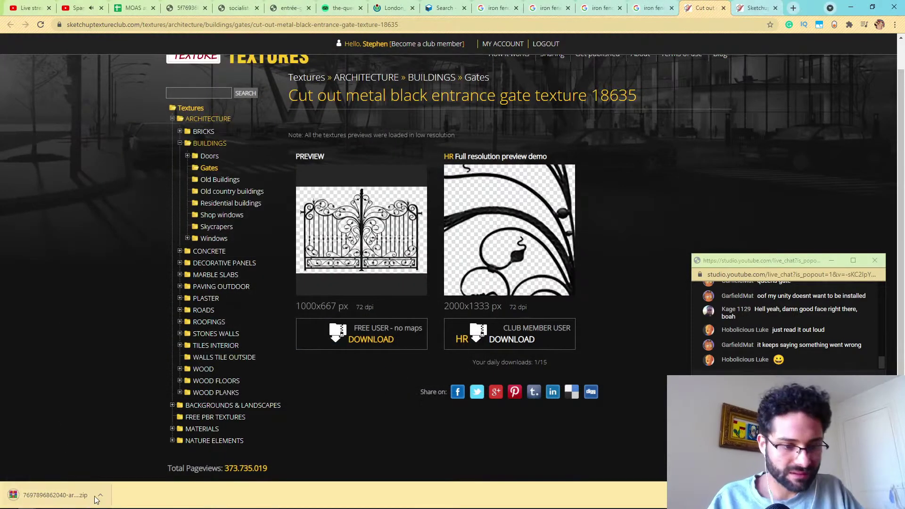
Open the downloaded gate archive from its folder and extract the gate PNG into the London textures folder.
{"action": "left_click", "coordinate": [101, 495]}
{"action": "left_click", "coordinate": [126, 463]}
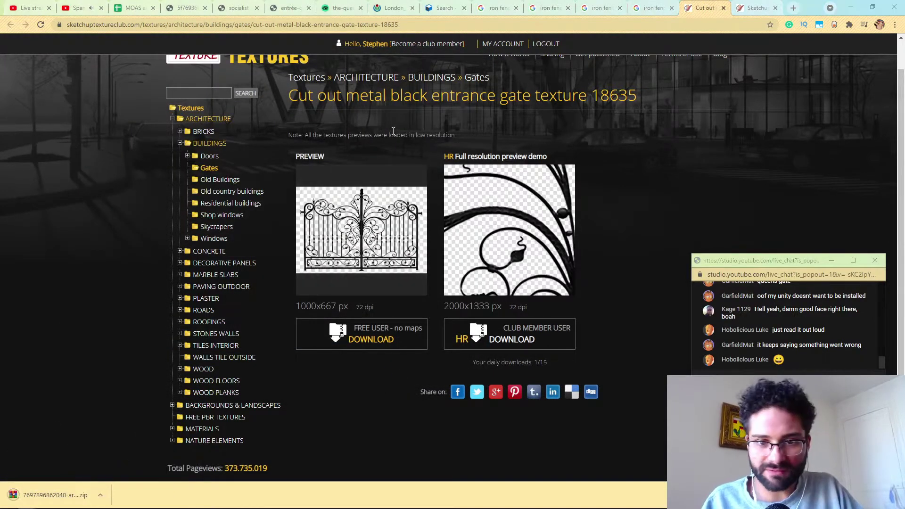
{"action": "double_click", "coordinate": [216, 185]}
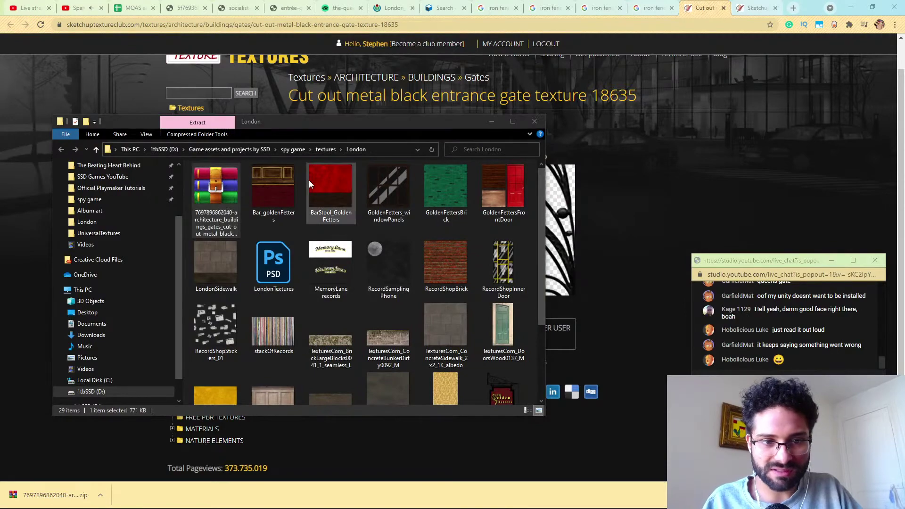
{"action": "left_click", "coordinate": [630, 108]}
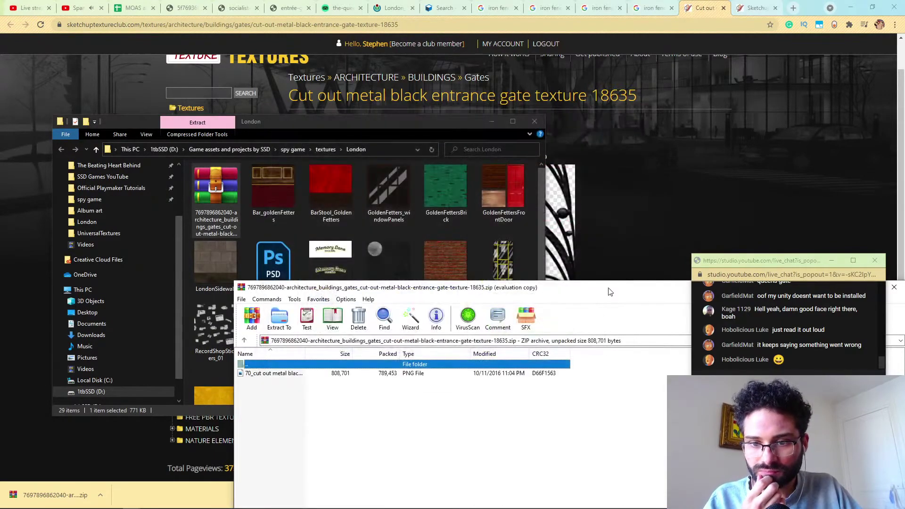
{"action": "left_click_drag", "start_coordinate": [317, 179], "coordinate": [248, 245]}
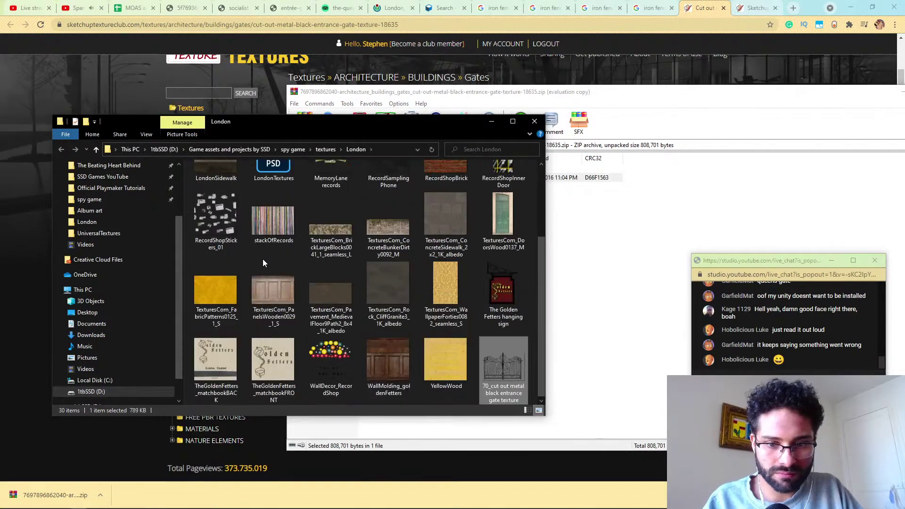
Delete the gate ZIP archive from the London textures folder and close the archive viewer.
{"action": "scroll", "coordinate": [259, 259], "scroll_direction": "up", "scroll_amount": 3}
{"action": "left_click", "coordinate": [205, 185]}
{"action": "key", "text": "Delete"}
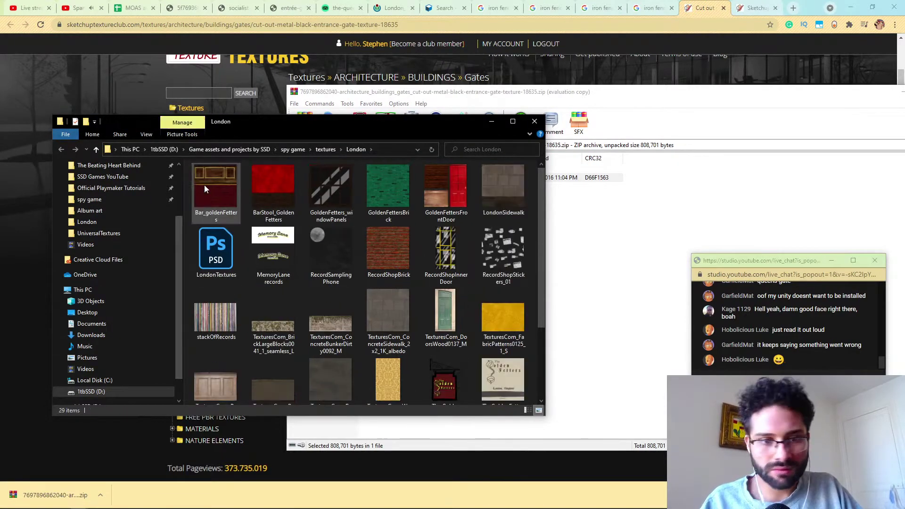
{"action": "mouse_move", "coordinate": [4, 504]}
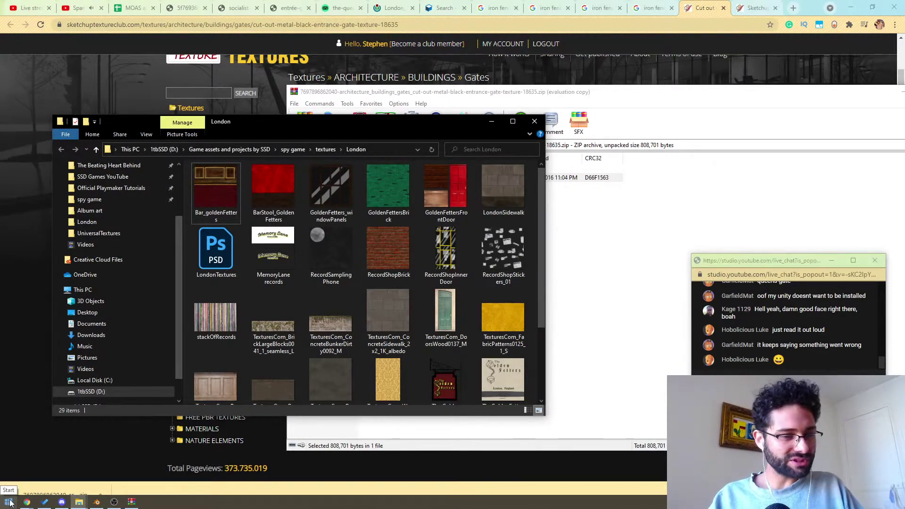
{"action": "left_click", "coordinate": [132, 503]}
{"action": "left_click_drag", "start_coordinate": [856, 96], "coordinate": [689, 83]}
{"action": "left_click", "coordinate": [780, 79]}
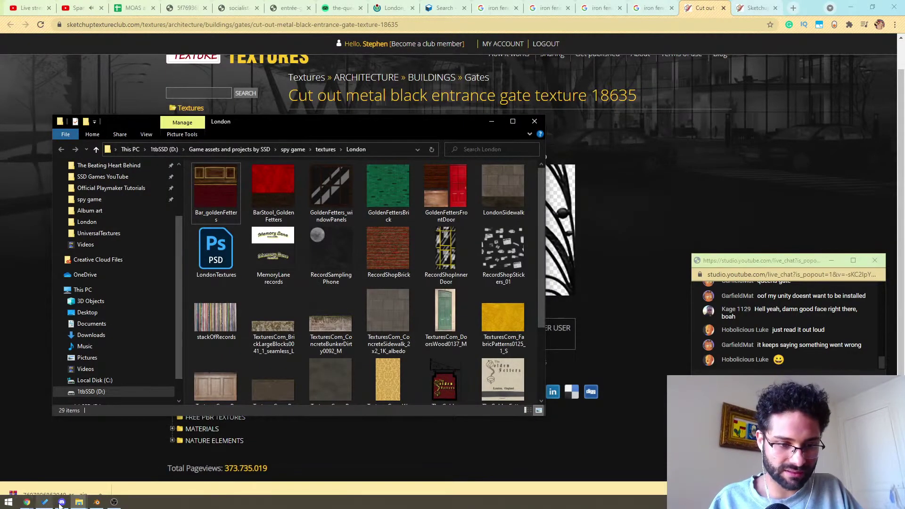
{"action": "left_click", "coordinate": [97, 502]}
{"action": "middle_click_drag", "start_coordinate": [301, 306], "coordinate": [302, 305]}
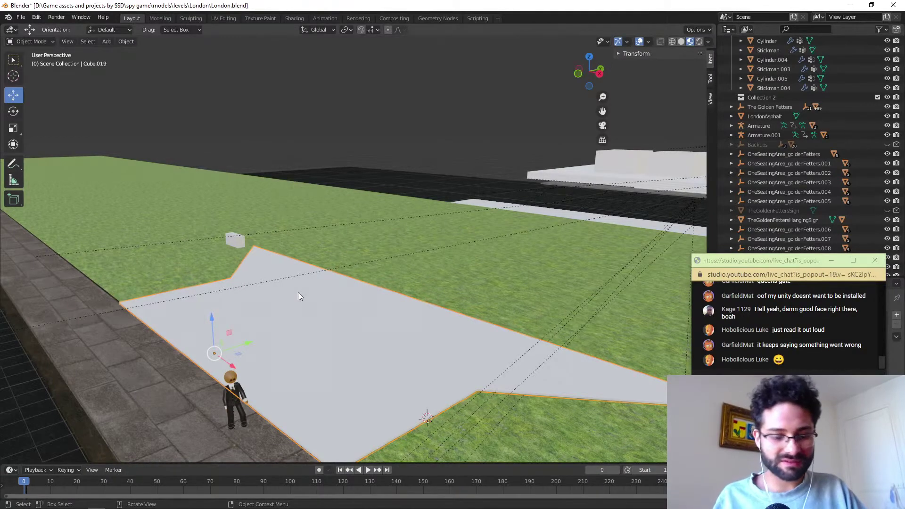
{"action": "key", "text": "alt+Tab"}
{"action": "key", "text": "alt+Tab"}
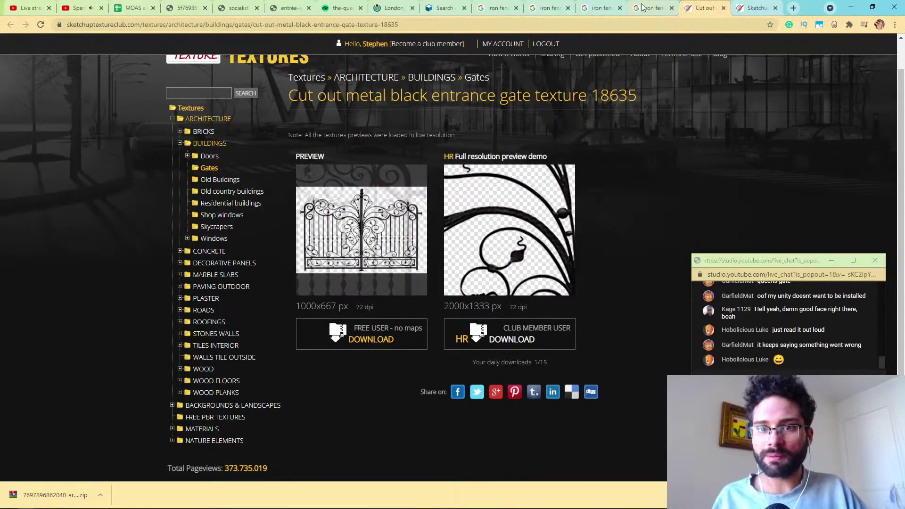
Close the three iron fence and gate image preview tabs, keeping the "iron fence texture png" search results open.
{"action": "left_click", "coordinate": [610, 6]}
{"action": "left_click", "coordinate": [645, 6]}
{"action": "left_click", "coordinate": [613, 4]}
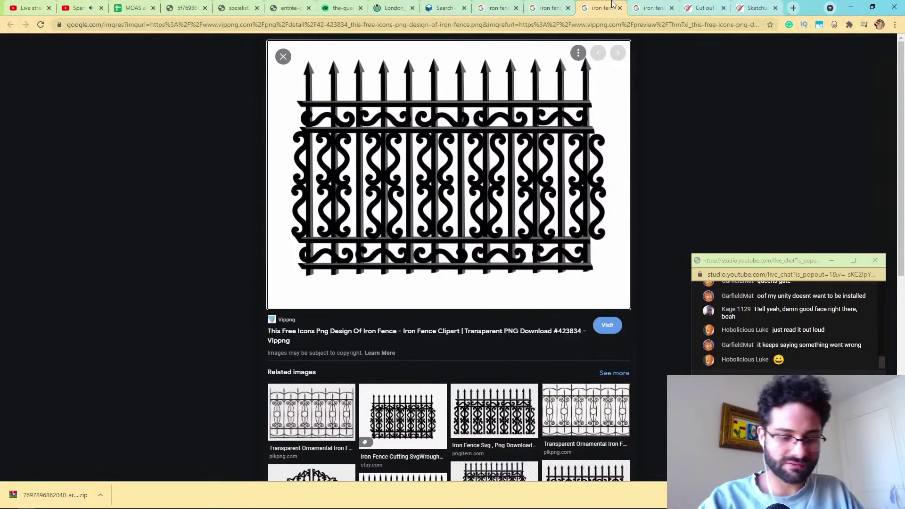
{"action": "key", "text": "ctrl+w"}
{"action": "left_click", "coordinate": [586, 4]}
{"action": "key", "text": "ctrl+w"}
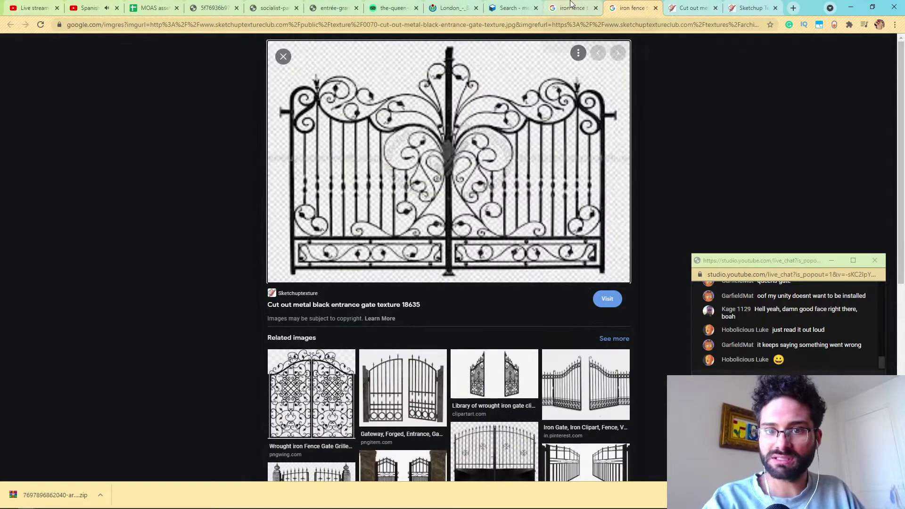
{"action": "left_click", "coordinate": [572, 5]}
{"action": "left_click", "coordinate": [631, 5]}
{"action": "key", "text": "ctrl+Tab"}
{"action": "left_click", "coordinate": [630, 4]}
{"action": "key", "text": "ctrl+w"}
{"action": "key", "text": "ctrl+shift+Tab"}
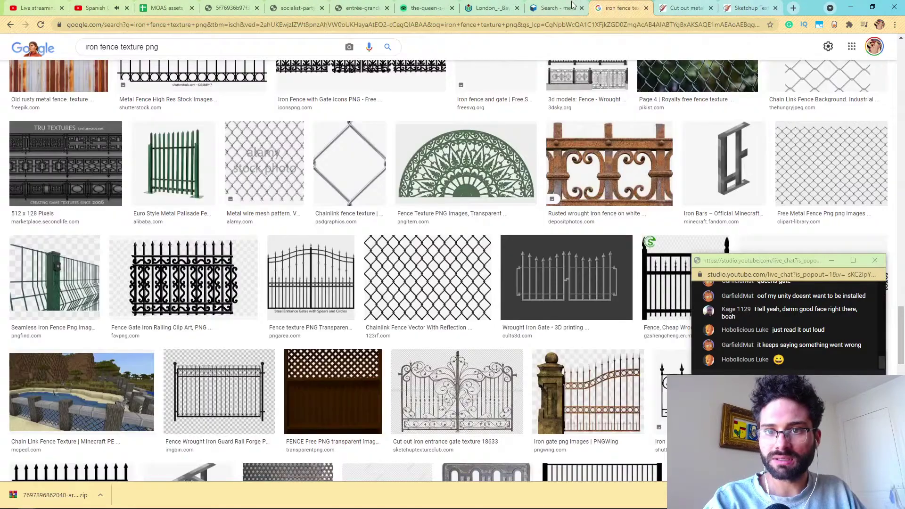
Examine the reference photos of the Hyde Park fence on Bayswater Road and the Queen's Gate entrance.
{"action": "key", "text": "ctrl+shift+Tab"}
{"action": "left_click", "coordinate": [493, 5]}
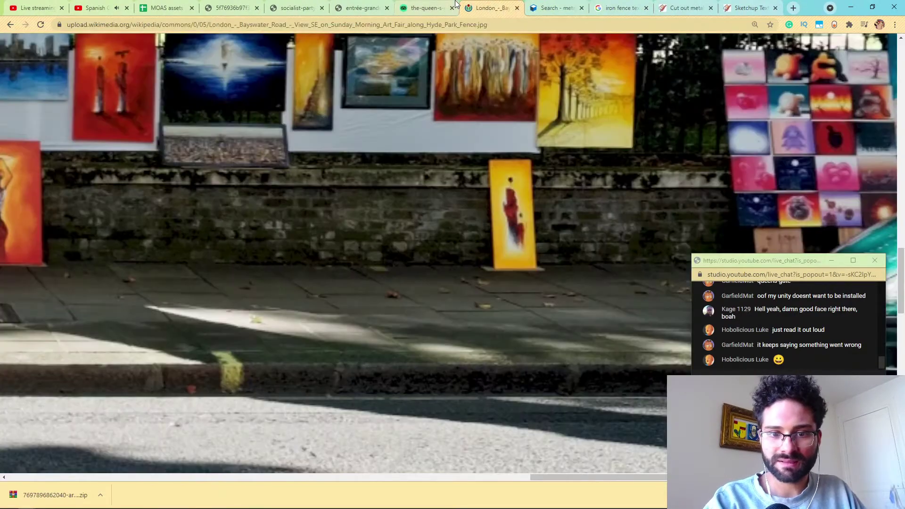
{"action": "left_click", "coordinate": [404, 5]}
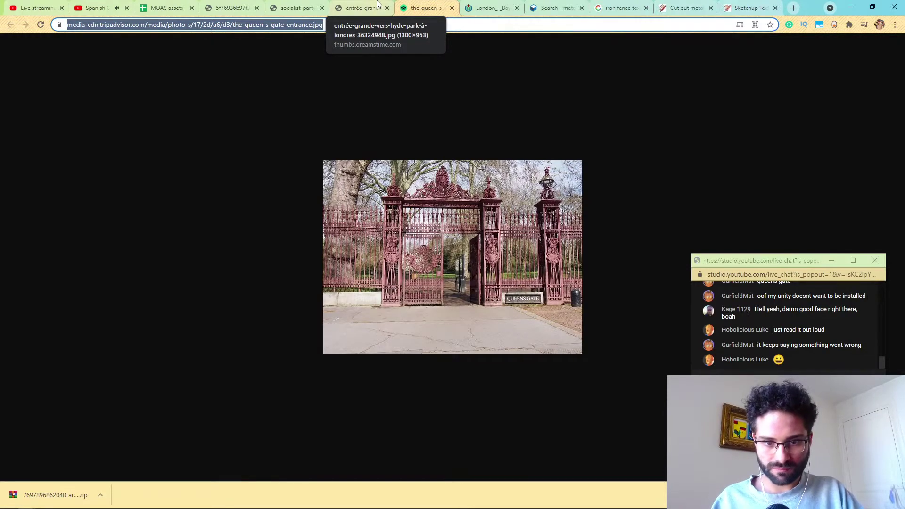
Switch to Blender, place the 3D cursor on the grass beside the pale path and add a 2 m cube there.
{"action": "key", "text": "alt+Tab"}
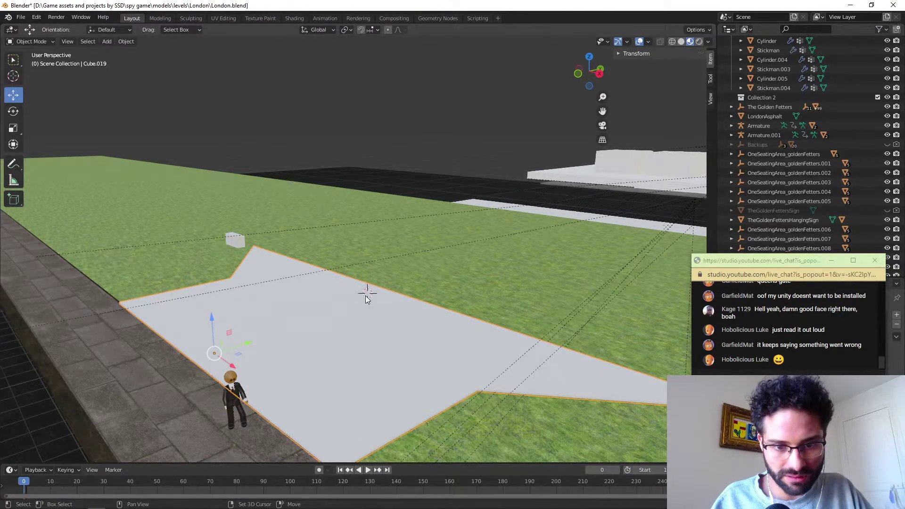
{"action": "scroll", "coordinate": [342, 319], "scroll_direction": "up", "scroll_amount": 5}
{"action": "scroll", "coordinate": [328, 361], "scroll_direction": "down", "scroll_amount": 3}
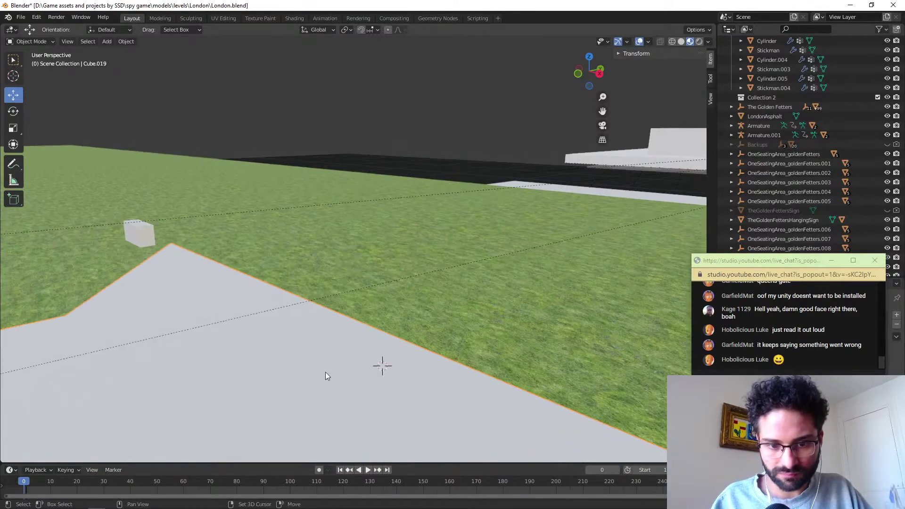
{"action": "scroll", "coordinate": [356, 332], "scroll_direction": "up", "scroll_amount": 3}
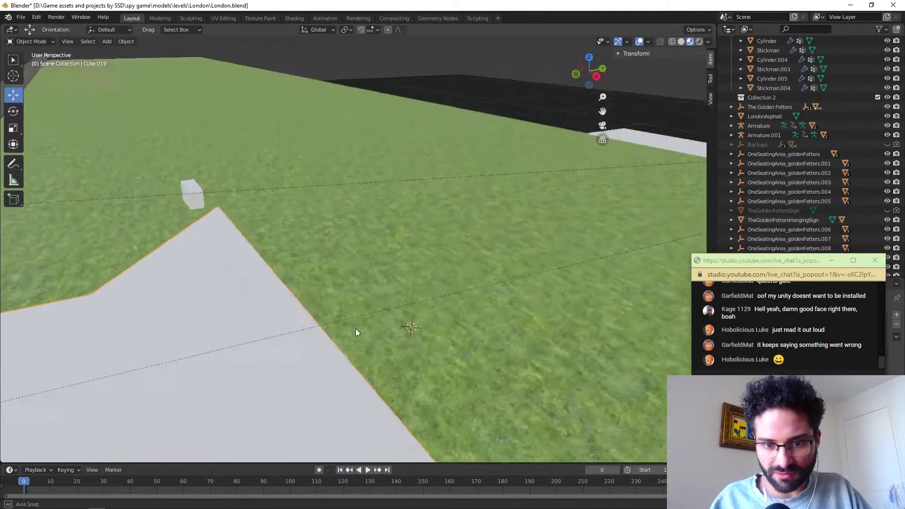
{"action": "scroll", "coordinate": [398, 333], "scroll_direction": "up", "scroll_amount": 3}
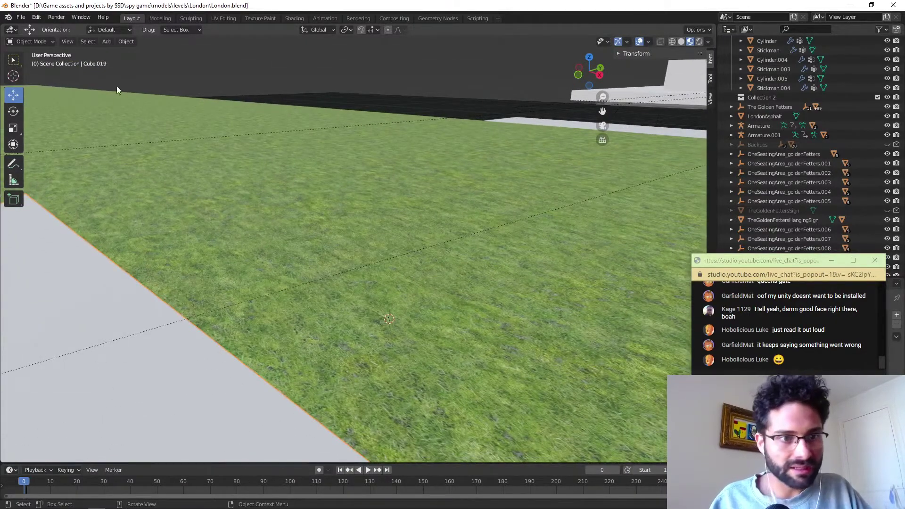
{"action": "left_click", "coordinate": [109, 43]}
{"action": "mouse_move", "coordinate": [133, 52]}
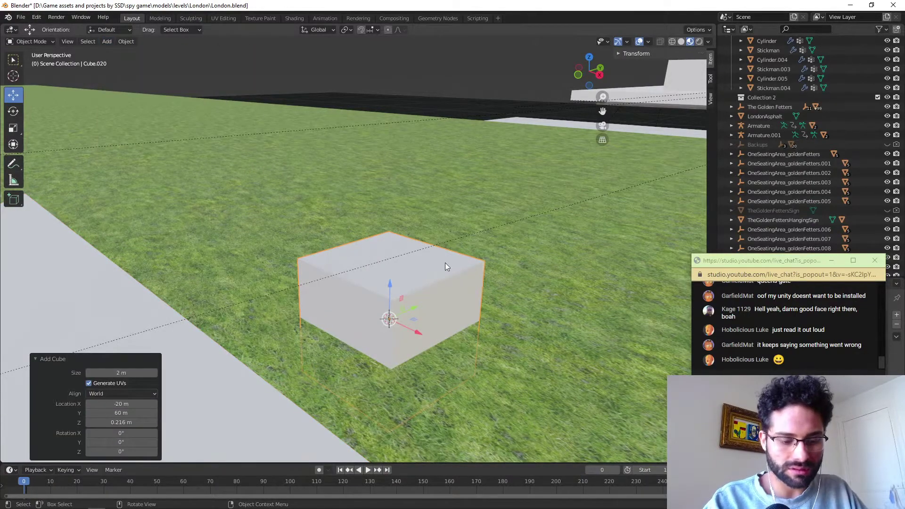
Raise the new cube's top face in Edit Mode to make the block taller.
{"action": "key", "text": "Tab"}
{"action": "left_click_drag", "start_coordinate": [390, 284], "coordinate": [382, 215]}
{"action": "left_click", "coordinate": [384, 221]}
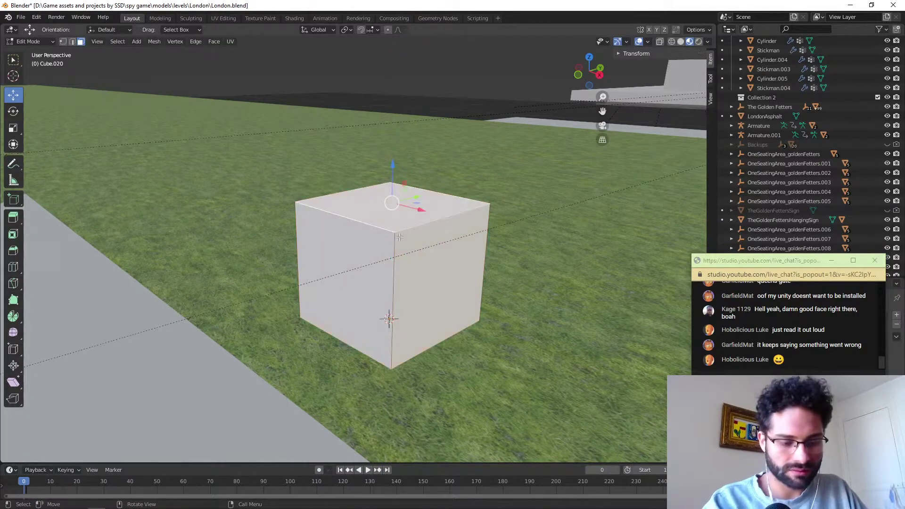
Scale the whole cube mesh down and lower it about 0.41 m along Z.
{"action": "key", "text": "a"}
{"action": "key", "text": "s"}
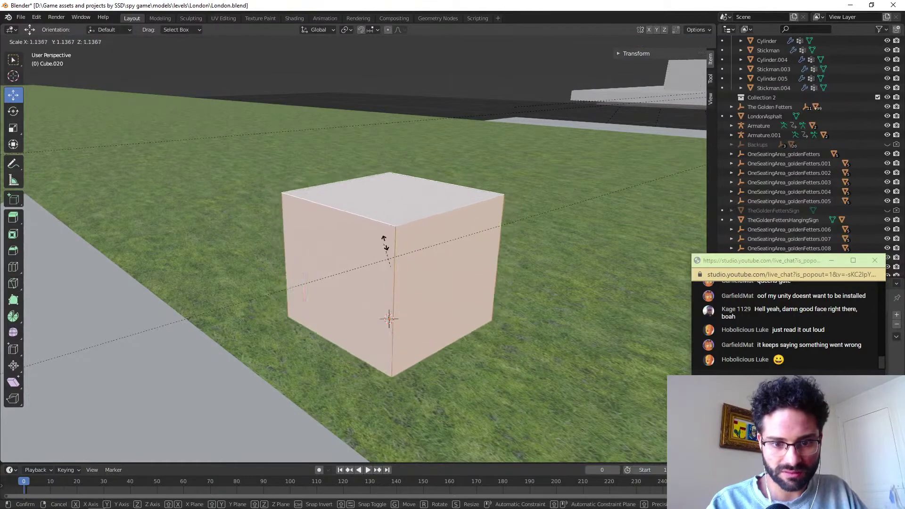
{"action": "left_click", "coordinate": [389, 257]}
{"action": "left_click_drag", "start_coordinate": [394, 230], "coordinate": [393, 264]}
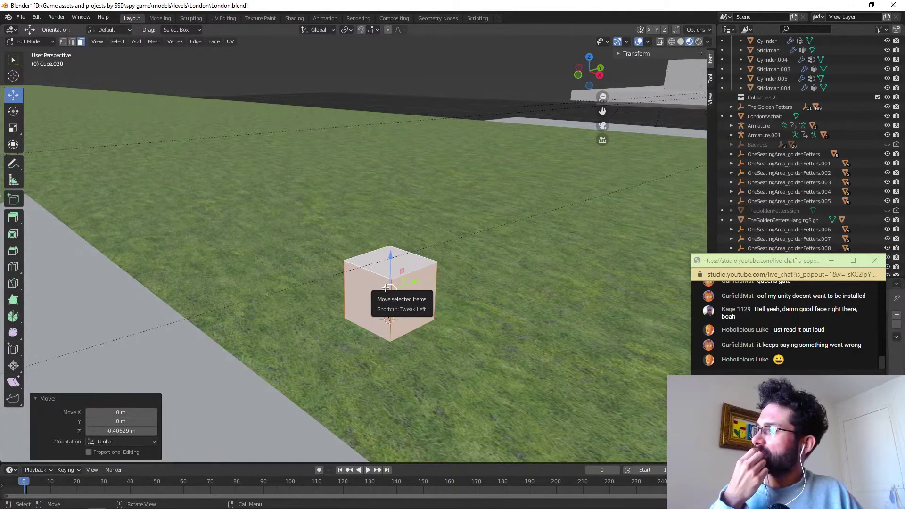
{"action": "key", "text": "i"}
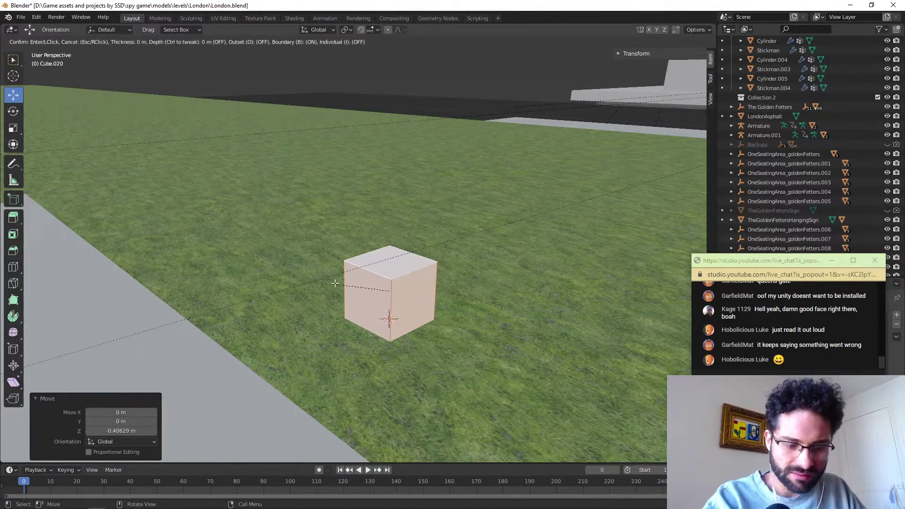
{"action": "key", "text": "Escape"}
{"action": "key", "text": "i"}
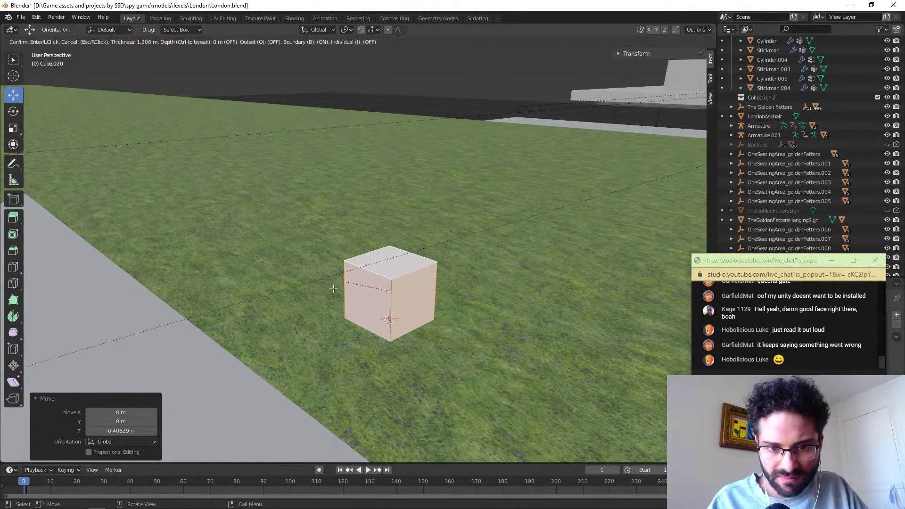
{"action": "key", "text": "Escape"}
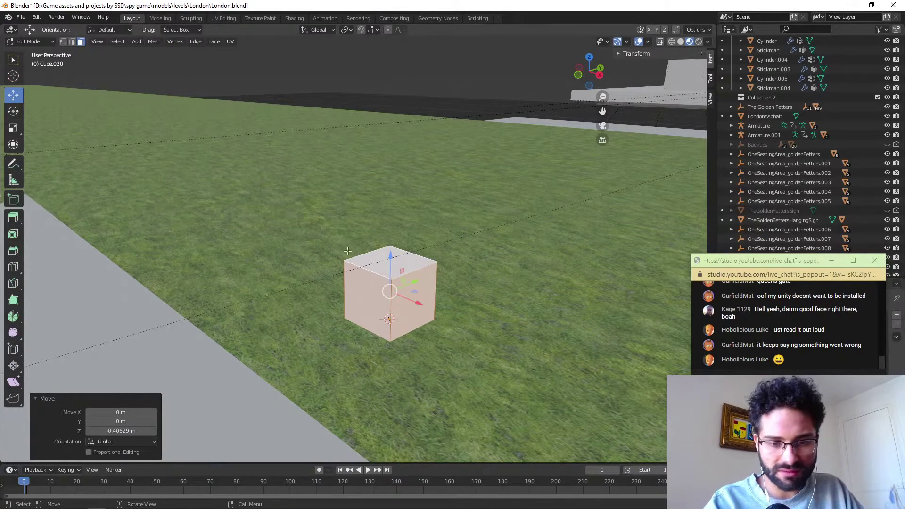
Inset the cube's side faces one by one by about 0.13 to 0.14 m each.
{"action": "left_click", "coordinate": [357, 290]}
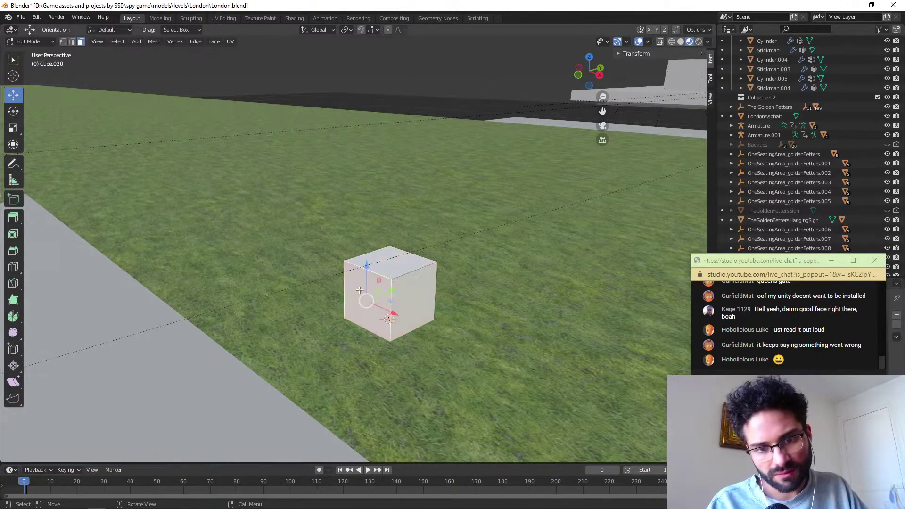
{"action": "key", "text": "i"}
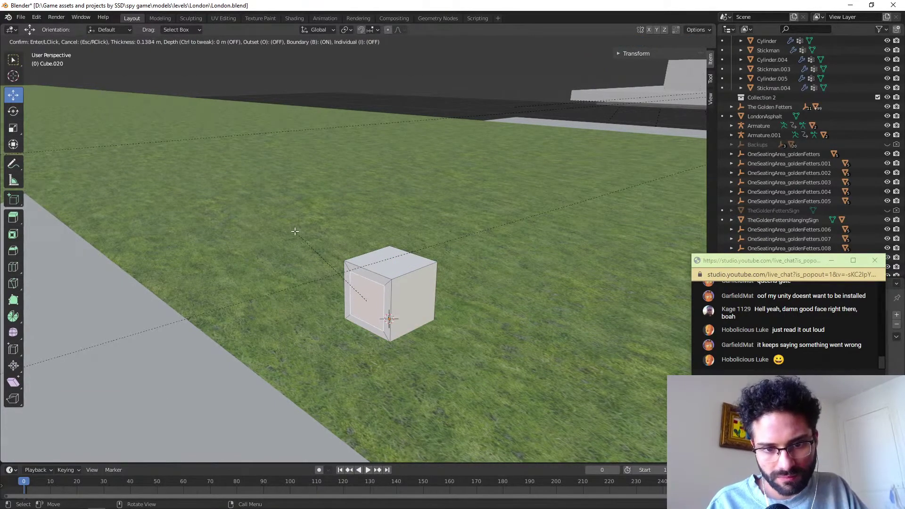
{"action": "left_click", "coordinate": [293, 231]}
{"action": "middle_click_drag", "start_coordinate": [293, 231], "coordinate": [241, 280]}
{"action": "left_click", "coordinate": [372, 298]}
{"action": "key", "text": "i"}
{"action": "left_click", "coordinate": [364, 225]}
{"action": "key", "text": "i"}
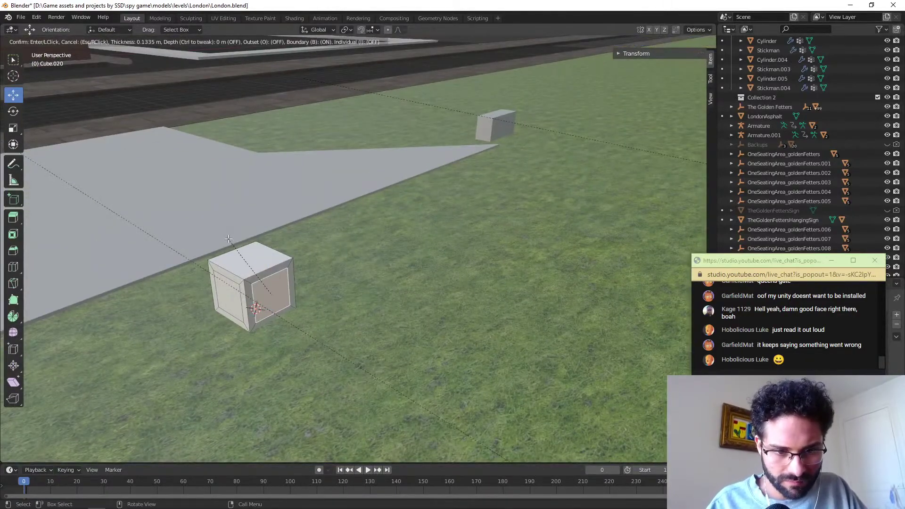
{"action": "left_click", "coordinate": [225, 237]}
{"action": "middle_click_drag", "start_coordinate": [202, 222], "coordinate": [298, 281]}
Try deleting the edges of one inset side face and undo it.
{"action": "left_click", "coordinate": [429, 236]}
{"action": "key", "text": "x"}
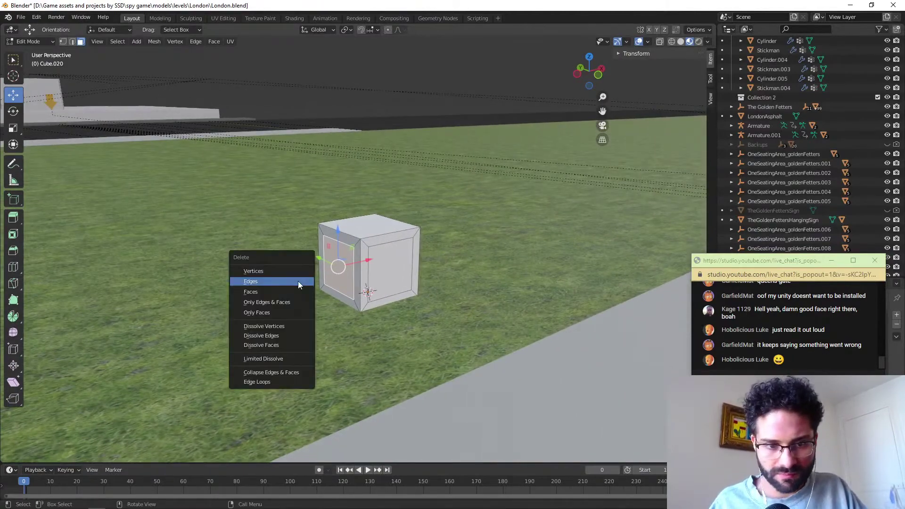
{"action": "left_click", "coordinate": [298, 281]}
{"action": "key", "text": "ctrl+z"}
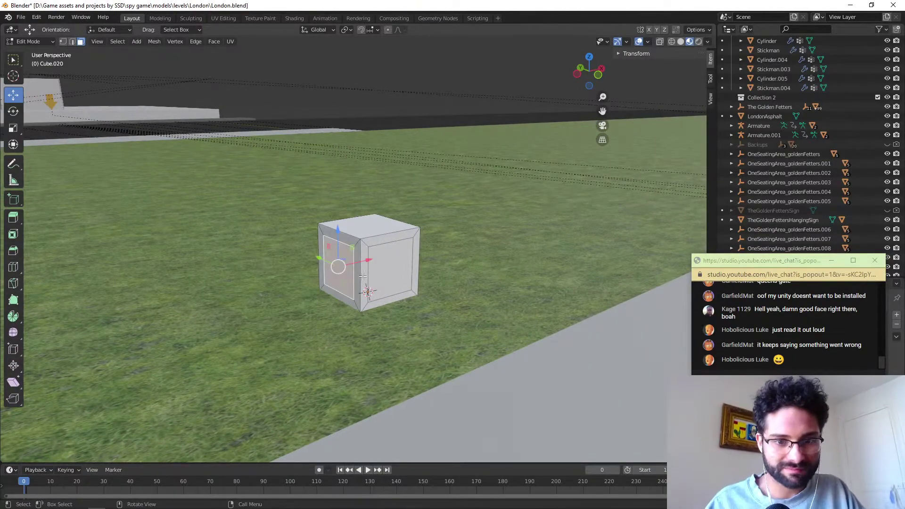
Select the inset panels on the cube's sides and delete their edges to leave an open frame.
{"action": "middle_click_drag", "start_coordinate": [367, 274], "coordinate": [400, 327]}
{"action": "left_click", "coordinate": [262, 321], "text": "shift"}
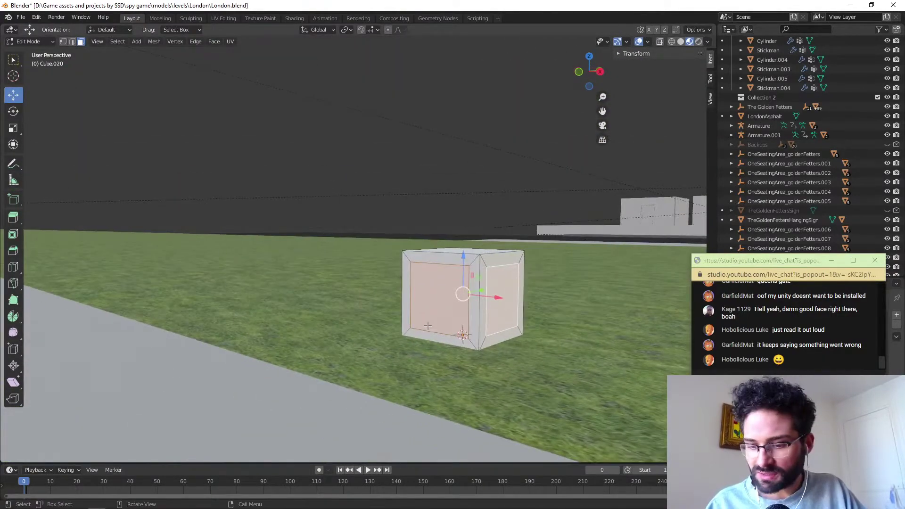
{"action": "key", "text": "x"}
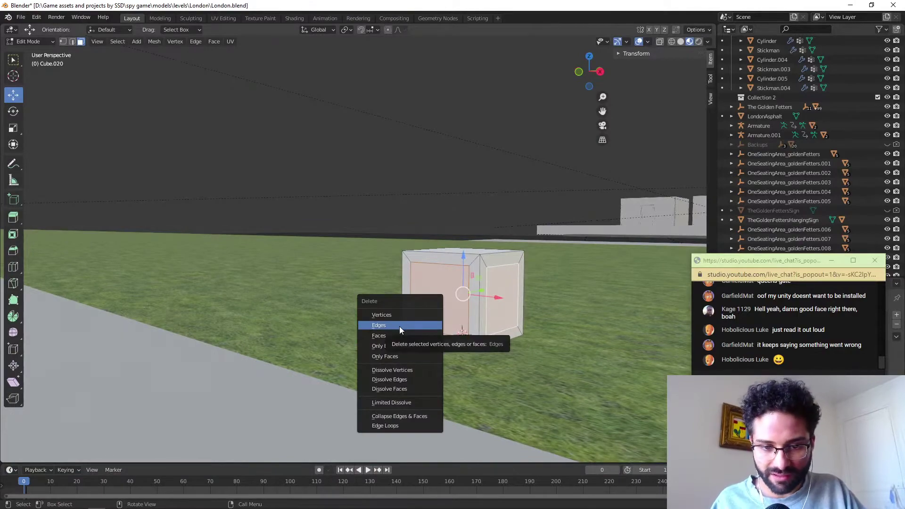
{"action": "left_click", "coordinate": [400, 327]}
Switch to edge selection and fill the missing inner side of one corner post between its two vertical edges.
{"action": "middle_click_drag", "start_coordinate": [400, 326], "coordinate": [400, 263]}
{"action": "scroll", "coordinate": [419, 307], "scroll_direction": "up", "scroll_amount": 4}
{"action": "scroll", "coordinate": [426, 299], "scroll_direction": "down", "scroll_amount": 3}
{"action": "left_click", "coordinate": [71, 42]}
{"action": "left_click", "coordinate": [394, 278]}
{"action": "left_click", "coordinate": [381, 278], "text": "shift"}
{"action": "middle_click_drag", "start_coordinate": [378, 267], "coordinate": [356, 277]}
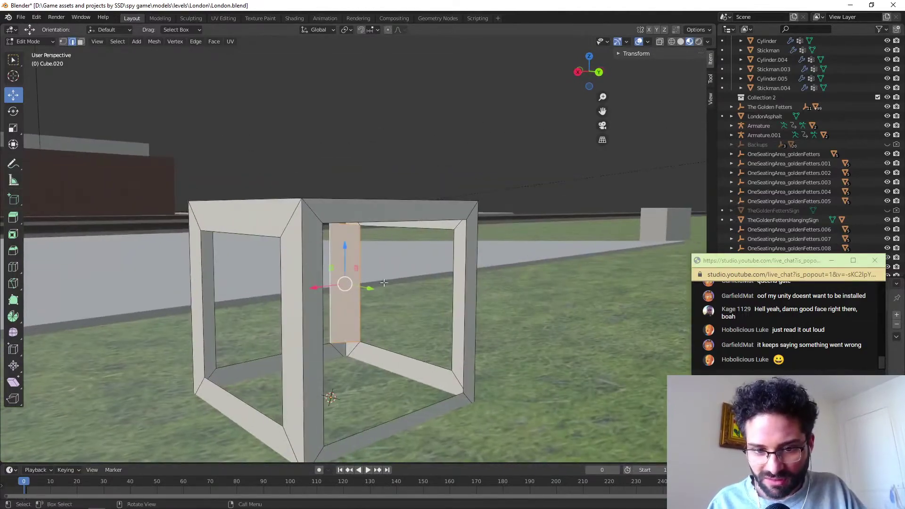
Fill the inner sides of the remaining corner posts between their pairs of vertical edges.
{"action": "left_click", "coordinate": [452, 275]}
{"action": "middle_click_drag", "start_coordinate": [451, 275], "coordinate": [208, 279]}
{"action": "left_click", "coordinate": [282, 278], "text": "shift"}
{"action": "key", "text": "f"}
{"action": "left_click", "coordinate": [207, 279]}
{"action": "left_click", "coordinate": [195, 293], "text": "shift"}
{"action": "key", "text": "f"}
Raise the inner bottom edges of the frame slightly along Z to level them, the last one by about 0.024 m.
{"action": "middle_click_drag", "start_coordinate": [196, 292], "coordinate": [214, 309]}
{"action": "scroll", "coordinate": [215, 309], "scroll_direction": "up", "scroll_amount": 4}
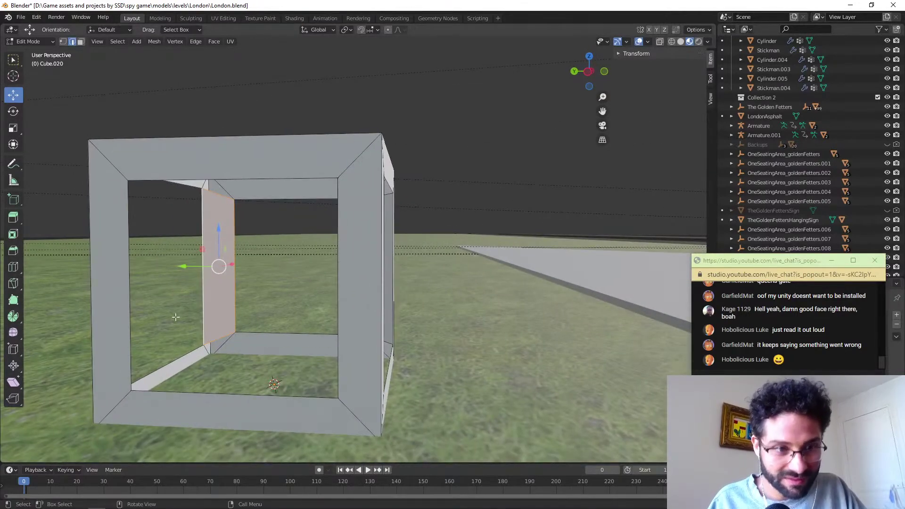
{"action": "left_click_drag", "start_coordinate": [164, 330], "coordinate": [164, 318]}
{"action": "middle_click_drag", "start_coordinate": [261, 343], "coordinate": [332, 349]}
{"action": "left_click_drag", "start_coordinate": [360, 329], "coordinate": [356, 324]}
{"action": "middle_click_drag", "start_coordinate": [284, 361], "coordinate": [395, 300]}
{"action": "scroll", "coordinate": [442, 379], "scroll_direction": "up", "scroll_amount": 5}
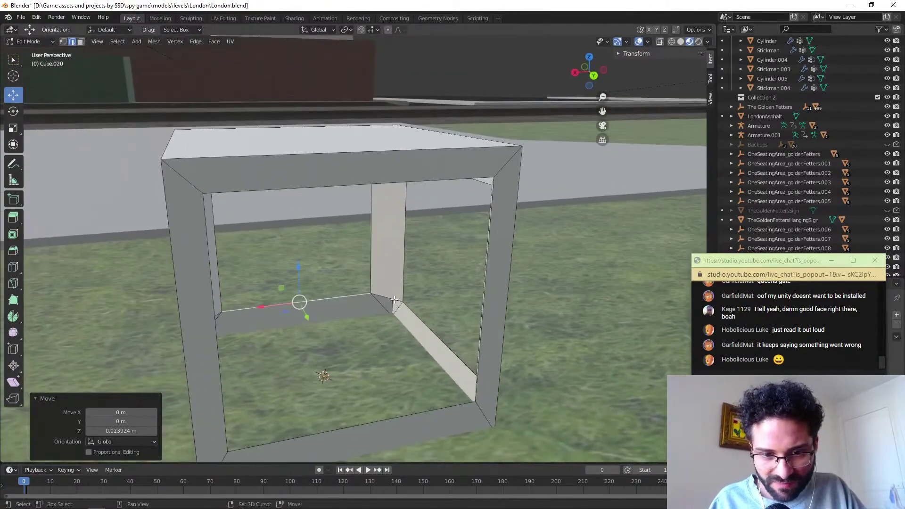
Fill the opening between the frame's inner bottom edges with a floor face.
{"action": "middle_click_drag", "start_coordinate": [356, 351], "coordinate": [500, 281]}
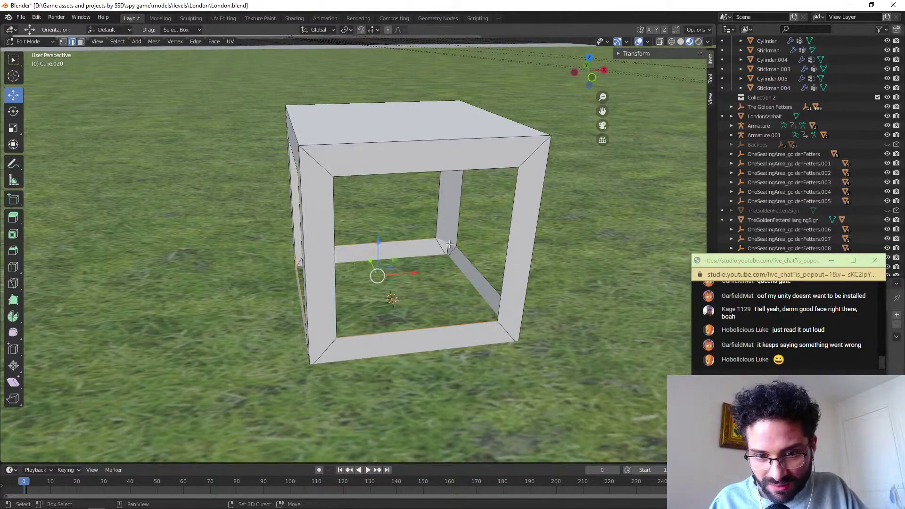
{"action": "middle_click_drag", "start_coordinate": [433, 290], "coordinate": [371, 253]}
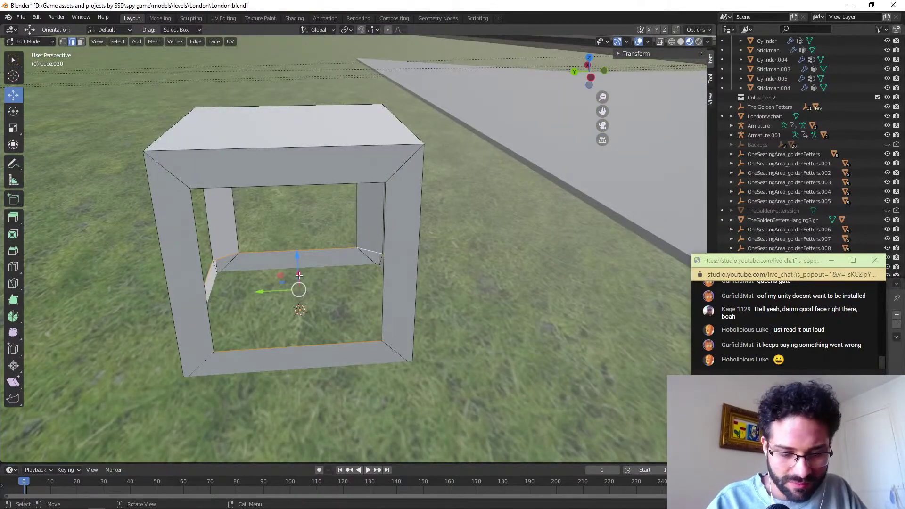
{"action": "key", "text": "f"}
Raise the frame's inner top edges slightly along Z, including moves of about 0.055 and 0.026 m, and fill the opening between them.
{"action": "middle_click_drag", "start_coordinate": [299, 276], "coordinate": [283, 266]}
{"action": "scroll", "coordinate": [324, 257], "scroll_direction": "up", "scroll_amount": 3}
{"action": "left_click", "coordinate": [274, 263]}
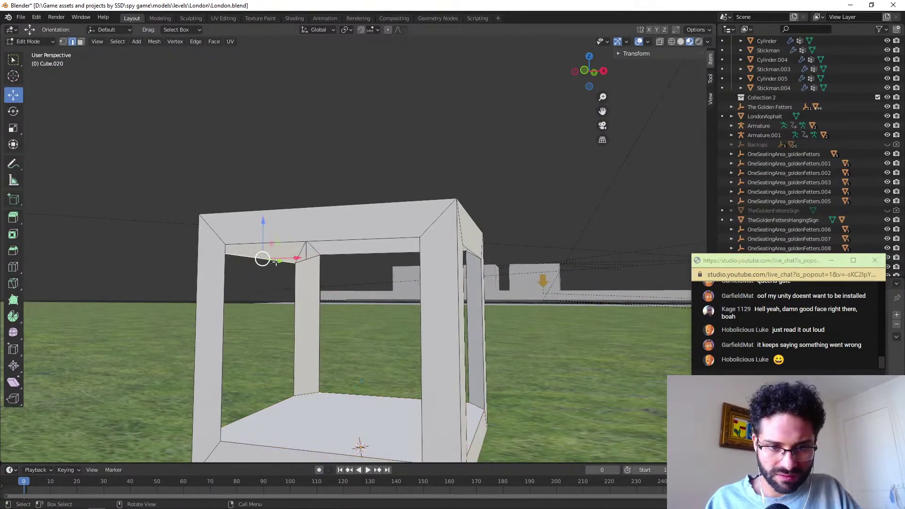
{"action": "left_click_drag", "start_coordinate": [261, 216], "coordinate": [261, 210]}
{"action": "middle_click_drag", "start_coordinate": [262, 210], "coordinate": [381, 272]}
{"action": "left_click", "coordinate": [381, 273]}
{"action": "left_click_drag", "start_coordinate": [385, 240], "coordinate": [384, 227]}
{"action": "middle_click_drag", "start_coordinate": [383, 228], "coordinate": [378, 267]}
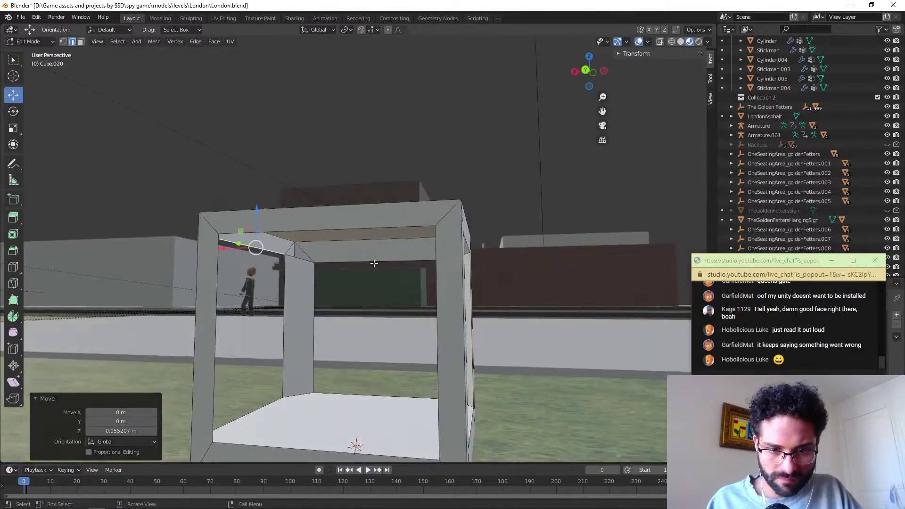
{"action": "left_click", "coordinate": [374, 263]}
{"action": "left_click_drag", "start_coordinate": [378, 222], "coordinate": [379, 218]}
{"action": "middle_click_drag", "start_coordinate": [378, 218], "coordinate": [546, 284]}
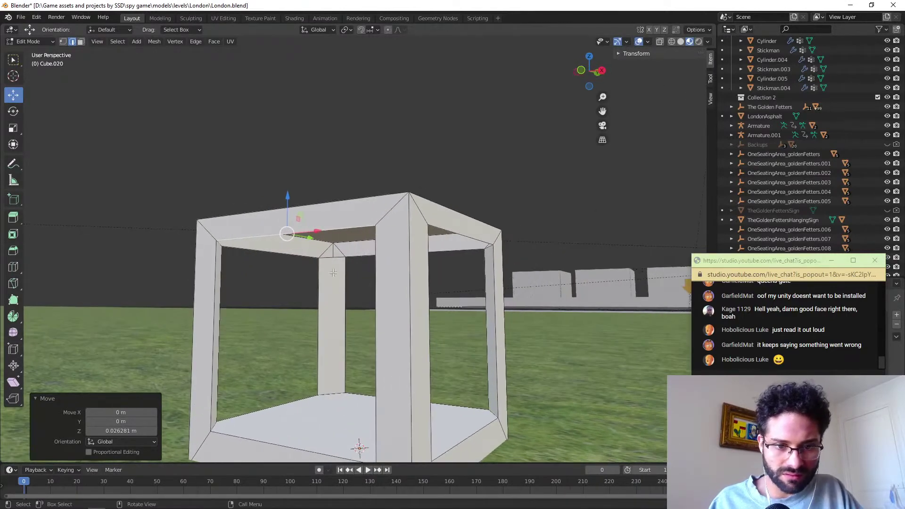
{"action": "left_click", "coordinate": [299, 255], "text": "alt"}
{"action": "middle_click_drag", "start_coordinate": [302, 255], "coordinate": [410, 283]}
Box-select the frame's entire top section with X-ray on, raise it about 1.23 m along Z, and return to Object Mode.
{"action": "left_click", "coordinate": [660, 42]}
{"action": "left_click", "coordinate": [14, 60]}
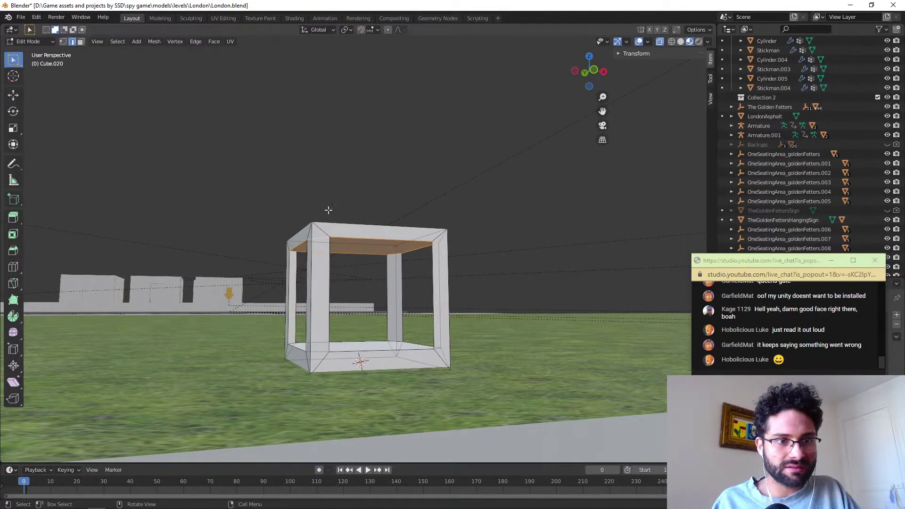
{"action": "left_click_drag", "start_coordinate": [205, 193], "coordinate": [506, 259]}
{"action": "mouse_move", "coordinate": [366, 275]}
{"action": "middle_mouse_down"}
{"action": "mouse_move", "coordinate": [333, 289]}
{"action": "mouse_move", "coordinate": [362, 290]}
{"action": "middle_mouse_up"}
{"action": "left_click", "coordinate": [13, 97]}
{"action": "left_click", "coordinate": [660, 42]}
{"action": "left_click_drag", "start_coordinate": [360, 208], "coordinate": [359, 81]}
{"action": "scroll", "coordinate": [360, 81], "scroll_direction": "down", "scroll_amount": 3}
{"action": "middle_click_drag", "start_coordinate": [363, 189], "coordinate": [389, 235], "text": "shift"}
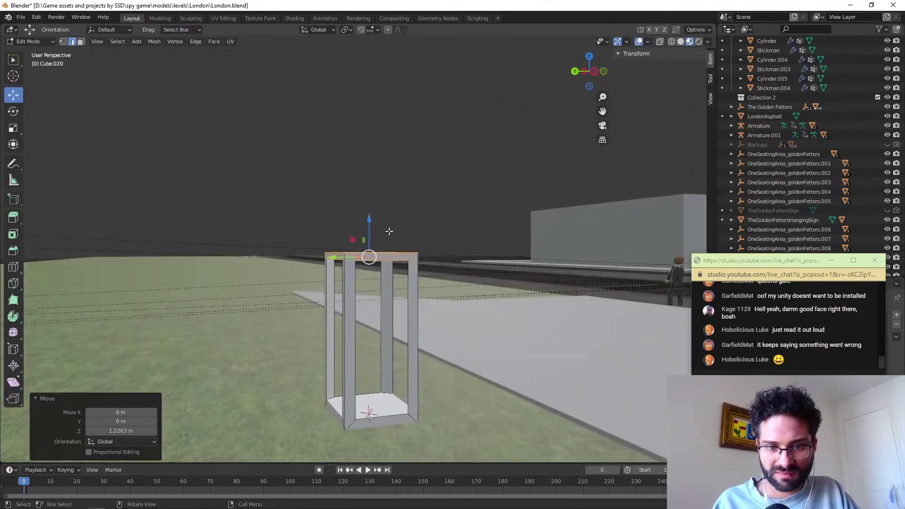
{"action": "key", "text": "Tab"}
Select the suited character's Armature.004 and move it about -8.85 m in X and 14.71 m in Y to stand beside the frame.
{"action": "middle_click_drag", "start_coordinate": [443, 301], "coordinate": [315, 322]}
{"action": "scroll", "coordinate": [766, 177], "scroll_direction": "down", "scroll_amount": 10}
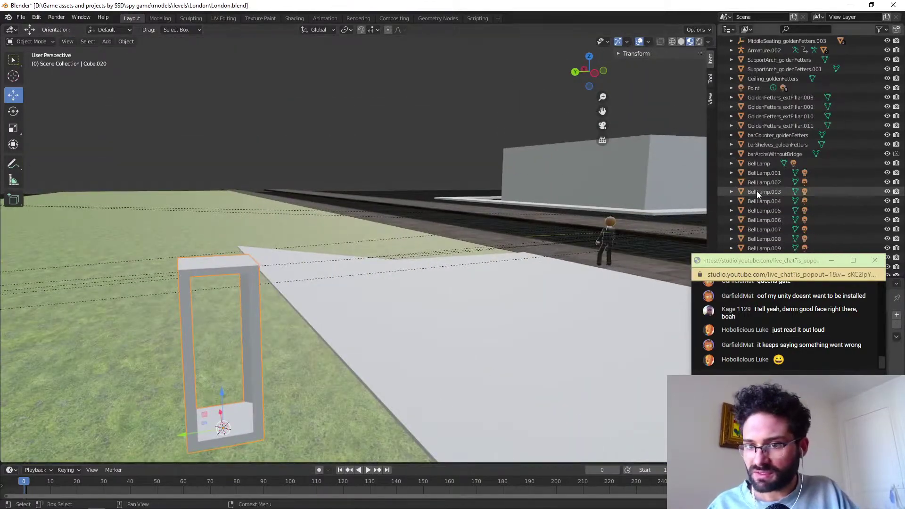
{"action": "scroll", "coordinate": [757, 192], "scroll_direction": "up", "scroll_amount": 6}
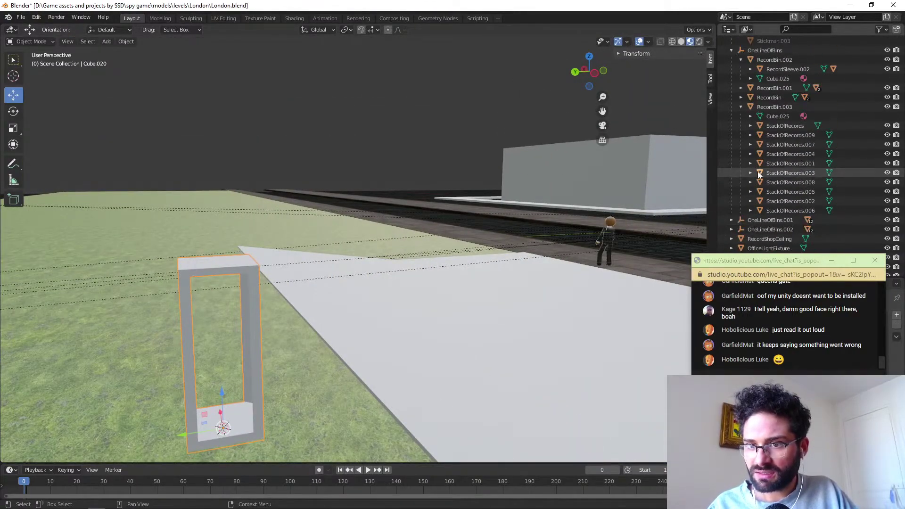
{"action": "left_click", "coordinate": [732, 50]}
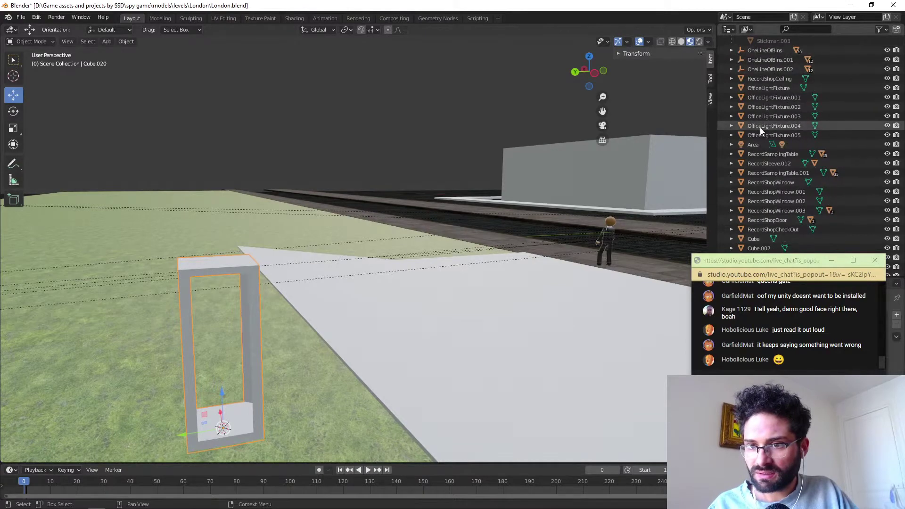
{"action": "scroll", "coordinate": [765, 159], "scroll_direction": "down", "scroll_amount": 8}
{"action": "left_click", "coordinate": [760, 247]}
{"action": "key", "text": "g"}
{"action": "key", "text": "shift+z"}
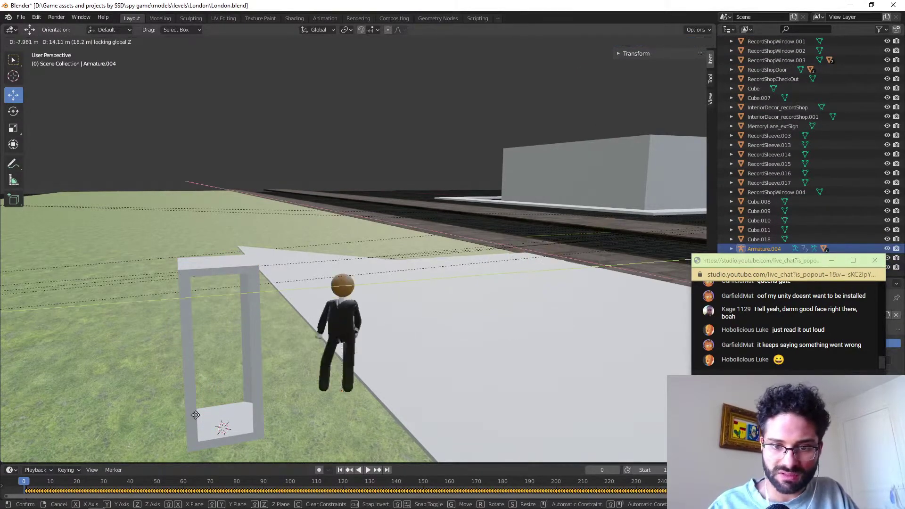
{"action": "left_click", "coordinate": [202, 419]}
{"action": "middle_click_drag", "start_coordinate": [260, 370], "coordinate": [264, 264]}
Switch to the browser and review the open reference photos of Hyde Park fences and gates and the iron fence texture results.
{"action": "key", "text": "alt+Tab"}
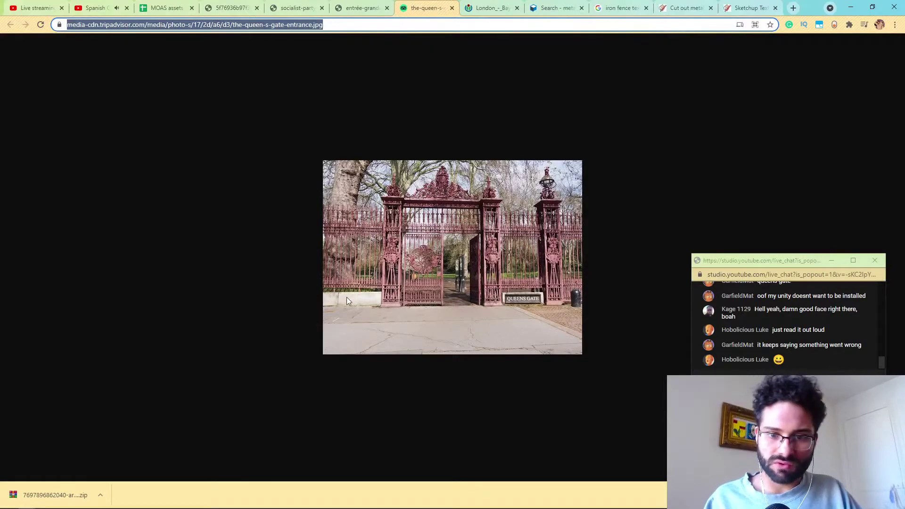
{"action": "left_click", "coordinate": [477, 6]}
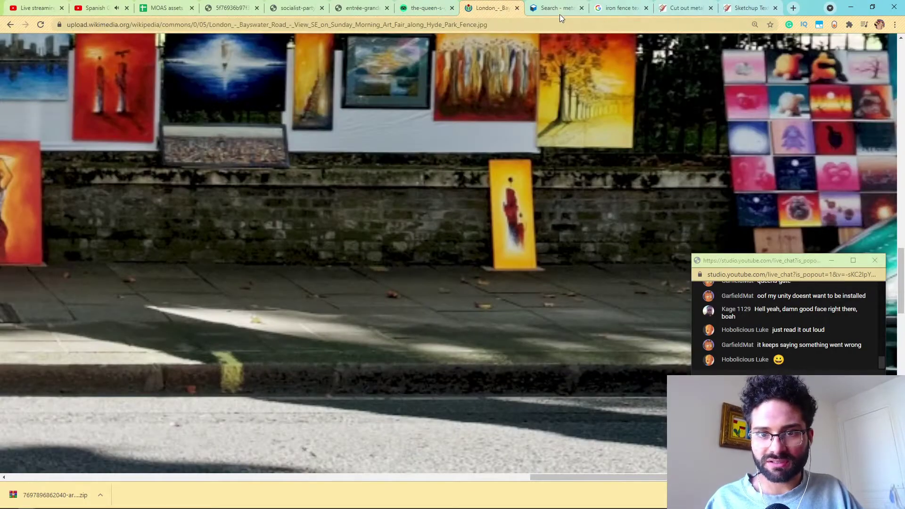
{"action": "left_click", "coordinate": [560, 13]}
{"action": "left_click", "coordinate": [630, 8]}
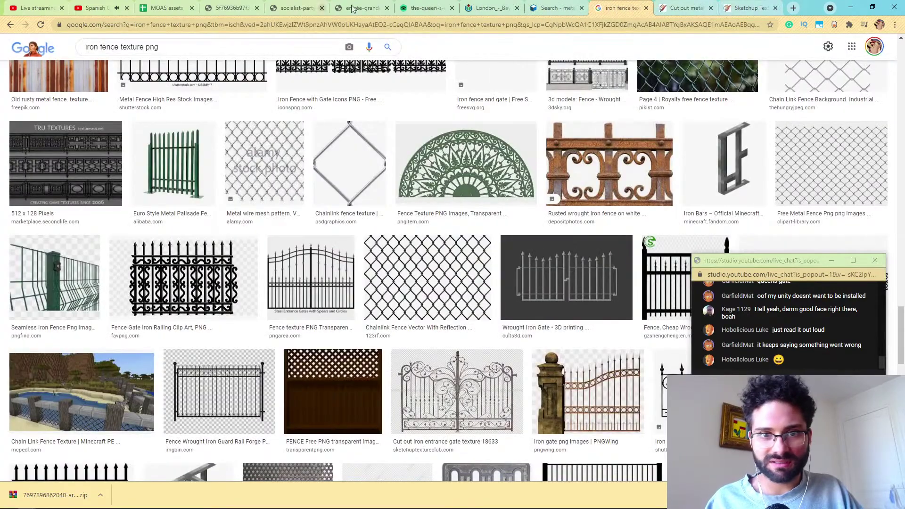
{"action": "left_click", "coordinate": [447, 7]}
{"action": "left_click", "coordinate": [363, 7]}
{"action": "left_click", "coordinate": [295, 7]}
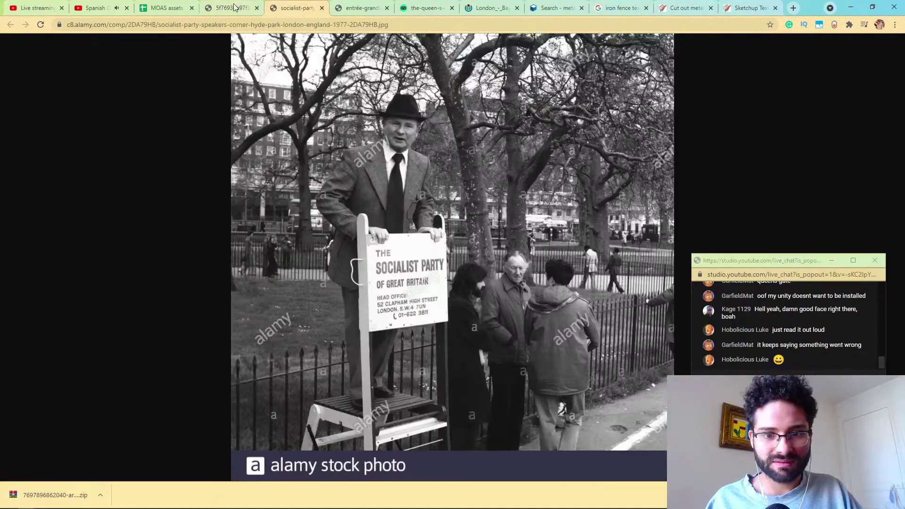
{"action": "left_click", "coordinate": [248, 10]}
{"action": "left_click", "coordinate": [293, 11]}
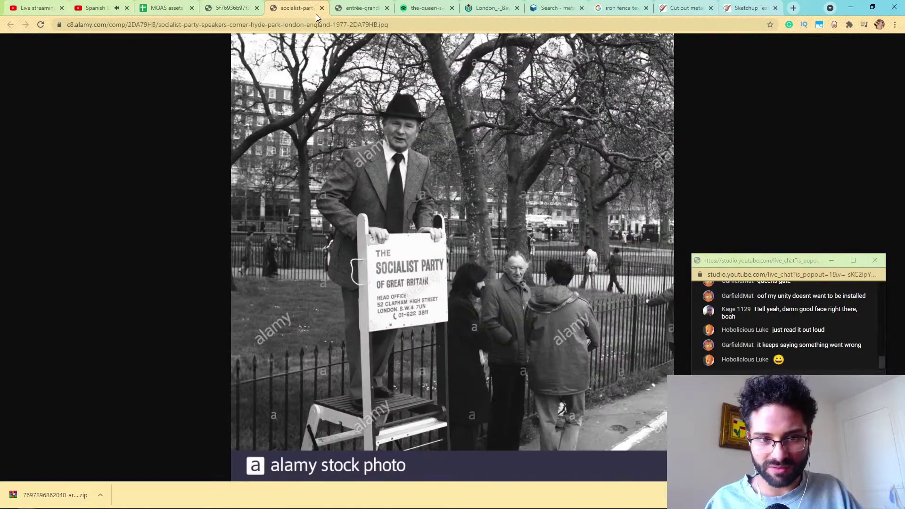
{"action": "left_click", "coordinate": [355, 9]}
{"action": "left_click", "coordinate": [423, 11]}
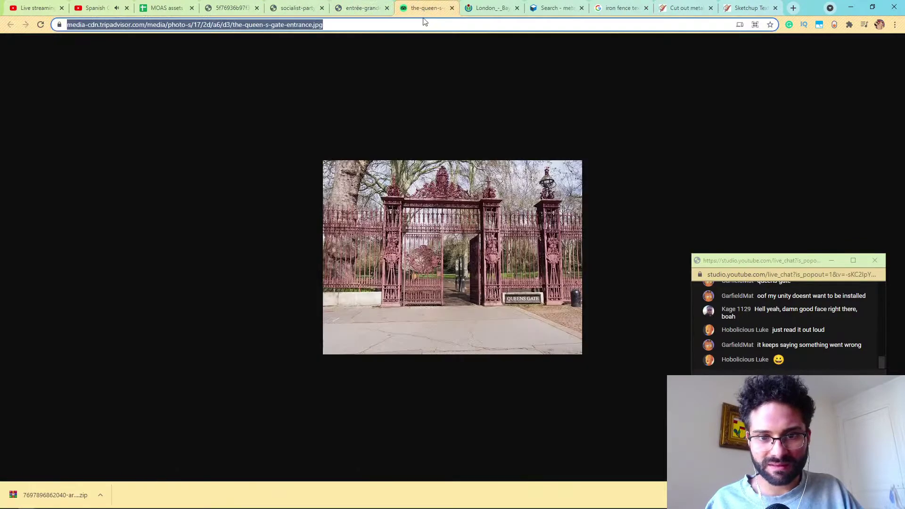
{"action": "left_click", "coordinate": [494, 9]}
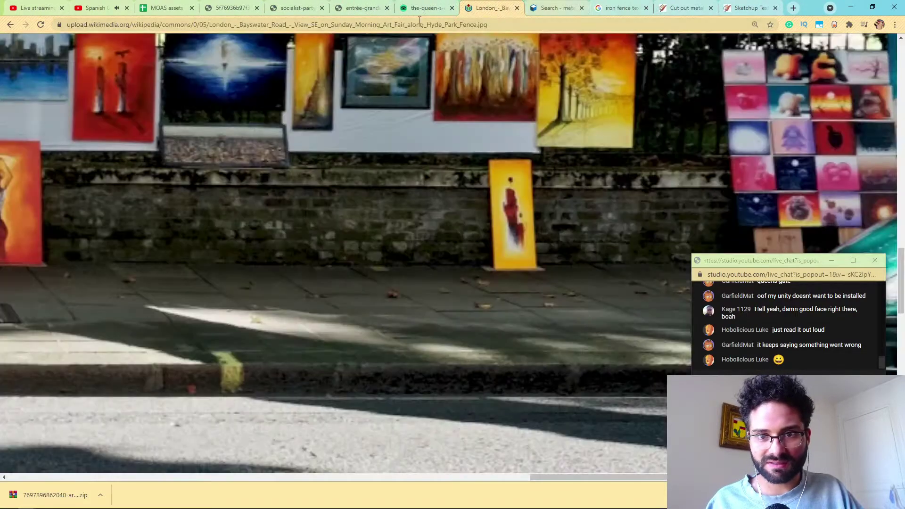
Search Google in a new tab for "queens gate hyde park texture" and show the image results.
{"action": "left_click", "coordinate": [793, 10]}
{"action": "type", "text": "queens"}
{"action": "key", "text": "Return"}
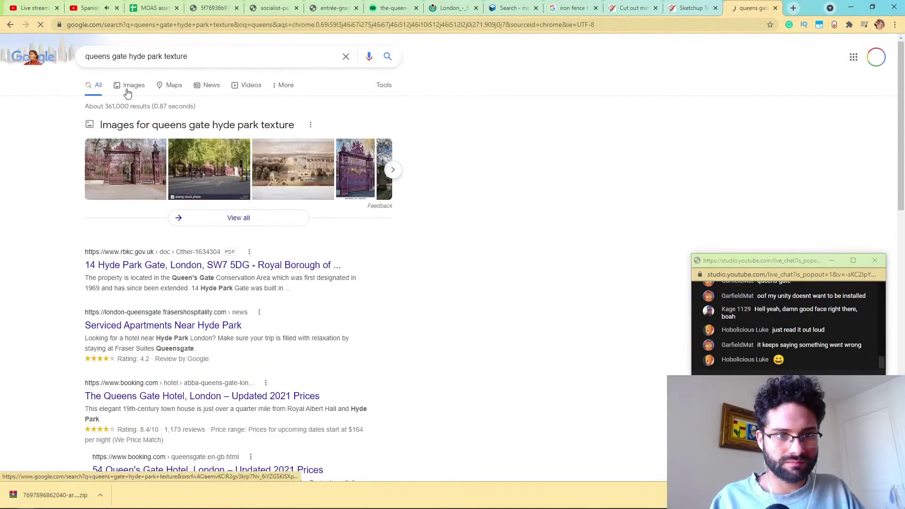
{"action": "left_click", "coordinate": [128, 93]}
Shorten the image search to "queens gate hyde park" and preview the Alamy photo of the Hyde Park entrance.
{"action": "double_click", "coordinate": [177, 53]}
{"action": "key", "text": "BackSpace"}
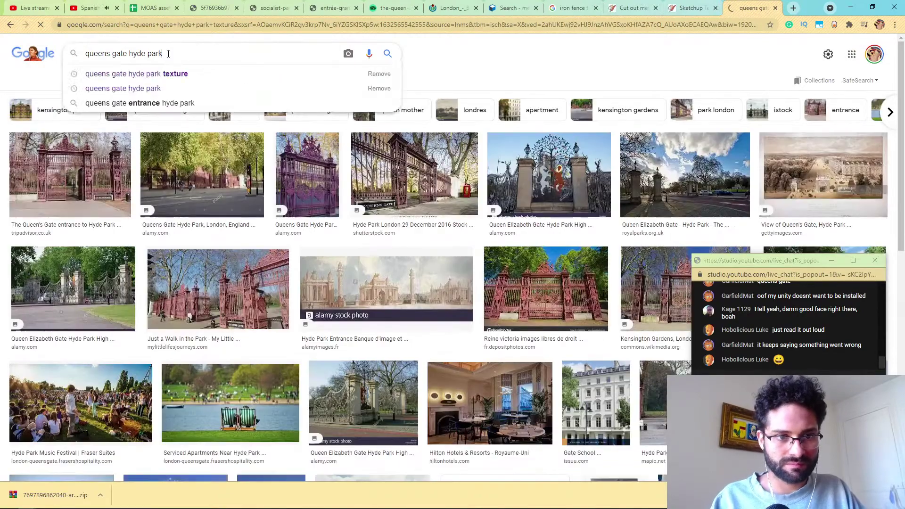
{"action": "key", "text": "Return"}
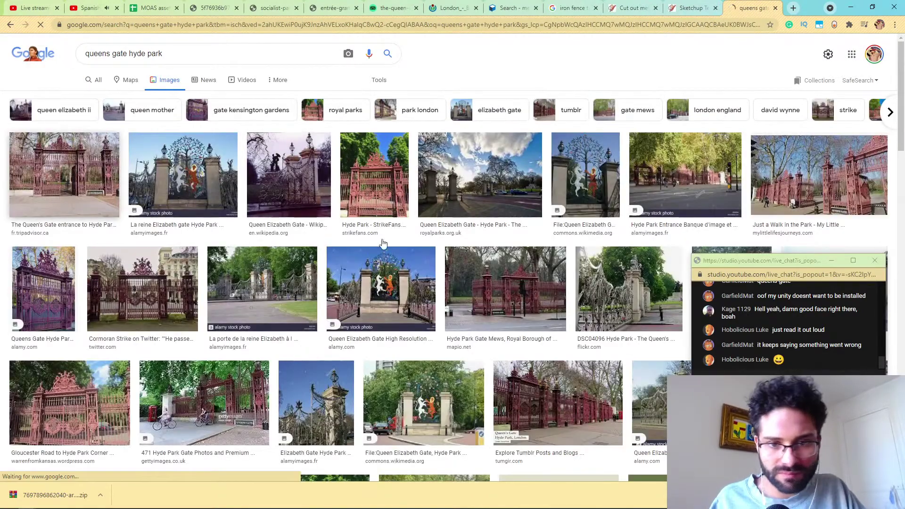
{"action": "left_click", "coordinate": [688, 169]}
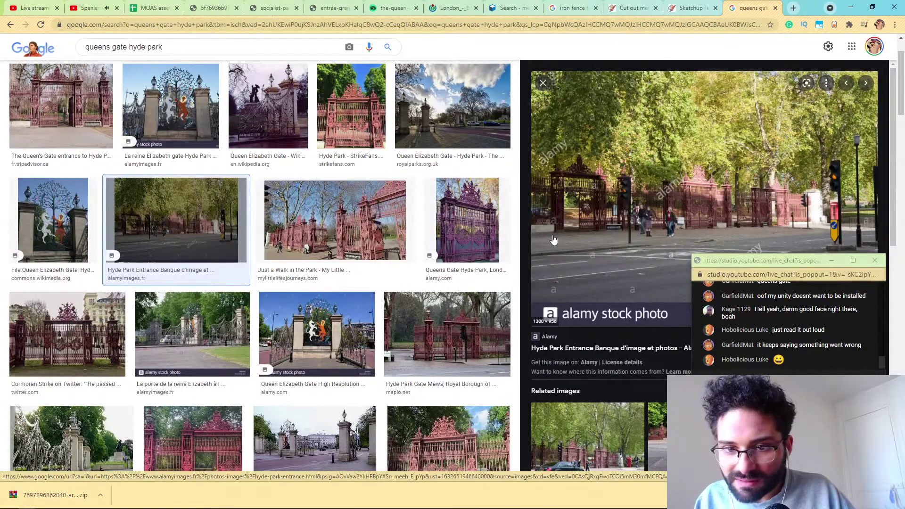
Switch back to Blender and raise the frame's top section about 2.10 m along Z in Edit Mode.
{"action": "key", "text": "alt+Tab"}
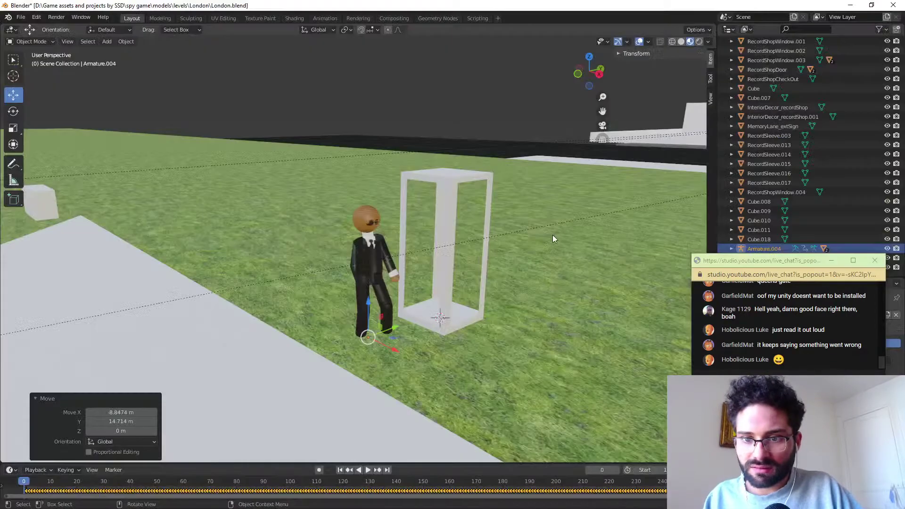
{"action": "left_click", "coordinate": [437, 177]}
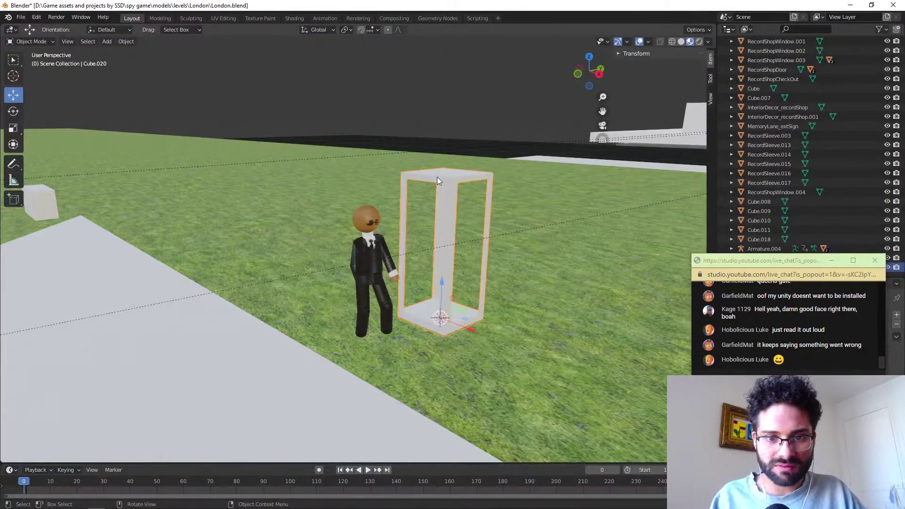
{"action": "key", "text": "Tab"}
{"action": "left_click_drag", "start_coordinate": [448, 138], "coordinate": [446, 170]}
{"action": "middle_click_drag", "start_coordinate": [446, 171], "coordinate": [392, 181]}
{"action": "left_click_drag", "start_coordinate": [391, 181], "coordinate": [370, 66]}
{"action": "middle_click_drag", "start_coordinate": [370, 66], "coordinate": [372, 155]}
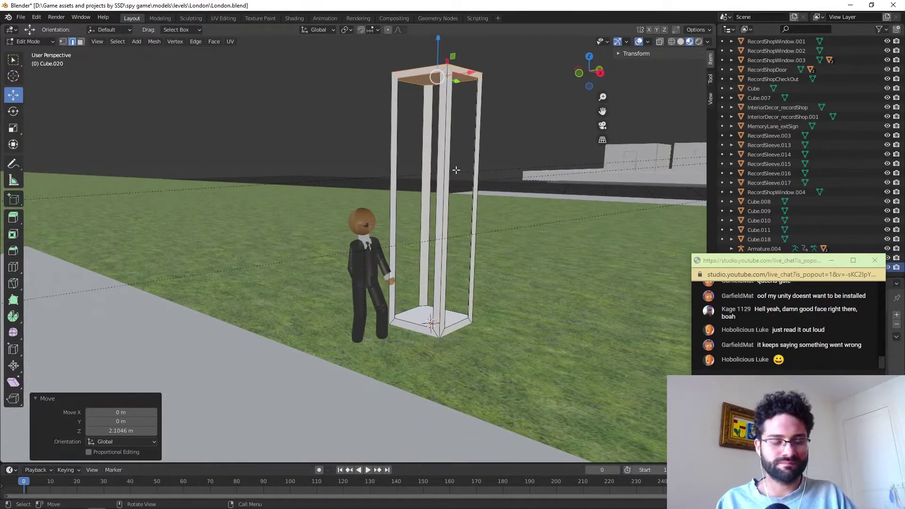
Leave Edit Mode, switch to the browser and review the Queen's Gate entrance photo.
{"action": "key", "text": "Tab"}
{"action": "middle_click_drag", "start_coordinate": [447, 157], "coordinate": [441, 212]}
{"action": "key", "text": "alt+Tab"}
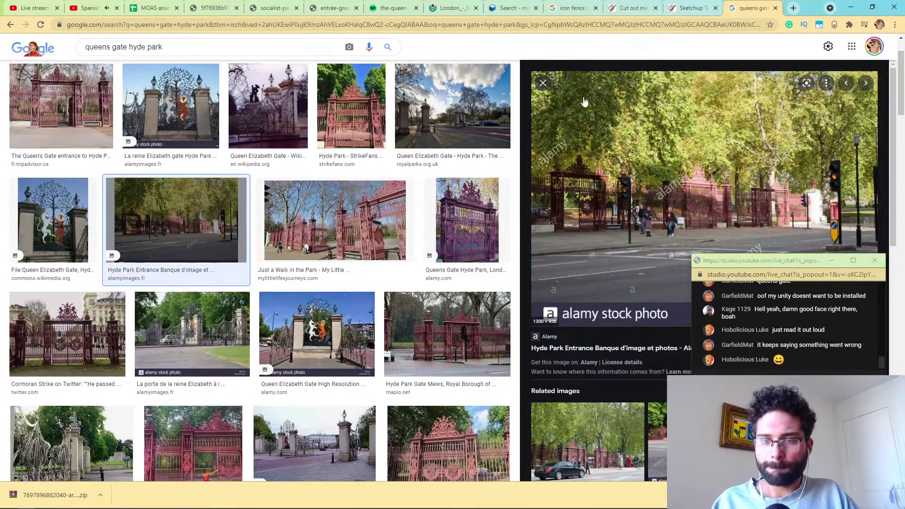
{"action": "left_click", "coordinate": [386, 8]}
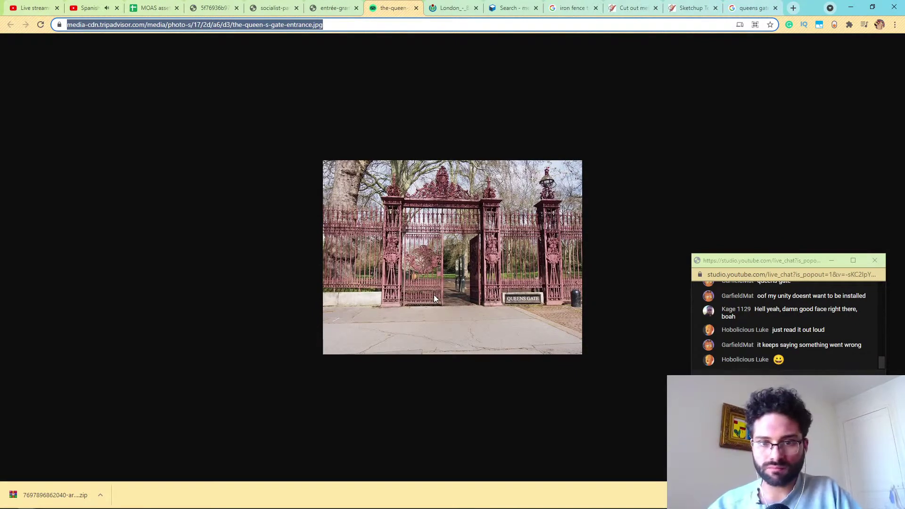
Switch back to Blender, select the pillar frame near the character and enter Edit Mode on it.
{"action": "key", "text": "alt+Tab"}
{"action": "middle_click_drag", "start_coordinate": [421, 184], "coordinate": [376, 268]}
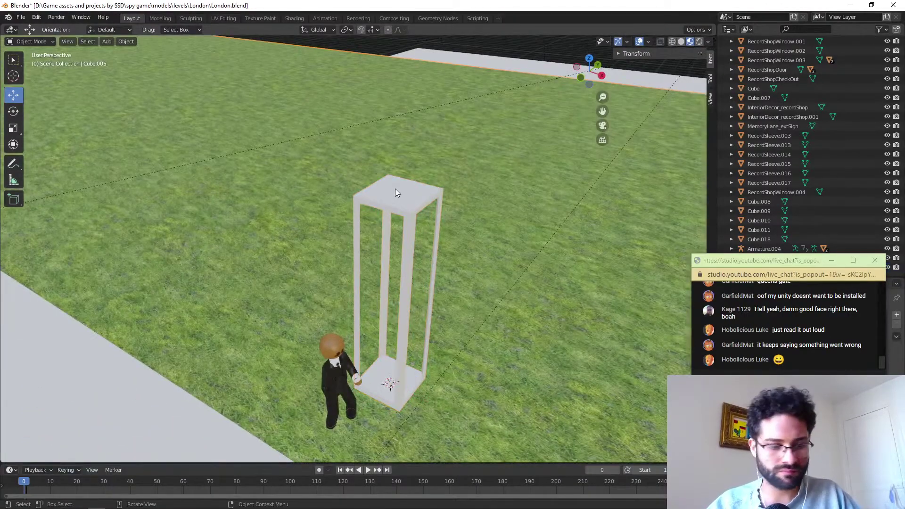
{"action": "key", "text": "Tab"}
{"action": "key", "text": "Tab"}
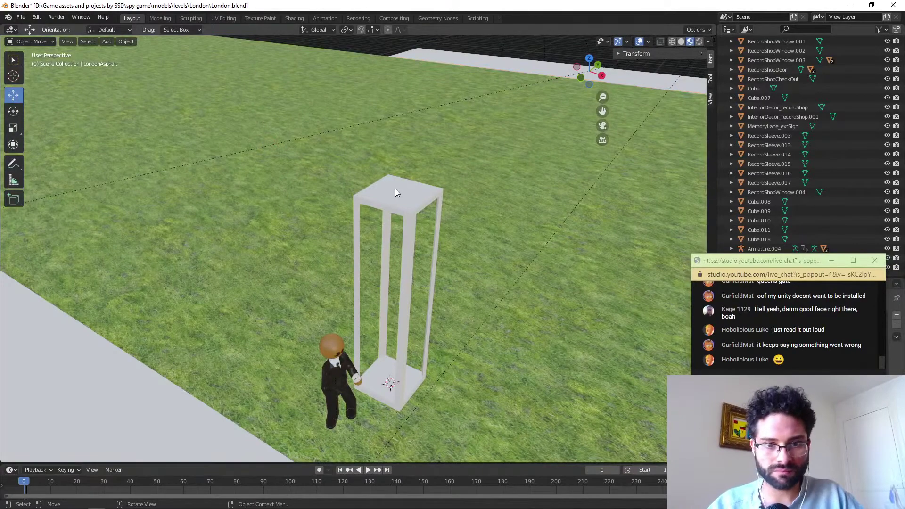
{"action": "left_click", "coordinate": [395, 189]}
{"action": "key", "text": "Tab"}
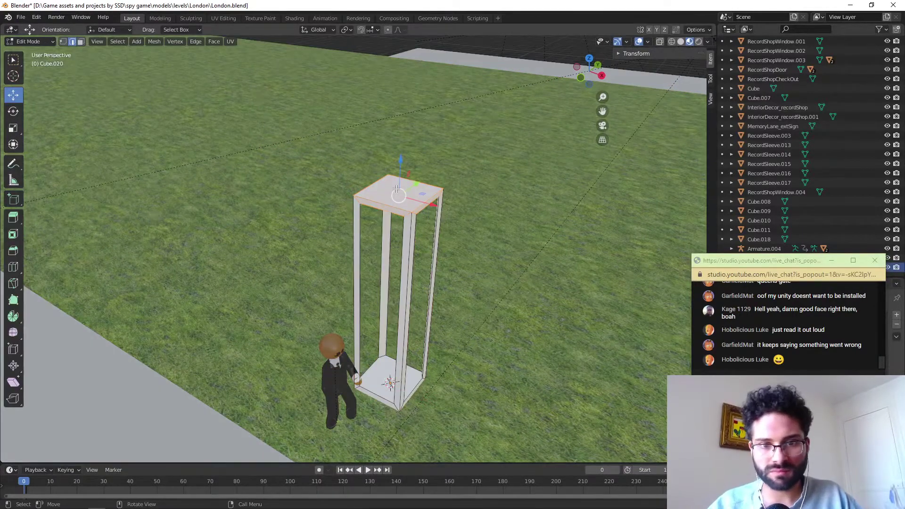
{"action": "key", "text": "e"}
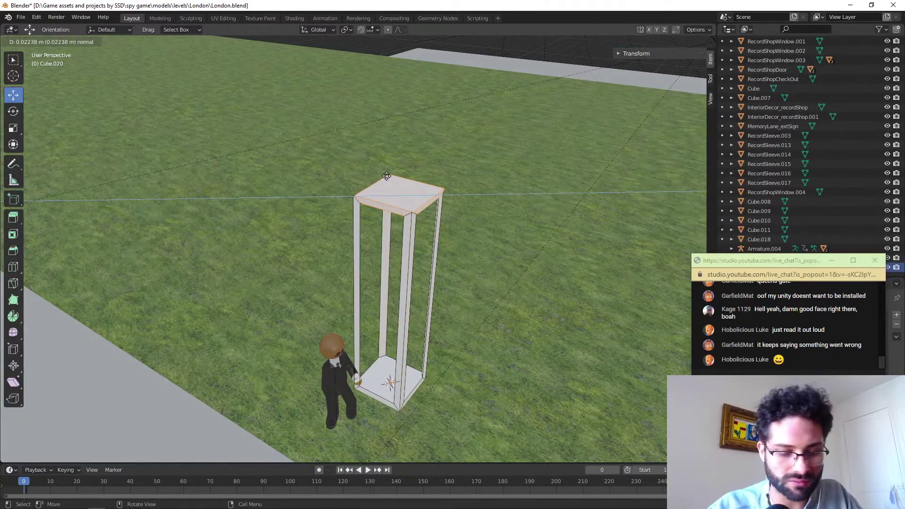
{"action": "right_click", "coordinate": [370, 151]}
{"action": "key", "text": "ctrl+z"}
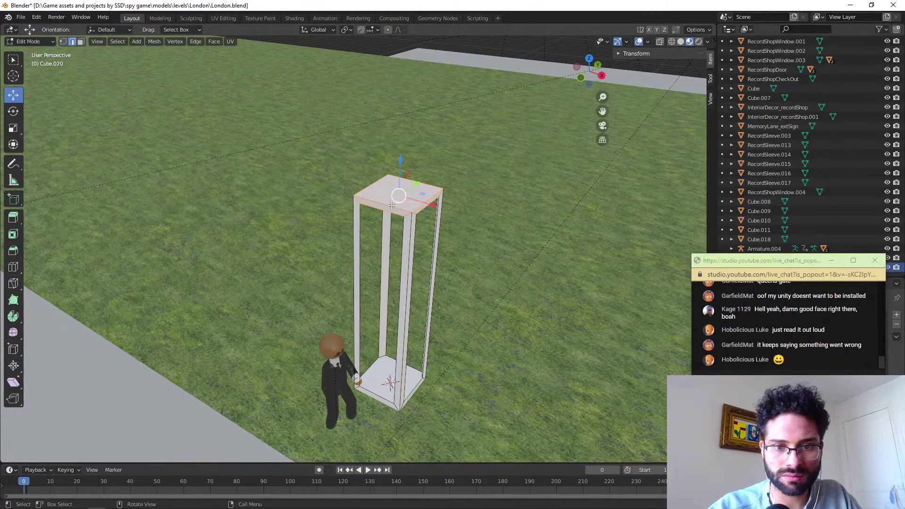
Select the pillar's top face in face select mode and extrude it upward about 0.21 m.
{"action": "left_click", "coordinate": [372, 185]}
{"action": "left_click", "coordinate": [81, 42]}
{"action": "left_click", "coordinate": [395, 195]}
{"action": "key", "text": "e"}
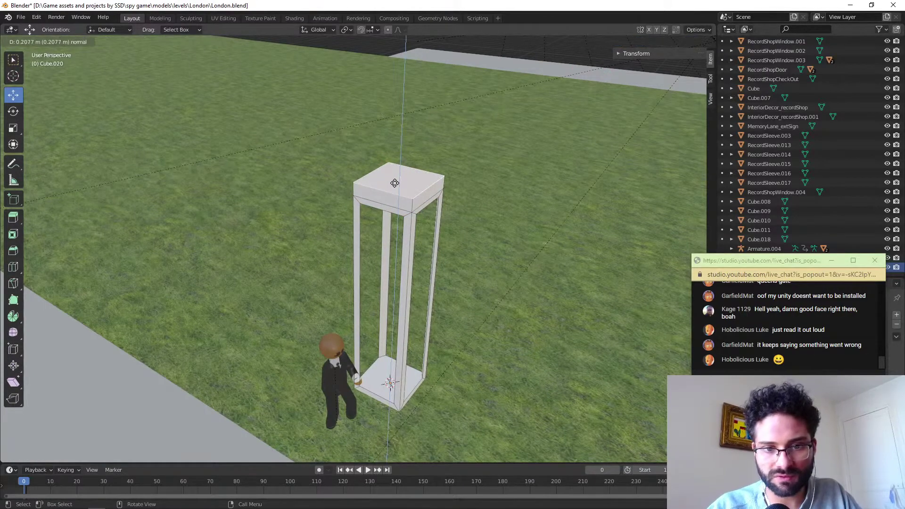
{"action": "left_click", "coordinate": [394, 183]}
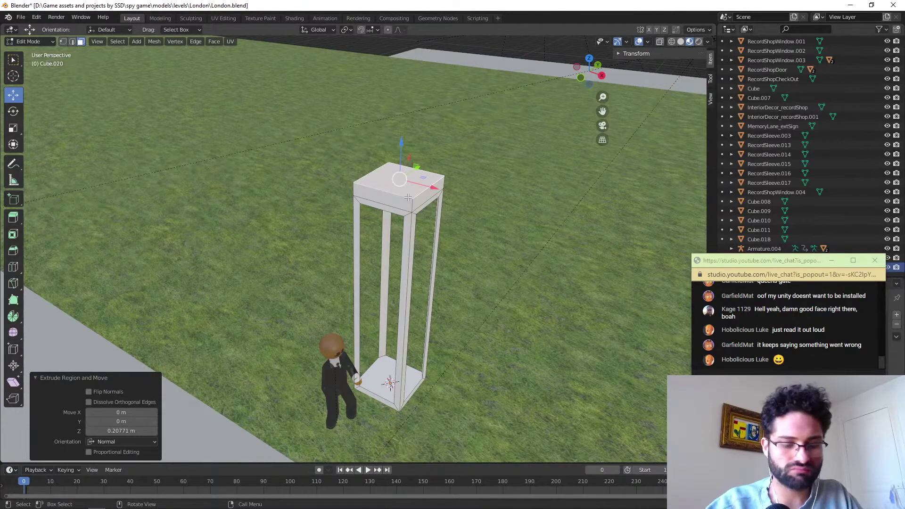
Check the gate photo, extrude the pillar's top face about 0.17 m upward and scale it outward to flare the cap.
{"action": "key", "text": "alt+Tab"}
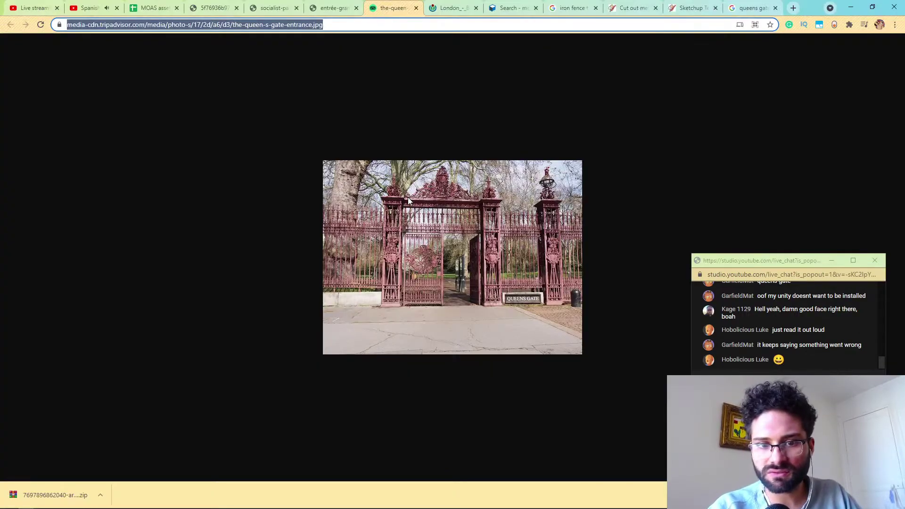
{"action": "key", "text": "alt+Tab"}
{"action": "key", "text": "e"}
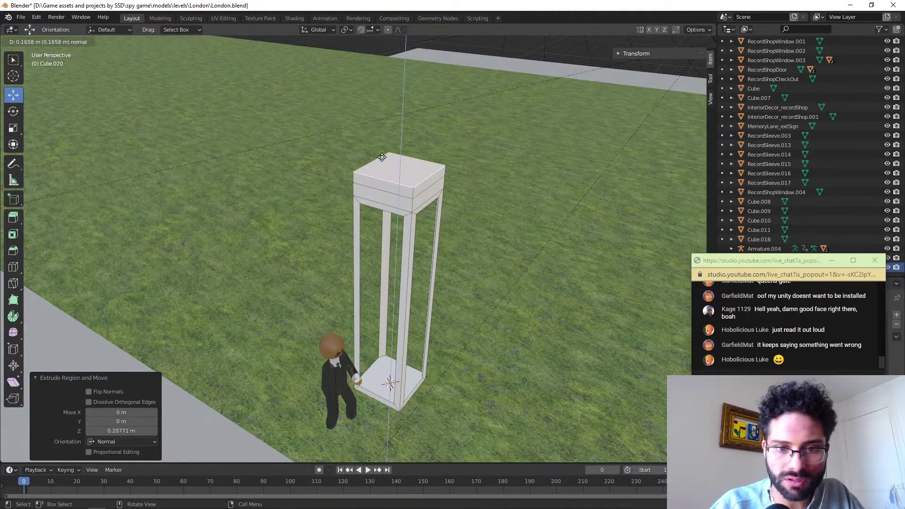
{"action": "left_click", "coordinate": [381, 157]}
{"action": "key", "text": "s"}
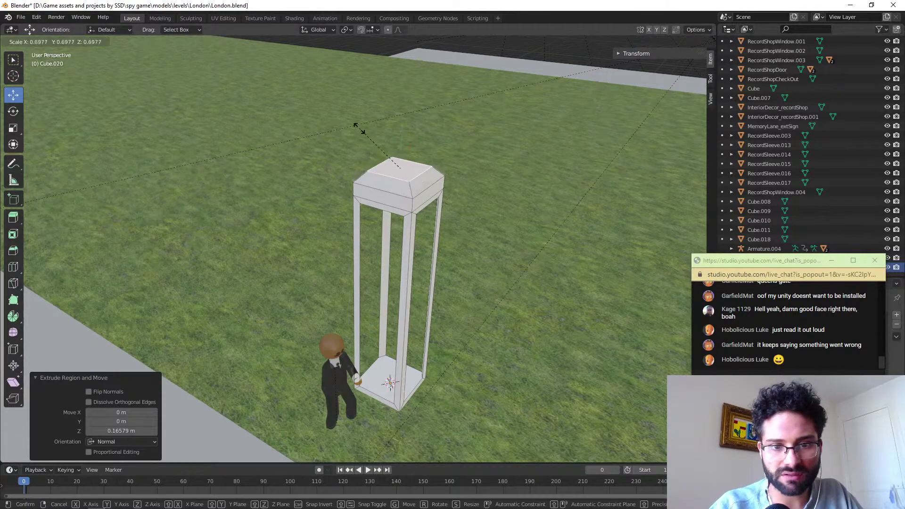
{"action": "left_click", "coordinate": [308, 137]}
Extrude the flared top face about 0.19 m upward and, after checking the gate photo, scale it to 0.796 to taper the cap.
{"action": "key", "text": "e"}
{"action": "left_click", "coordinate": [326, 105]}
{"action": "key", "text": "alt+Tab"}
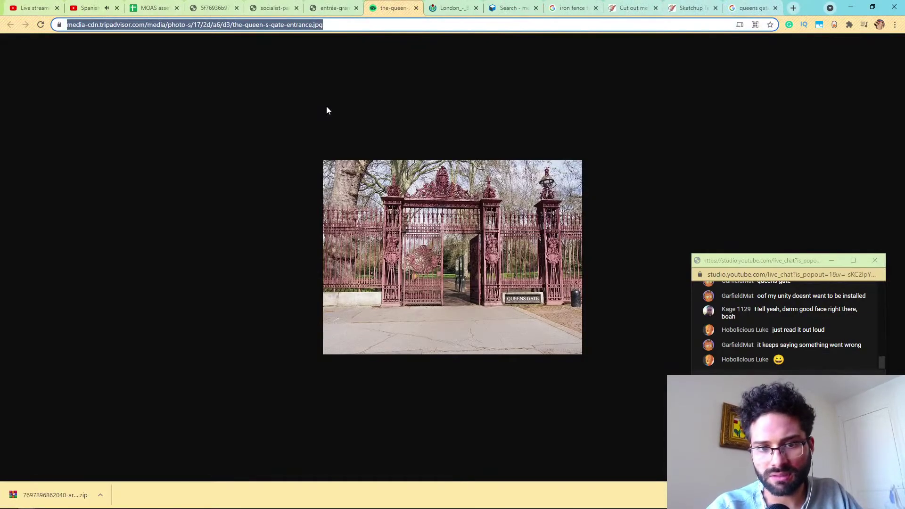
{"action": "key", "text": "alt+Tab"}
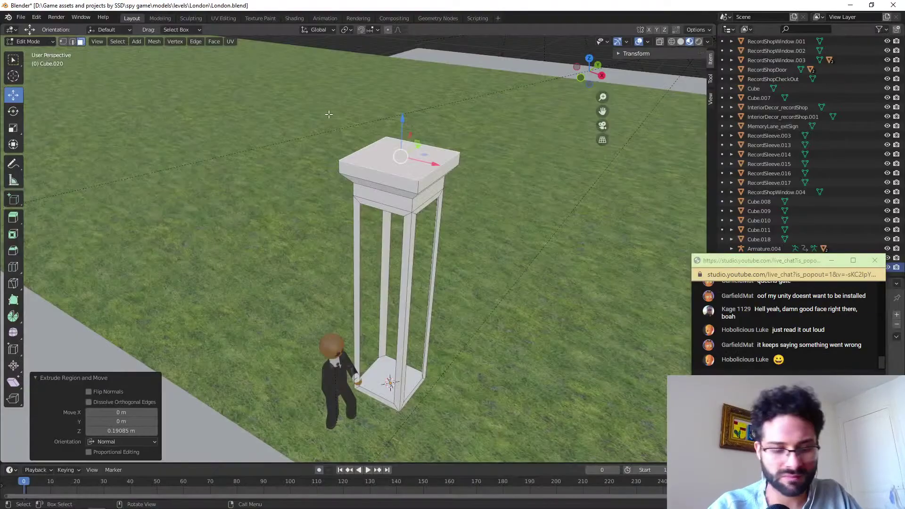
{"action": "key", "text": "s"}
{"action": "left_click", "coordinate": [348, 119]}
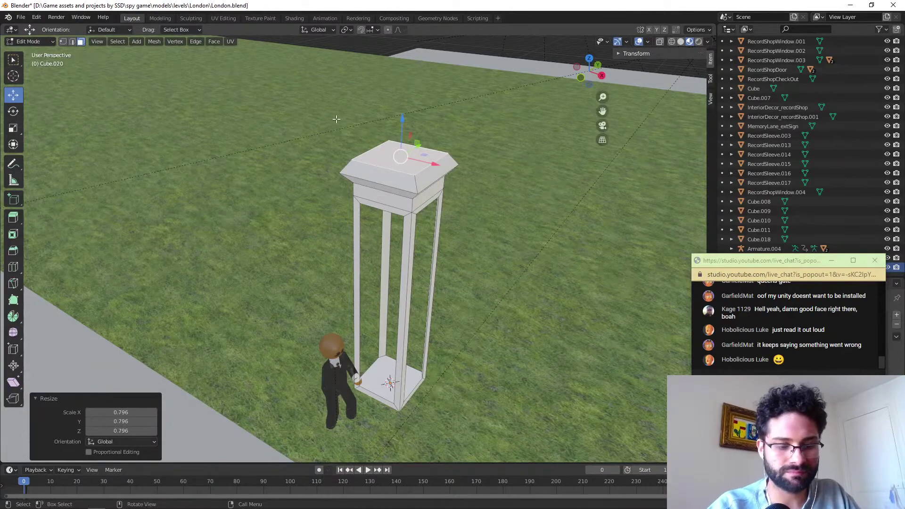
Compare the pillar's shape from another angle with the Queen's Gate entrance photo in the browser.
{"action": "key", "text": "alt+Tab"}
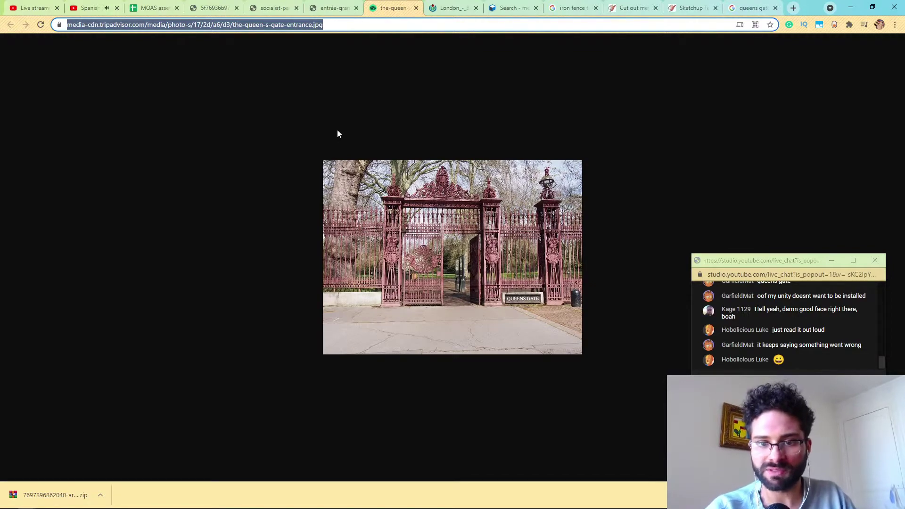
{"action": "key", "text": "alt+Tab"}
{"action": "middle_click_drag", "start_coordinate": [370, 162], "coordinate": [404, 212]}
{"action": "key", "text": "alt+Tab"}
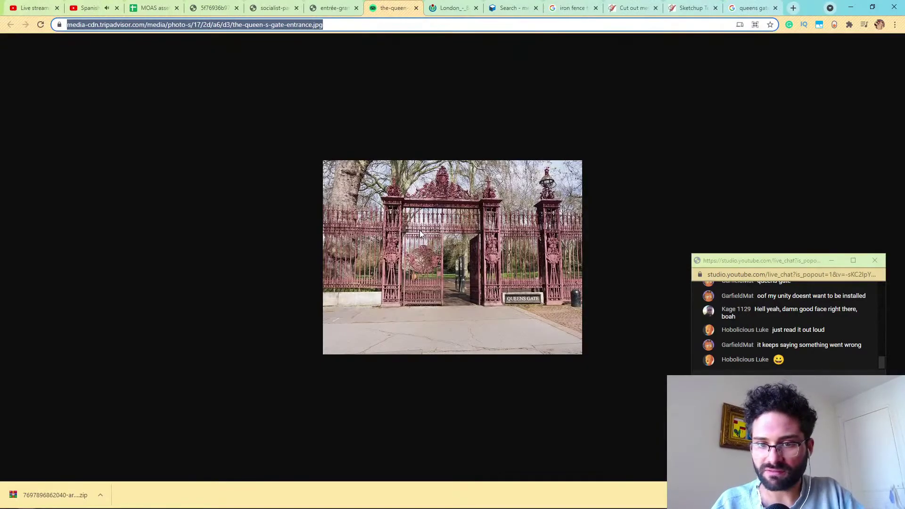
{"action": "key", "text": "alt+Tab"}
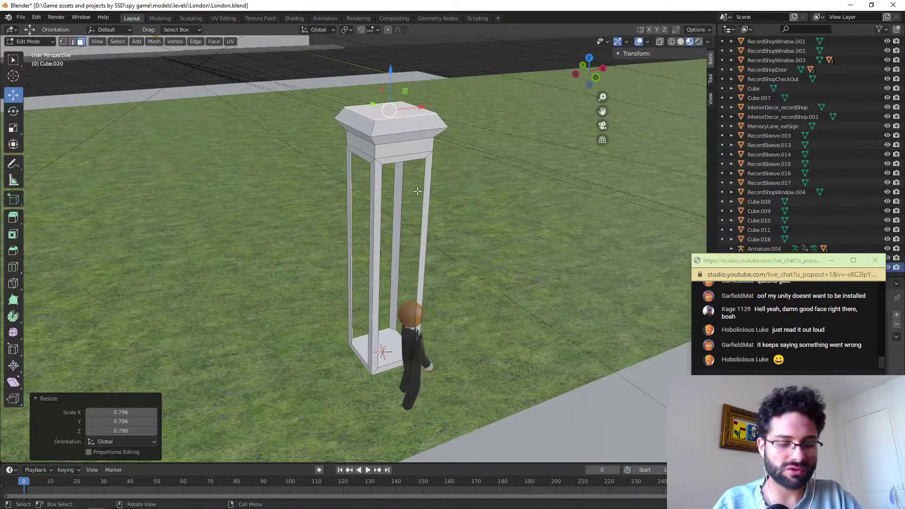
{"action": "key", "text": "alt+Tab"}
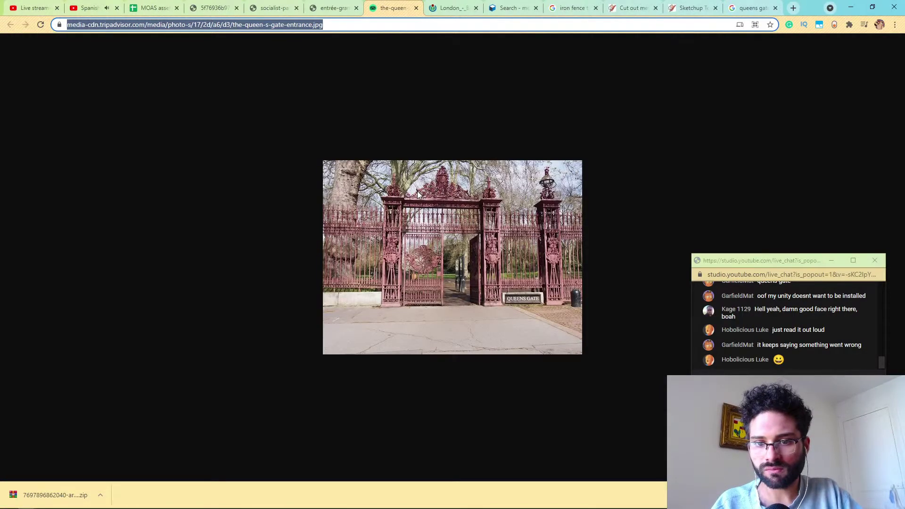
{"action": "key", "text": "alt+Tab"}
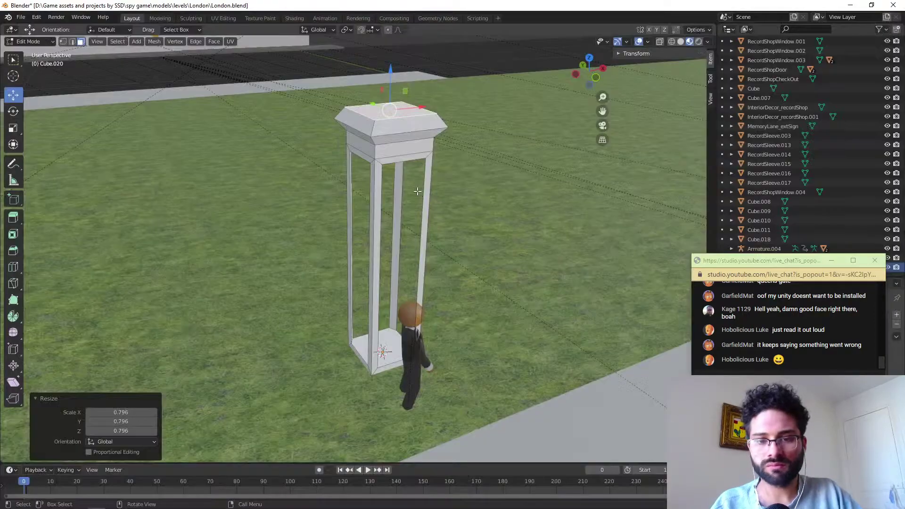
In edge select mode, select two opposite vertical edges of one open shaft side and fill a face between them.
{"action": "middle_click_drag", "start_coordinate": [392, 152], "coordinate": [407, 198]}
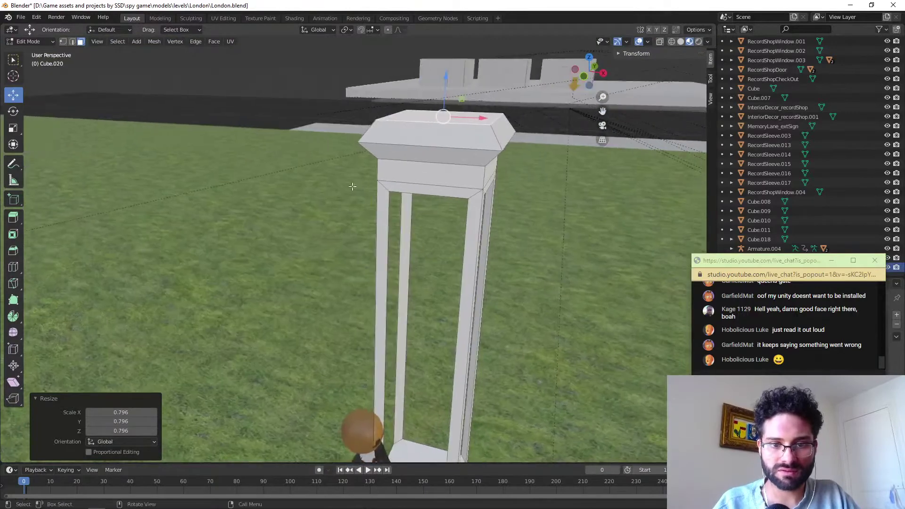
{"action": "left_click", "coordinate": [72, 41]}
{"action": "left_click", "coordinate": [389, 217]}
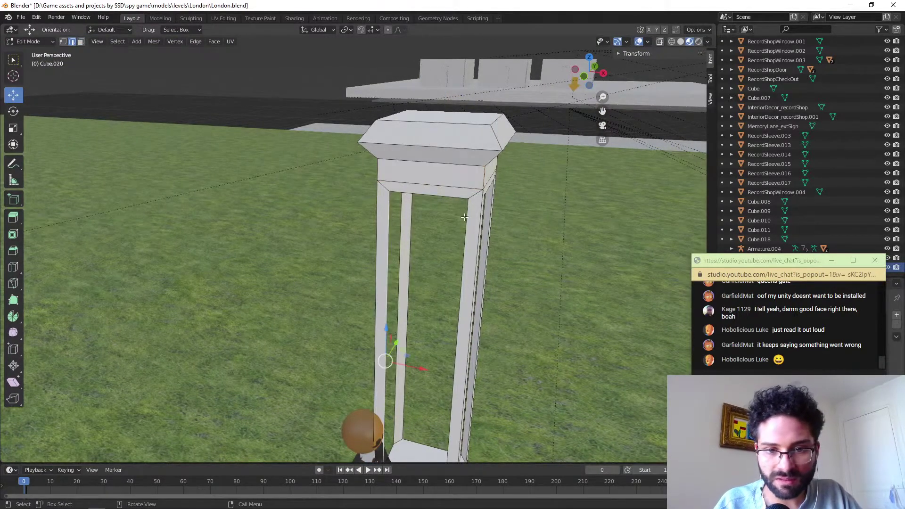
{"action": "left_click", "coordinate": [437, 197], "text": "shift"}
{"action": "middle_click_drag", "start_coordinate": [469, 217], "coordinate": [461, 247]}
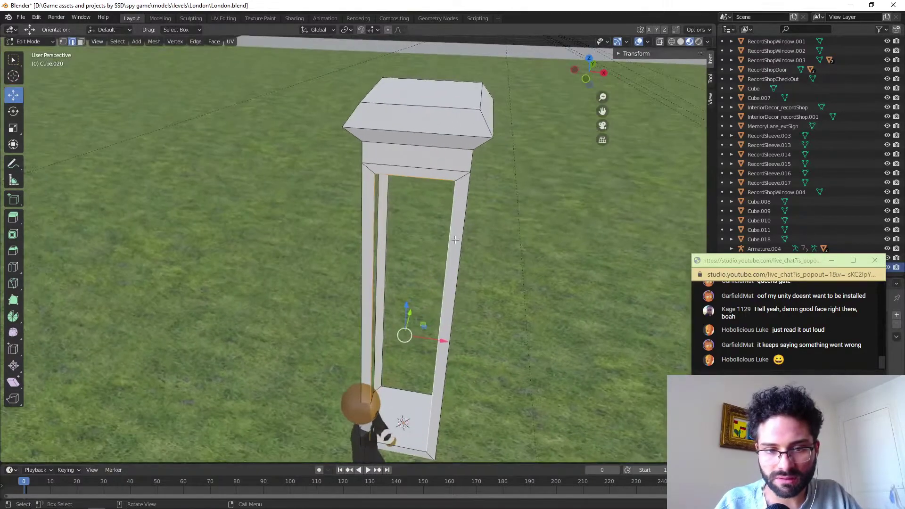
{"action": "middle_click_drag", "start_coordinate": [417, 223], "coordinate": [398, 214]}
{"action": "left_click", "coordinate": [398, 214]}
{"action": "left_click", "coordinate": [473, 216], "text": "shift"}
{"action": "key", "text": "f"}
Fill the next two open sides of the pillar shaft with faces between their vertical inner edges.
{"action": "middle_click_drag", "start_coordinate": [473, 216], "coordinate": [252, 244]}
{"action": "left_click", "coordinate": [412, 237], "text": "shift"}
{"action": "key", "text": "f"}
{"action": "left_click", "coordinate": [244, 241]}
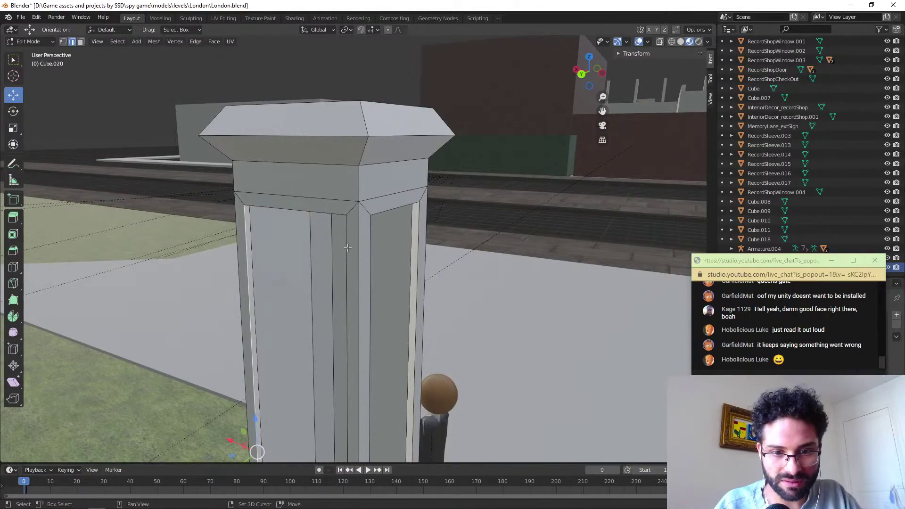
{"action": "middle_click_drag", "start_coordinate": [347, 247], "coordinate": [257, 238]}
{"action": "left_click", "coordinate": [372, 244], "text": "shift"}
{"action": "key", "text": "f"}
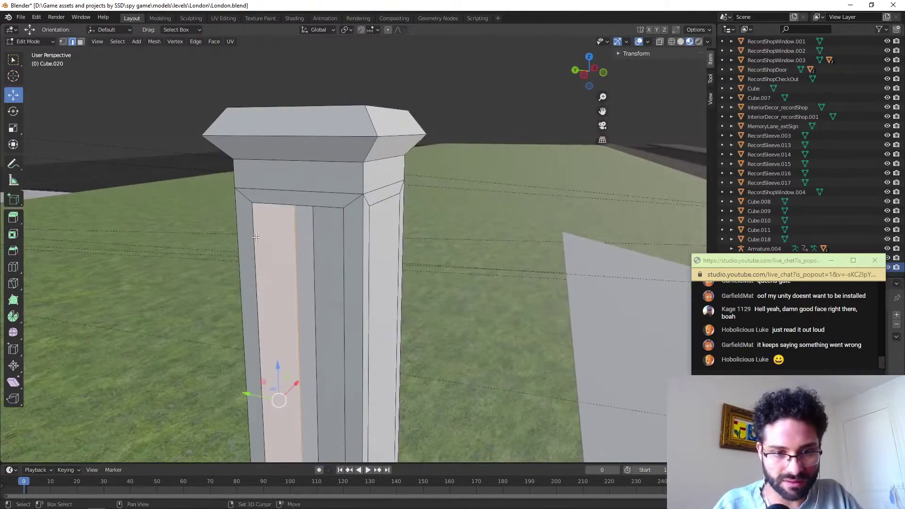
Fill the last open side of the pillar shaft with a face and inspect the closed pillar.
{"action": "left_click", "coordinate": [255, 236]}
{"action": "left_click", "coordinate": [345, 238], "text": "shift"}
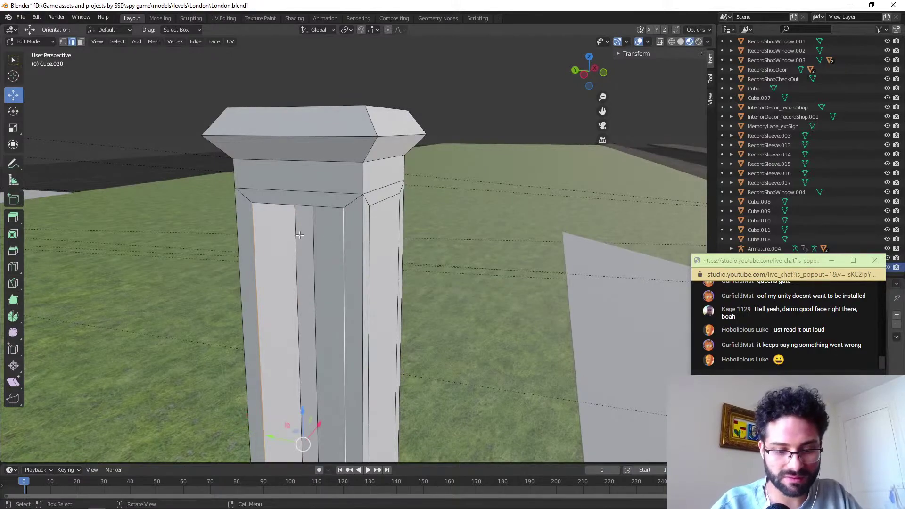
{"action": "key", "text": "f"}
{"action": "middle_click_drag", "start_coordinate": [299, 234], "coordinate": [363, 225]}
{"action": "scroll", "coordinate": [422, 257], "scroll_direction": "down", "scroll_amount": 4}
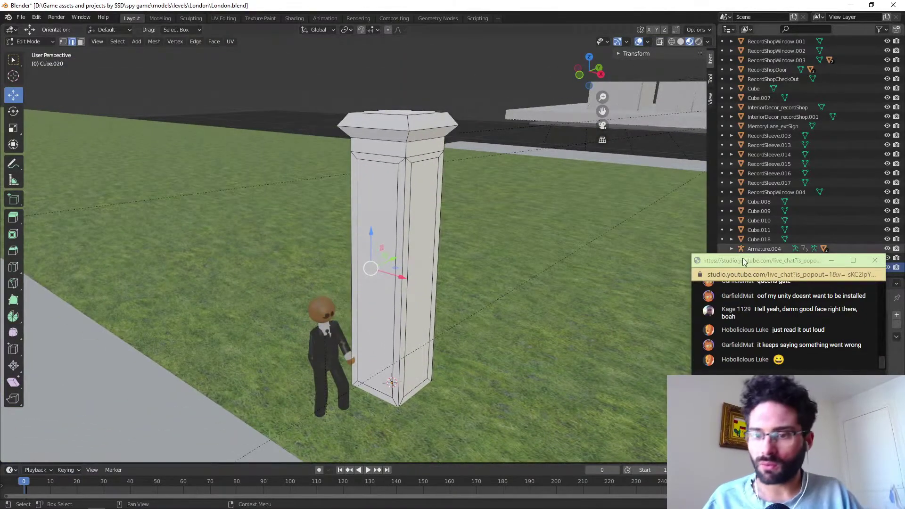
Move the chat window off the object list and name both the pillar object and its new material QueensGatePillar.
{"action": "left_click_drag", "start_coordinate": [763, 264], "coordinate": [568, 312]}
{"action": "double_click", "coordinate": [760, 267]}
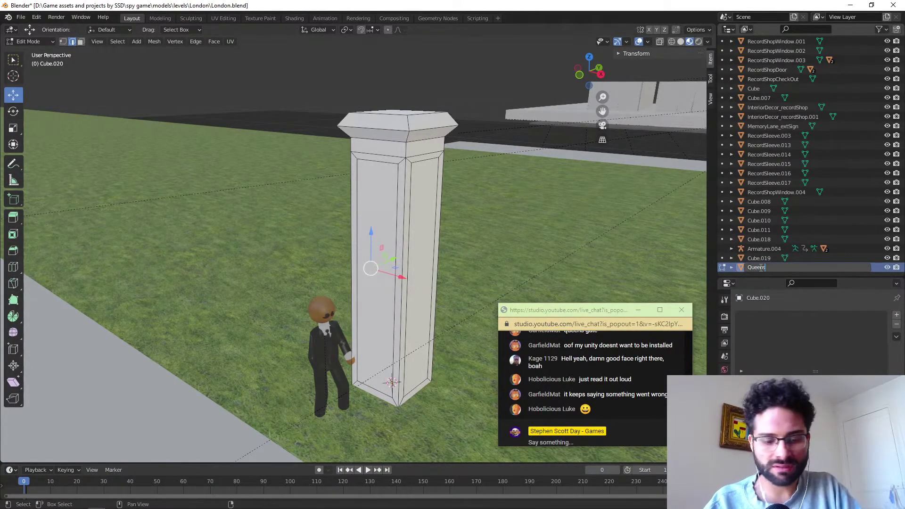
{"action": "type", "text": "QueensGate"}
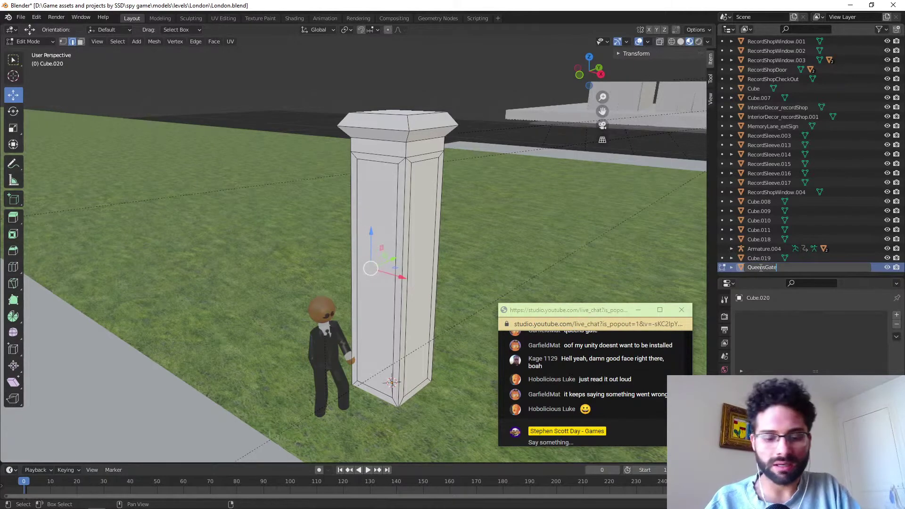
{"action": "type", "text": "Pillar"}
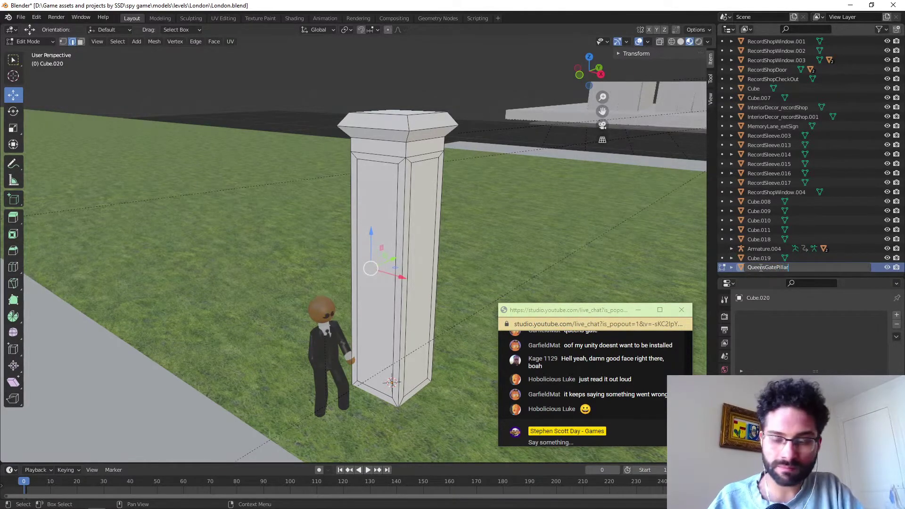
{"action": "key", "text": "Return"}
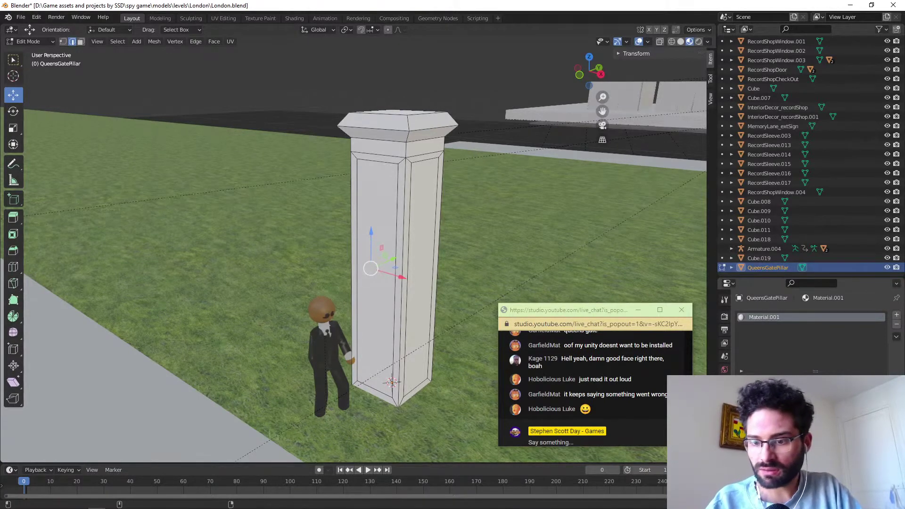
{"action": "type", "text": "QueensGatePillar"}
{"action": "key", "text": "Return"}
Change the base color of the pillar material from white to a dark red.
{"action": "scroll", "coordinate": [818, 330], "scroll_direction": "down", "scroll_amount": 3}
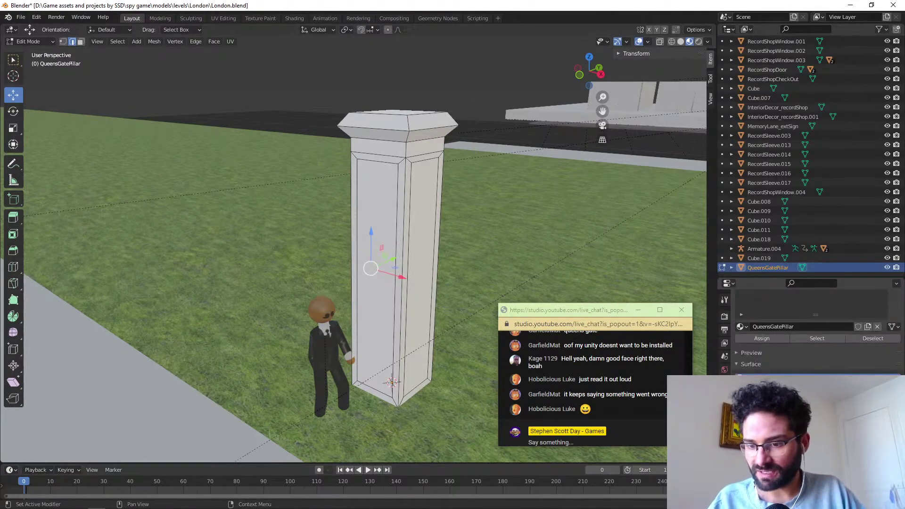
{"action": "left_click", "coordinate": [836, 377]}
{"action": "left_click_drag", "start_coordinate": [842, 364], "coordinate": [843, 356]}
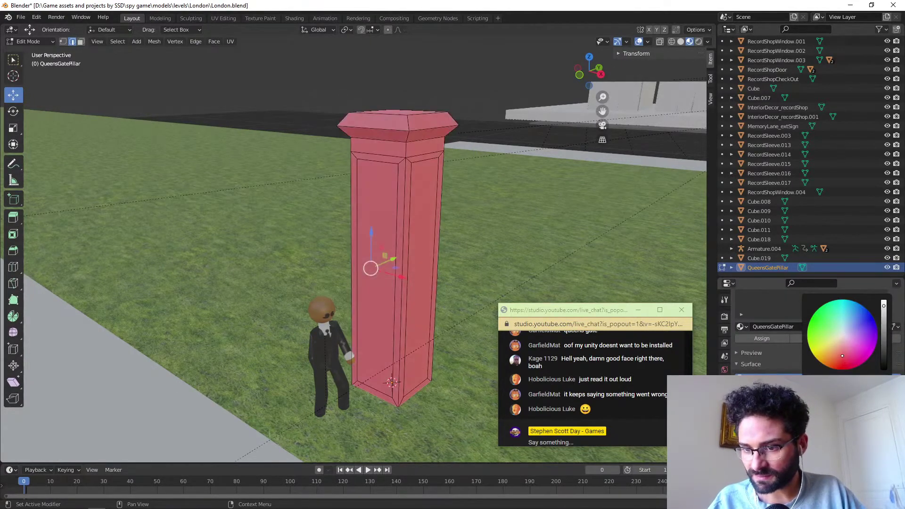
{"action": "left_click_drag", "start_coordinate": [884, 312], "coordinate": [884, 339]}
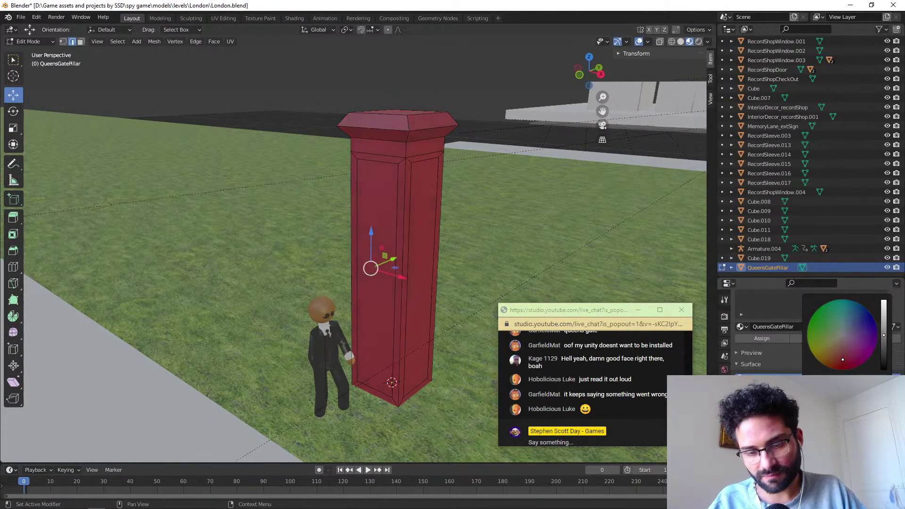
Check the Queen's Gate reference photo in the browser, and retune the pillar's base color to a lighter, muted pinkish red.
{"action": "key", "text": "alt+Tab"}
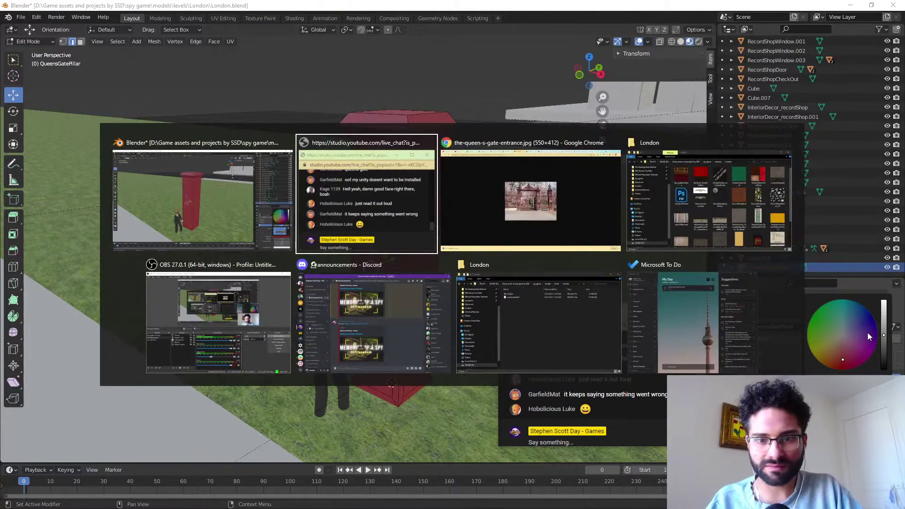
{"action": "key", "text": "alt+Tab"}
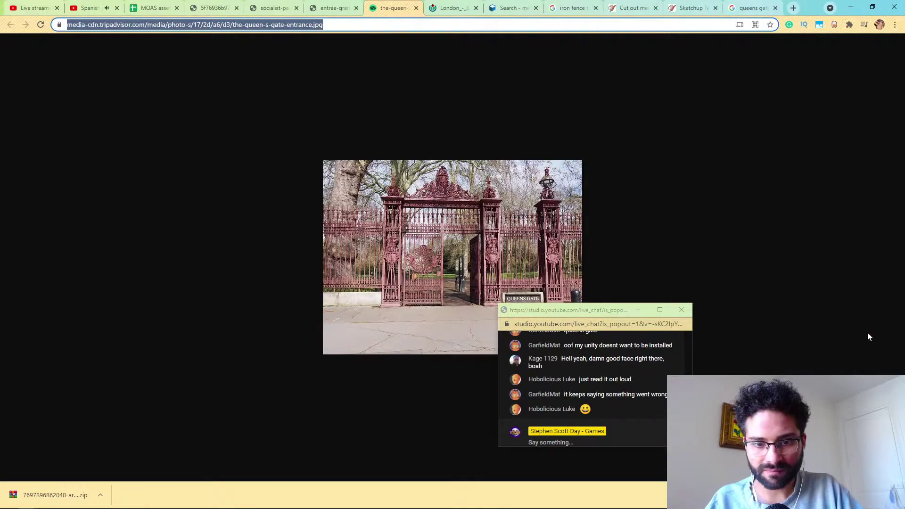
{"action": "key", "text": "alt+Tab"}
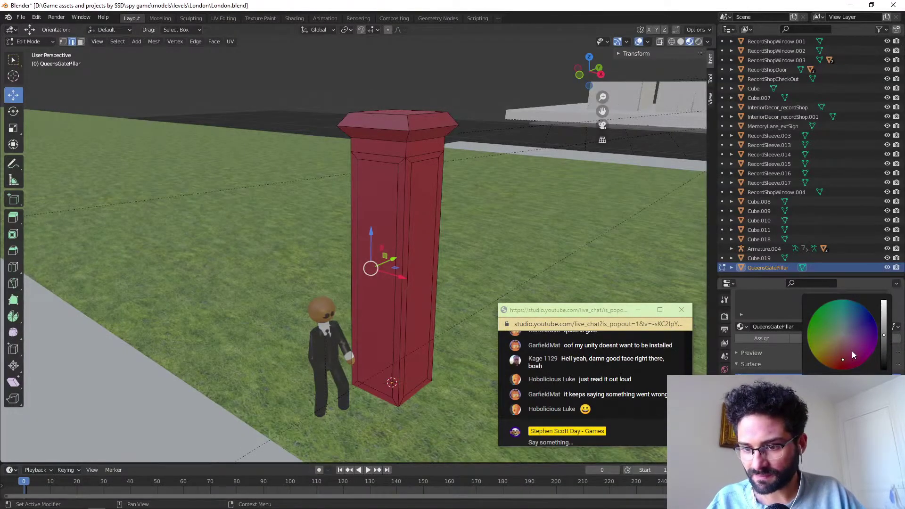
{"action": "left_click", "coordinate": [839, 351]}
{"action": "left_click_drag", "start_coordinate": [838, 352], "coordinate": [843, 351]}
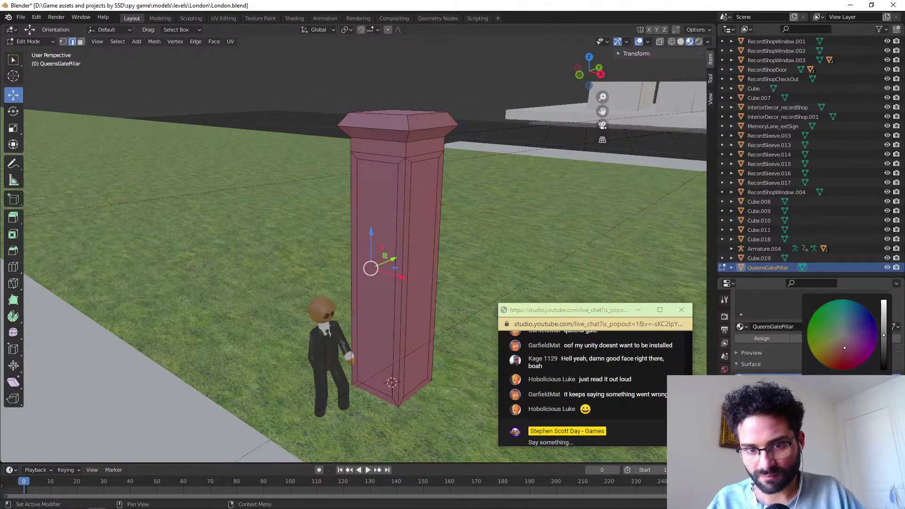
{"action": "left_click_drag", "start_coordinate": [845, 348], "coordinate": [848, 345]}
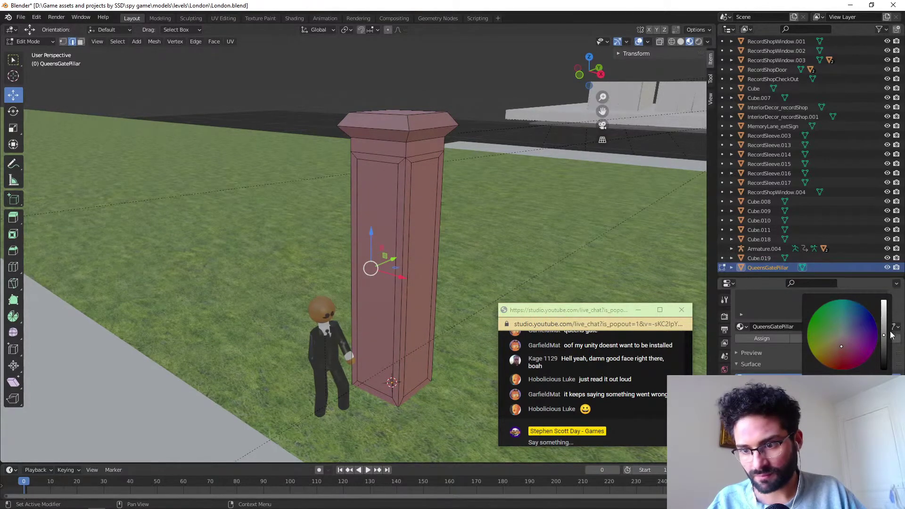
{"action": "left_click_drag", "start_coordinate": [884, 335], "coordinate": [884, 322]}
{"action": "left_click_drag", "start_coordinate": [844, 349], "coordinate": [843, 349]}
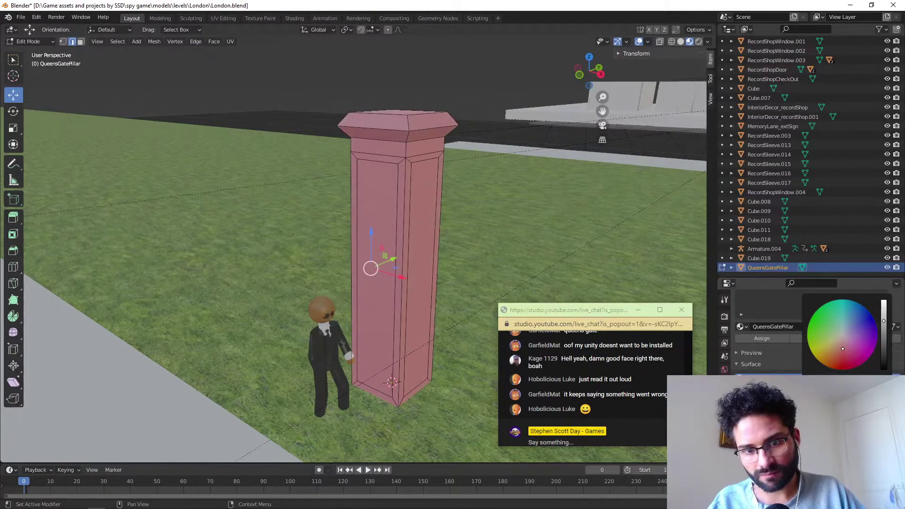
{"action": "middle_click_drag", "start_coordinate": [499, 301], "coordinate": [369, 297]}
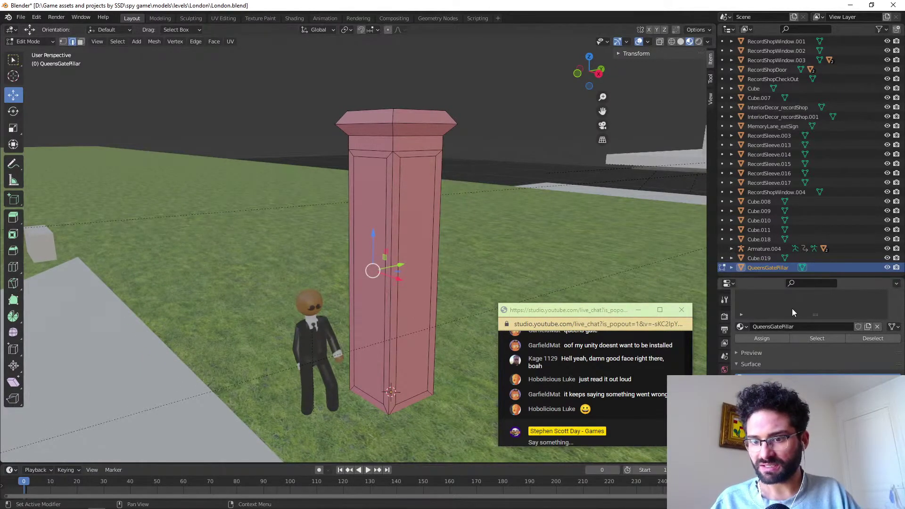
Rename the pillar material as QueensGatePillarCOLOR and return to Object Mode.
{"action": "type", "text": "C"}
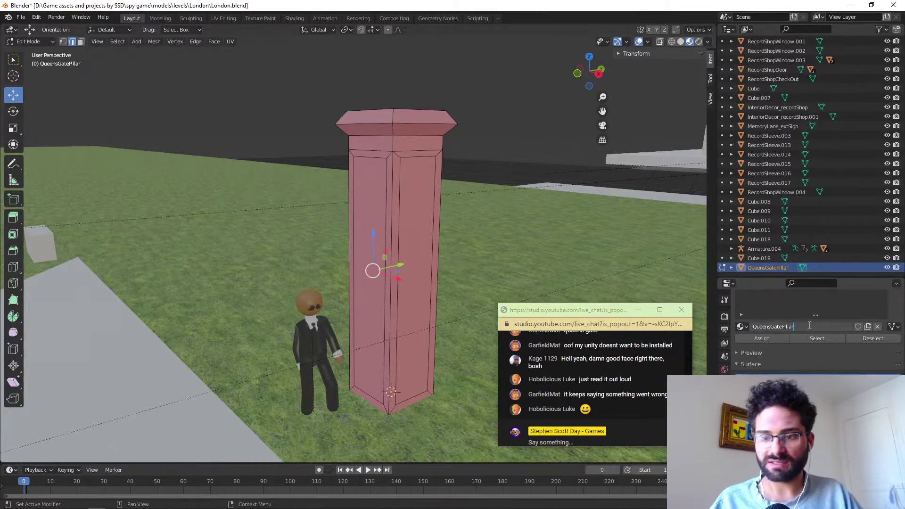
{"action": "type", "text": "OLOR"}
{"action": "key", "text": "Return"}
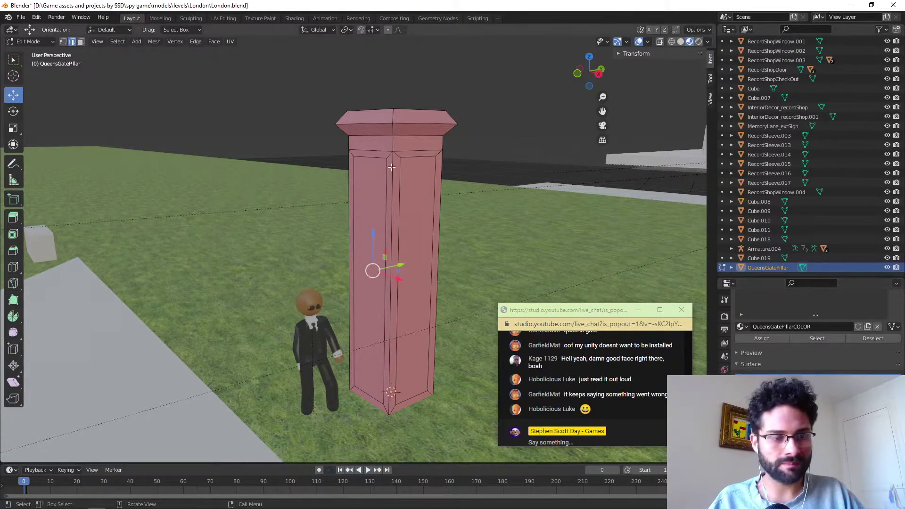
{"action": "key", "text": "Tab"}
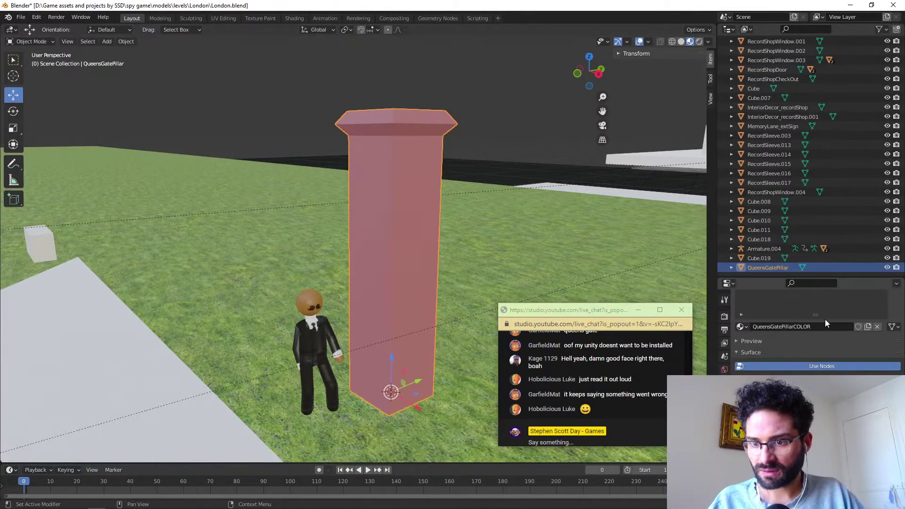
Enlarge the material slot list and add a second slot with a new material named QueensGateFence.
{"action": "left_click_drag", "start_coordinate": [816, 316], "coordinate": [816, 337]}
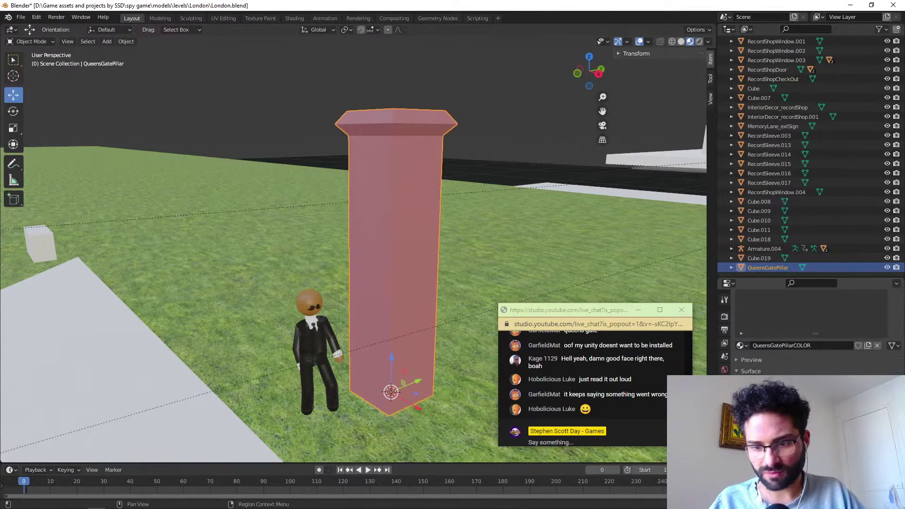
{"action": "scroll", "coordinate": [799, 338], "scroll_direction": "up", "scroll_amount": 3}
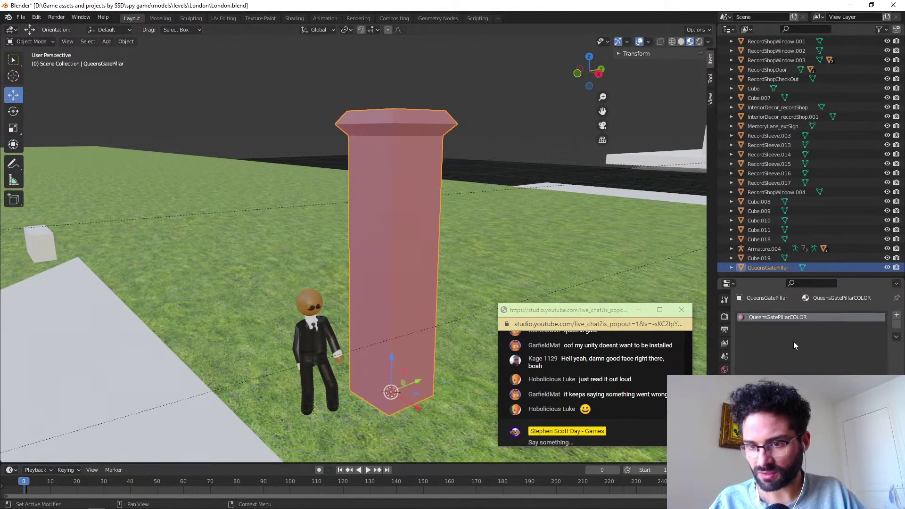
{"action": "left_click", "coordinate": [896, 315]}
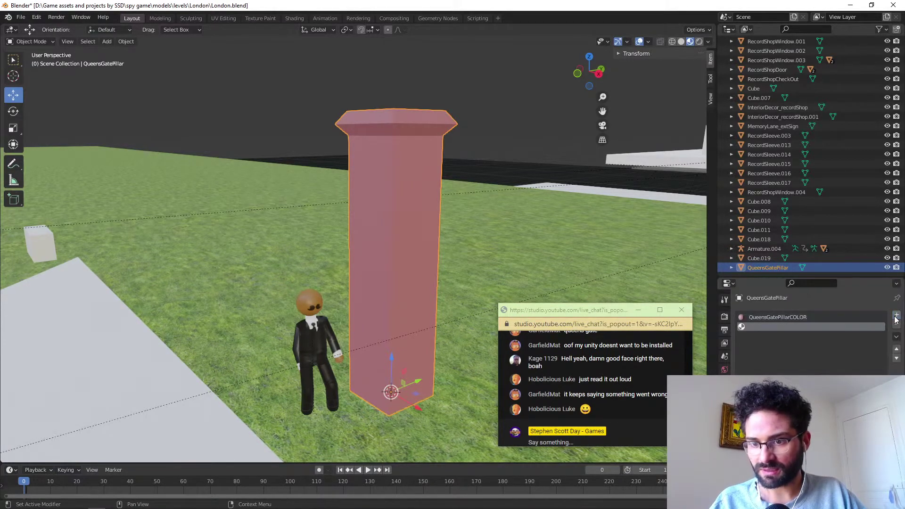
{"action": "left_click", "coordinate": [812, 390]}
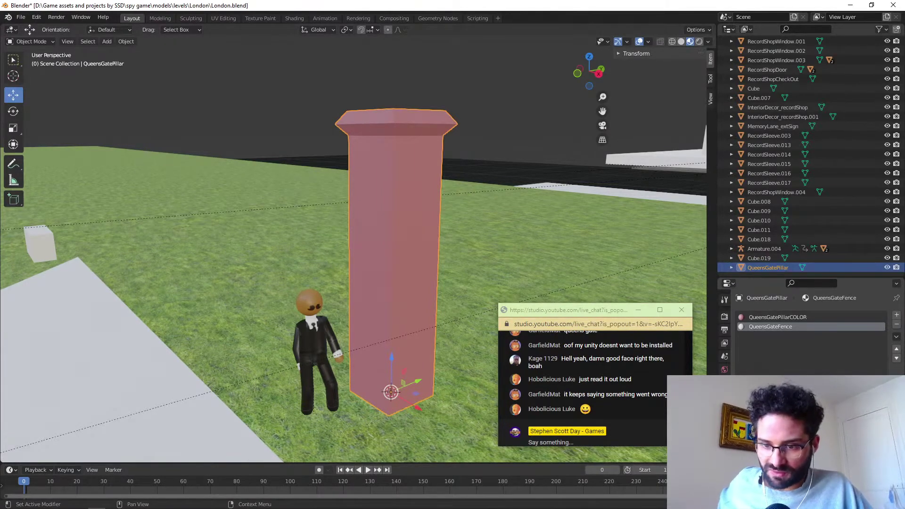
Move the chat window aside temporarily and use an Image Texture as the base color of the QueensGateFence material.
{"action": "scroll", "coordinate": [811, 330], "scroll_direction": "down", "scroll_amount": 2}
{"action": "left_click", "coordinate": [805, 462]}
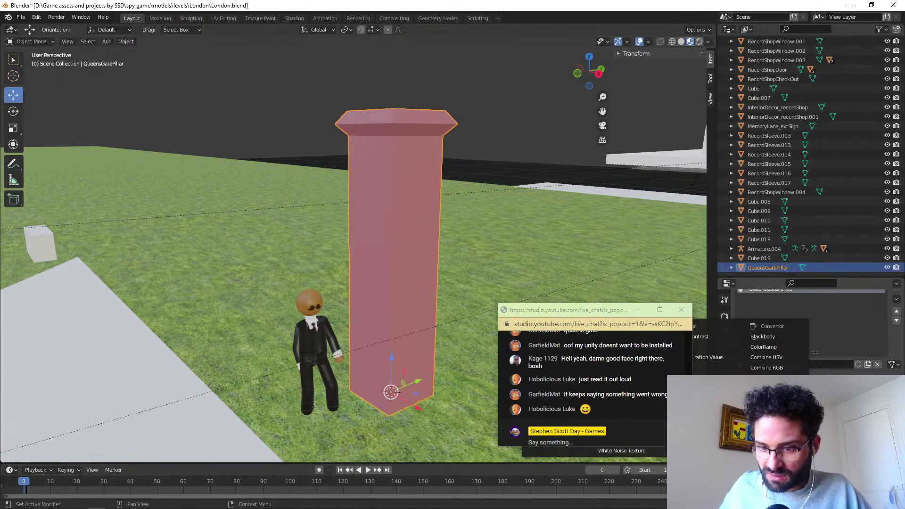
{"action": "left_click_drag", "start_coordinate": [599, 308], "coordinate": [382, 255]}
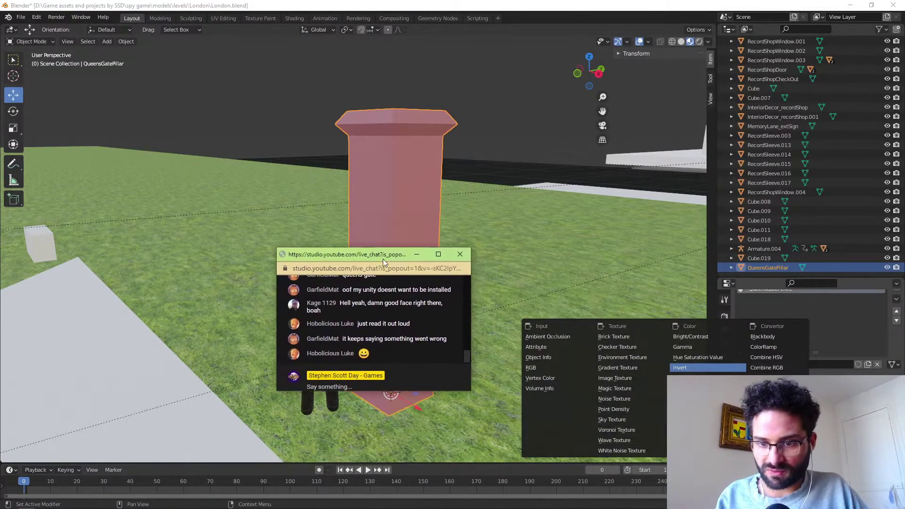
{"action": "left_click", "coordinate": [804, 462]}
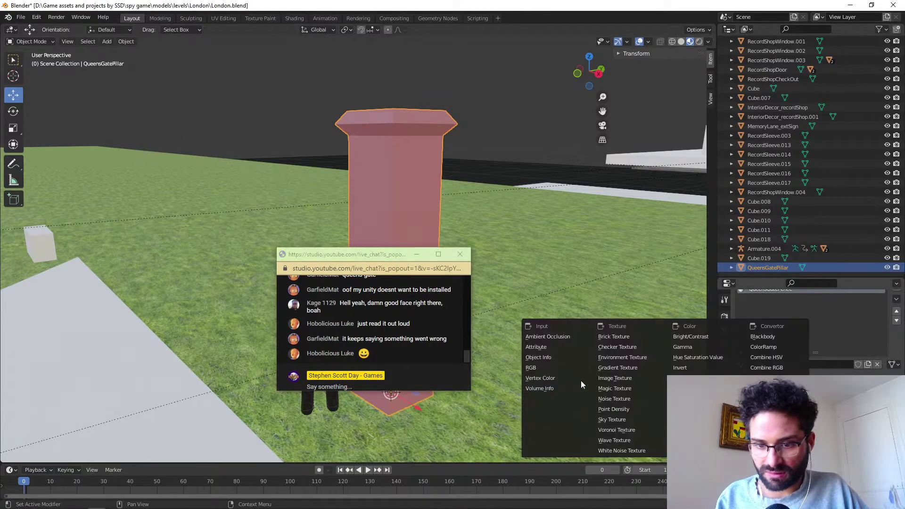
{"action": "left_click", "coordinate": [622, 380]}
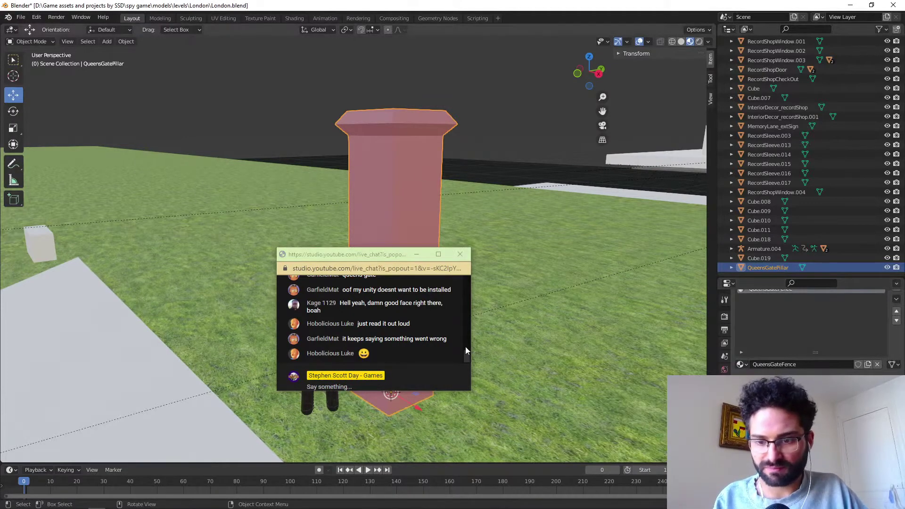
{"action": "left_click_drag", "start_coordinate": [373, 258], "coordinate": [599, 317]}
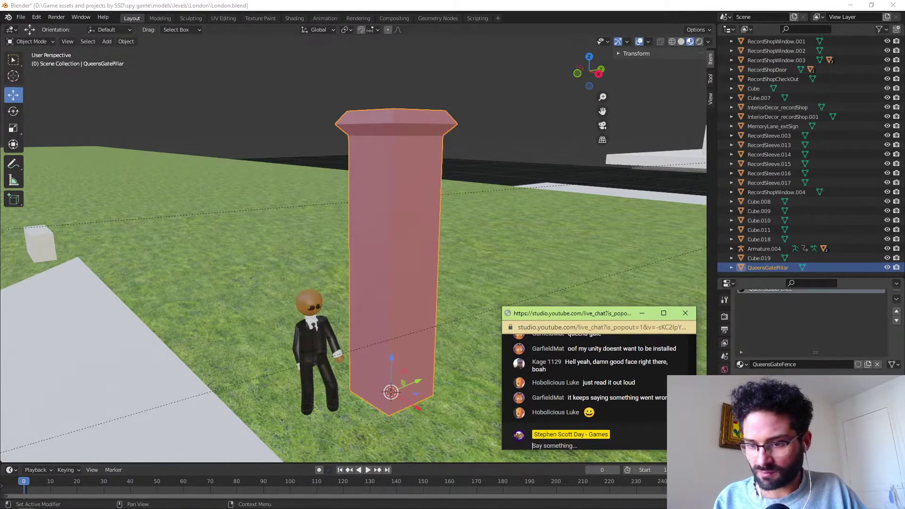
Load the "70_cut out metal black entrance gate" texture image from the London textures folder into the QueensGateFence material.
{"action": "left_click", "coordinate": [864, 471]}
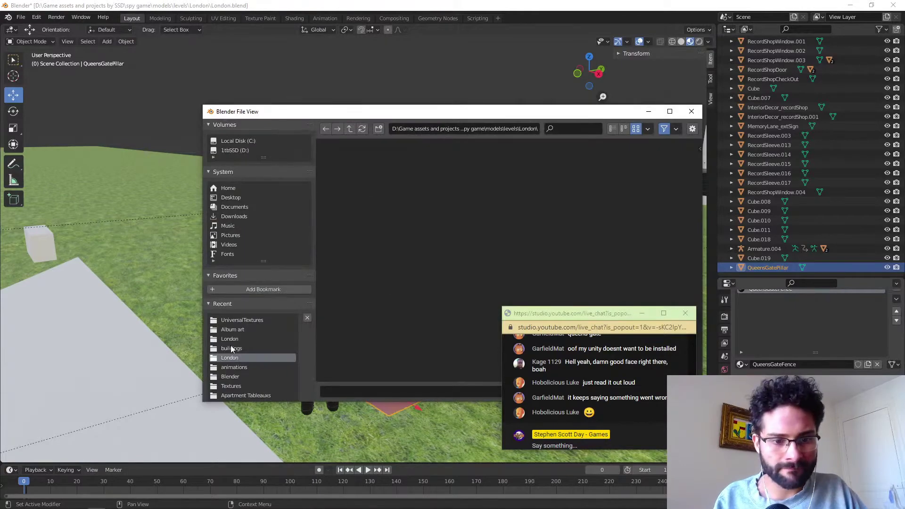
{"action": "left_click", "coordinate": [230, 339]}
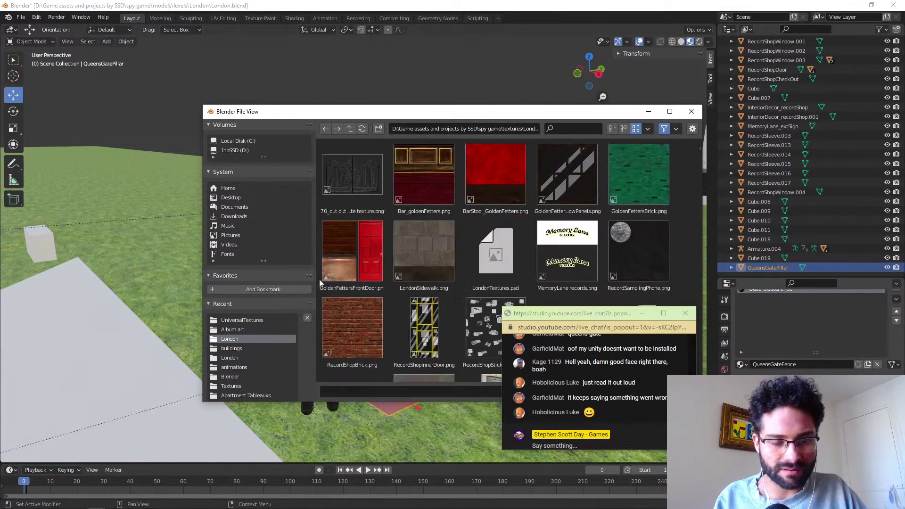
{"action": "double_click", "coordinate": [352, 182]}
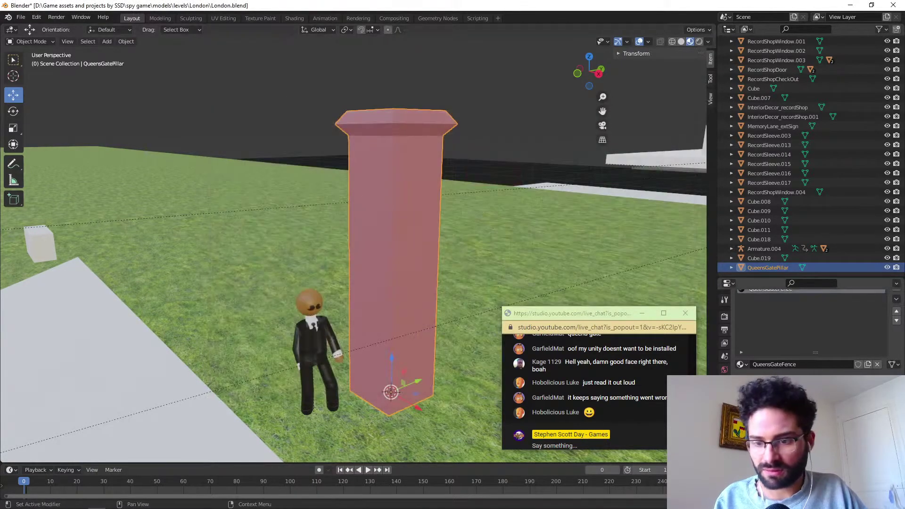
{"action": "scroll", "coordinate": [779, 311], "scroll_direction": "up", "scroll_amount": 3}
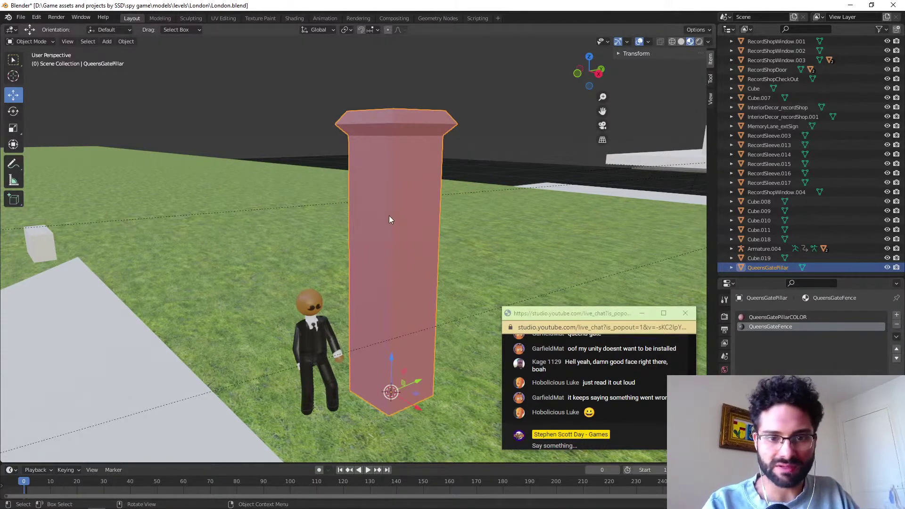
In face select mode, select the recessed panel faces around the pillar shaft and assign the QueensGateFence material to them.
{"action": "key", "text": "Tab"}
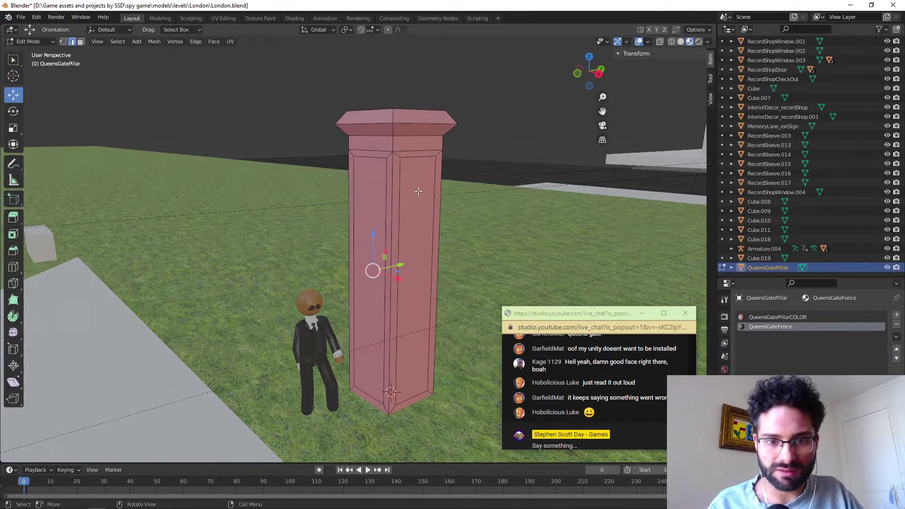
{"action": "left_click", "coordinate": [80, 41]}
{"action": "left_click", "coordinate": [389, 195]}
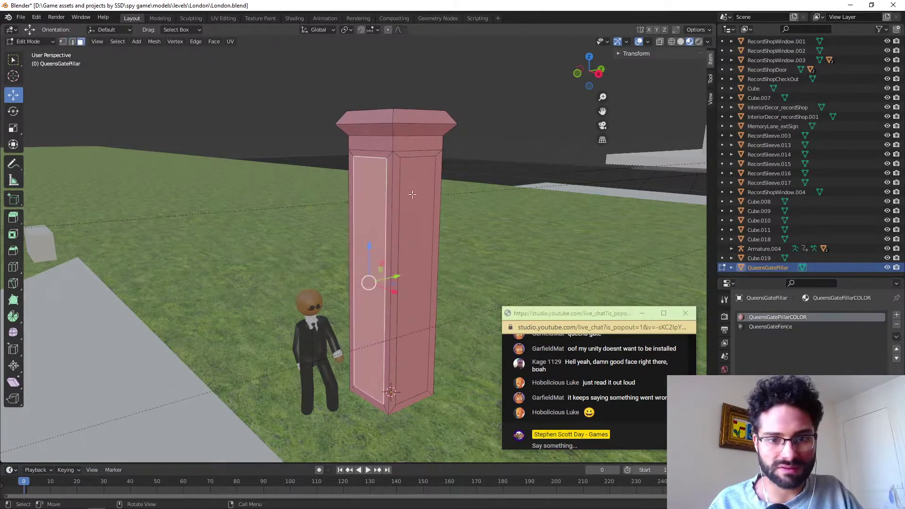
{"action": "middle_click_drag", "start_coordinate": [389, 195], "coordinate": [307, 259]}
{"action": "middle_click_drag", "start_coordinate": [317, 185], "coordinate": [264, 222]}
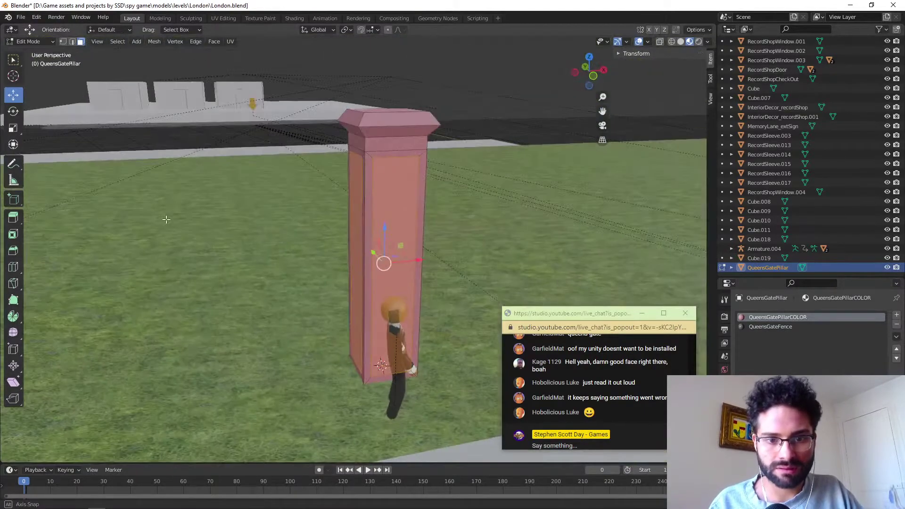
{"action": "left_click", "coordinate": [768, 329]}
{"action": "left_click", "coordinate": [747, 383]}
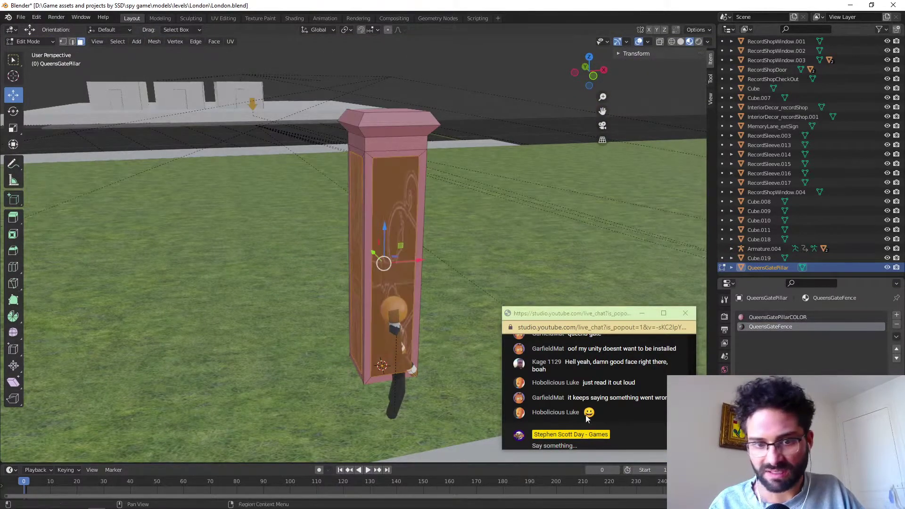
Use an Image Texture as the alpha input of the QueensGateFence material.
{"action": "middle_click_drag", "start_coordinate": [360, 226], "coordinate": [417, 229]}
{"action": "scroll", "coordinate": [794, 372], "scroll_direction": "down", "scroll_amount": 3}
{"action": "scroll", "coordinate": [811, 330], "scroll_direction": "down", "scroll_amount": 8}
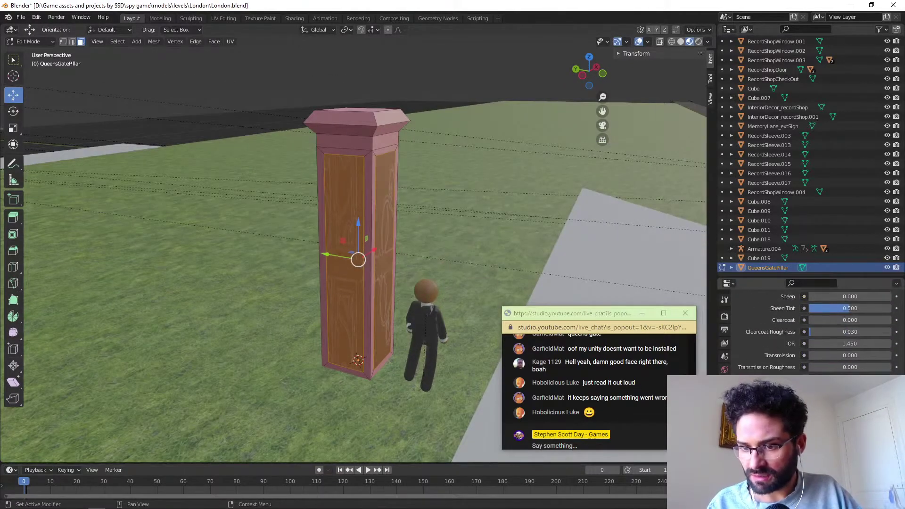
{"action": "scroll", "coordinate": [762, 351], "scroll_direction": "up", "scroll_amount": 11}
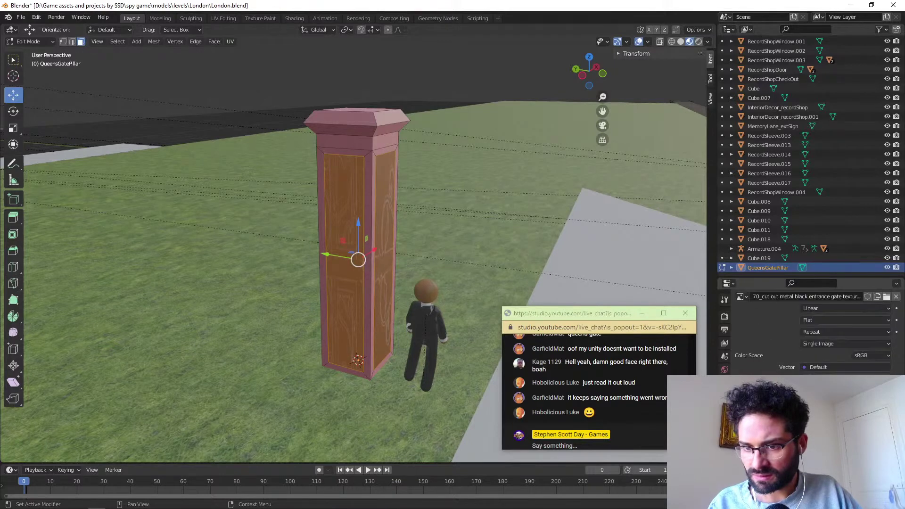
{"action": "scroll", "coordinate": [811, 330], "scroll_direction": "down", "scroll_amount": 10}
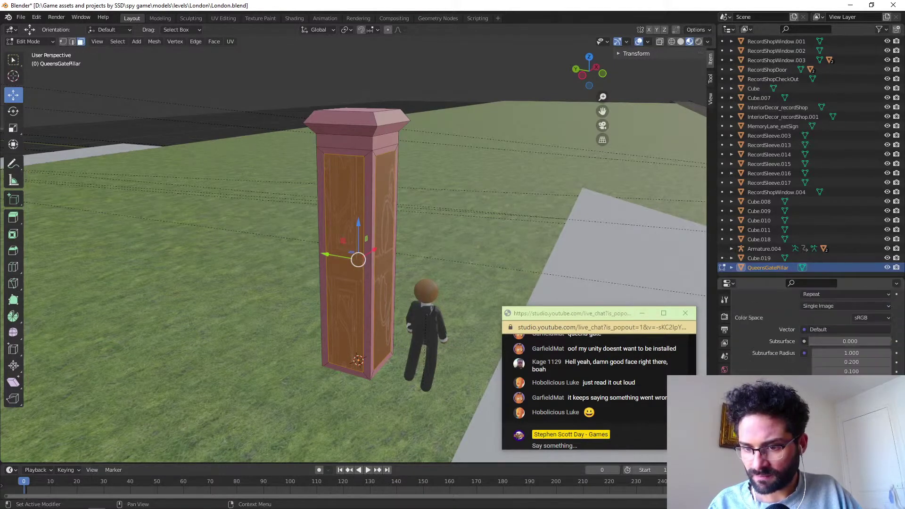
{"action": "scroll", "coordinate": [811, 330], "scroll_direction": "down", "scroll_amount": 2}
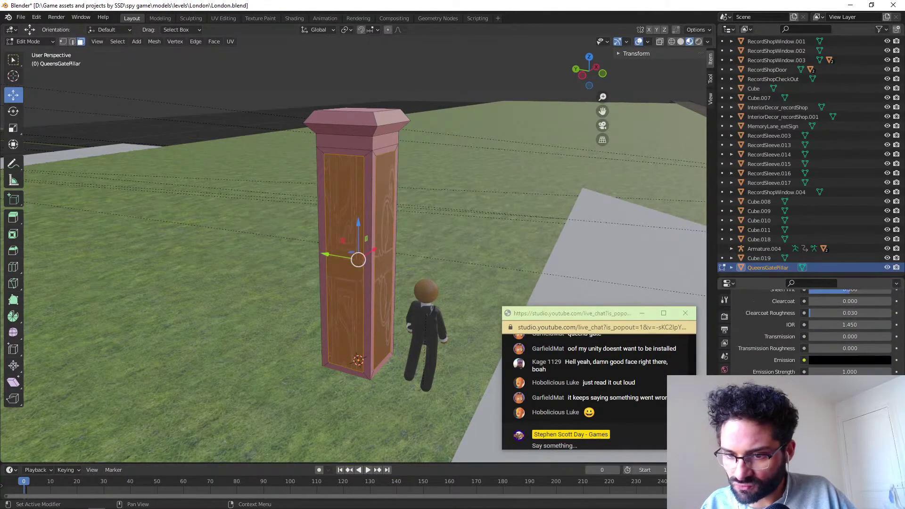
{"action": "scroll", "coordinate": [811, 330], "scroll_direction": "down", "scroll_amount": 2}
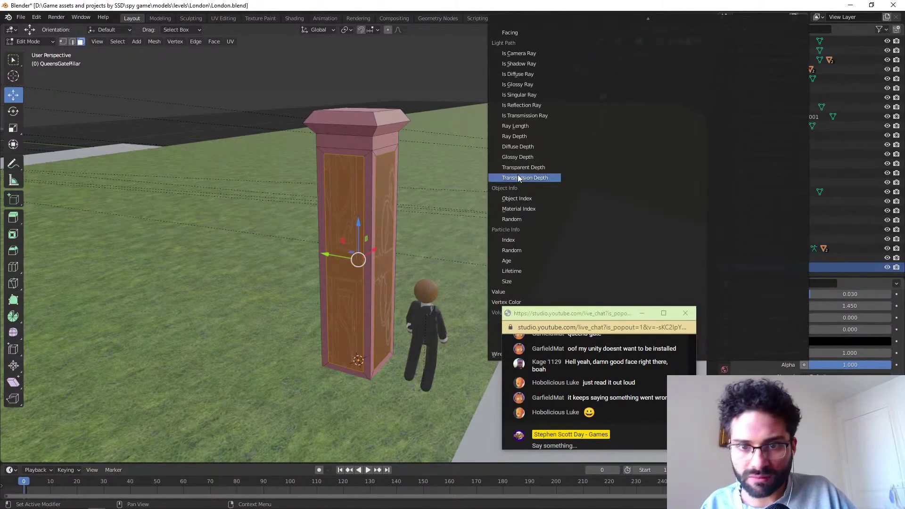
{"action": "left_click", "coordinate": [578, 66]}
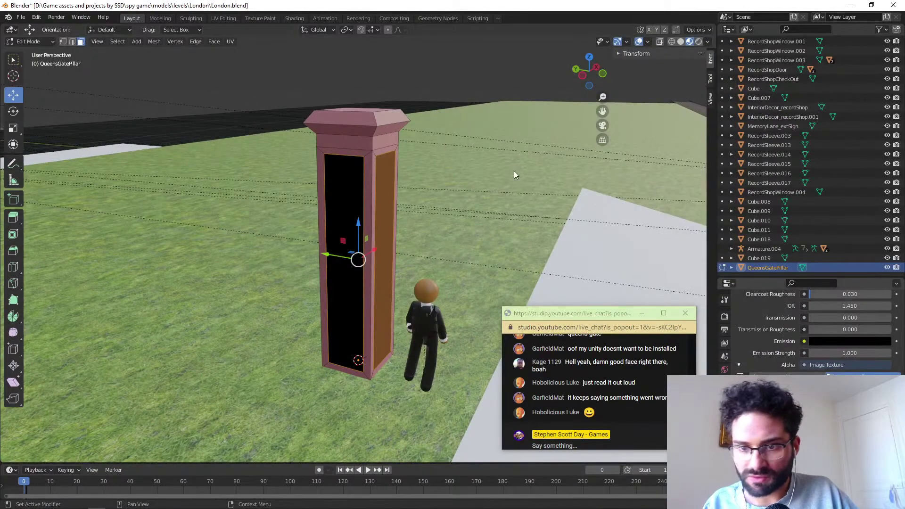
Load the "70_cut out metal black entrance gate texture" image from the London textures folder into the fence material's alpha.
{"action": "key", "text": "ctrl+o"}
{"action": "left_click", "coordinate": [228, 321]}
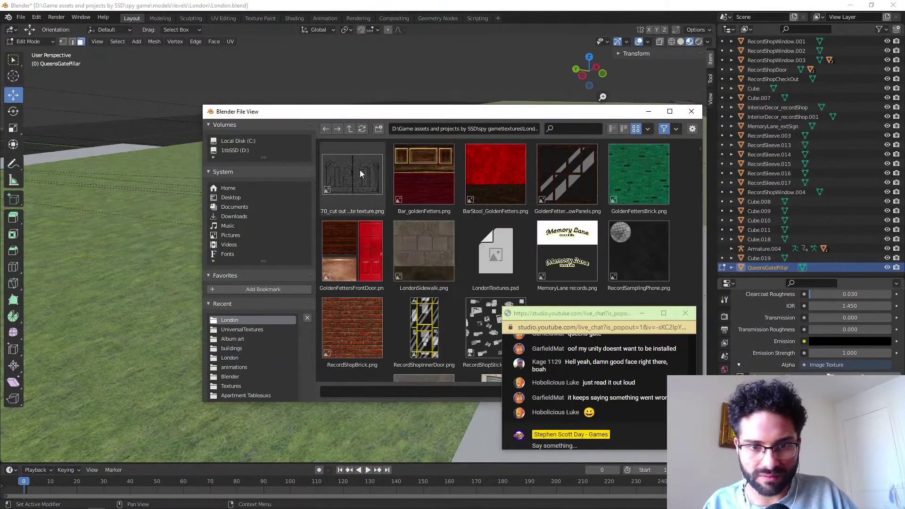
{"action": "double_click", "coordinate": [360, 171]}
{"action": "scroll", "coordinate": [806, 325], "scroll_direction": "down", "scroll_amount": 5}
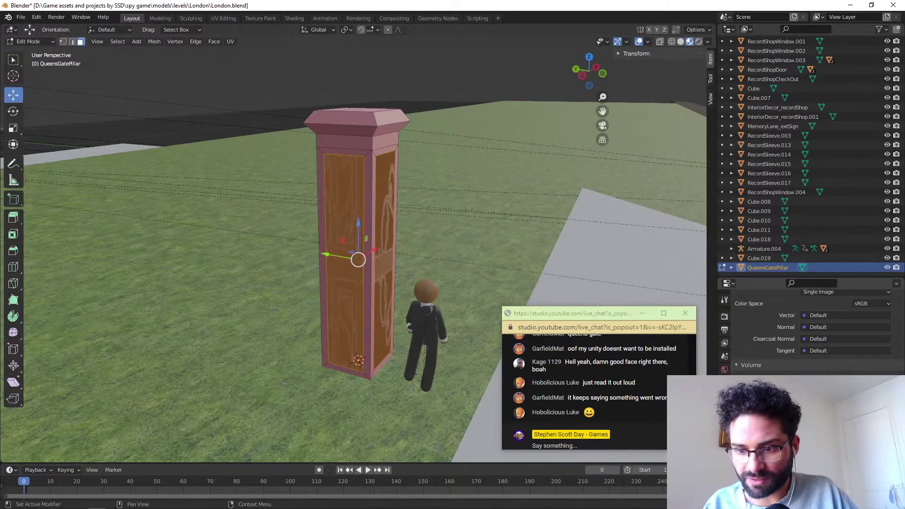
In the UV Editing workspace, unwrap the selected pillar panel faces with Smart UV Project.
{"action": "middle_click_drag", "start_coordinate": [299, 218], "coordinate": [381, 251]}
{"action": "scroll", "coordinate": [337, 224], "scroll_direction": "up", "scroll_amount": 2}
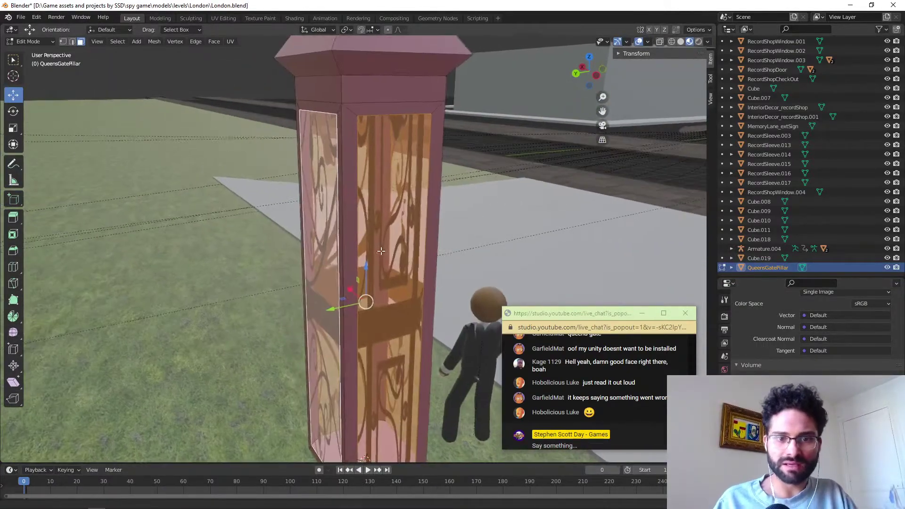
{"action": "scroll", "coordinate": [378, 249], "scroll_direction": "down", "scroll_amount": 2}
{"action": "left_click", "coordinate": [215, 20]}
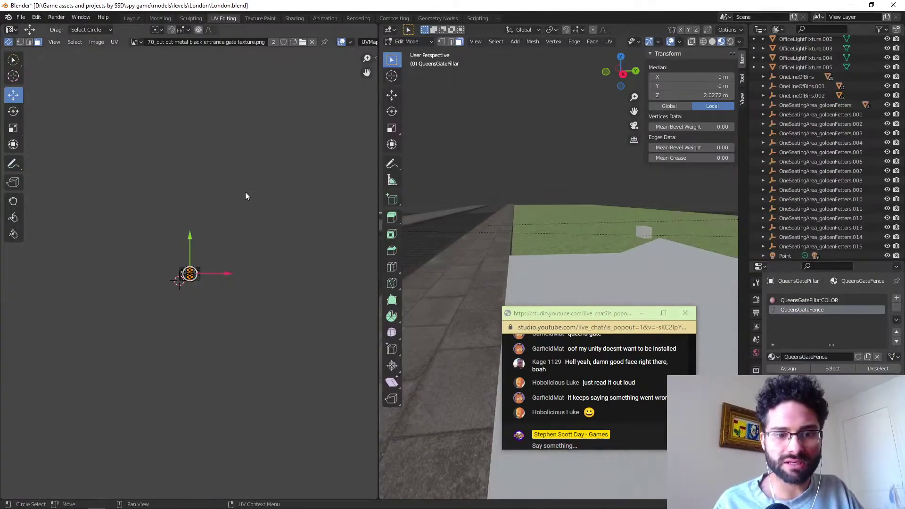
{"action": "middle_click_drag", "start_coordinate": [558, 221], "coordinate": [483, 222]}
{"action": "key", "text": "u"}
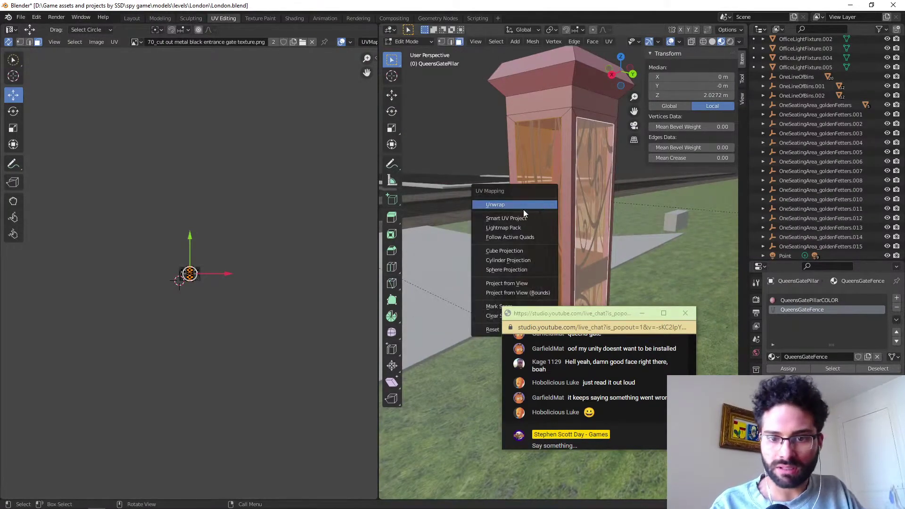
{"action": "left_click", "coordinate": [519, 213]}
{"action": "left_click", "coordinate": [514, 295]}
{"action": "scroll", "coordinate": [172, 281], "scroll_direction": "up", "scroll_amount": 10}
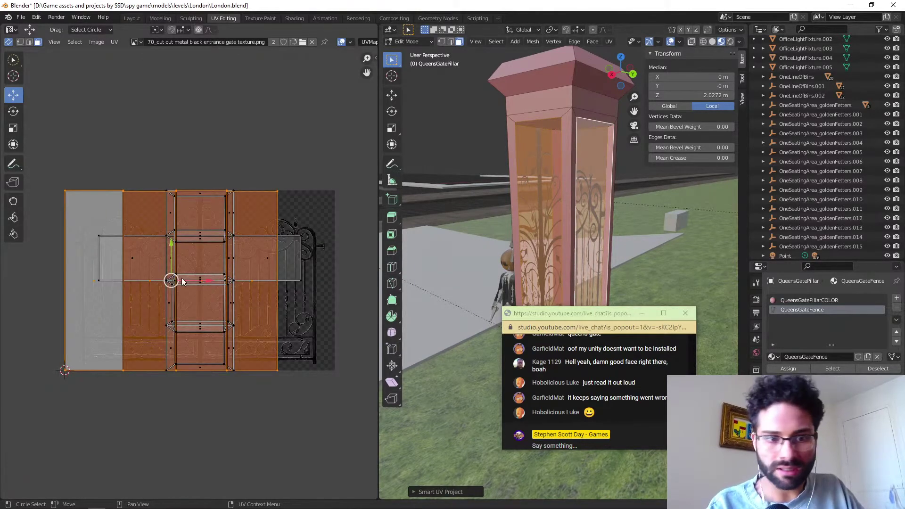
Scale the panel UV islands to about 0.53 over the ironwork image and check the pattern on the pillar.
{"action": "key", "text": "s"}
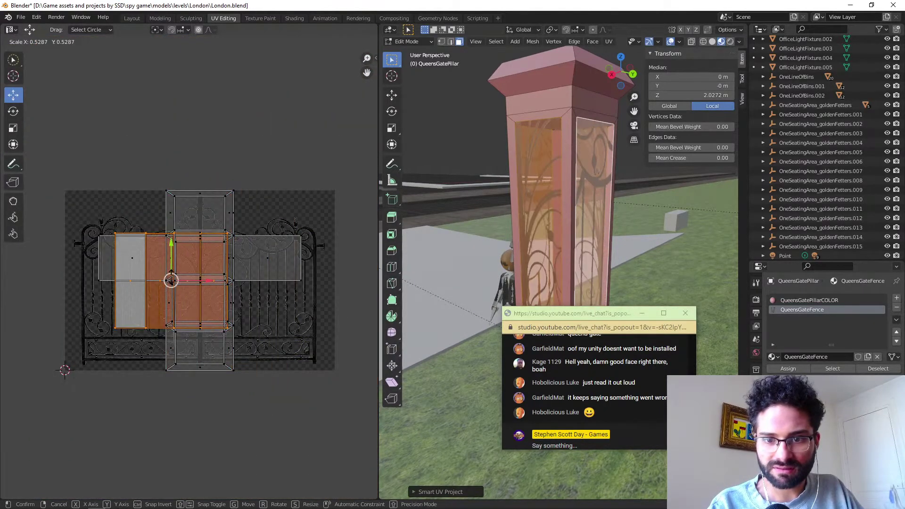
{"action": "left_click", "coordinate": [173, 274]}
{"action": "middle_click_drag", "start_coordinate": [492, 232], "coordinate": [562, 218]}
{"action": "scroll", "coordinate": [597, 232], "scroll_direction": "down", "scroll_amount": 5}
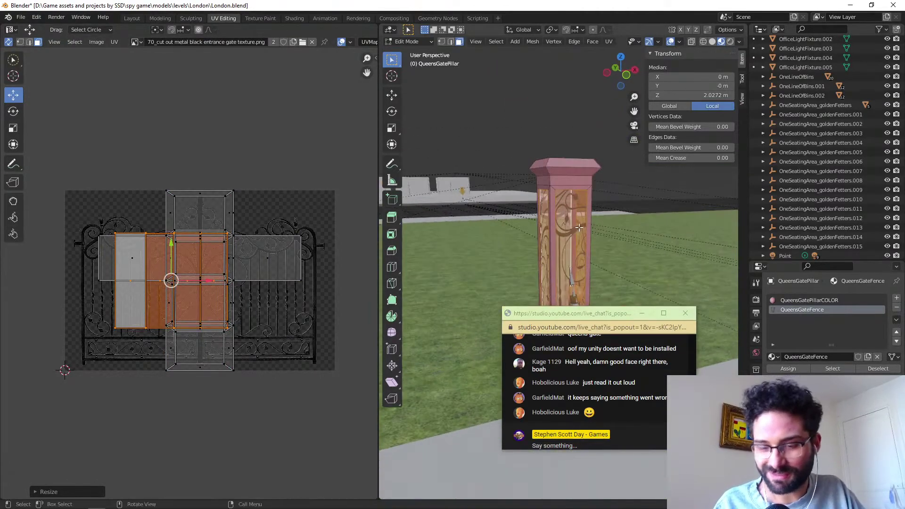
{"action": "middle_click_drag", "start_coordinate": [547, 259], "coordinate": [453, 193], "text": "shift"}
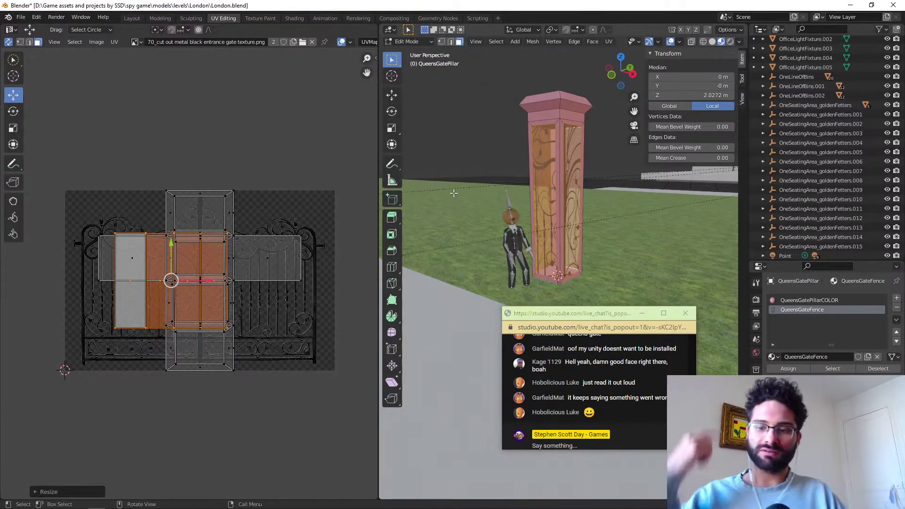
Open the base color of the QueensGatePillarCOLOR material, launch Photoshop and return to Blender.
{"action": "left_click", "coordinate": [784, 301]}
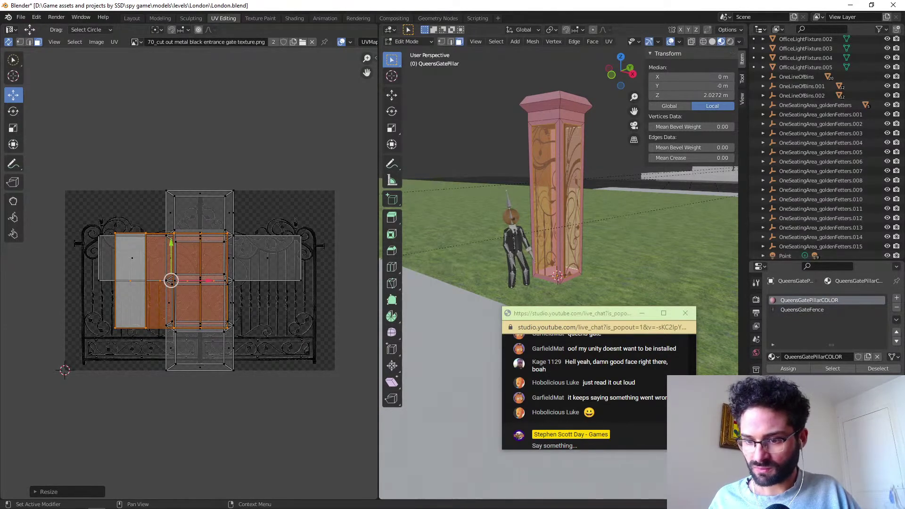
{"action": "left_click", "coordinate": [847, 457]}
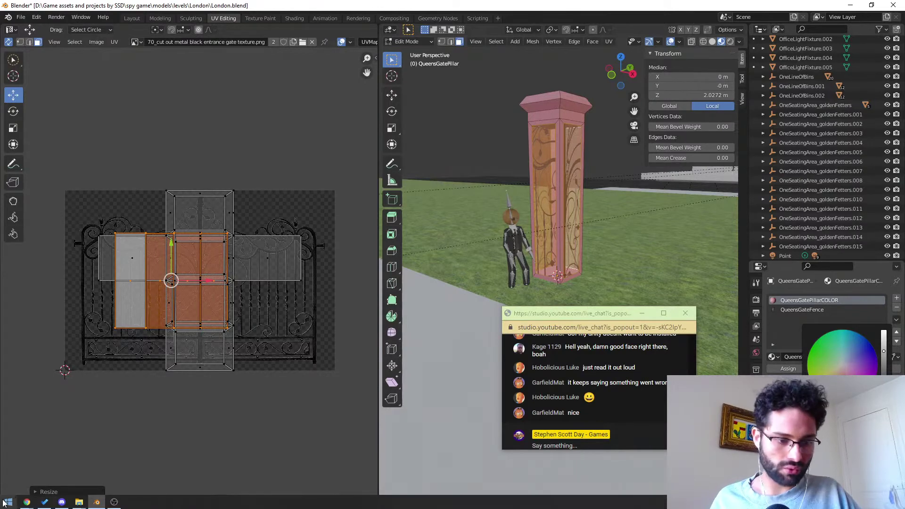
{"action": "left_click", "coordinate": [8, 502]}
{"action": "left_click", "coordinate": [396, 319]}
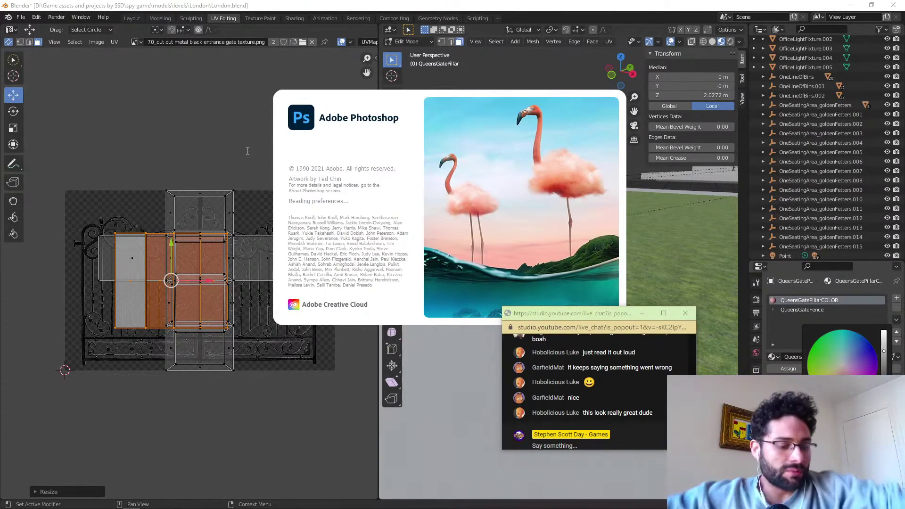
{"action": "key", "text": "alt+Tab"}
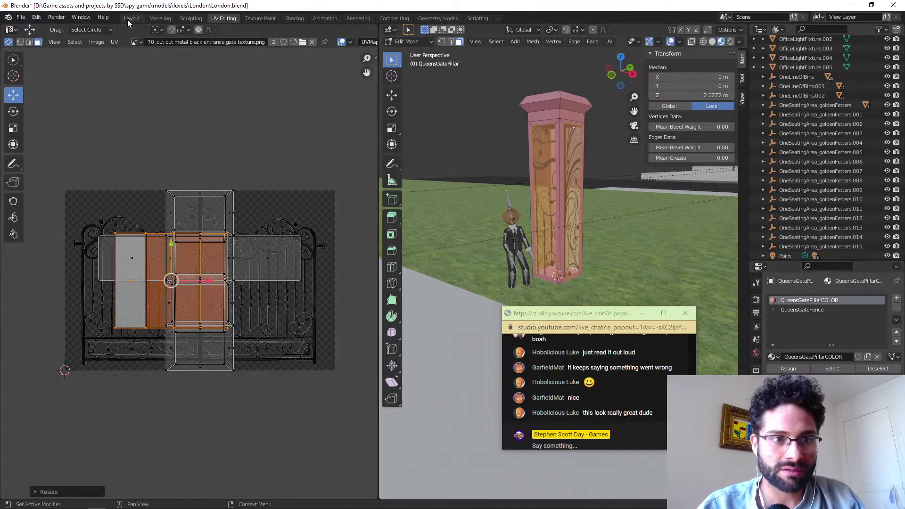
Return to object mode in the Layout workspace, deselect the pillar and examine its ironwork panels from several sides.
{"action": "left_click", "coordinate": [134, 19]}
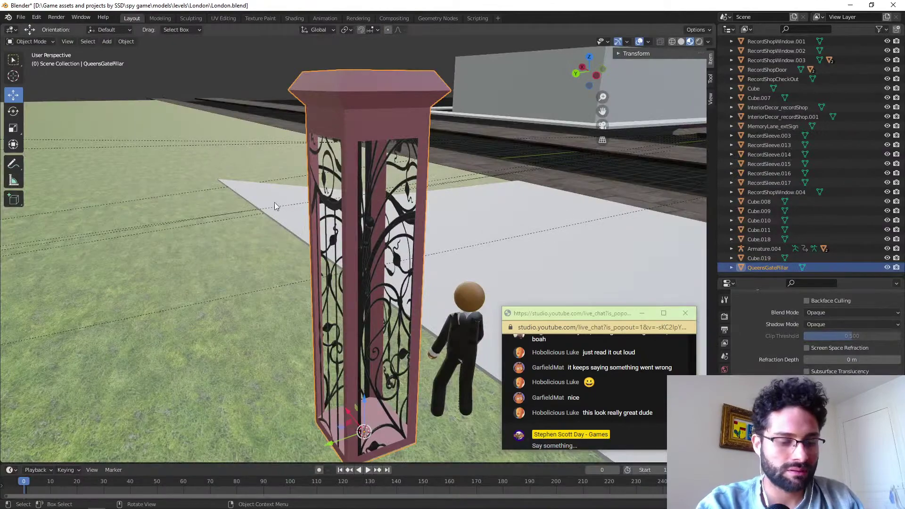
{"action": "key", "text": "alt+a"}
{"action": "middle_click_drag", "start_coordinate": [316, 243], "coordinate": [155, 231]}
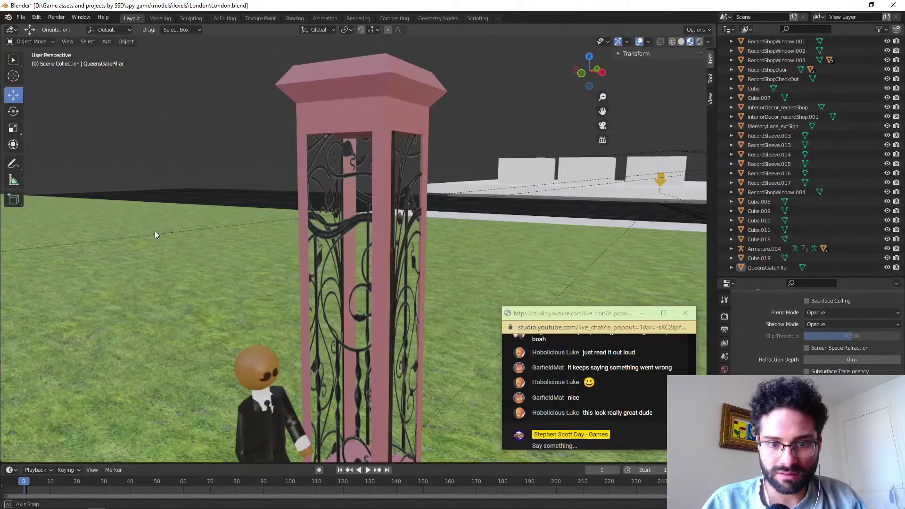
{"action": "middle_click_drag", "start_coordinate": [322, 234], "coordinate": [485, 221]}
Switch to Photoshop, open the "70_cut out metal black entrance gate texture" file from the London folder and move the chat window aside.
{"action": "mouse_move", "coordinate": [108, 503]}
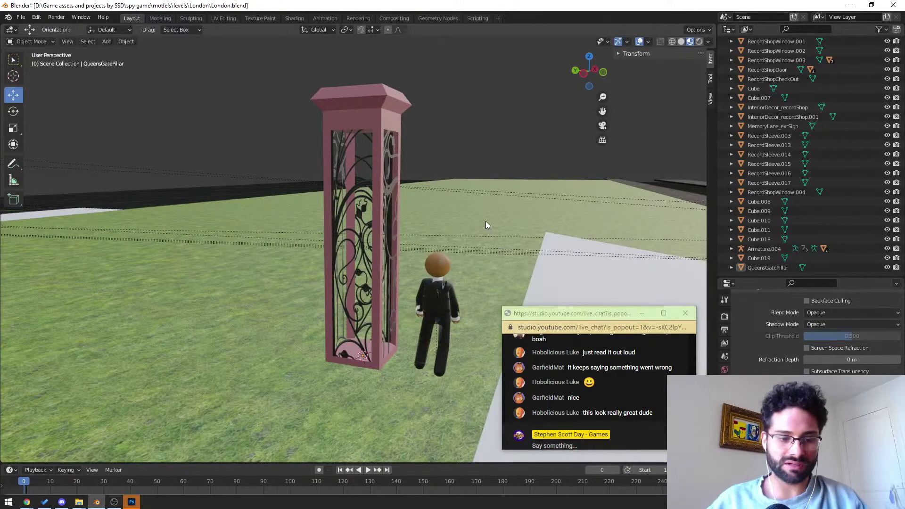
{"action": "left_click", "coordinate": [131, 502]}
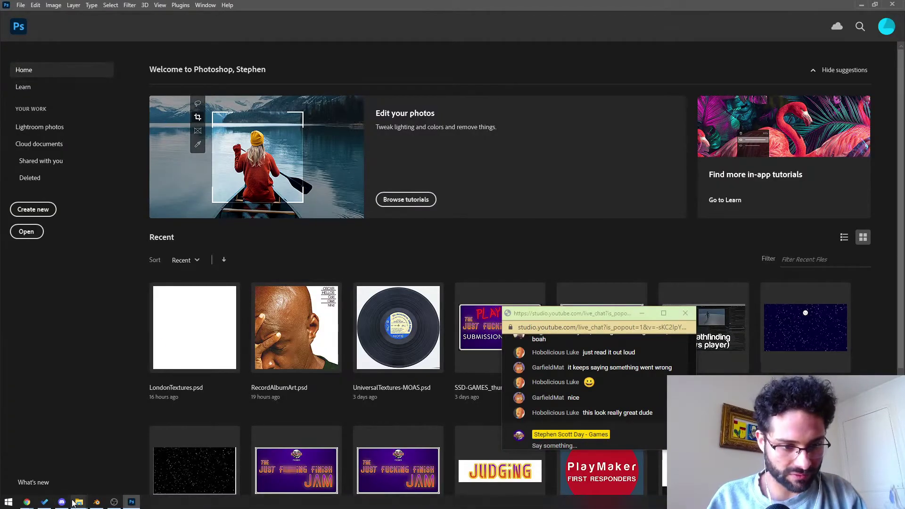
{"action": "mouse_move", "coordinate": [78, 502]}
{"action": "left_click", "coordinate": [105, 467]}
{"action": "scroll", "coordinate": [345, 280], "scroll_direction": "down", "scroll_amount": 2}
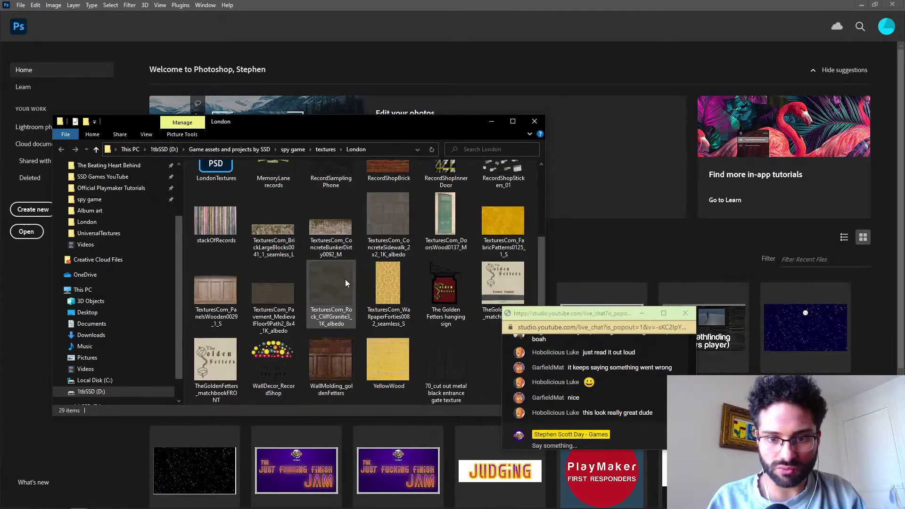
{"action": "left_click_drag", "start_coordinate": [446, 366], "coordinate": [635, 32]}
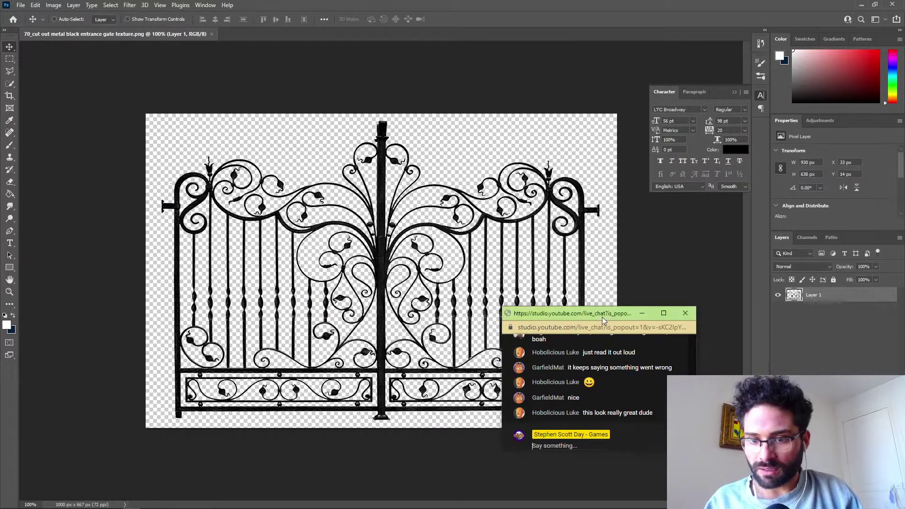
{"action": "left_click_drag", "start_coordinate": [606, 313], "coordinate": [641, 349]}
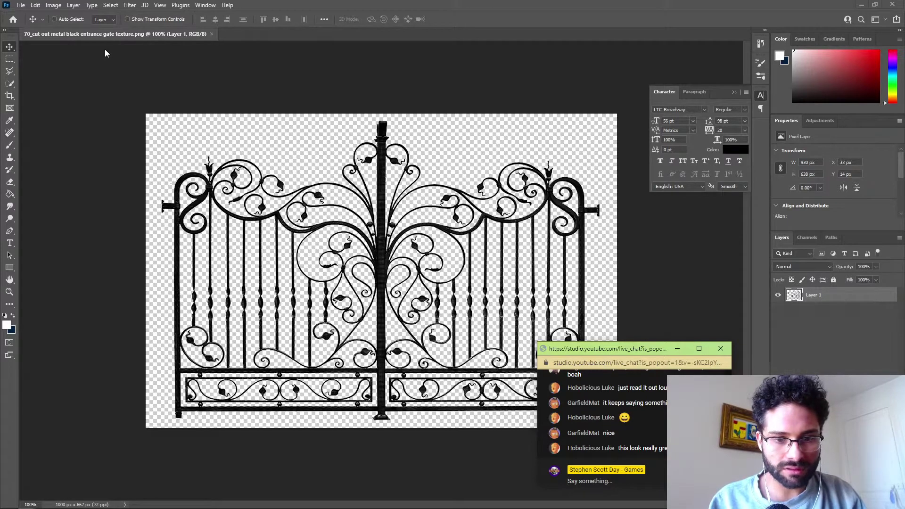
{"action": "left_click", "coordinate": [55, 5]}
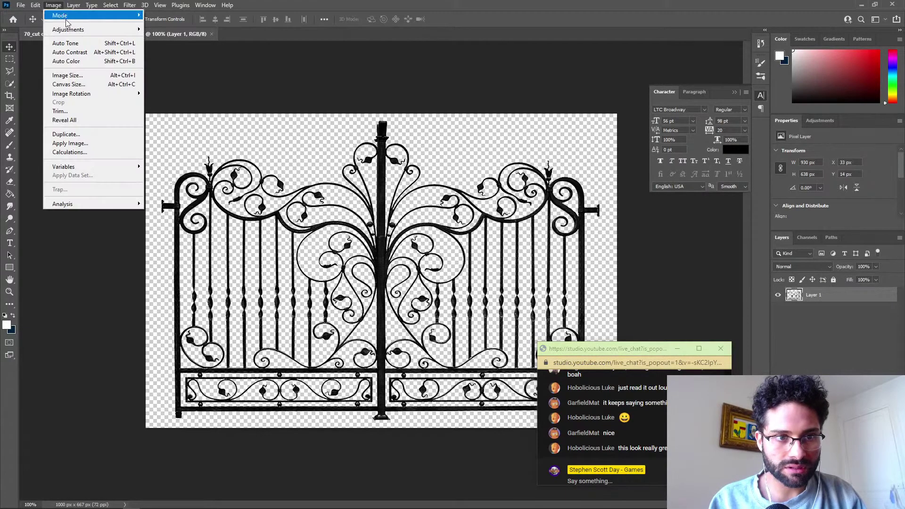
{"action": "mouse_move", "coordinate": [67, 32]}
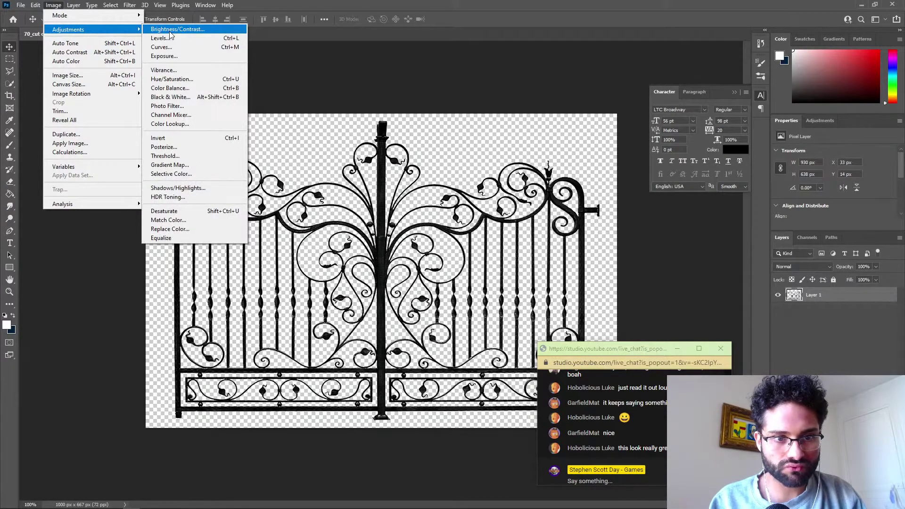
{"action": "key", "text": "Escape"}
{"action": "key", "text": "Escape"}
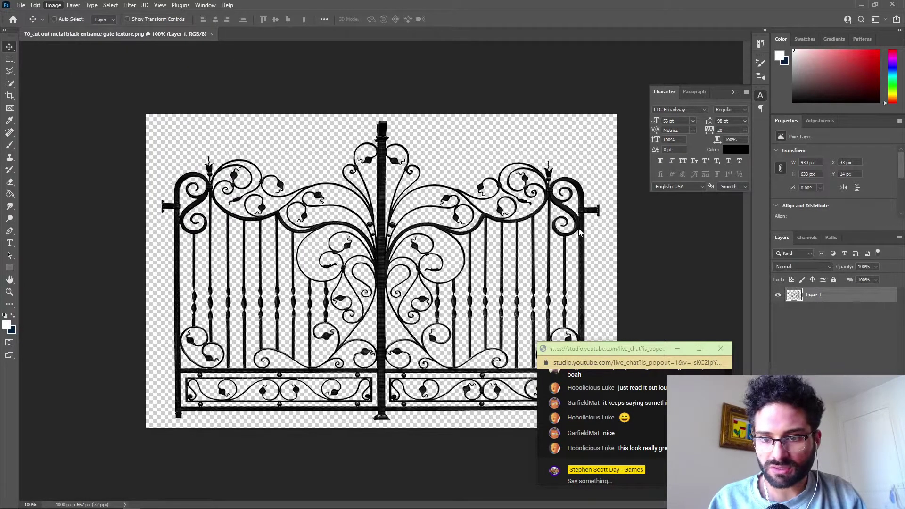
{"action": "key", "text": "ctrl+u"}
{"action": "left_click", "coordinate": [204, 171]}
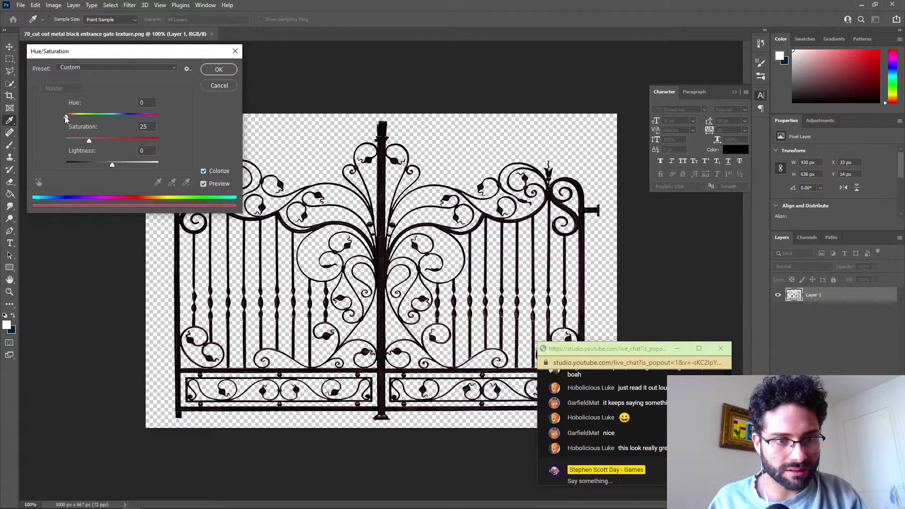
{"action": "left_click_drag", "start_coordinate": [73, 121], "coordinate": [49, 116]}
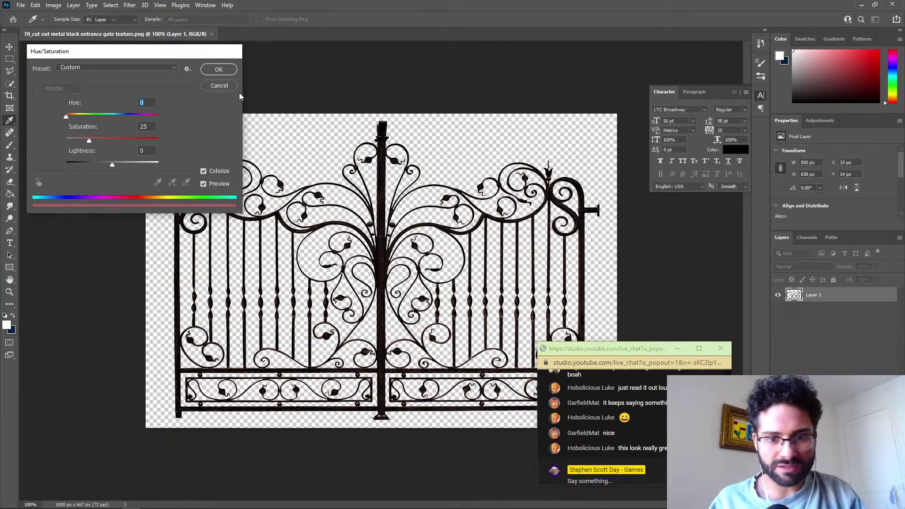
{"action": "left_click", "coordinate": [217, 85]}
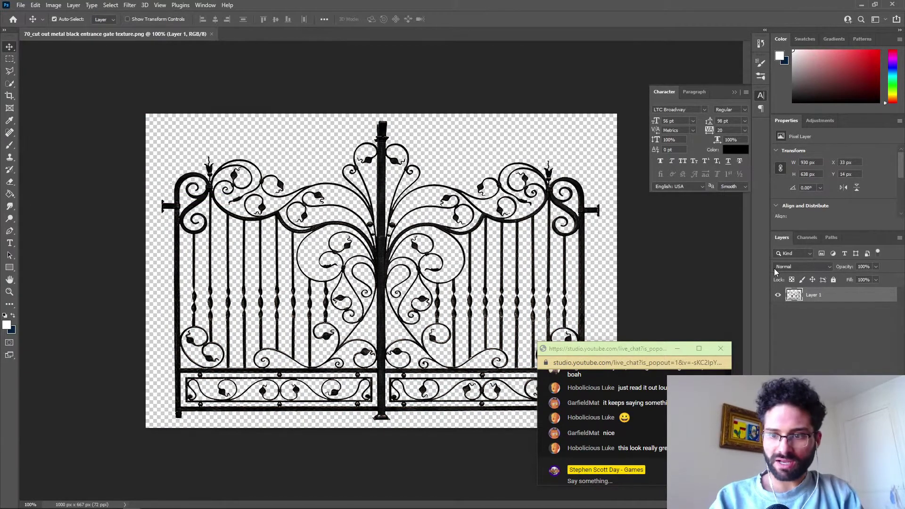
Add a new layer above the gate artwork and set the foreground color to B16A6C.
{"action": "key", "text": "ctrl+shift+n"}
{"action": "key", "text": "Return"}
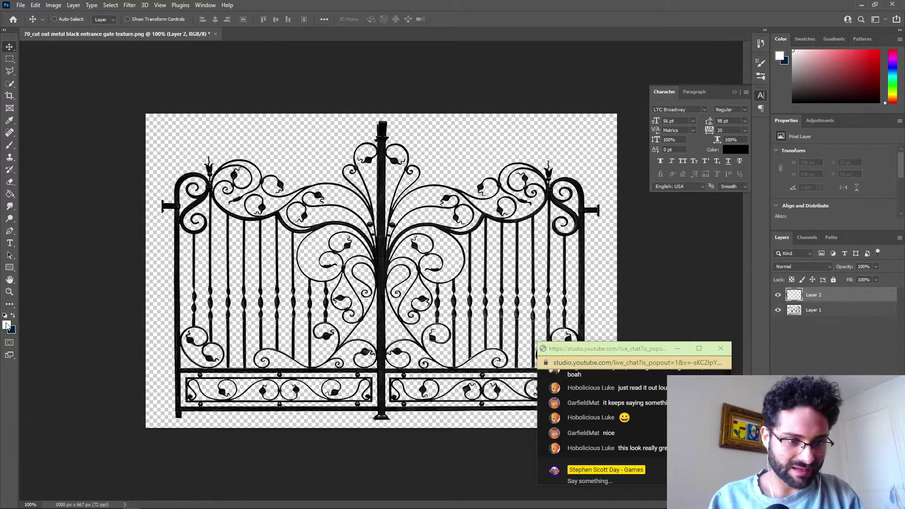
{"action": "left_click", "coordinate": [6, 324]}
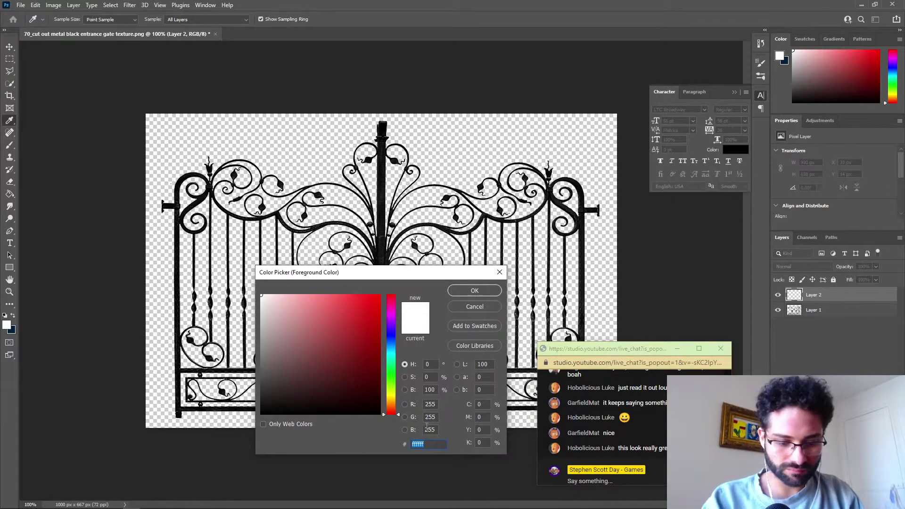
{"action": "type", "text": "B16A6C"}
{"action": "key", "text": "Return"}
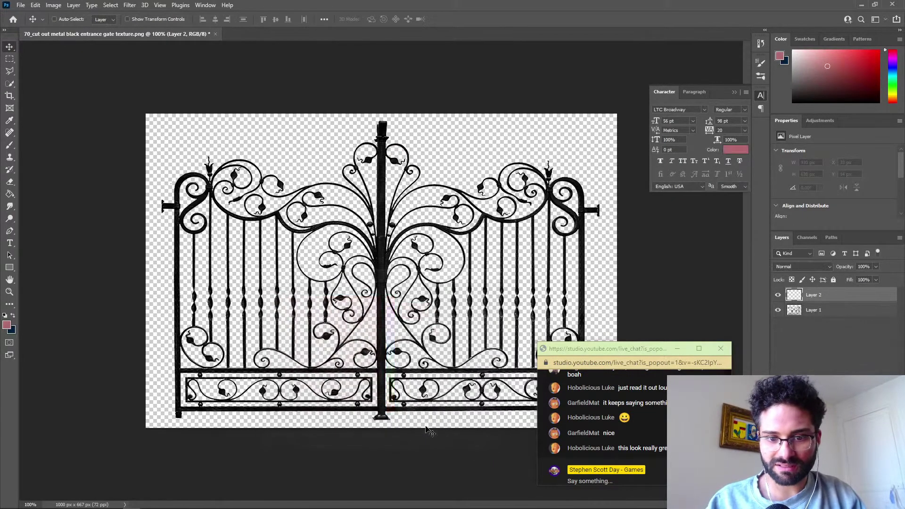
Fill Layer 2 with the muted red foreground color and set its blend mode to Color.
{"action": "key", "text": "g"}
{"action": "left_click", "coordinate": [283, 159]}
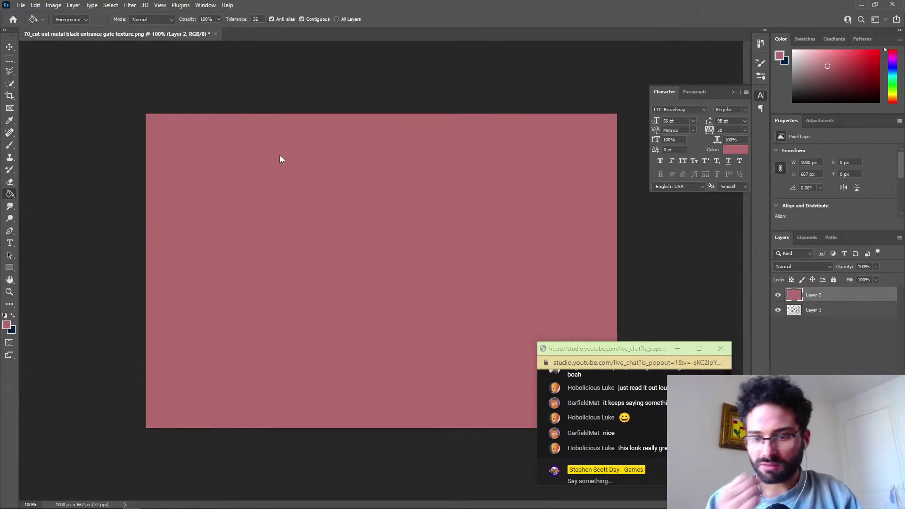
{"action": "left_click", "coordinate": [793, 267]}
{"action": "left_click", "coordinate": [793, 268]}
{"action": "scroll", "coordinate": [794, 267], "scroll_direction": "down", "scroll_amount": 1}
{"action": "left_click", "coordinate": [794, 268]}
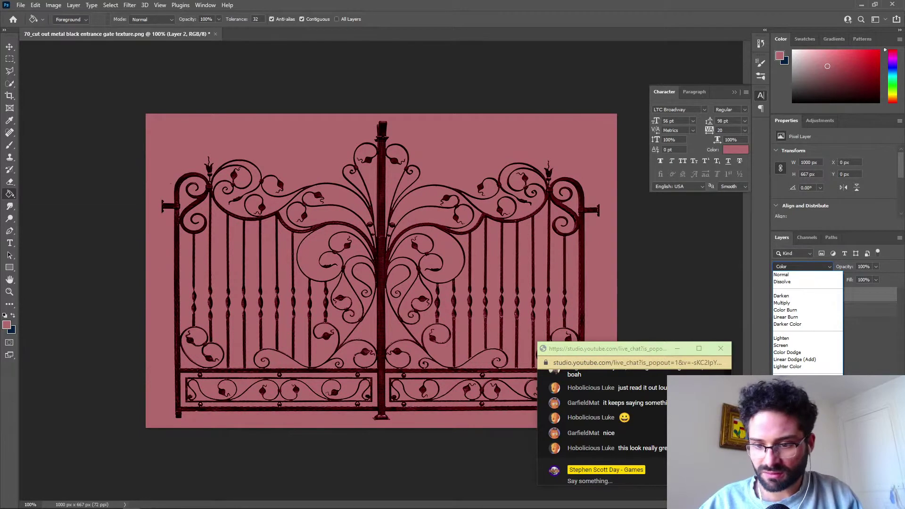
{"action": "left_click", "coordinate": [782, 487]}
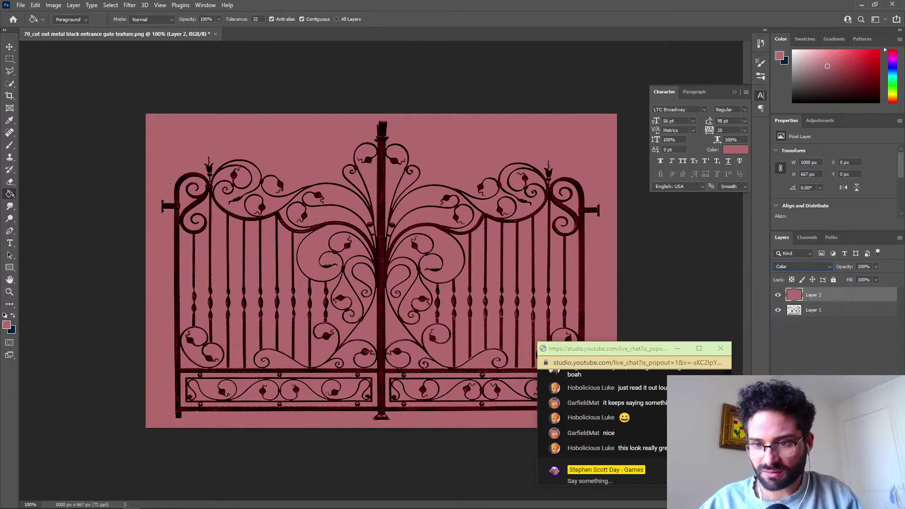
Open the Levels adjustment for Layer 1 and check the Queen's Gate reference photo in the browser before returning to Photoshop.
{"action": "left_click", "coordinate": [835, 314]}
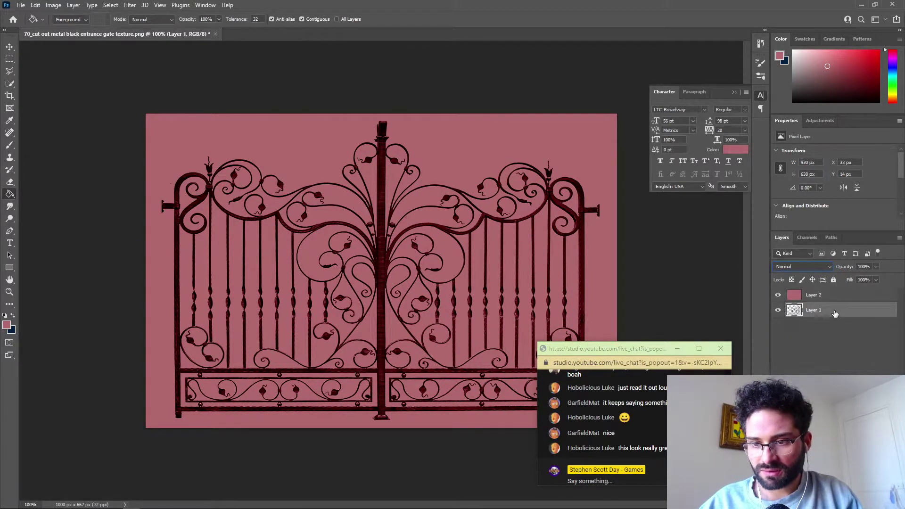
{"action": "left_click", "coordinate": [53, 5]}
{"action": "mouse_move", "coordinate": [100, 32]}
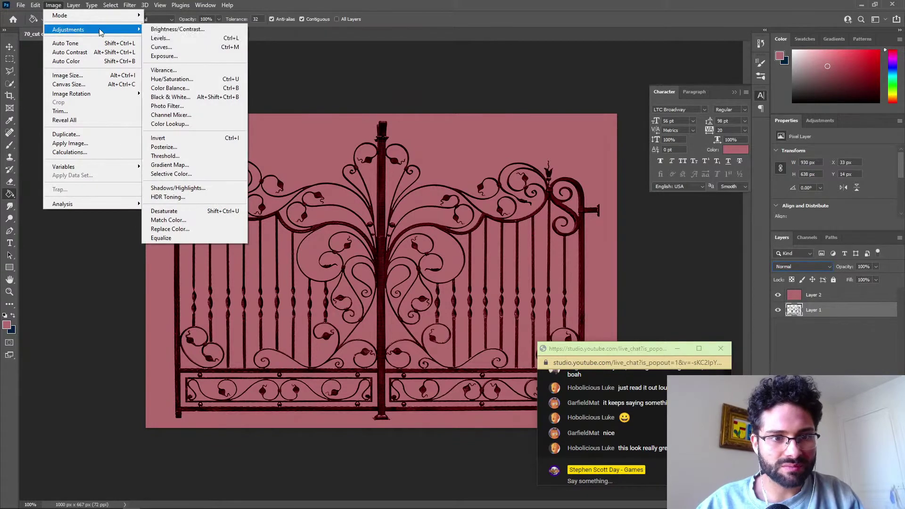
{"action": "left_click", "coordinate": [196, 37]}
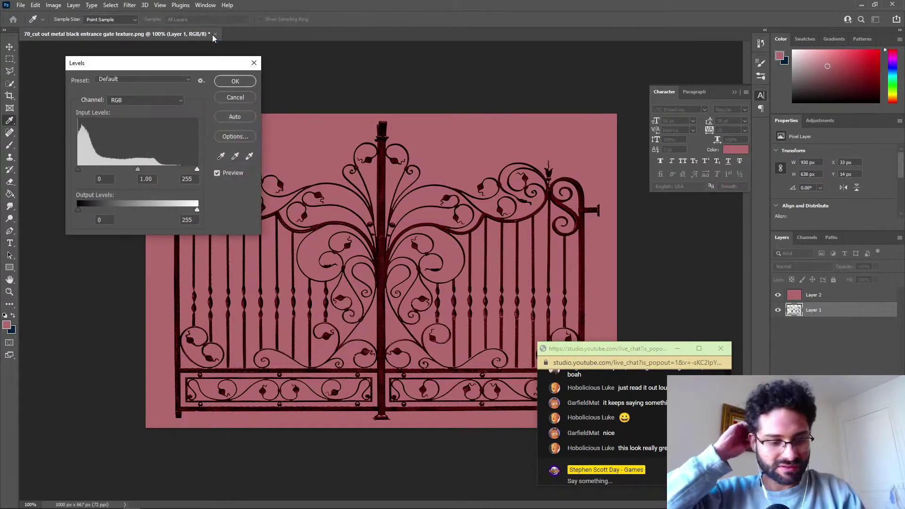
{"action": "key", "text": "alt+Tab"}
{"action": "key", "text": "alt+Tab"}
{"action": "key", "text": "alt+Tab"}
{"action": "key", "text": "alt+Tab"}
{"action": "key", "text": "alt+Tab"}
{"action": "key", "text": "alt+shift+Tab"}
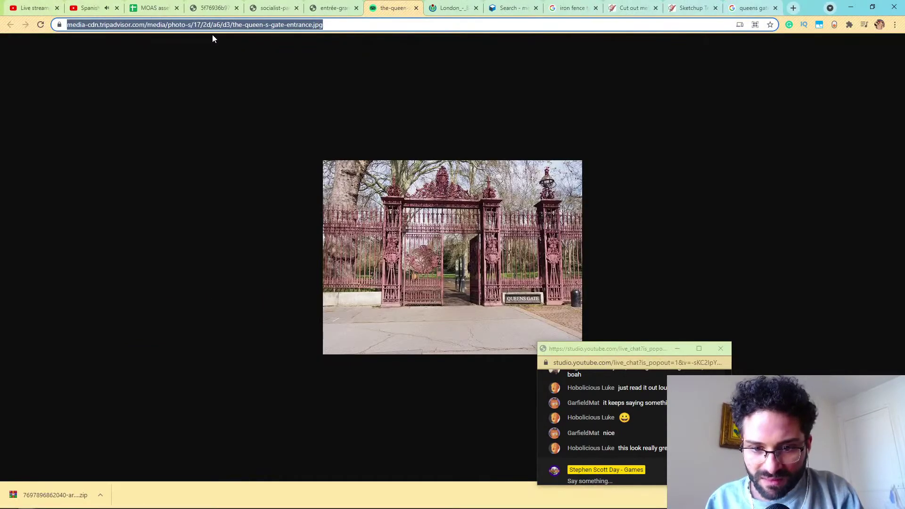
{"action": "key", "text": "alt+Tab"}
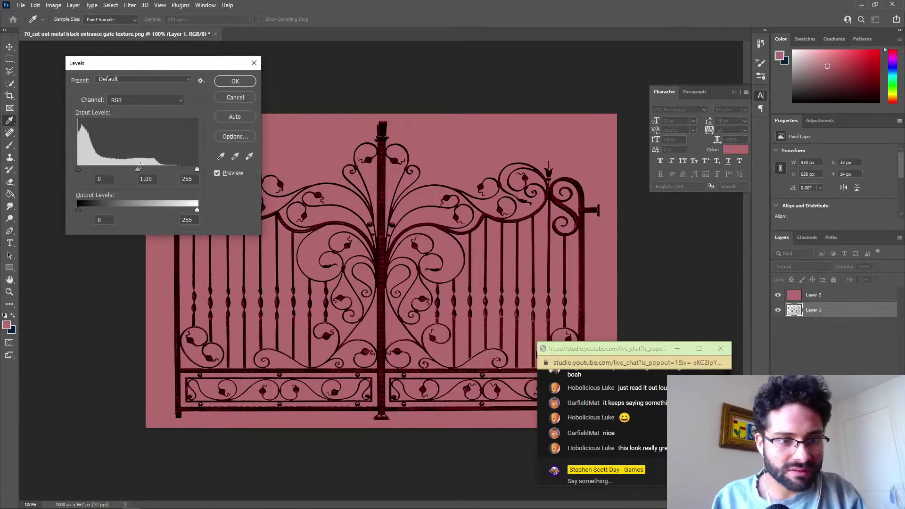
Lighten the gate ironwork on Layer 1 by setting the Levels midtones to 1.7 and raising the output black level.
{"action": "left_click_drag", "start_coordinate": [140, 166], "coordinate": [116, 178]}
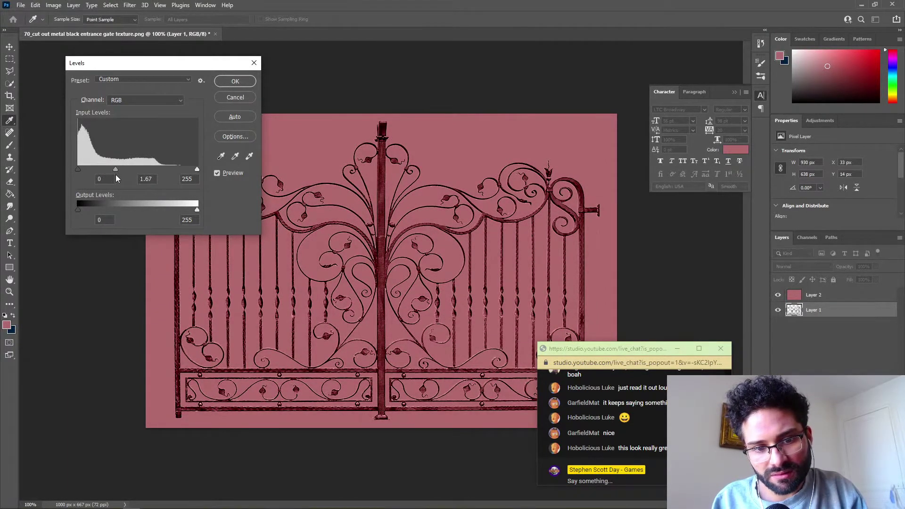
{"action": "left_click_drag", "start_coordinate": [78, 210], "coordinate": [100, 216]}
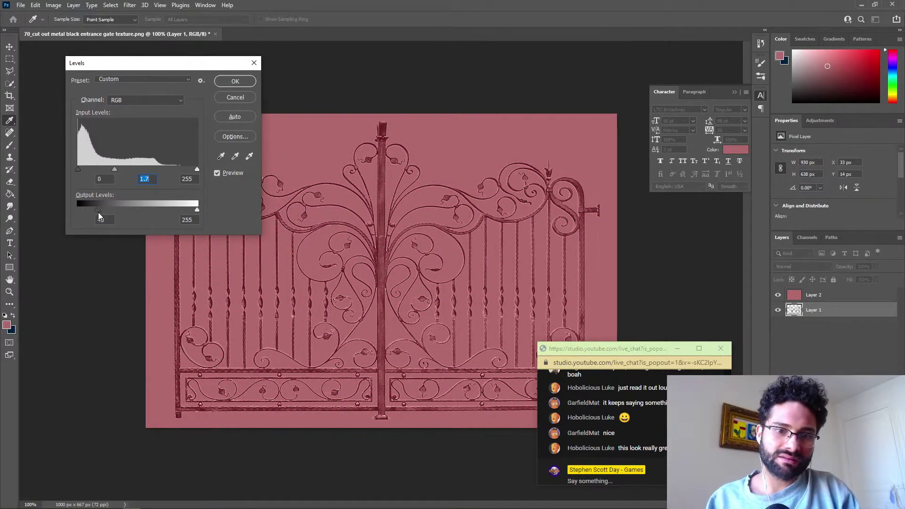
{"action": "left_click", "coordinate": [235, 81]}
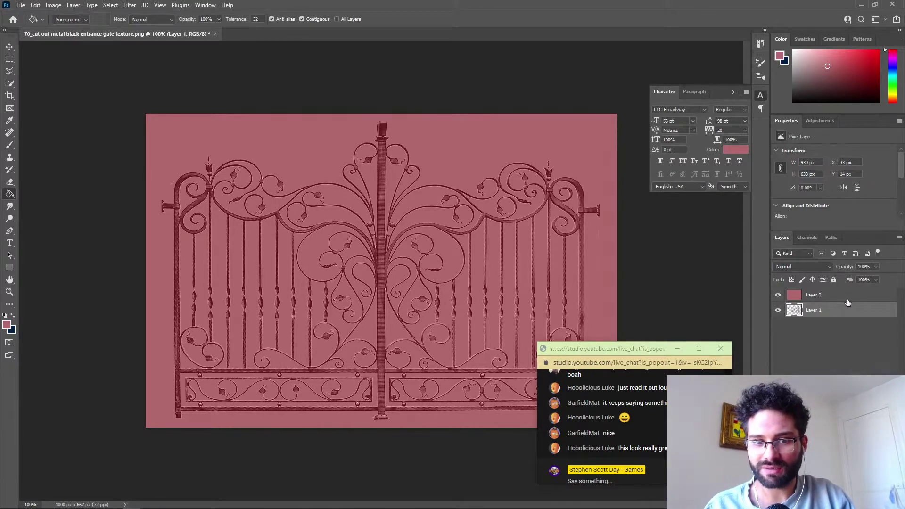
Hide Layer 2 and give Layer 1 a Color Overlay of B16A6C with the Color blend mode.
{"action": "left_click", "coordinate": [815, 298]}
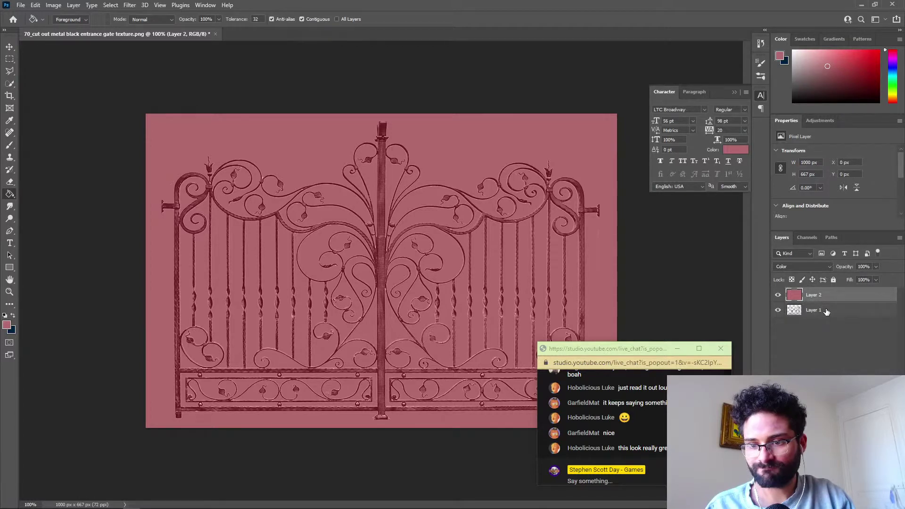
{"action": "left_click", "coordinate": [778, 296]}
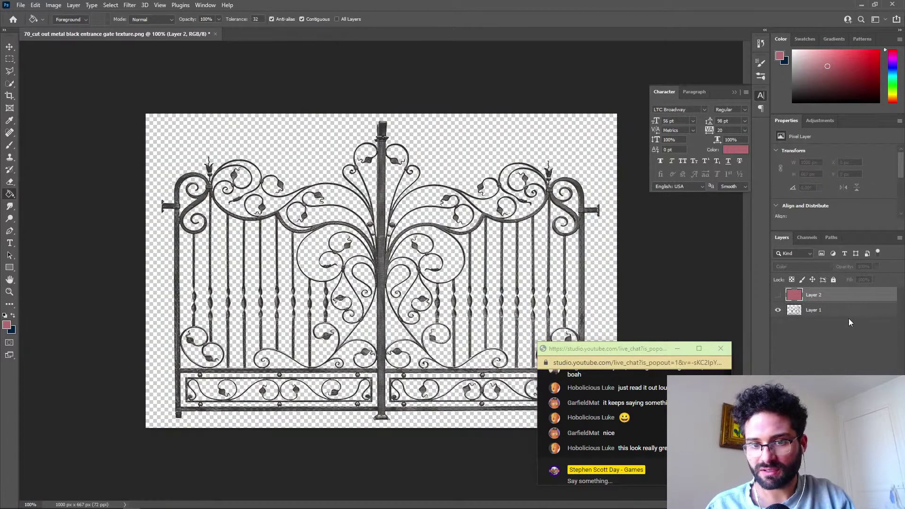
{"action": "left_click", "coordinate": [843, 315]}
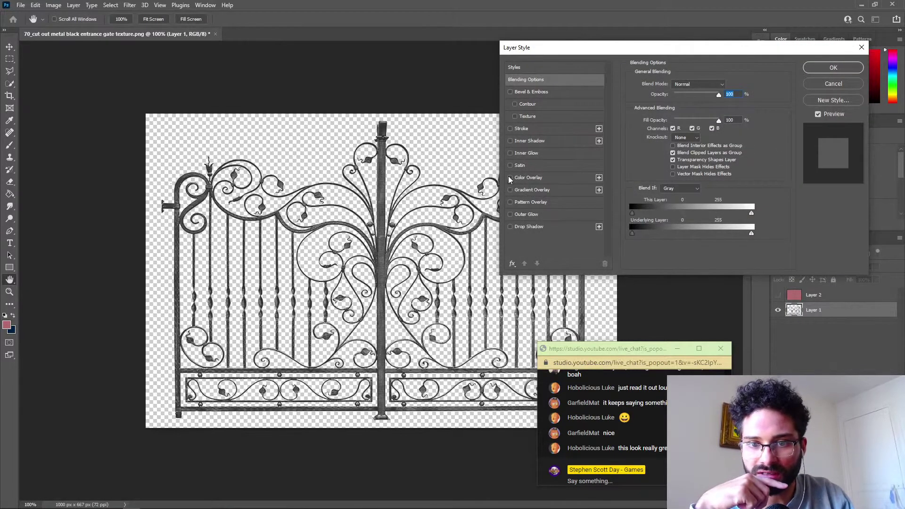
{"action": "left_click", "coordinate": [510, 179]}
{"action": "left_click", "coordinate": [727, 84]}
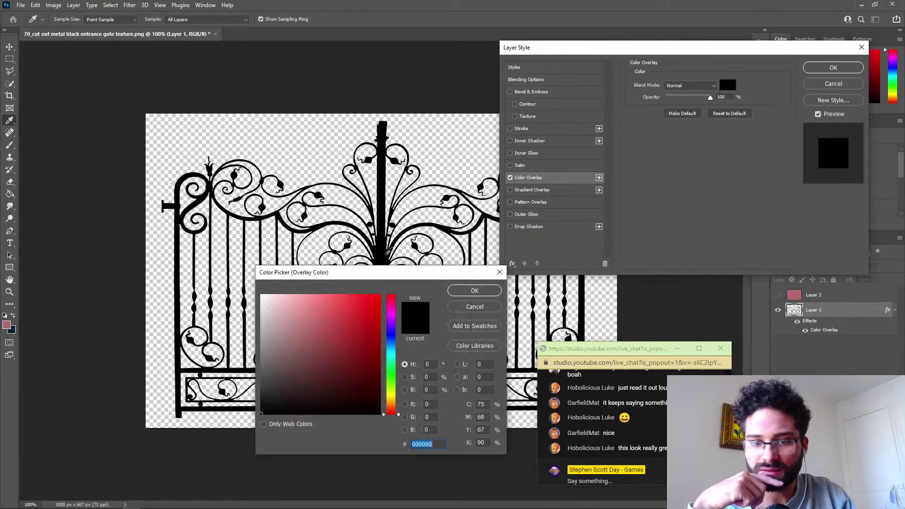
{"action": "type", "text": "B16A6C"}
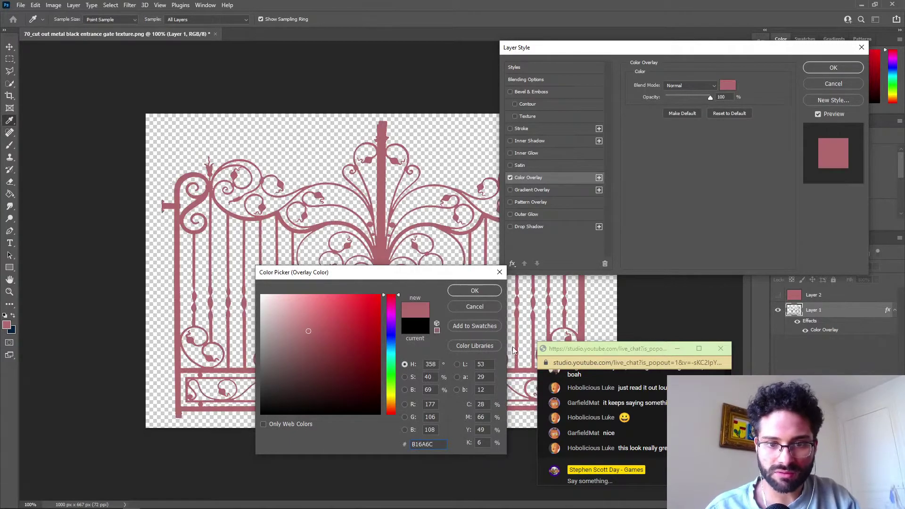
{"action": "left_click", "coordinate": [455, 292]}
{"action": "left_click", "coordinate": [691, 86]}
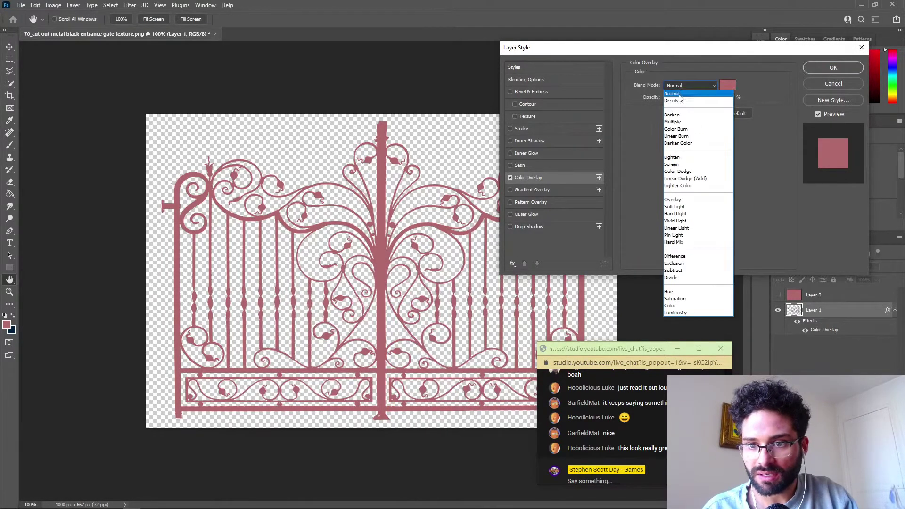
{"action": "left_click", "coordinate": [691, 305]}
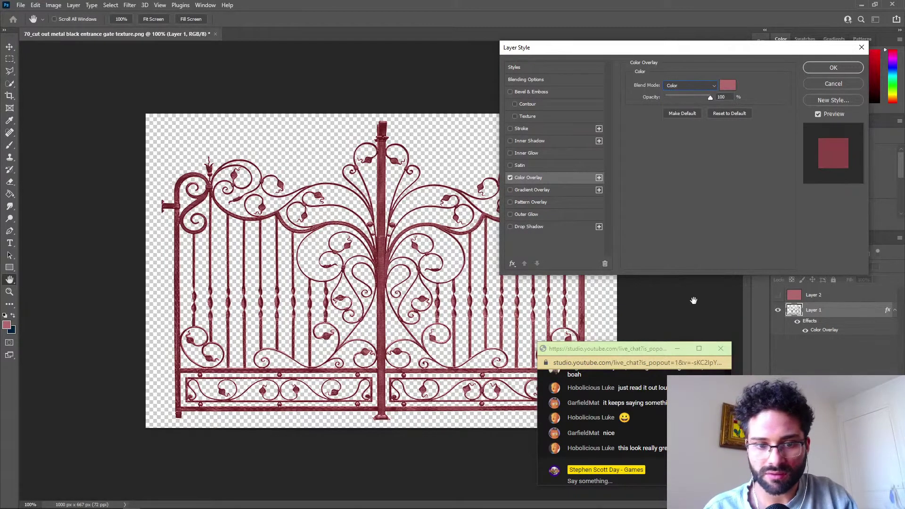
{"action": "left_click", "coordinate": [833, 68]}
{"action": "key", "text": "g"}
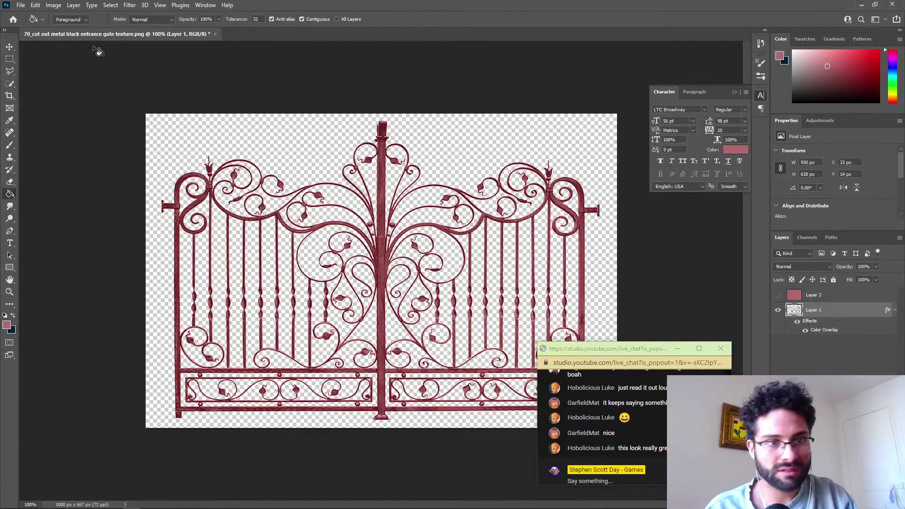
Raise the output black level of Layer 1 slightly with a second Levels adjustment.
{"action": "left_click", "coordinate": [54, 4]}
{"action": "mouse_move", "coordinate": [68, 30]}
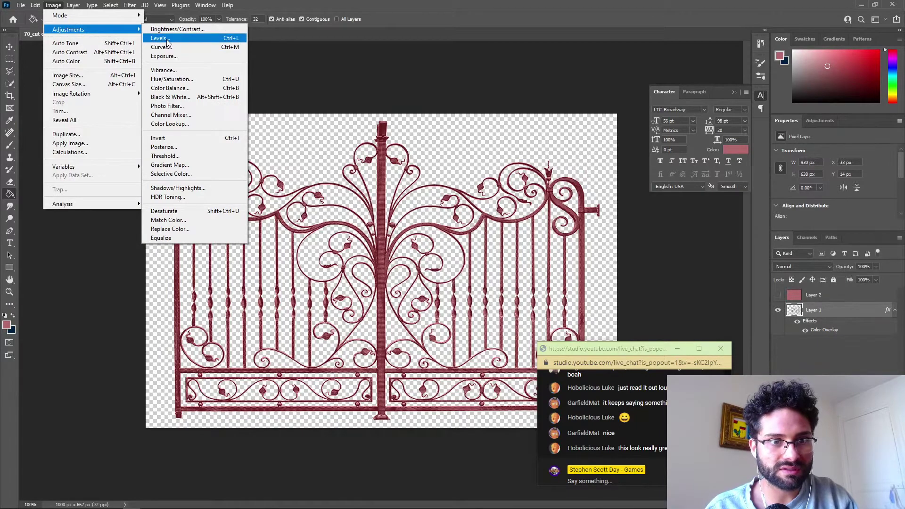
{"action": "left_click", "coordinate": [158, 38]}
{"action": "left_click_drag", "start_coordinate": [77, 211], "coordinate": [91, 210]}
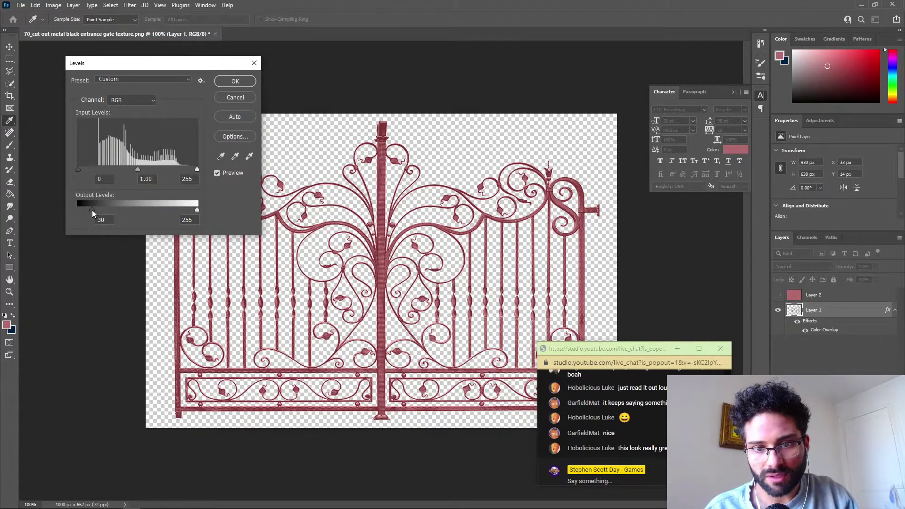
{"action": "left_click_drag", "start_coordinate": [90, 210], "coordinate": [83, 210]}
{"action": "key", "text": "Return"}
{"action": "key", "text": "g"}
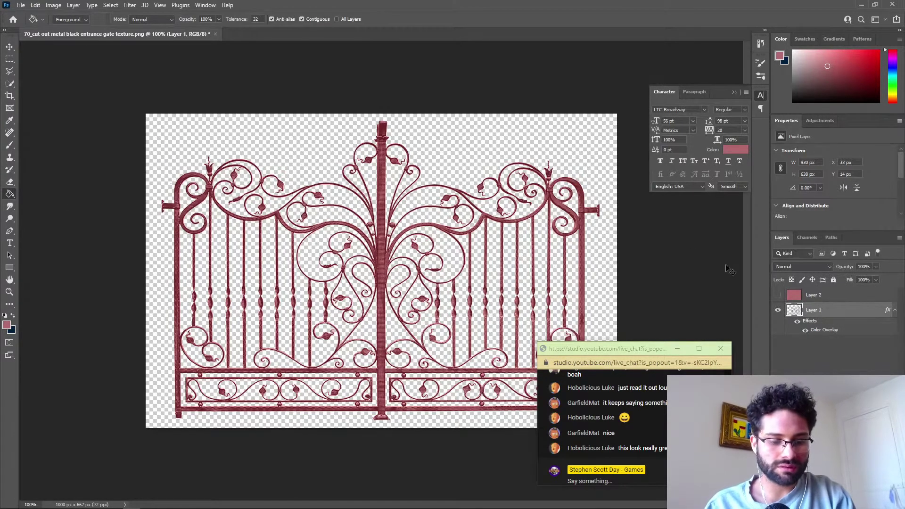
{"action": "key", "text": "ctrl+shift+s"}
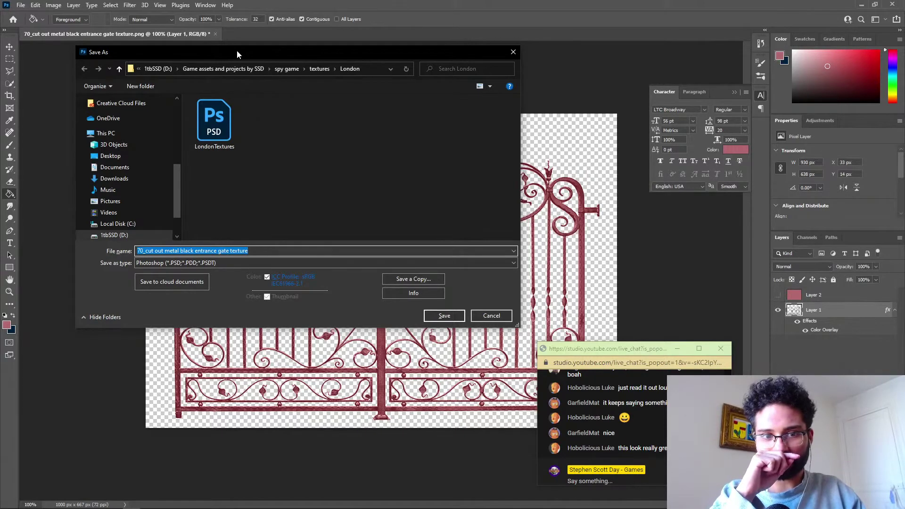
{"action": "left_click", "coordinate": [152, 264]}
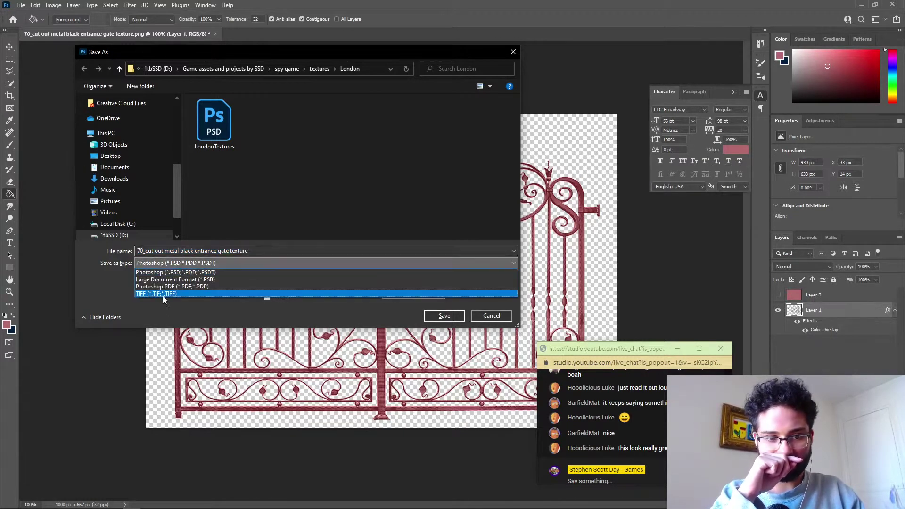
{"action": "left_click", "coordinate": [491, 320]}
{"action": "left_click", "coordinate": [491, 318]}
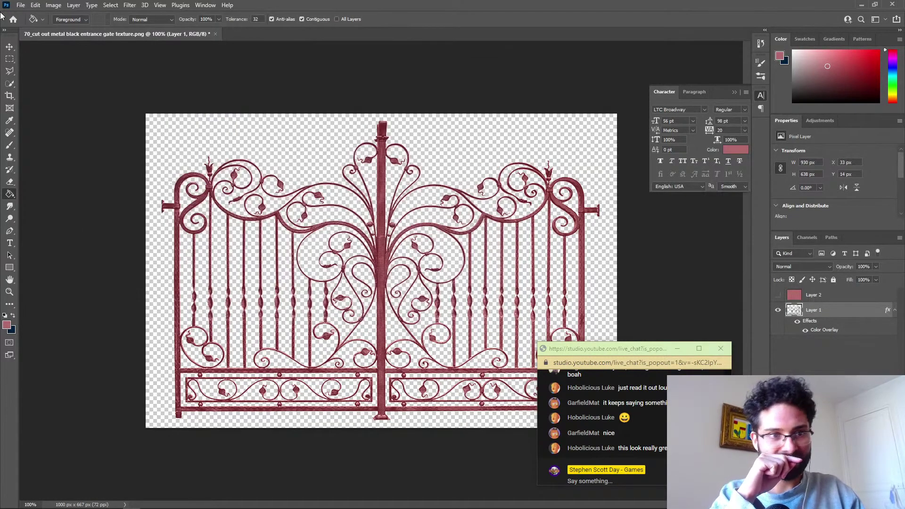
Export the recolored gate as a transparent PNG named QueensGateColore in the London textures folder.
{"action": "left_click", "coordinate": [19, 6]}
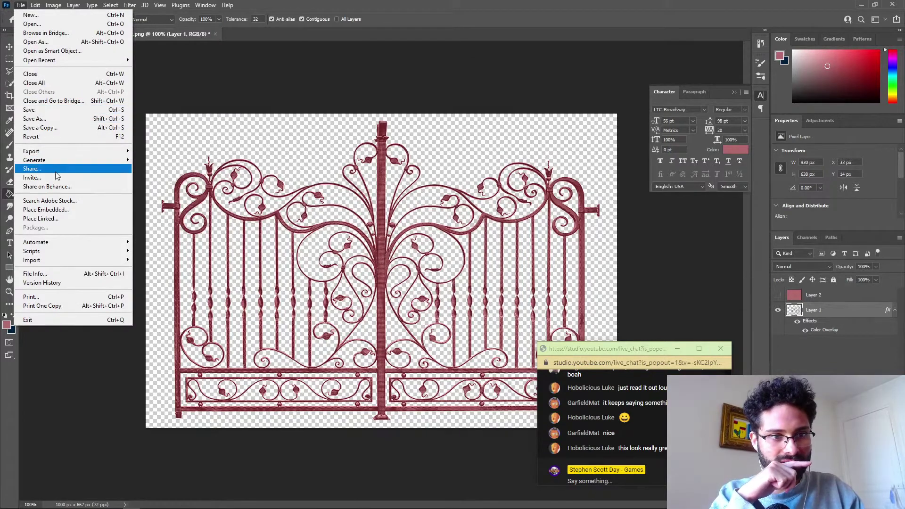
{"action": "mouse_move", "coordinate": [70, 151]}
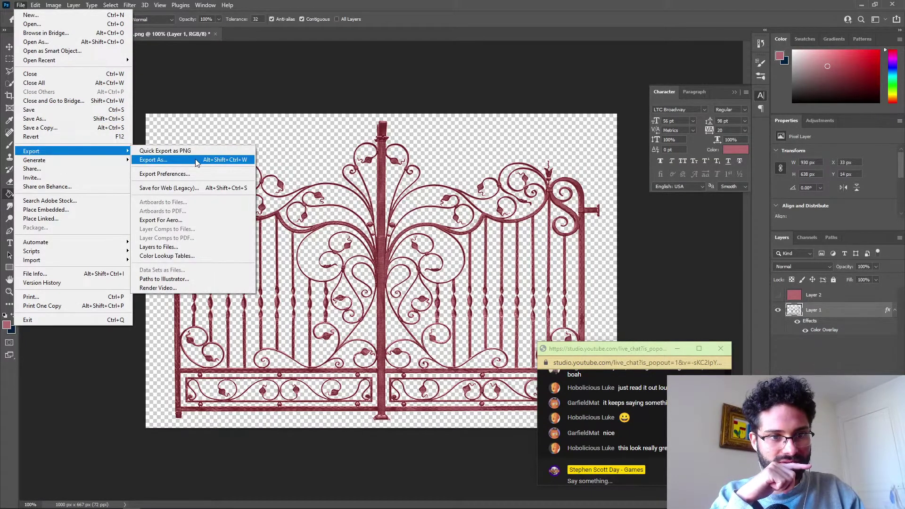
{"action": "left_click", "coordinate": [197, 160]}
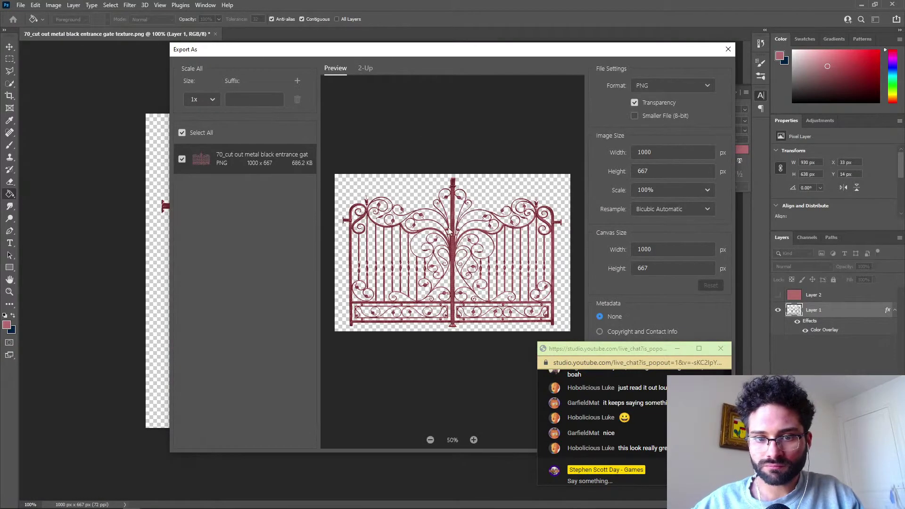
{"action": "left_click_drag", "start_coordinate": [479, 56], "coordinate": [270, 69]}
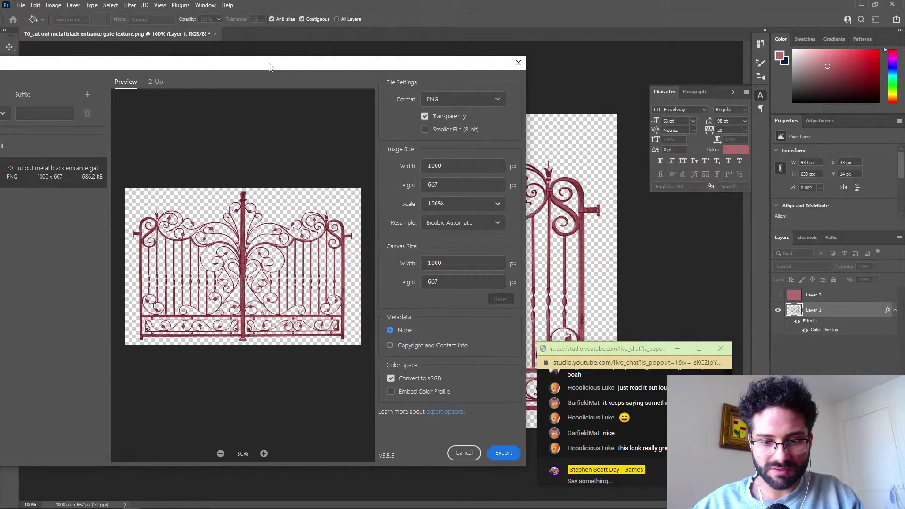
{"action": "left_click", "coordinate": [505, 454]}
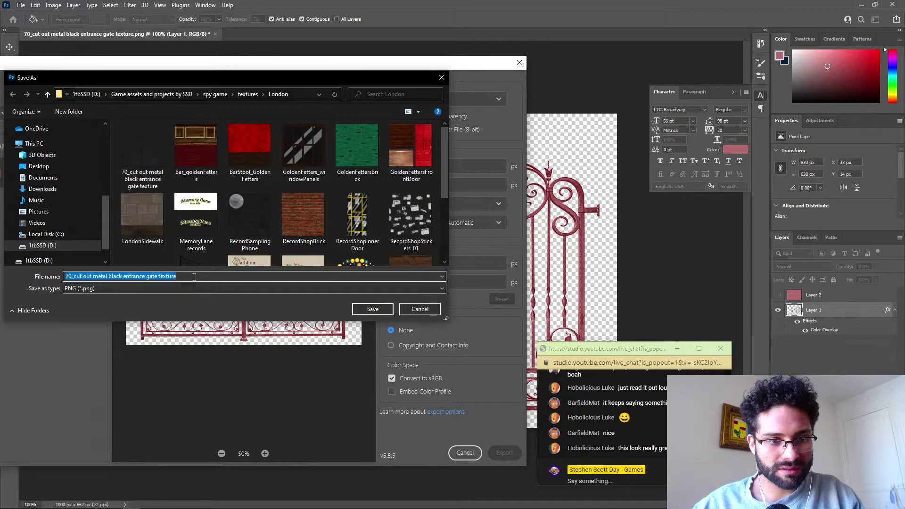
{"action": "type", "text": "QueensGate"}
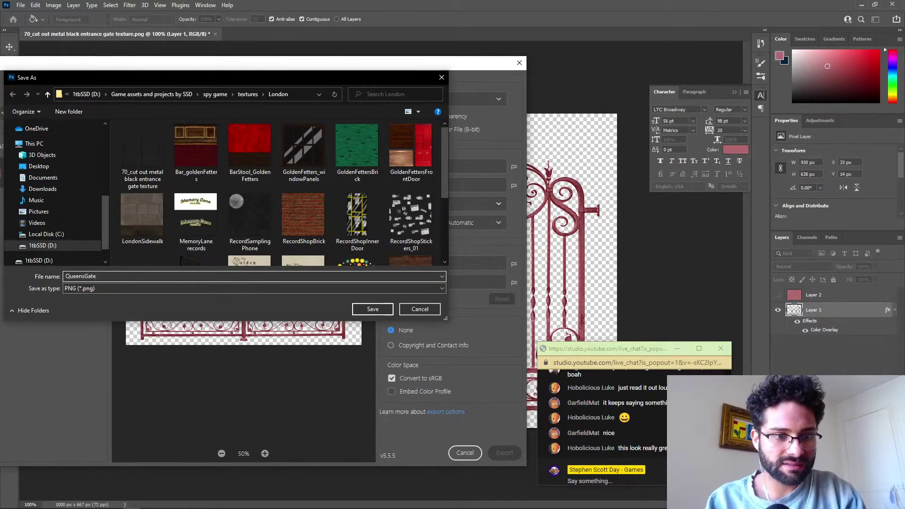
{"action": "type", "text": "Colore"}
{"action": "key", "text": "Return"}
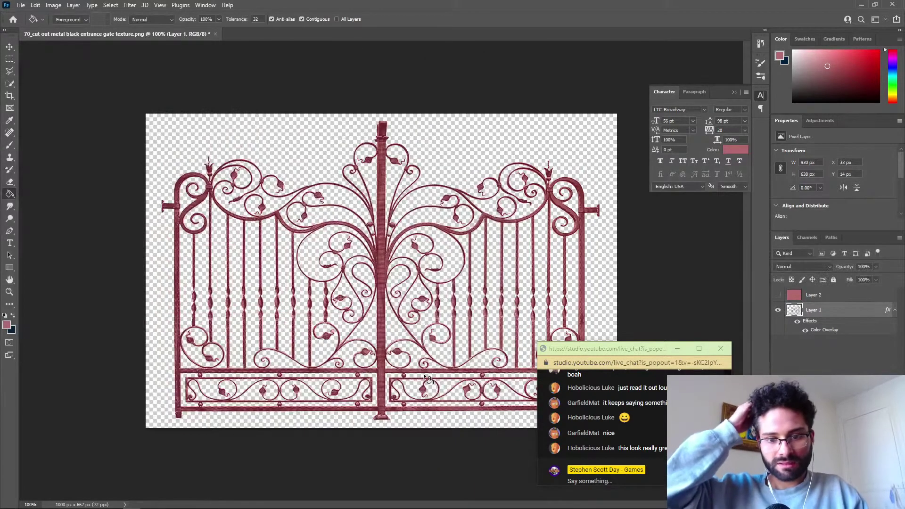
Glance at the reference photo in the browser, switch to Blender and move the chat window off the material settings.
{"action": "key", "text": "alt+Tab"}
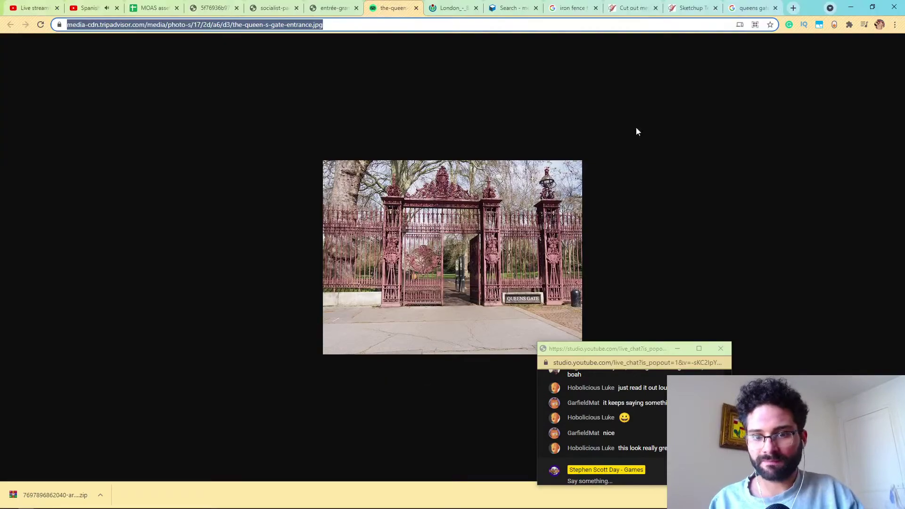
{"action": "key", "text": "alt+Tab"}
{"action": "key", "text": "alt+Tab"}
{"action": "key", "text": "Tab"}
{"action": "key", "text": "alt+Down"}
{"action": "key", "text": "alt+Left"}
{"action": "key", "text": "alt+Left"}
{"action": "key", "text": "alt+Left"}
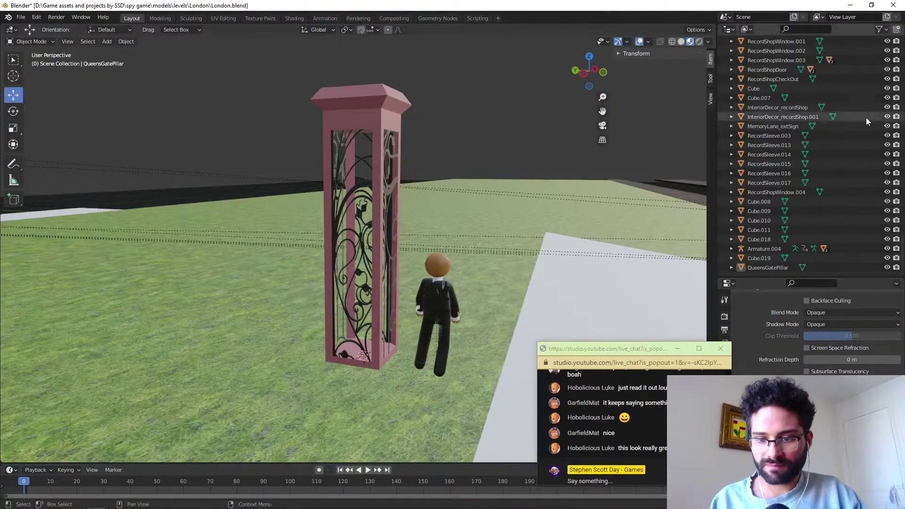
{"action": "left_click_drag", "start_coordinate": [599, 350], "coordinate": [570, 306]}
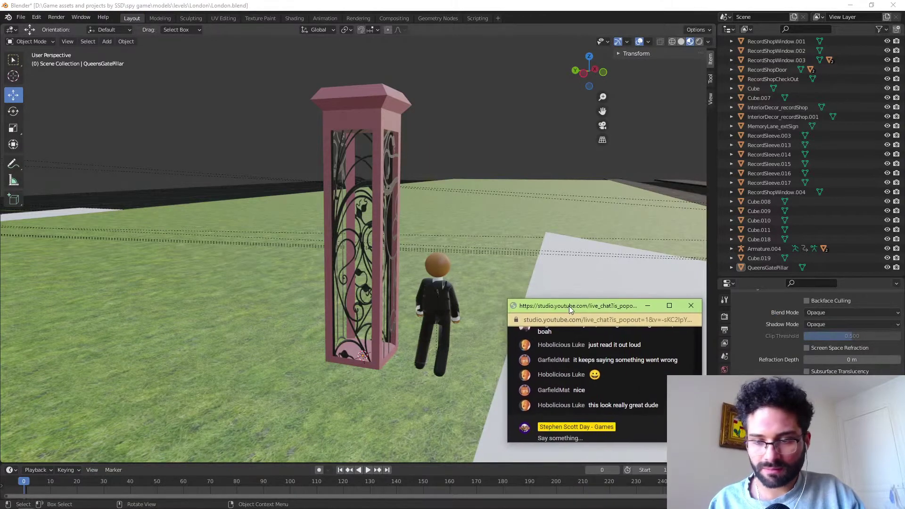
Replace the image texture of the pillar's QueensGateFence material with QueensGateColored.png from the London textures folder.
{"action": "left_click", "coordinate": [773, 268]}
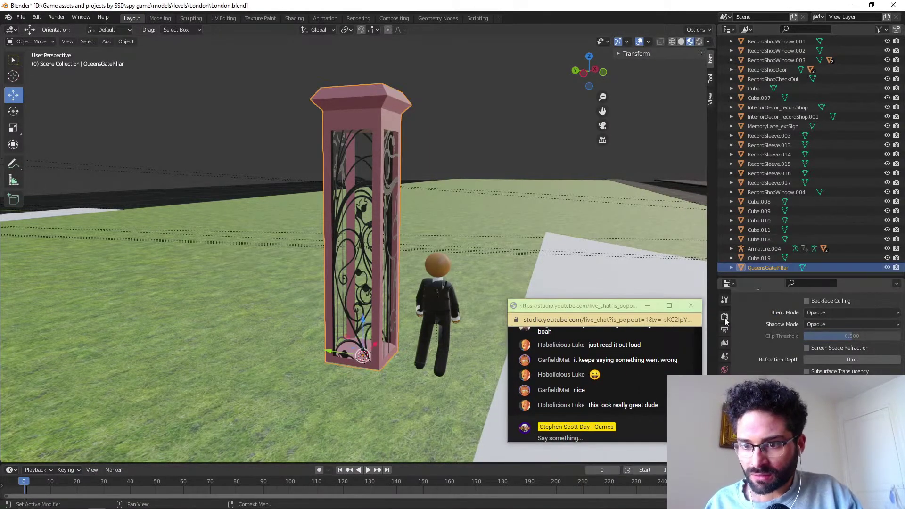
{"action": "scroll", "coordinate": [763, 373], "scroll_direction": "up", "scroll_amount": 4}
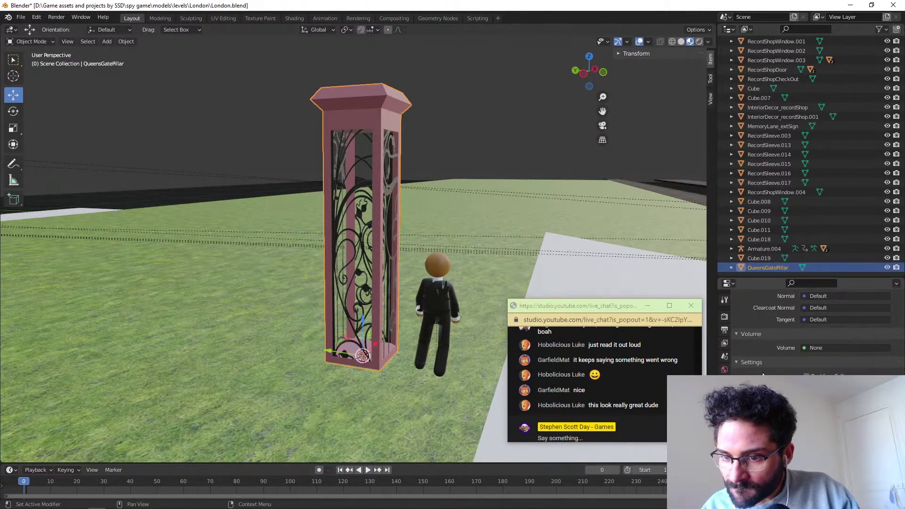
{"action": "scroll", "coordinate": [763, 375], "scroll_direction": "up", "scroll_amount": 10}
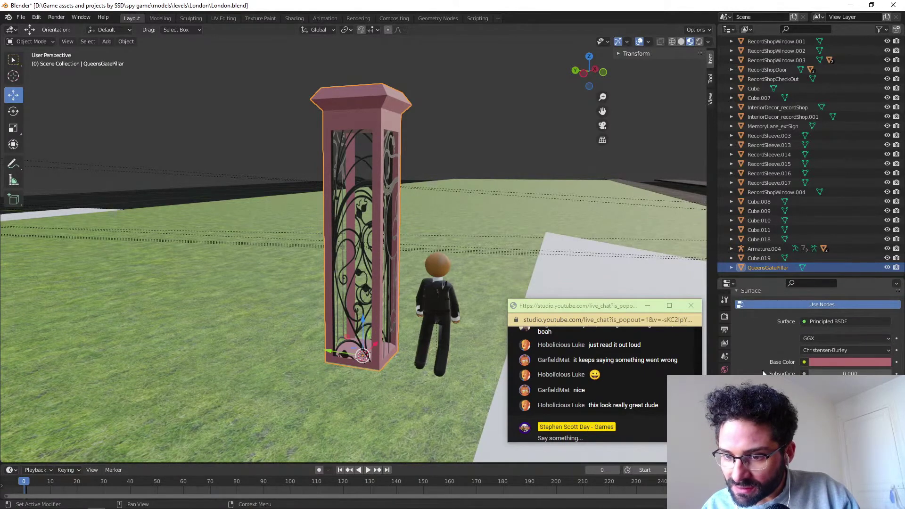
{"action": "scroll", "coordinate": [765, 354], "scroll_direction": "up", "scroll_amount": 6}
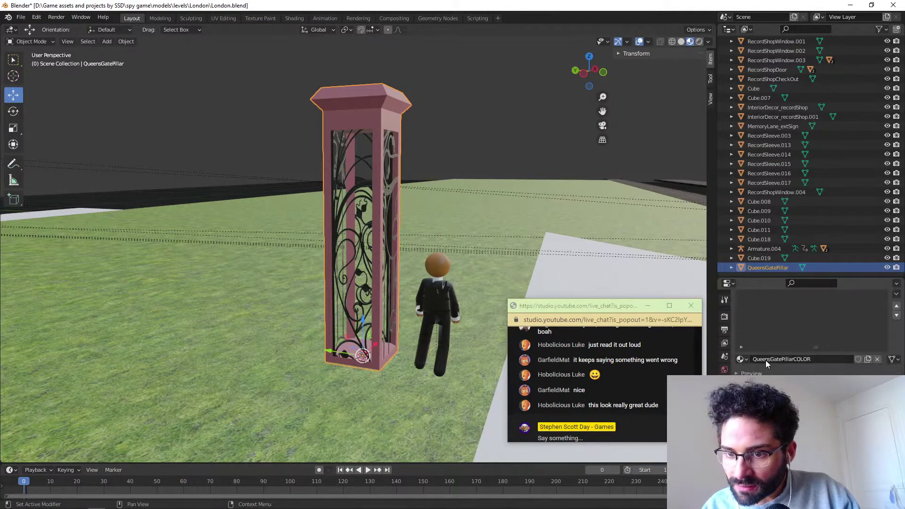
{"action": "left_click", "coordinate": [758, 329]}
{"action": "scroll", "coordinate": [761, 351], "scroll_direction": "down", "scroll_amount": 3}
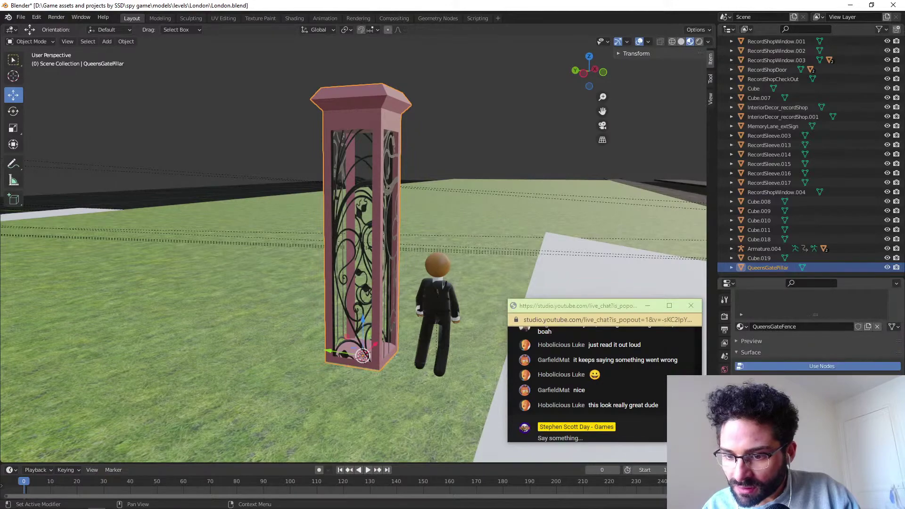
{"action": "left_click", "coordinate": [880, 424]}
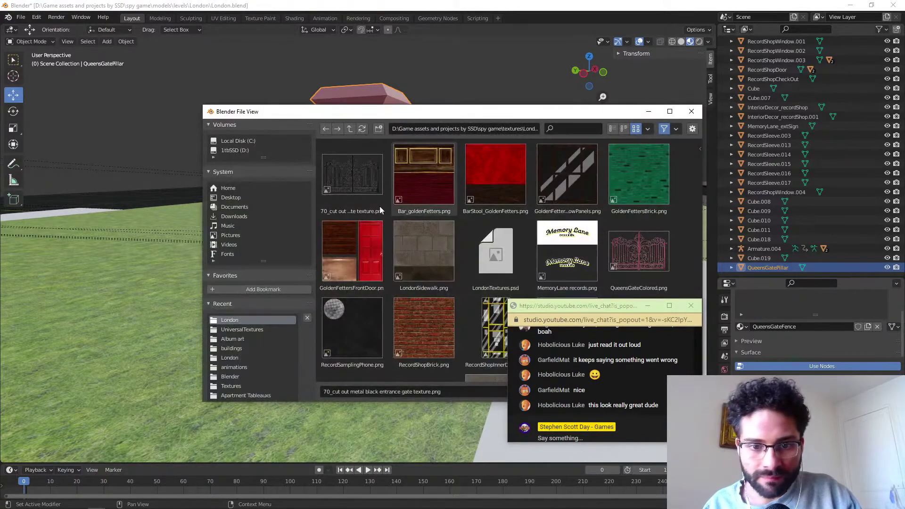
{"action": "scroll", "coordinate": [392, 296], "scroll_direction": "down", "scroll_amount": 5}
{"action": "double_click", "coordinate": [641, 155]}
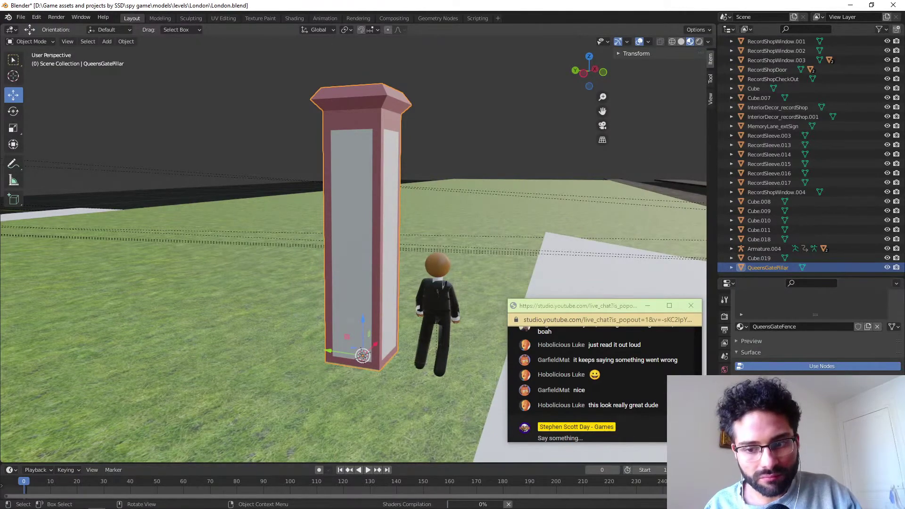
Check the recolored ironwork from around the pillar and save London.blend.
{"action": "scroll", "coordinate": [641, 156], "scroll_direction": "down", "scroll_amount": 8}
{"action": "scroll", "coordinate": [355, 269], "scroll_direction": "up", "scroll_amount": 8}
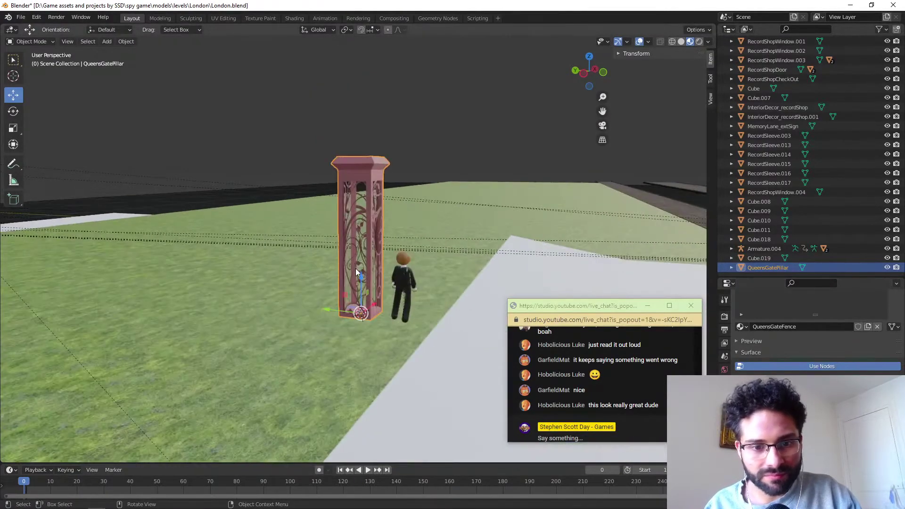
{"action": "middle_click_drag", "start_coordinate": [378, 241], "coordinate": [368, 265]}
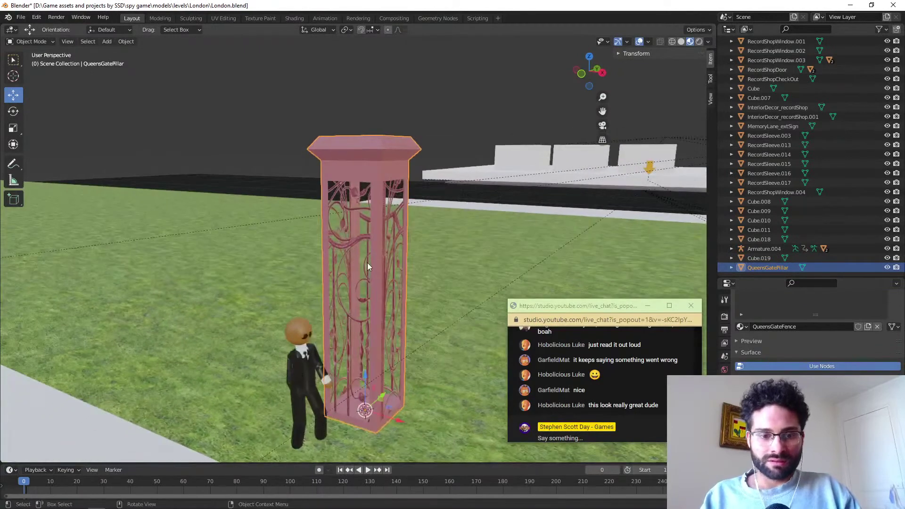
{"action": "key", "text": "ctrl+s"}
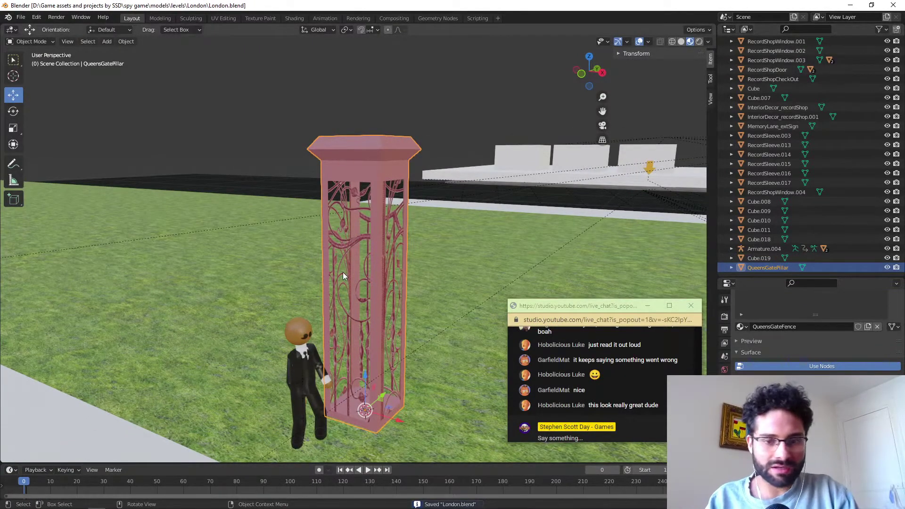
Inset the side faces of the band beneath the pillar's cap by about 0.03 m each.
{"action": "scroll", "coordinate": [361, 201], "scroll_direction": "up", "scroll_amount": 2}
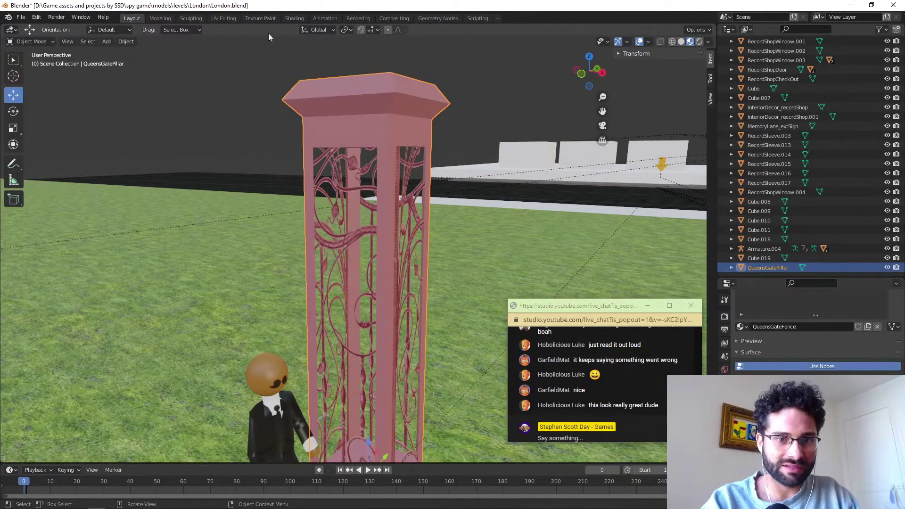
{"action": "key", "text": "Tab"}
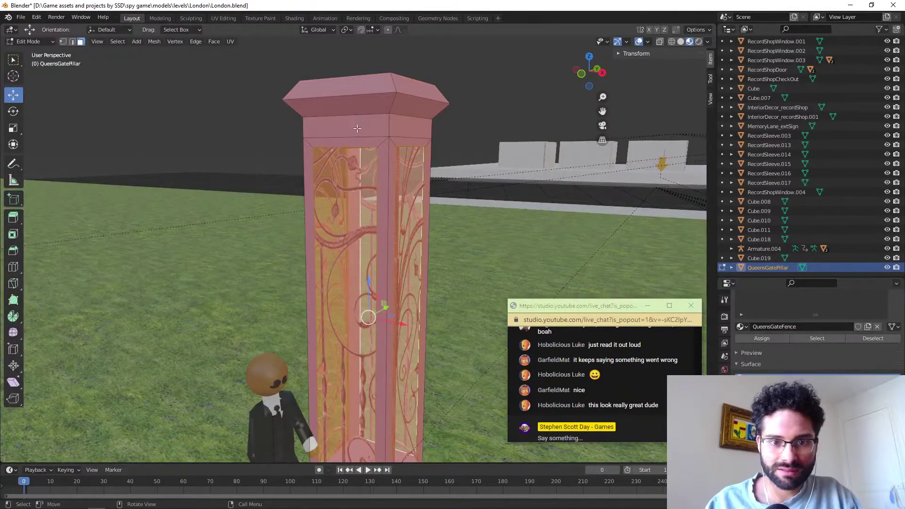
{"action": "left_click", "coordinate": [358, 129]}
{"action": "middle_click_drag", "start_coordinate": [344, 140], "coordinate": [529, 145]}
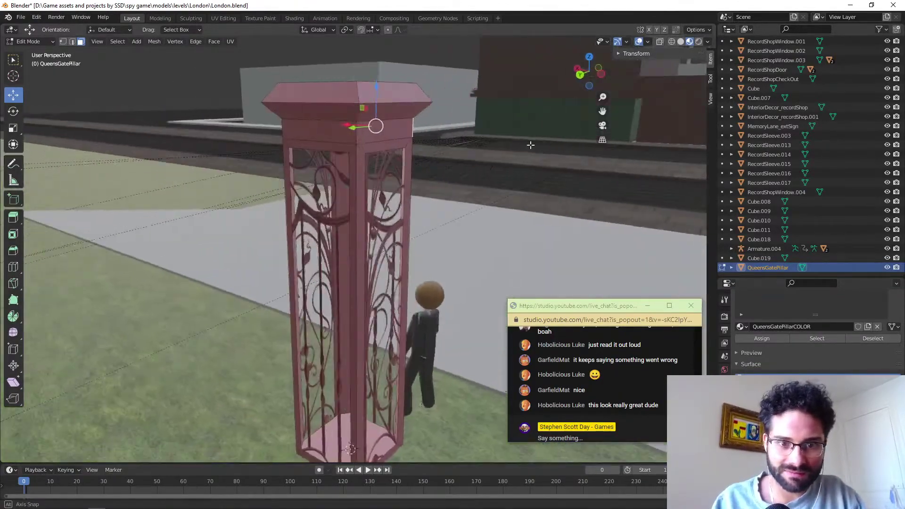
{"action": "left_click", "coordinate": [327, 134], "text": "shift"}
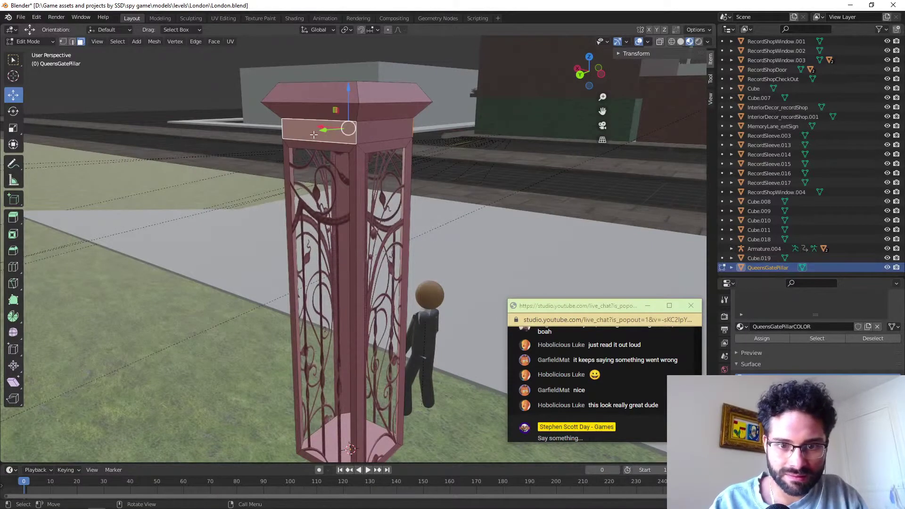
{"action": "key", "text": "i"}
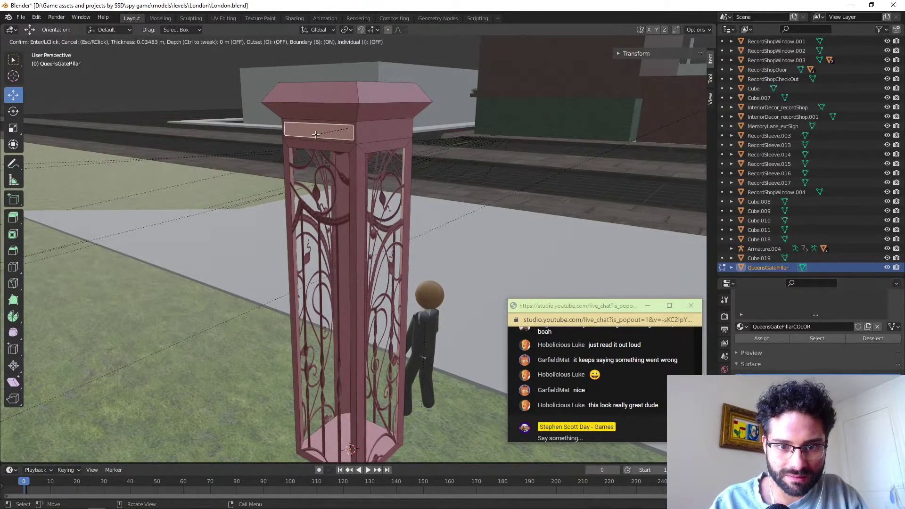
{"action": "left_click", "coordinate": [315, 134]}
{"action": "middle_click_drag", "start_coordinate": [315, 134], "coordinate": [359, 132]}
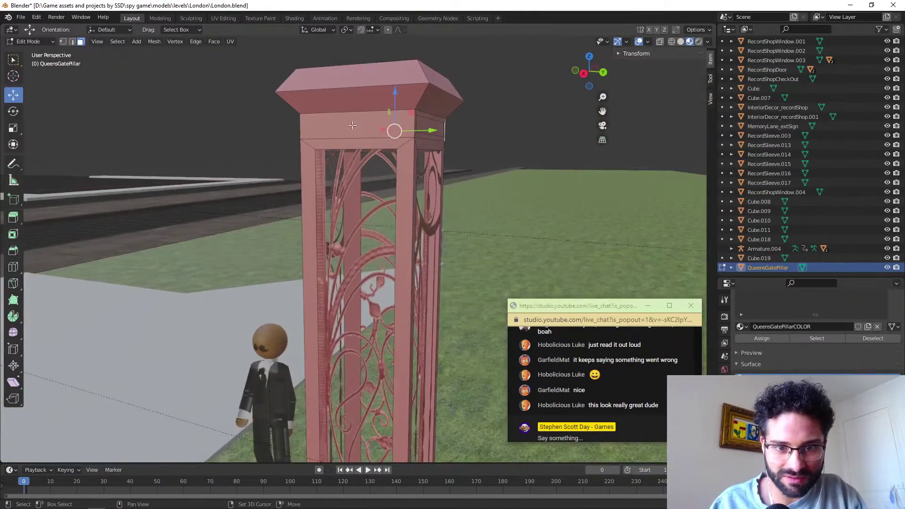
{"action": "left_click", "coordinate": [348, 125]}
{"action": "key", "text": "i"}
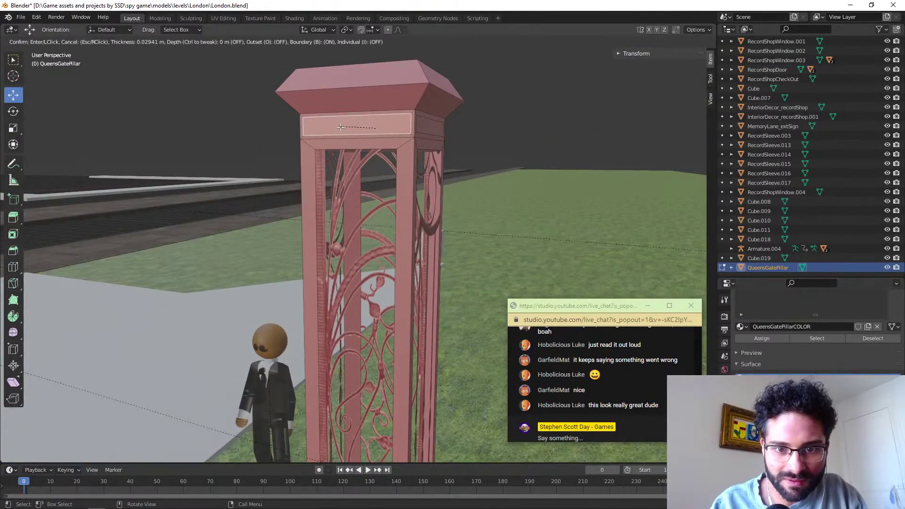
{"action": "left_click", "coordinate": [339, 141]}
Inset a flared underside face of the pillar's cap by about 0.033 m.
{"action": "middle_click_drag", "start_coordinate": [339, 141], "coordinate": [366, 148]}
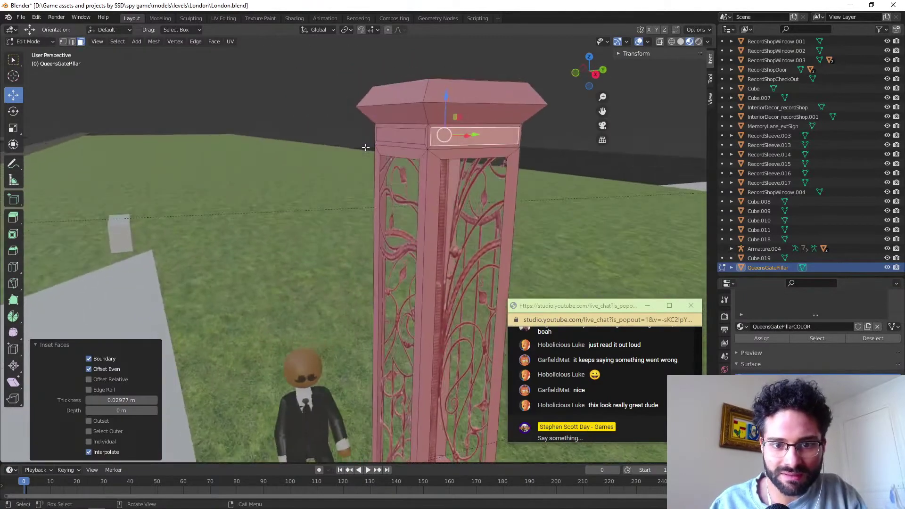
{"action": "left_click", "coordinate": [393, 120]}
{"action": "middle_click_drag", "start_coordinate": [394, 113], "coordinate": [281, 121]}
{"action": "left_click", "coordinate": [312, 150]}
{"action": "middle_click_drag", "start_coordinate": [312, 150], "coordinate": [304, 144]}
{"action": "key", "text": "i"}
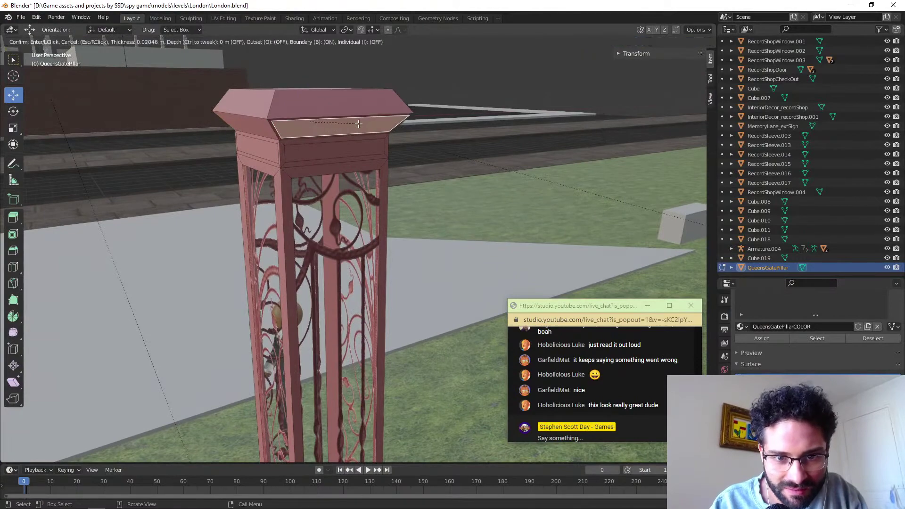
{"action": "left_click", "coordinate": [358, 124]}
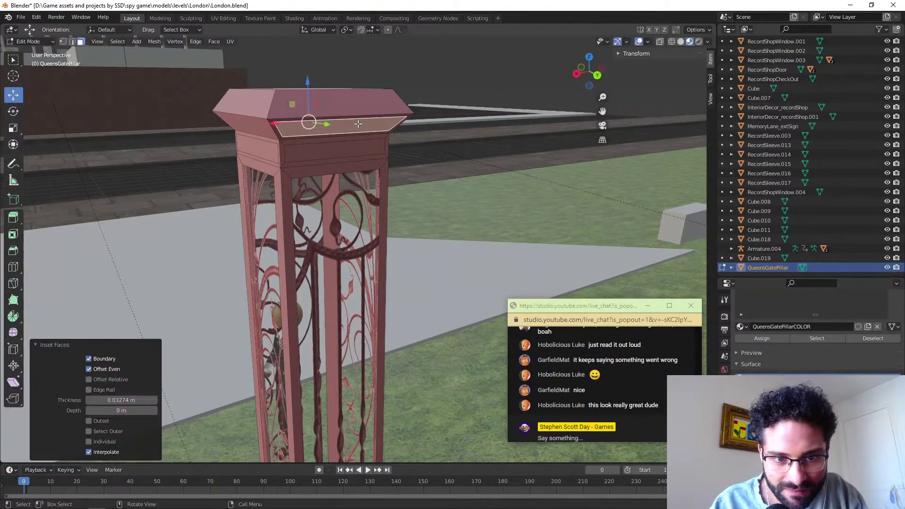
Inset the sloped upper faces of the pillar's cap by about 0.03 to 0.04 m each.
{"action": "middle_click_drag", "start_coordinate": [346, 106], "coordinate": [410, 119]}
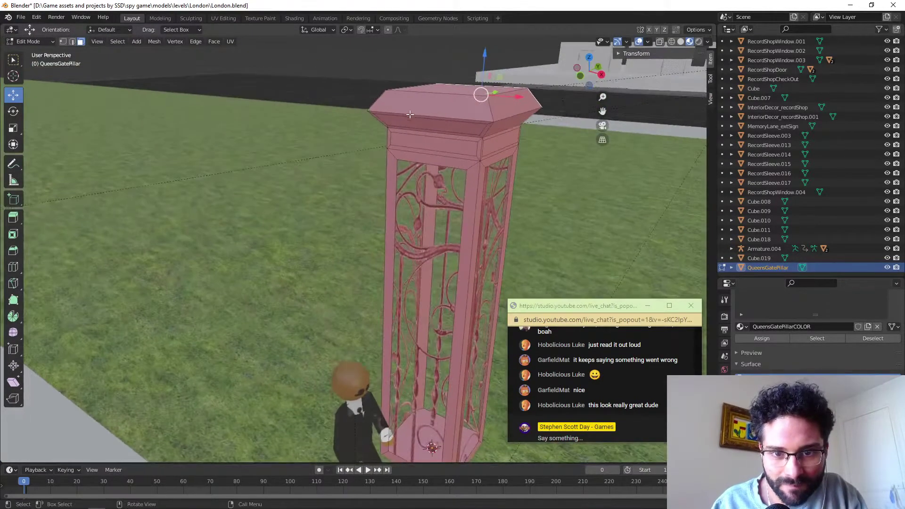
{"action": "left_click", "coordinate": [407, 104]}
{"action": "key", "text": "i"}
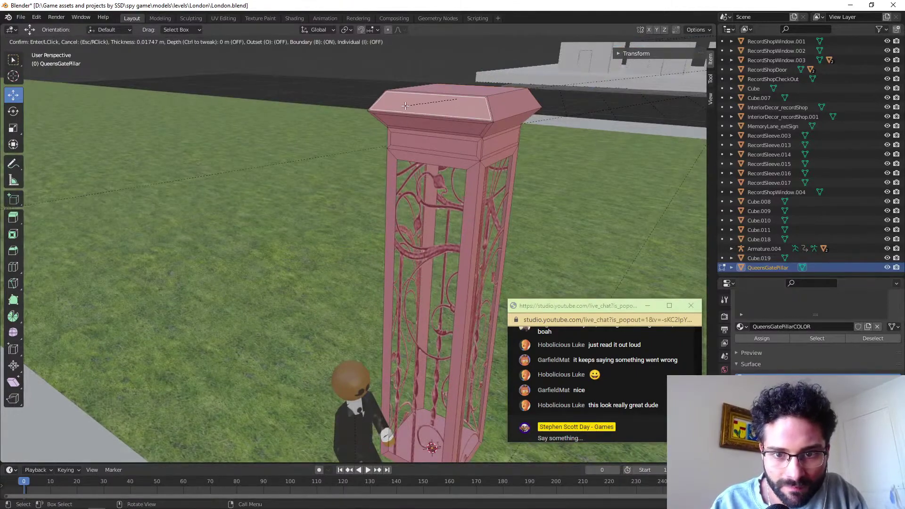
{"action": "left_click", "coordinate": [404, 107]}
{"action": "middle_click_drag", "start_coordinate": [405, 107], "coordinate": [447, 109]}
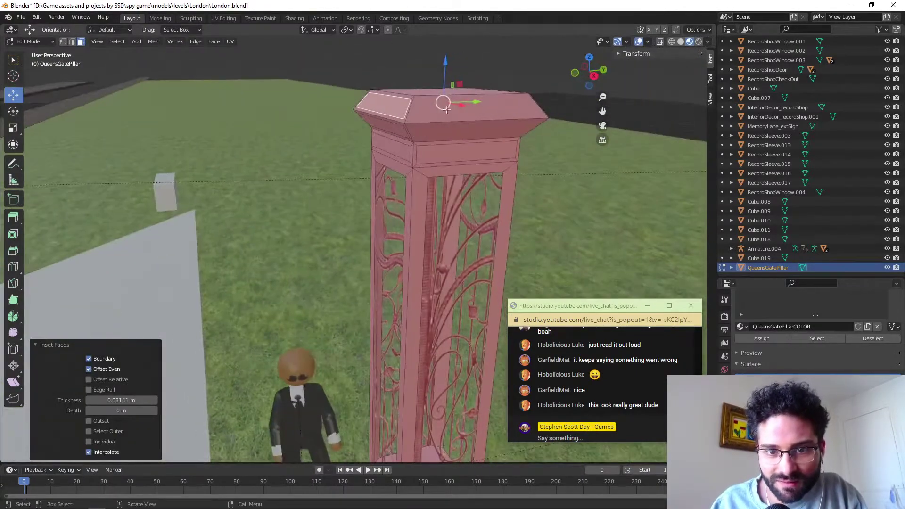
{"action": "left_click", "coordinate": [498, 112]}
{"action": "middle_click_drag", "start_coordinate": [385, 125], "coordinate": [381, 87]}
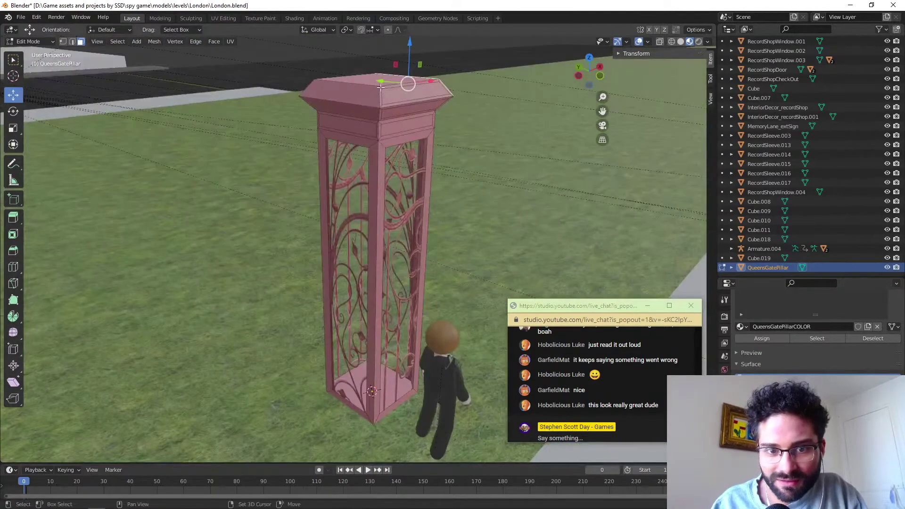
{"action": "key", "text": "i"}
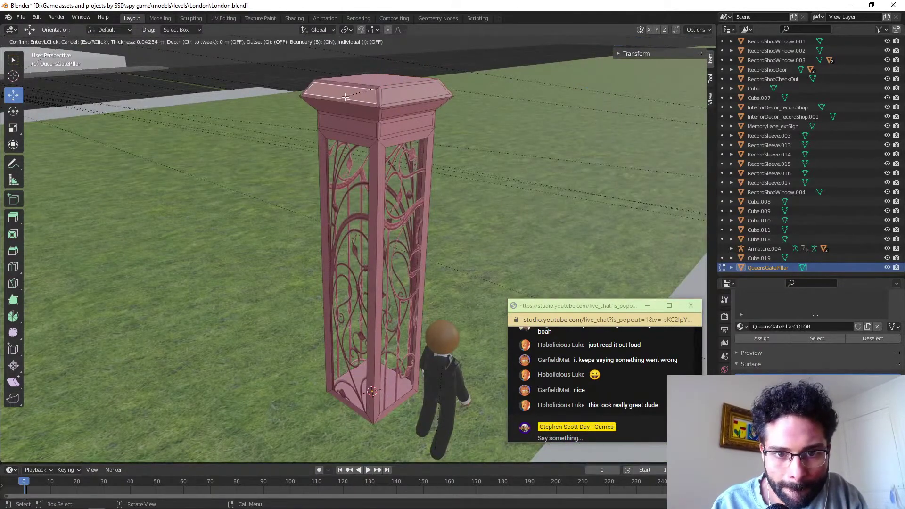
{"action": "left_click", "coordinate": [344, 97]}
Inset another flared underside face of the cap by about 0.045 m.
{"action": "middle_click_drag", "start_coordinate": [367, 135], "coordinate": [474, 116]}
{"action": "left_click", "coordinate": [360, 115]}
{"action": "left_click", "coordinate": [475, 116]}
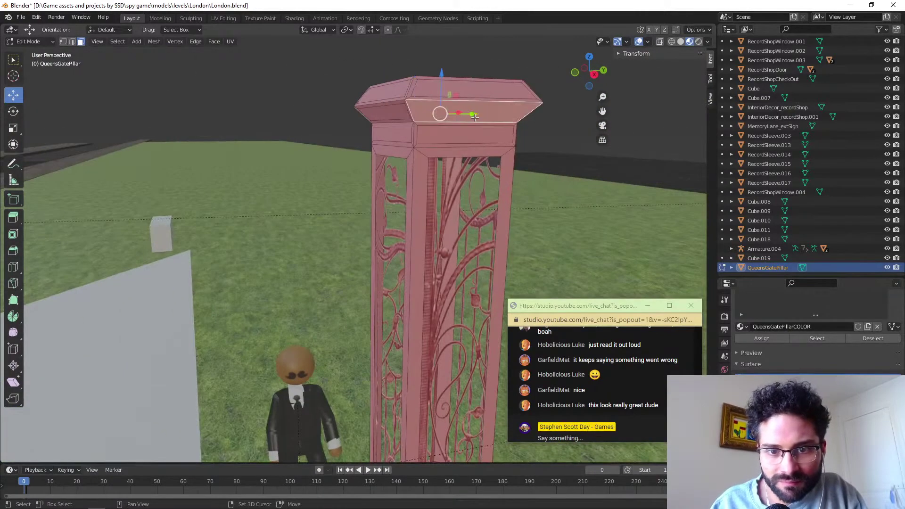
{"action": "key", "text": "i"}
{"action": "left_click", "coordinate": [465, 116]}
{"action": "middle_click_drag", "start_coordinate": [464, 117], "coordinate": [521, 130]}
Assign the QueensGateFence material to all the inset faces around the pillar's cap and the band beneath it.
{"action": "scroll", "coordinate": [519, 127], "scroll_direction": "up", "scroll_amount": 3}
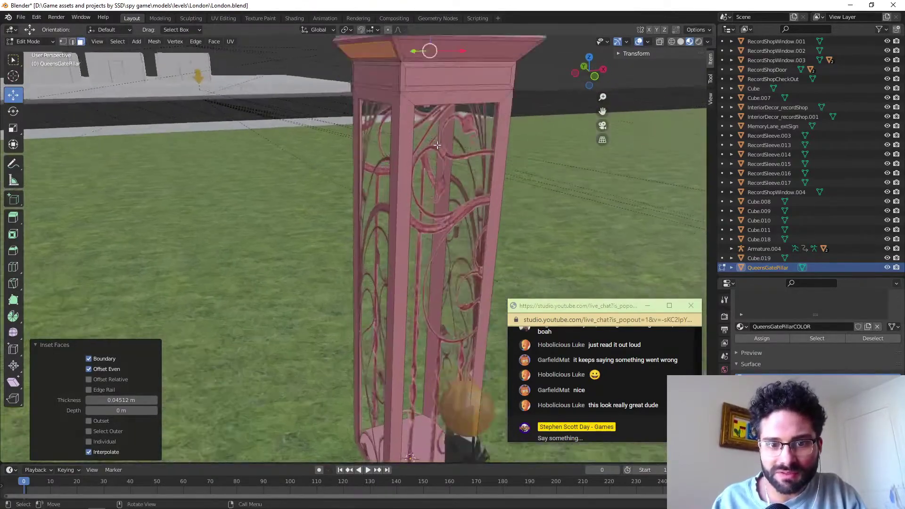
{"action": "middle_click_drag", "start_coordinate": [446, 116], "coordinate": [377, 192], "text": "shift"}
{"action": "left_click", "coordinate": [421, 175], "text": "shift"}
{"action": "left_click", "coordinate": [405, 142], "text": "shift"}
{"action": "left_click", "coordinate": [399, 199], "text": "shift"}
{"action": "middle_click_drag", "start_coordinate": [314, 213], "coordinate": [323, 156]}
{"action": "left_click", "coordinate": [324, 151], "text": "shift"}
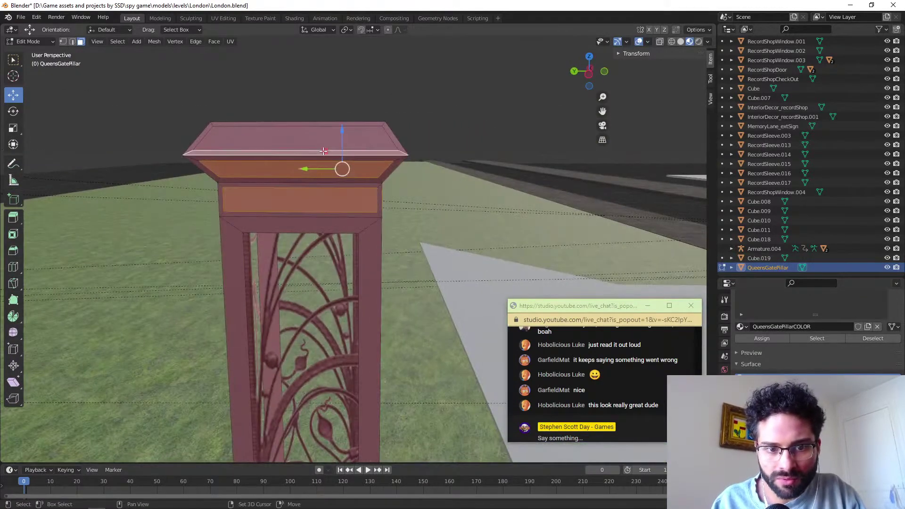
{"action": "left_click", "coordinate": [300, 155], "text": "shift"}
{"action": "left_click", "coordinate": [287, 136], "text": "shift"}
{"action": "middle_click_drag", "start_coordinate": [287, 136], "coordinate": [365, 143]}
{"action": "left_click", "coordinate": [268, 141], "text": "shift"}
{"action": "left_click", "coordinate": [263, 177], "text": "shift"}
{"action": "left_click", "coordinate": [261, 211], "text": "shift"}
{"action": "middle_click_drag", "start_coordinate": [260, 213], "coordinate": [342, 220]}
{"action": "left_click", "coordinate": [333, 216], "text": "shift"}
{"action": "middle_click_drag", "start_coordinate": [333, 136], "coordinate": [466, 222]}
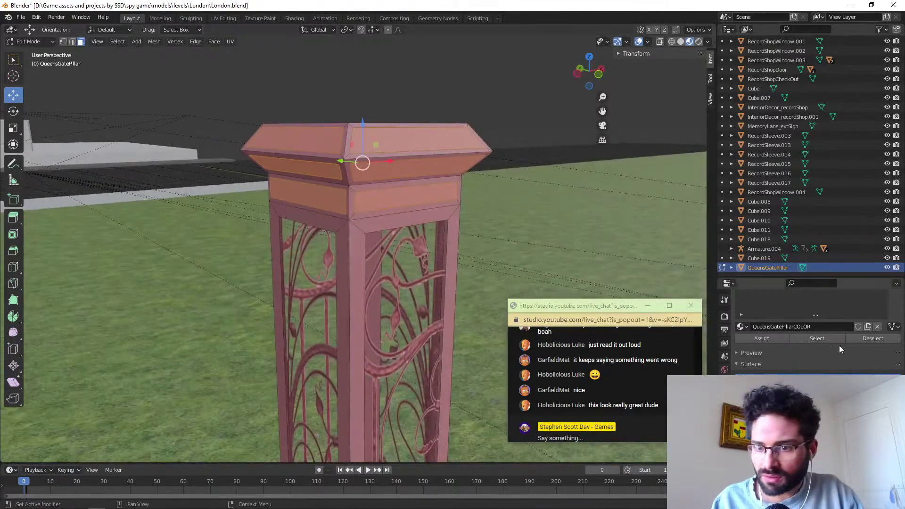
{"action": "scroll", "coordinate": [766, 305], "scroll_direction": "up", "scroll_amount": 5}
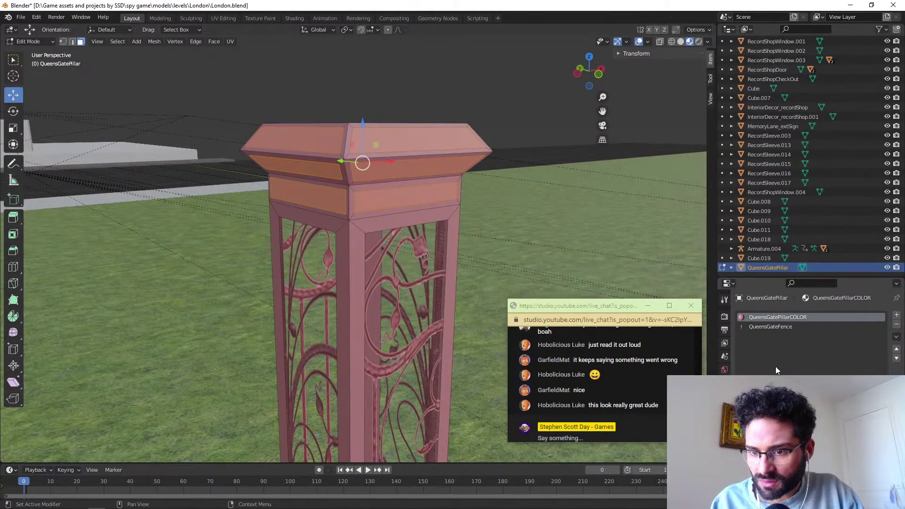
{"action": "left_click", "coordinate": [756, 327]}
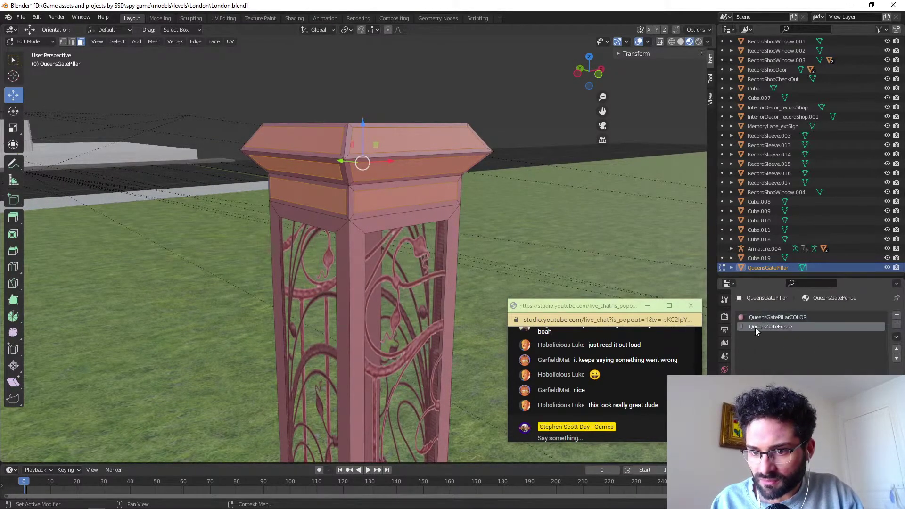
{"action": "left_click", "coordinate": [760, 384]}
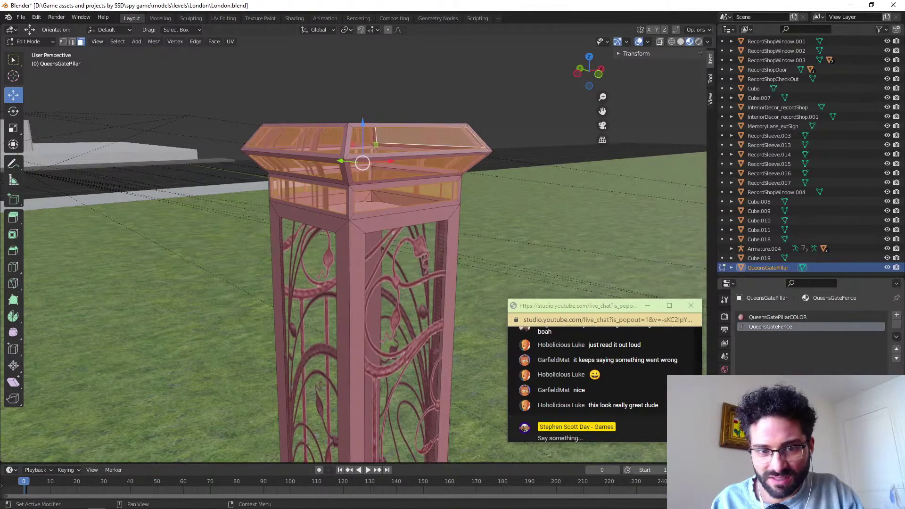
Unwrap the selected inset faces of the pillar's cap with Smart UV Project in the UV Editing workspace.
{"action": "middle_click_drag", "start_coordinate": [351, 219], "coordinate": [302, 103]}
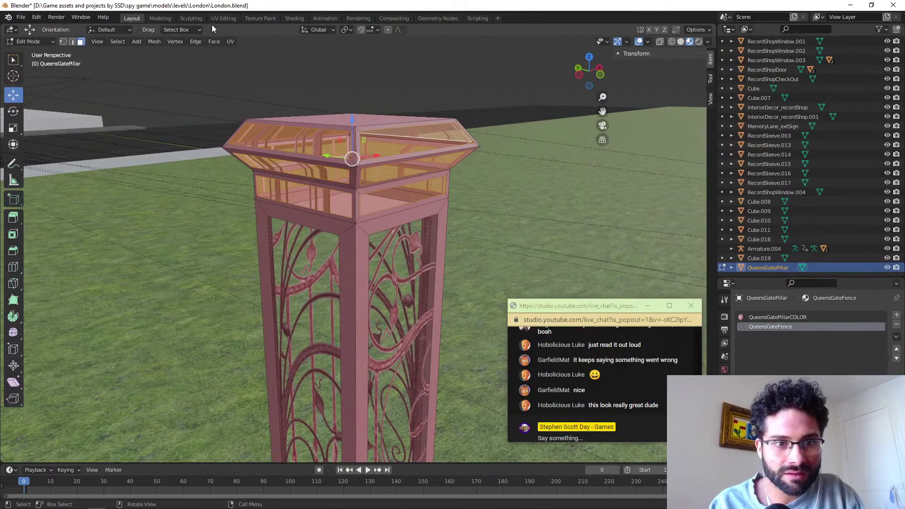
{"action": "left_click", "coordinate": [223, 19]}
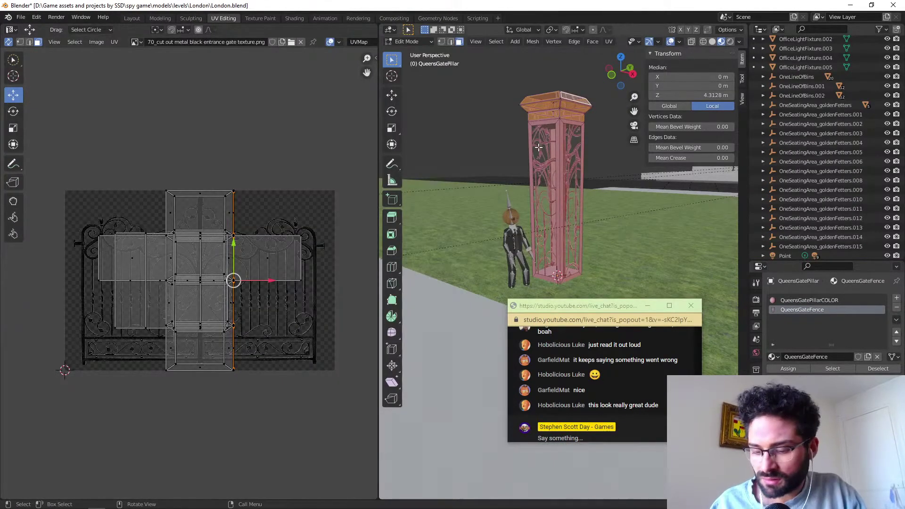
{"action": "key", "text": "KP_Decimal"}
{"action": "middle_click_drag", "start_coordinate": [530, 208], "coordinate": [570, 319]}
{"action": "key", "text": "u"}
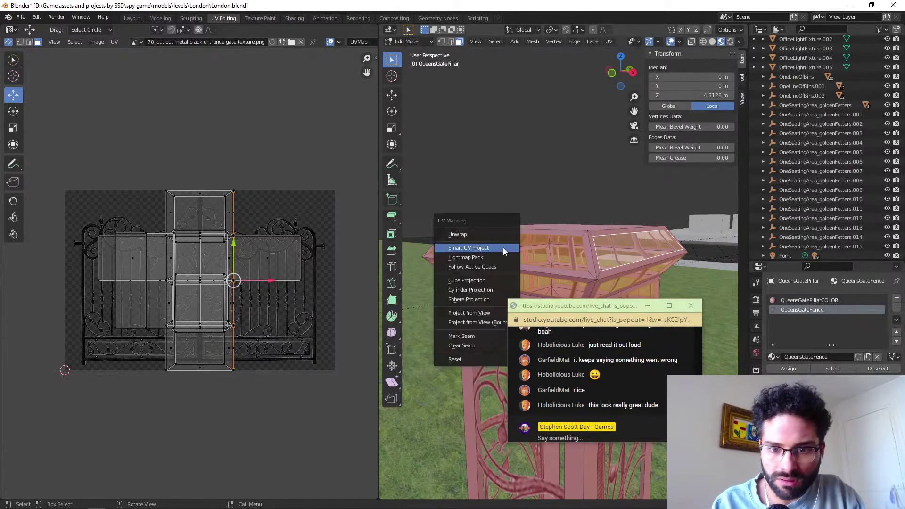
{"action": "key", "text": "Return"}
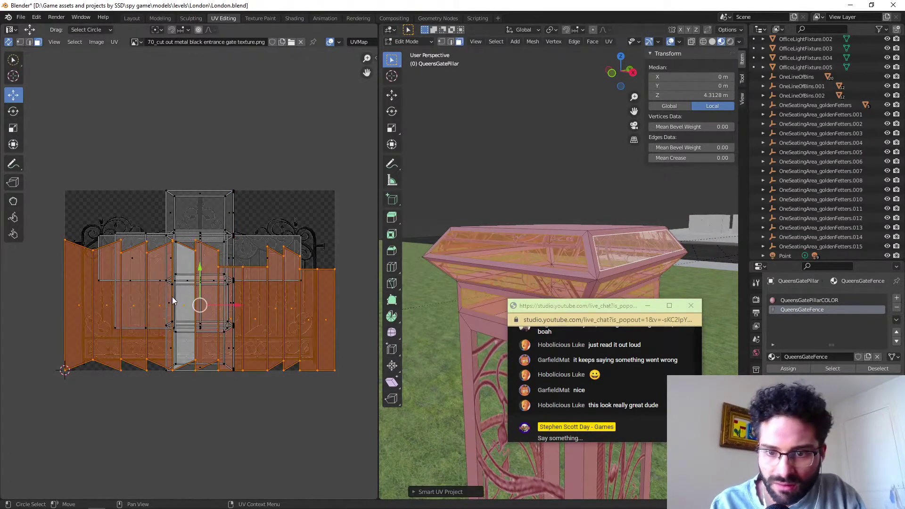
Scale the cap faces' UV islands to about half size and move them over the upper-right part of the gate texture.
{"action": "key", "text": "s"}
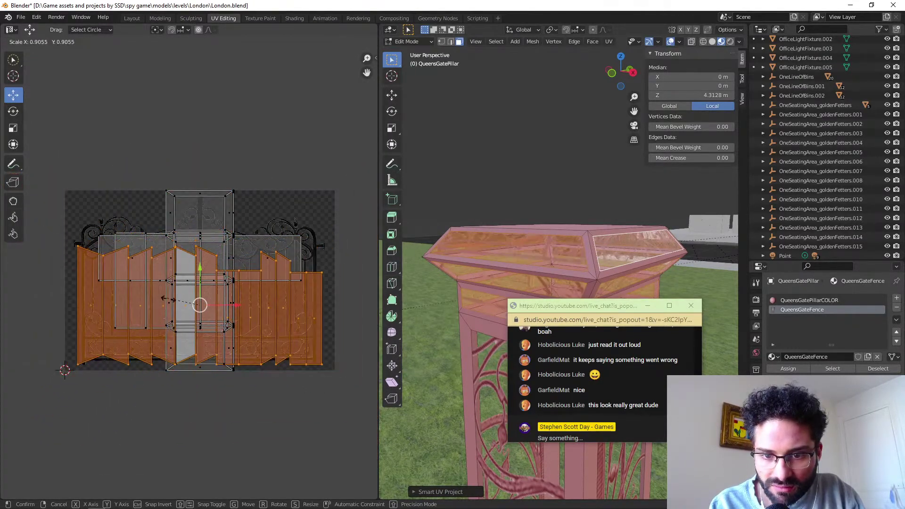
{"action": "left_click", "coordinate": [182, 307]}
{"action": "key", "text": "g"}
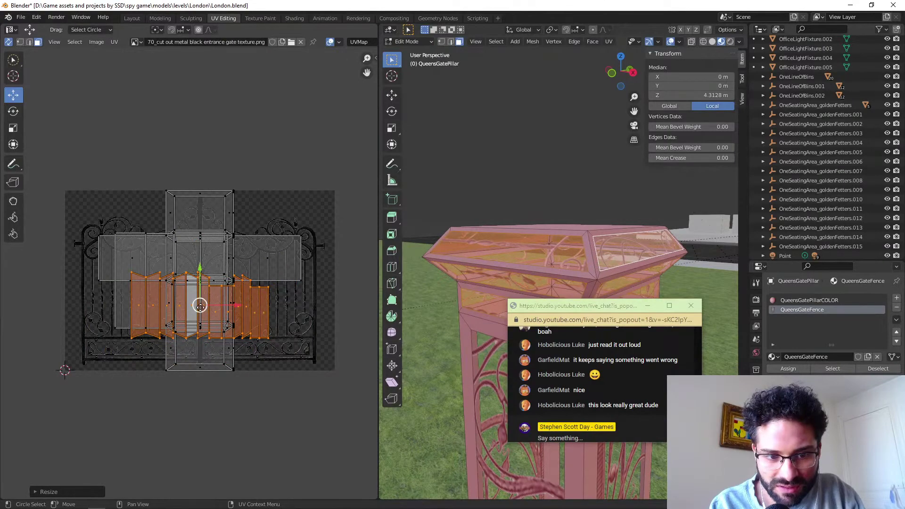
{"action": "left_click", "coordinate": [284, 236]}
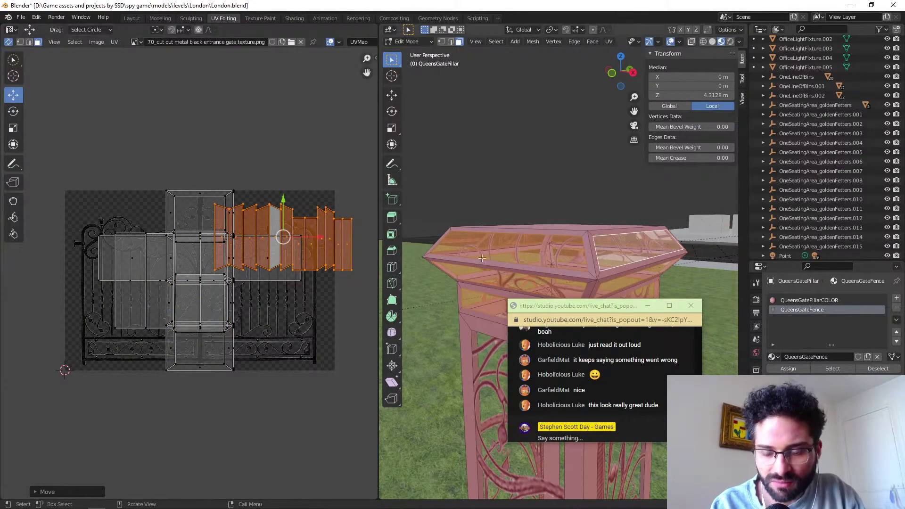
{"action": "mouse_move", "coordinate": [519, 255]}
{"action": "middle_mouse_down"}
{"action": "mouse_move", "coordinate": [525, 246]}
{"action": "mouse_move", "coordinate": [508, 251]}
{"action": "middle_mouse_up"}
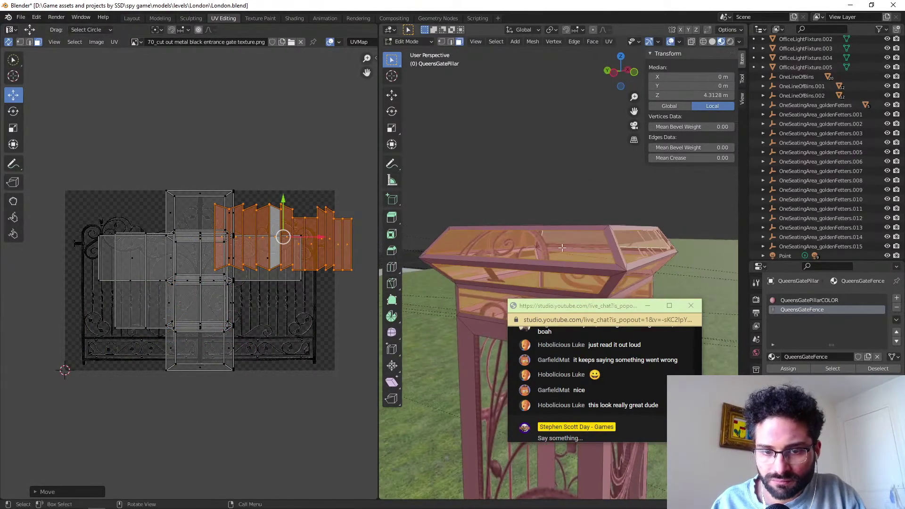
Rotate the cap's UV islands about a quarter turn and move them onto the left half of the gate texture.
{"action": "key", "text": "g"}
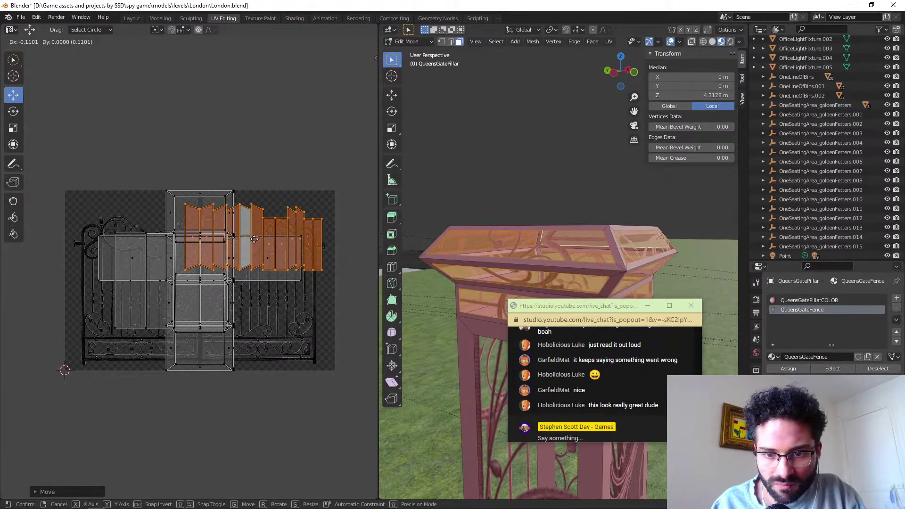
{"action": "left_click", "coordinate": [254, 241]}
{"action": "key", "text": "r"}
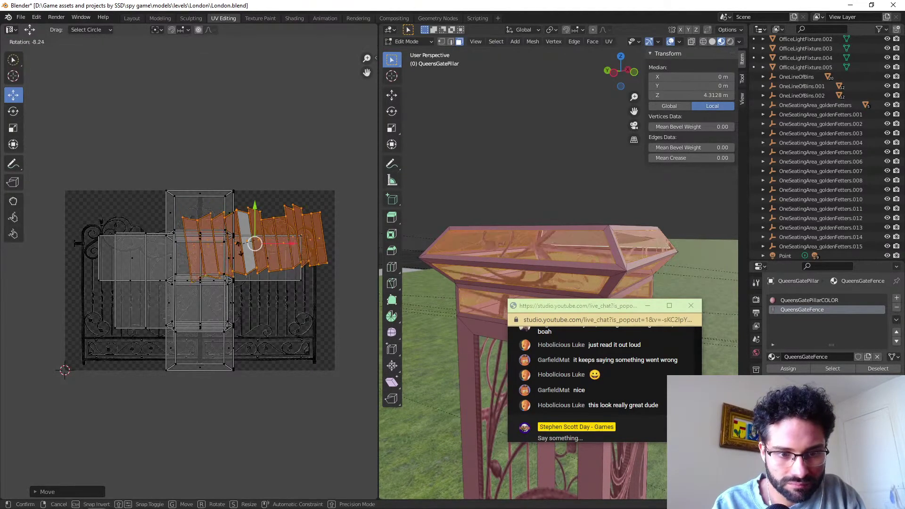
{"action": "left_click", "coordinate": [269, 241]}
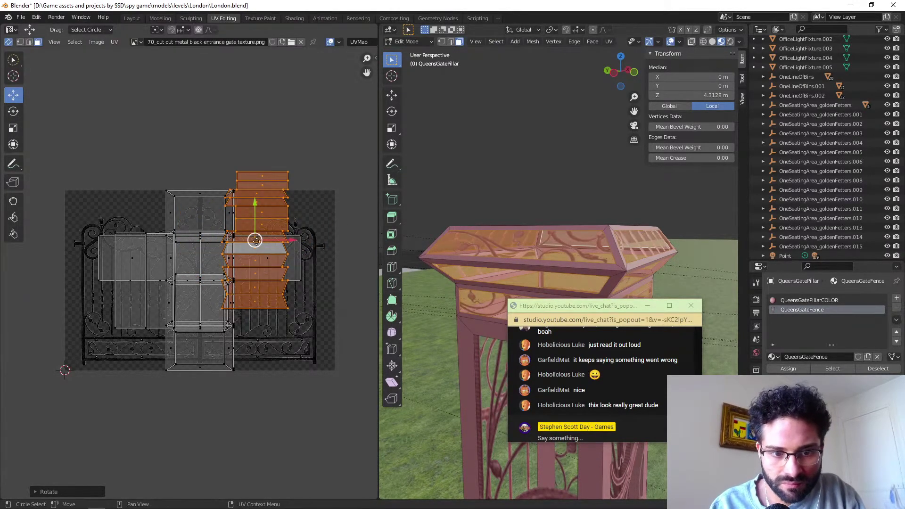
{"action": "key", "text": "g"}
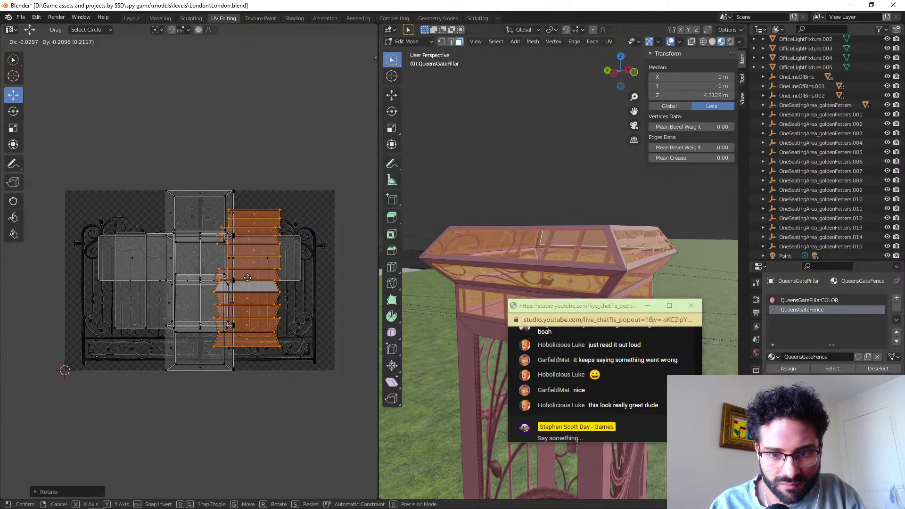
{"action": "left_click", "coordinate": [136, 261]}
{"action": "key", "text": "r"}
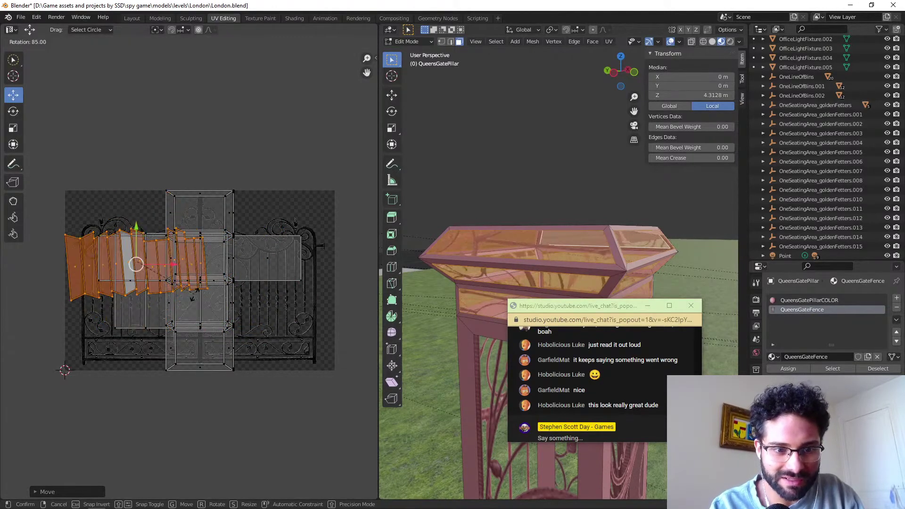
{"action": "left_click", "coordinate": [122, 245]}
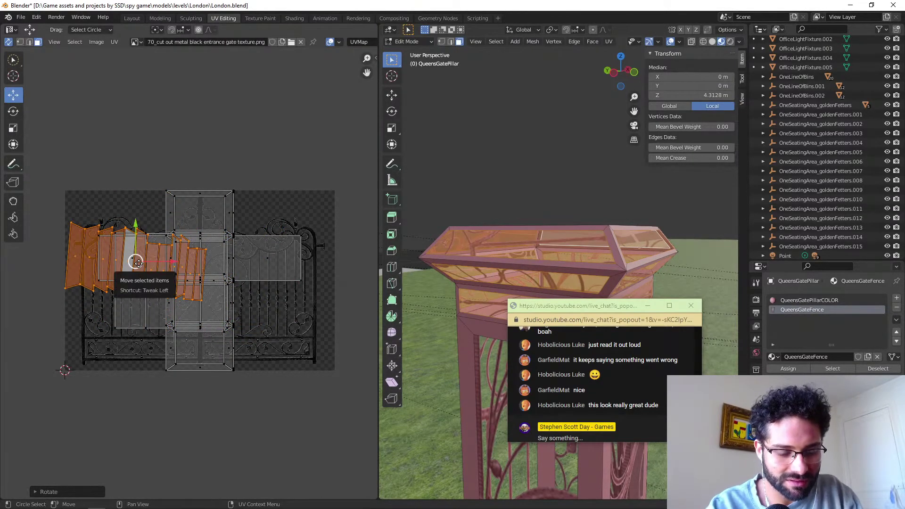
{"action": "key", "text": "ctrl+z"}
Rotate the cap's UV islands over the left scrollwork, shift them towards the gate texture's centre, and leave Edit Mode.
{"action": "key", "text": "r"}
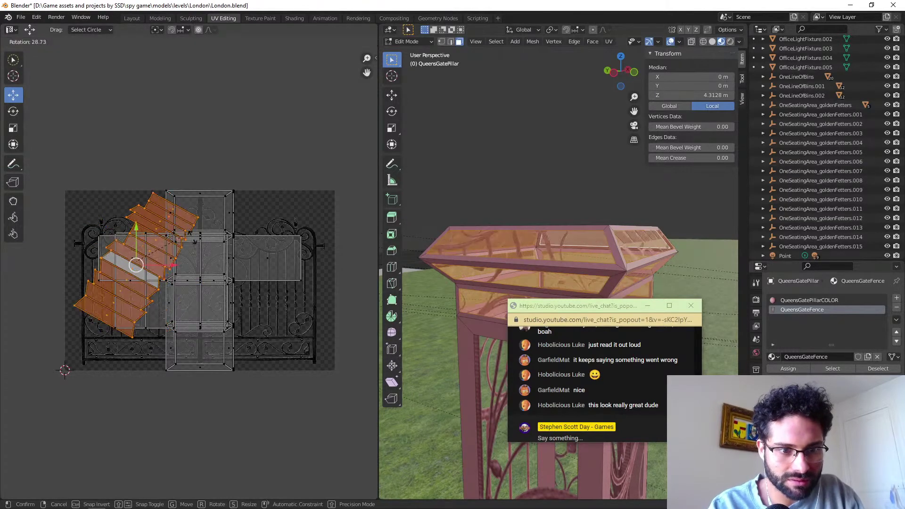
{"action": "left_click", "coordinate": [180, 293]}
{"action": "left_click_drag", "start_coordinate": [136, 262], "coordinate": [199, 258]}
{"action": "middle_click_drag", "start_coordinate": [561, 241], "coordinate": [460, 214]}
{"action": "key", "text": "Tab"}
{"action": "middle_click_drag", "start_coordinate": [514, 225], "coordinate": [548, 279]}
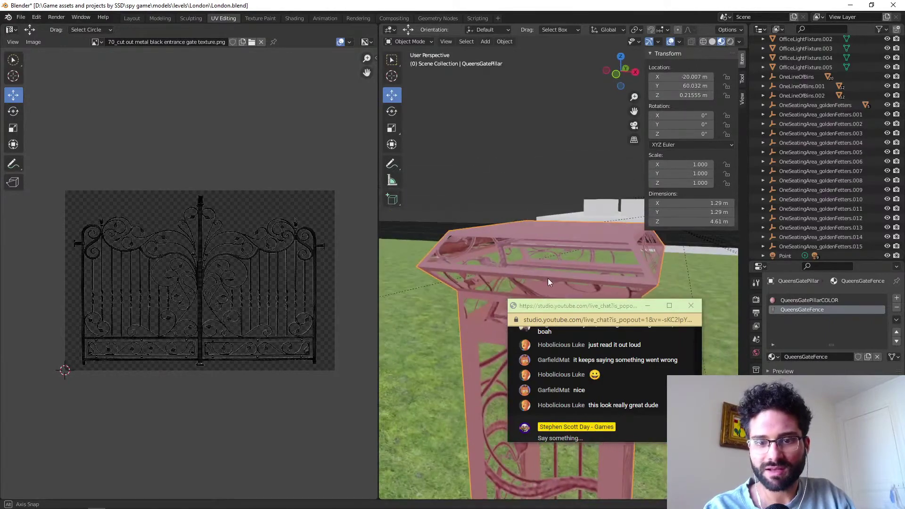
Return to the Layout workspace and save London.blend with the textured pillar.
{"action": "left_click", "coordinate": [133, 19]}
{"action": "middle_click_drag", "start_coordinate": [363, 239], "coordinate": [673, 259]}
{"action": "key", "text": "ctrl+s"}
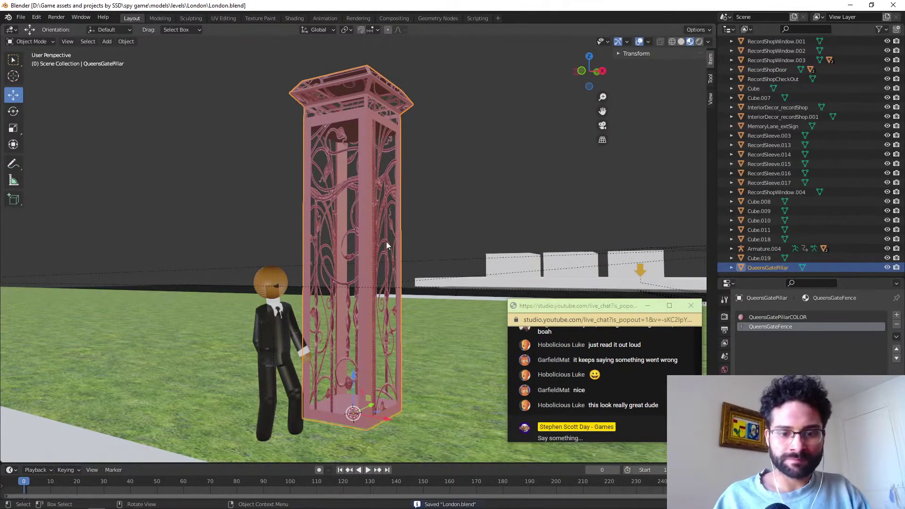
{"action": "middle_click_drag", "start_coordinate": [363, 273], "coordinate": [332, 239]}
Switch to Chrome and examine the Queen's Gate reference photos, including the "Just a Walk in the Park" image, for the pillar arrangement.
{"action": "key", "text": "alt+Tab"}
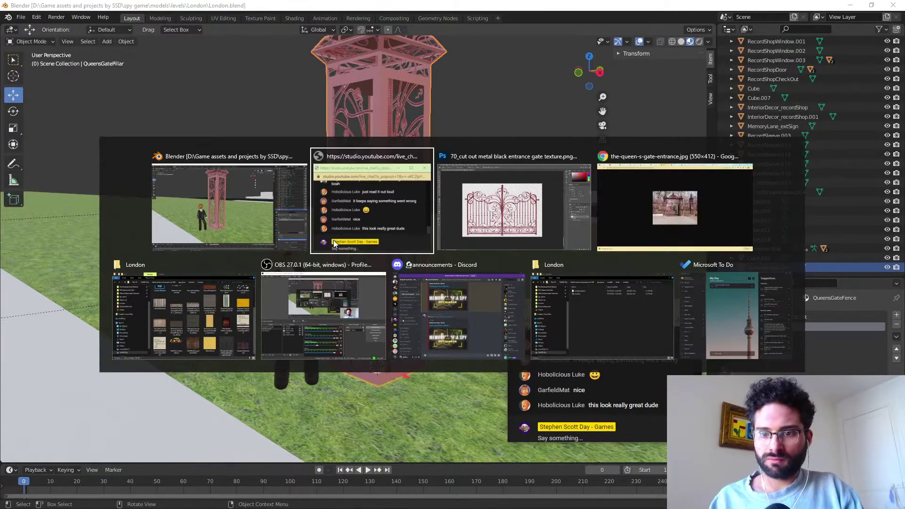
{"action": "key", "text": "alt+Tab"}
{"action": "key", "text": "alt+Tab"}
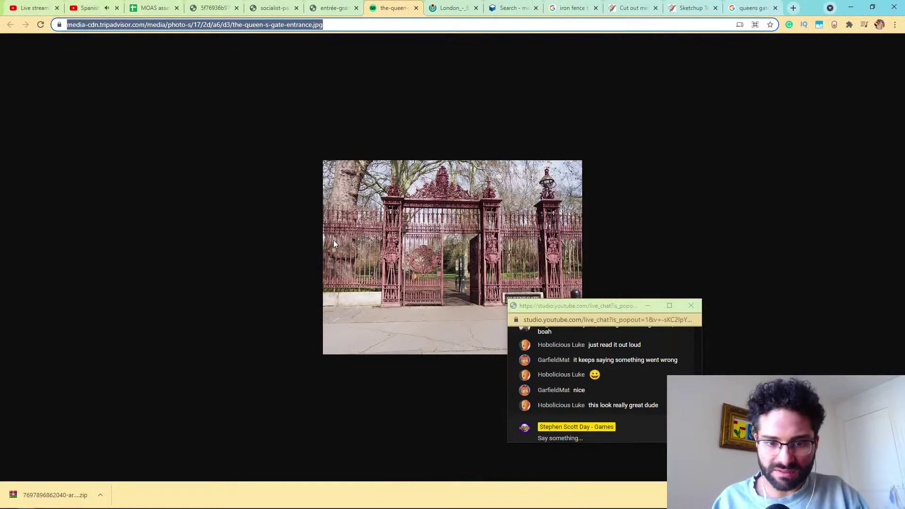
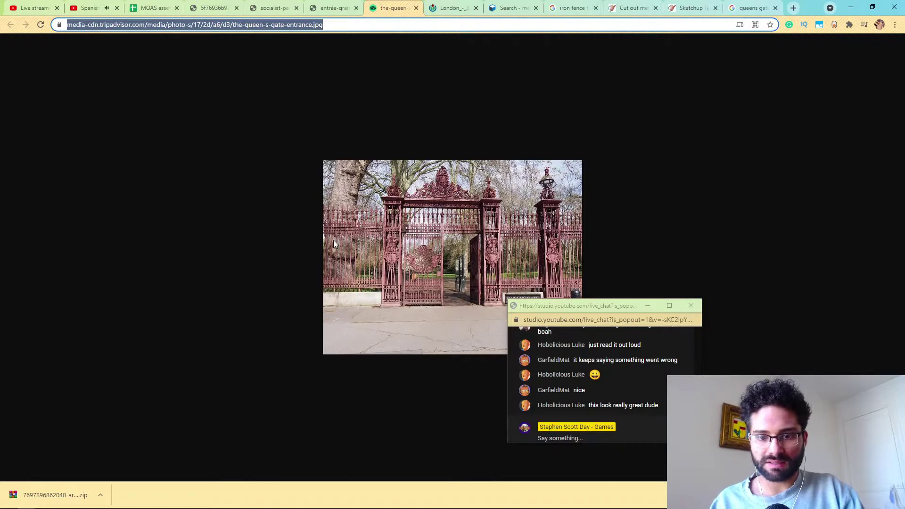
{"action": "left_click", "coordinate": [474, 3]}
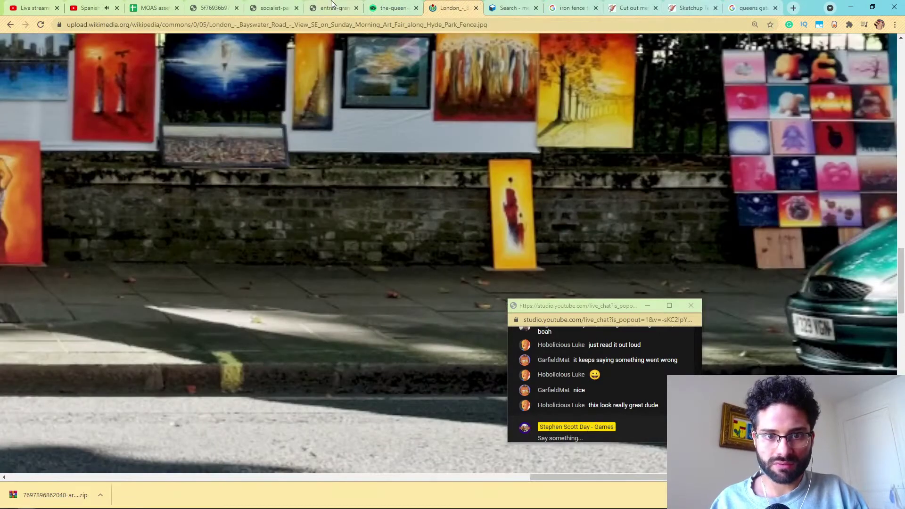
{"action": "left_click", "coordinate": [332, 5]}
{"action": "left_click", "coordinate": [252, 8]}
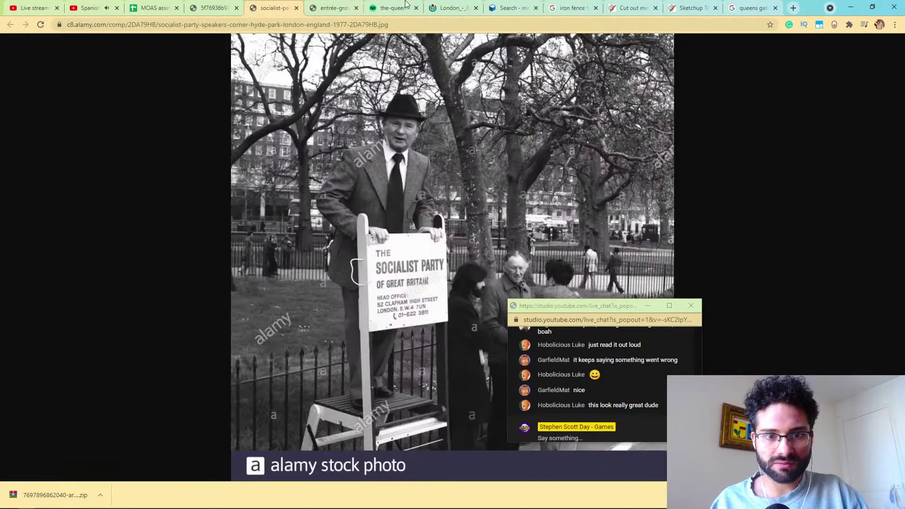
{"action": "left_click", "coordinate": [595, 6]}
{"action": "left_click", "coordinate": [493, 5]}
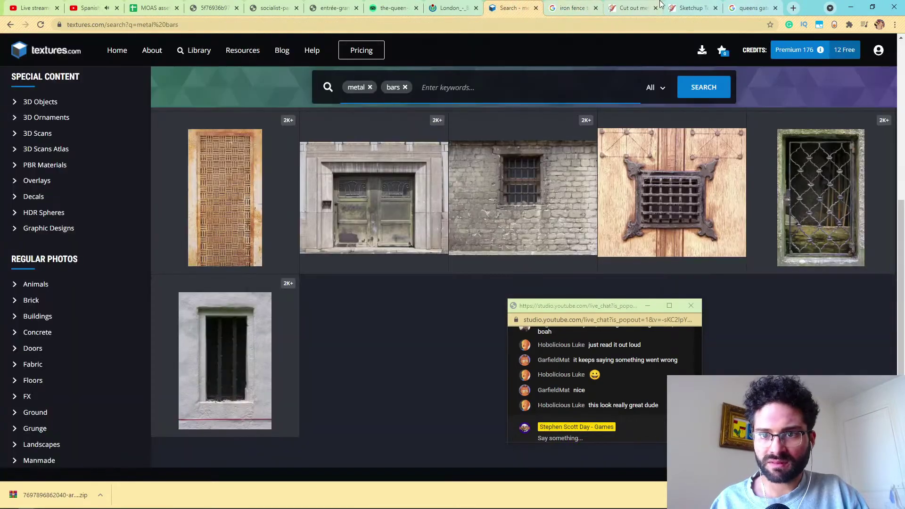
{"action": "left_click", "coordinate": [760, 5]}
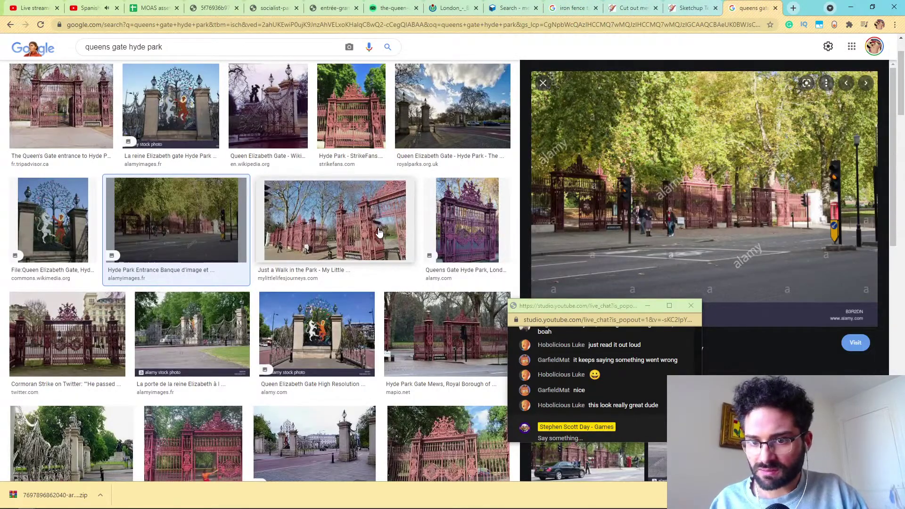
{"action": "left_click", "coordinate": [380, 232]}
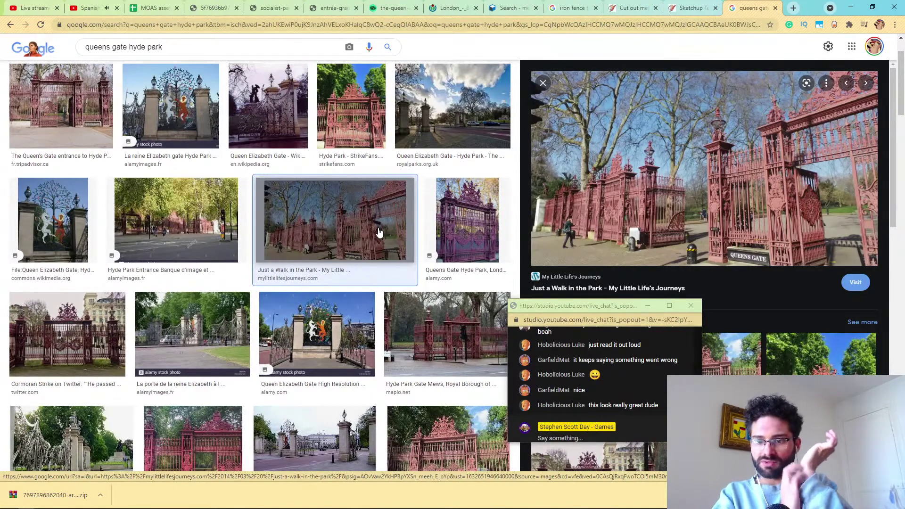
Switch back to Blender and move the pillar horizontally from the grass onto the pale pavement at the park entrance.
{"action": "key", "text": "alt+Tab"}
{"action": "middle_click_drag", "start_coordinate": [454, 260], "coordinate": [431, 270]}
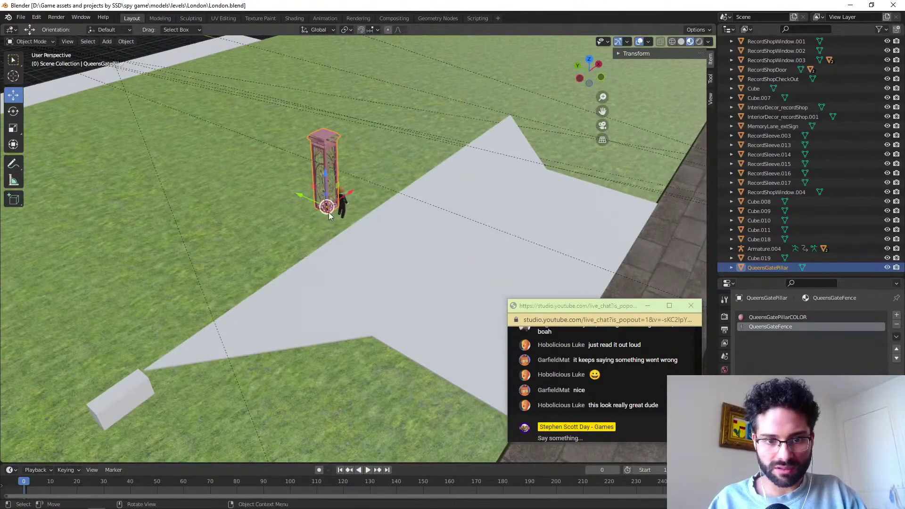
{"action": "middle_click_drag", "start_coordinate": [350, 225], "coordinate": [450, 230]}
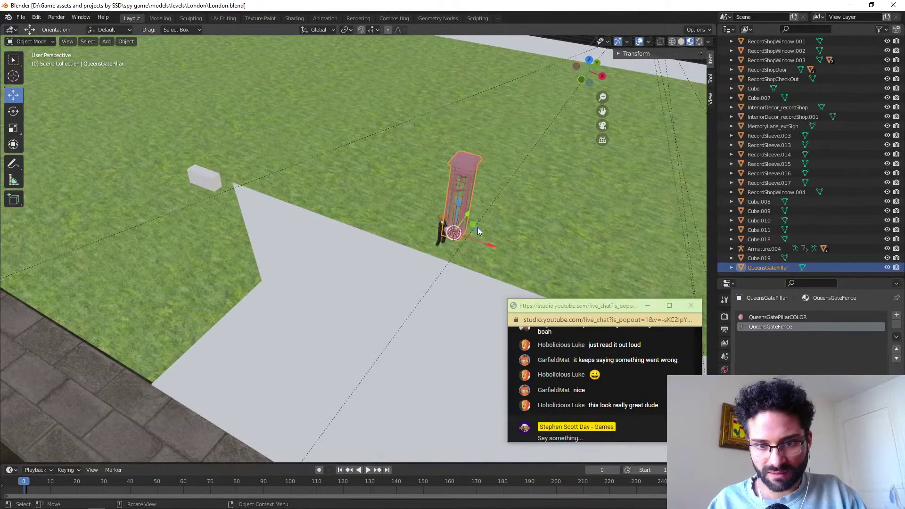
{"action": "left_click_drag", "start_coordinate": [477, 229], "coordinate": [396, 271]}
{"action": "scroll", "coordinate": [394, 278], "scroll_direction": "up", "scroll_amount": 4}
{"action": "middle_click_drag", "start_coordinate": [386, 284], "coordinate": [332, 273], "text": "shift"}
{"action": "mouse_move", "coordinate": [382, 295]}
{"action": "left_mouse_down"}
{"action": "mouse_move", "coordinate": [394, 304]}
{"action": "mouse_move", "coordinate": [370, 312]}
{"action": "mouse_move", "coordinate": [379, 297]}
{"action": "left_mouse_up"}
{"action": "scroll", "coordinate": [365, 284], "scroll_direction": "up", "scroll_amount": 5}
{"action": "left_click_drag", "start_coordinate": [370, 348], "coordinate": [361, 312]}
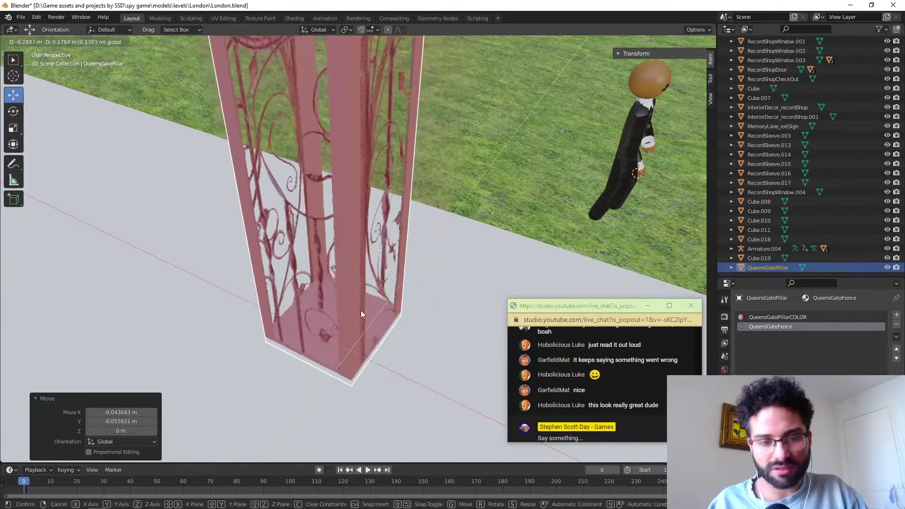
In top view, move the pillar about -9.18 m in X and 1.72 m in Y, near the left corner of the pavement's wide edge.
{"action": "scroll", "coordinate": [245, 305], "scroll_direction": "down", "scroll_amount": 8}
{"action": "scroll", "coordinate": [330, 302], "scroll_direction": "down", "scroll_amount": 6}
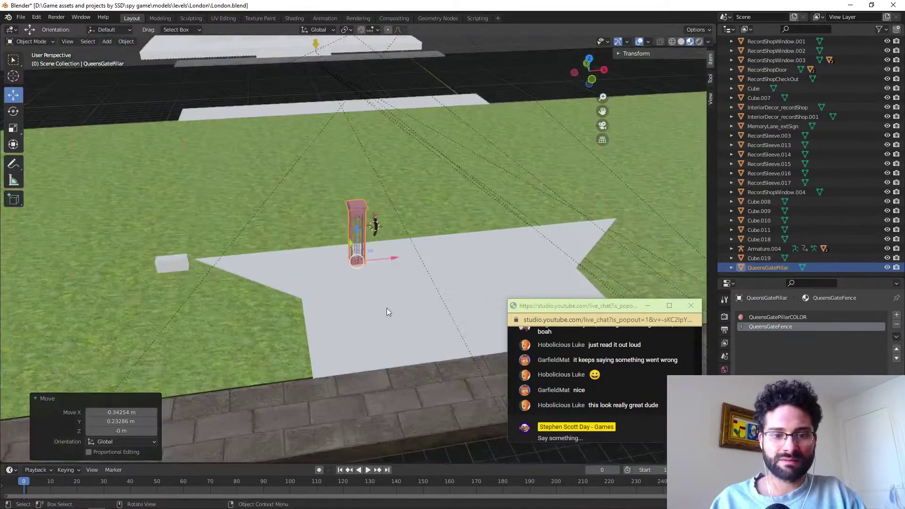
{"action": "middle_click_drag", "start_coordinate": [304, 317], "coordinate": [324, 304]}
{"action": "scroll", "coordinate": [311, 283], "scroll_direction": "up", "scroll_amount": 2}
{"action": "scroll", "coordinate": [302, 264], "scroll_direction": "up", "scroll_amount": 6}
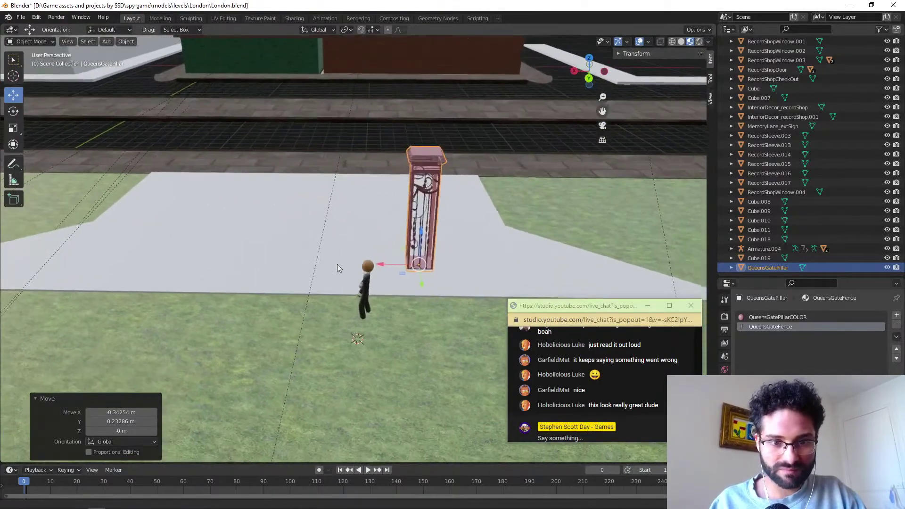
{"action": "middle_click_drag", "start_coordinate": [337, 268], "coordinate": [598, 82]}
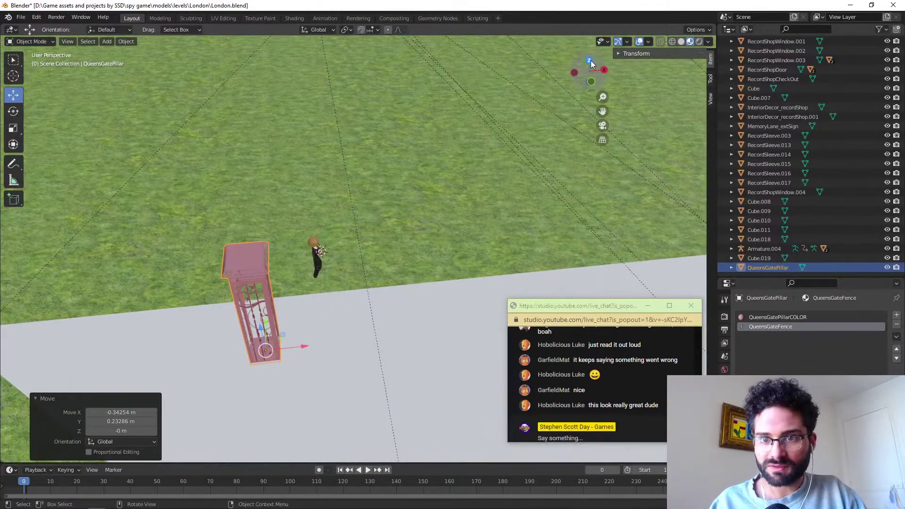
{"action": "left_click", "coordinate": [590, 61]}
{"action": "scroll", "coordinate": [291, 304], "scroll_direction": "up", "scroll_amount": 4}
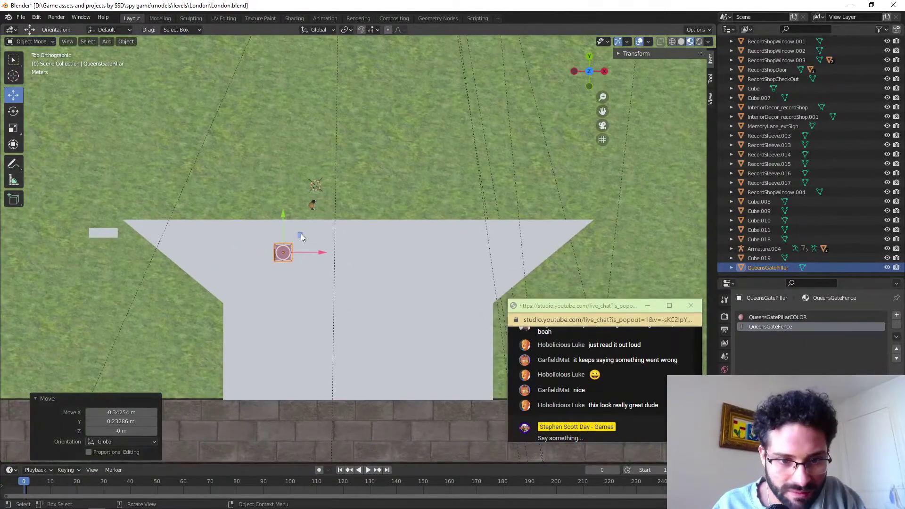
{"action": "left_click_drag", "start_coordinate": [300, 235], "coordinate": [261, 215]}
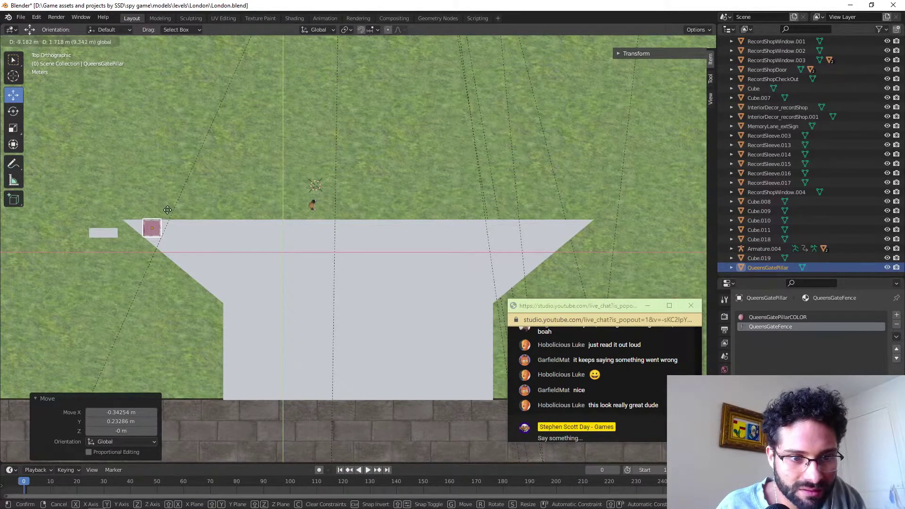
{"action": "left_click_drag", "start_coordinate": [168, 209], "coordinate": [168, 210]}
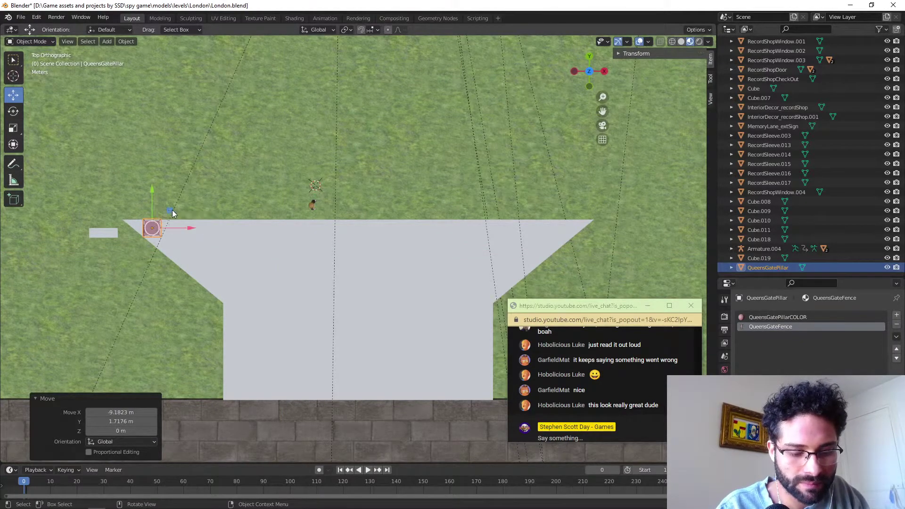
Make two linked copies of the pillar along X, one about 28.84 m away at the opposite corner and another about 5.52 m back inward.
{"action": "key", "text": "shift+d"}
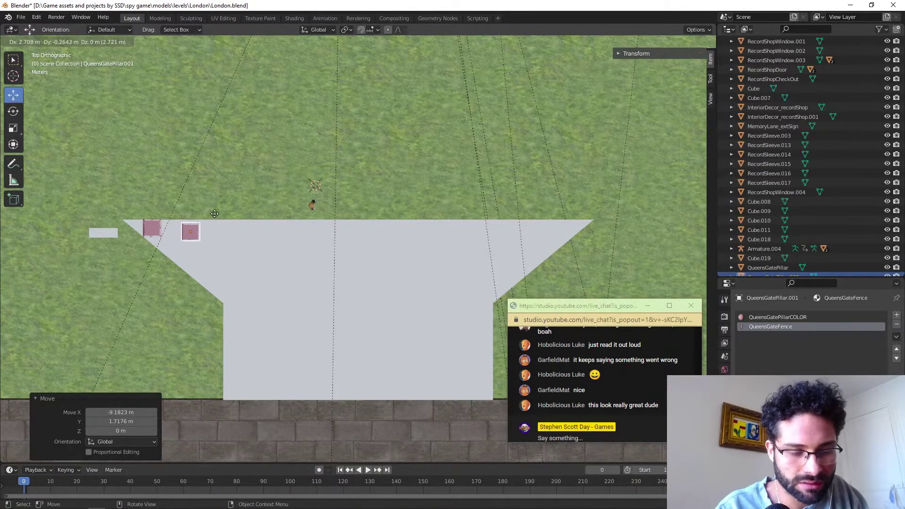
{"action": "key", "text": "x"}
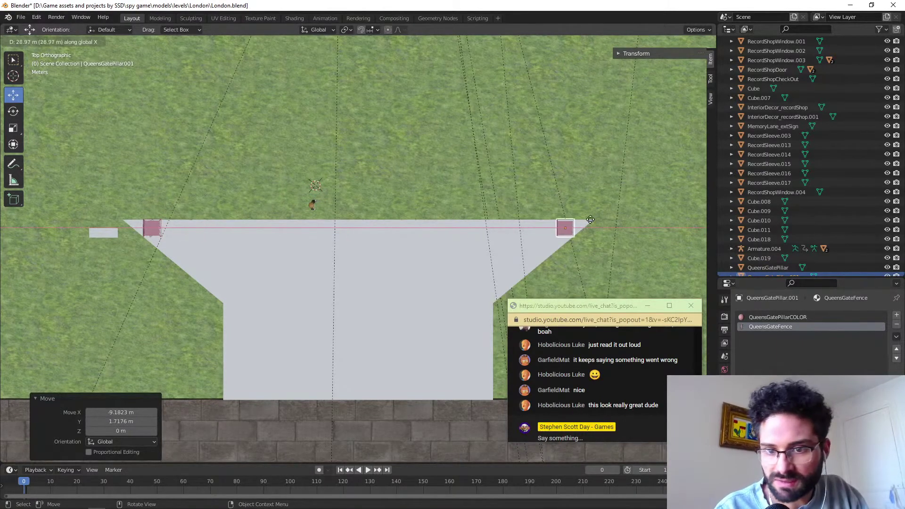
{"action": "left_click", "coordinate": [584, 223]}
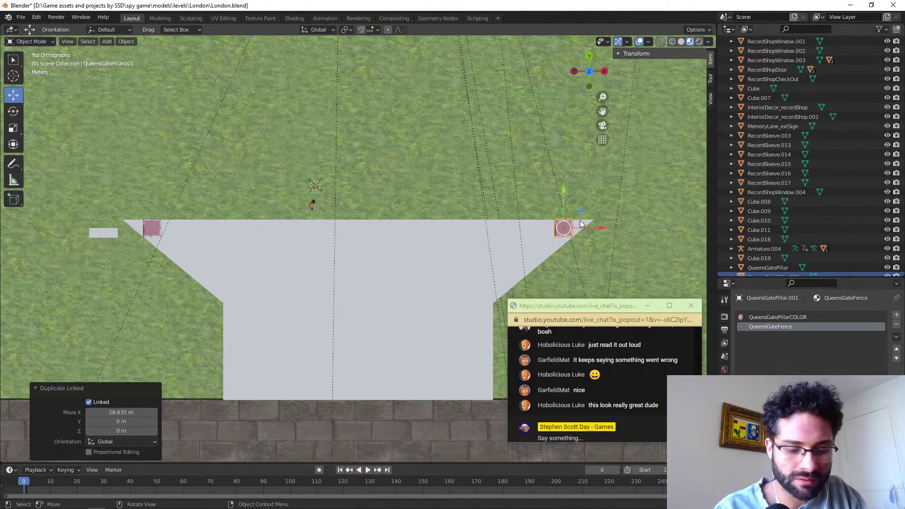
{"action": "key", "text": "alt+d"}
{"action": "key", "text": "x"}
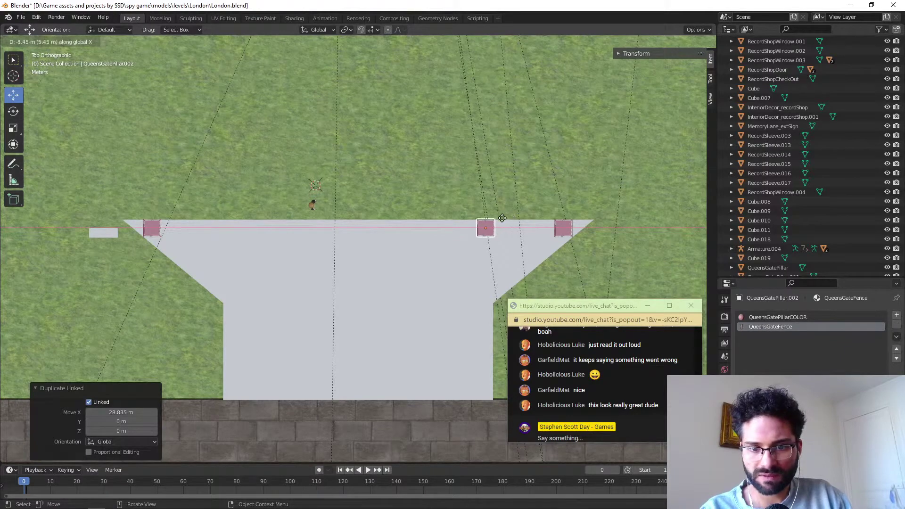
{"action": "left_click", "coordinate": [501, 219]}
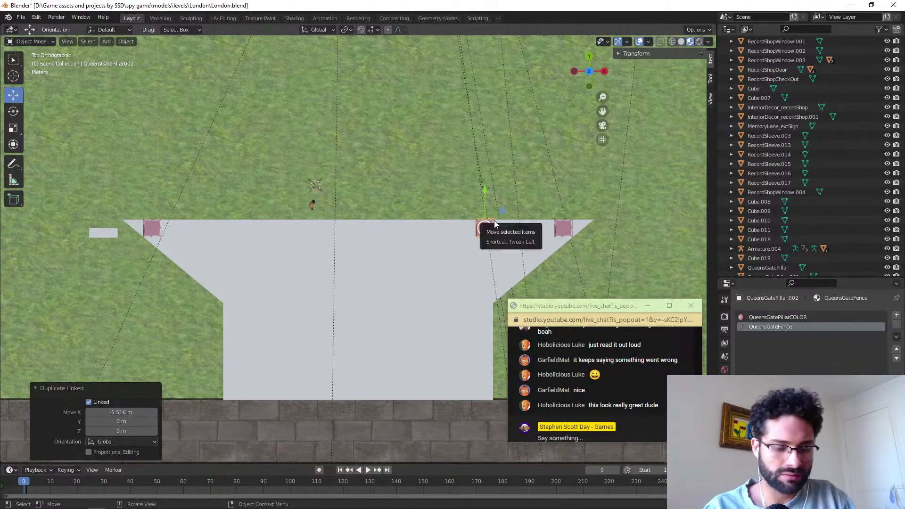
Add three more linked pillar copies along X, each offset from the previous one by about -17.84 m, 12.29 m and -6.84 m in turn.
{"action": "key", "text": "alt+d"}
{"action": "key", "text": "x"}
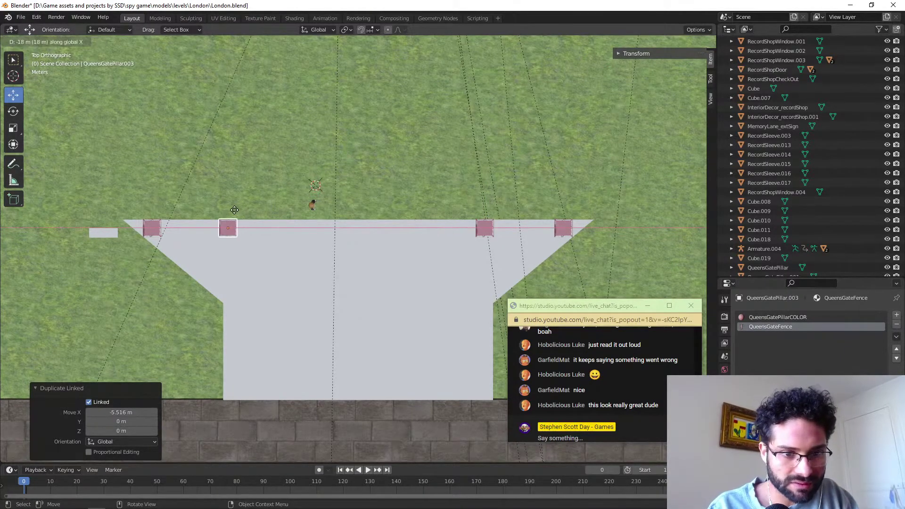
{"action": "left_click", "coordinate": [236, 210]}
{"action": "key", "text": "alt+d"}
{"action": "key", "text": "x"}
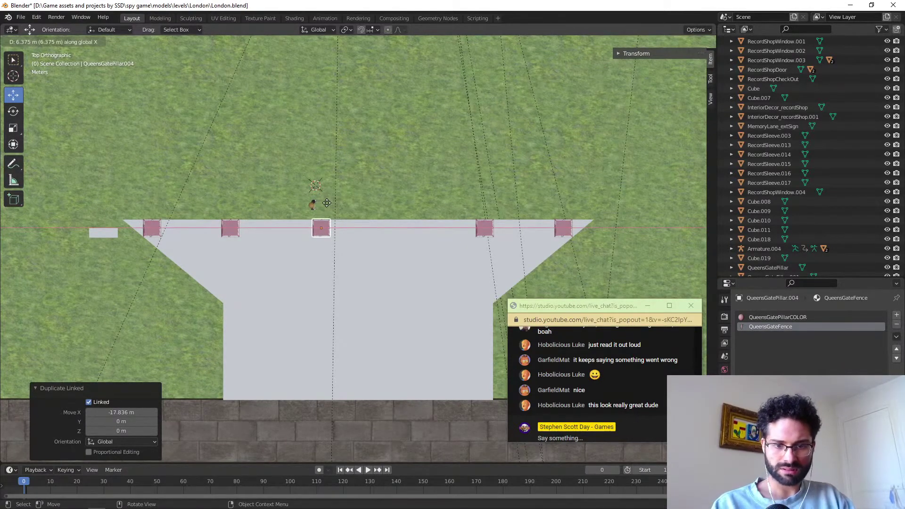
{"action": "left_click", "coordinate": [411, 206]}
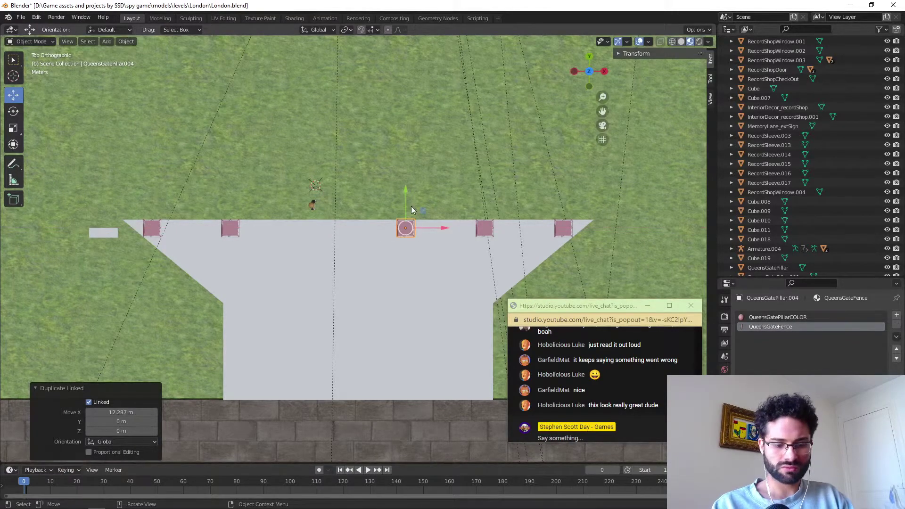
{"action": "key", "text": "alt+d"}
{"action": "key", "text": "x"}
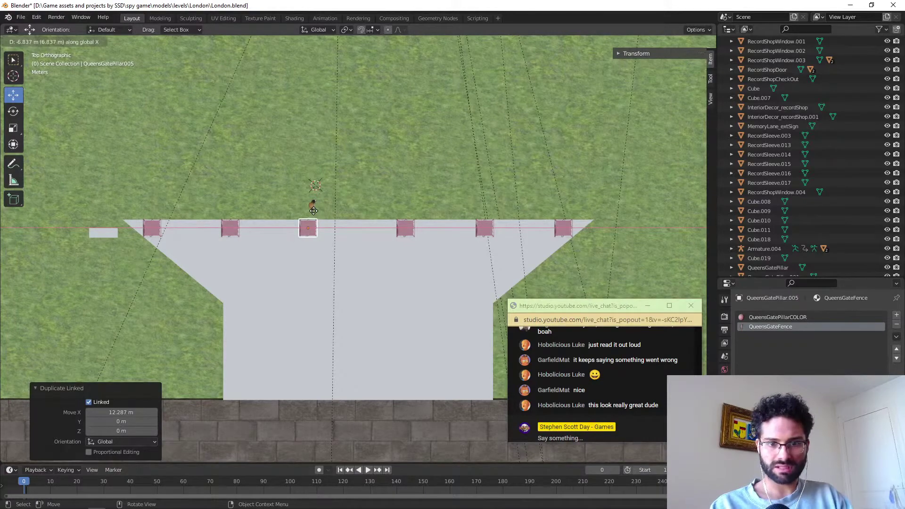
{"action": "left_click", "coordinate": [314, 214]}
{"action": "middle_click_drag", "start_coordinate": [319, 291], "coordinate": [328, 274]}
{"action": "scroll", "coordinate": [318, 278], "scroll_direction": "up", "scroll_amount": 4}
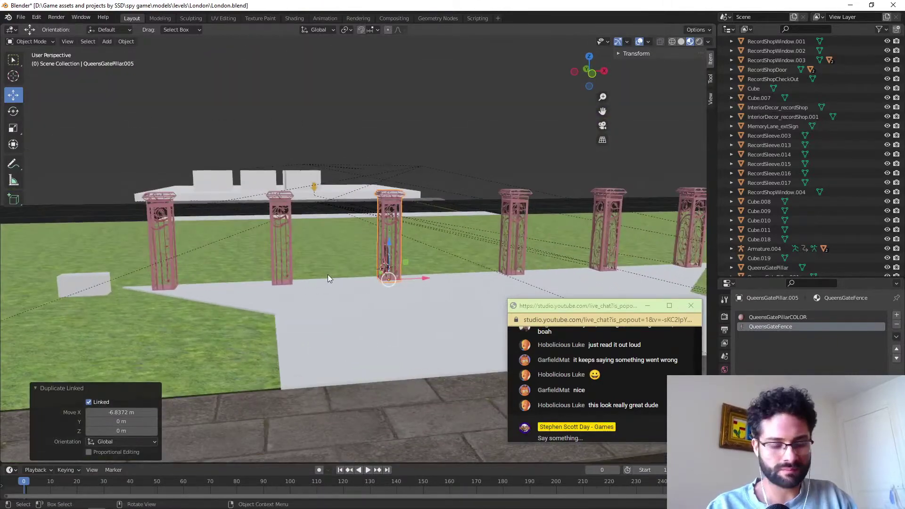
Check the Queen's Gate photo in Chrome, return to Blender and place the 3D cursor on the pavement edge between the second and third pillars.
{"action": "key", "text": "alt+Tab"}
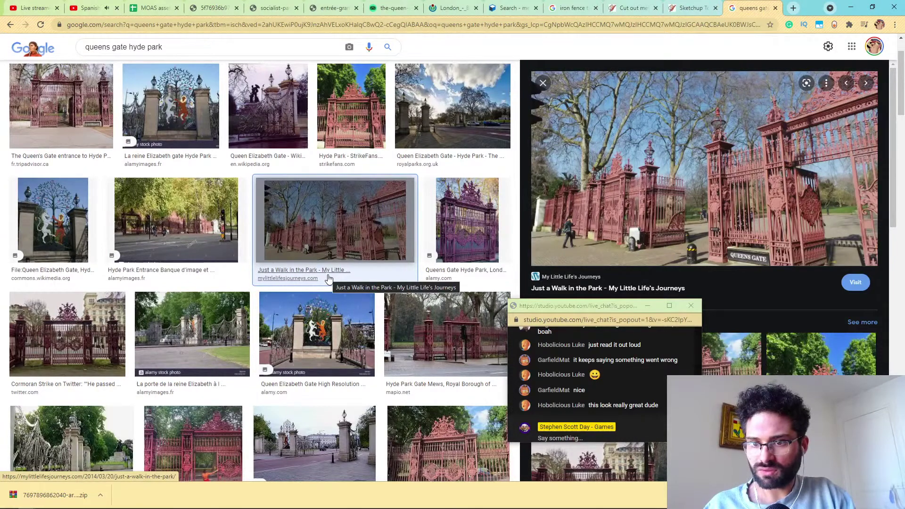
{"action": "key", "text": "alt+Tab"}
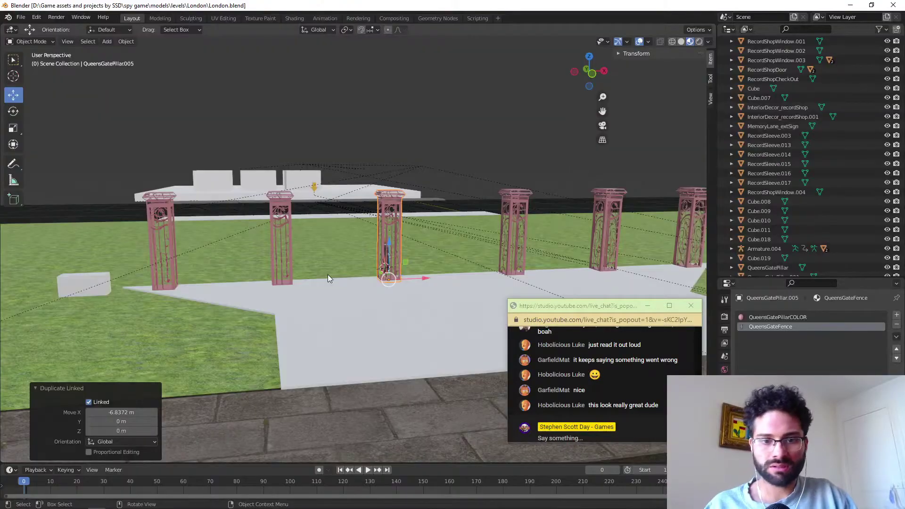
{"action": "middle_click_drag", "start_coordinate": [390, 288], "coordinate": [344, 324]}
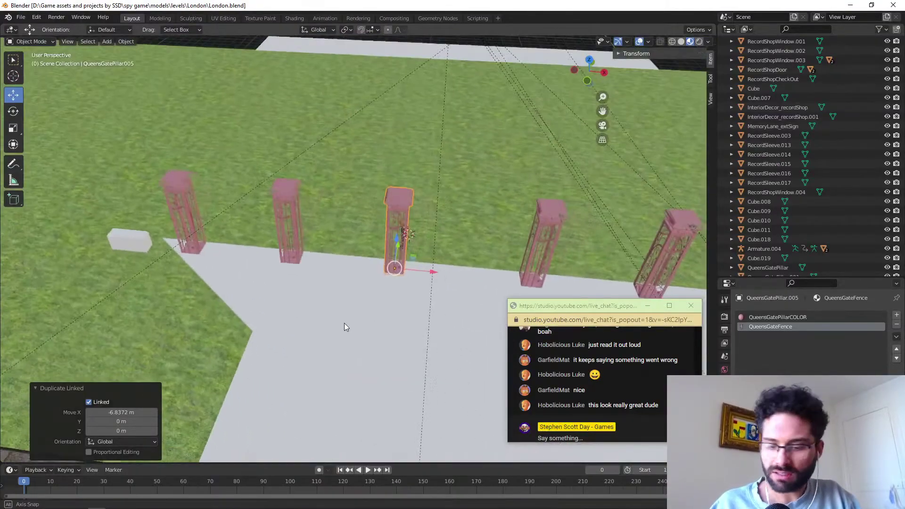
{"action": "right_click", "coordinate": [336, 262], "text": "shift"}
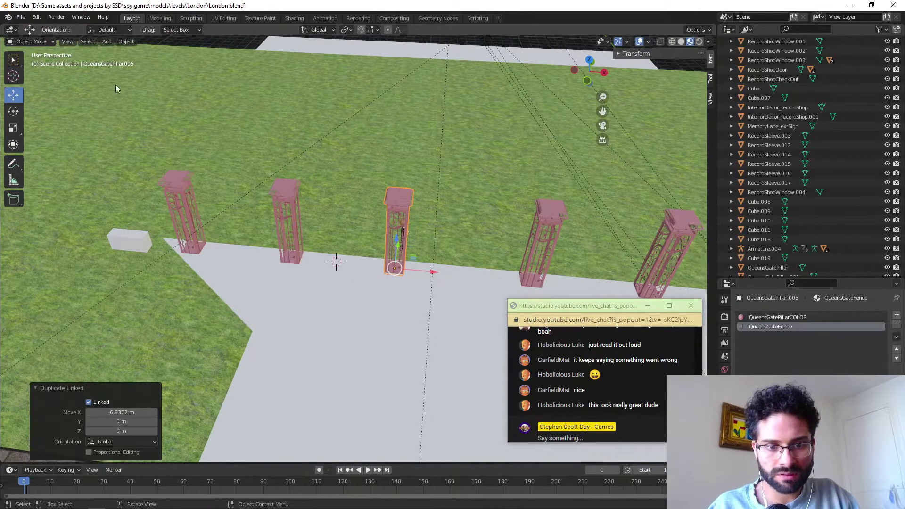
Add a 2 m plane at the 3D cursor between the pillars and rotate it upright about the X axis.
{"action": "left_click", "coordinate": [111, 44]}
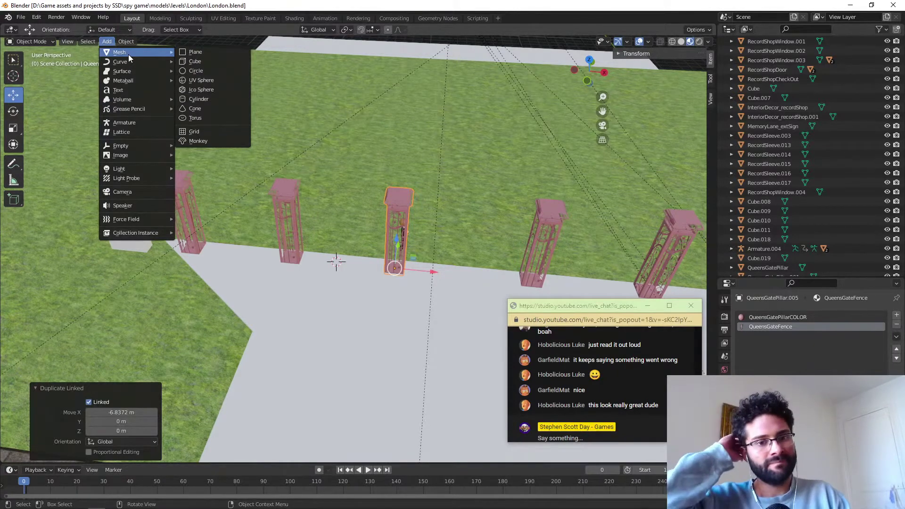
{"action": "left_click", "coordinate": [201, 53]}
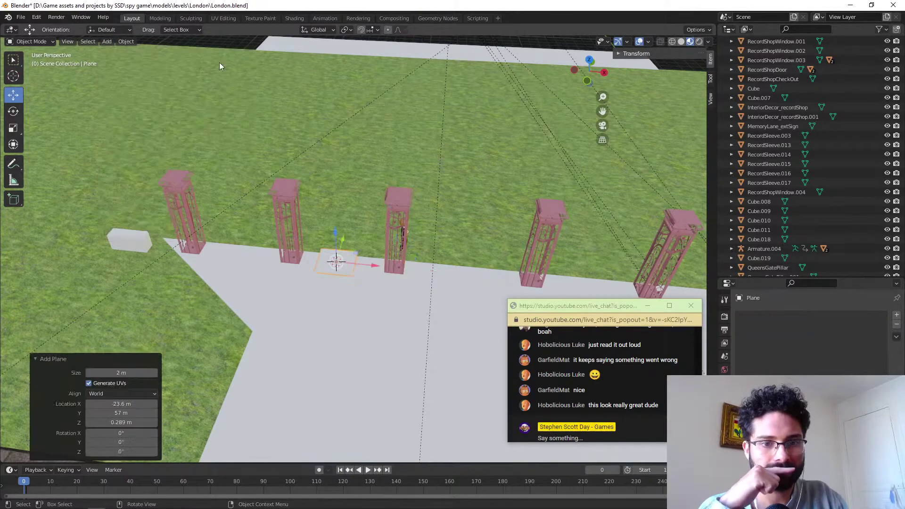
{"action": "key", "text": "r"}
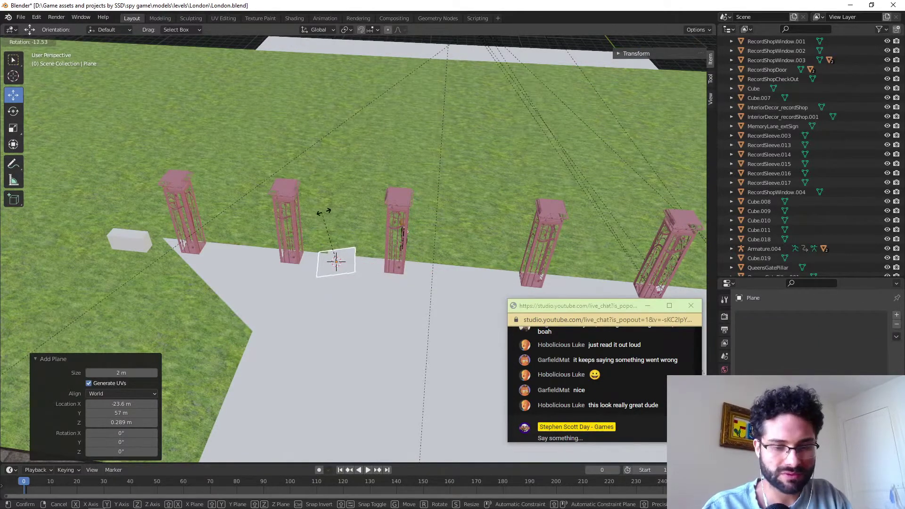
{"action": "key", "text": "x"}
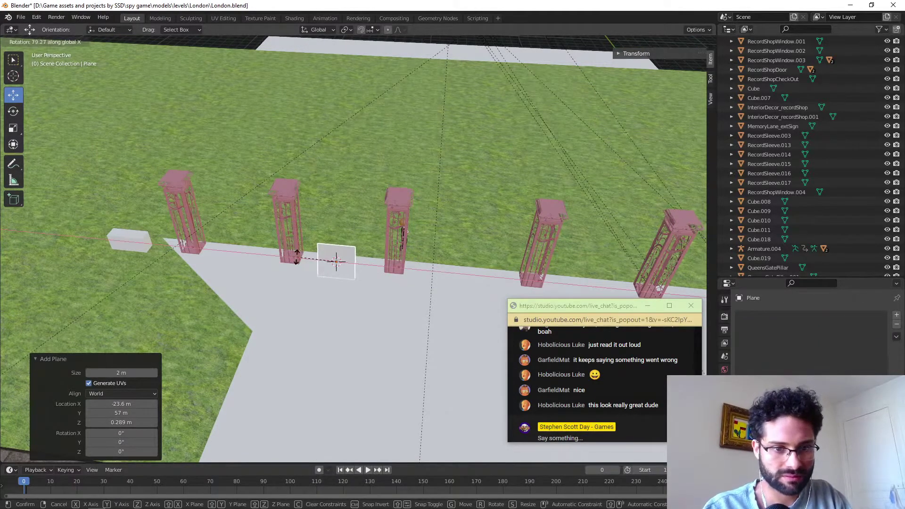
{"action": "left_click", "coordinate": [289, 269]}
{"action": "middle_click_drag", "start_coordinate": [290, 268], "coordinate": [245, 248]}
{"action": "scroll", "coordinate": [336, 248], "scroll_direction": "up", "scroll_amount": 5}
{"action": "middle_click_drag", "start_coordinate": [350, 283], "coordinate": [272, 302]}
{"action": "key", "text": "r"}
{"action": "left_click", "coordinate": [336, 265]}
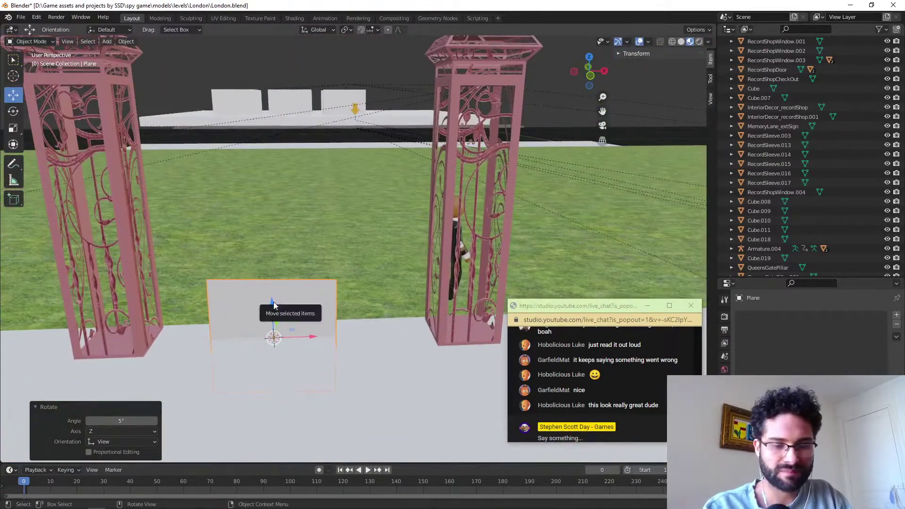
Try raising the upright plane's face about 0.96 m in Z in Edit Mode, and delete the plane in Object Mode.
{"action": "key", "text": "Tab"}
{"action": "key", "text": "e"}
{"action": "key", "text": "z"}
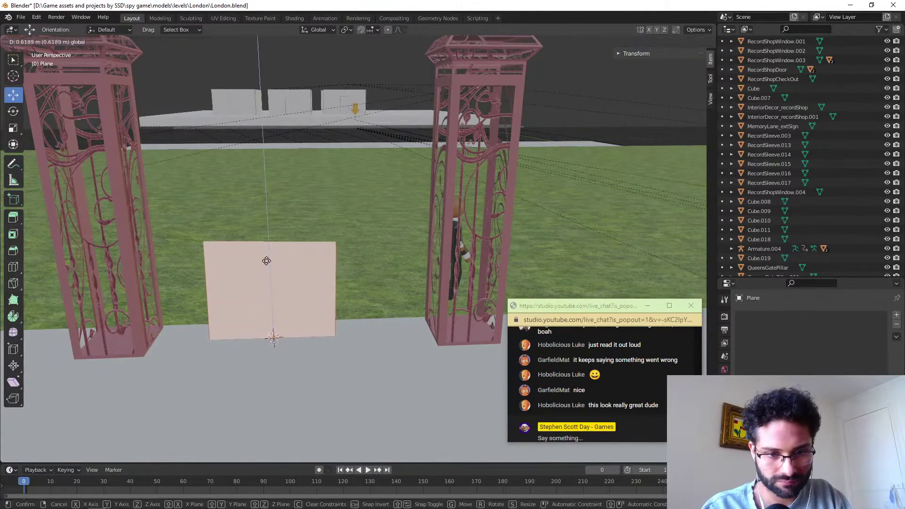
{"action": "left_click", "coordinate": [263, 250]}
{"action": "middle_click_drag", "start_coordinate": [262, 250], "coordinate": [223, 274]}
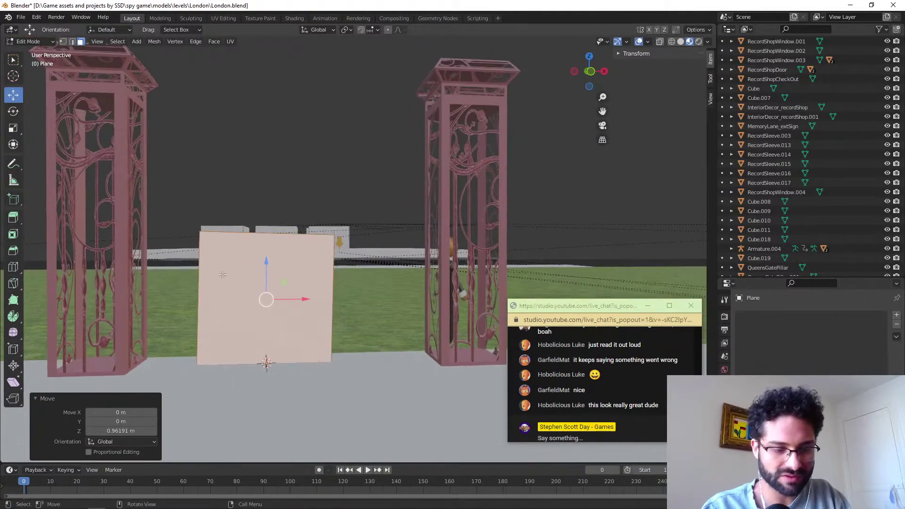
{"action": "key", "text": "Tab"}
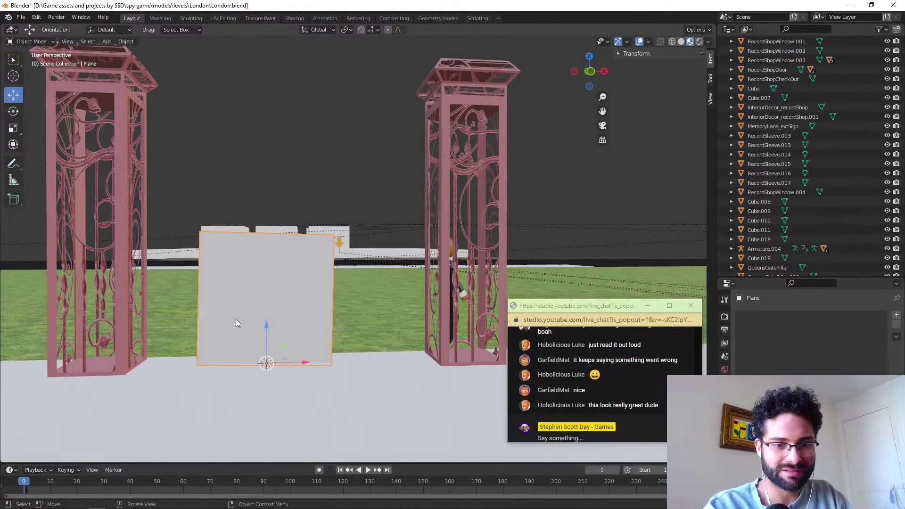
{"action": "scroll", "coordinate": [256, 324], "scroll_direction": "down", "scroll_amount": 2}
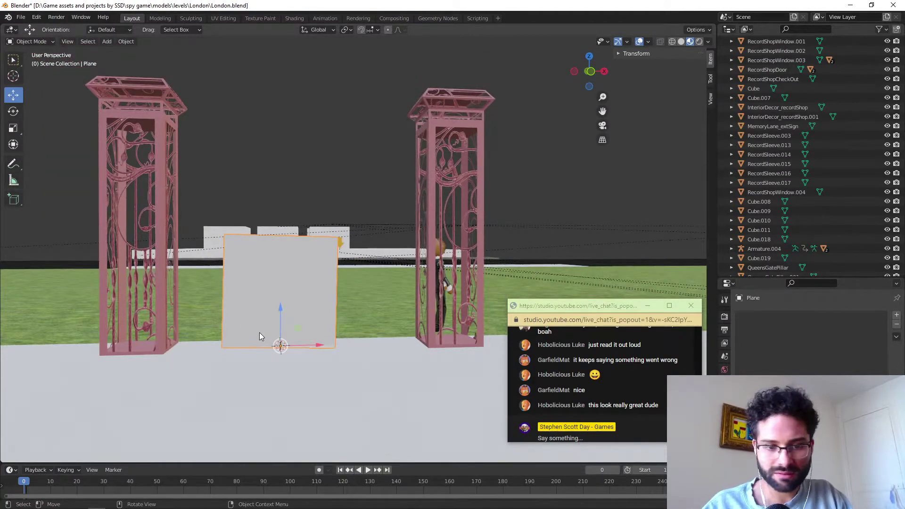
{"action": "key", "text": "Delete"}
Add a new 2 m mesh plane at the 3D cursor between the second and third pillars.
{"action": "left_click", "coordinate": [106, 43]}
{"action": "mouse_move", "coordinate": [127, 50]}
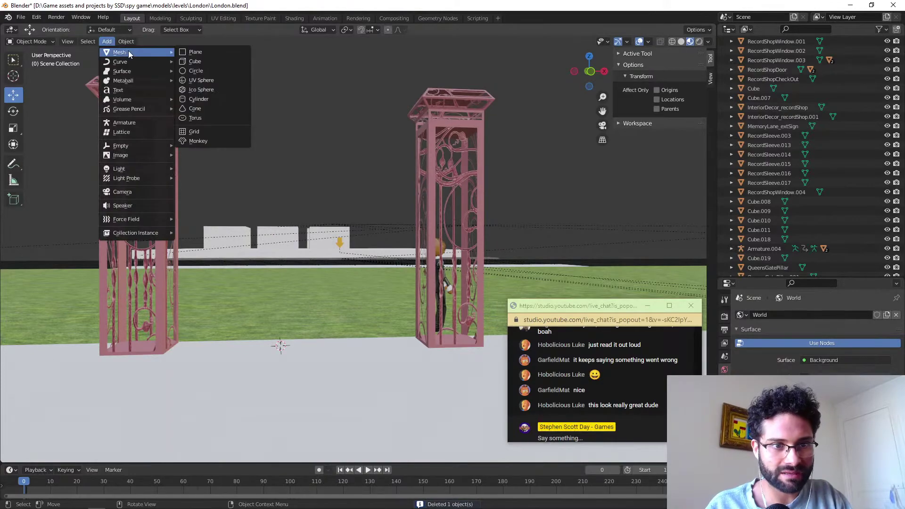
{"action": "left_click", "coordinate": [196, 53]}
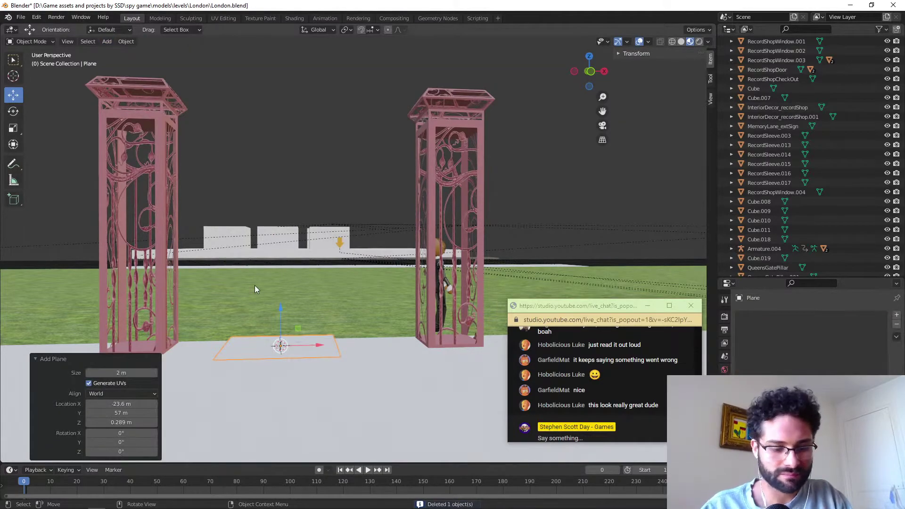
Switch to Chrome and look through the open tabs, including the iron fence textures, the Bayswater Road photo and the Queen's Gate images.
{"action": "key", "text": "alt+Tab"}
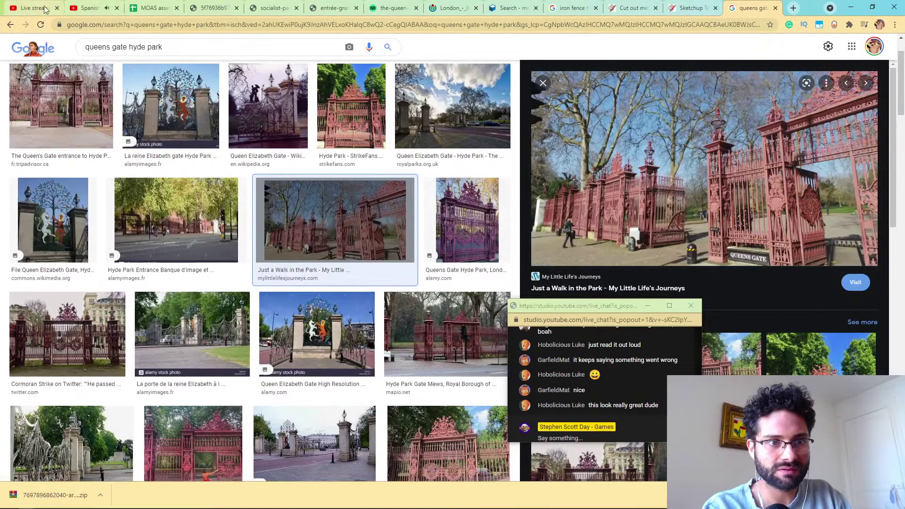
{"action": "left_click", "coordinate": [55, 7]}
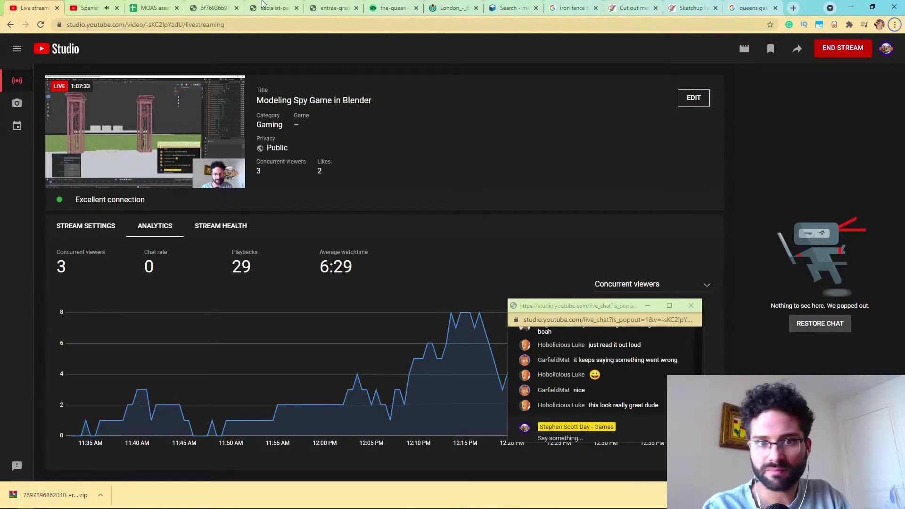
{"action": "left_click", "coordinate": [557, 8]}
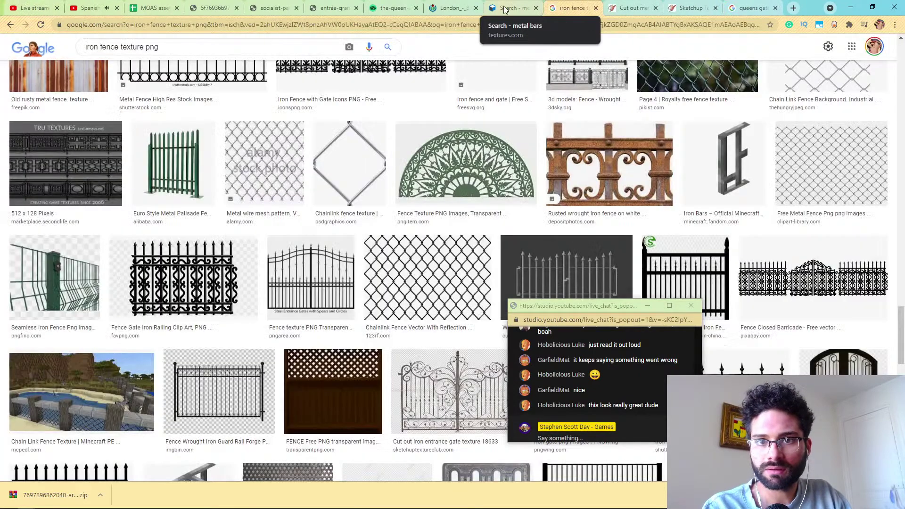
{"action": "left_click", "coordinate": [460, 8]}
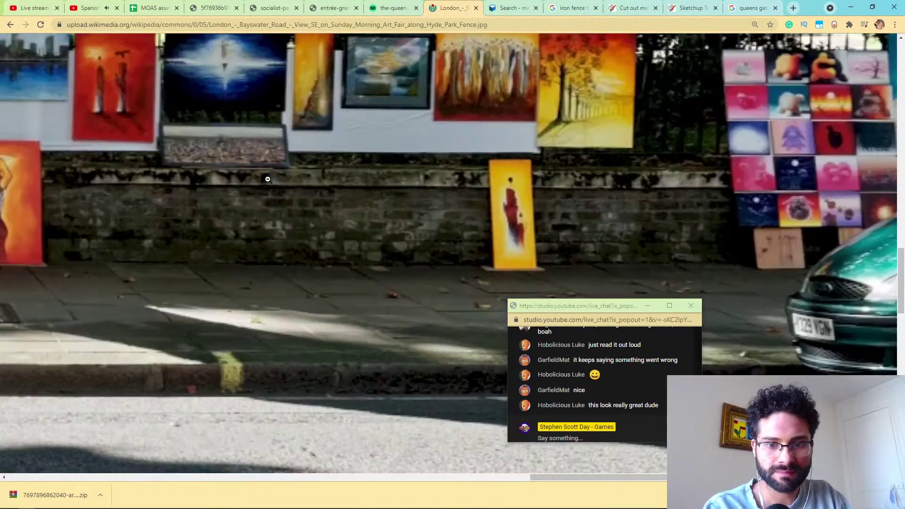
{"action": "left_click", "coordinate": [386, 7]}
{"action": "left_click", "coordinate": [720, 14]}
Switch back to Blender and rotate the new plane about the X axis so it stands upright between the pillars.
{"action": "key", "text": "alt+Tab"}
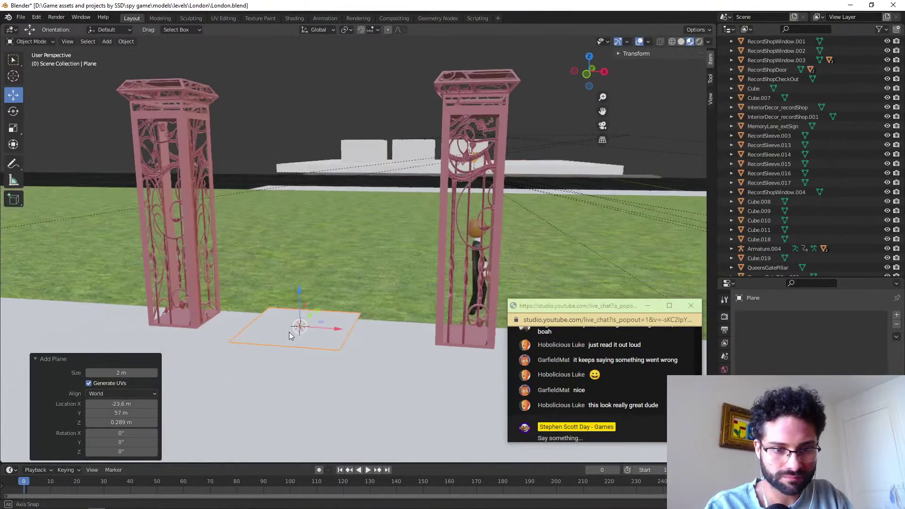
{"action": "middle_click_drag", "start_coordinate": [290, 332], "coordinate": [285, 332]}
{"action": "key", "text": "r"}
{"action": "key", "text": "x"}
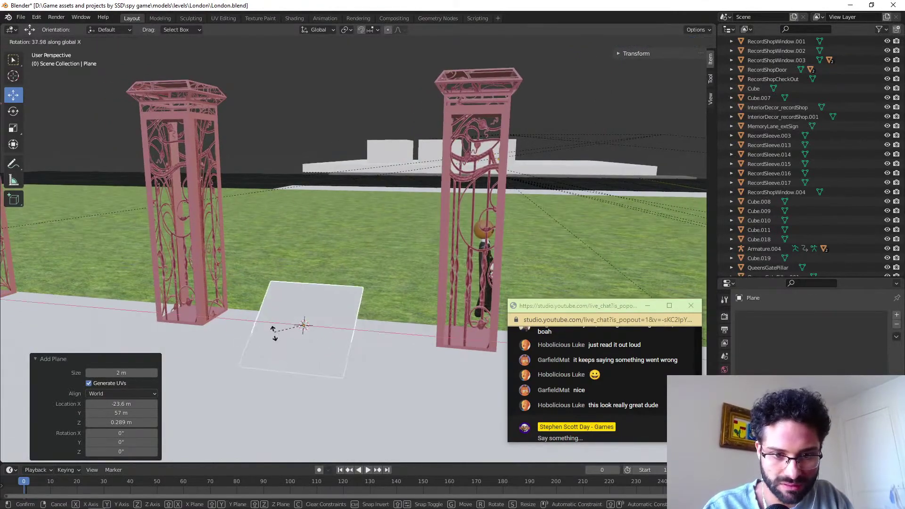
{"action": "left_click", "coordinate": [289, 360]}
{"action": "mouse_move", "coordinate": [288, 360]}
{"action": "middle_mouse_down"}
{"action": "mouse_move", "coordinate": [258, 340]}
{"action": "mouse_move", "coordinate": [189, 383]}
{"action": "mouse_move", "coordinate": [216, 336]}
{"action": "mouse_move", "coordinate": [195, 296]}
{"action": "mouse_move", "coordinate": [317, 315]}
{"action": "mouse_move", "coordinate": [289, 335]}
{"action": "middle_mouse_up"}
In Edit Mode, raise the plane's face in Z until its bottom edge sits on the pavement.
{"action": "key", "text": "Tab"}
{"action": "left_click_drag", "start_coordinate": [280, 313], "coordinate": [263, 246]}
{"action": "middle_click_drag", "start_coordinate": [255, 259], "coordinate": [248, 253]}
In edge select mode, raise the plane's top edge about 1.63 m in Z and return to Object Mode.
{"action": "left_click", "coordinate": [72, 41]}
{"action": "left_click", "coordinate": [285, 231]}
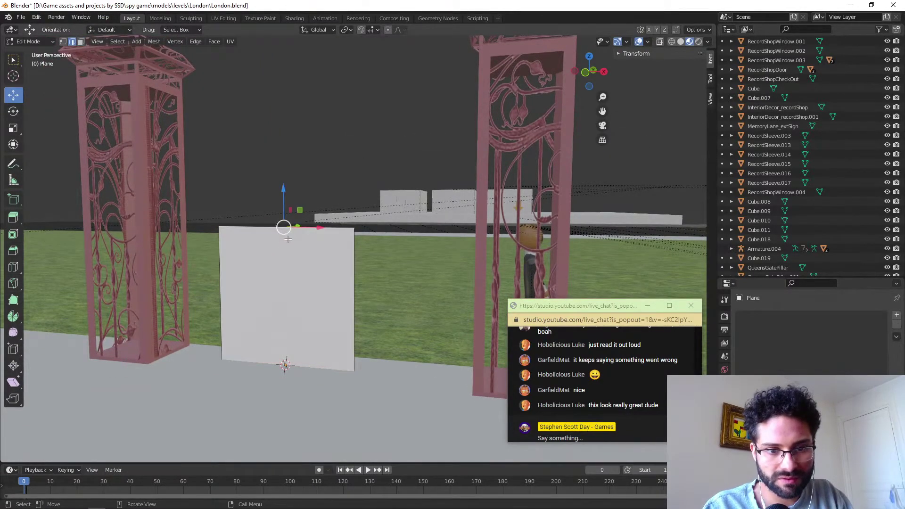
{"action": "left_click_drag", "start_coordinate": [281, 188], "coordinate": [261, 62]}
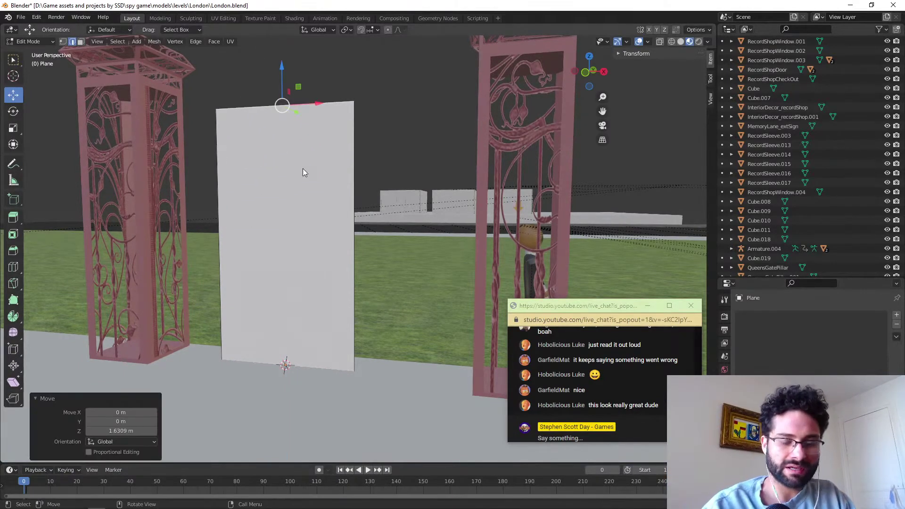
{"action": "key", "text": "Tab"}
Check the Queen's Gate photos in Chrome and, back in Blender, raise the plane's top edge further in Z.
{"action": "key", "text": "alt+Tab"}
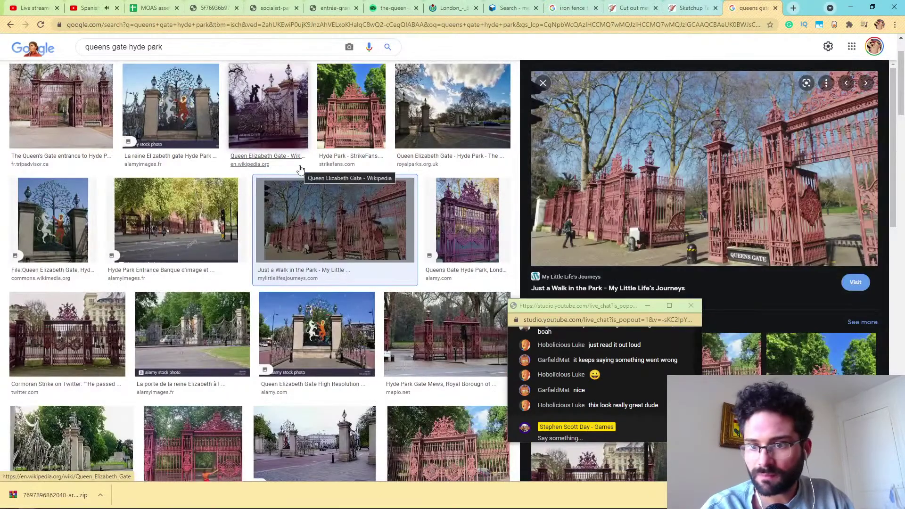
{"action": "key", "text": "alt+Tab"}
{"action": "middle_click_drag", "start_coordinate": [271, 134], "coordinate": [276, 101]}
{"action": "key", "text": "Tab"}
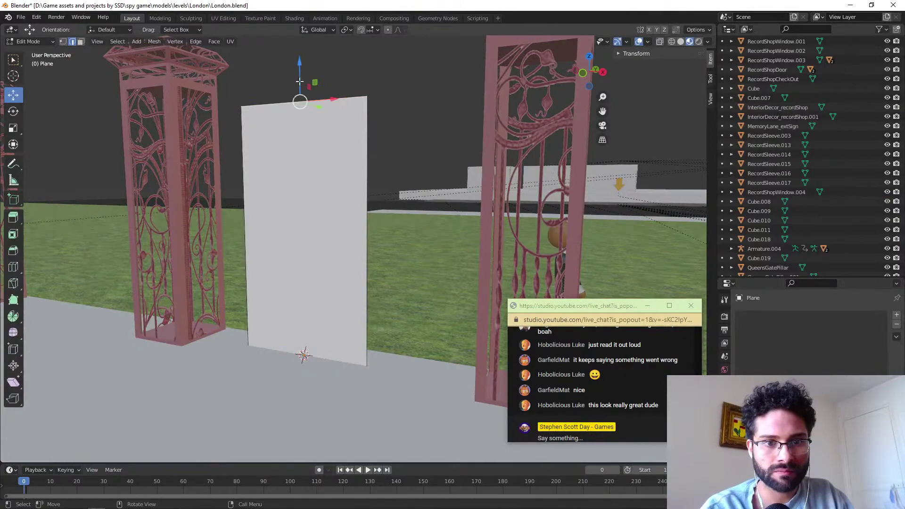
{"action": "key", "text": "g"}
{"action": "left_click_drag", "start_coordinate": [298, 56], "coordinate": [286, 36]}
{"action": "middle_click_drag", "start_coordinate": [286, 36], "coordinate": [341, 111]}
{"action": "key", "text": "Tab"}
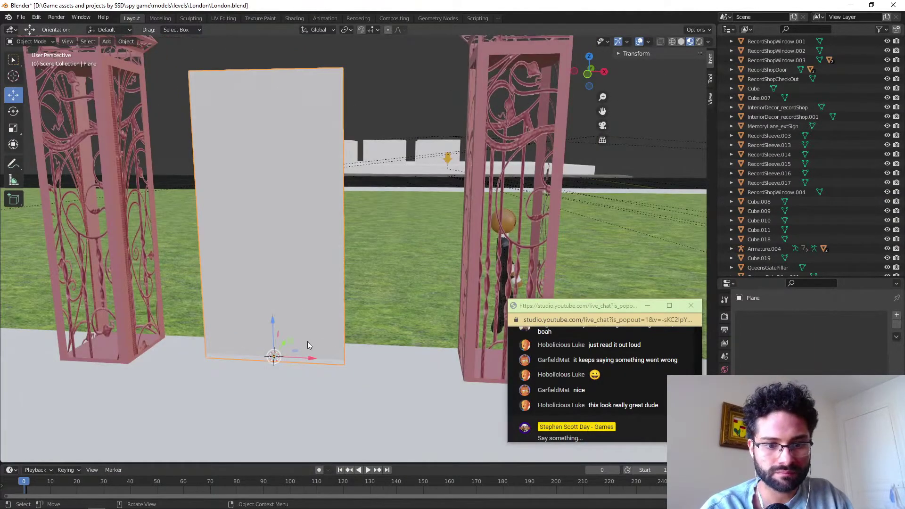
In Edit Mode, stretch the plane's two side edges along X to meet the neighbouring pillars, moving the first about 1.28 m.
{"action": "key", "text": "Tab"}
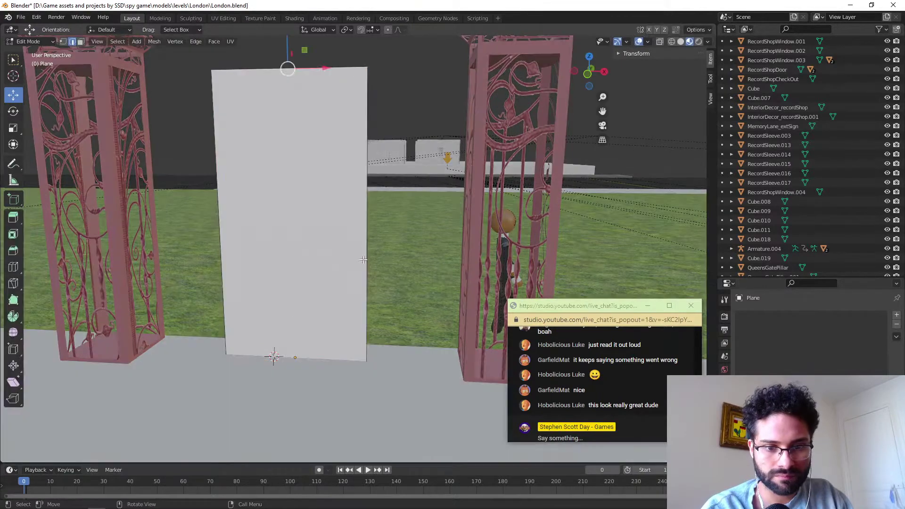
{"action": "left_click", "coordinate": [367, 254]}
{"action": "left_click_drag", "start_coordinate": [401, 229], "coordinate": [506, 235]}
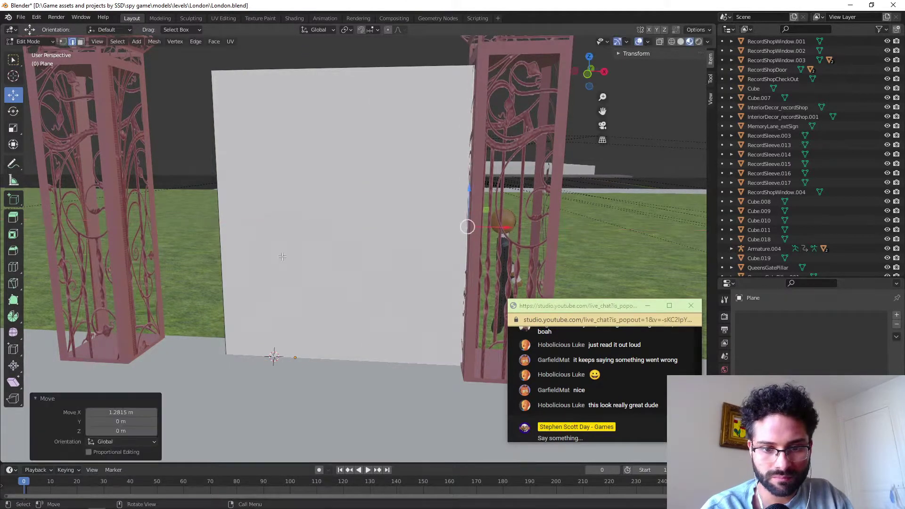
{"action": "left_click", "coordinate": [221, 221]}
{"action": "left_click_drag", "start_coordinate": [256, 224], "coordinate": [170, 228]}
{"action": "middle_click_drag", "start_coordinate": [170, 228], "coordinate": [364, 242]}
{"action": "key", "text": "Tab"}
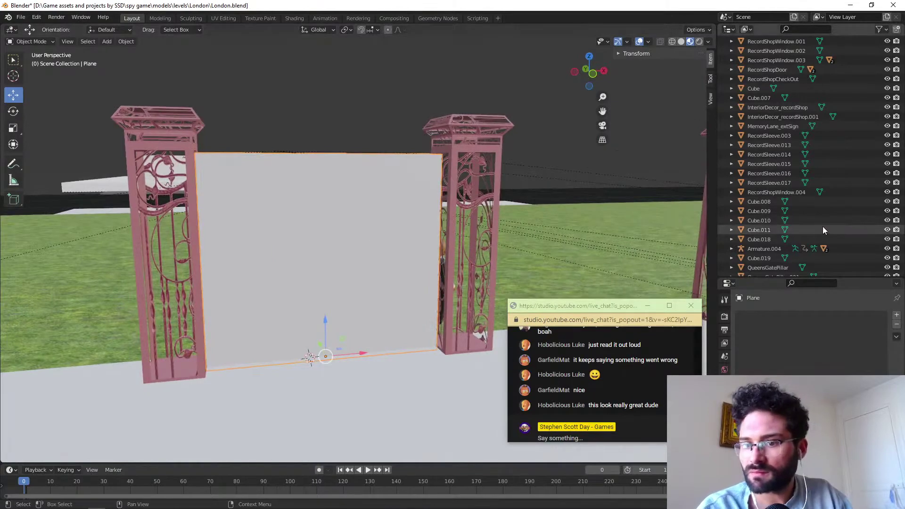
Assign the existing QueensGateFence material to the plane.
{"action": "scroll", "coordinate": [823, 231], "scroll_direction": "down", "scroll_amount": 3}
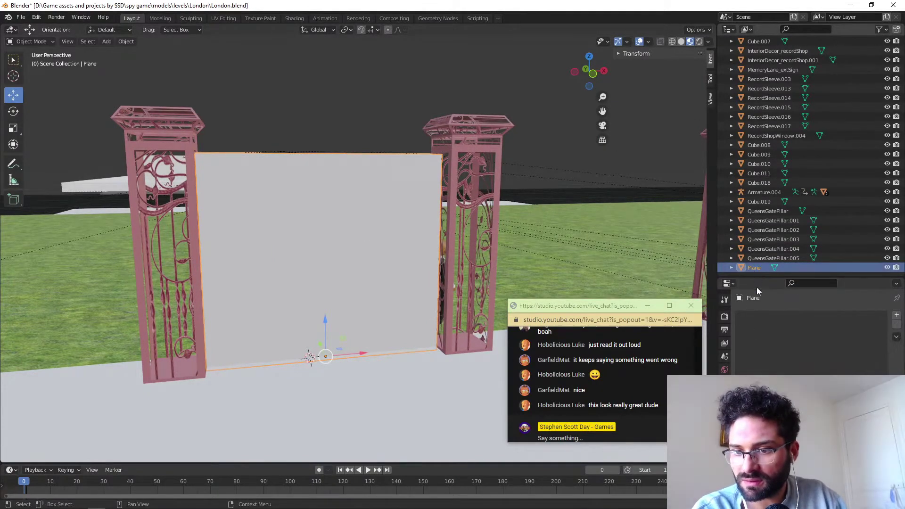
{"action": "left_click", "coordinate": [743, 405]}
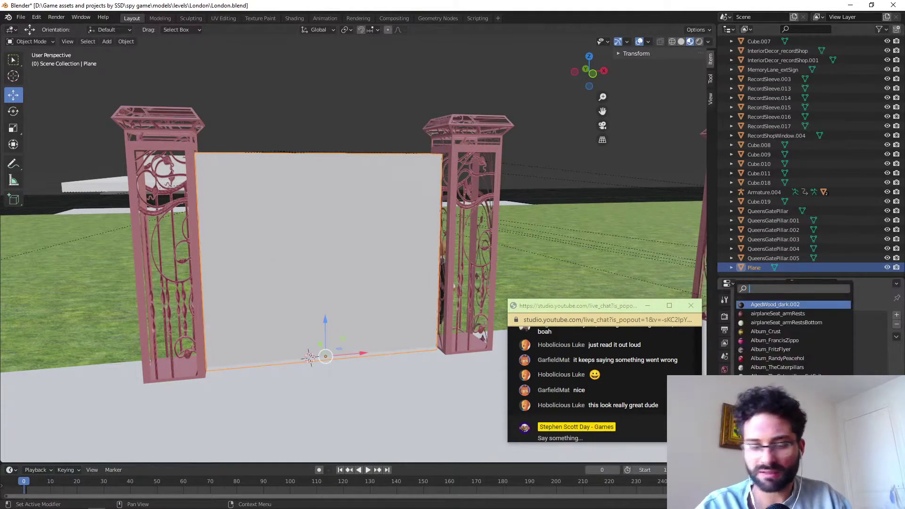
{"action": "type", "text": "queens"}
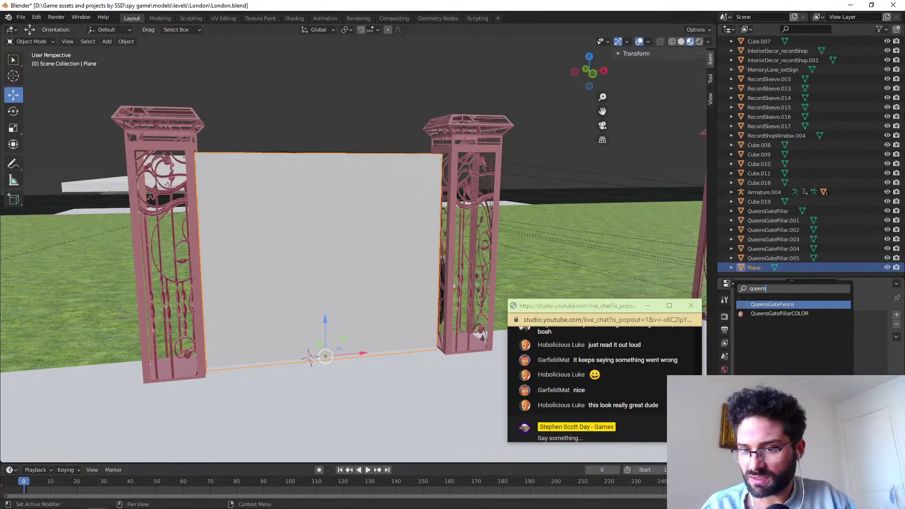
{"action": "key", "text": "Return"}
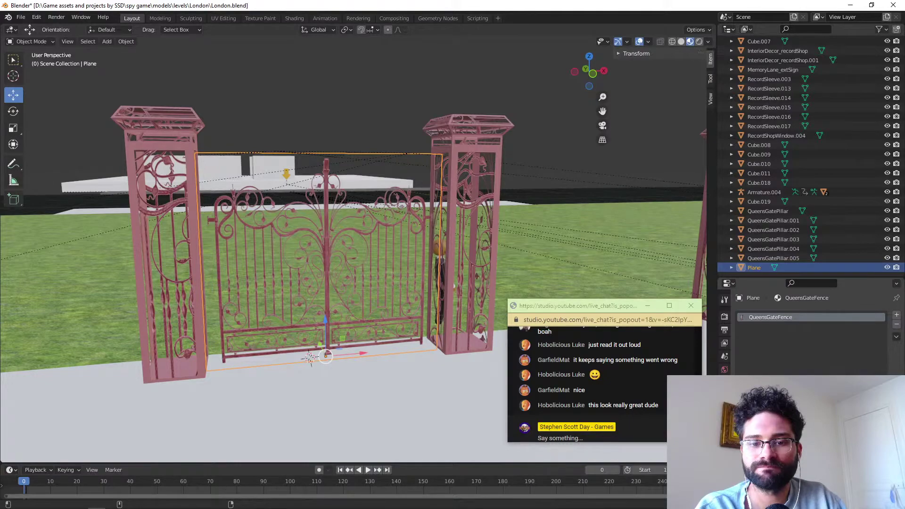
Switch to the gate texture in Photoshop and move the live chat window clear of the artwork.
{"action": "key", "text": "alt+Tab"}
{"action": "key", "text": "alt+Tab"}
{"action": "key", "text": "alt+Tab"}
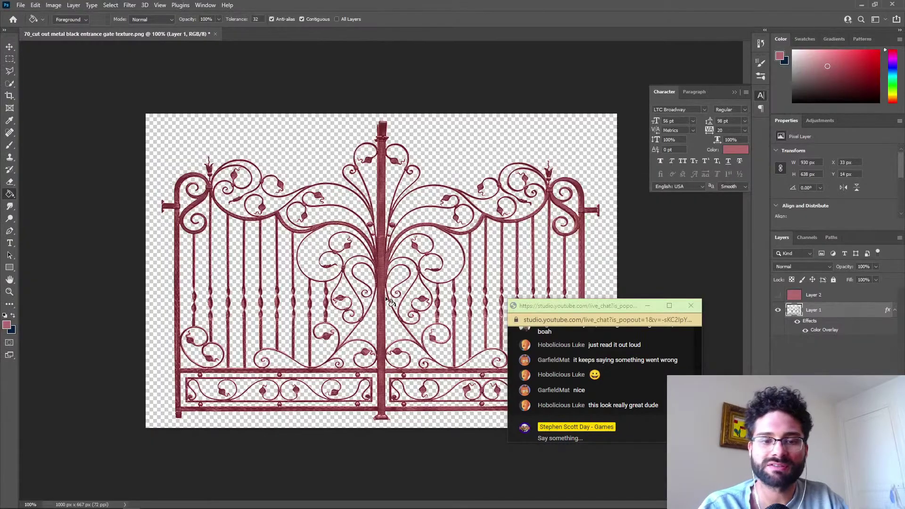
{"action": "left_click_drag", "start_coordinate": [599, 307], "coordinate": [726, 345]}
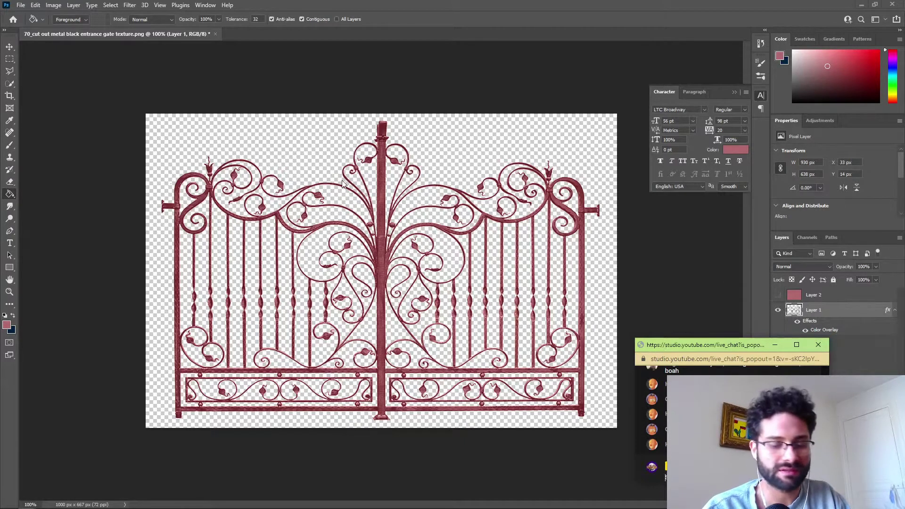
{"action": "key", "text": "alt+Tab"}
{"action": "key", "text": "ctrl+t"}
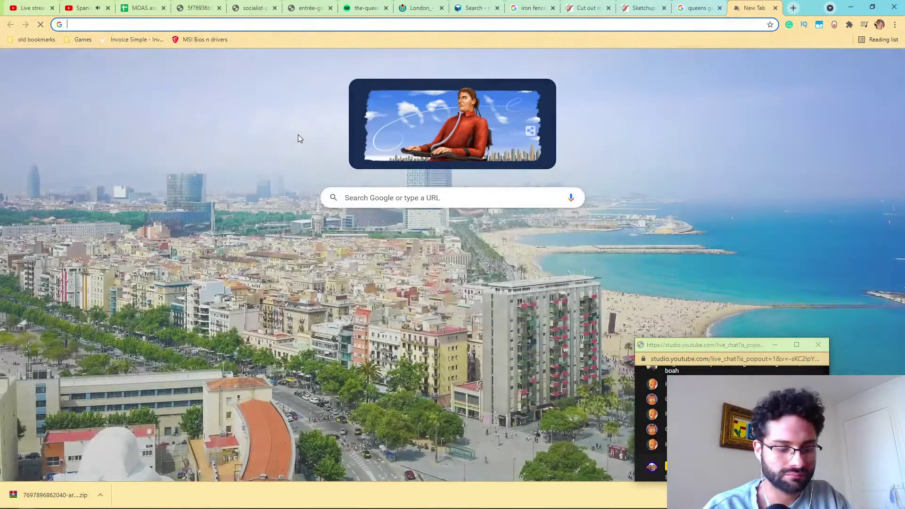
{"action": "key", "text": "ctrl+w"}
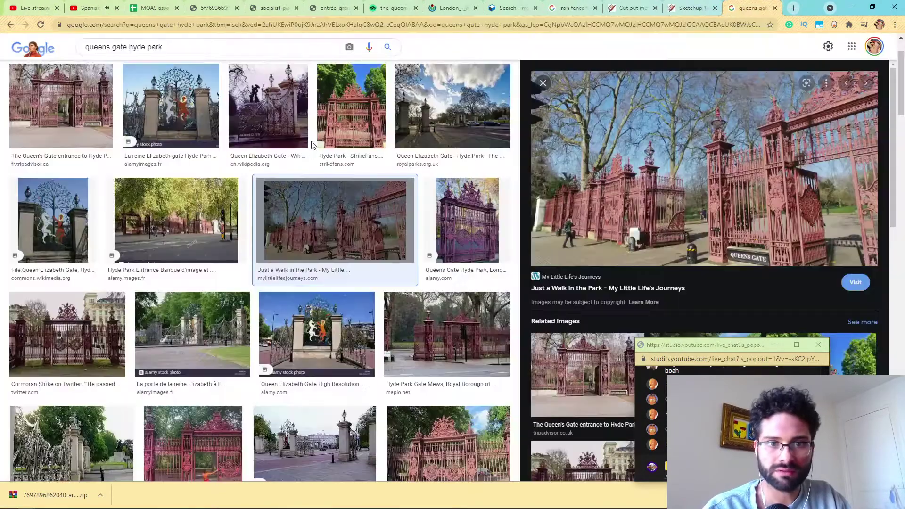
{"action": "key", "text": "alt+Tab"}
{"action": "key", "text": "alt+Tab"}
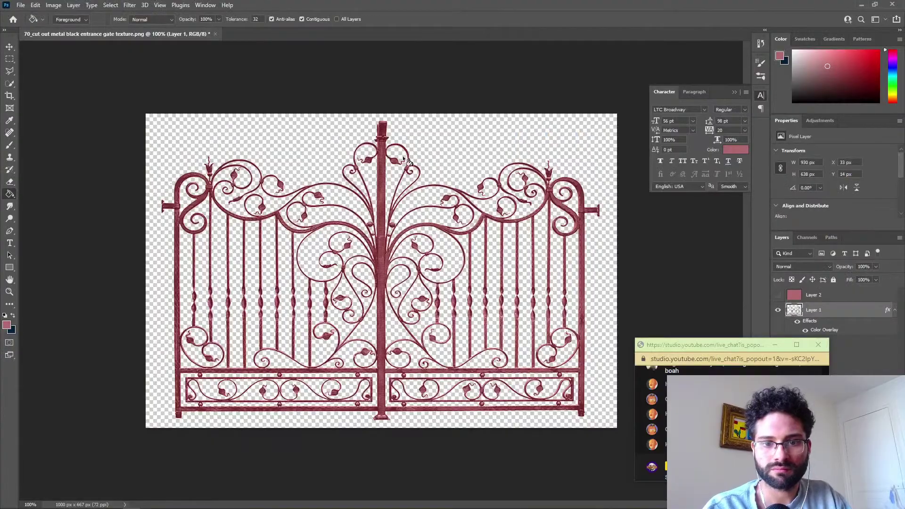
Free-transform Layer 1 so the gate fills the canvas, scaling it to about 107.85% wide and 106.27% high.
{"action": "left_click", "coordinate": [9, 46]}
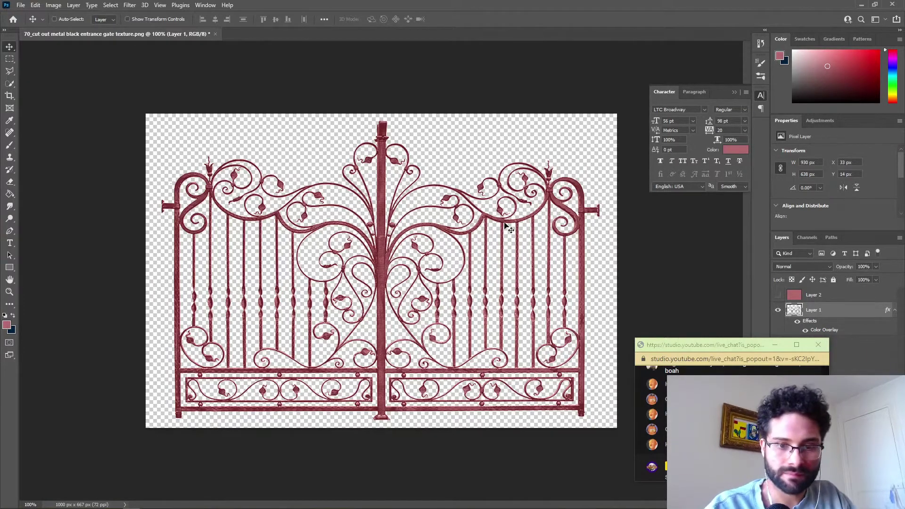
{"action": "key", "text": "ctrl+t"}
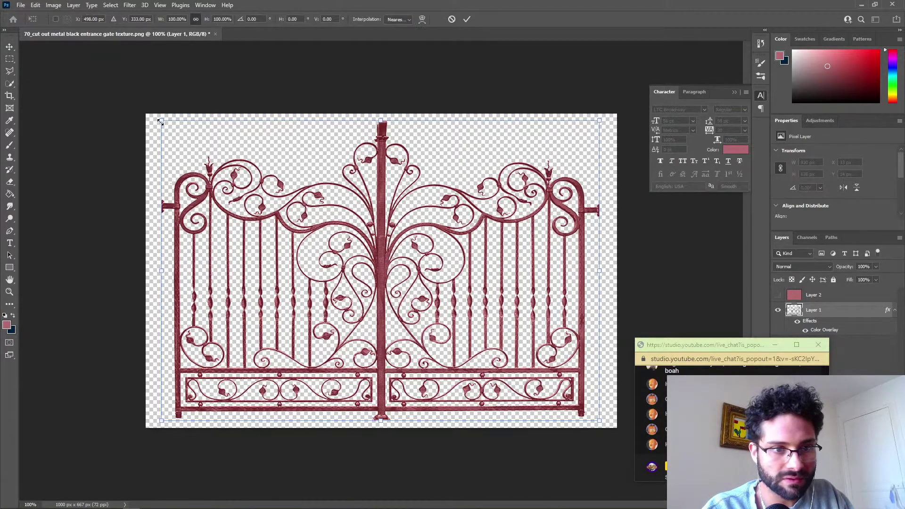
{"action": "left_click_drag", "start_coordinate": [160, 121], "coordinate": [138, 118]}
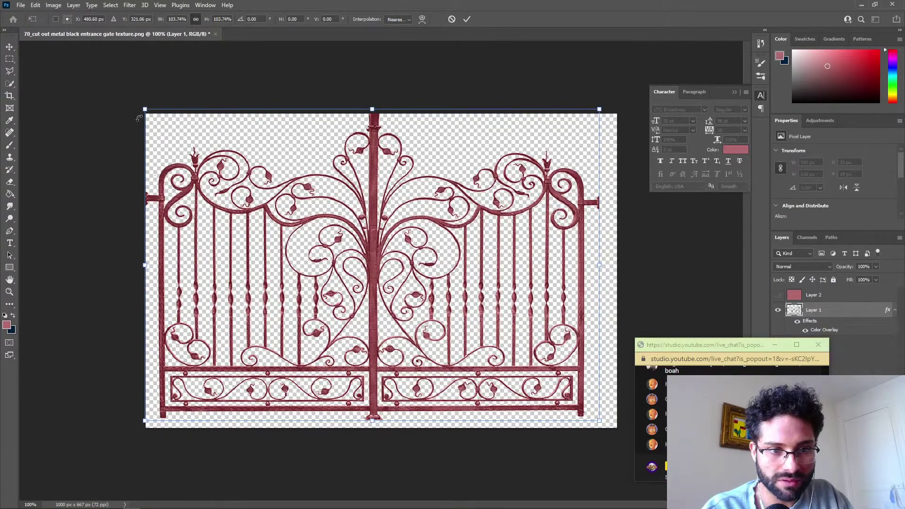
{"action": "left_click_drag", "start_coordinate": [599, 420], "coordinate": [621, 426]}
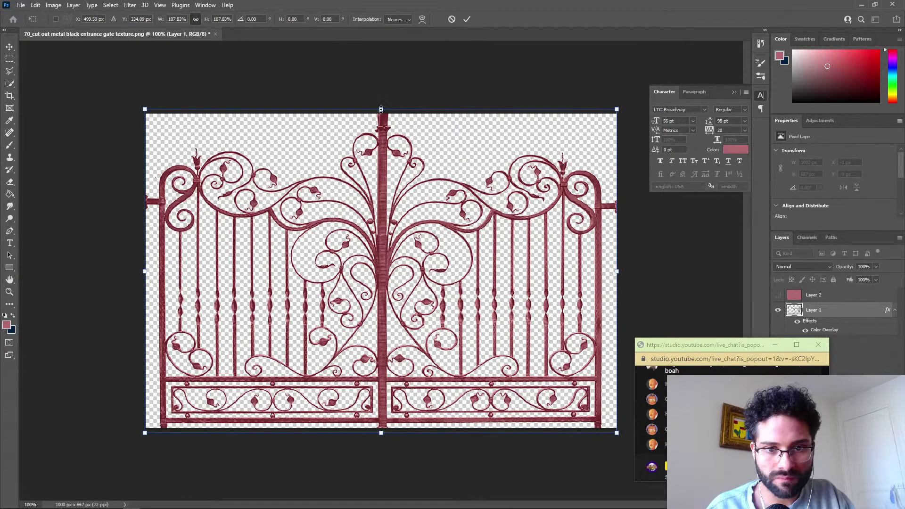
{"action": "mouse_move", "coordinate": [381, 110]}
{"action": "left_mouse_down"}
{"action": "mouse_move", "coordinate": [384, 128]}
{"action": "mouse_move", "coordinate": [366, 115]}
{"action": "left_mouse_up"}
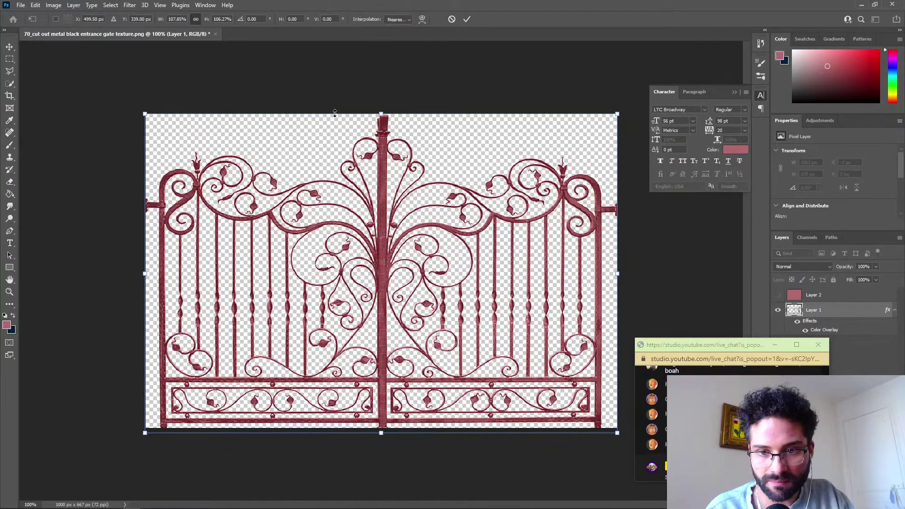
{"action": "key", "text": "Return"}
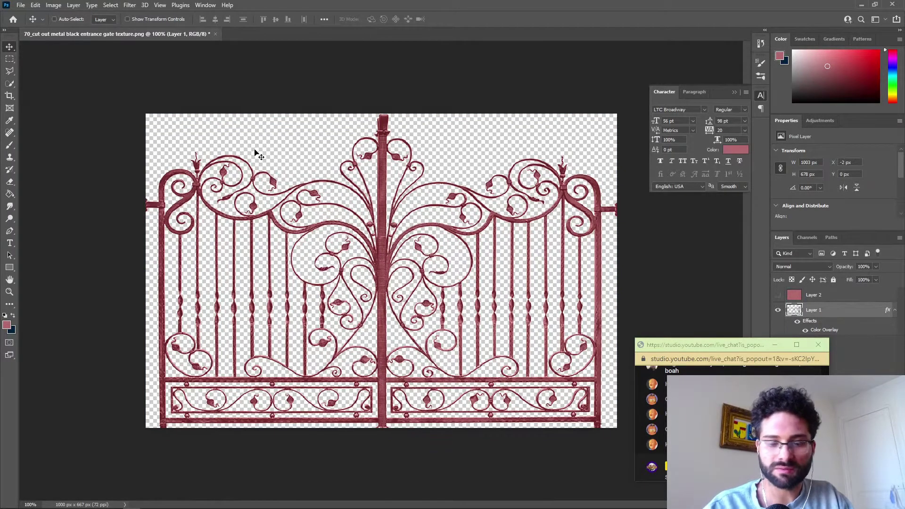
Export the gate as a transparent 1000 x 667 px PNG, overwriting QueensGateColored in the London textures folder.
{"action": "key", "text": "ctrl+s"}
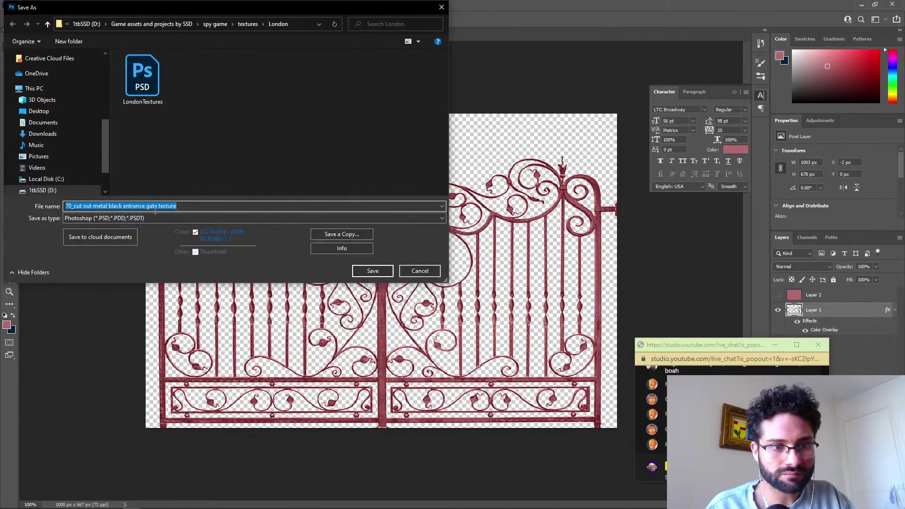
{"action": "left_click", "coordinate": [420, 271]}
{"action": "left_click", "coordinate": [21, 4]}
{"action": "mouse_move", "coordinate": [71, 152]}
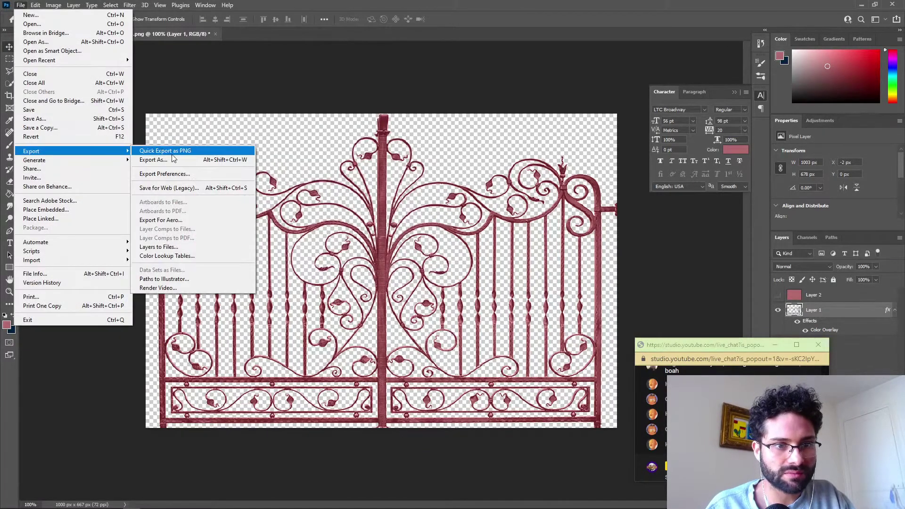
{"action": "left_click", "coordinate": [166, 160]}
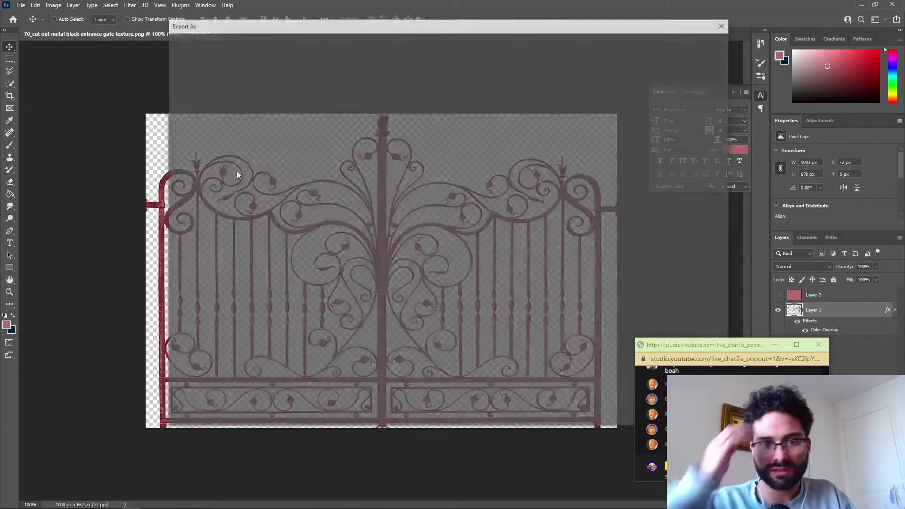
{"action": "left_click_drag", "start_coordinate": [562, 29], "coordinate": [374, 59]}
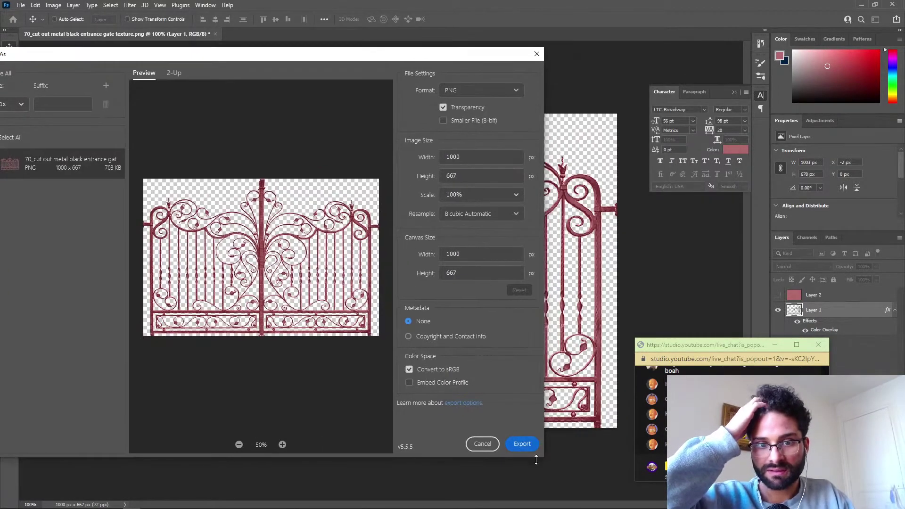
{"action": "left_click", "coordinate": [522, 443]}
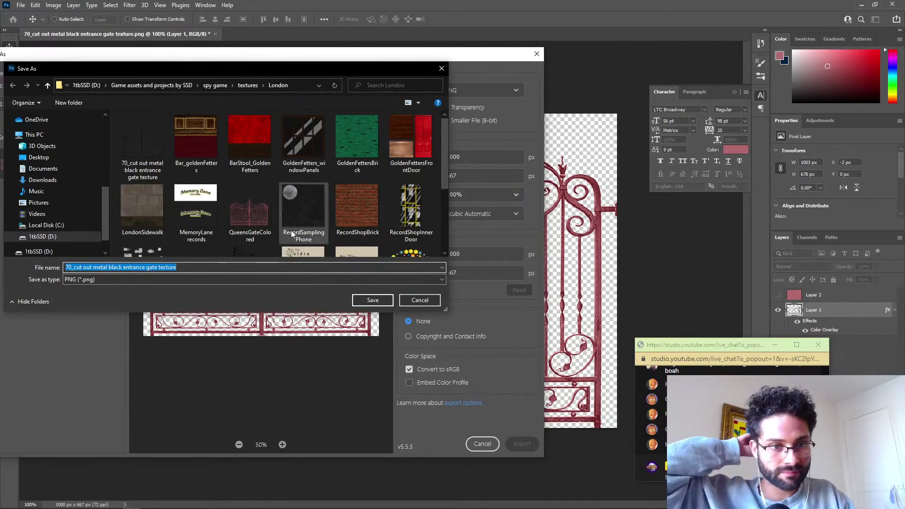
{"action": "scroll", "coordinate": [218, 226], "scroll_direction": "down", "scroll_amount": 3}
{"action": "scroll", "coordinate": [218, 225], "scroll_direction": "up", "scroll_amount": 1}
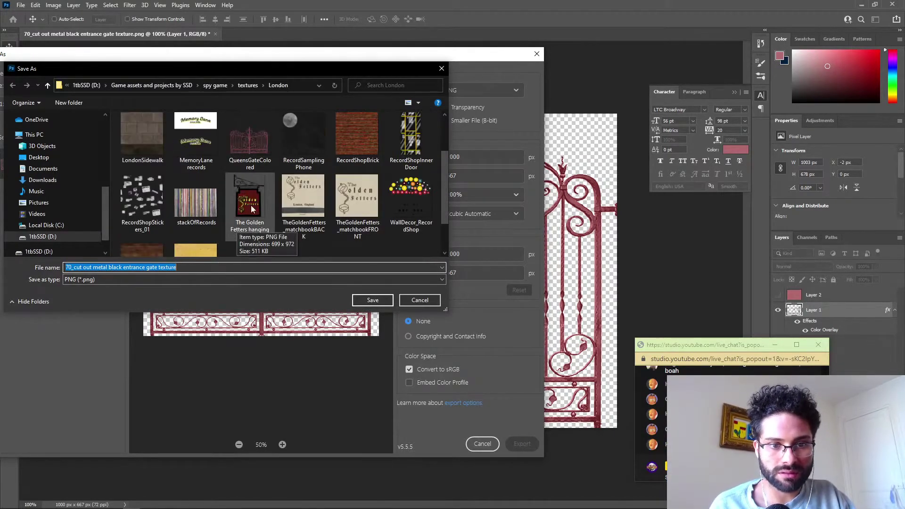
{"action": "double_click", "coordinate": [244, 142]}
{"action": "left_click", "coordinate": [476, 260]}
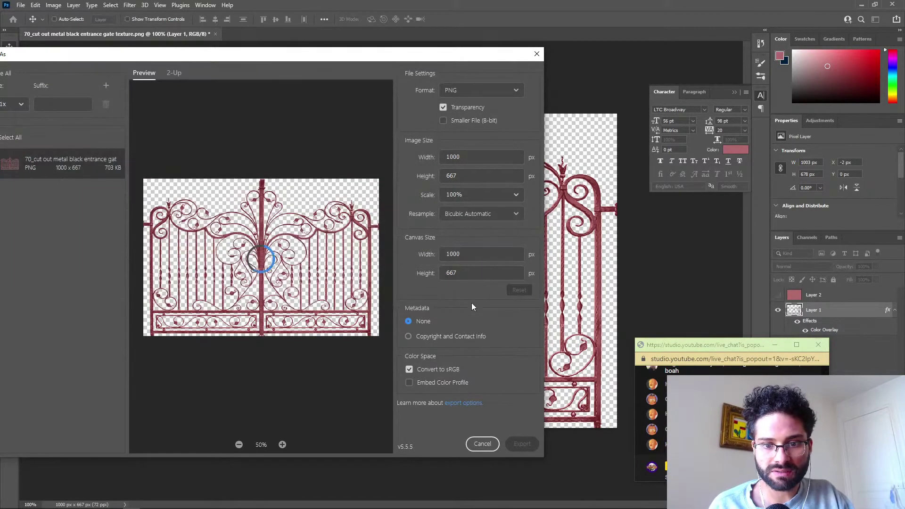
Switch to Blender, select QueensGatePillar.005 and reload QueensGateColored.png as the image in its QueensGateFence material.
{"action": "key", "text": "alt+Tab"}
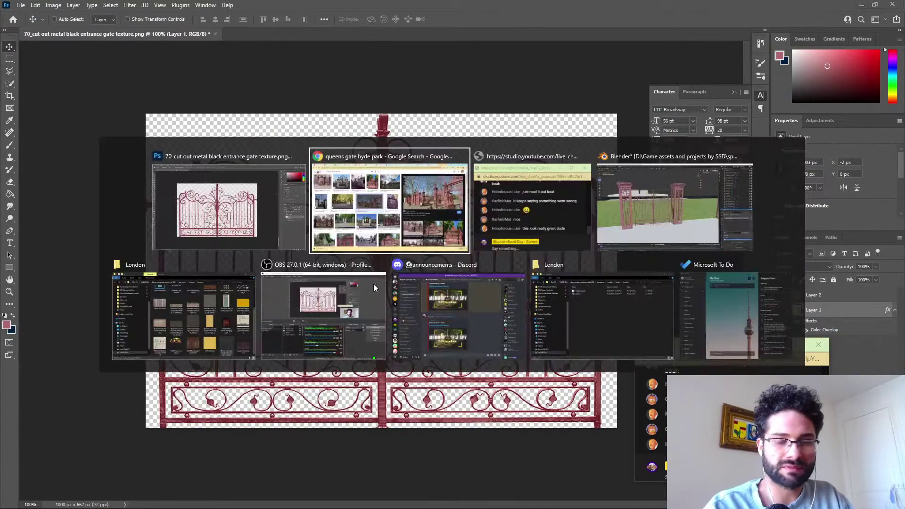
{"action": "left_click", "coordinate": [635, 205]}
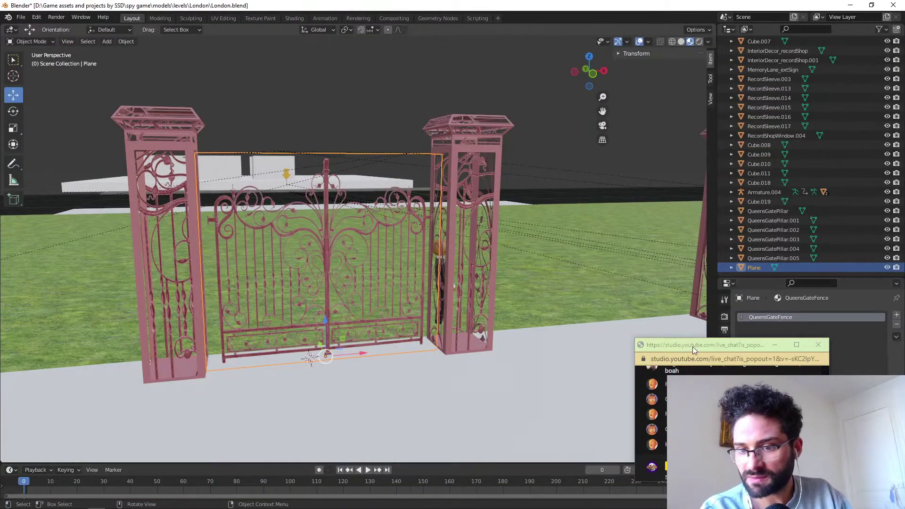
{"action": "left_click_drag", "start_coordinate": [692, 346], "coordinate": [504, 296]}
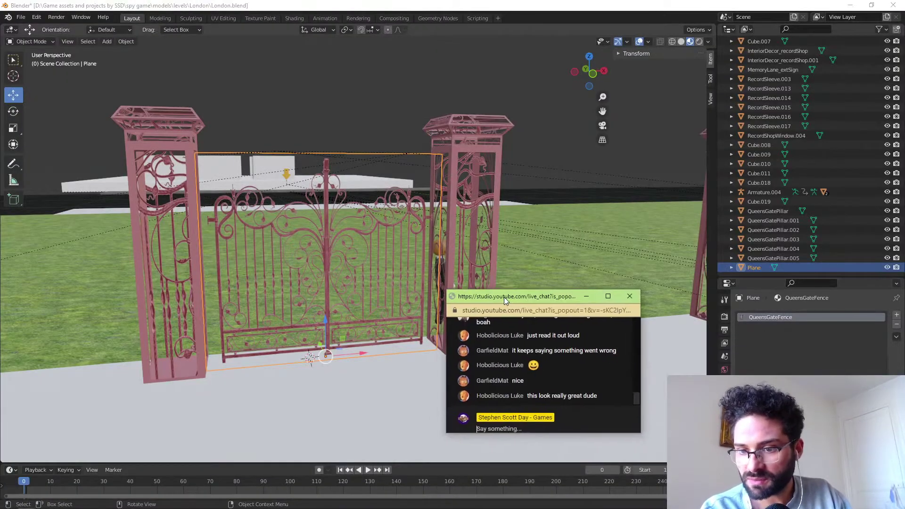
{"action": "left_click", "coordinate": [769, 258]}
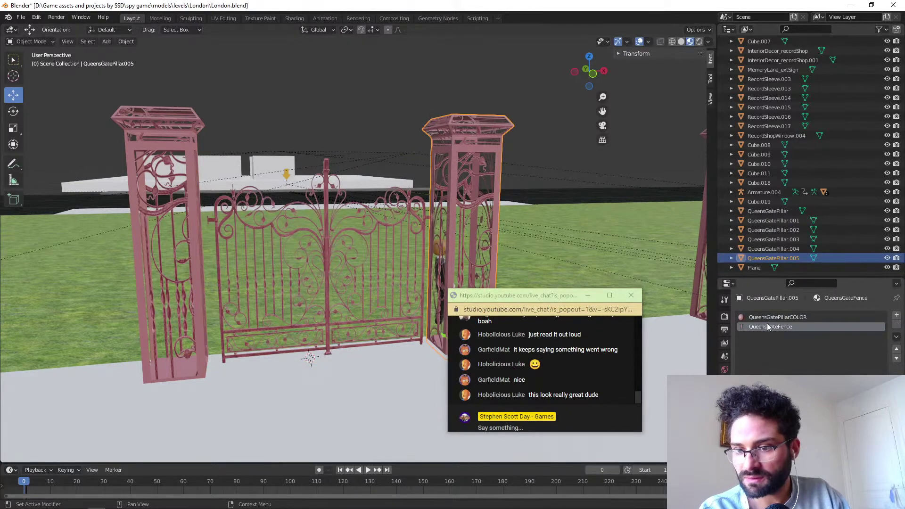
{"action": "scroll", "coordinate": [769, 327], "scroll_direction": "down", "scroll_amount": 3}
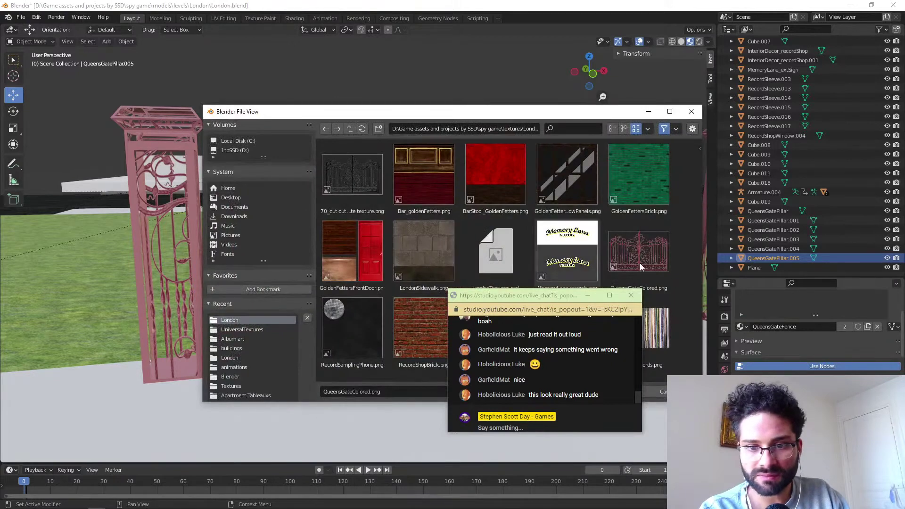
{"action": "double_click", "coordinate": [637, 256]}
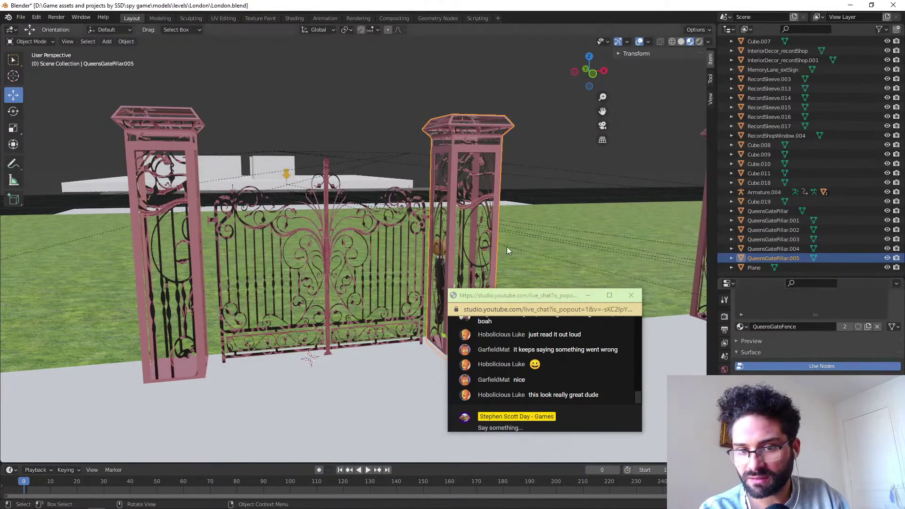
{"action": "scroll", "coordinate": [816, 330], "scroll_direction": "down", "scroll_amount": 10}
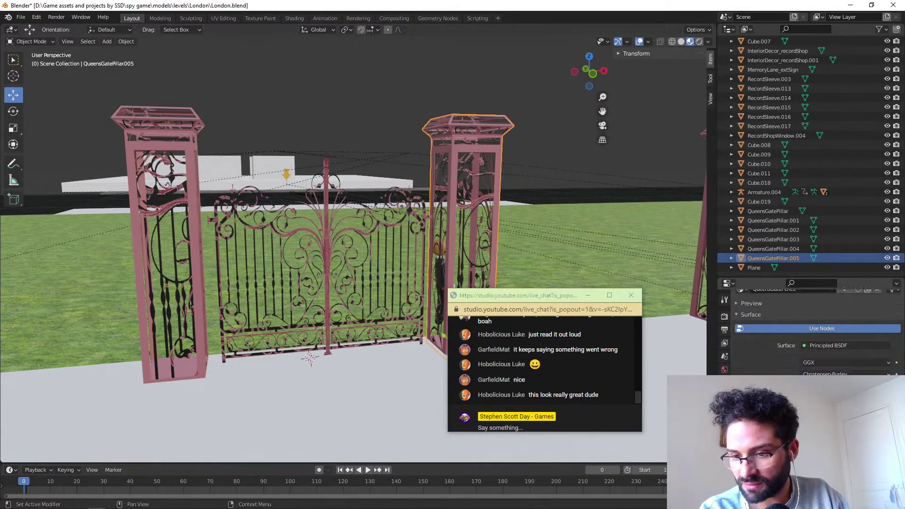
{"action": "scroll", "coordinate": [815, 330], "scroll_direction": "down", "scroll_amount": 4}
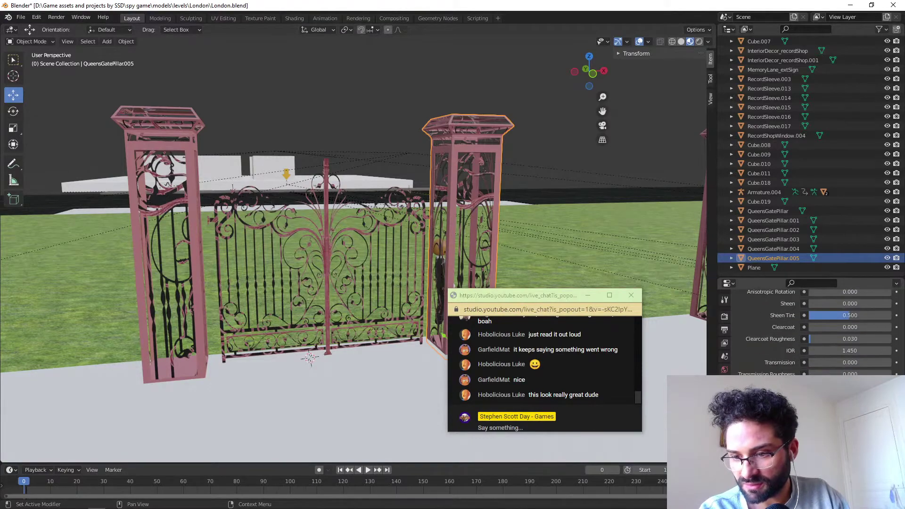
Load QueensGateColored.png from the London textures folder into the gate material and move the chat window off the gate.
{"action": "left_click", "coordinate": [877, 422]}
{"action": "double_click", "coordinate": [647, 259]}
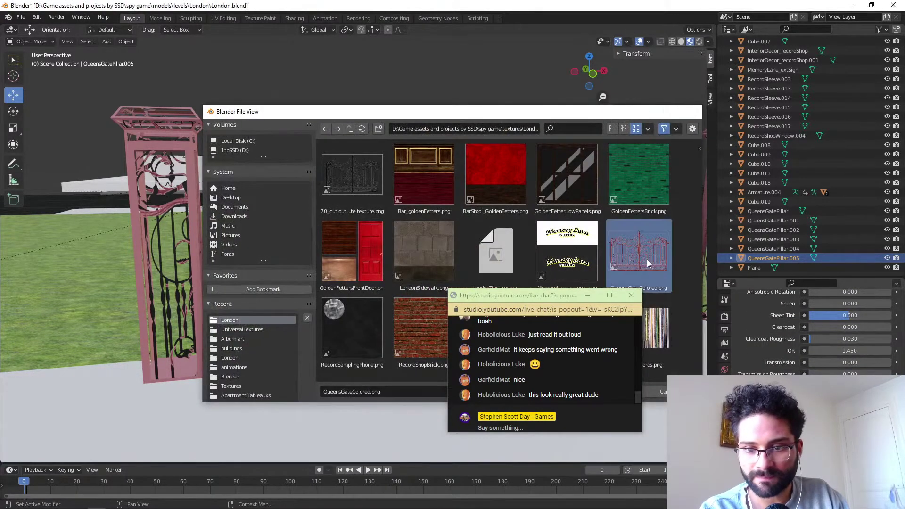
{"action": "mouse_move", "coordinate": [228, 259]}
{"action": "middle_mouse_down"}
{"action": "mouse_move", "coordinate": [224, 243]}
{"action": "mouse_move", "coordinate": [250, 235]}
{"action": "mouse_move", "coordinate": [193, 261]}
{"action": "mouse_move", "coordinate": [193, 237]}
{"action": "mouse_move", "coordinate": [173, 248]}
{"action": "mouse_move", "coordinate": [193, 262]}
{"action": "mouse_move", "coordinate": [209, 242]}
{"action": "mouse_move", "coordinate": [180, 250]}
{"action": "mouse_move", "coordinate": [188, 274]}
{"action": "mouse_move", "coordinate": [227, 264]}
{"action": "middle_mouse_up"}
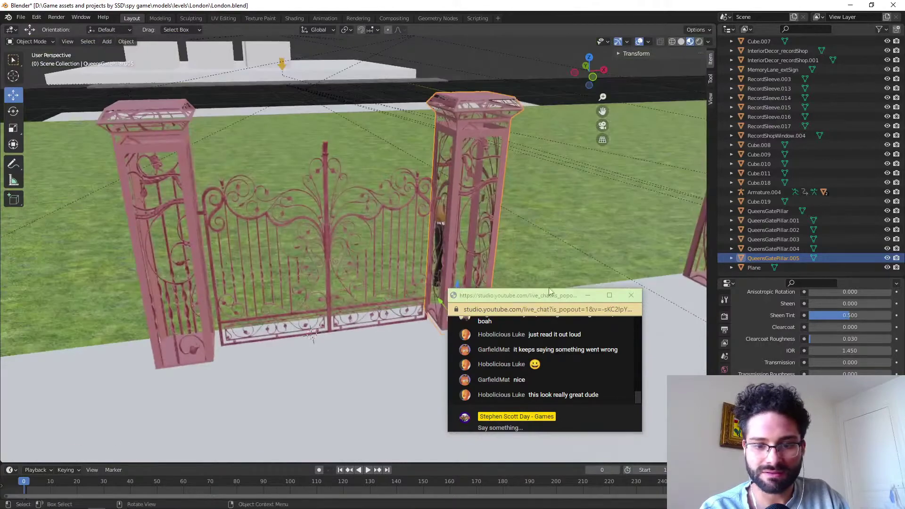
{"action": "left_click_drag", "start_coordinate": [538, 299], "coordinate": [605, 325]}
{"action": "middle_click_drag", "start_coordinate": [585, 312], "coordinate": [347, 276]}
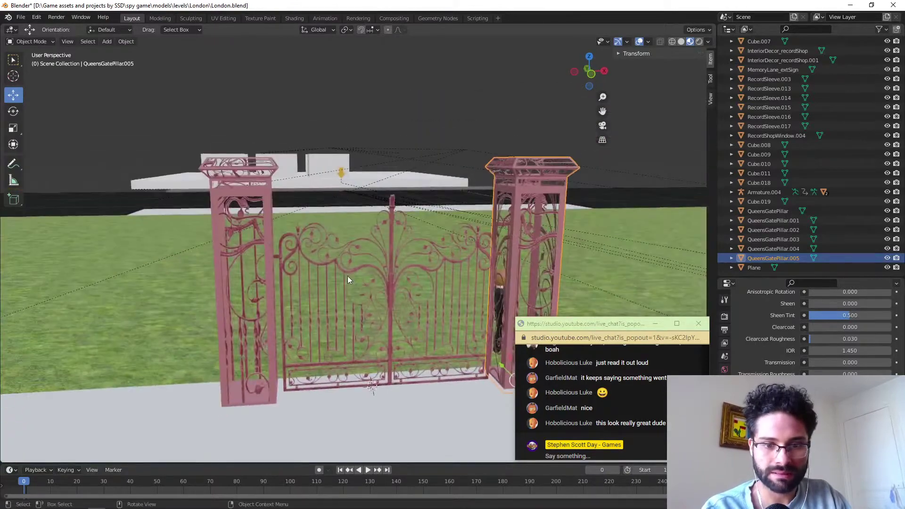
Make a linked duplicate of the gate panel and place it -5.3959 m along global X, in the neighbouring pillar gap.
{"action": "left_click", "coordinate": [348, 276]}
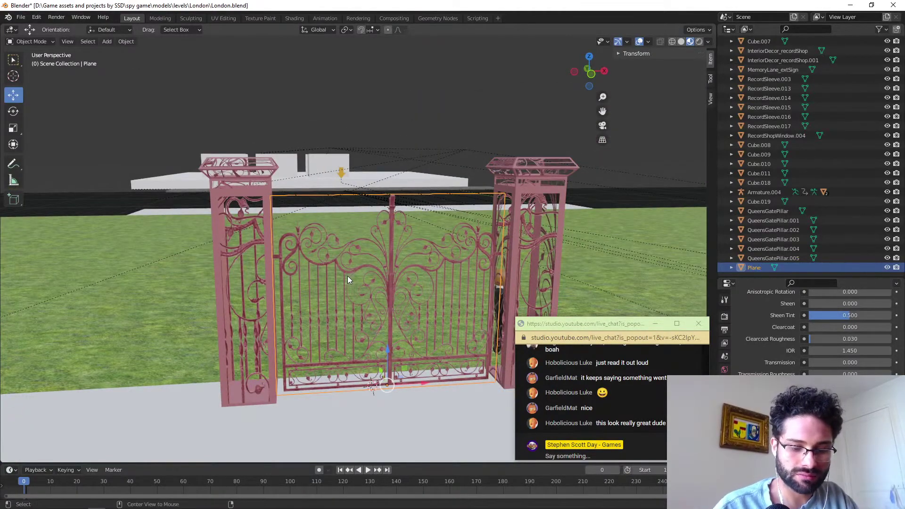
{"action": "key", "text": "shift+d"}
{"action": "key", "text": "x"}
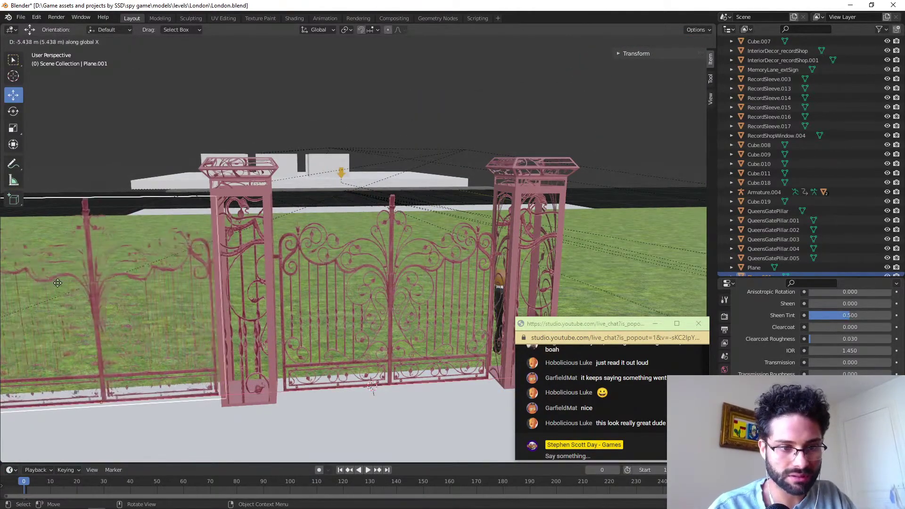
{"action": "left_click", "coordinate": [65, 282]}
Fit the duplicated gate panel between its pillars by scaling it 1.032 along X and shifting it -0.050679 m along X.
{"action": "middle_click_drag", "start_coordinate": [99, 272], "coordinate": [298, 264]}
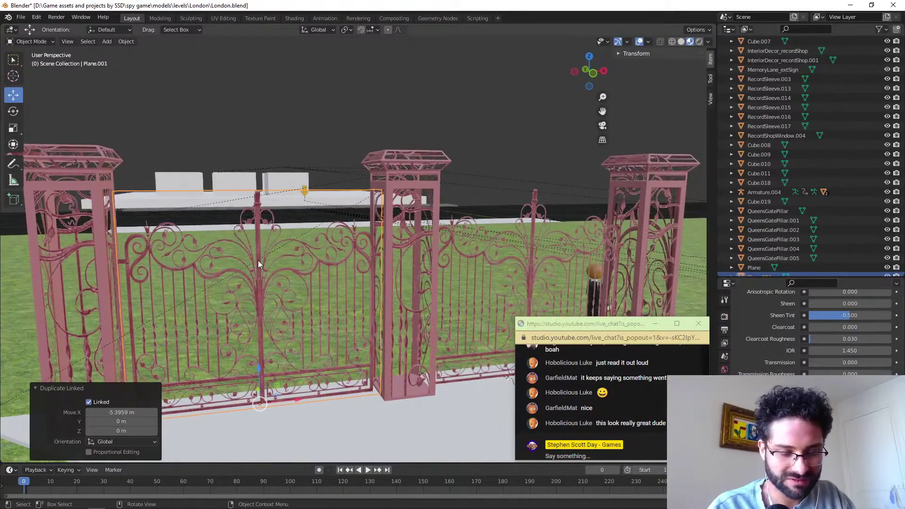
{"action": "key", "text": "s"}
{"action": "key", "text": "x"}
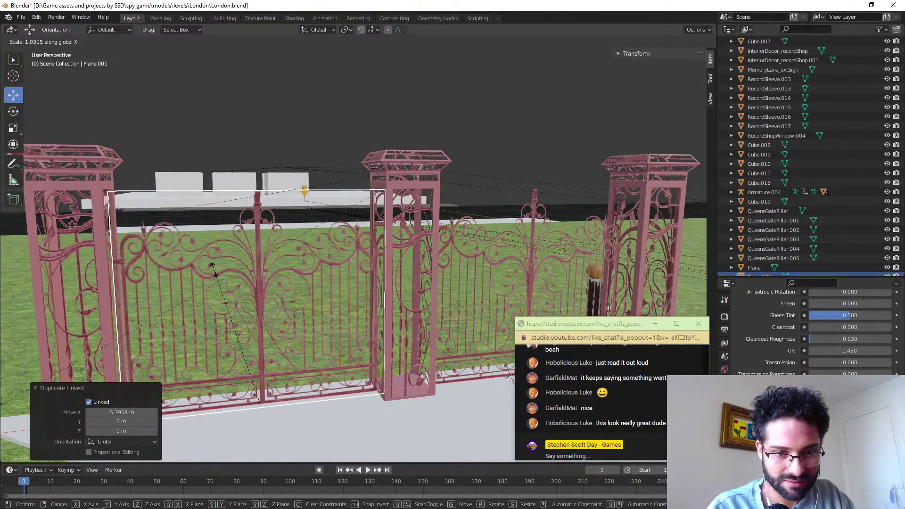
{"action": "left_click", "coordinate": [213, 272]}
{"action": "key", "text": "g"}
{"action": "key", "text": "x"}
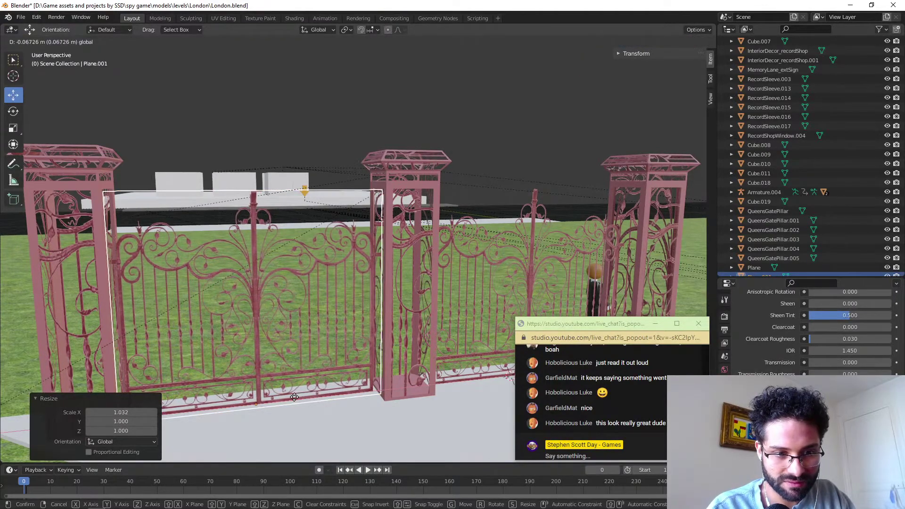
{"action": "left_click", "coordinate": [331, 333]}
Make a linked duplicate of the fitted gate panel and place it 11.236 m along X, in the wider central gap.
{"action": "middle_click_drag", "start_coordinate": [331, 334], "coordinate": [313, 333]}
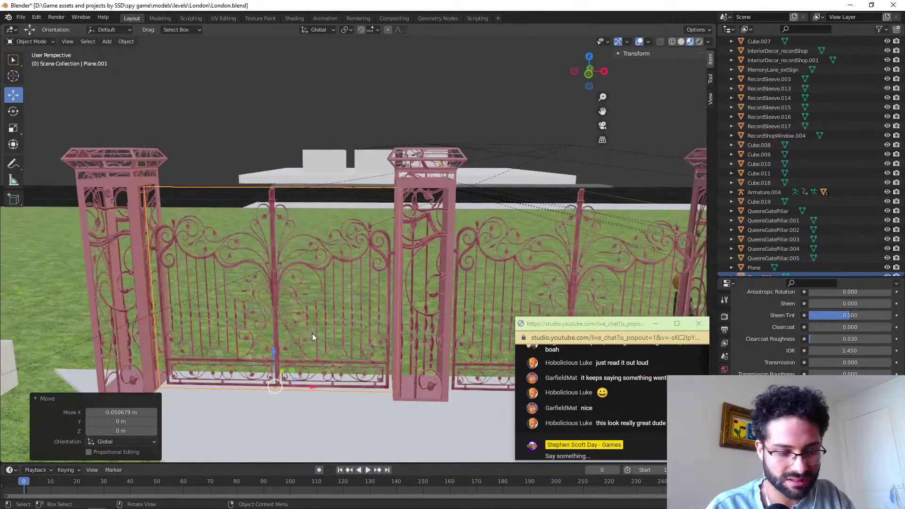
{"action": "scroll", "coordinate": [315, 324], "scroll_direction": "down", "scroll_amount": 3}
{"action": "middle_click_drag", "start_coordinate": [379, 319], "coordinate": [213, 296], "text": "shift"}
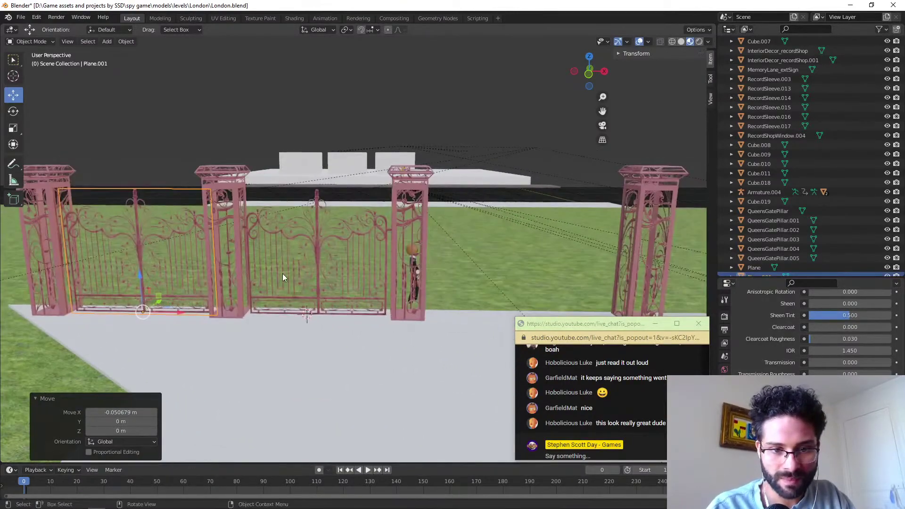
{"action": "key", "text": "shift+d"}
{"action": "key", "text": "x"}
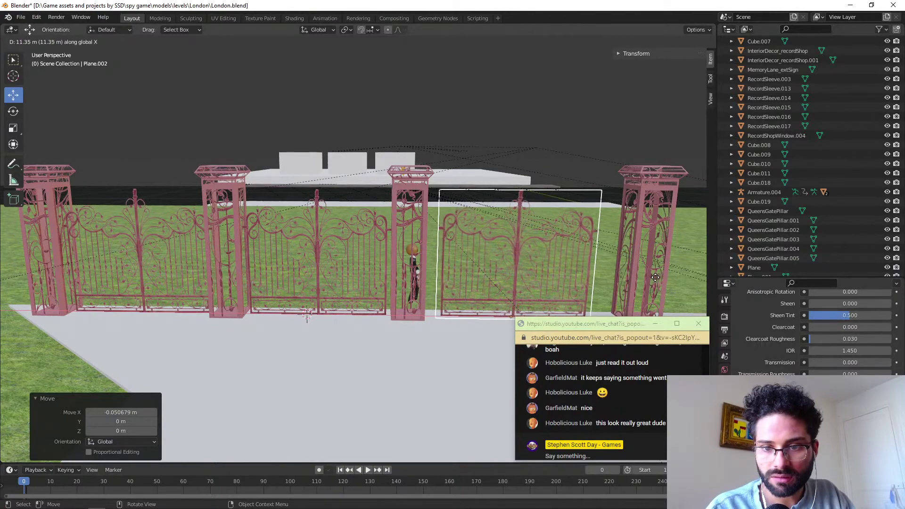
{"action": "left_click", "coordinate": [632, 276]}
Scale the central gate panel uniformly by 1.243 and move it 0.38365 m along X to fill the gap.
{"action": "scroll", "coordinate": [402, 235], "scroll_direction": "down", "scroll_amount": 5}
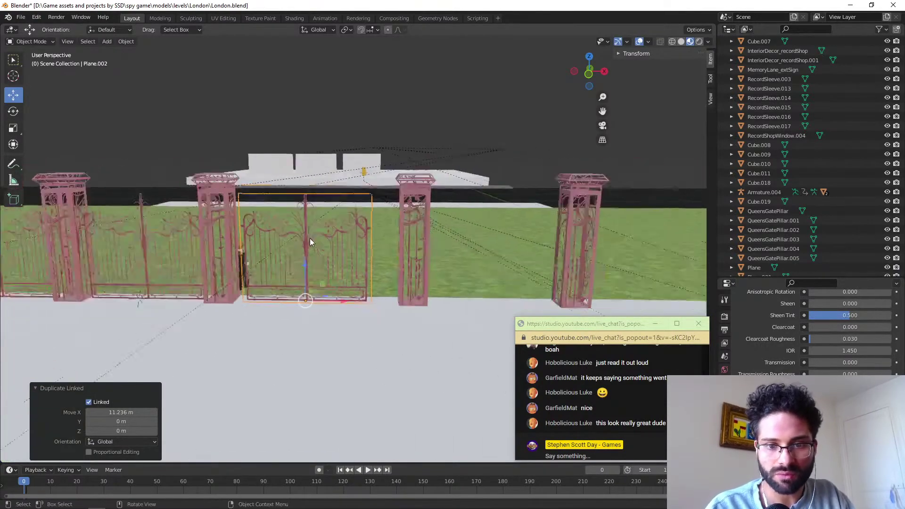
{"action": "middle_click_drag", "start_coordinate": [307, 233], "coordinate": [338, 274]}
{"action": "scroll", "coordinate": [330, 257], "scroll_direction": "up", "scroll_amount": 6}
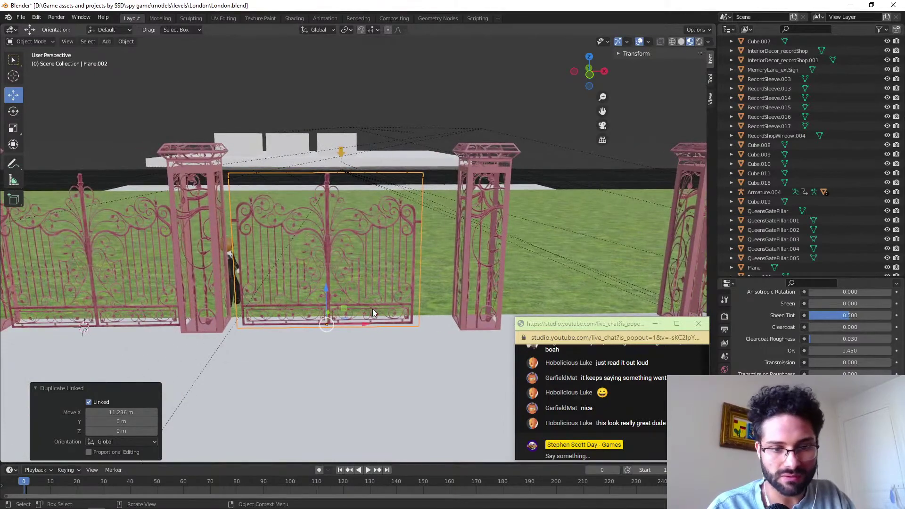
{"action": "key", "text": "s"}
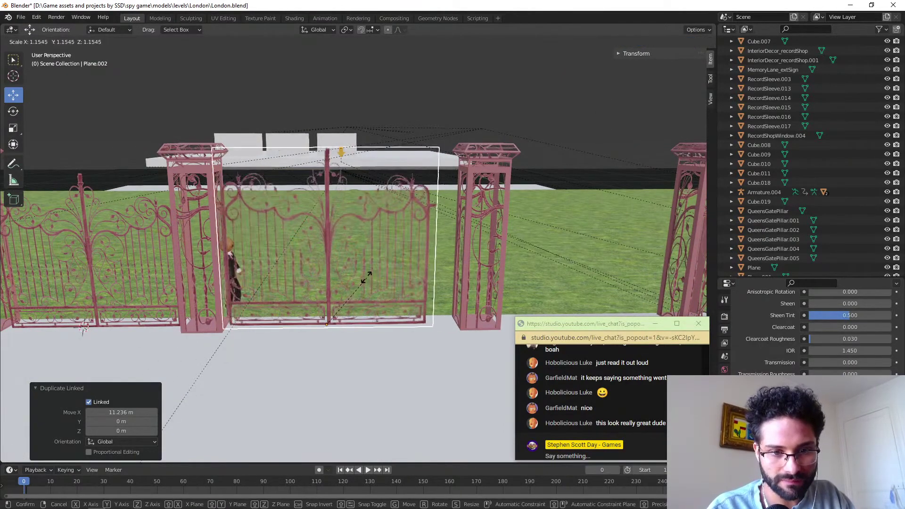
{"action": "left_click", "coordinate": [376, 323]}
{"action": "key", "text": "g"}
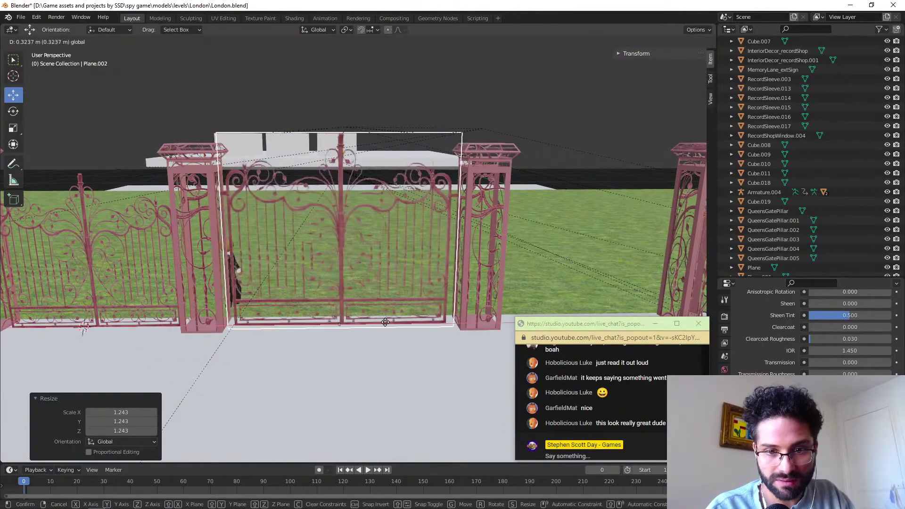
{"action": "left_click", "coordinate": [386, 323]}
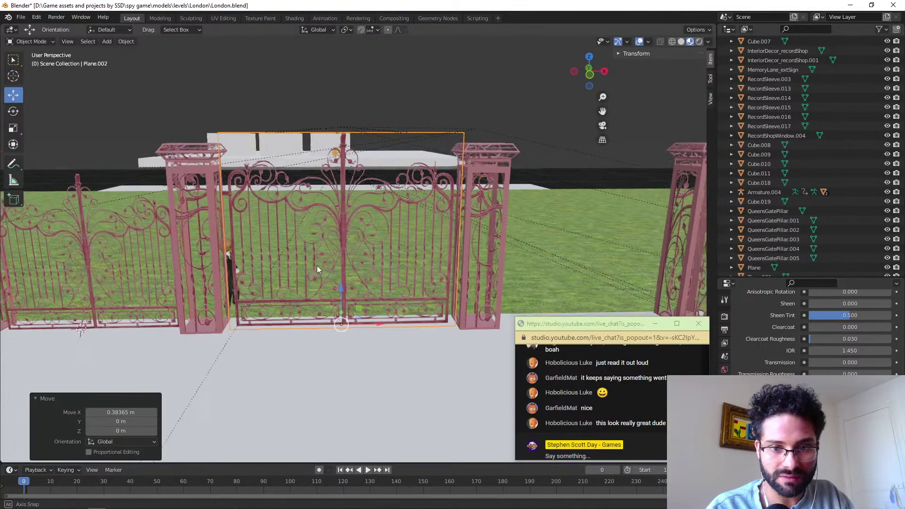
Enlarge the central gate panel slightly and nudge it -0.035198 m along X to close the gaps at the pillars.
{"action": "middle_click_drag", "start_coordinate": [315, 267], "coordinate": [315, 256]}
{"action": "key", "text": "s"}
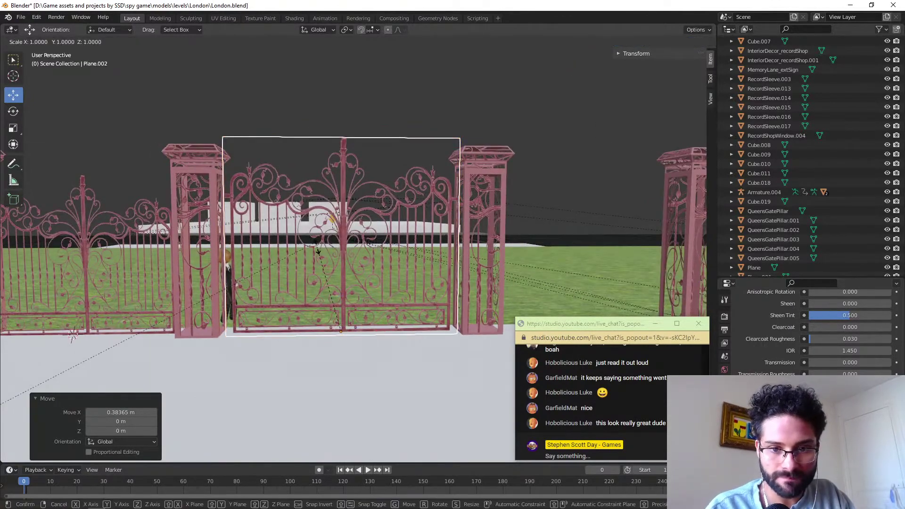
{"action": "left_click", "coordinate": [319, 250]}
{"action": "left_click_drag", "start_coordinate": [377, 329], "coordinate": [374, 329]}
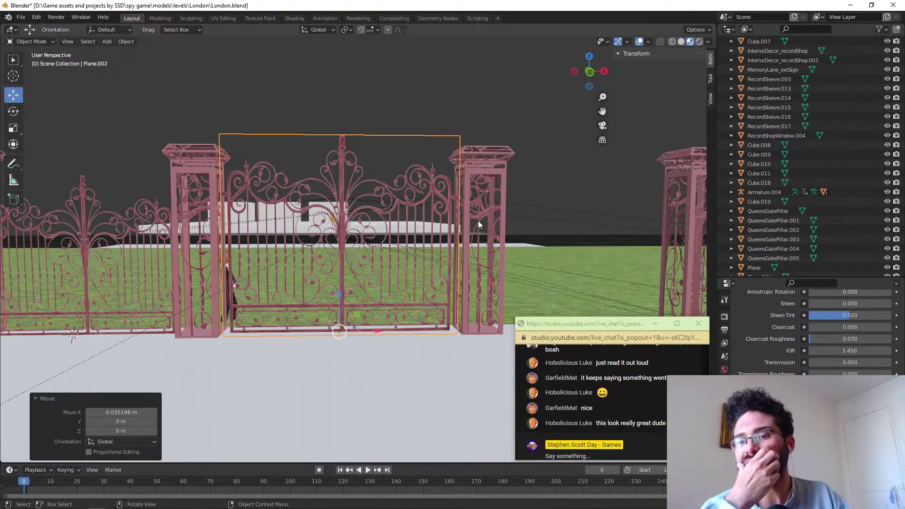
Make a linked duplicate of the original small gate panel and place it 12.365 m along X, beyond the central gate.
{"action": "scroll", "coordinate": [800, 228], "scroll_direction": "down", "scroll_amount": 2}
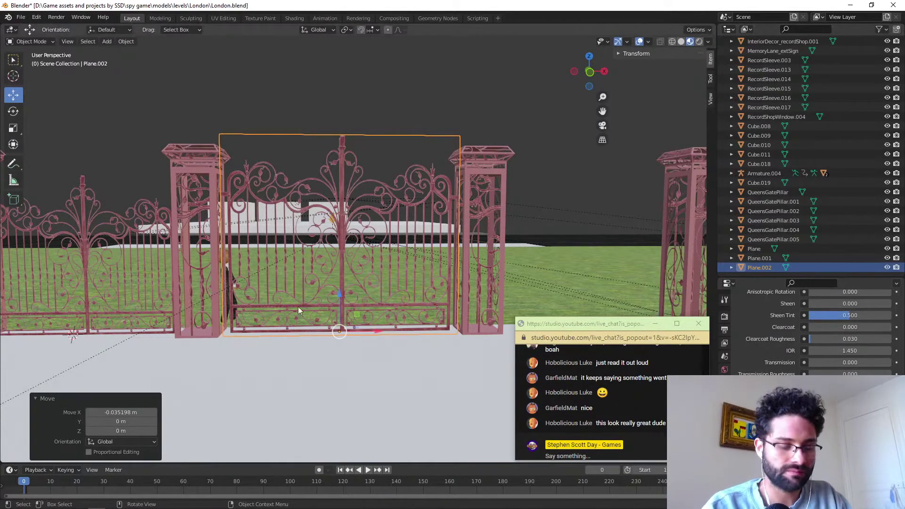
{"action": "left_click", "coordinate": [106, 256]}
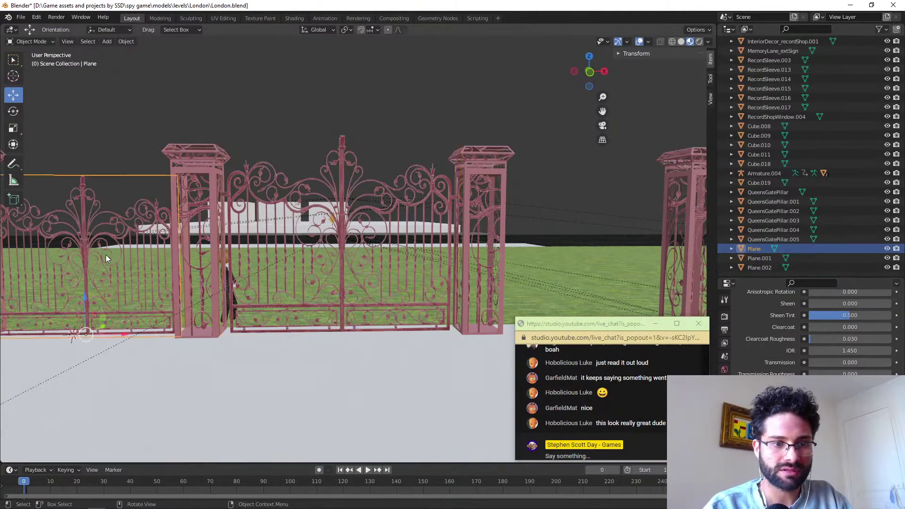
{"action": "key", "text": "shift+d"}
{"action": "key", "text": "x"}
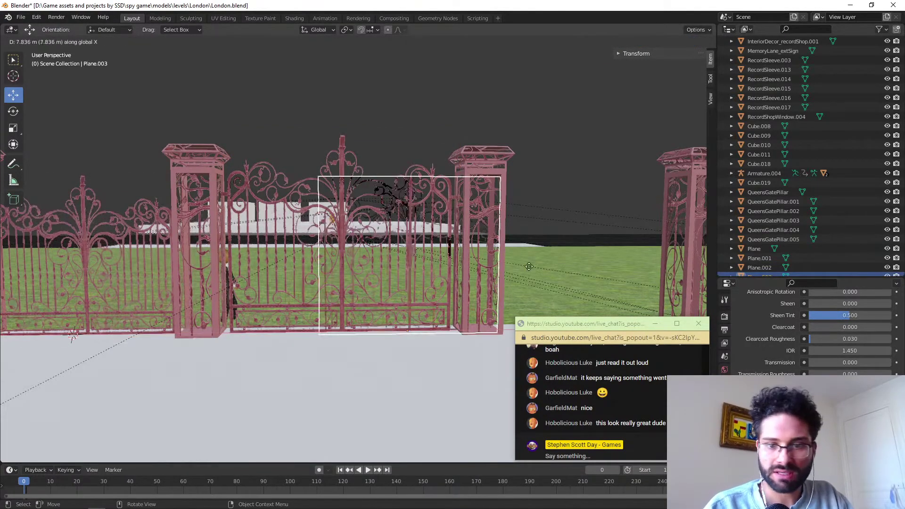
{"action": "left_click", "coordinate": [601, 265]}
Scale the new small gate panel by 1.028 along X so it spans between its two pillars.
{"action": "middle_click_drag", "start_coordinate": [544, 243], "coordinate": [334, 250], "text": "shift"}
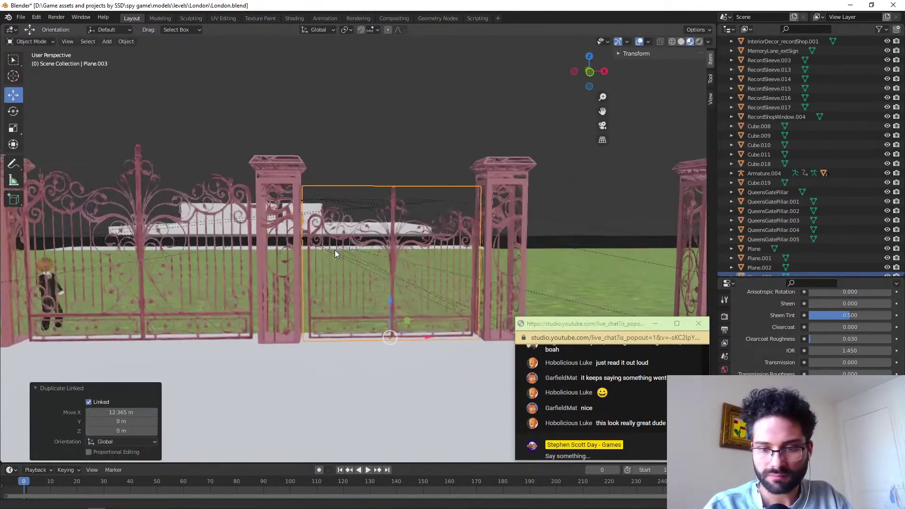
{"action": "scroll", "coordinate": [384, 262], "scroll_direction": "up", "scroll_amount": 6}
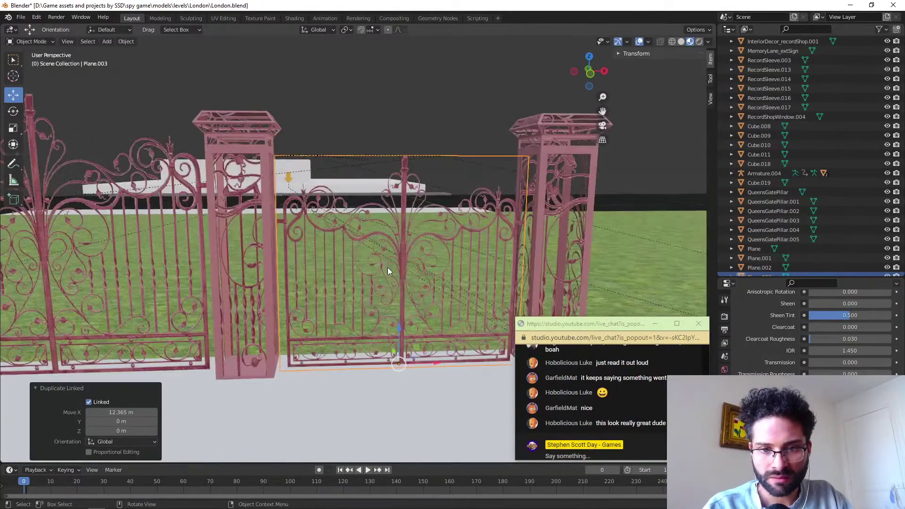
{"action": "middle_click_drag", "start_coordinate": [395, 268], "coordinate": [400, 234]}
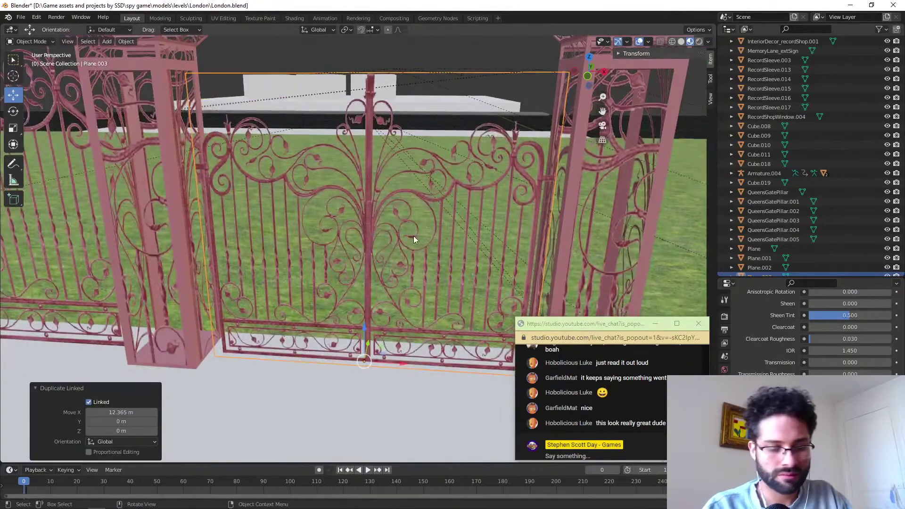
{"action": "key", "text": "g"}
{"action": "key", "text": "s"}
{"action": "key", "text": "x"}
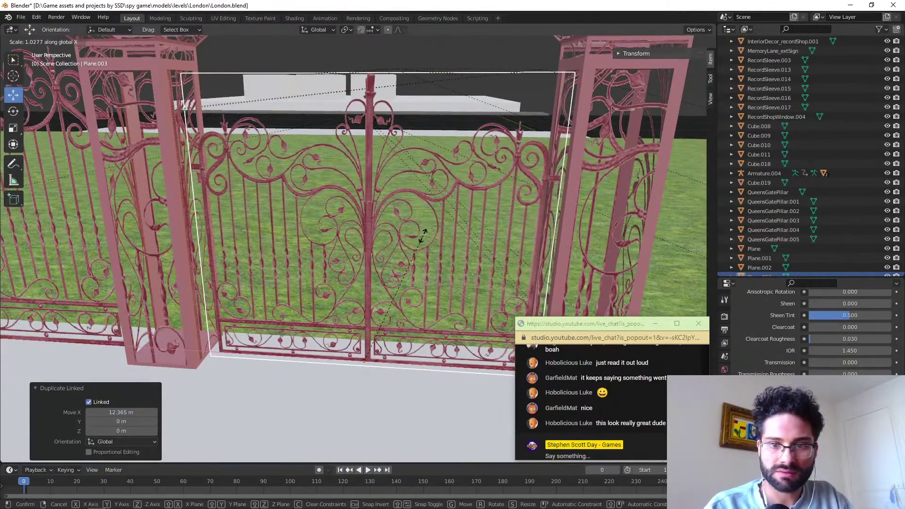
{"action": "left_click", "coordinate": [423, 235]}
Make a linked duplicate of this gate panel and place it 5.5137 m along X, in the last pillar gap.
{"action": "middle_click_drag", "start_coordinate": [422, 237], "coordinate": [250, 248]}
{"action": "scroll", "coordinate": [392, 247], "scroll_direction": "down", "scroll_amount": 3}
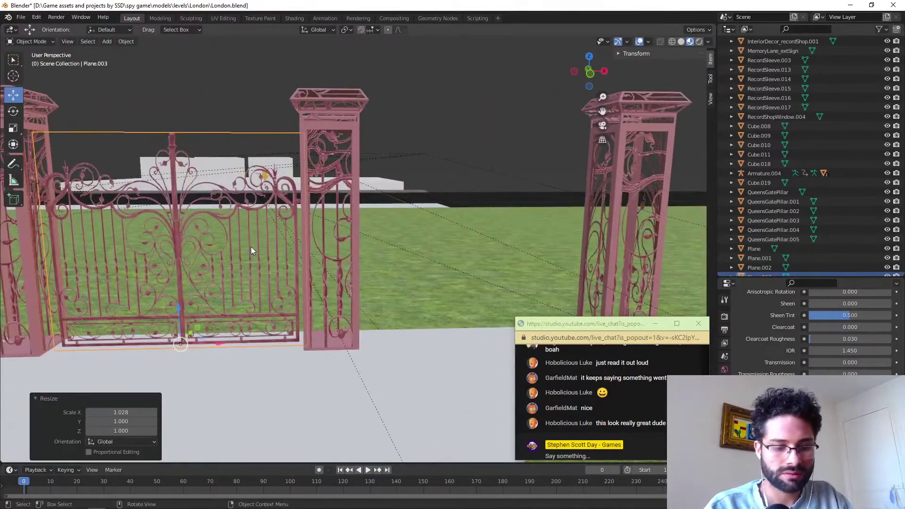
{"action": "key", "text": "shift+d"}
{"action": "key", "text": "x"}
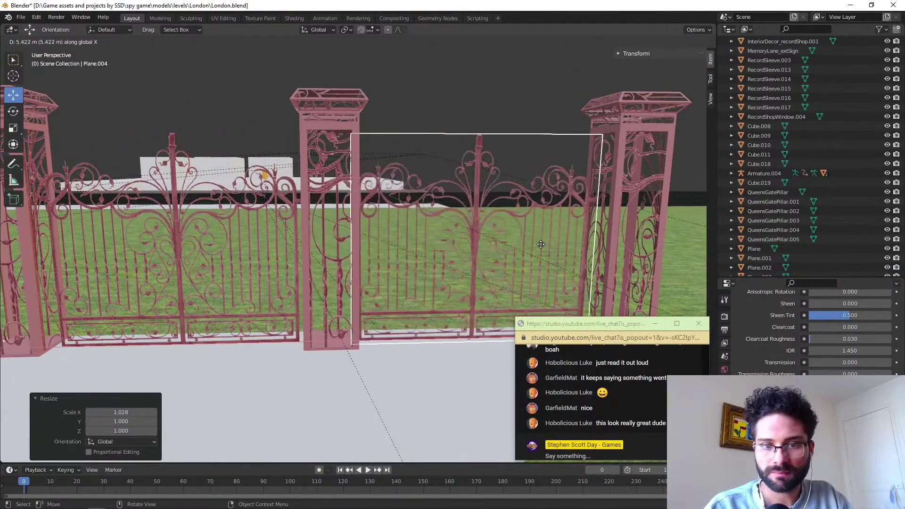
{"action": "left_click", "coordinate": [544, 244]}
Examine the large central gate in Edit Mode with all faces selected to check its shared mesh, and return to Object Mode.
{"action": "middle_click_drag", "start_coordinate": [473, 231], "coordinate": [409, 226]}
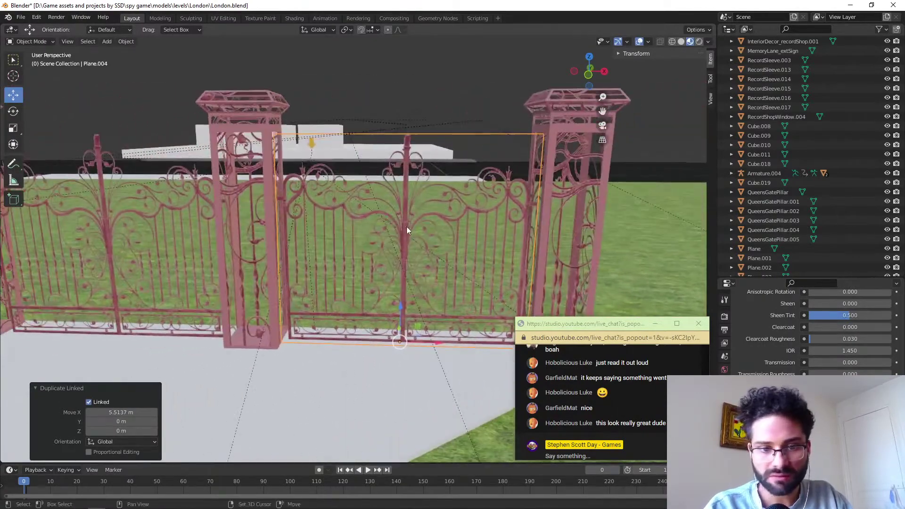
{"action": "scroll", "coordinate": [255, 249], "scroll_direction": "down", "scroll_amount": 2}
{"action": "middle_click_drag", "start_coordinate": [254, 249], "coordinate": [414, 244], "text": "shift"}
{"action": "middle_click_drag", "start_coordinate": [267, 235], "coordinate": [409, 237], "text": "shift"}
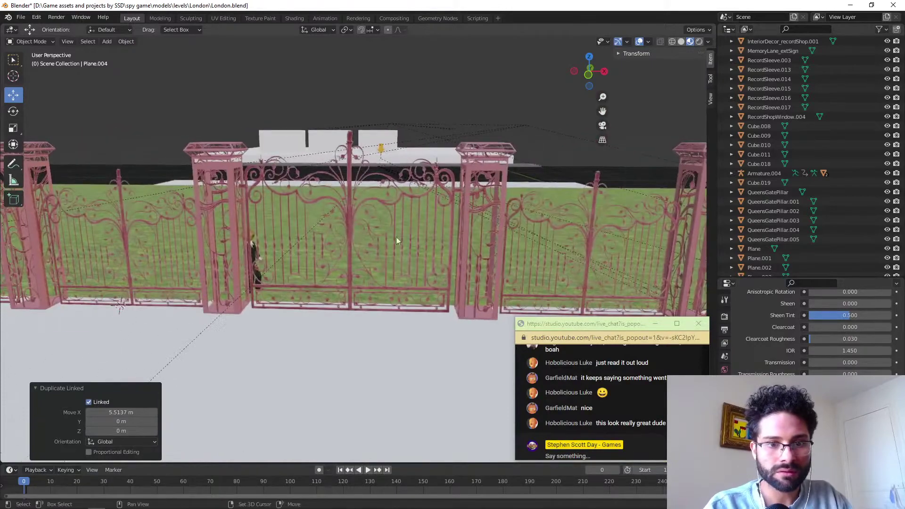
{"action": "left_click", "coordinate": [352, 228]}
{"action": "key", "text": "Tab"}
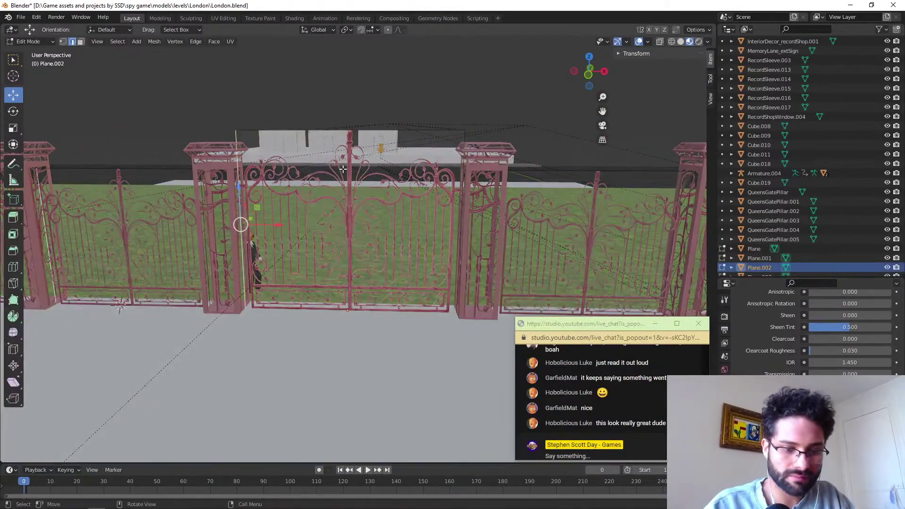
{"action": "left_click", "coordinate": [81, 41]}
{"action": "key", "text": "a"}
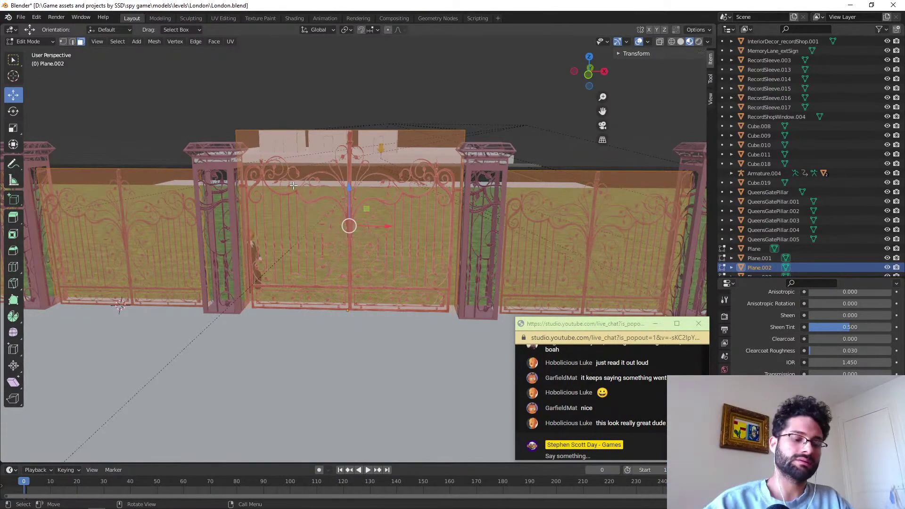
{"action": "key", "text": "Tab"}
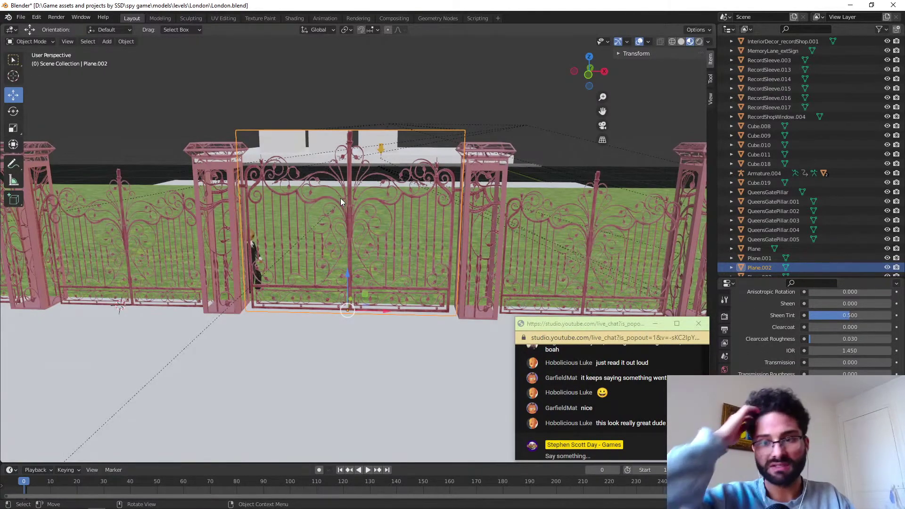
Duplicate the large central gate in place as an unlinked copy and delete the linked original, Plane.002.
{"action": "key", "text": "shift+d"}
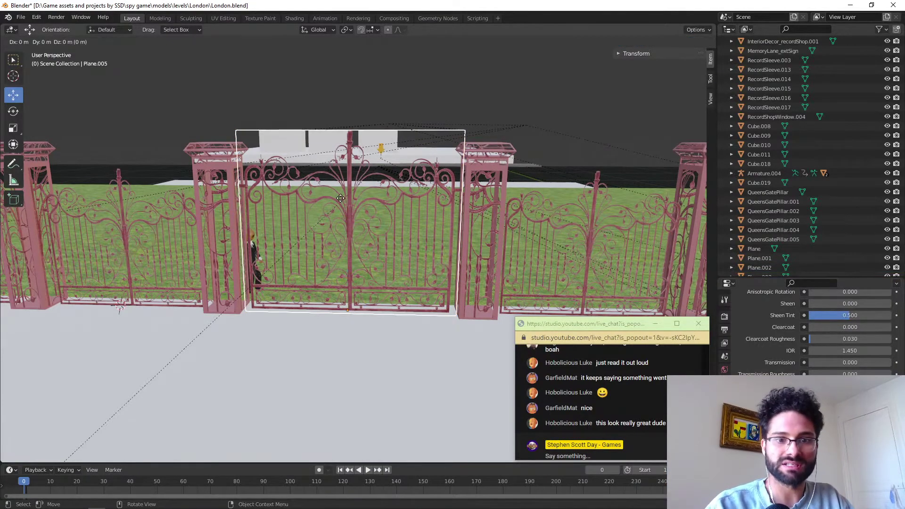
{"action": "right_click", "coordinate": [329, 162]}
{"action": "scroll", "coordinate": [823, 242], "scroll_direction": "down", "scroll_amount": 2}
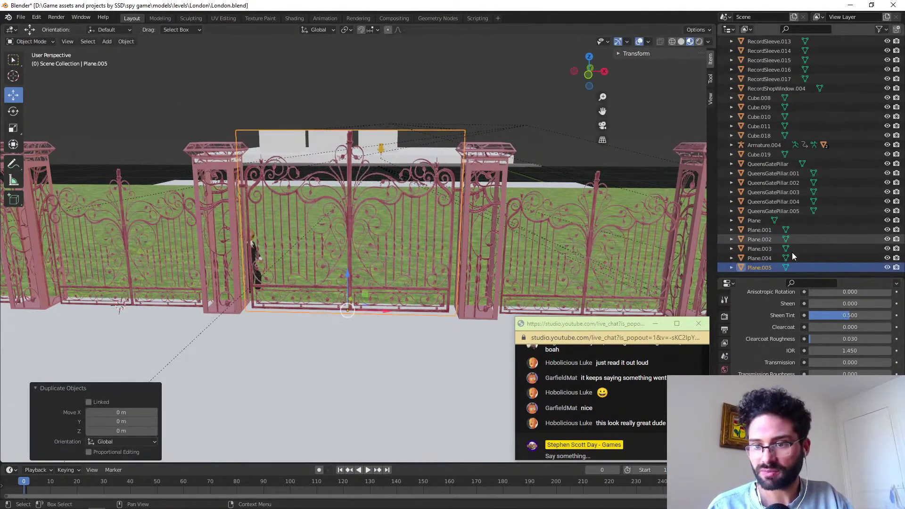
{"action": "left_click", "coordinate": [760, 240]}
{"action": "key", "text": "x"}
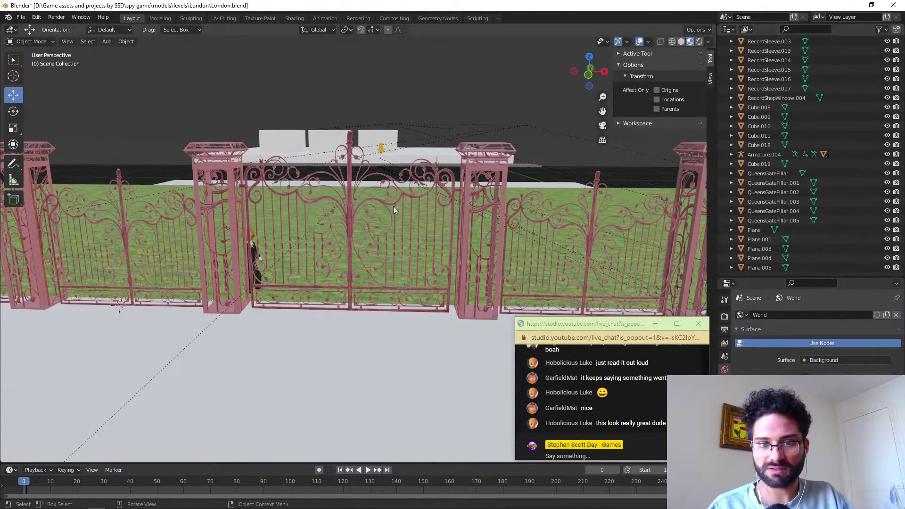
Add a centred vertical loop cut to the large central gate plane and return to Object Mode.
{"action": "left_click", "coordinate": [392, 212]}
{"action": "key", "text": "Tab"}
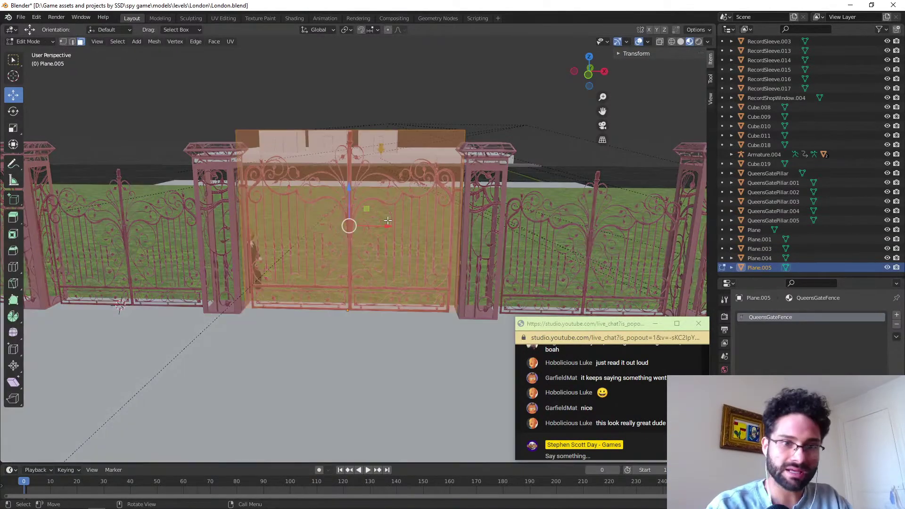
{"action": "key", "text": "ctrl+r"}
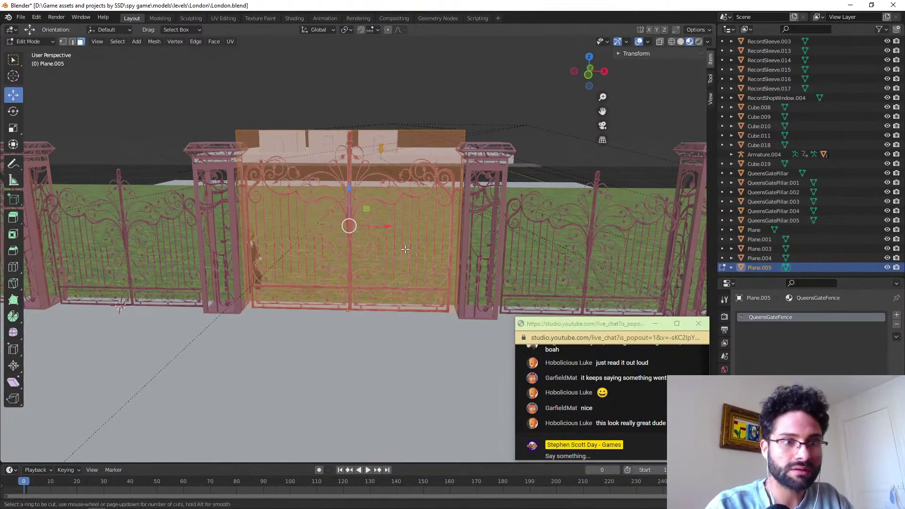
{"action": "left_click", "coordinate": [350, 134]}
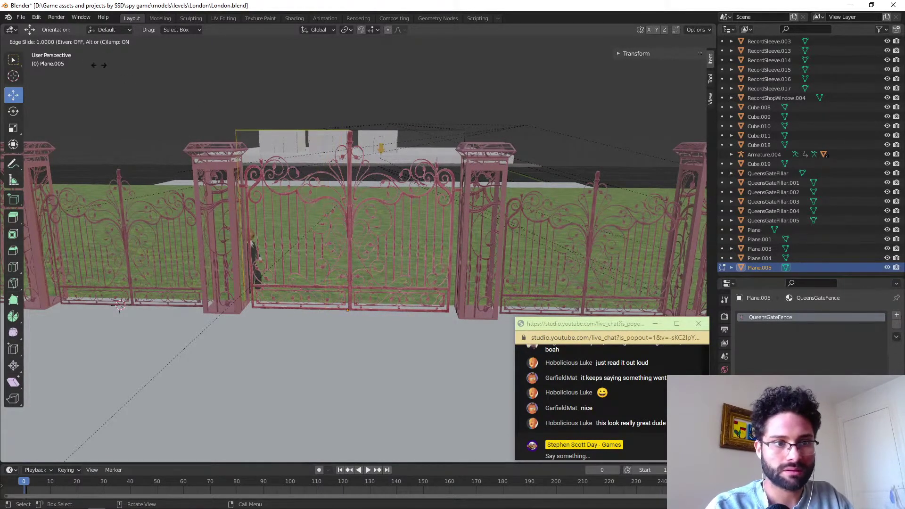
{"action": "key", "text": "Escape"}
{"action": "key", "text": "Tab"}
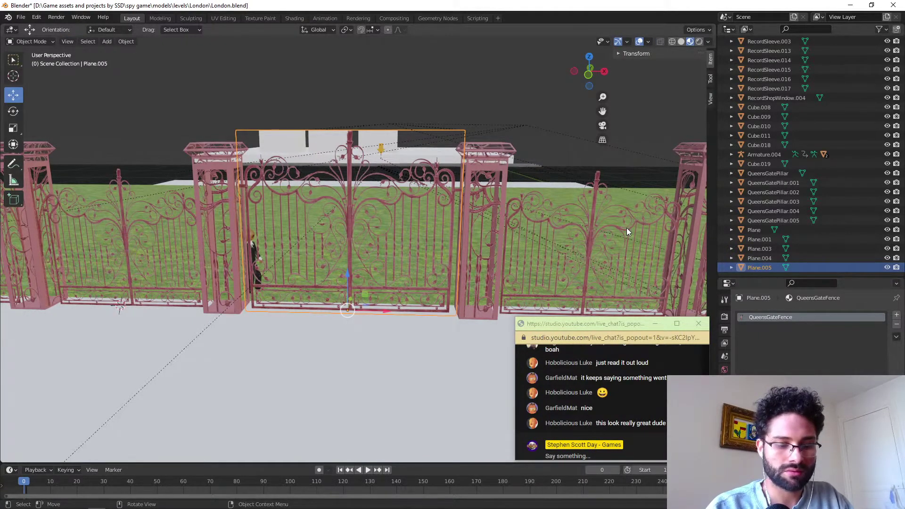
Duplicate the split central gate in place and delete the left half's face from the copy, leaving the right gate leaf.
{"action": "key", "text": "shift+d"}
{"action": "key", "text": "Escape"}
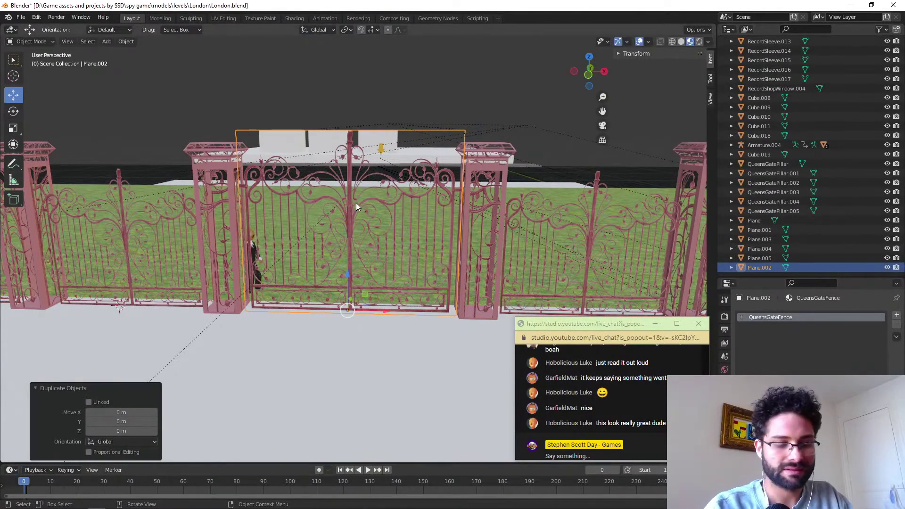
{"action": "key", "text": "Tab"}
{"action": "left_click", "coordinate": [81, 42]}
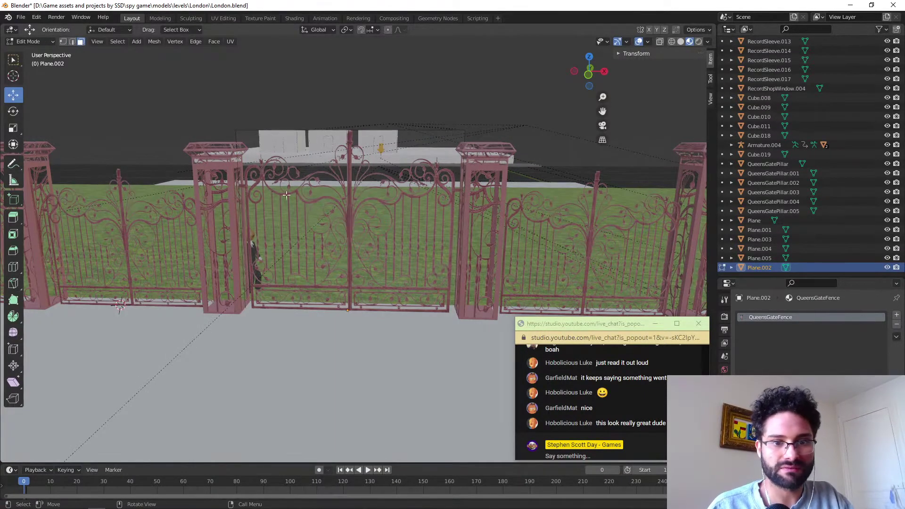
{"action": "left_click", "coordinate": [294, 222]}
{"action": "key", "text": "x"}
{"action": "left_click", "coordinate": [287, 186]}
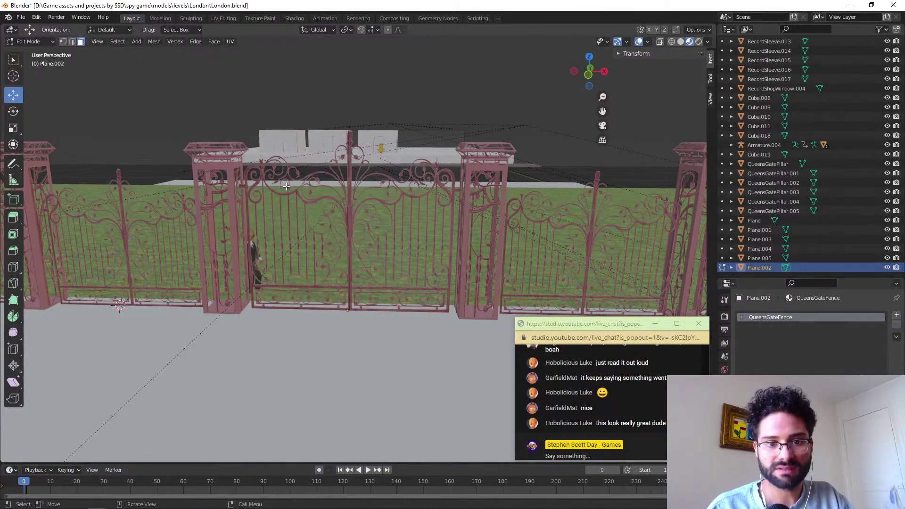
{"action": "key", "text": "Tab"}
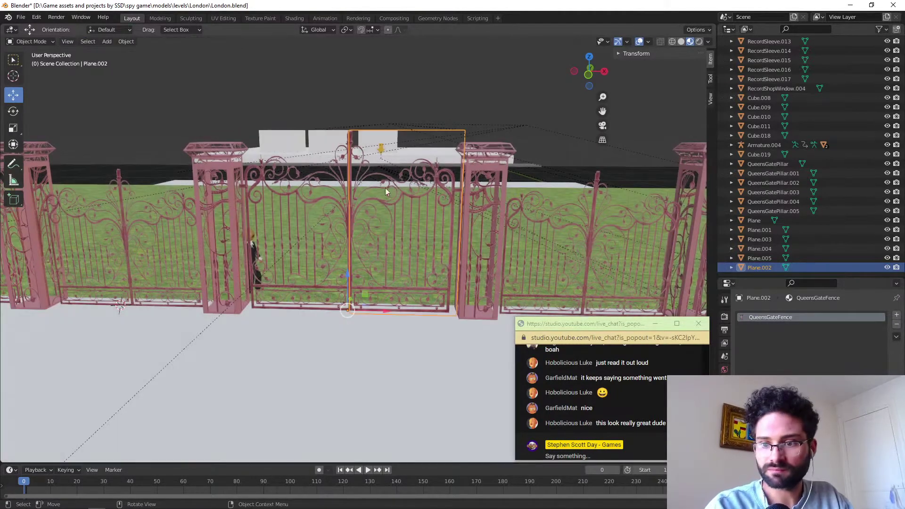
Delete the right half's face from the original central gate, Plane.005, leaving the left gate leaf.
{"action": "left_click", "coordinate": [759, 258]}
{"action": "key", "text": "Tab"}
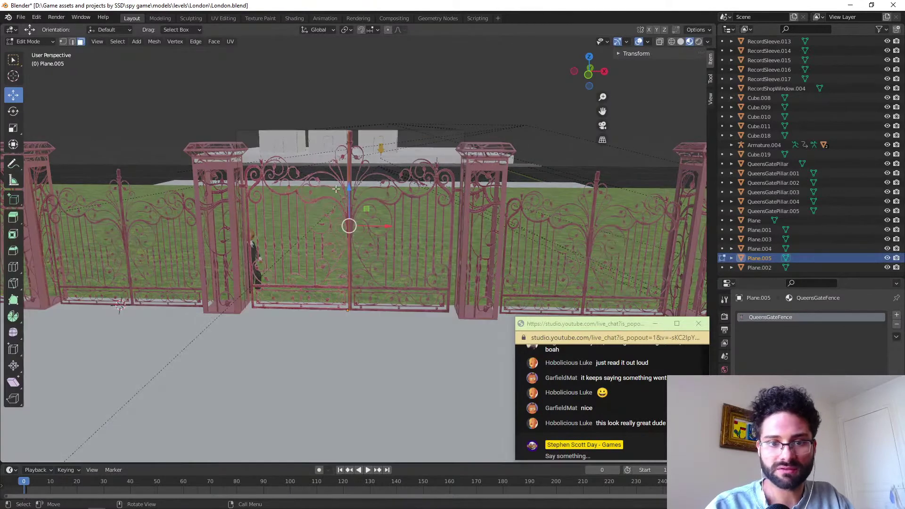
{"action": "left_click", "coordinate": [388, 193]}
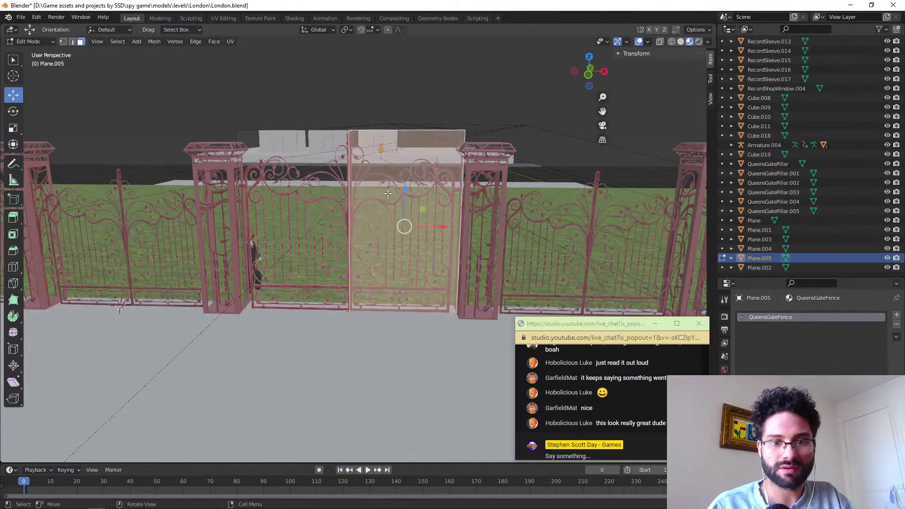
{"action": "key", "text": "x"}
{"action": "left_click", "coordinate": [366, 196]}
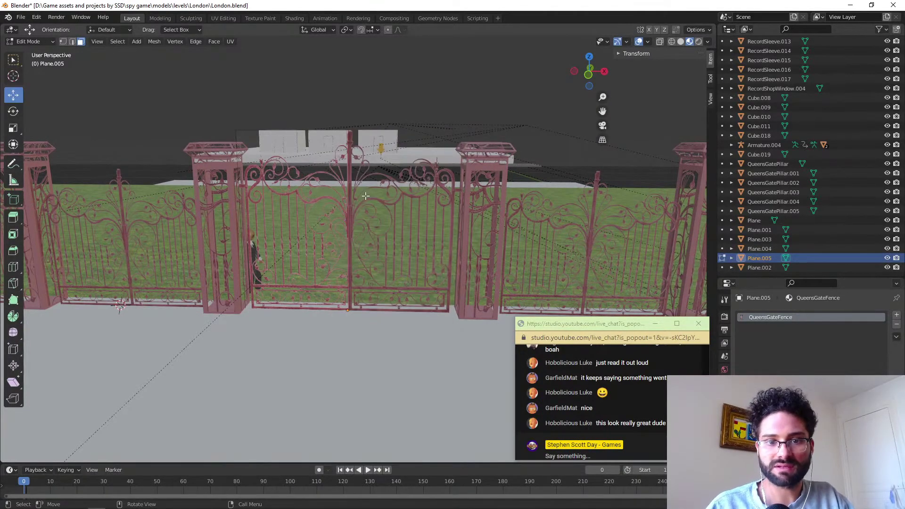
{"action": "key", "text": "Tab"}
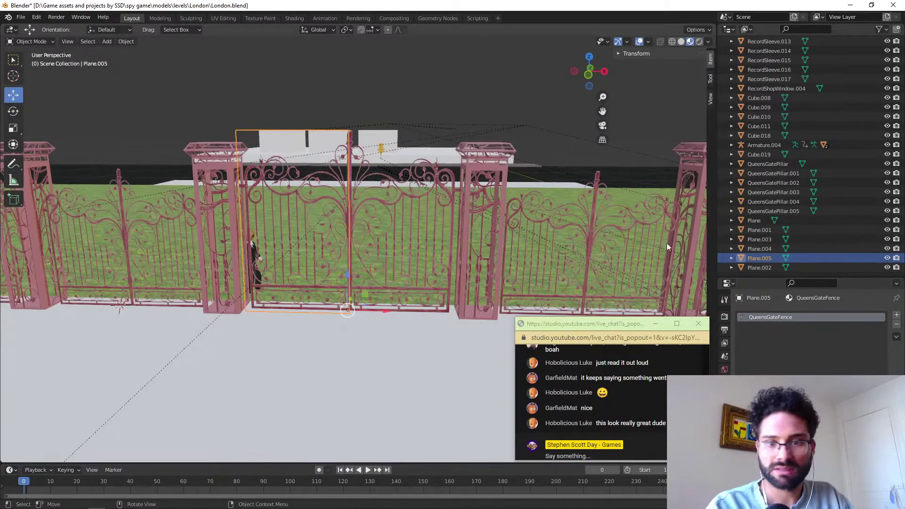
Rename the left gate leaf as QueensGateLeft and the right gate leaf as QueensGateRight.
{"action": "double_click", "coordinate": [755, 258]}
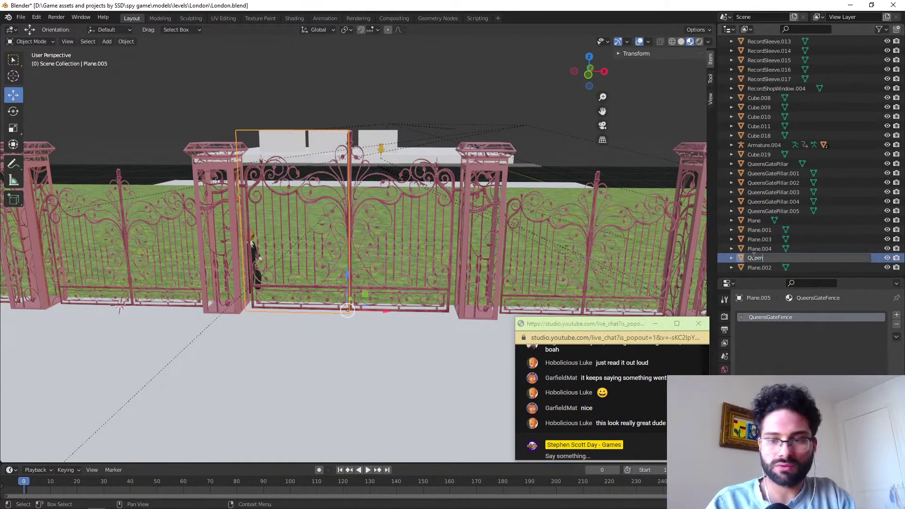
{"action": "type", "text": "QueensGateLeft"}
{"action": "key", "text": "Return"}
{"action": "left_click", "coordinate": [753, 267]}
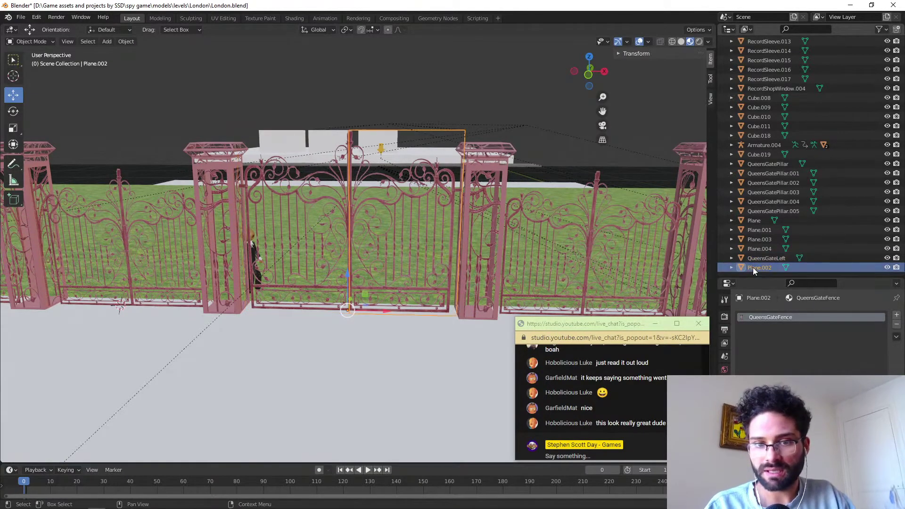
{"action": "double_click", "coordinate": [754, 267]}
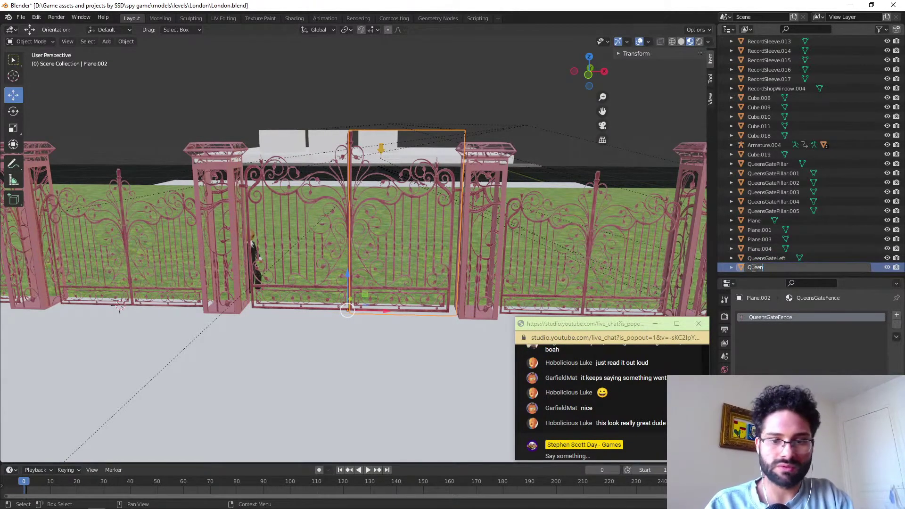
{"action": "key", "text": "Return"}
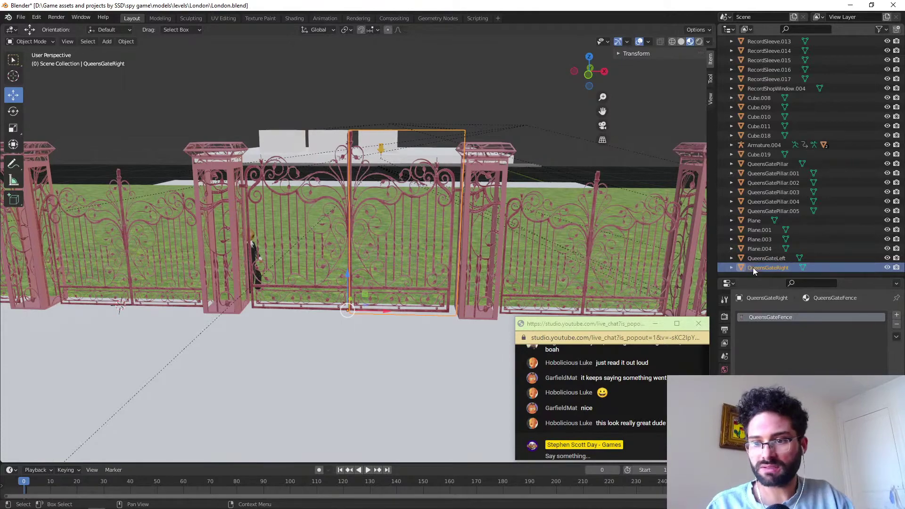
Shift QueensGateRight's mesh -2.9675 m along X in Edit Mode, and move the object back so its origin sits at the right pillar.
{"action": "mouse_move", "coordinate": [336, 256]}
{"action": "middle_mouse_down"}
{"action": "mouse_move", "coordinate": [378, 224]}
{"action": "mouse_move", "coordinate": [342, 239]}
{"action": "middle_mouse_up"}
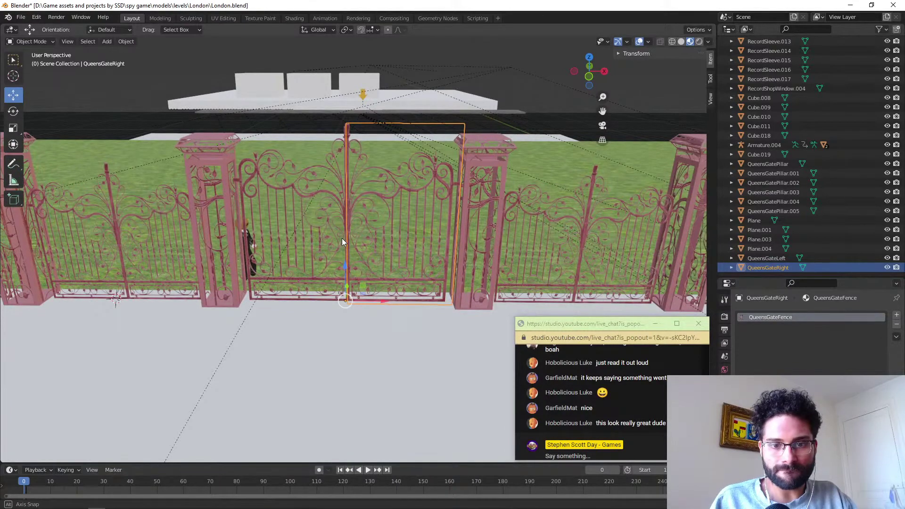
{"action": "middle_click_drag", "start_coordinate": [342, 239], "coordinate": [342, 239]}
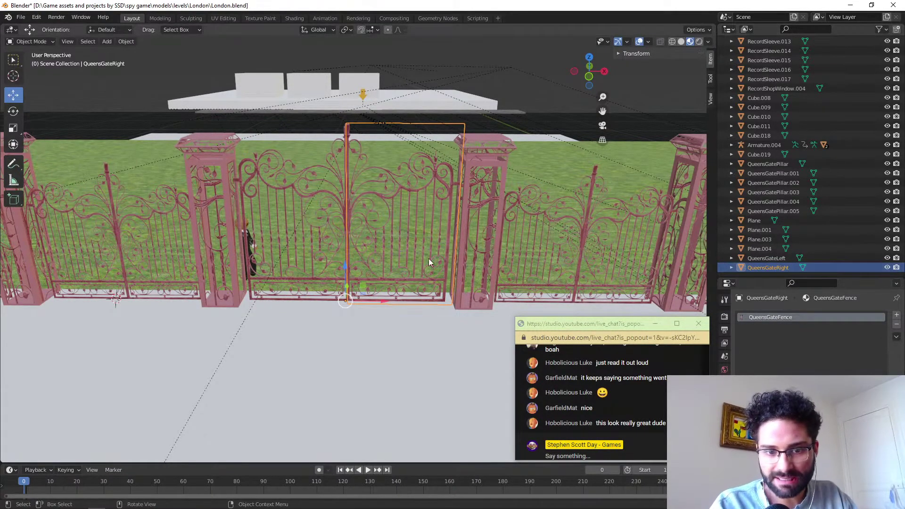
{"action": "key", "text": "Tab"}
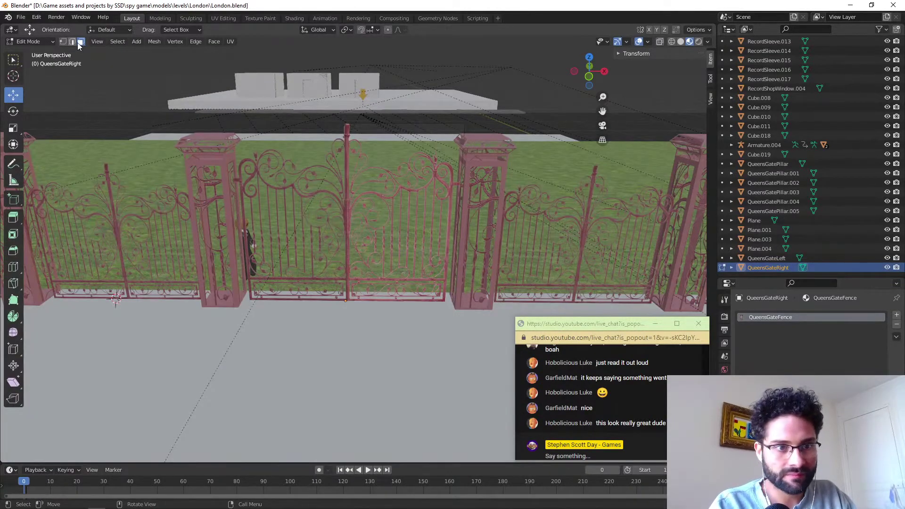
{"action": "left_click", "coordinate": [375, 228]}
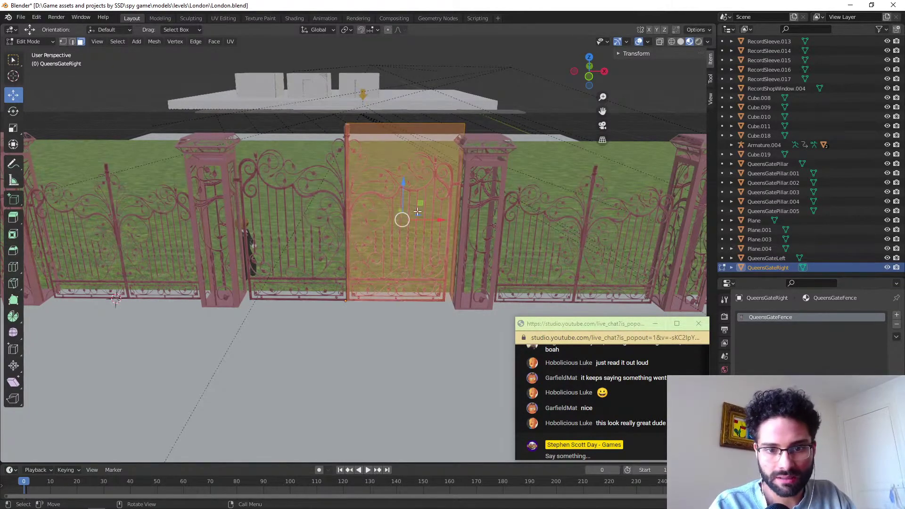
{"action": "left_click_drag", "start_coordinate": [407, 224], "coordinate": [326, 232]}
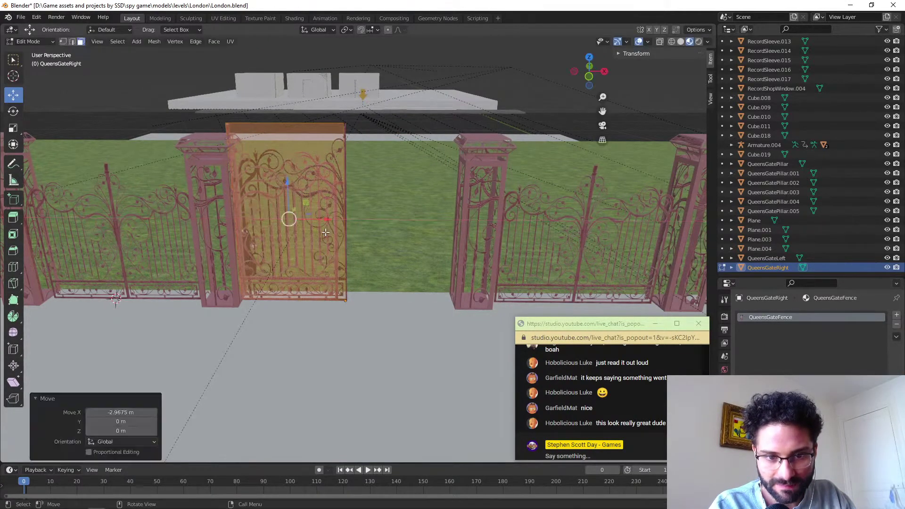
{"action": "left_click_drag", "start_coordinate": [377, 300], "coordinate": [492, 289]}
Shift the whole mesh of QueensGateLeft 2.8437 m along X in Edit Mode, away from its origin.
{"action": "left_click", "coordinate": [766, 258]}
{"action": "key", "text": "Tab"}
{"action": "key", "text": "a"}
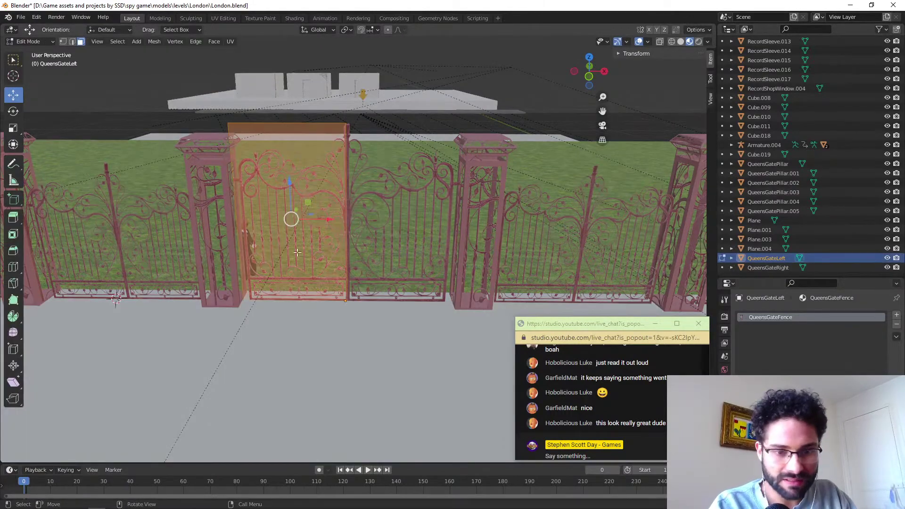
{"action": "left_click_drag", "start_coordinate": [330, 219], "coordinate": [439, 219]}
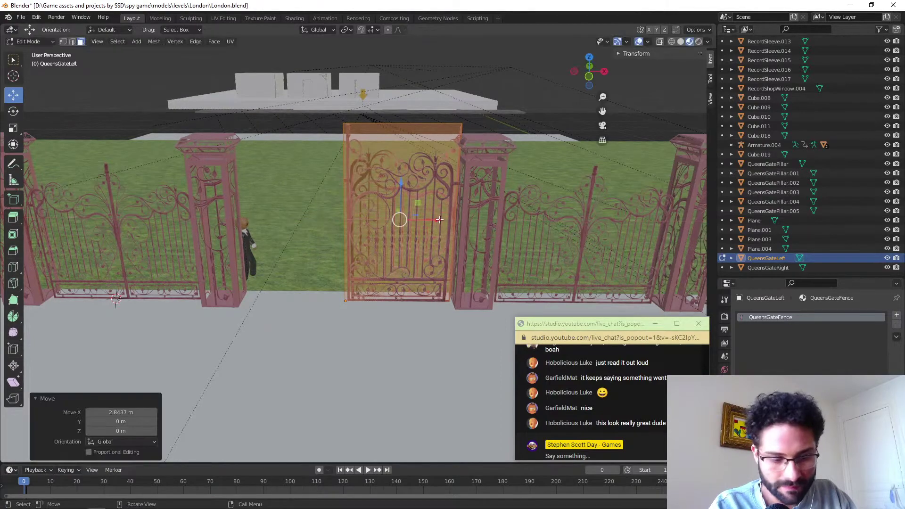
Move the QueensGateLeft object -2.8794 m along X so its origin sits at the left pillar, and save the file.
{"action": "key", "text": "Tab"}
{"action": "key", "text": "g"}
{"action": "key", "text": "x"}
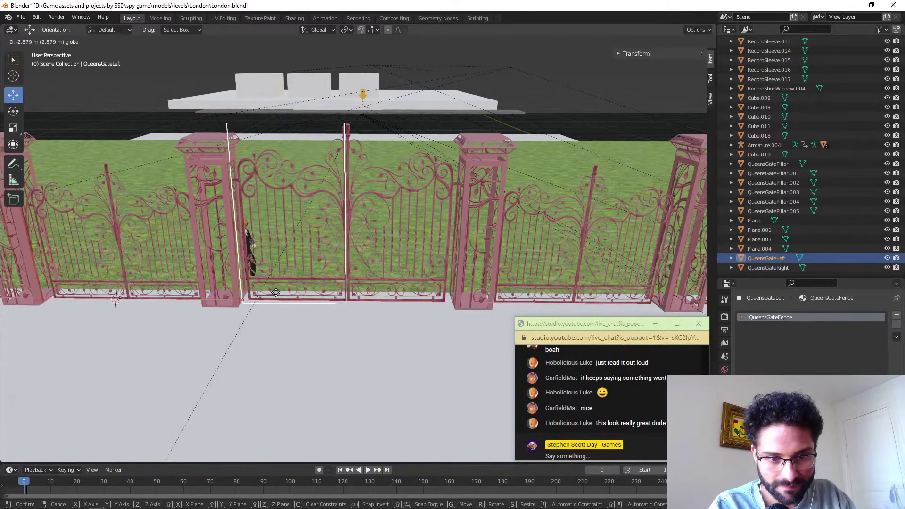
{"action": "left_click", "coordinate": [276, 293]}
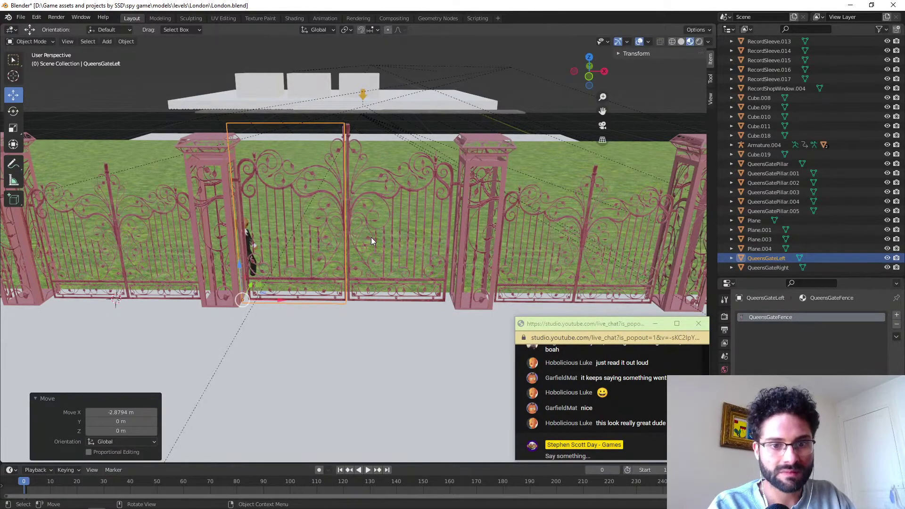
{"action": "key", "text": "alt+a"}
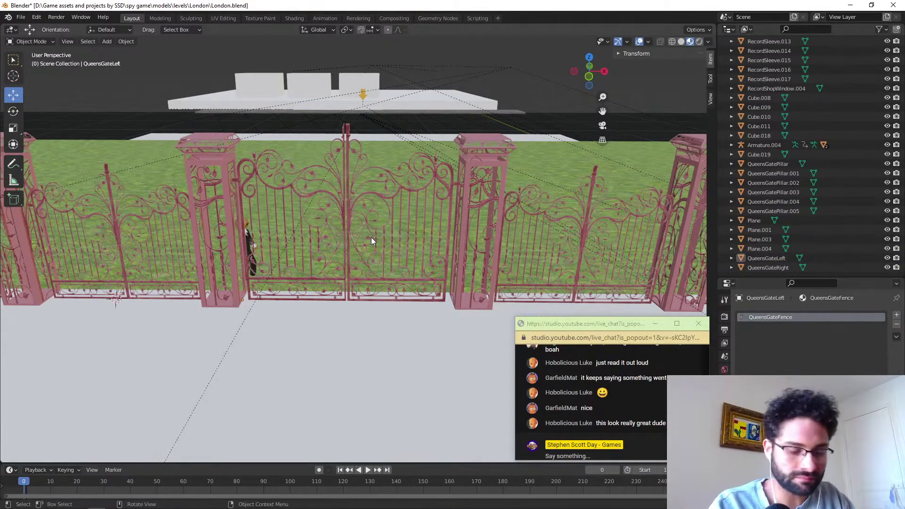
{"action": "key", "text": "ctrl+s"}
Try swinging QueensGateLeft about the Z axis to test its hinge origin, and cancel the rotation.
{"action": "middle_click_drag", "start_coordinate": [287, 246], "coordinate": [318, 253]}
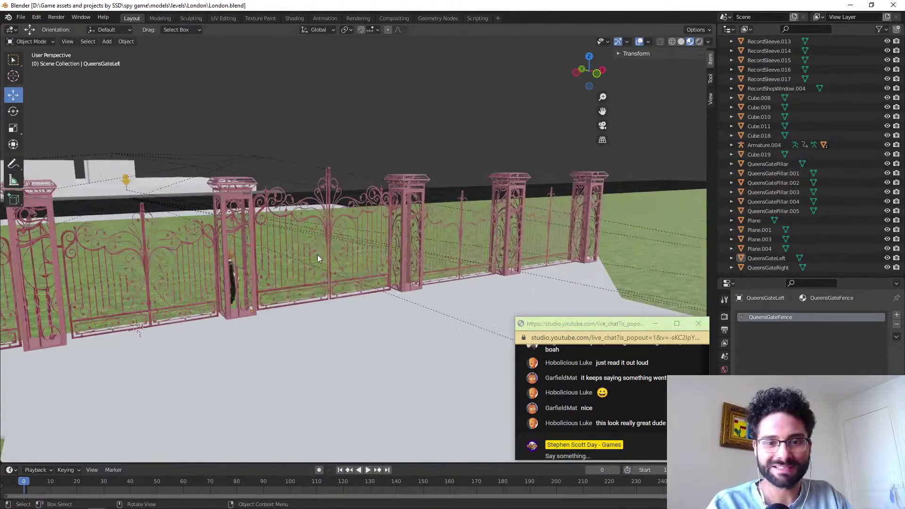
{"action": "middle_click_drag", "start_coordinate": [316, 295], "coordinate": [378, 256]}
{"action": "left_click", "coordinate": [379, 257]}
{"action": "key", "text": "r"}
{"action": "key", "text": "x"}
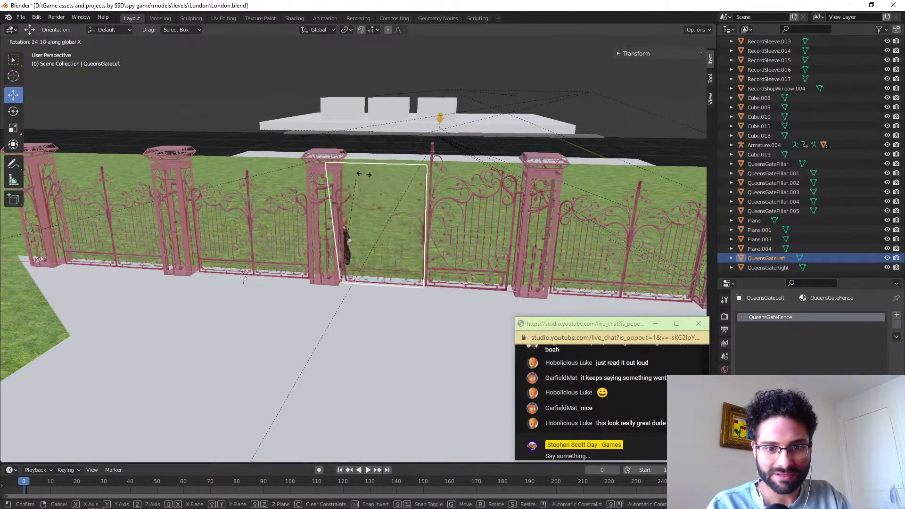
{"action": "key", "text": "z"}
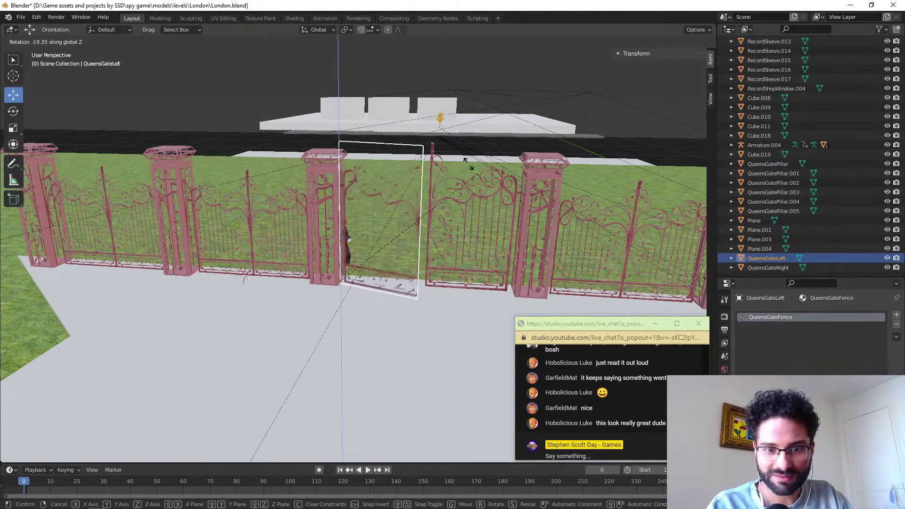
{"action": "right_click", "coordinate": [441, 186]}
Deselect everything in the scene and save London.blend.
{"action": "middle_click_drag", "start_coordinate": [377, 264], "coordinate": [331, 244]}
{"action": "key", "text": "a"}
{"action": "key", "text": "alt+a"}
{"action": "key", "text": "ctrl+s"}
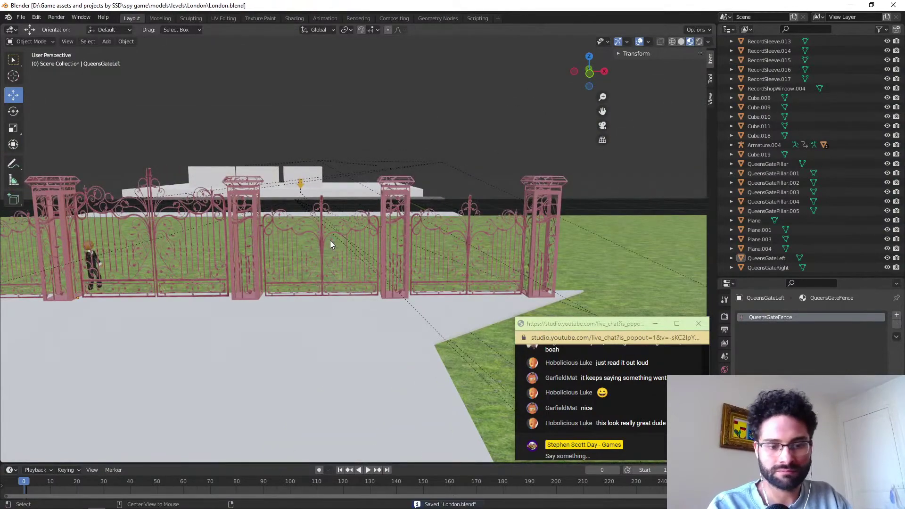
Compare the modelled fence and gates in Blender with the Queen's Gate reference photo in the browser, examining the fence from several sides.
{"action": "key", "text": "alt+Tab"}
{"action": "left_click", "coordinate": [491, 221]}
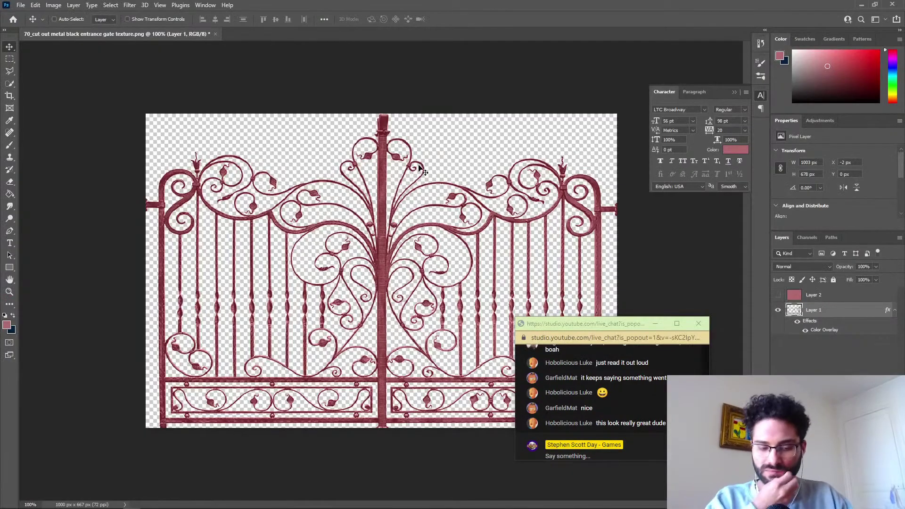
{"action": "key", "text": "alt+Tab"}
{"action": "left_click", "coordinate": [649, 214]}
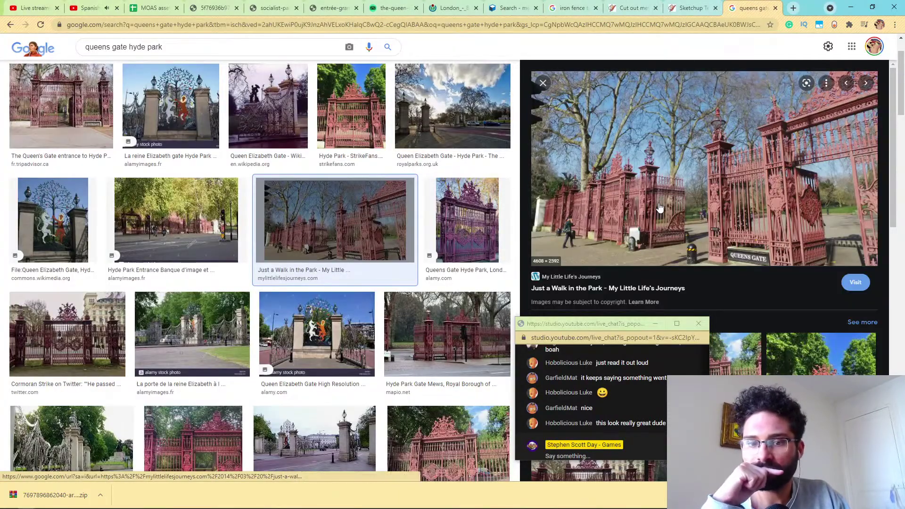
{"action": "key", "text": "alt+Tab"}
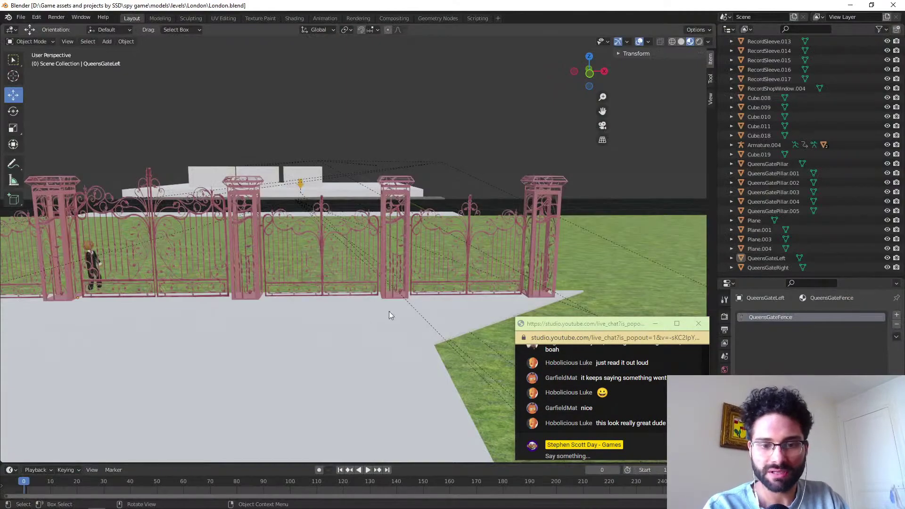
{"action": "mouse_move", "coordinate": [278, 318]}
{"action": "middle_mouse_down"}
{"action": "mouse_move", "coordinate": [299, 319]}
{"action": "mouse_move", "coordinate": [289, 324]}
{"action": "middle_mouse_up"}
{"action": "middle_click_drag", "start_coordinate": [190, 309], "coordinate": [343, 303]}
{"action": "scroll", "coordinate": [434, 299], "scroll_direction": "down", "scroll_amount": 2}
{"action": "key", "text": "alt+Tab"}
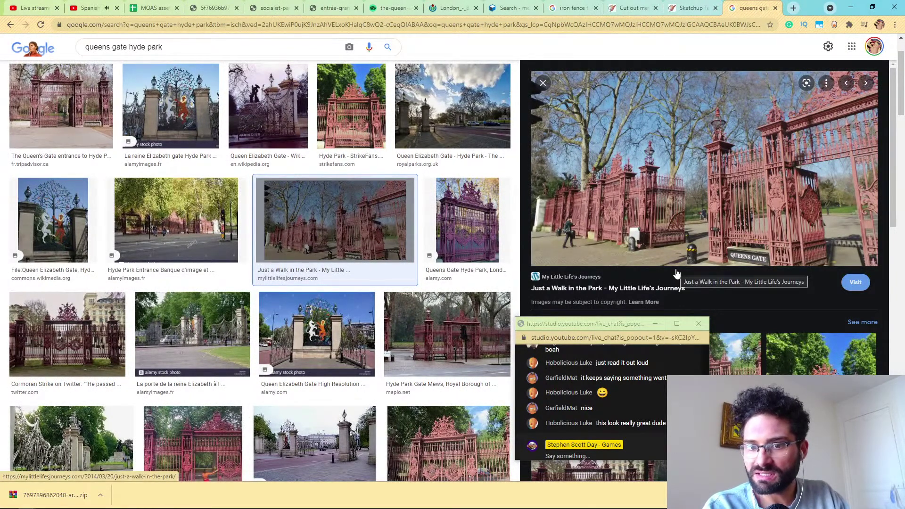
{"action": "key", "text": "alt+Tab"}
{"action": "middle_click_drag", "start_coordinate": [299, 276], "coordinate": [350, 274]}
{"action": "scroll", "coordinate": [317, 298], "scroll_direction": "up", "scroll_amount": 2}
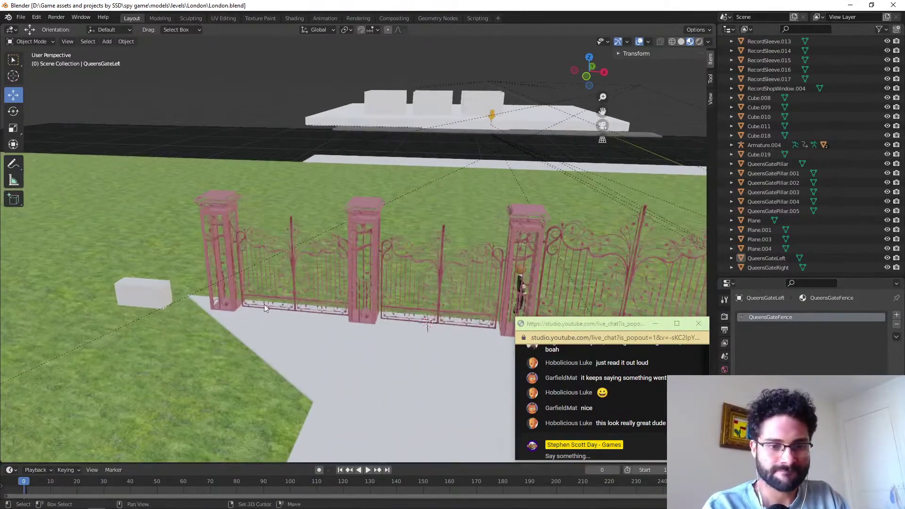
Look through the iron fence search results and the Bayswater Road street photo in the browser for boundary wall reference.
{"action": "middle_click_drag", "start_coordinate": [283, 312], "coordinate": [369, 306], "text": "shift"}
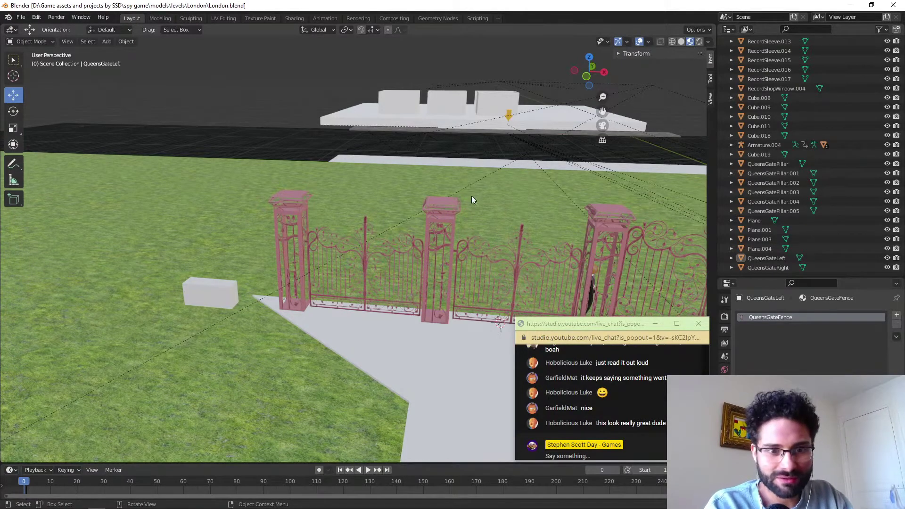
{"action": "key", "text": "alt+Tab"}
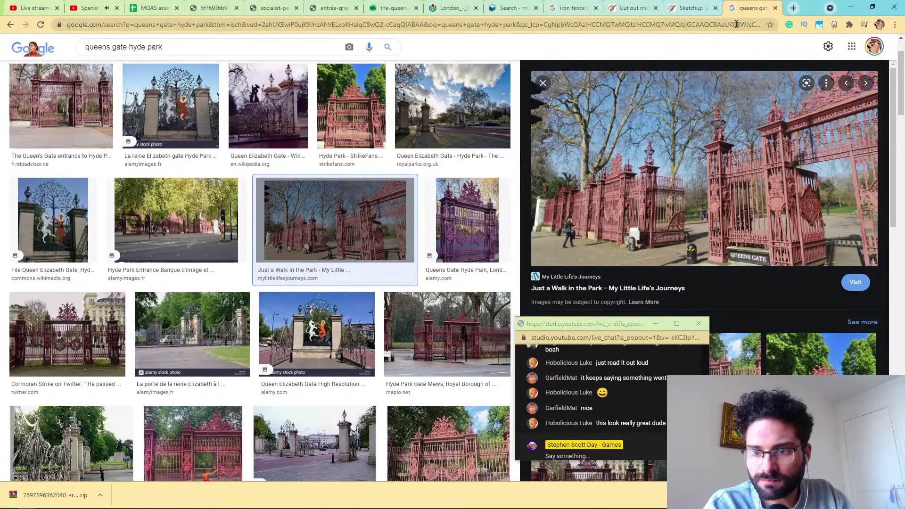
{"action": "left_click", "coordinate": [571, 8]}
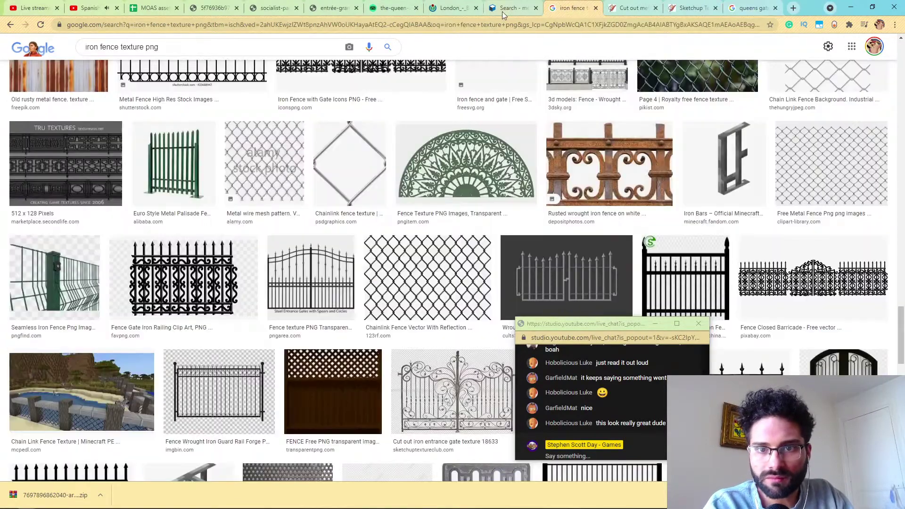
{"action": "left_click", "coordinate": [446, 13]}
{"action": "left_click", "coordinate": [373, 14]}
{"action": "left_click", "coordinate": [440, 13]}
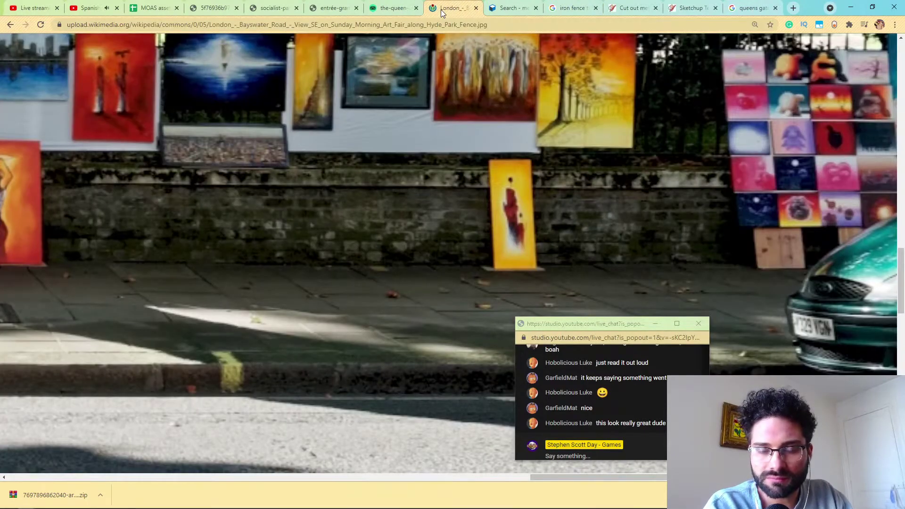
{"action": "key", "text": "alt+Tab"}
Select the low wall block Cube.018 beside the fence and rotate it about the Z axis to angle towards the pavement.
{"action": "scroll", "coordinate": [255, 307], "scroll_direction": "up", "scroll_amount": 4}
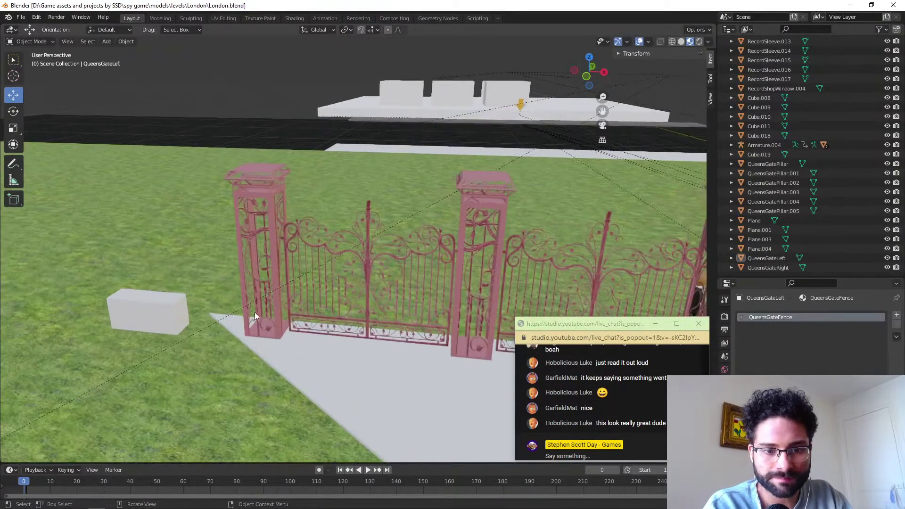
{"action": "middle_click_drag", "start_coordinate": [346, 284], "coordinate": [361, 256]}
{"action": "left_click", "coordinate": [360, 257]}
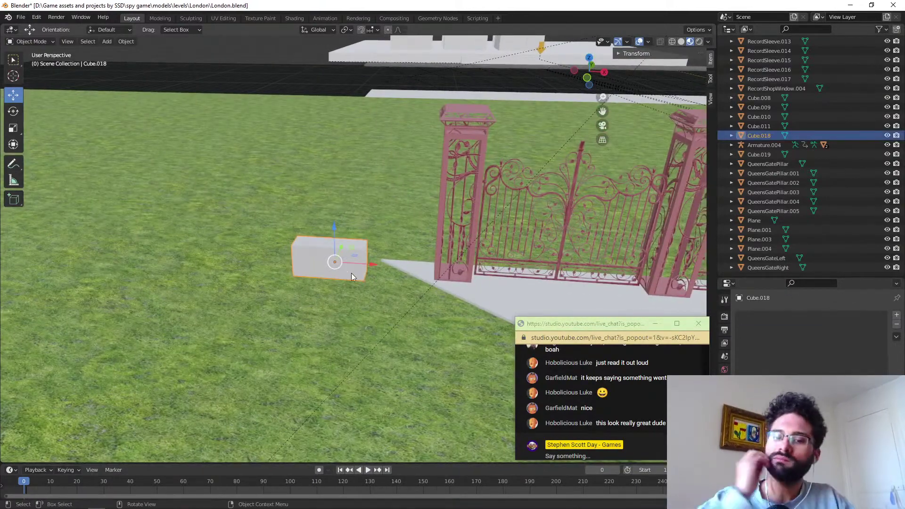
{"action": "scroll", "coordinate": [387, 292], "scroll_direction": "down", "scroll_amount": 5}
{"action": "middle_click_drag", "start_coordinate": [387, 288], "coordinate": [348, 264]}
{"action": "scroll", "coordinate": [340, 265], "scroll_direction": "up", "scroll_amount": 6}
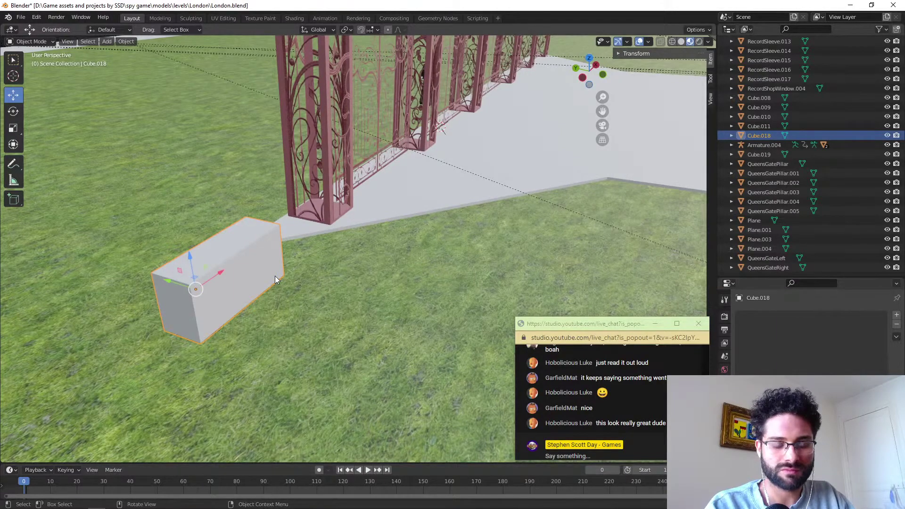
{"action": "middle_click_drag", "start_coordinate": [230, 296], "coordinate": [191, 298]}
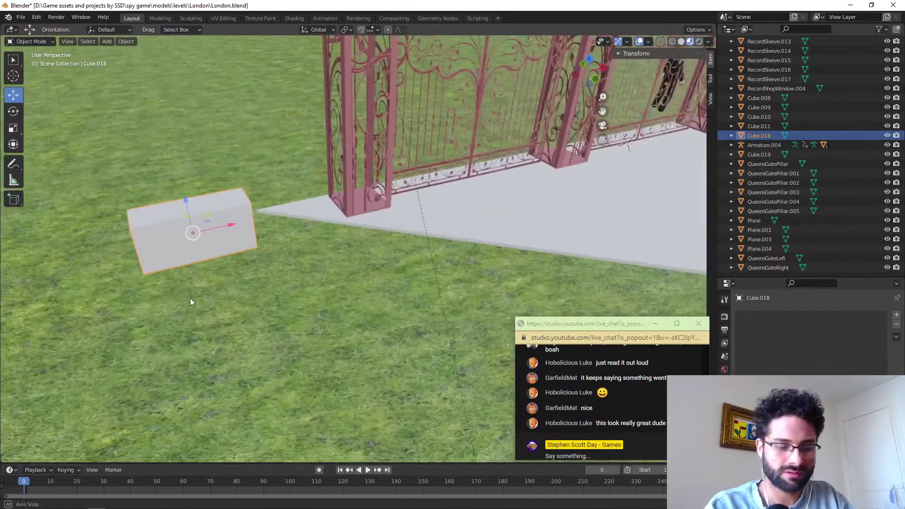
{"action": "key", "text": "r"}
{"action": "key", "text": "z"}
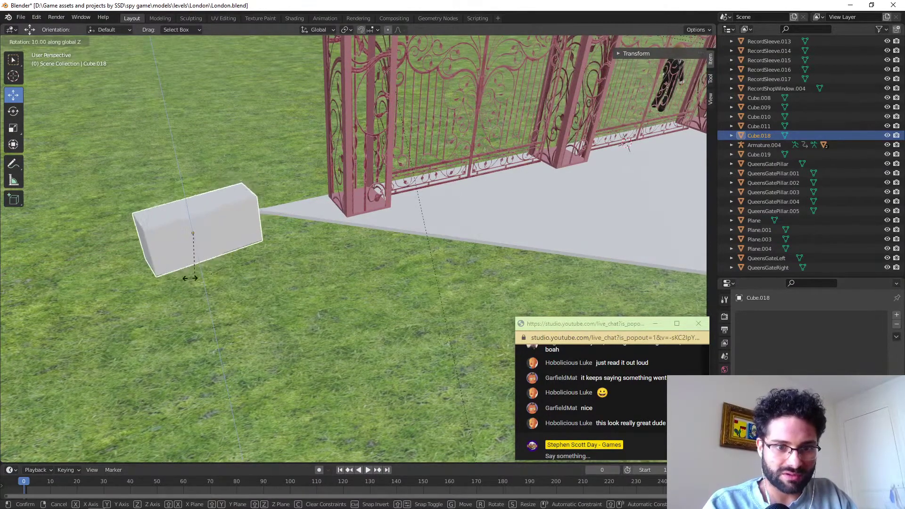
{"action": "left_click", "coordinate": [226, 272]}
Move Cube.018 horizontally so its near end butts against the fence's outermost pillar.
{"action": "middle_click_drag", "start_coordinate": [281, 264], "coordinate": [226, 170]}
{"action": "left_click_drag", "start_coordinate": [224, 176], "coordinate": [301, 190]}
{"action": "middle_click_drag", "start_coordinate": [300, 191], "coordinate": [250, 191]}
{"action": "middle_click_drag", "start_coordinate": [314, 211], "coordinate": [307, 184]}
{"action": "left_click_drag", "start_coordinate": [312, 177], "coordinate": [317, 185]}
{"action": "middle_click_drag", "start_coordinate": [317, 185], "coordinate": [327, 145]}
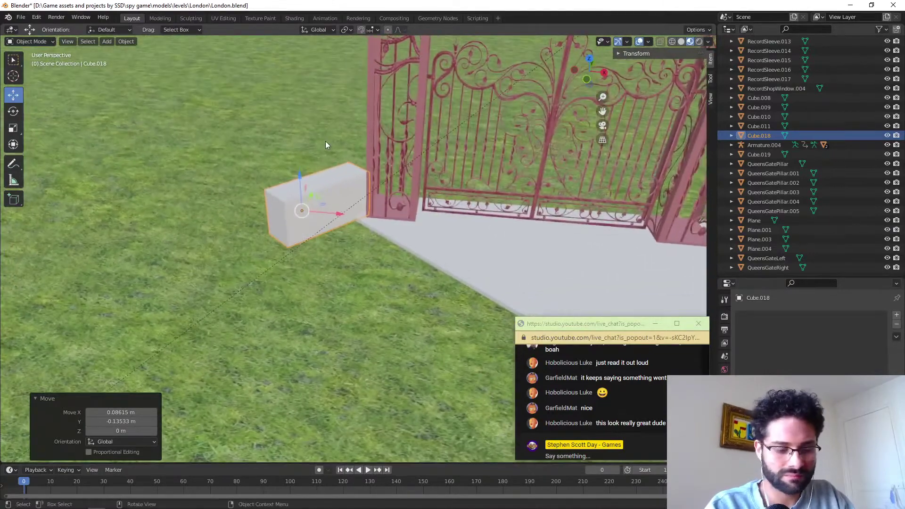
Edit the Cube.018 mesh with Local orientation and stretch its outer end along local X, finishing with a -6.8492 m move.
{"action": "key", "text": "Tab"}
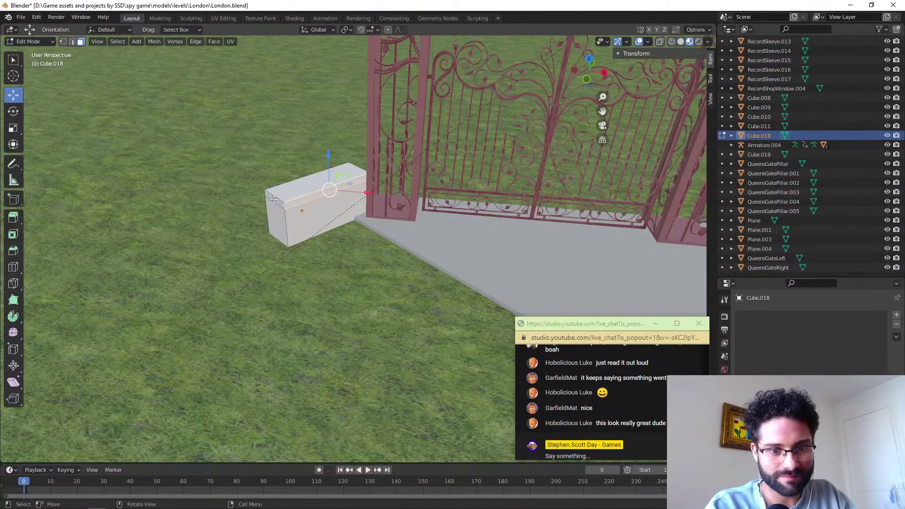
{"action": "scroll", "coordinate": [273, 236], "scroll_direction": "down", "scroll_amount": 4}
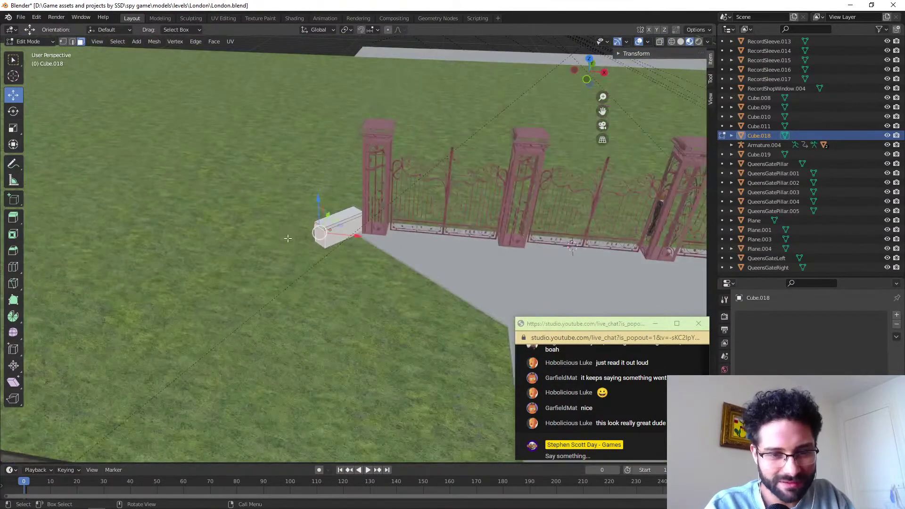
{"action": "left_click", "coordinate": [318, 29]}
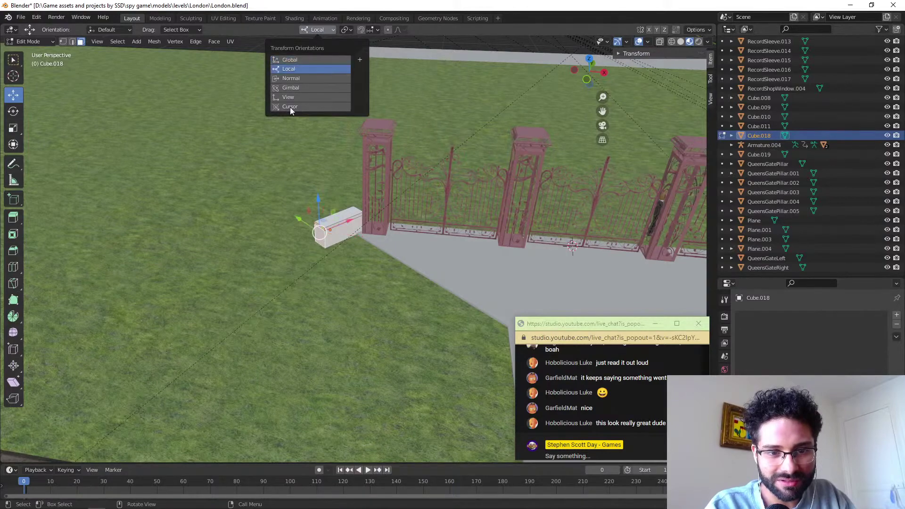
{"action": "left_click", "coordinate": [302, 69]}
{"action": "middle_click_drag", "start_coordinate": [304, 257], "coordinate": [346, 219]}
{"action": "left_click_drag", "start_coordinate": [348, 221], "coordinate": [195, 292]}
{"action": "middle_click_drag", "start_coordinate": [195, 292], "coordinate": [287, 241]}
{"action": "left_click_drag", "start_coordinate": [397, 177], "coordinate": [251, 344]}
{"action": "middle_click_drag", "start_coordinate": [197, 311], "coordinate": [234, 297]}
Extrude the wall's outer end 1.4856 m and rotate the new end face -50° about local Z.
{"action": "key", "text": "e"}
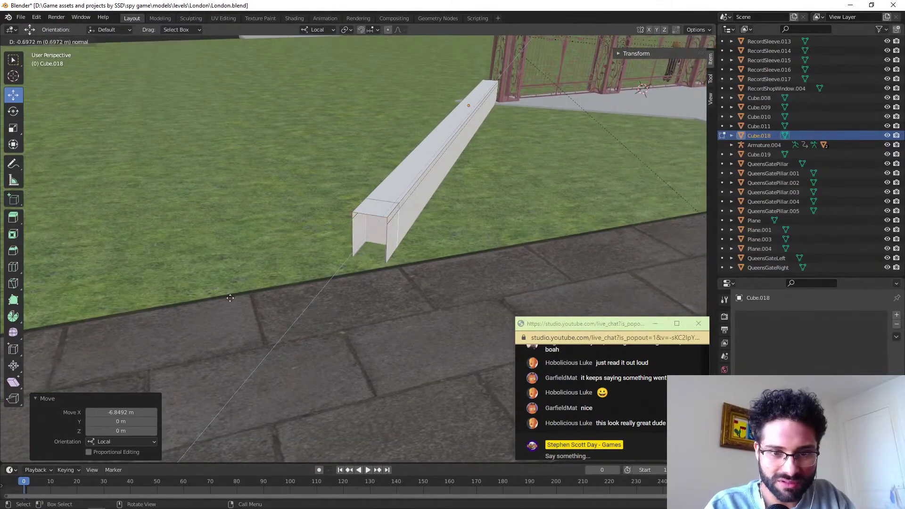
{"action": "left_click", "coordinate": [192, 320]}
{"action": "key", "text": "r"}
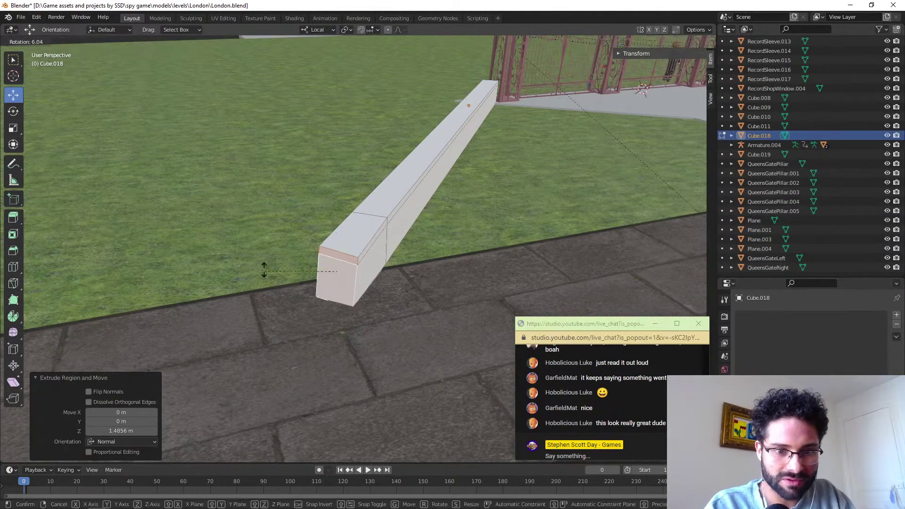
{"action": "key", "text": "z"}
{"action": "key", "text": "z"}
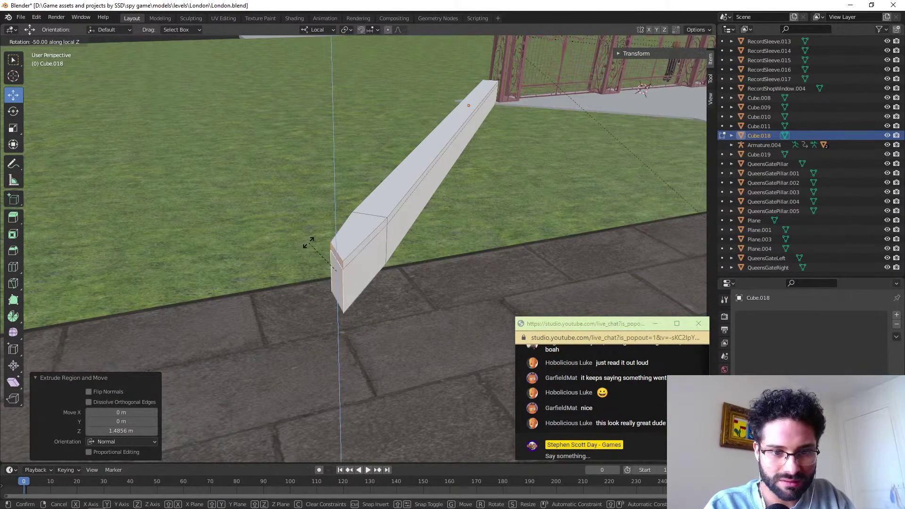
{"action": "left_click", "coordinate": [309, 243], "text": "ctrl"}
{"action": "middle_click_drag", "start_coordinate": [308, 243], "coordinate": [295, 259]}
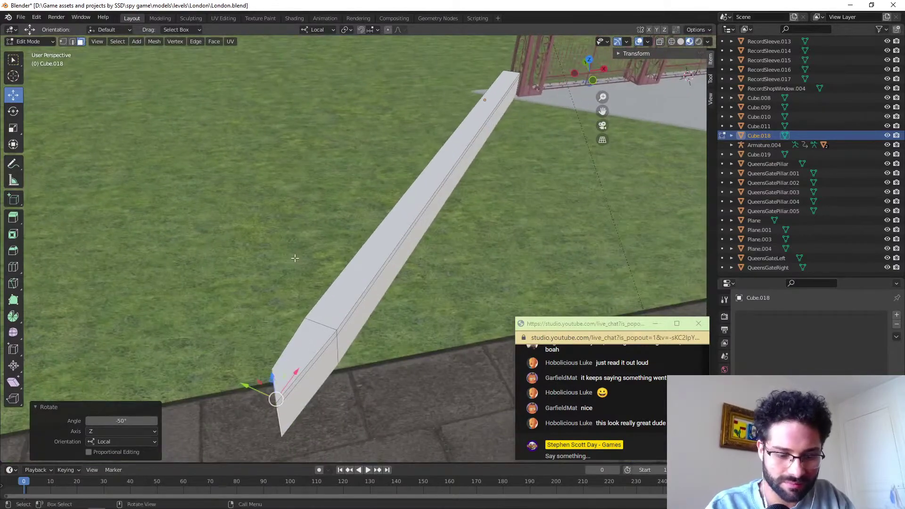
Set the transform orientation to Global and move the wall's angled end face 1.1342 m along Y.
{"action": "key", "text": "KP_Decimal"}
{"action": "middle_click_drag", "start_coordinate": [292, 286], "coordinate": [345, 323]}
{"action": "scroll", "coordinate": [343, 232], "scroll_direction": "down", "scroll_amount": 1}
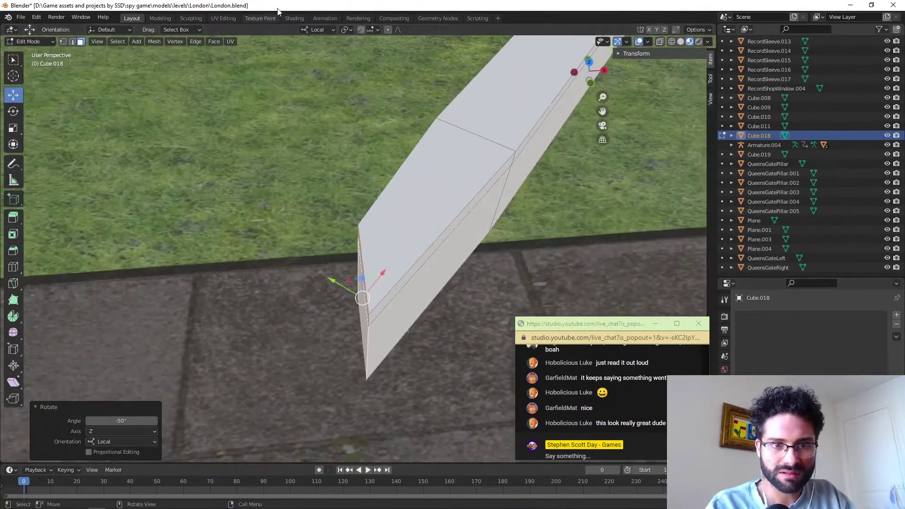
{"action": "left_click", "coordinate": [316, 31]}
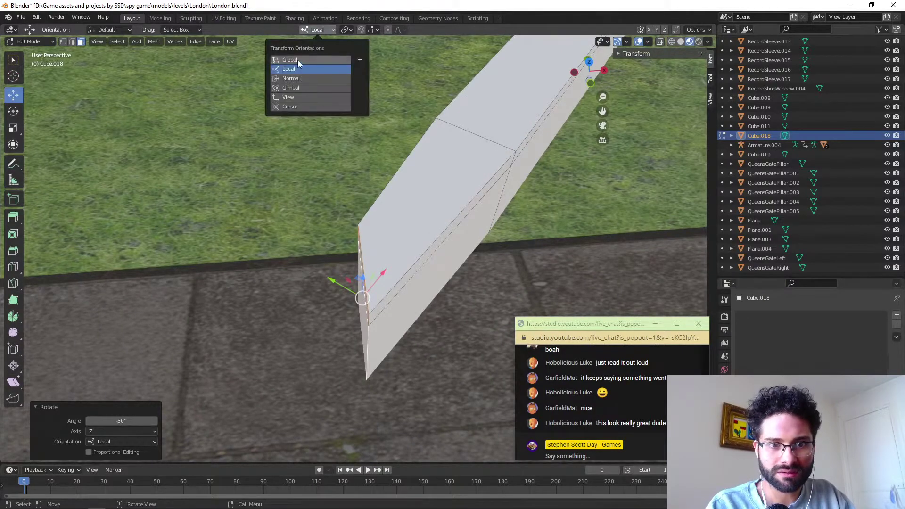
{"action": "left_click", "coordinate": [295, 78]}
{"action": "middle_click_drag", "start_coordinate": [357, 334], "coordinate": [410, 325]}
{"action": "middle_click_drag", "start_coordinate": [189, 53], "coordinate": [197, 33]}
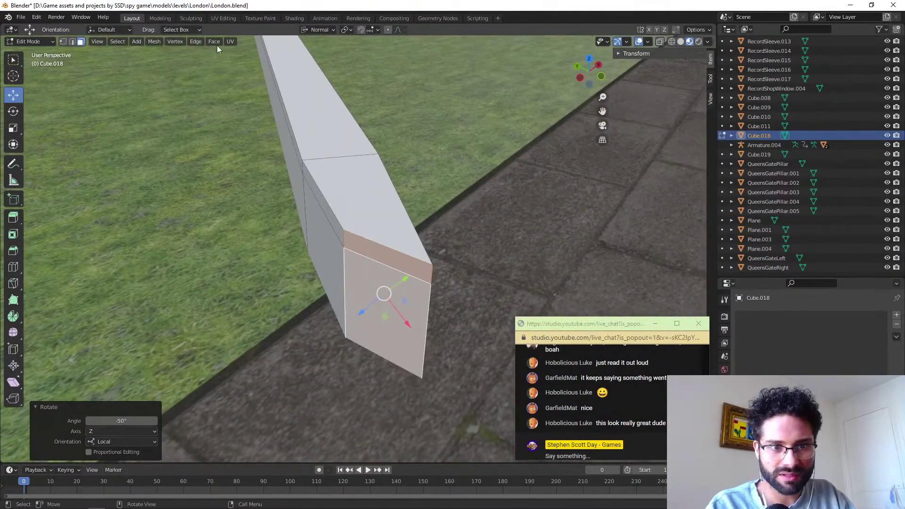
{"action": "left_click", "coordinate": [321, 29]}
{"action": "left_click", "coordinate": [304, 57]}
{"action": "middle_click_drag", "start_coordinate": [304, 58], "coordinate": [349, 267]}
{"action": "key", "text": "e"}
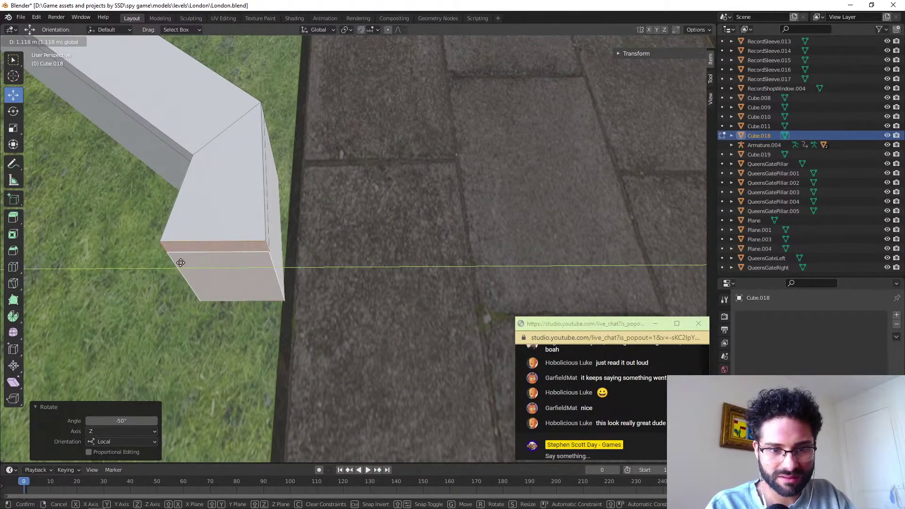
{"action": "left_click", "coordinate": [178, 262]}
{"action": "middle_click_drag", "start_coordinate": [178, 263], "coordinate": [314, 238]}
{"action": "middle_click_drag", "start_coordinate": [204, 286], "coordinate": [281, 240]}
{"action": "scroll", "coordinate": [304, 294], "scroll_direction": "up", "scroll_amount": 3}
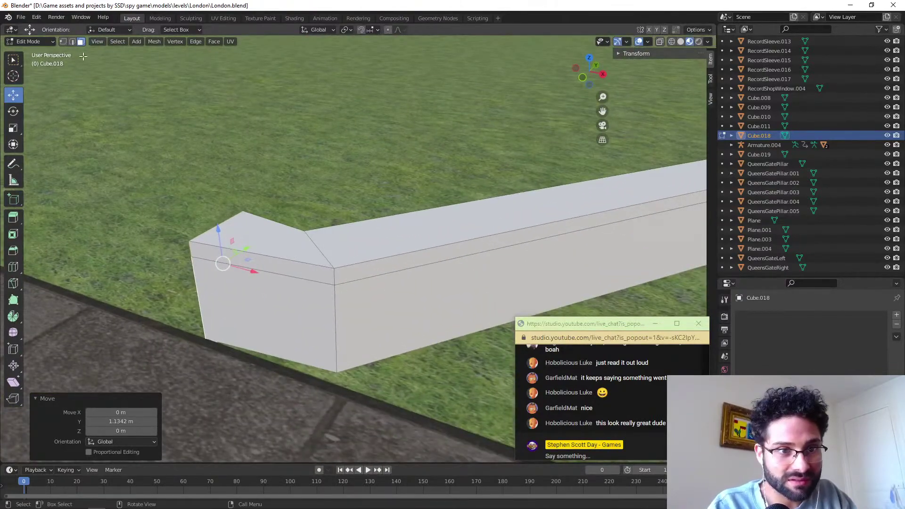
Shift the outer and inner vertical edges at the wall's bend to straighten the short section along the pavement.
{"action": "left_click", "coordinate": [333, 278]}
{"action": "middle_click_drag", "start_coordinate": [338, 324], "coordinate": [363, 314]}
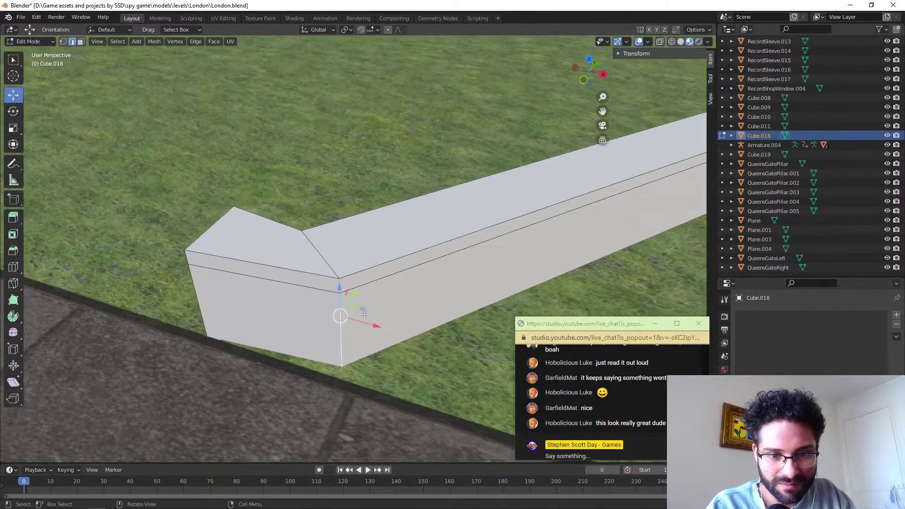
{"action": "left_click_drag", "start_coordinate": [363, 308], "coordinate": [343, 314]}
{"action": "mouse_move", "coordinate": [329, 323]}
{"action": "middle_mouse_down"}
{"action": "mouse_move", "coordinate": [425, 259]}
{"action": "mouse_move", "coordinate": [378, 317]}
{"action": "mouse_move", "coordinate": [326, 334]}
{"action": "middle_mouse_up"}
{"action": "left_click", "coordinate": [398, 311]}
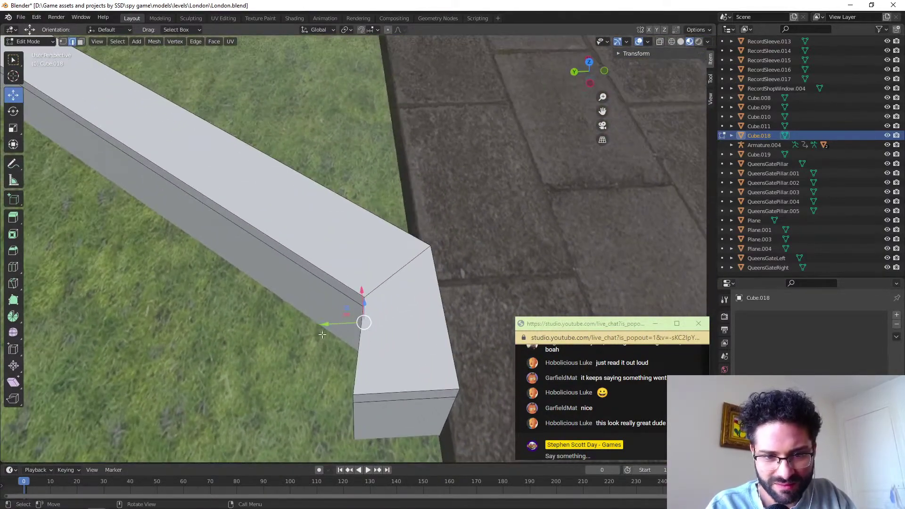
{"action": "left_click_drag", "start_coordinate": [326, 325], "coordinate": [306, 328]}
{"action": "middle_click_drag", "start_coordinate": [306, 327], "coordinate": [189, 187]}
Select both end faces of the short wall section and move them -10.384 m along X beside the pavement.
{"action": "left_click", "coordinate": [81, 42]}
{"action": "left_click", "coordinate": [331, 286]}
{"action": "left_click", "coordinate": [336, 326], "text": "shift"}
{"action": "middle_click_drag", "start_coordinate": [358, 327], "coordinate": [428, 324]}
{"action": "scroll", "coordinate": [309, 345], "scroll_direction": "down", "scroll_amount": 4}
{"action": "left_click_drag", "start_coordinate": [414, 325], "coordinate": [121, 311]}
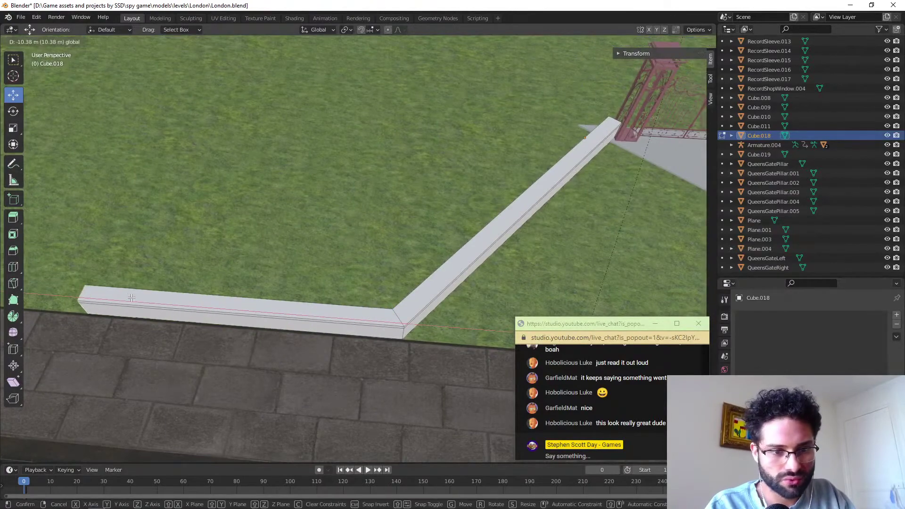
{"action": "scroll", "coordinate": [353, 332], "scroll_direction": "down", "scroll_amount": 3}
{"action": "scroll", "coordinate": [352, 332], "scroll_direction": "up", "scroll_amount": 4}
{"action": "scroll", "coordinate": [353, 332], "scroll_direction": "down", "scroll_amount": 5}
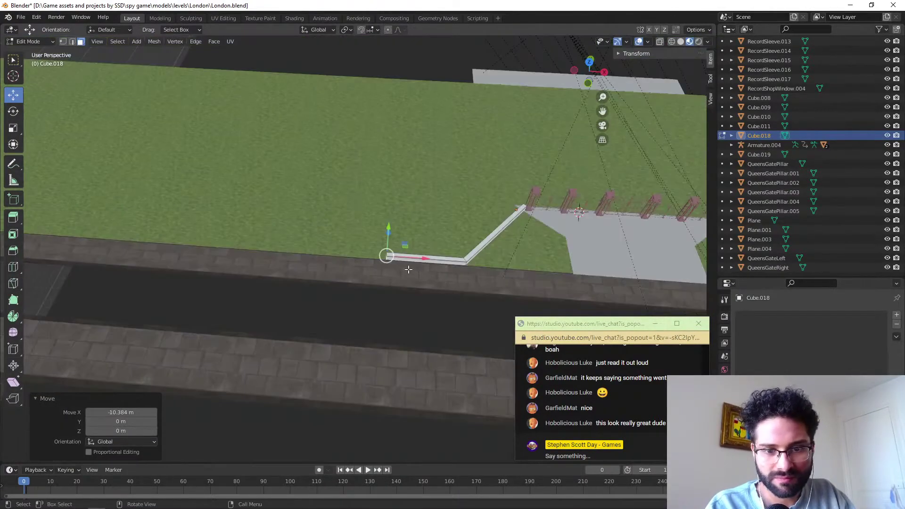
Extend the wall along the pavement to the lawn's far end with X moves of -53.711 m, -58.446 m and -25.939 m.
{"action": "left_click_drag", "start_coordinate": [425, 259], "coordinate": [69, 236]}
{"action": "scroll", "coordinate": [219, 280], "scroll_direction": "down", "scroll_amount": 2}
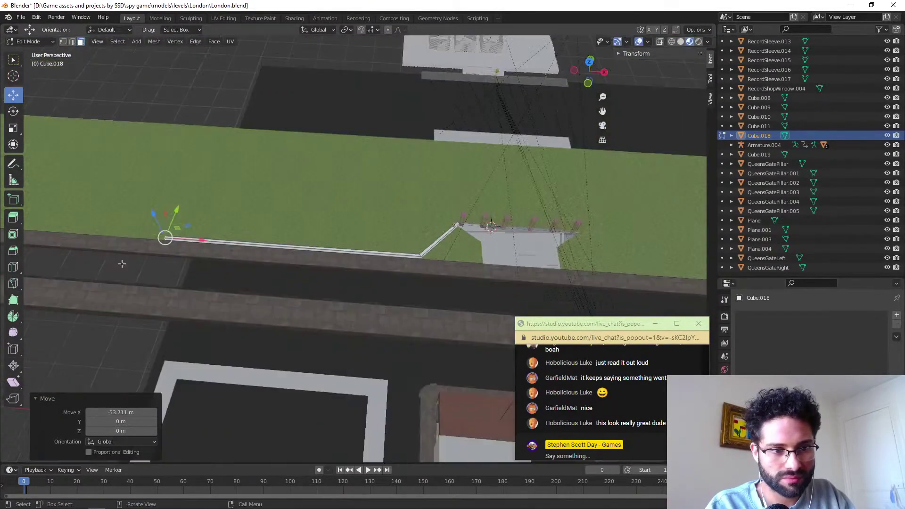
{"action": "scroll", "coordinate": [218, 281], "scroll_direction": "down", "scroll_amount": 2}
{"action": "middle_click_drag", "start_coordinate": [218, 280], "coordinate": [230, 283], "text": "shift"}
{"action": "left_click_drag", "start_coordinate": [309, 267], "coordinate": [88, 251]}
{"action": "scroll", "coordinate": [108, 268], "scroll_direction": "up", "scroll_amount": 3}
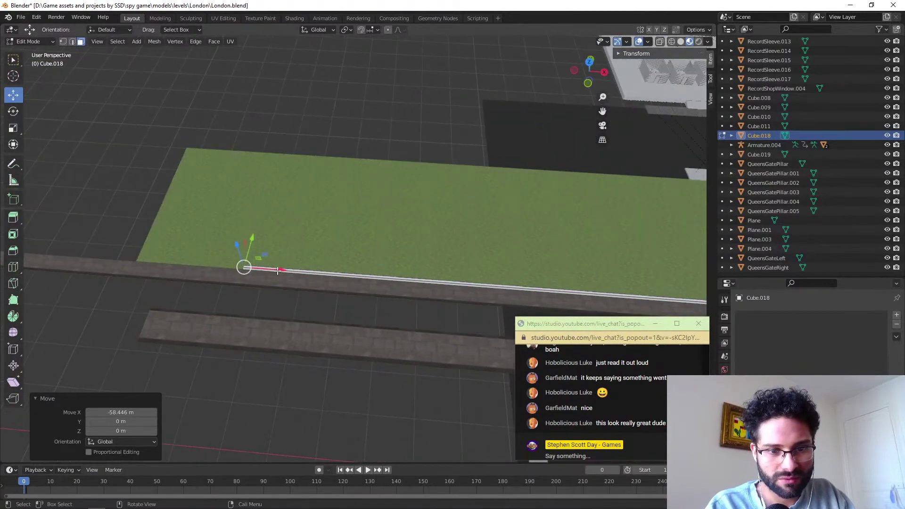
{"action": "key", "text": "g"}
{"action": "left_click_drag", "start_coordinate": [183, 269], "coordinate": [182, 268]}
{"action": "middle_click_drag", "start_coordinate": [426, 273], "coordinate": [151, 250], "text": "shift"}
{"action": "middle_click_drag", "start_coordinate": [397, 258], "coordinate": [250, 247], "text": "shift"}
{"action": "middle_click_drag", "start_coordinate": [338, 261], "coordinate": [341, 242]}
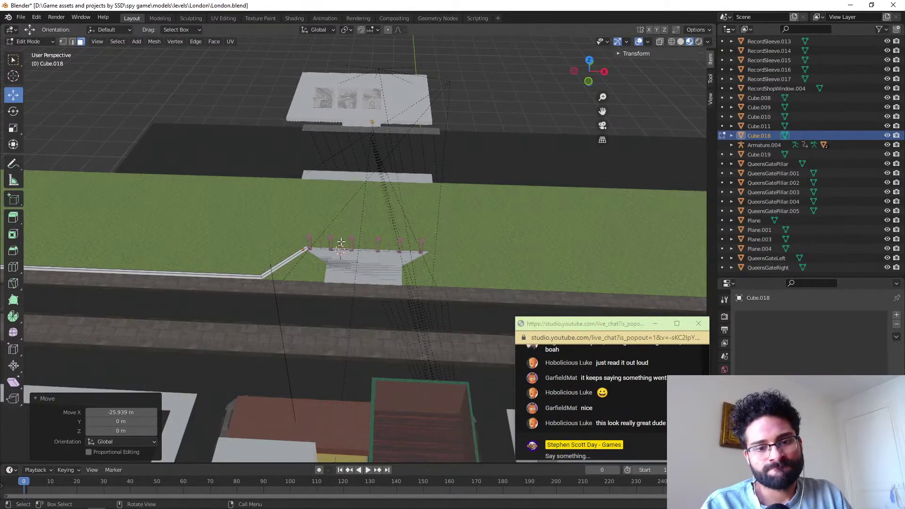
Finish editing the Cube.018 mesh and add a Mirror modifier to it.
{"action": "key", "text": "Tab"}
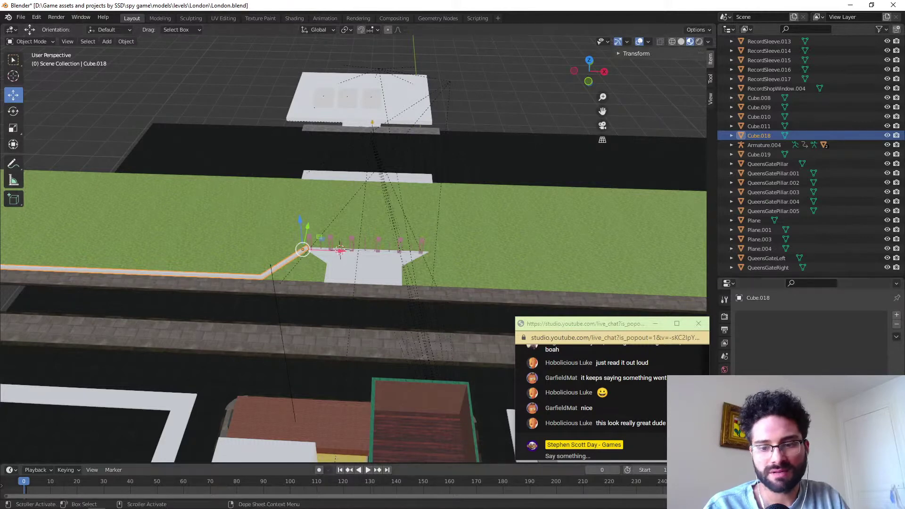
{"action": "left_click", "coordinate": [724, 300]}
{"action": "left_click", "coordinate": [774, 315]}
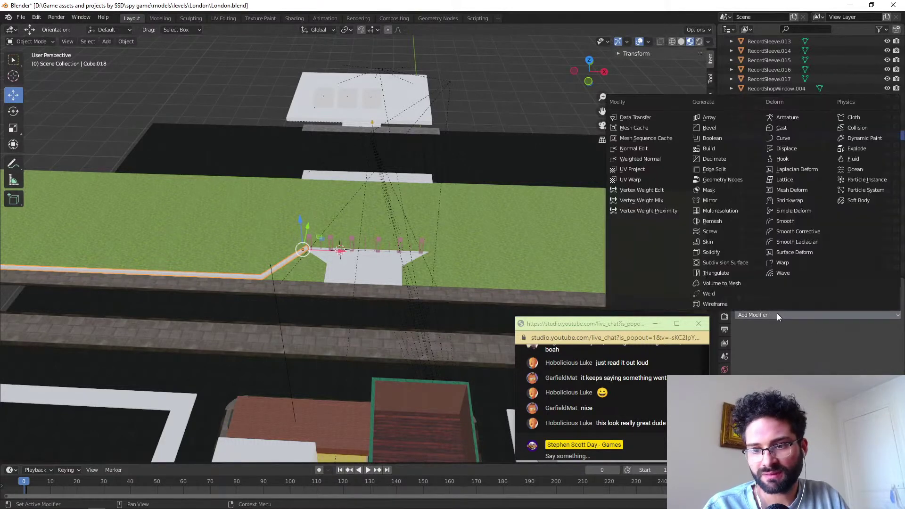
{"action": "left_click", "coordinate": [720, 199]}
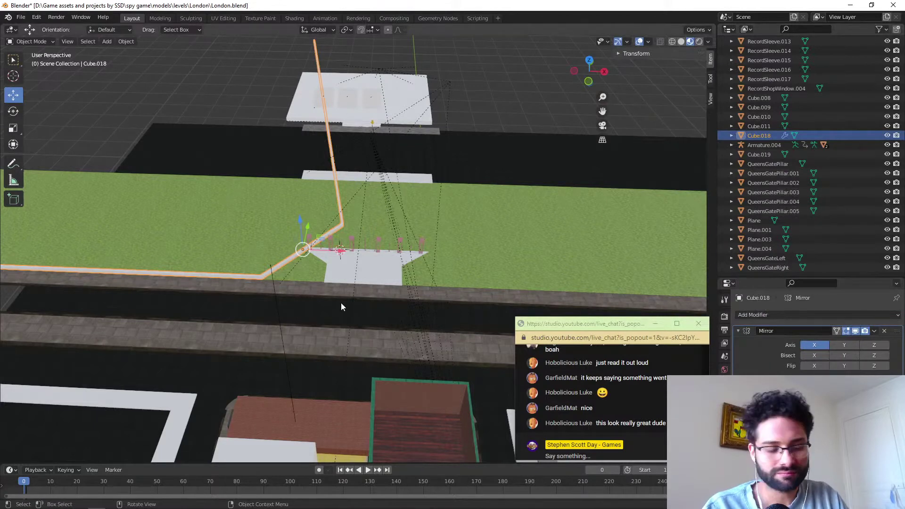
{"action": "key", "text": "Tab"}
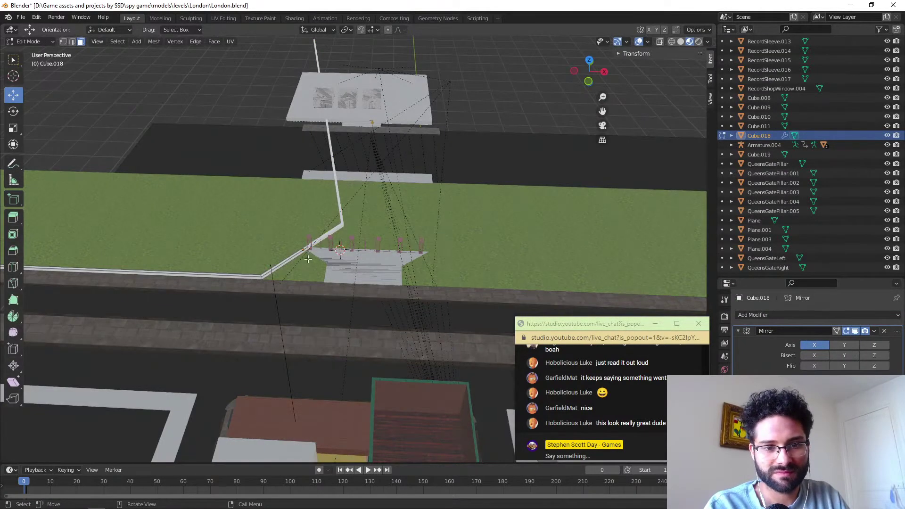
{"action": "key", "text": "Tab"}
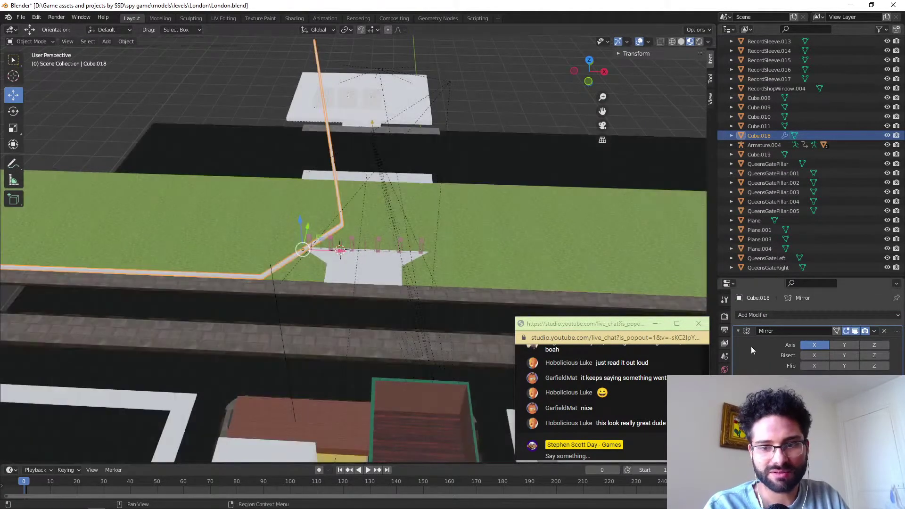
Try the Mirror modifier's Y and Z axes on the wall in place of X, and switch the mirror axes off.
{"action": "left_click", "coordinate": [828, 346]}
{"action": "left_click", "coordinate": [833, 346]}
{"action": "left_click", "coordinate": [835, 346]}
{"action": "left_click", "coordinate": [874, 346]}
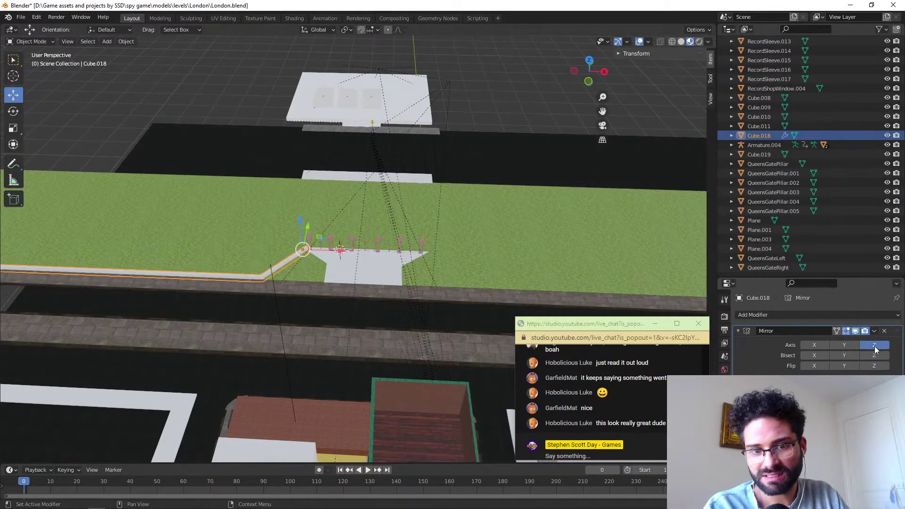
{"action": "middle_click_drag", "start_coordinate": [301, 264], "coordinate": [518, 262]}
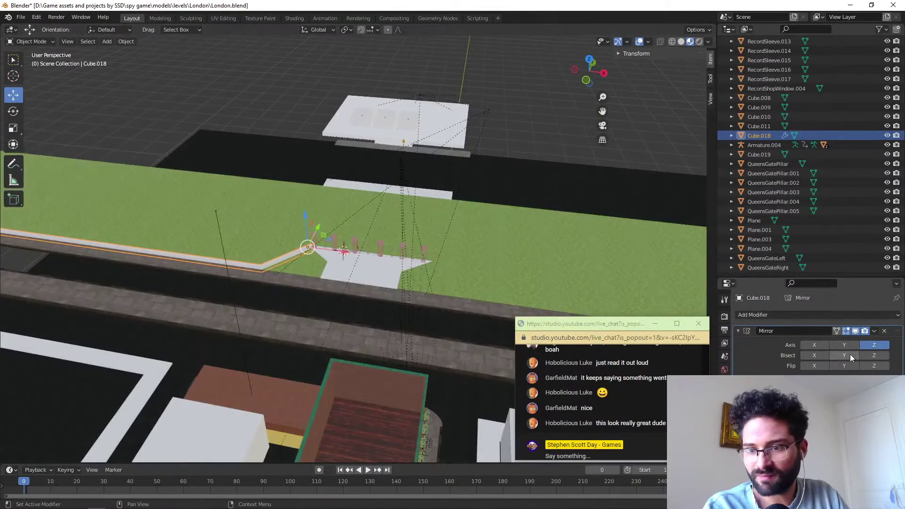
{"action": "left_click", "coordinate": [870, 347]}
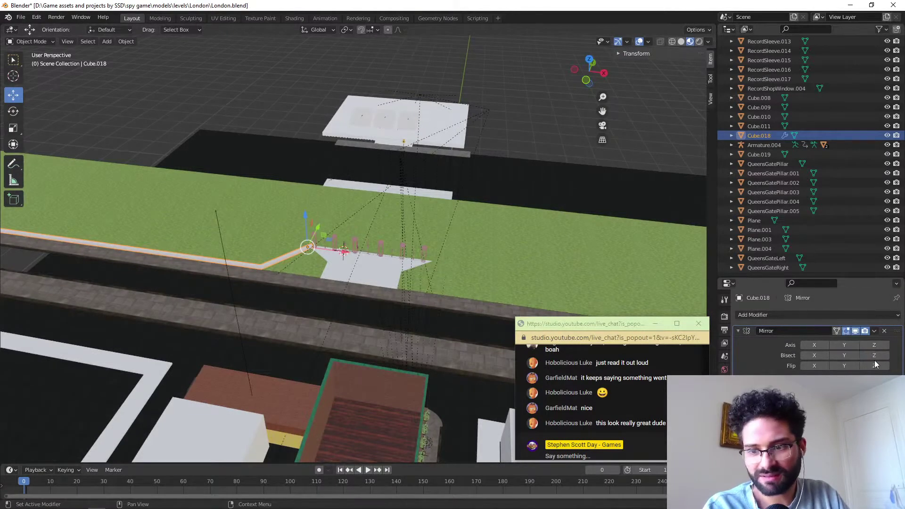
Try Flip Y in the wall's Mirror modifier and test the X, Y and Z axes one at a time.
{"action": "left_click", "coordinate": [845, 367]}
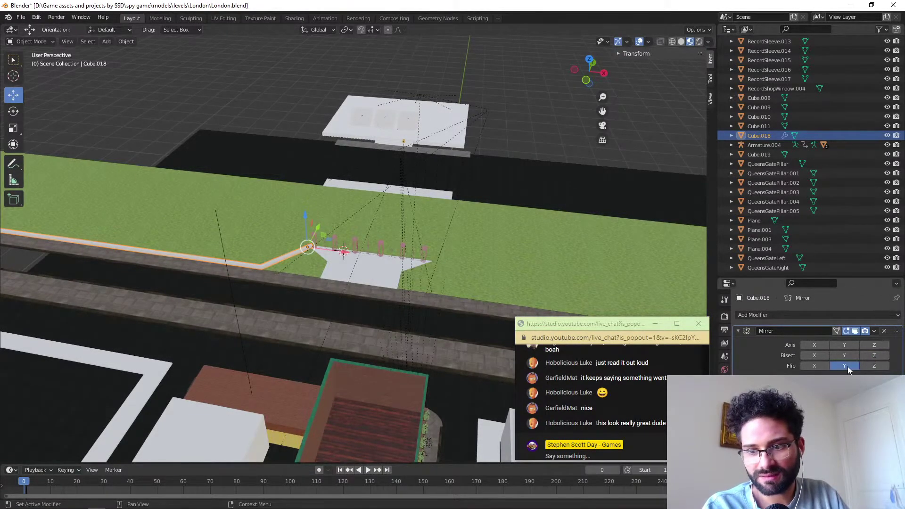
{"action": "left_click", "coordinate": [815, 346]}
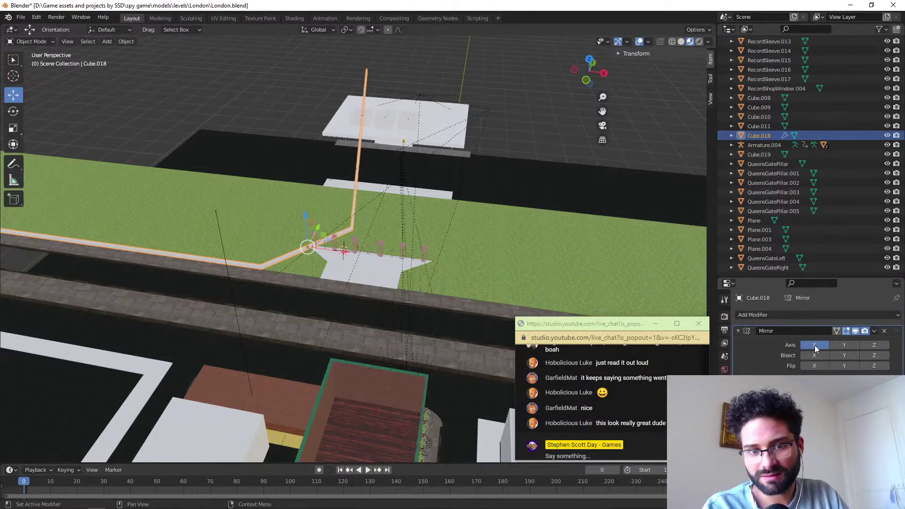
{"action": "left_click", "coordinate": [815, 346]}
{"action": "left_click", "coordinate": [833, 347]}
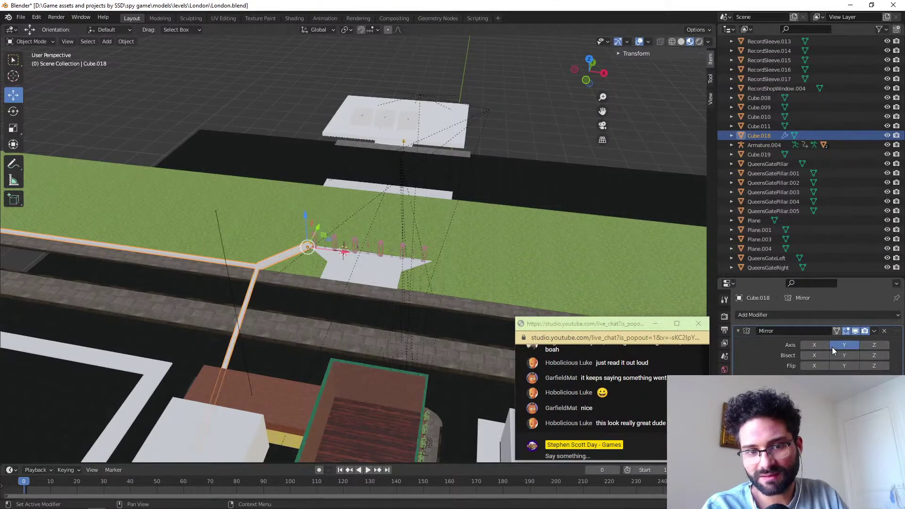
{"action": "left_click", "coordinate": [835, 347]}
{"action": "left_click", "coordinate": [877, 346]}
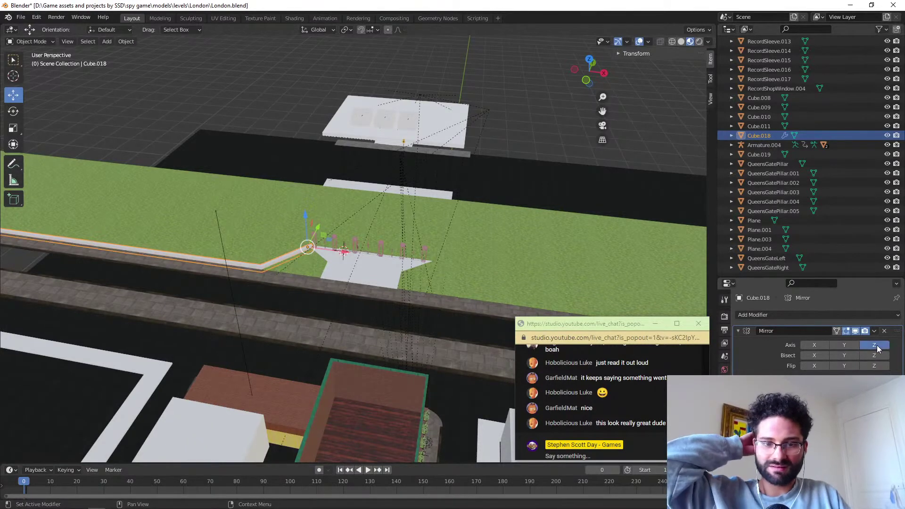
{"action": "left_click", "coordinate": [876, 345]}
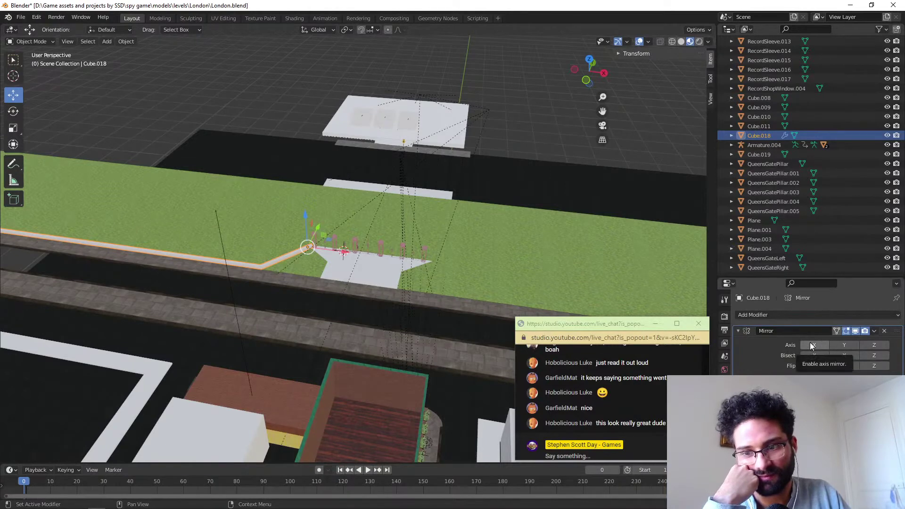
Try the Mirror modifier's X and Y flips with the Y axis, test X and Y mirroring combined, and clear the axes.
{"action": "left_click", "coordinate": [814, 367]}
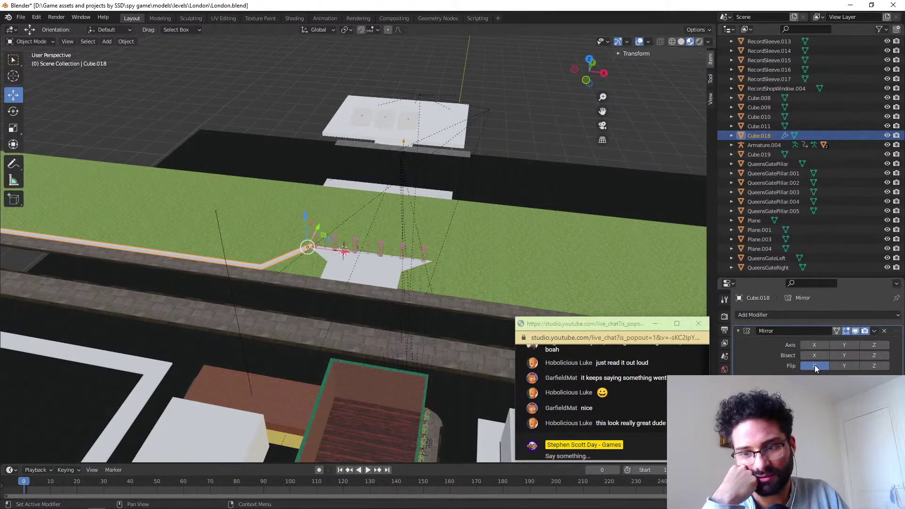
{"action": "left_click", "coordinate": [814, 366]}
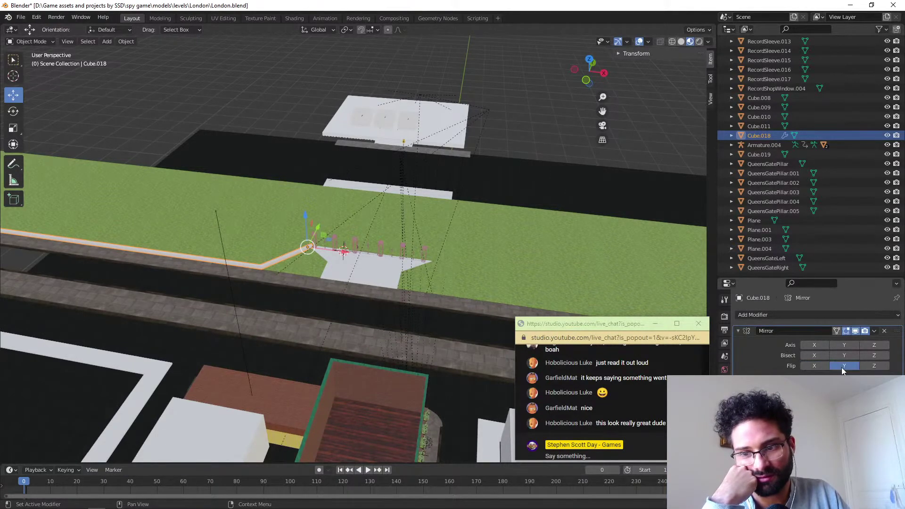
{"action": "left_click", "coordinate": [843, 347]}
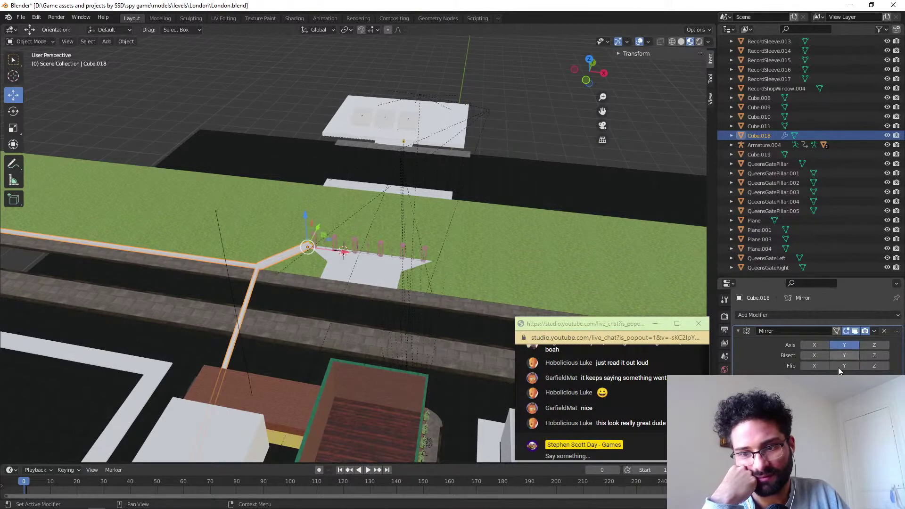
{"action": "left_click", "coordinate": [843, 366]}
{"action": "left_click", "coordinate": [815, 366]}
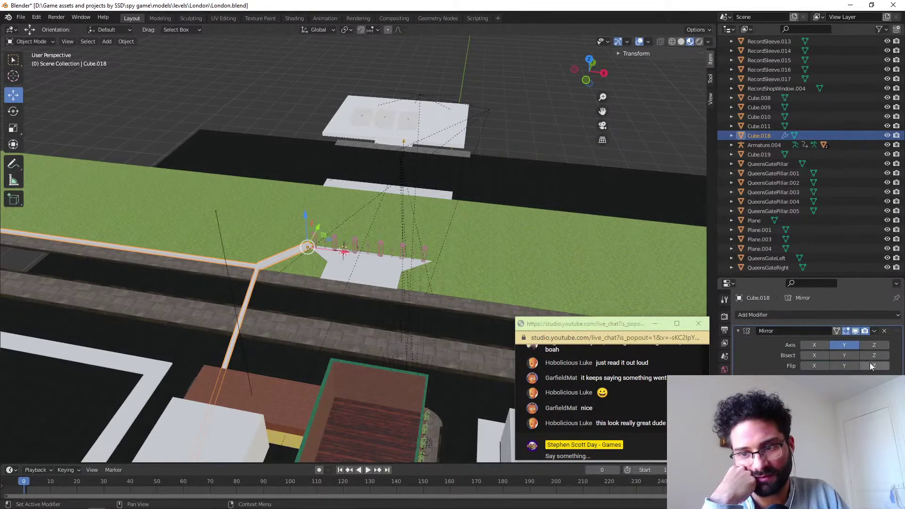
{"action": "left_click", "coordinate": [814, 345]}
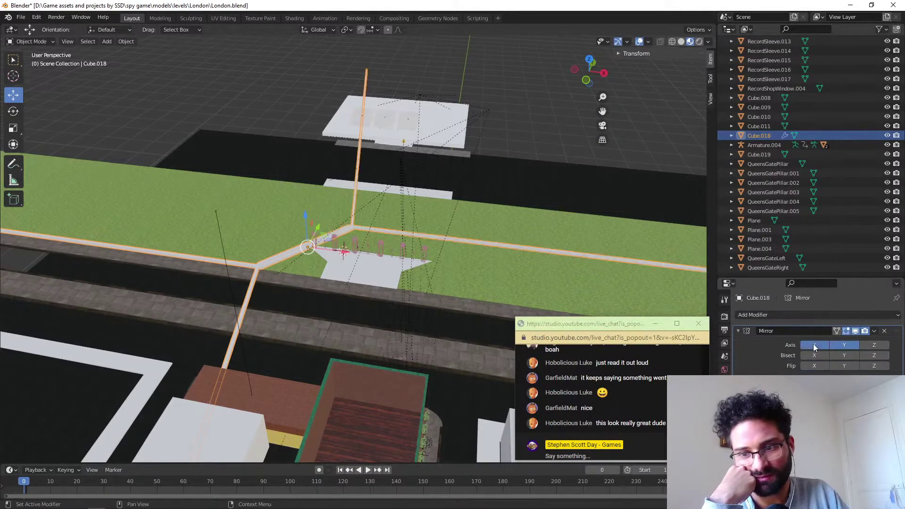
{"action": "left_click", "coordinate": [814, 345]}
{"action": "left_click", "coordinate": [843, 346]}
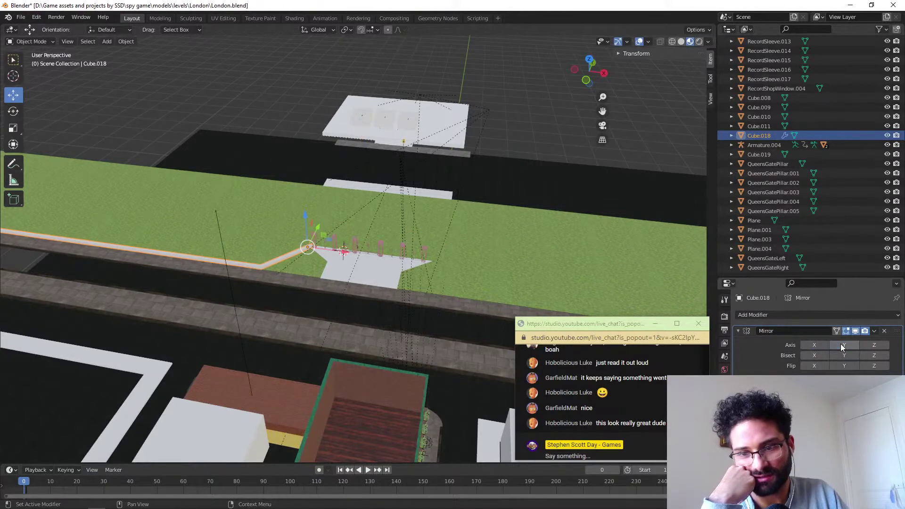
{"action": "left_click", "coordinate": [839, 357]}
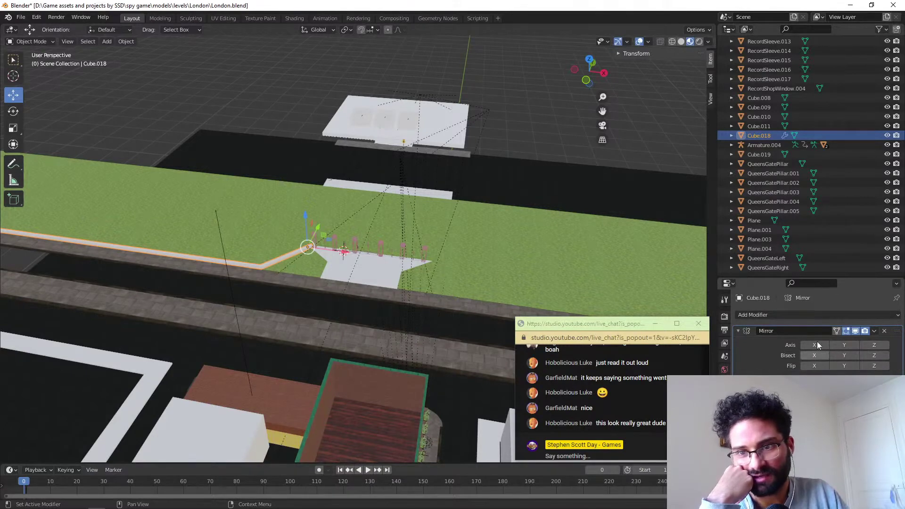
Rename the wall object Cube.018 as HydeParkStoneWall.
{"action": "double_click", "coordinate": [754, 134]}
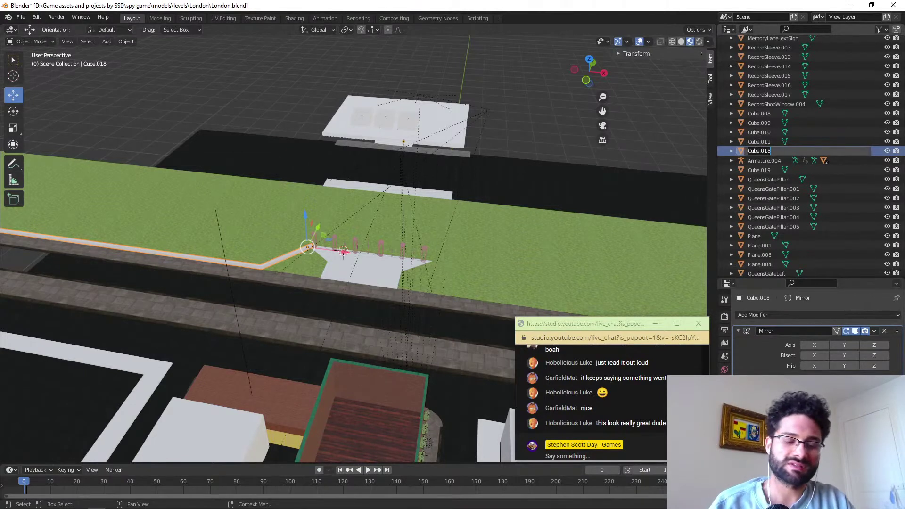
{"action": "type", "text": "HydePark"}
{"action": "type", "text": "Stor"}
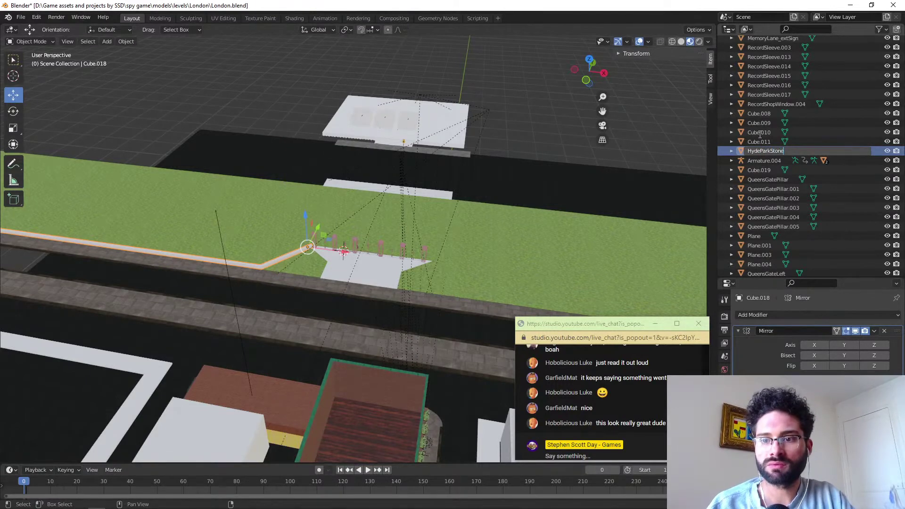
{"action": "type", "text": "eWall"}
{"action": "key", "text": "Return"}
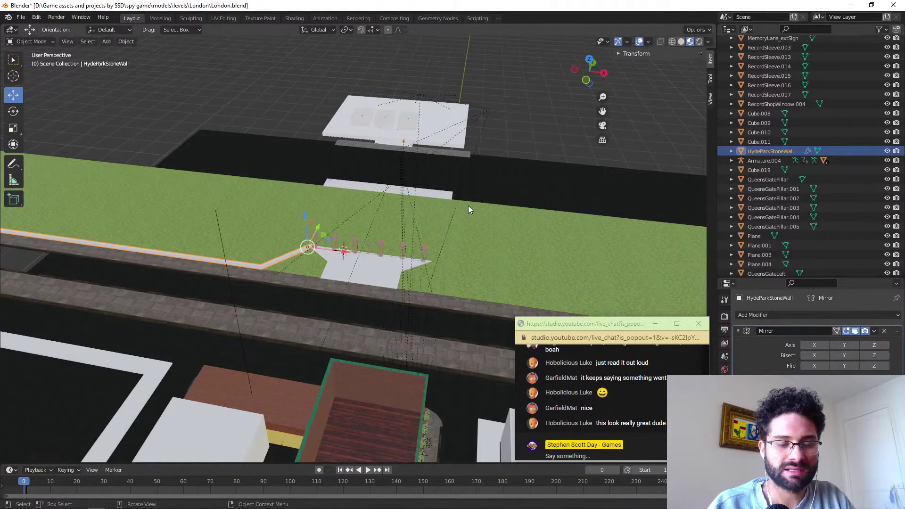
Create a linked duplicate of HydeParkStoneWall moved 32.273 m along X to the far side of the gate.
{"action": "key", "text": "shift+d"}
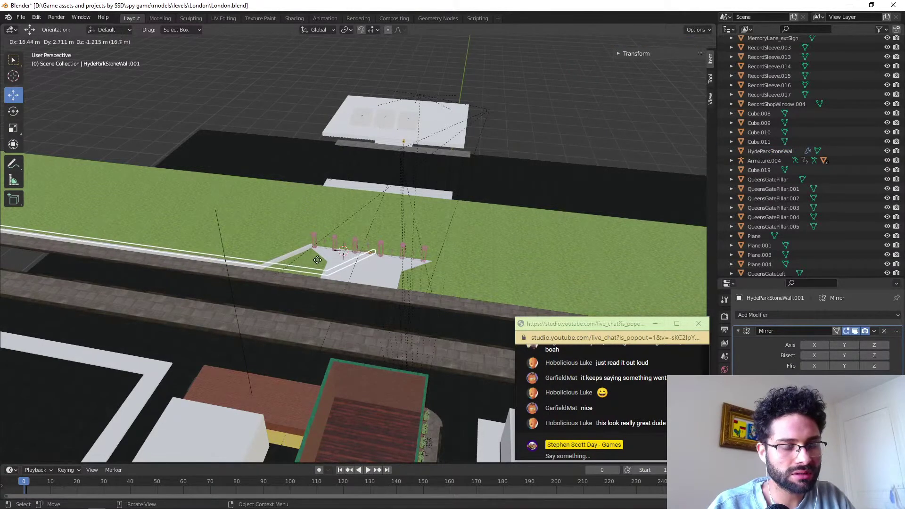
{"action": "key", "text": "x"}
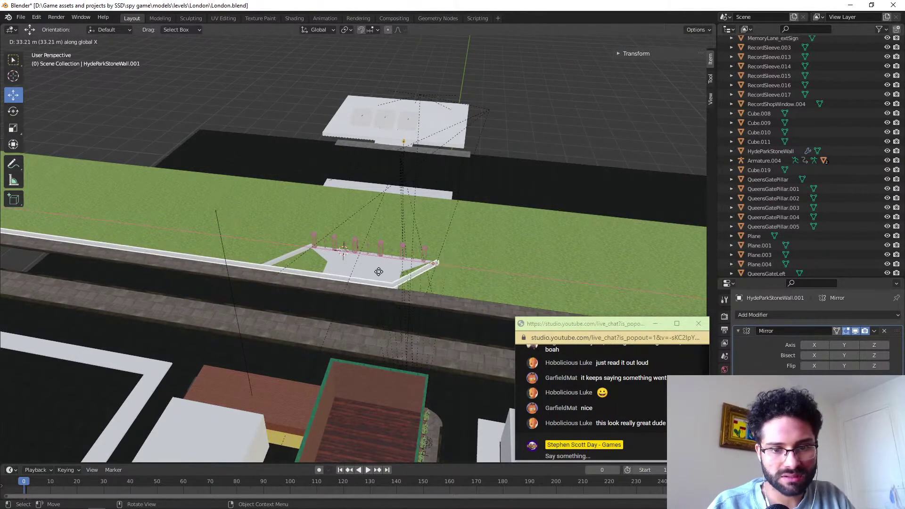
{"action": "left_click", "coordinate": [377, 272]}
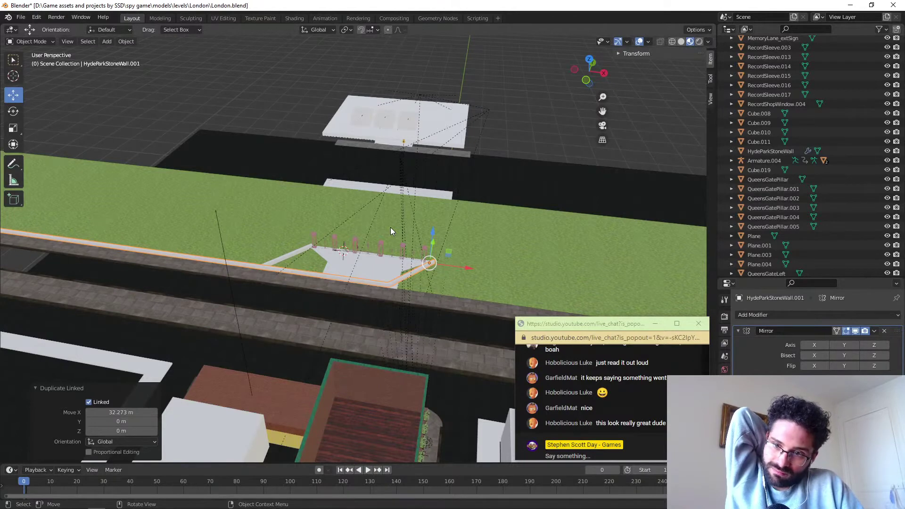
Delete the duplicated wall HydeParkStoneWall.001.
{"action": "scroll", "coordinate": [821, 215], "scroll_direction": "down", "scroll_amount": 3}
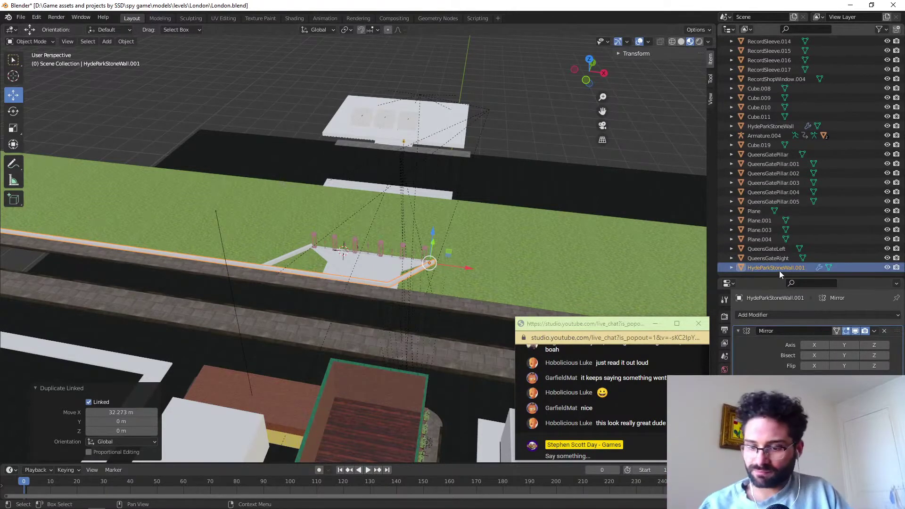
{"action": "left_click", "coordinate": [741, 267]}
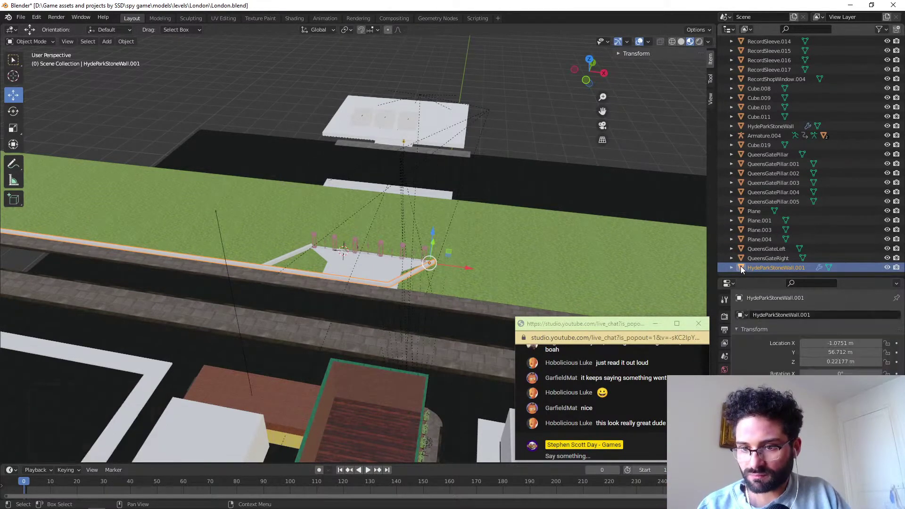
{"action": "key", "text": "Delete"}
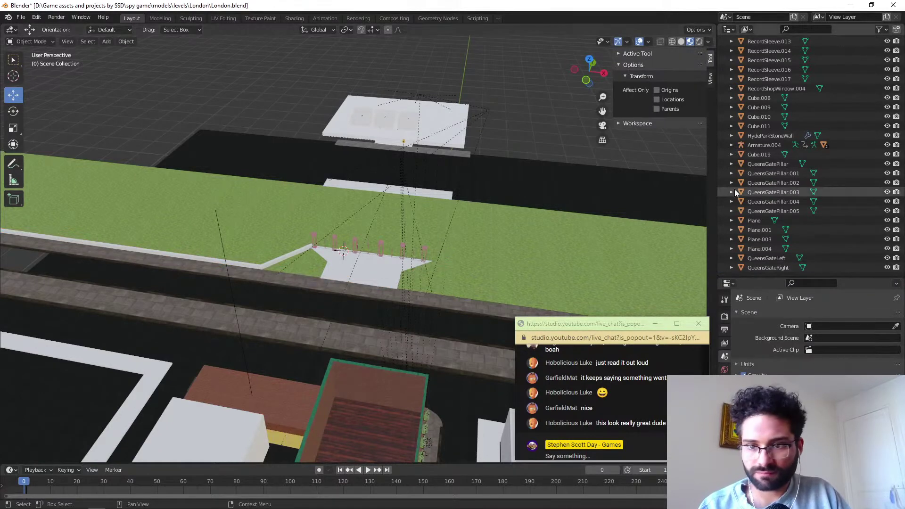
Try rotating the HydeParkStoneWall mesh 95° about global Z in Edit Mode, and undo the rotation.
{"action": "left_click", "coordinate": [769, 136]}
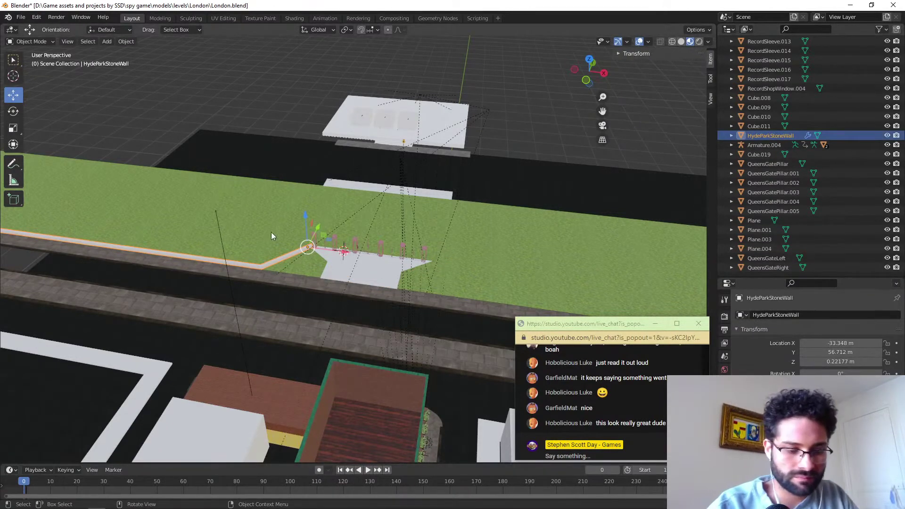
{"action": "key", "text": "Tab"}
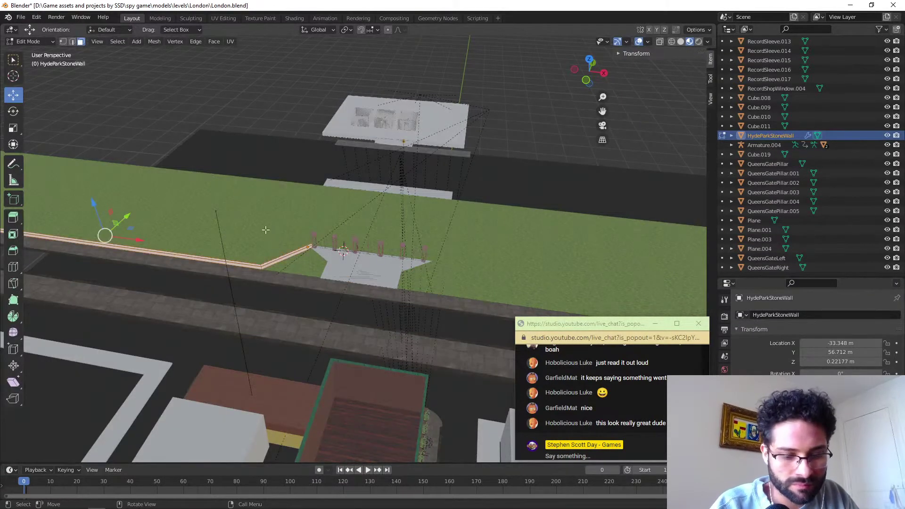
{"action": "key", "text": "r"}
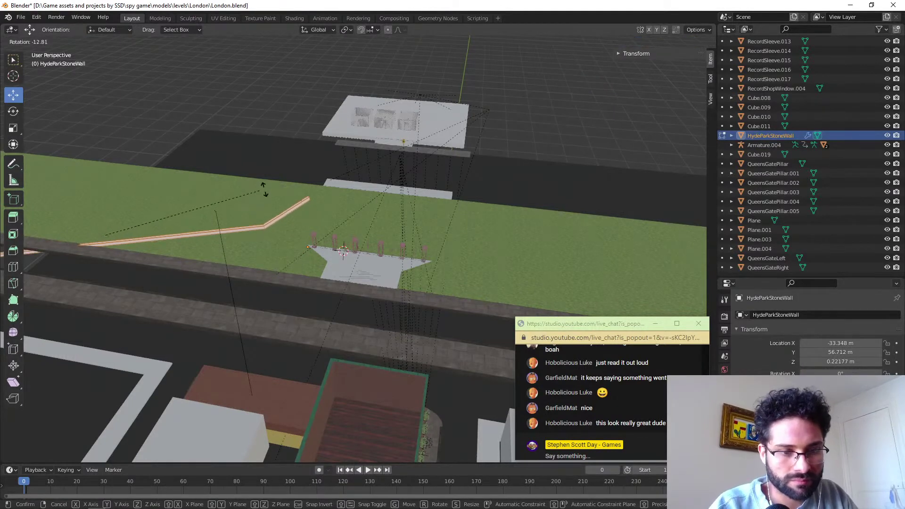
{"action": "key", "text": "z"}
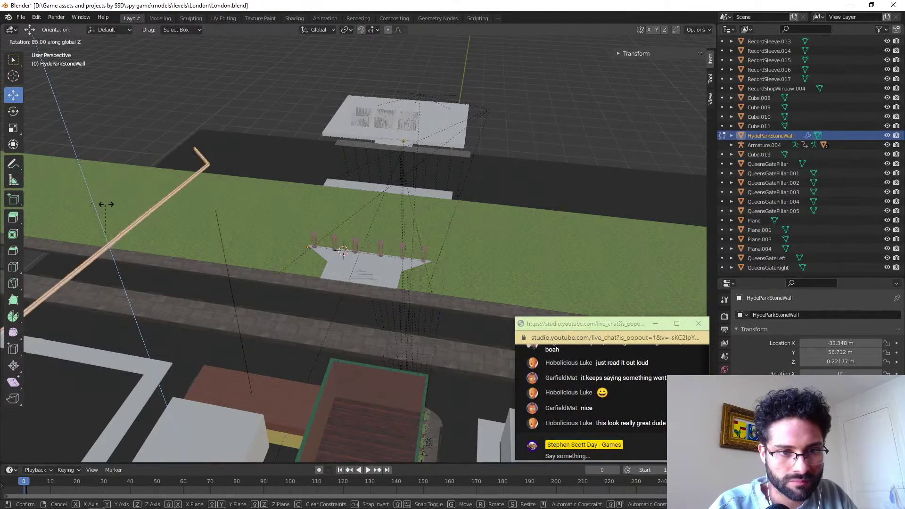
{"action": "left_click", "coordinate": [100, 200]}
{"action": "middle_click_drag", "start_coordinate": [101, 199], "coordinate": [333, 133]}
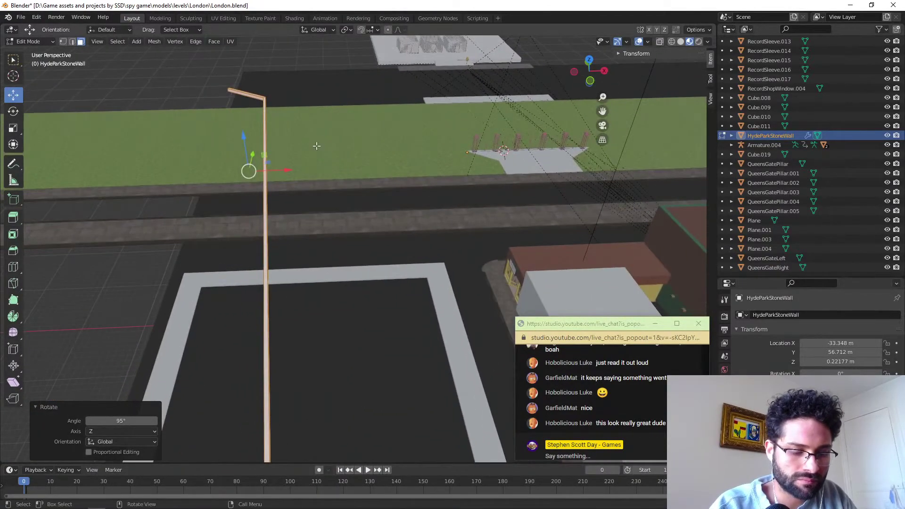
{"action": "key", "text": "ctrl+z"}
Try a free rotation of the wall mesh about Z once more, cancel it and return to Object Mode.
{"action": "key", "text": "r"}
{"action": "key", "text": "x"}
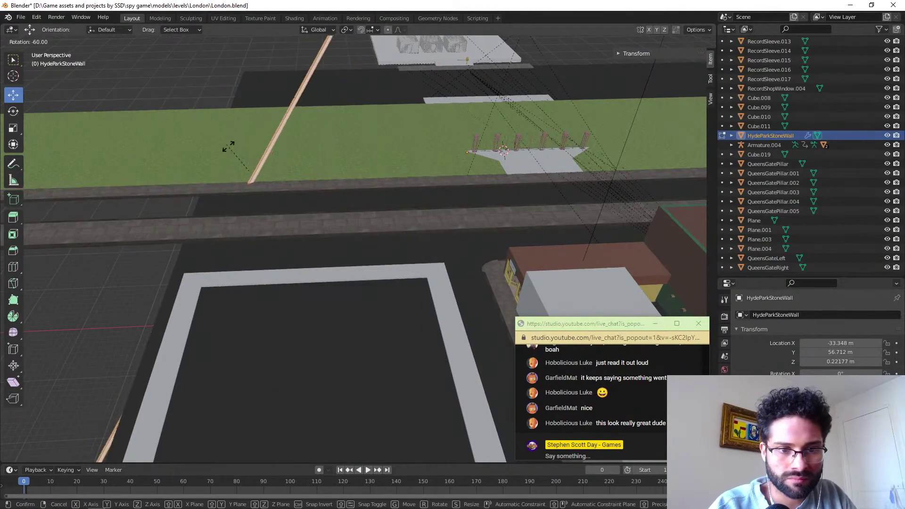
{"action": "key", "text": "z"}
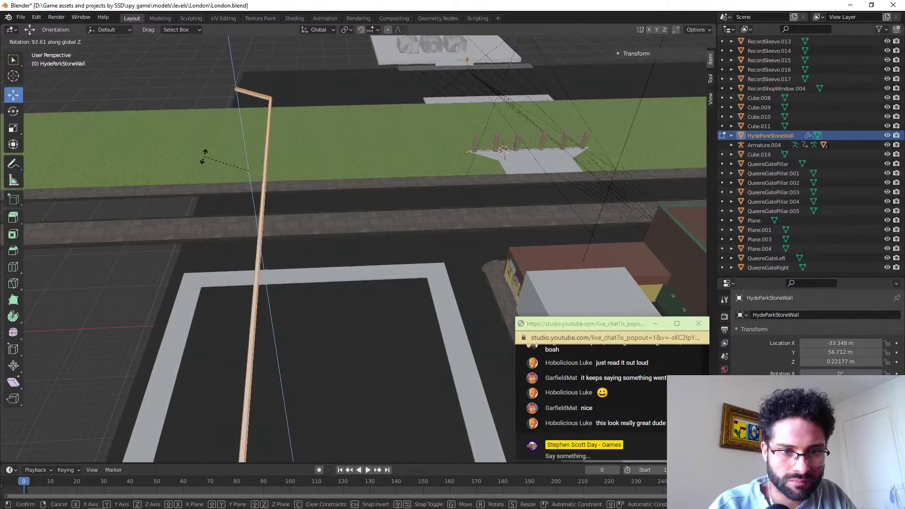
{"action": "middle_click_drag", "start_coordinate": [209, 181], "coordinate": [413, 165]}
{"action": "key", "text": "Tab"}
Create a linked duplicate of HydeParkStoneWall and move it 32.832 m along X to the gate's opposite end.
{"action": "middle_click_drag", "start_coordinate": [465, 177], "coordinate": [348, 221]}
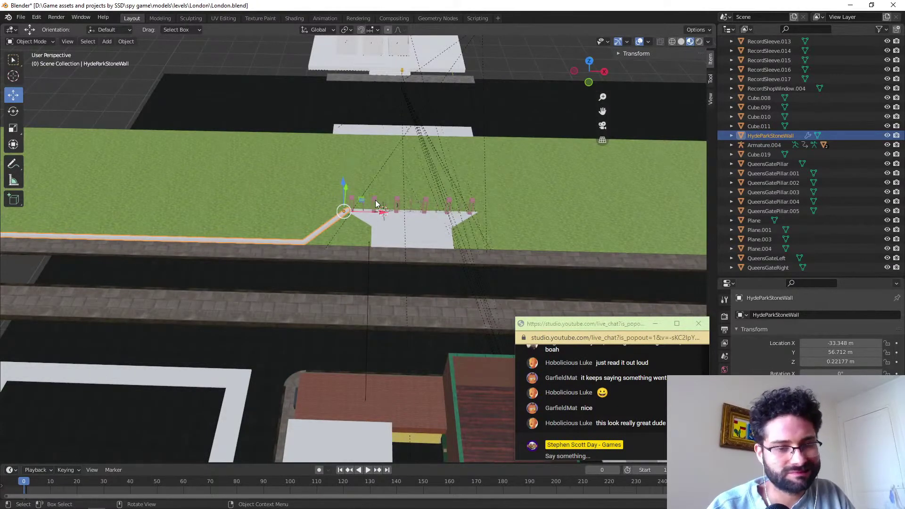
{"action": "key", "text": "shift+d"}
{"action": "key", "text": "x"}
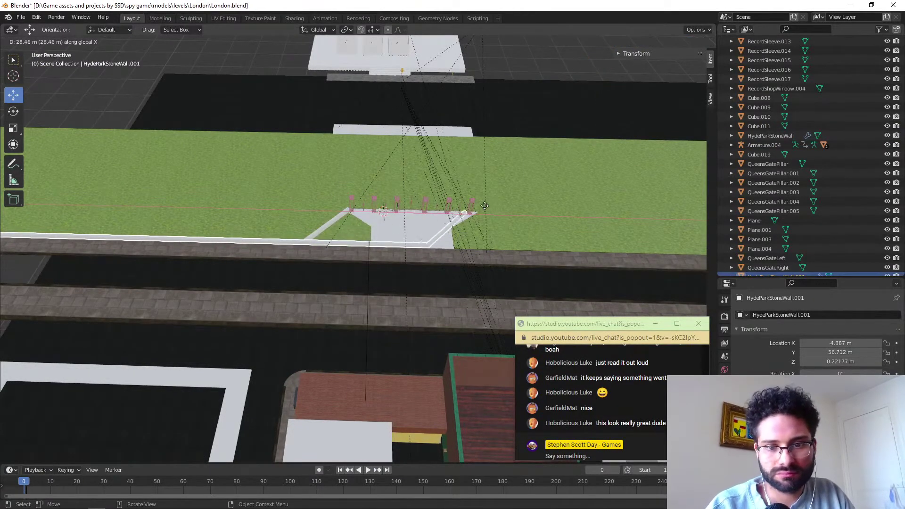
{"action": "left_click", "coordinate": [496, 208]}
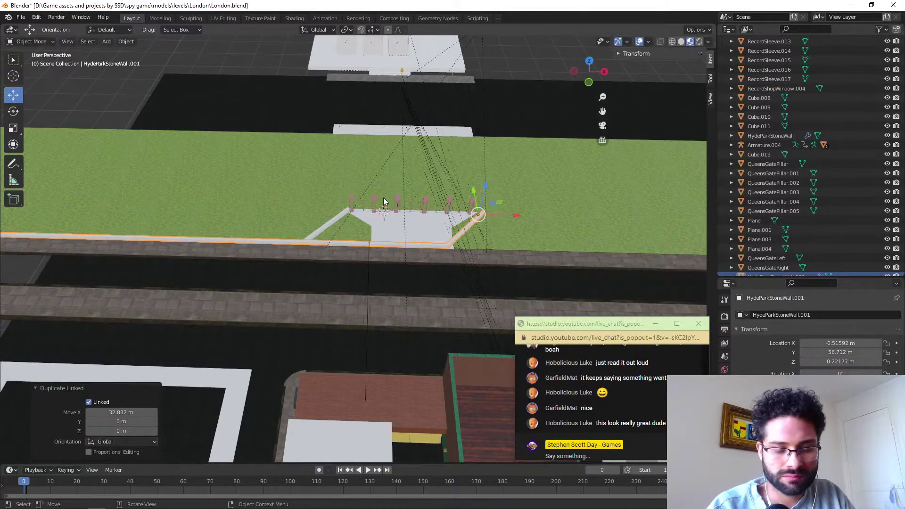
{"action": "key", "text": "s"}
{"action": "key", "text": "x"}
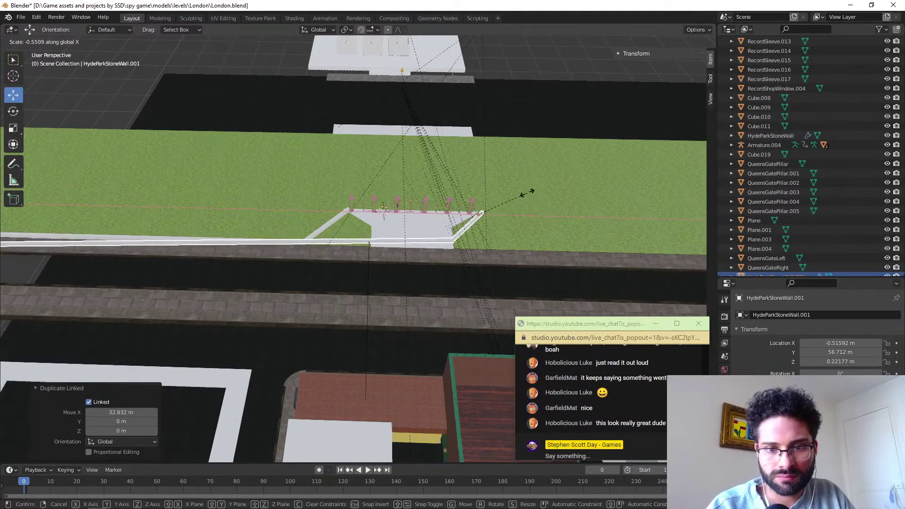
{"action": "key", "text": "z"}
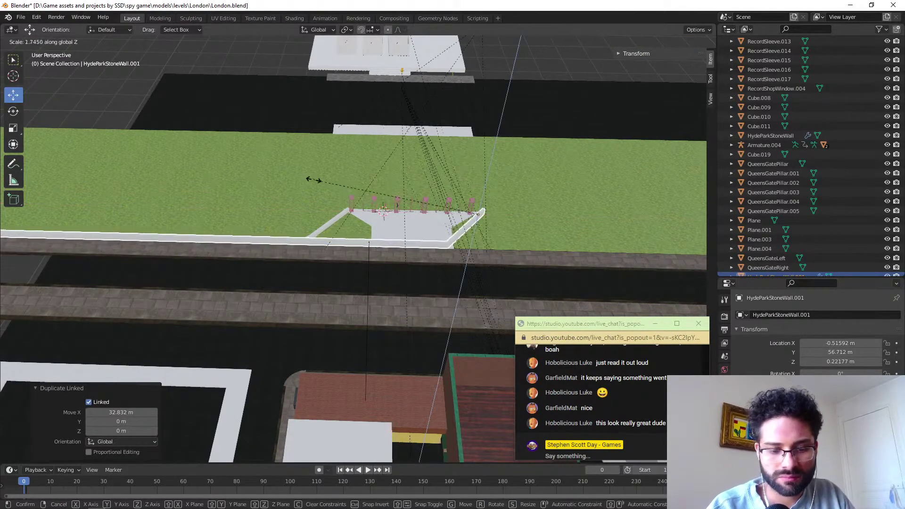
{"action": "key", "text": "x"}
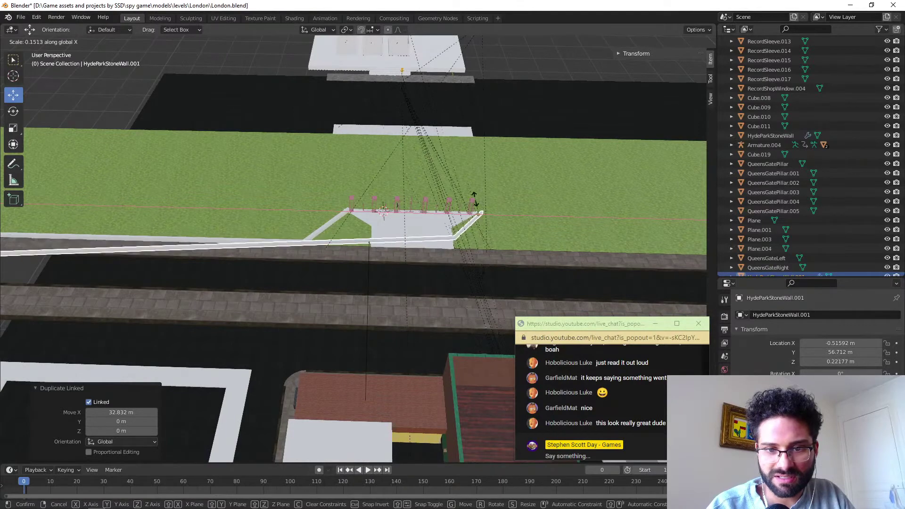
{"action": "right_click", "coordinate": [504, 281]}
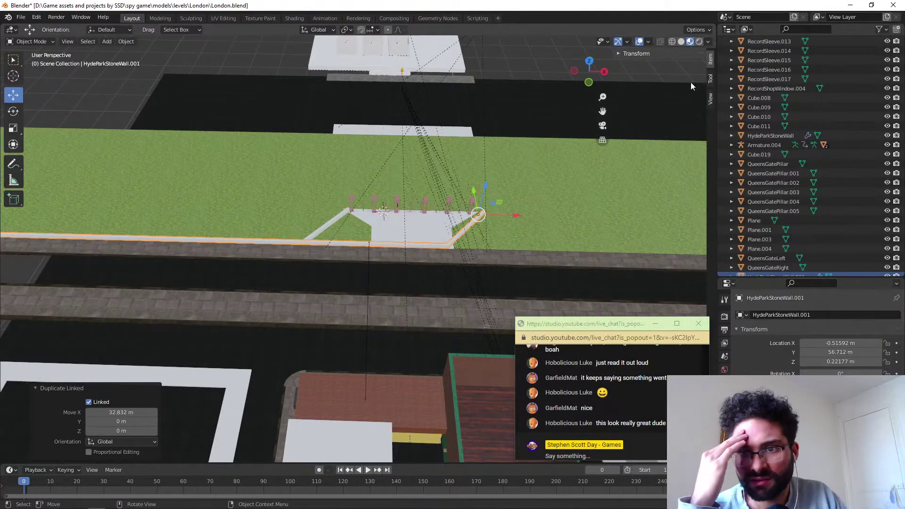
Try mirroring the duplicated wall with an X scale of -0.53, undo it, and try a Y scale of -0.91 and 0.
{"action": "left_click", "coordinate": [638, 53]}
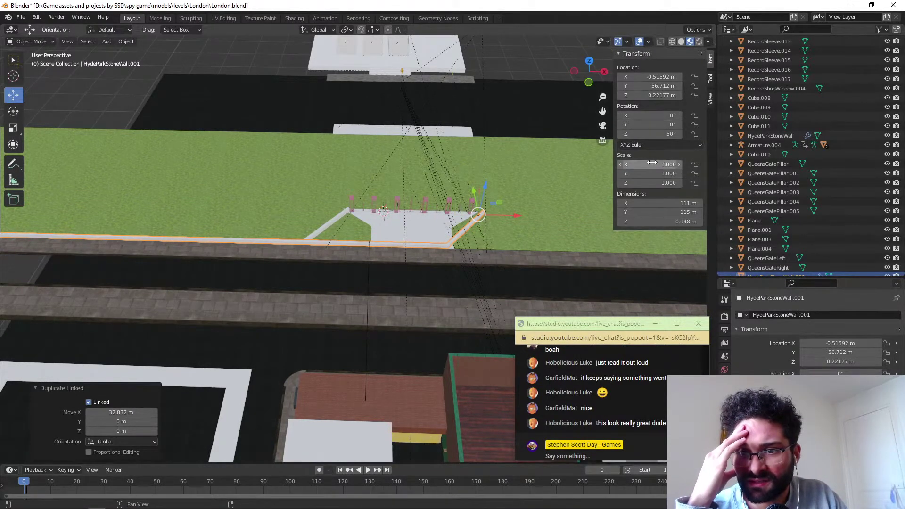
{"action": "mouse_move", "coordinate": [647, 163]}
{"action": "left_mouse_down"}
{"action": "mouse_move", "coordinate": [575, 163]}
{"action": "mouse_move", "coordinate": [654, 162]}
{"action": "left_mouse_up"}
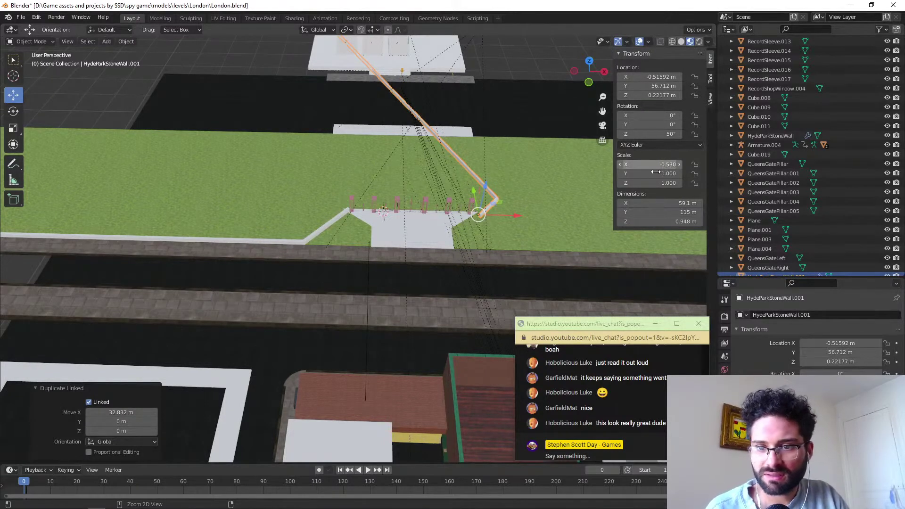
{"action": "key", "text": "ctrl+z"}
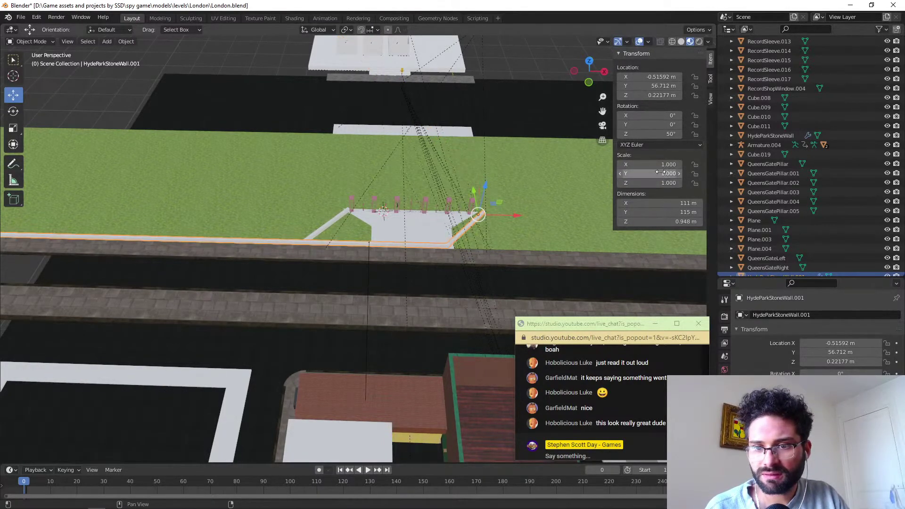
{"action": "left_click_drag", "start_coordinate": [651, 174], "coordinate": [561, 173]}
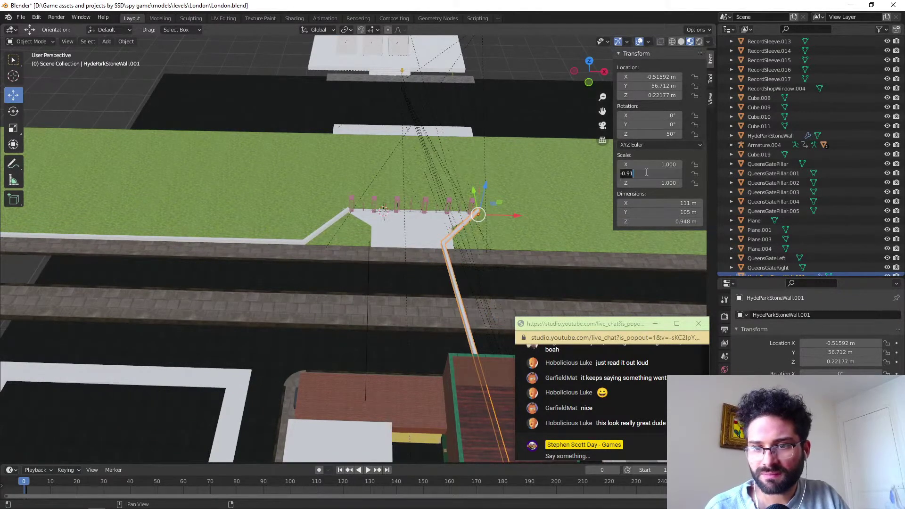
{"action": "type", "text": "0"}
{"action": "key", "text": "Return"}
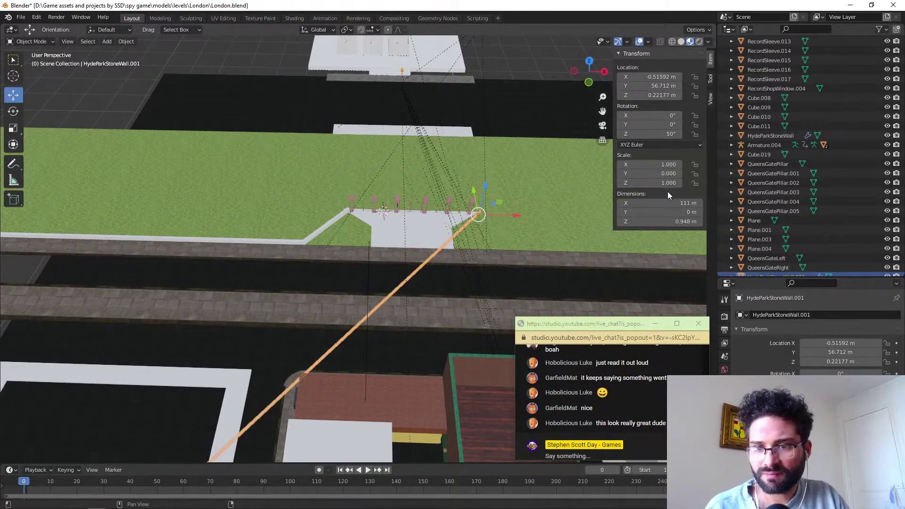
Restore the duplicated wall's Y scale to 1 and delete HydeParkStoneWall.001.
{"action": "left_click", "coordinate": [660, 173]}
{"action": "key", "text": "Return"}
{"action": "middle_click_drag", "start_coordinate": [457, 179], "coordinate": [386, 213]}
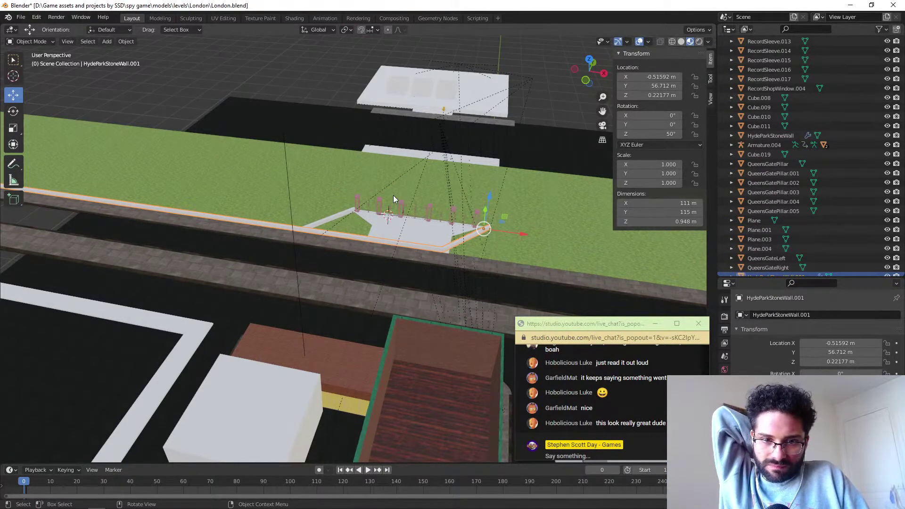
{"action": "key", "text": "Delete"}
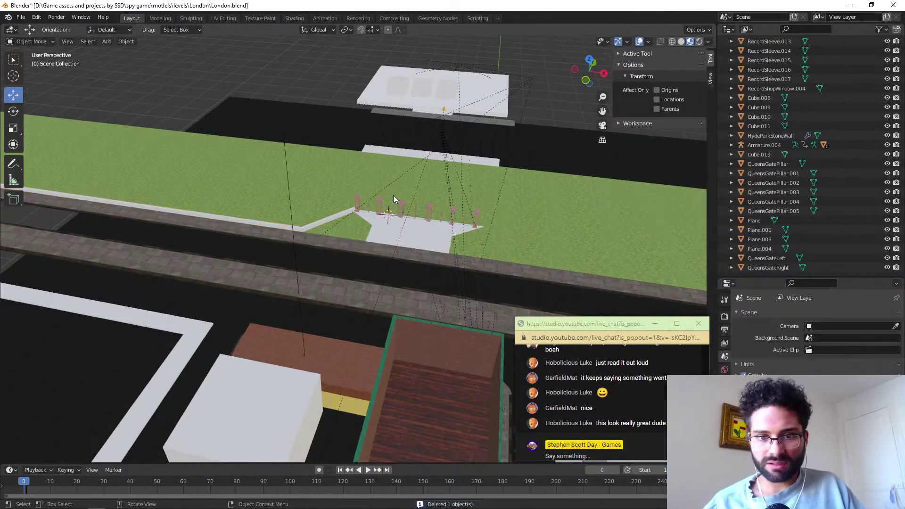
In Edit Mode, extrude the end faces of HydeParkStoneWall beside the outer gate pillar by about 0.58 m.
{"action": "left_click", "coordinate": [337, 216]}
{"action": "key", "text": "Tab"}
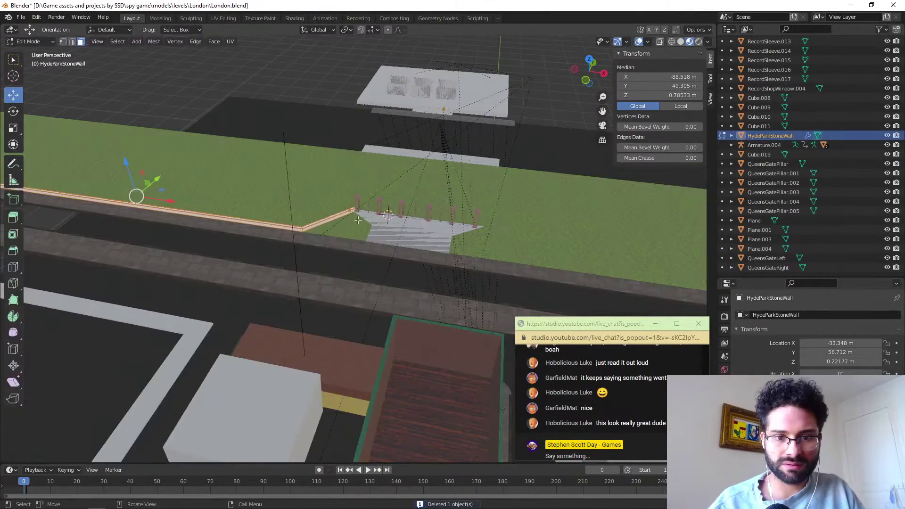
{"action": "scroll", "coordinate": [353, 209], "scroll_direction": "up", "scroll_amount": 7}
{"action": "middle_click_drag", "start_coordinate": [366, 153], "coordinate": [172, 262], "text": "shift"}
{"action": "key", "text": "alt+a"}
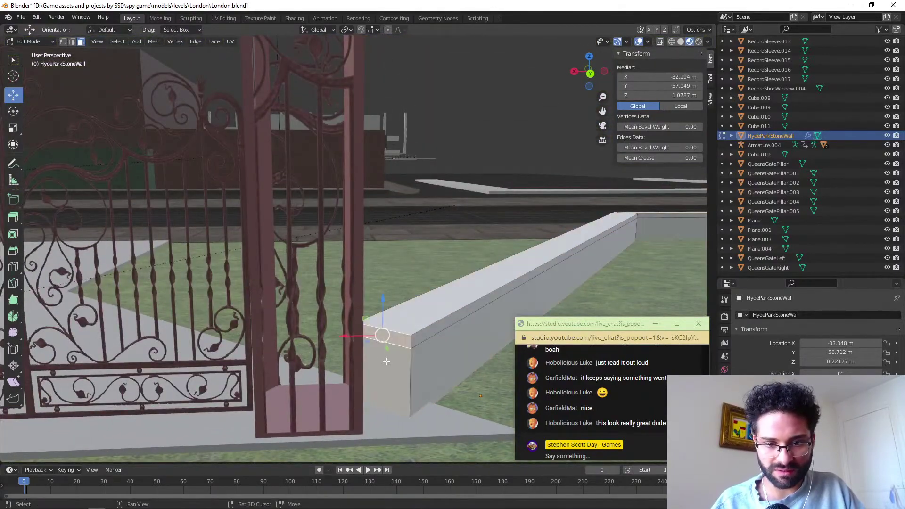
{"action": "left_click", "coordinate": [401, 366]}
{"action": "key", "text": "e"}
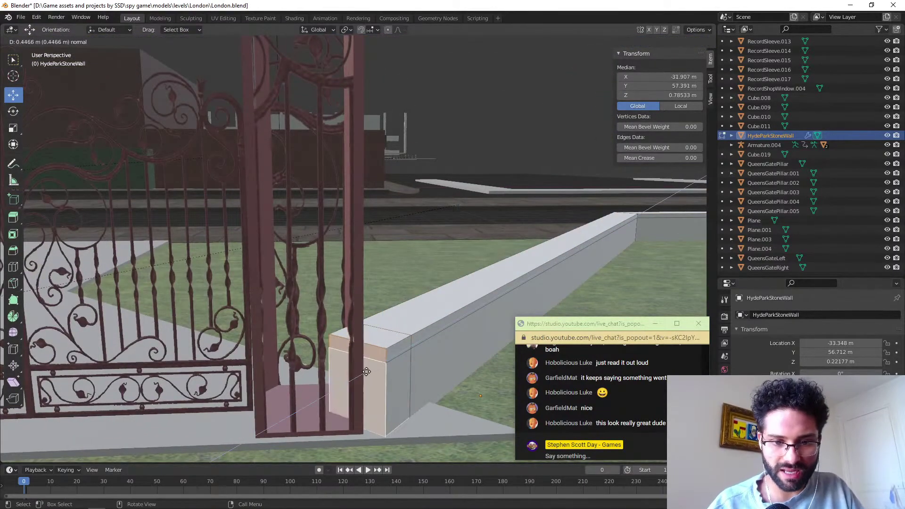
{"action": "left_click", "coordinate": [358, 351]}
Try rotating the extruded end faces -50° about global Z and moving them, and undo these changes.
{"action": "middle_click_drag", "start_coordinate": [358, 352], "coordinate": [351, 349]}
{"action": "key", "text": "r"}
{"action": "key", "text": "x"}
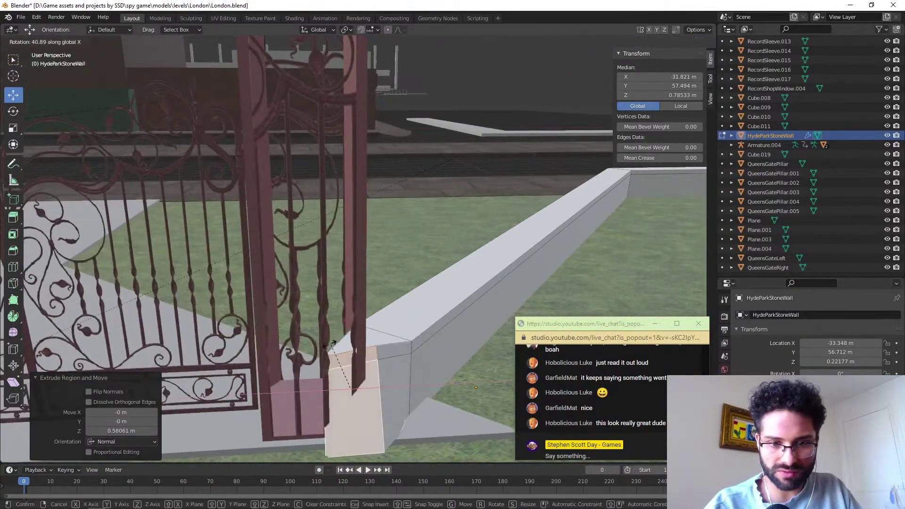
{"action": "key", "text": "z"}
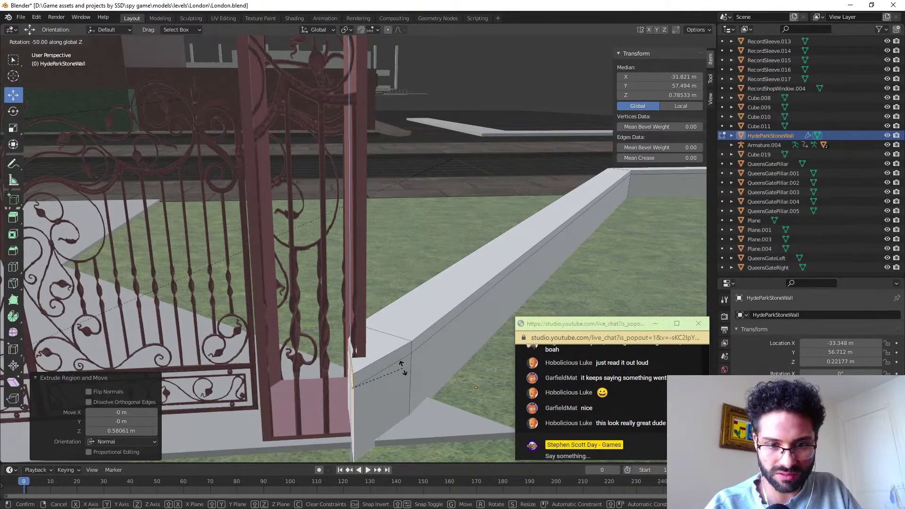
{"action": "key", "text": "Return"}
{"action": "middle_click_drag", "start_coordinate": [409, 370], "coordinate": [420, 270]}
{"action": "left_click_drag", "start_coordinate": [407, 286], "coordinate": [467, 284]}
{"action": "middle_click_drag", "start_coordinate": [467, 284], "coordinate": [500, 282]}
{"action": "key", "text": "ctrl+z"}
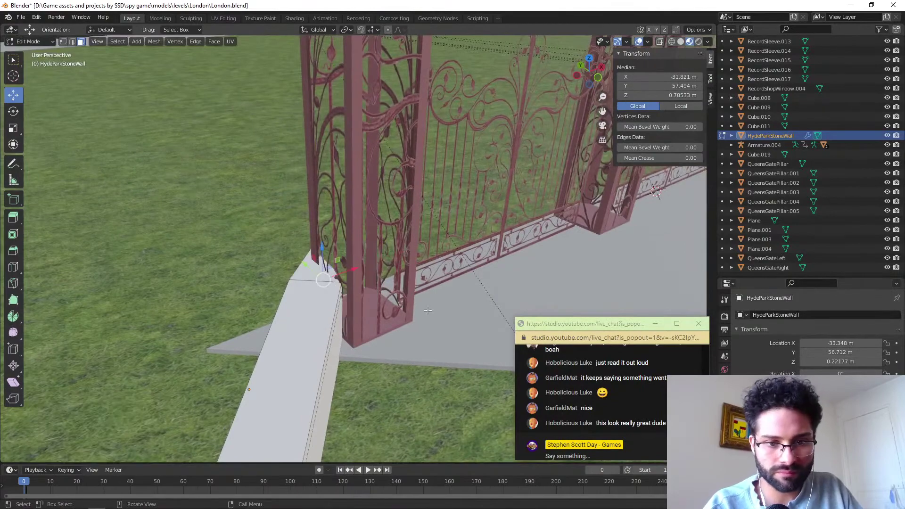
Rotate the extruded end faces -40° and another -10° about global Z to align them with the gate fence.
{"action": "middle_click_drag", "start_coordinate": [336, 294], "coordinate": [472, 268]}
{"action": "key", "text": "r"}
{"action": "key", "text": "z"}
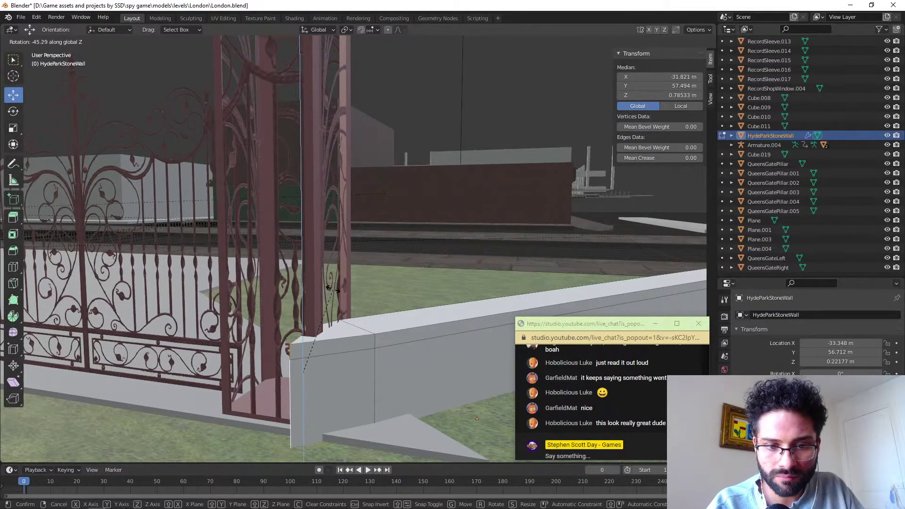
{"action": "key", "text": "x"}
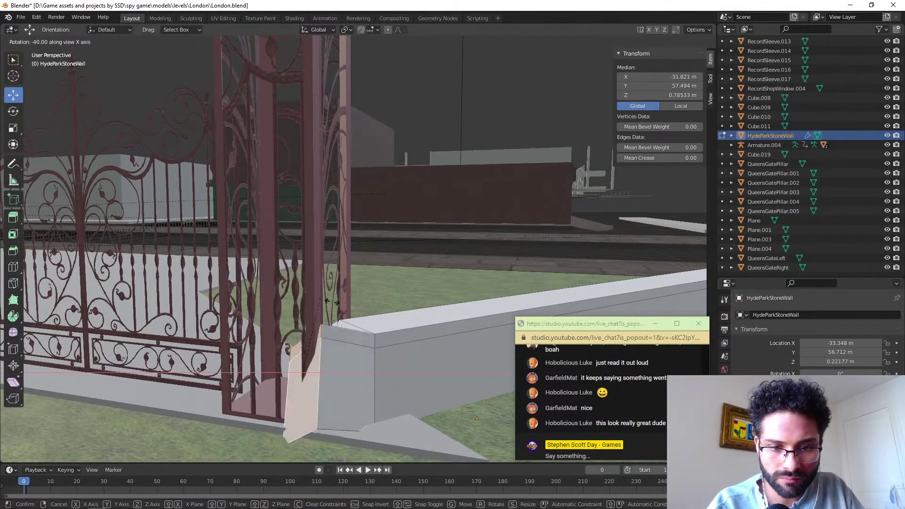
{"action": "key", "text": "z"}
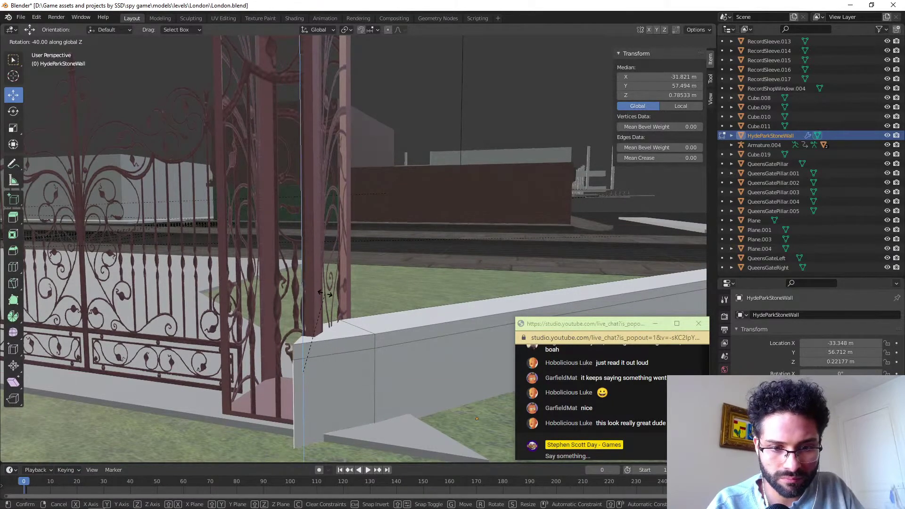
{"action": "key", "text": "Return"}
{"action": "middle_click_drag", "start_coordinate": [325, 295], "coordinate": [354, 305]}
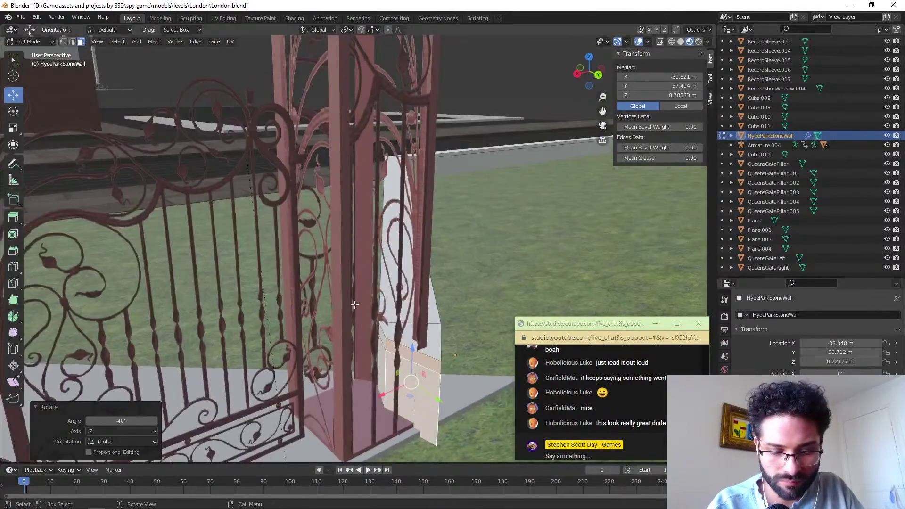
{"action": "key", "text": "r"}
{"action": "key", "text": "z"}
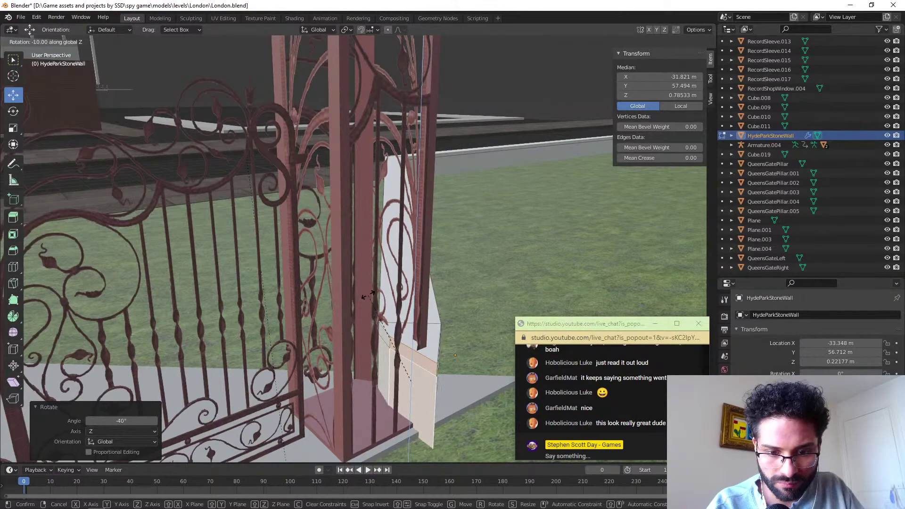
{"action": "left_click", "coordinate": [368, 296]}
{"action": "middle_click_drag", "start_coordinate": [368, 296], "coordinate": [322, 380]}
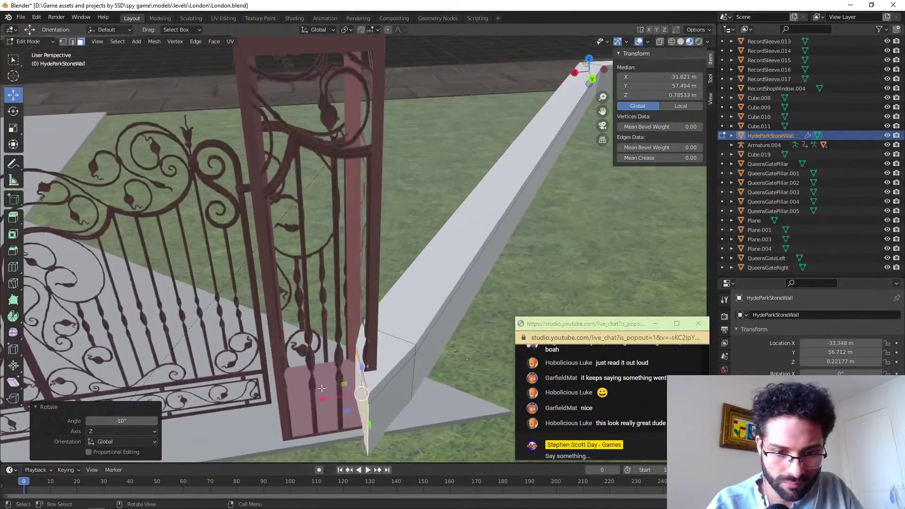
Adjust the wall's end faces along global X to about X -31.35 m, at the base of the outer pillar.
{"action": "left_click_drag", "start_coordinate": [326, 398], "coordinate": [290, 393]}
{"action": "left_click_drag", "start_coordinate": [255, 355], "coordinate": [240, 365]}
{"action": "middle_click_drag", "start_coordinate": [240, 365], "coordinate": [367, 406]}
{"action": "mouse_move", "coordinate": [366, 393]}
{"action": "left_mouse_down"}
{"action": "mouse_move", "coordinate": [357, 396]}
{"action": "mouse_move", "coordinate": [388, 382]}
{"action": "left_mouse_up"}
{"action": "middle_click_drag", "start_coordinate": [400, 360], "coordinate": [374, 362]}
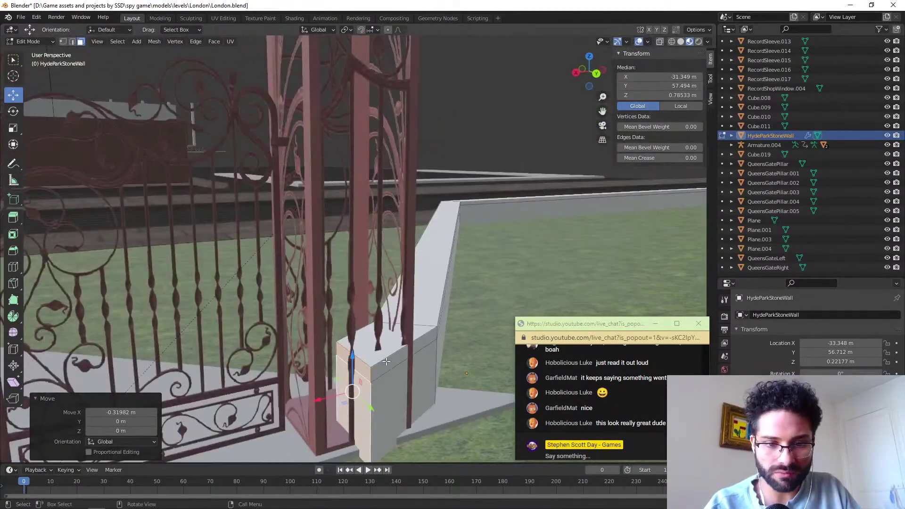
Stretch the wall under the whole gate fence by moving its end faces 17.287 m and another 13.464 m along X.
{"action": "scroll", "coordinate": [375, 362], "scroll_direction": "down", "scroll_amount": 6}
{"action": "middle_click_drag", "start_coordinate": [315, 331], "coordinate": [306, 323]}
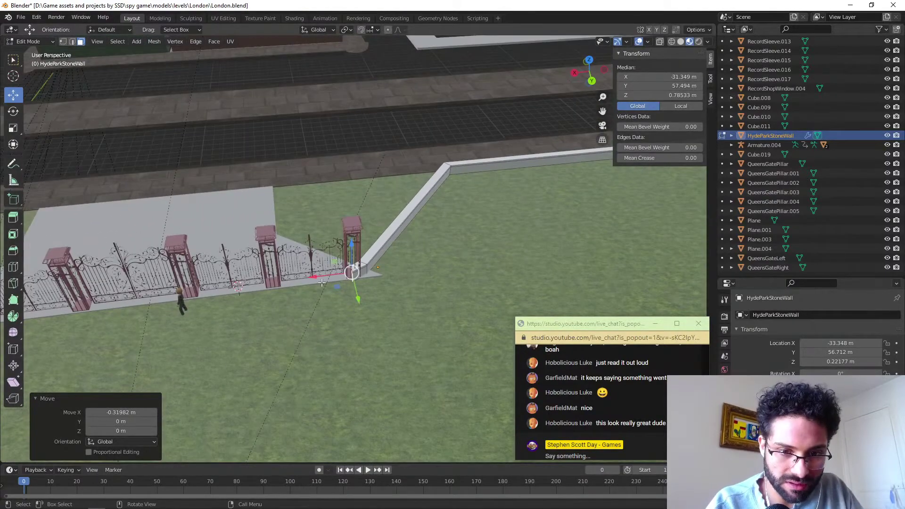
{"action": "left_click_drag", "start_coordinate": [312, 276], "coordinate": [153, 320]}
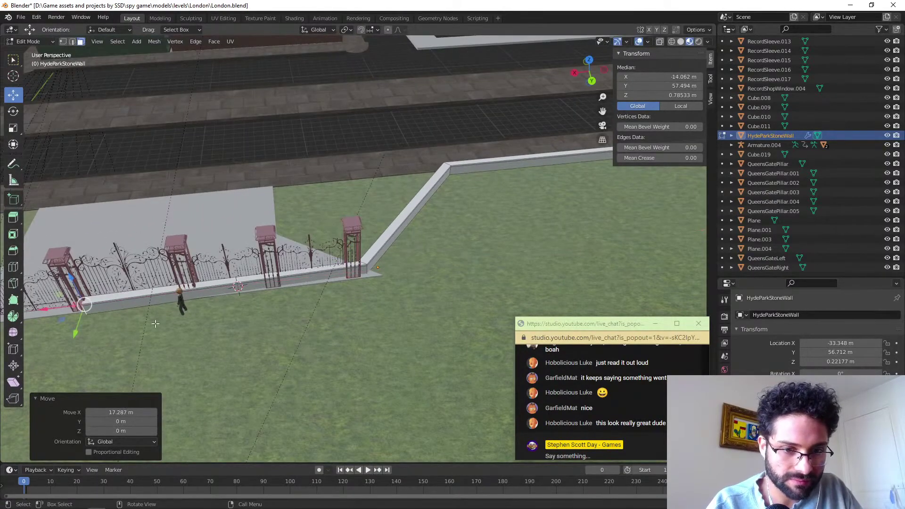
{"action": "middle_click_drag", "start_coordinate": [102, 321], "coordinate": [361, 299]}
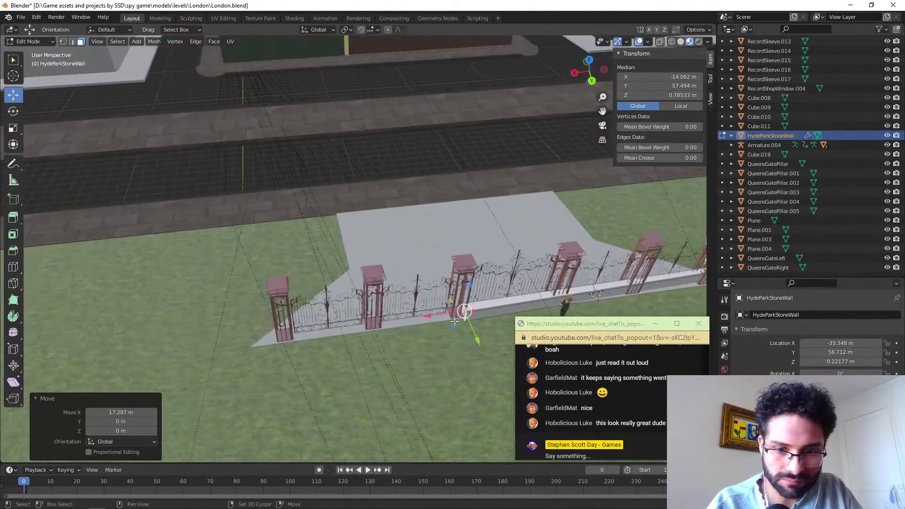
{"action": "key", "text": "g"}
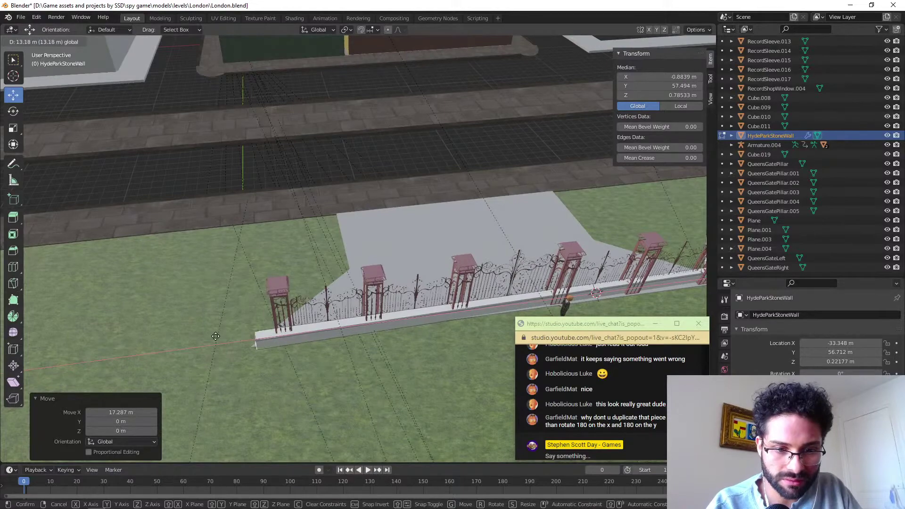
{"action": "left_click", "coordinate": [214, 338]}
Examine the stretched stone wall along the gate fence, including its bend and the end beyond the last pillar.
{"action": "middle_click_drag", "start_coordinate": [215, 337], "coordinate": [392, 288]}
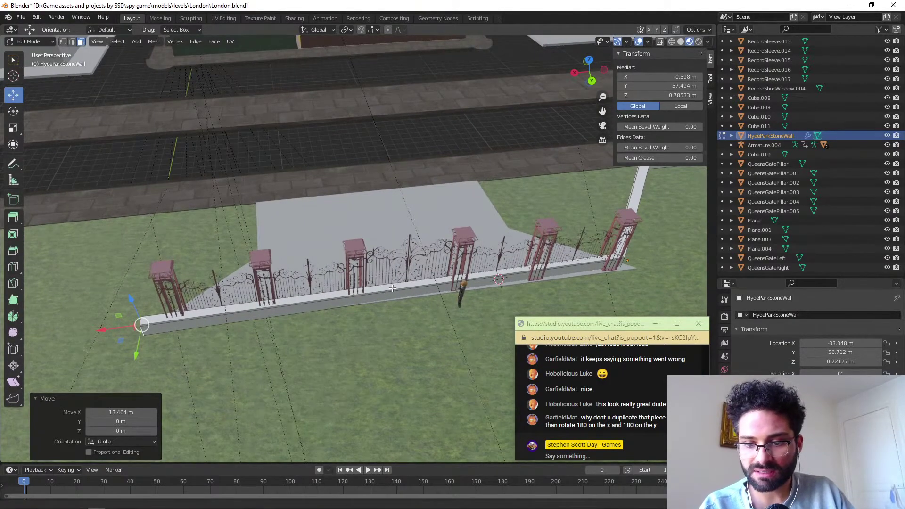
{"action": "middle_click_drag", "start_coordinate": [392, 288], "coordinate": [254, 319], "text": "shift"}
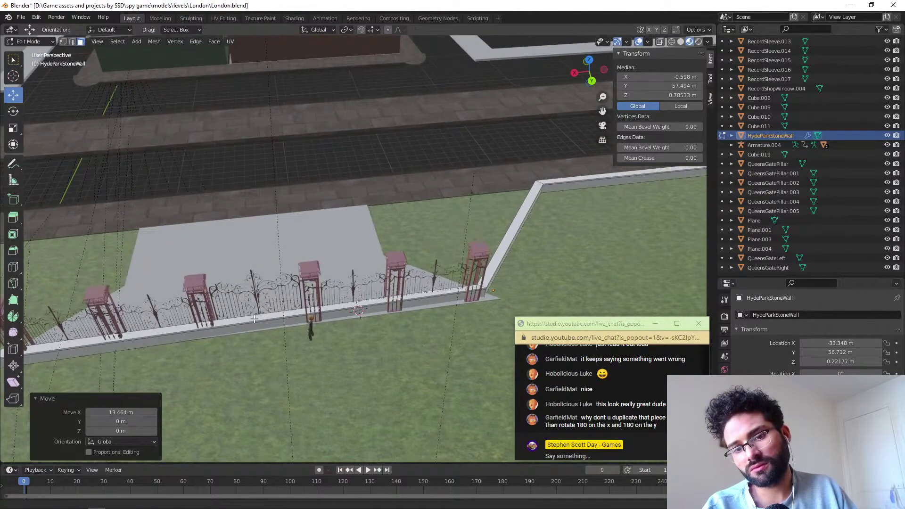
{"action": "middle_click_drag", "start_coordinate": [254, 319], "coordinate": [447, 270], "text": "shift"}
{"action": "scroll", "coordinate": [284, 311], "scroll_direction": "up", "scroll_amount": 5}
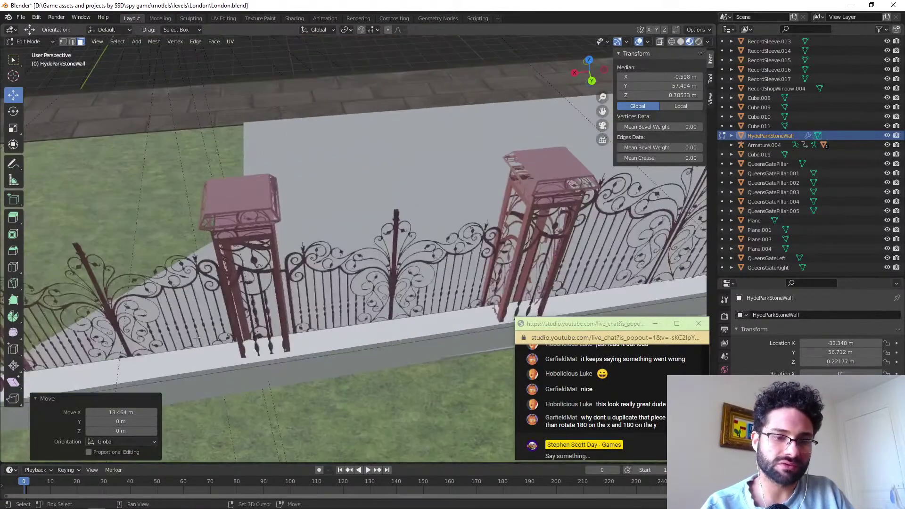
{"action": "middle_click_drag", "start_coordinate": [282, 310], "coordinate": [473, 164], "text": "shift"}
{"action": "middle_click_drag", "start_coordinate": [237, 277], "coordinate": [289, 246]}
{"action": "middle_click_drag", "start_coordinate": [338, 118], "coordinate": [346, 210], "text": "shift"}
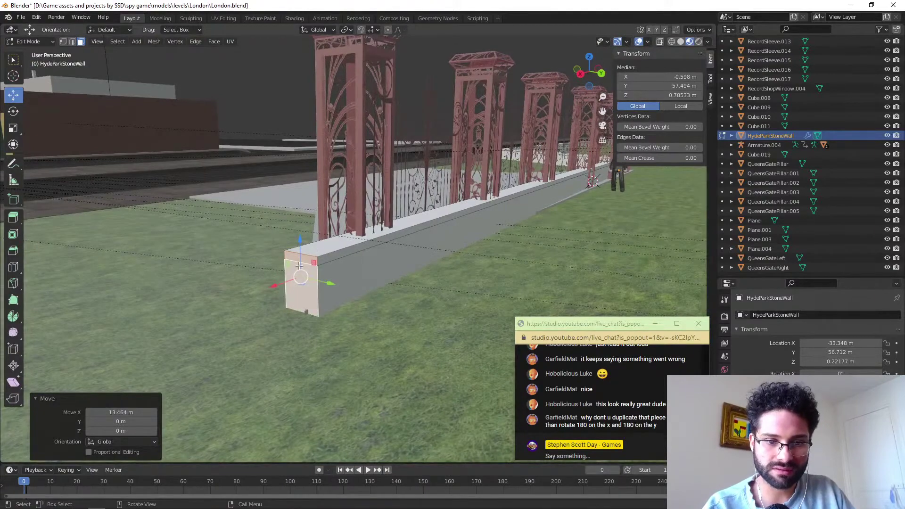
{"action": "scroll", "coordinate": [320, 261], "scroll_direction": "up", "scroll_amount": 3}
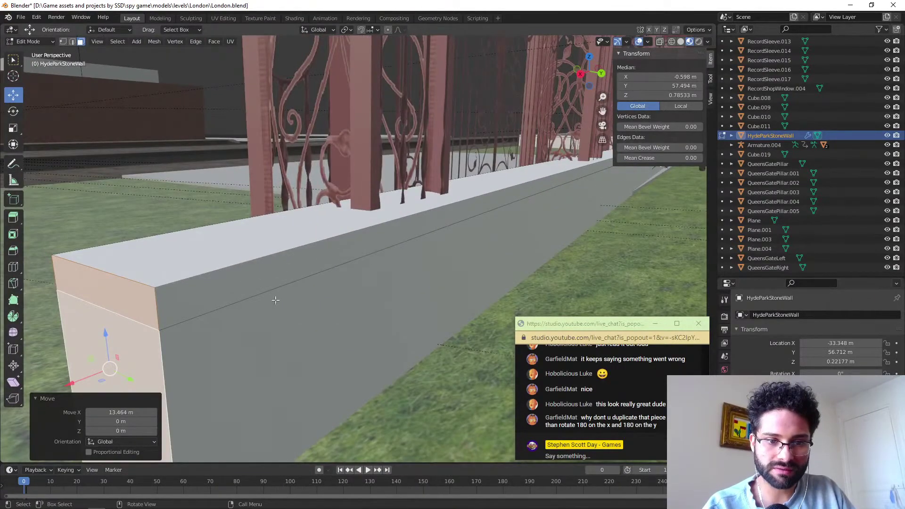
{"action": "scroll", "coordinate": [274, 299], "scroll_direction": "down", "scroll_amount": 4}
{"action": "middle_click_drag", "start_coordinate": [274, 298], "coordinate": [361, 303]}
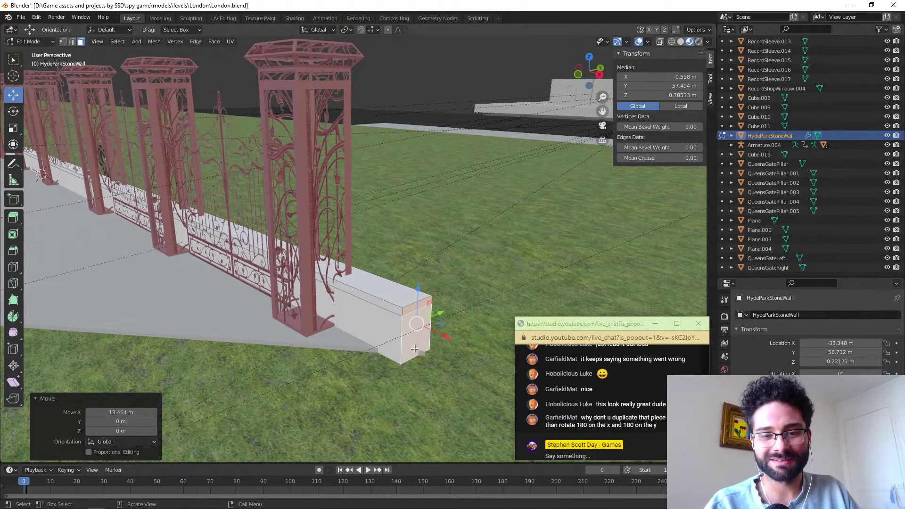
{"action": "left_click_drag", "start_coordinate": [447, 334], "coordinate": [455, 336]}
{"action": "key", "text": "e"}
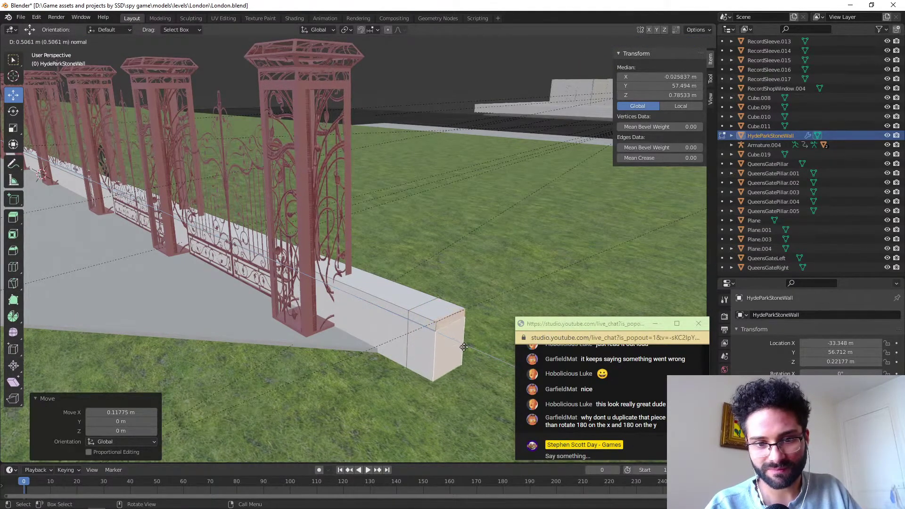
{"action": "right_click", "coordinate": [465, 348]}
{"action": "middle_click_drag", "start_coordinate": [465, 348], "coordinate": [450, 289]}
{"action": "scroll", "coordinate": [296, 253], "scroll_direction": "up", "scroll_amount": 3}
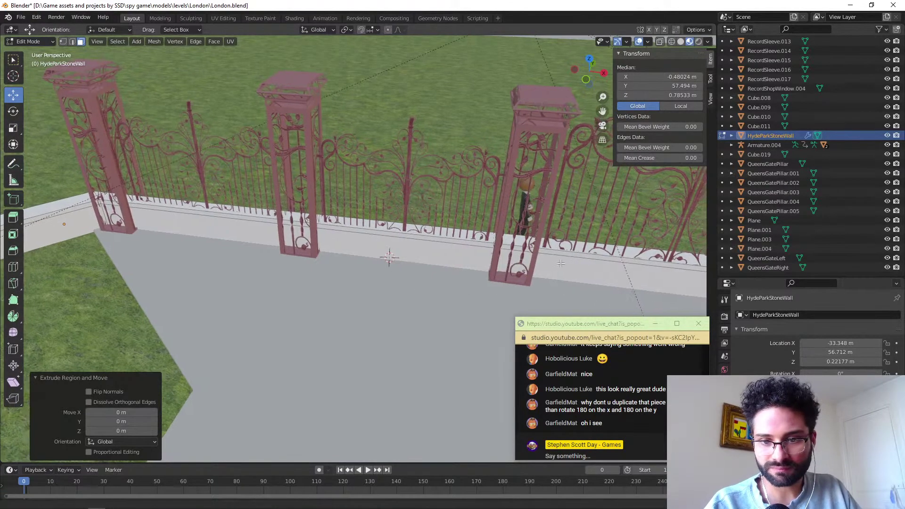
{"action": "middle_click_drag", "start_coordinate": [646, 188], "coordinate": [339, 182], "text": "shift"}
{"action": "middle_click_drag", "start_coordinate": [697, 165], "coordinate": [75, 99], "text": "shift"}
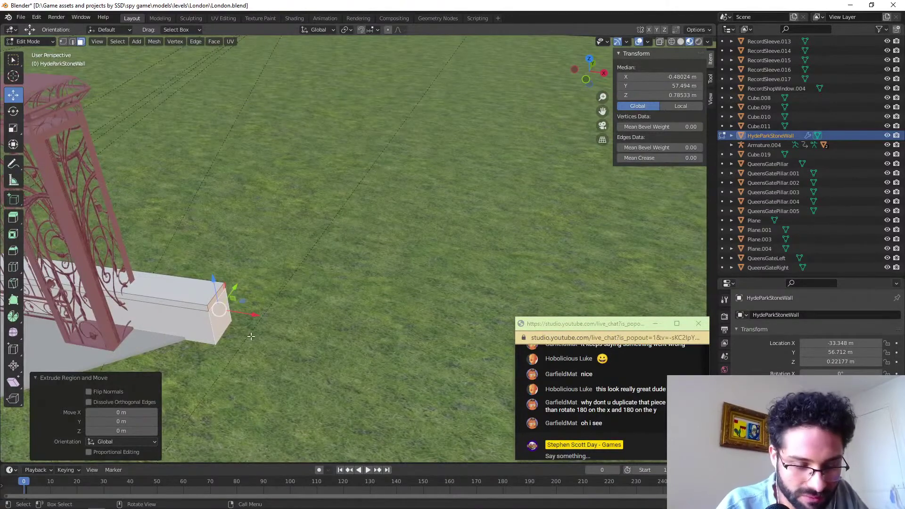
{"action": "key", "text": "r"}
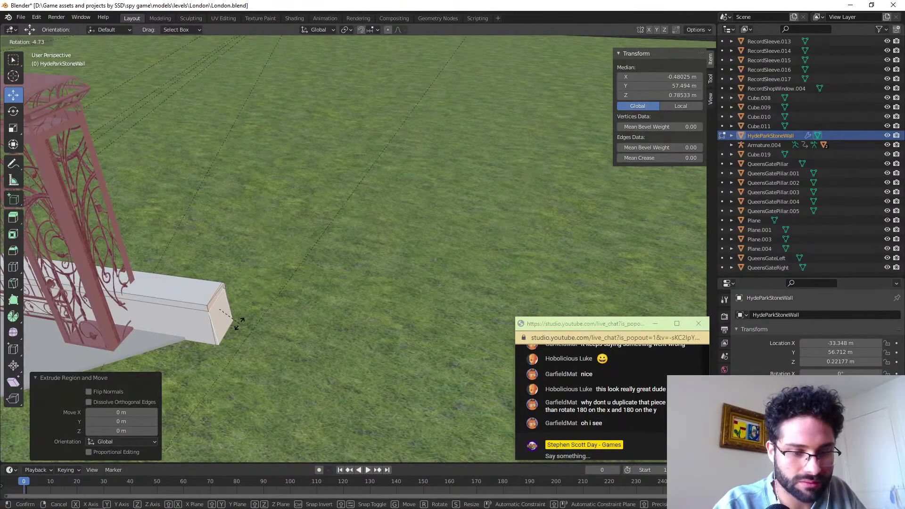
{"action": "key", "text": "Escape"}
{"action": "key", "text": "ctrl+z"}
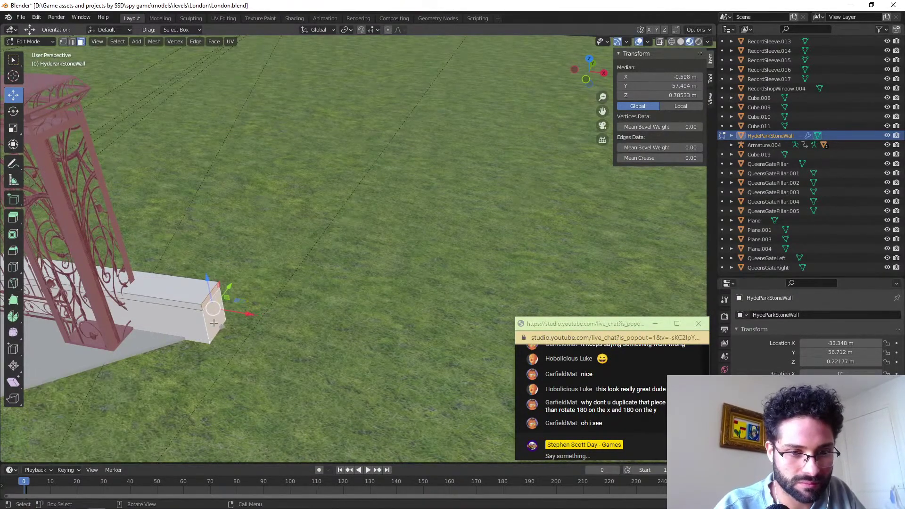
Rotate the end faces of the wall beyond the last pillar -225° about global Z.
{"action": "key", "text": "r"}
{"action": "key", "text": "x"}
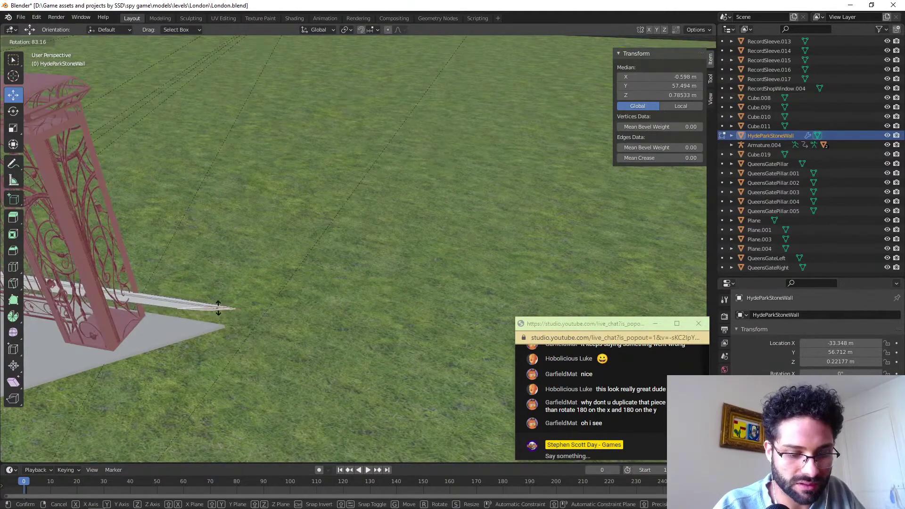
{"action": "key", "text": "z"}
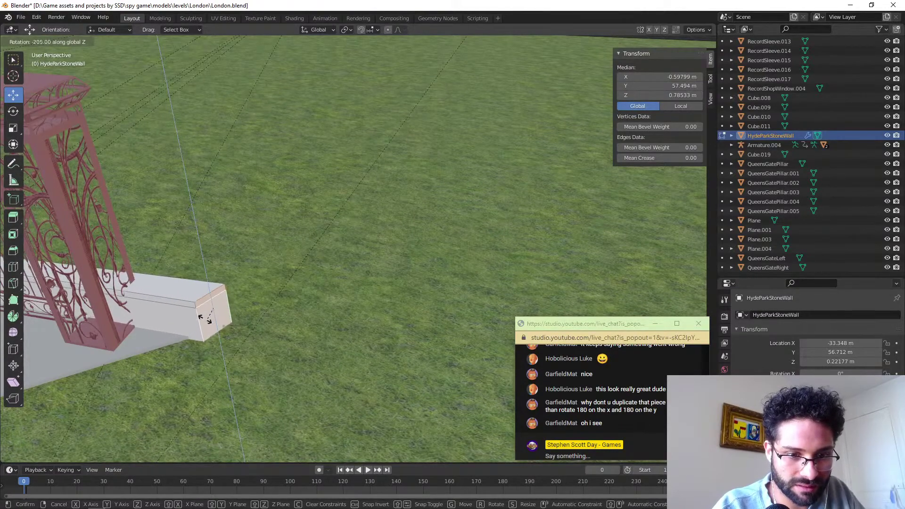
{"action": "left_click", "coordinate": [200, 319]}
{"action": "middle_click_drag", "start_coordinate": [199, 319], "coordinate": [165, 342]}
{"action": "middle_click_drag", "start_coordinate": [306, 212], "coordinate": [434, 175]}
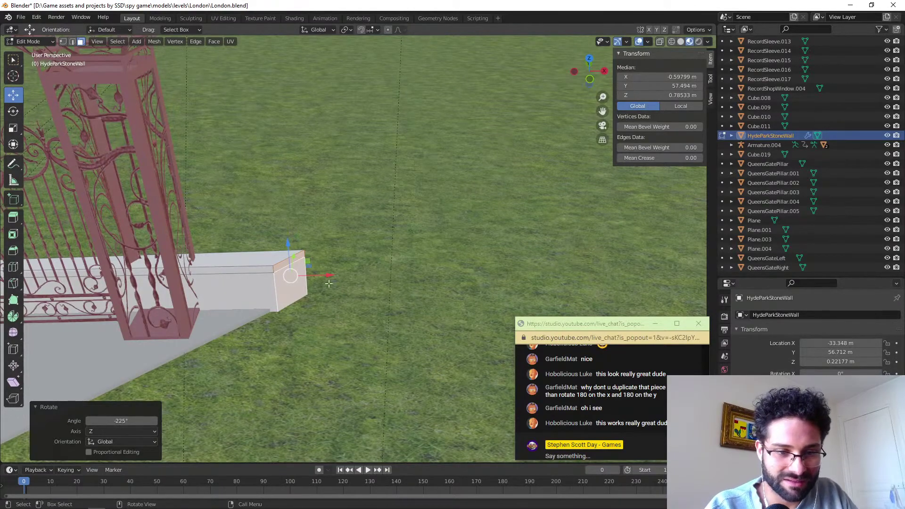
Extrude the rotated end faces -1.121 m along their normal to start a new angled wall section.
{"action": "key", "text": "e"}
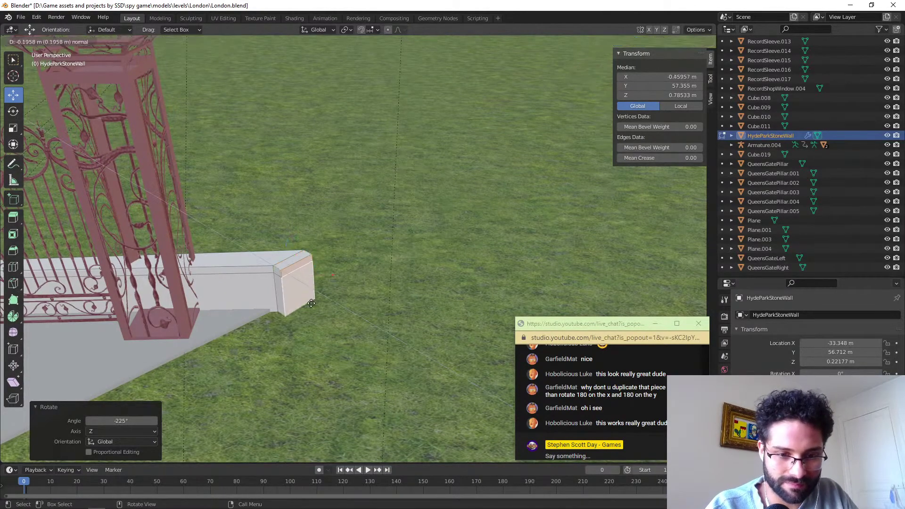
{"action": "left_click", "coordinate": [278, 337]}
{"action": "middle_click_drag", "start_coordinate": [277, 337], "coordinate": [277, 337]}
{"action": "scroll", "coordinate": [277, 338], "scroll_direction": "down", "scroll_amount": 4}
{"action": "middle_click_drag", "start_coordinate": [207, 274], "coordinate": [499, 271], "text": "shift"}
{"action": "scroll", "coordinate": [499, 271], "scroll_direction": "down", "scroll_amount": 6}
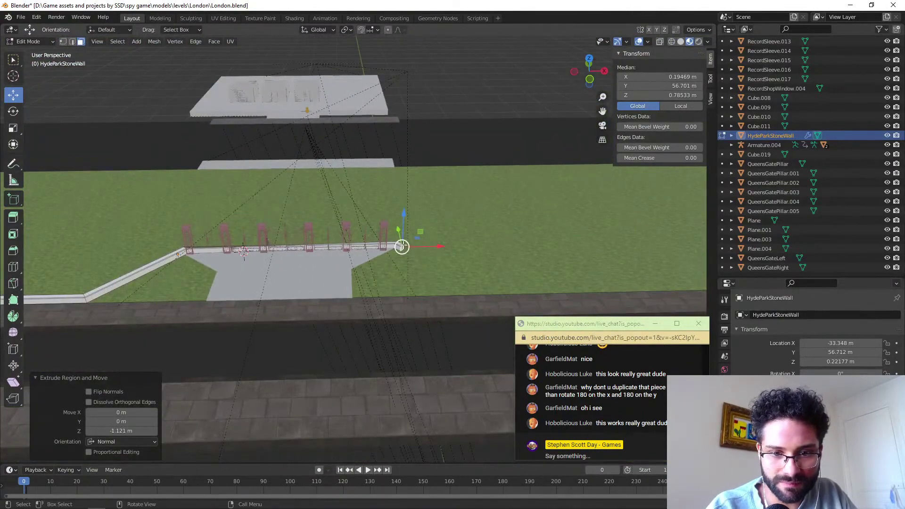
Set the transform orientation to Normal and move the extruded end faces -15.224 m along Z towards the pavement.
{"action": "left_click", "coordinate": [318, 29]}
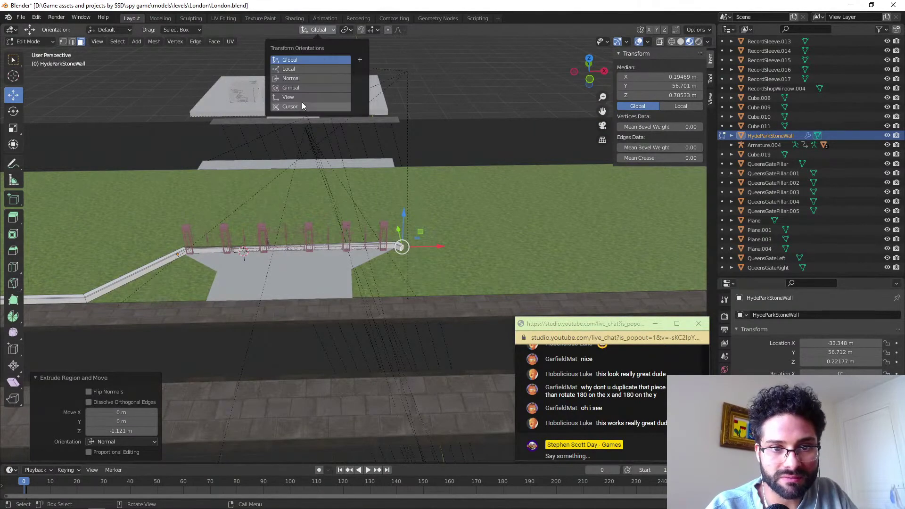
{"action": "left_click", "coordinate": [302, 80]}
{"action": "mouse_move", "coordinate": [356, 234]}
{"action": "middle_mouse_down"}
{"action": "mouse_move", "coordinate": [373, 222]}
{"action": "mouse_move", "coordinate": [341, 232]}
{"action": "middle_mouse_up"}
{"action": "left_click_drag", "start_coordinate": [340, 232], "coordinate": [441, 227]}
{"action": "middle_click_drag", "start_coordinate": [440, 227], "coordinate": [464, 154]}
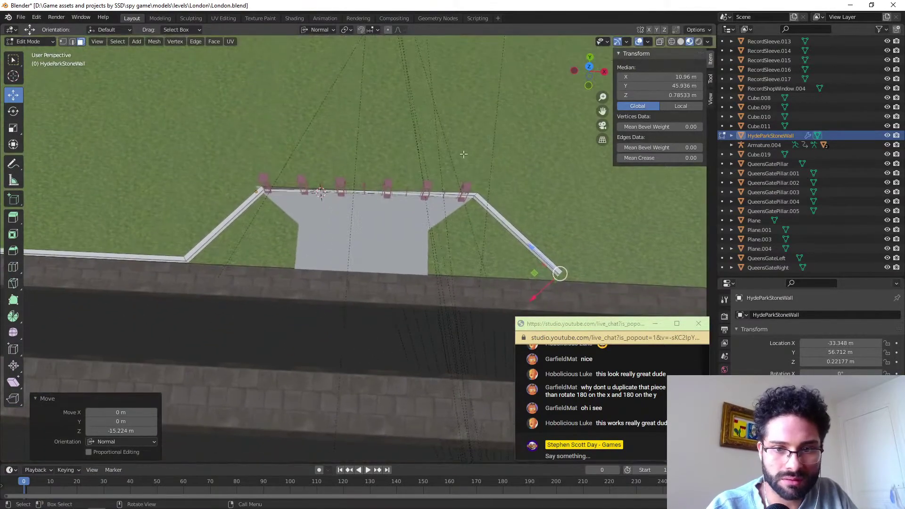
{"action": "left_click", "coordinate": [591, 67]}
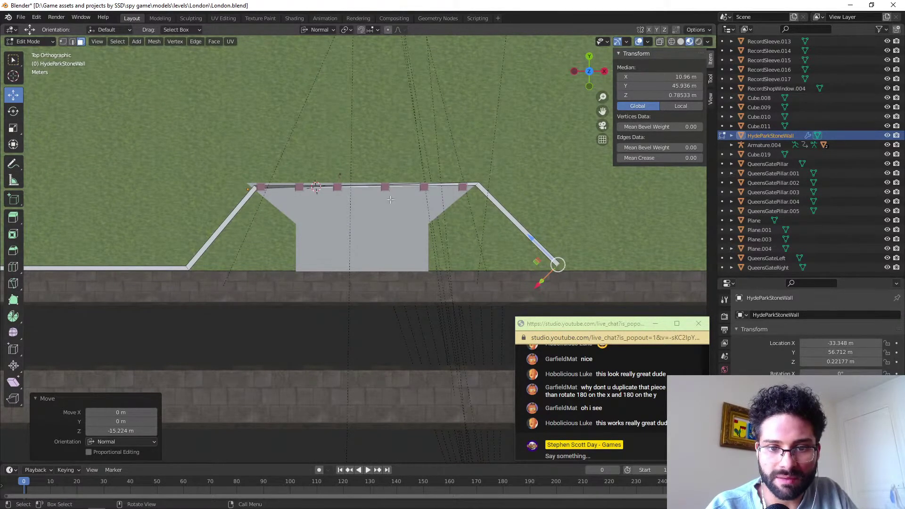
{"action": "middle_click_drag", "start_coordinate": [400, 204], "coordinate": [320, 176]}
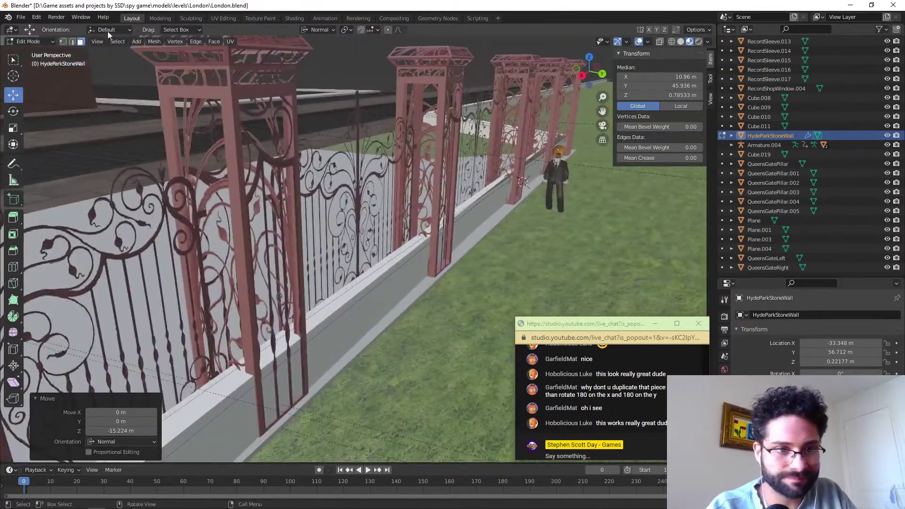
Delete the loop of wall faces running straight under the gate fence.
{"action": "left_click", "coordinate": [14, 62]}
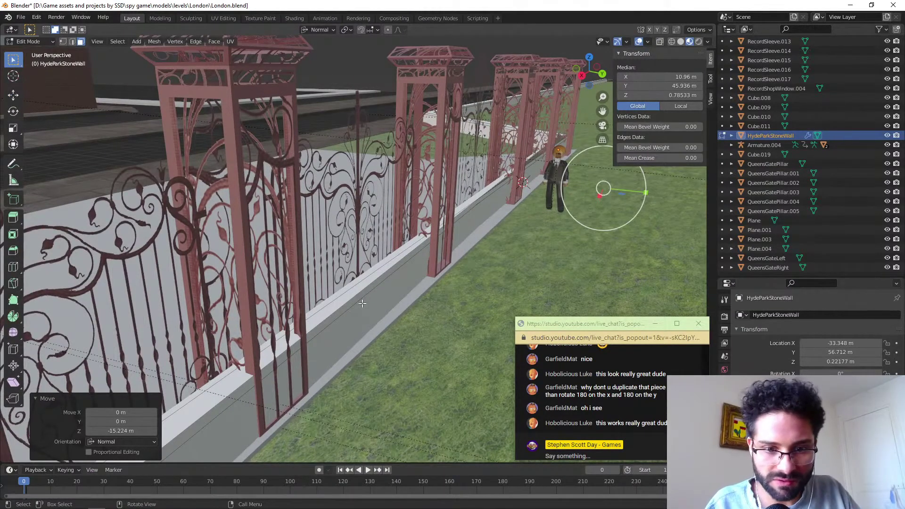
{"action": "left_click", "coordinate": [342, 319], "text": "alt"}
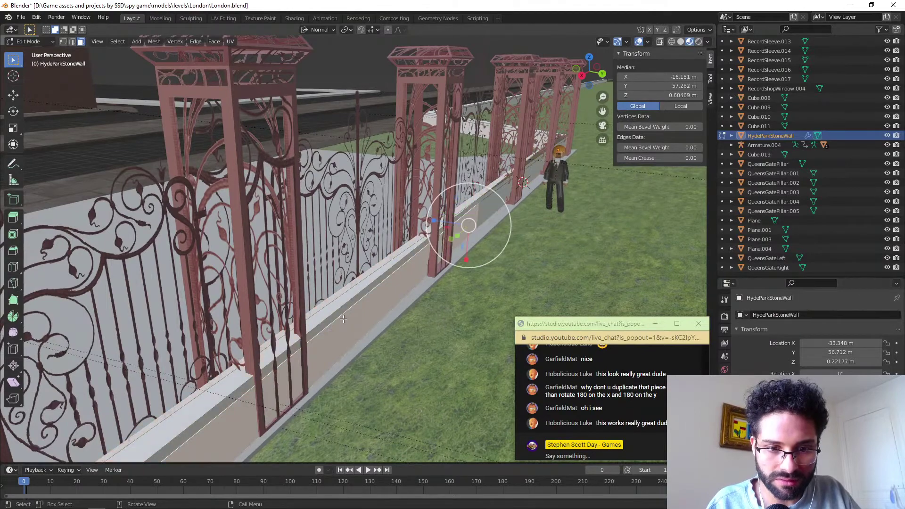
{"action": "key", "text": "alt+a"}
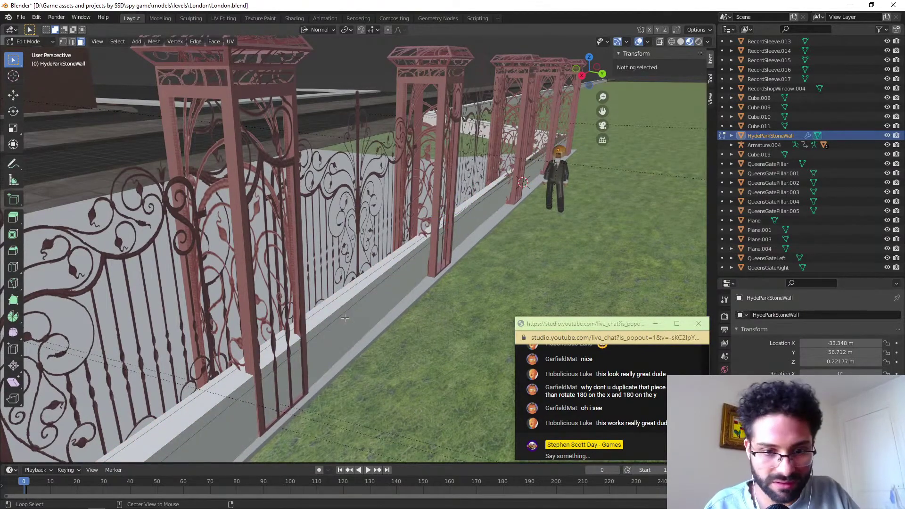
{"action": "left_click", "coordinate": [344, 319], "text": "alt"}
{"action": "key", "text": "x"}
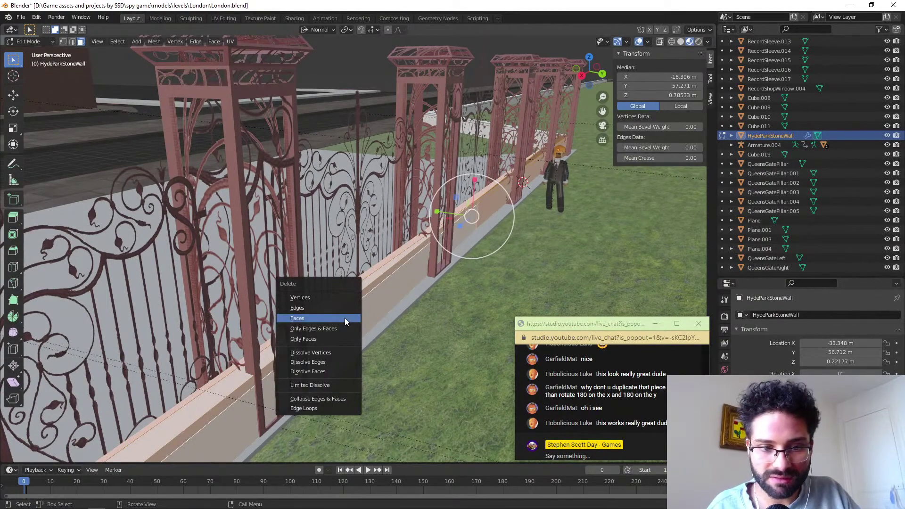
{"action": "left_click", "coordinate": [345, 318]}
Fill the open end of the original wall section beside the outer gate pillar, working in edge selection.
{"action": "middle_click_drag", "start_coordinate": [344, 318], "coordinate": [269, 201]}
{"action": "scroll", "coordinate": [222, 226], "scroll_direction": "up", "scroll_amount": 5}
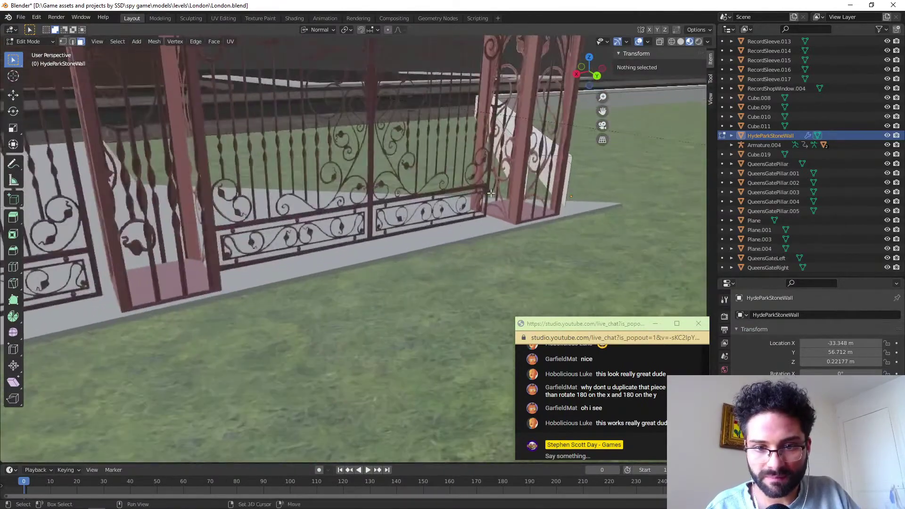
{"action": "middle_click_drag", "start_coordinate": [412, 198], "coordinate": [666, 242]}
{"action": "middle_click_drag", "start_coordinate": [240, 241], "coordinate": [643, 151], "text": "shift"}
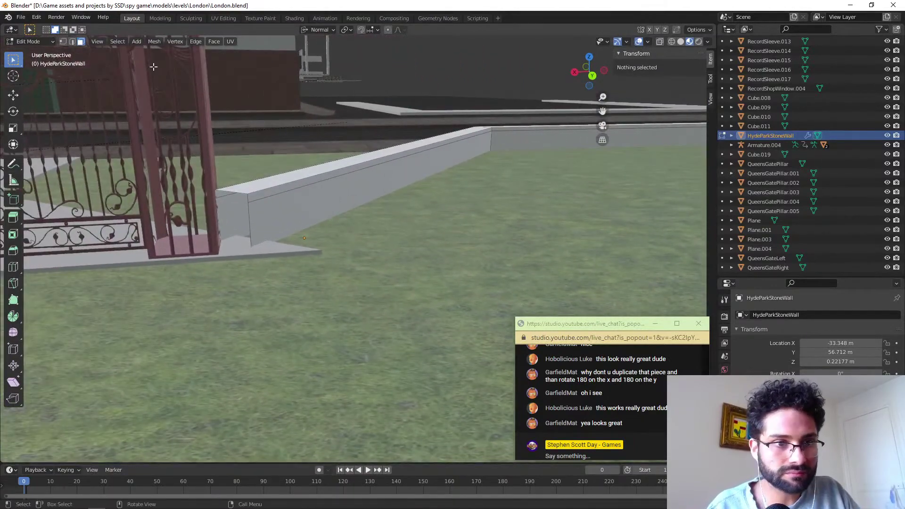
{"action": "left_click", "coordinate": [72, 42]}
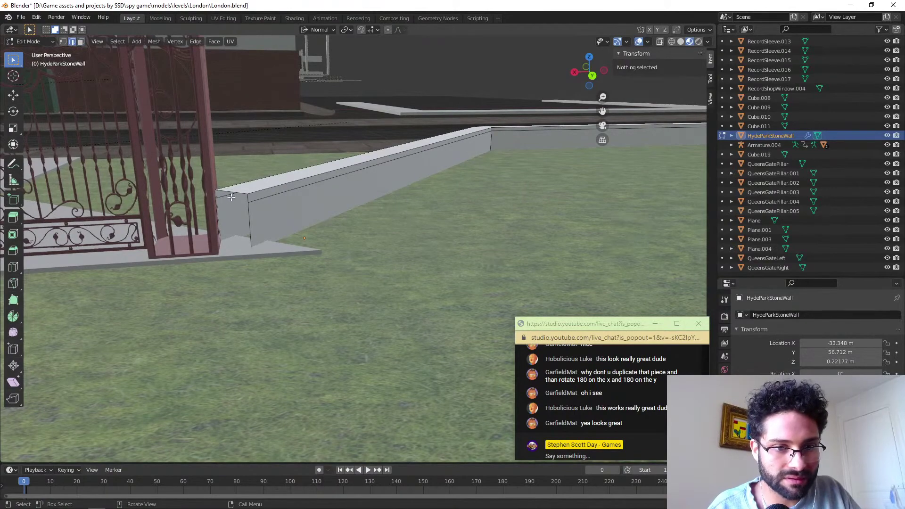
{"action": "left_click", "coordinate": [234, 251]}
{"action": "left_click", "coordinate": [233, 191]}
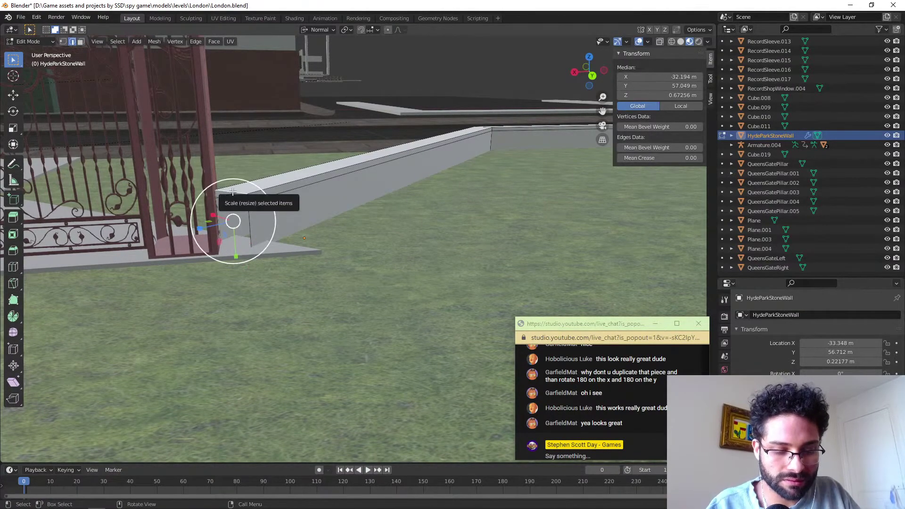
{"action": "left_click", "coordinate": [233, 191], "text": "shift"}
Fill the open end of the new angled wall section near the gate with a lower face and a cap face.
{"action": "scroll", "coordinate": [232, 249], "scroll_direction": "down", "scroll_amount": 4}
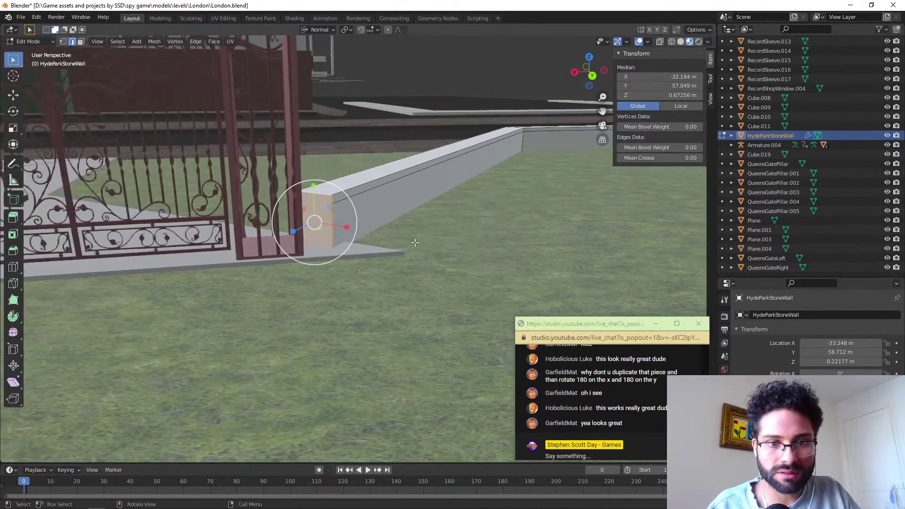
{"action": "middle_click_drag", "start_coordinate": [125, 259], "coordinate": [697, 221], "text": "shift"}
{"action": "scroll", "coordinate": [273, 239], "scroll_direction": "up", "scroll_amount": 4}
{"action": "scroll", "coordinate": [113, 203], "scroll_direction": "up", "scroll_amount": 2}
{"action": "left_click", "coordinate": [82, 222]}
{"action": "left_click", "coordinate": [137, 200], "text": "shift"}
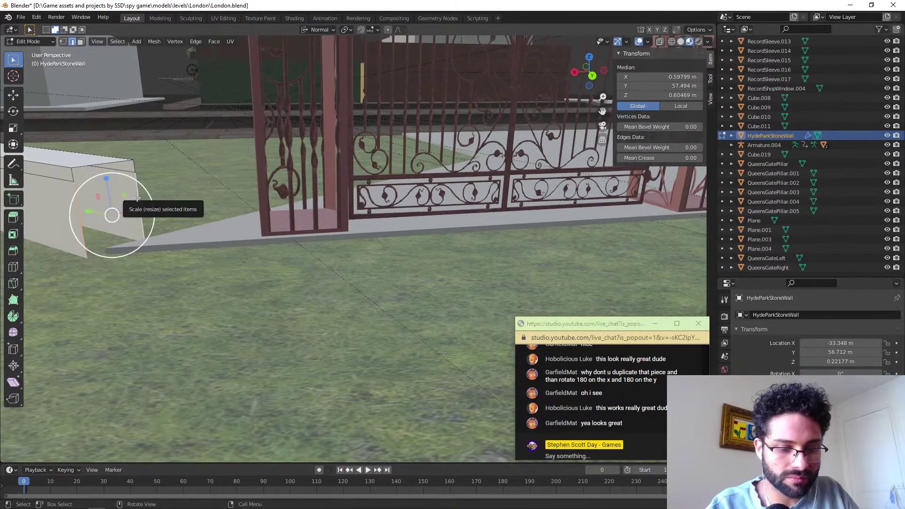
{"action": "left_click", "coordinate": [88, 170], "text": "shift"}
{"action": "left_click", "coordinate": [132, 167]}
{"action": "left_click", "coordinate": [133, 166], "text": "shift"}
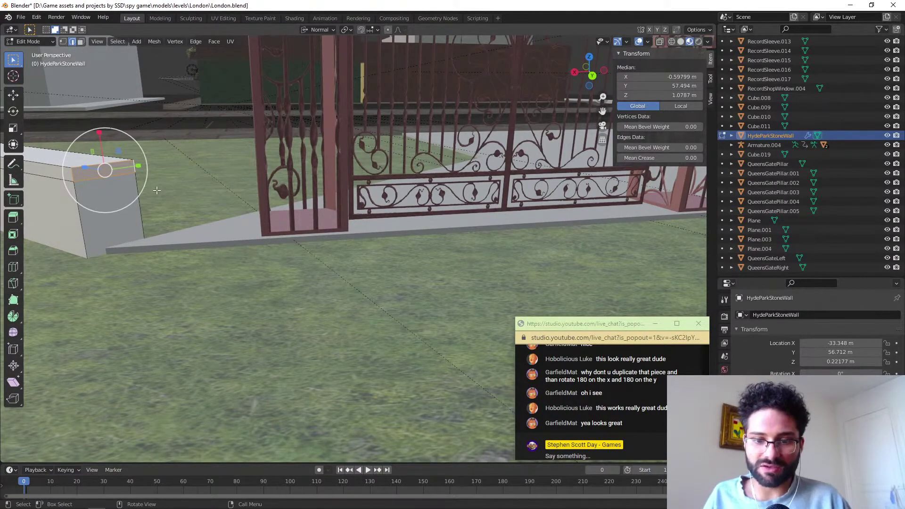
Move the two end faces of the angled wall section nearest the pavement -0.79012 m along their normal Z.
{"action": "middle_click_drag", "start_coordinate": [167, 208], "coordinate": [276, 230]}
{"action": "scroll", "coordinate": [283, 238], "scroll_direction": "down", "scroll_amount": 5}
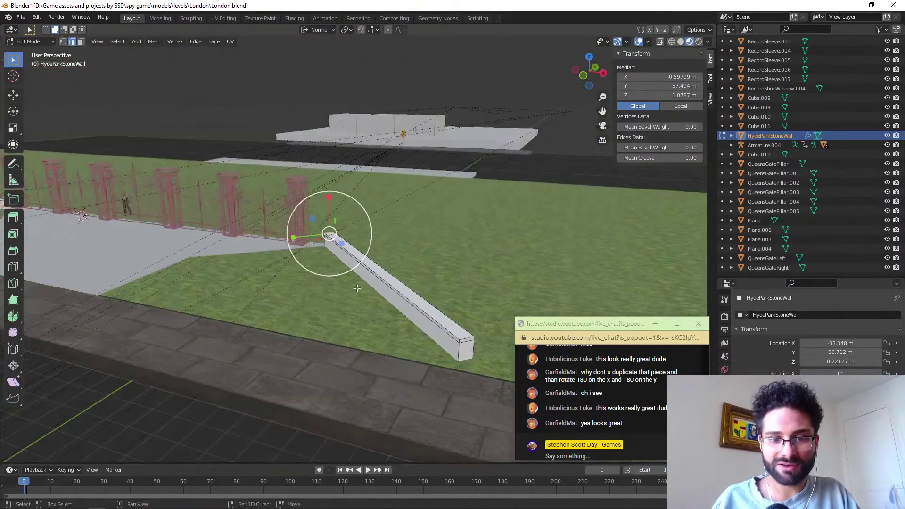
{"action": "middle_click_drag", "start_coordinate": [358, 274], "coordinate": [202, 241]}
{"action": "left_click", "coordinate": [81, 41]}
{"action": "left_click", "coordinate": [206, 231]}
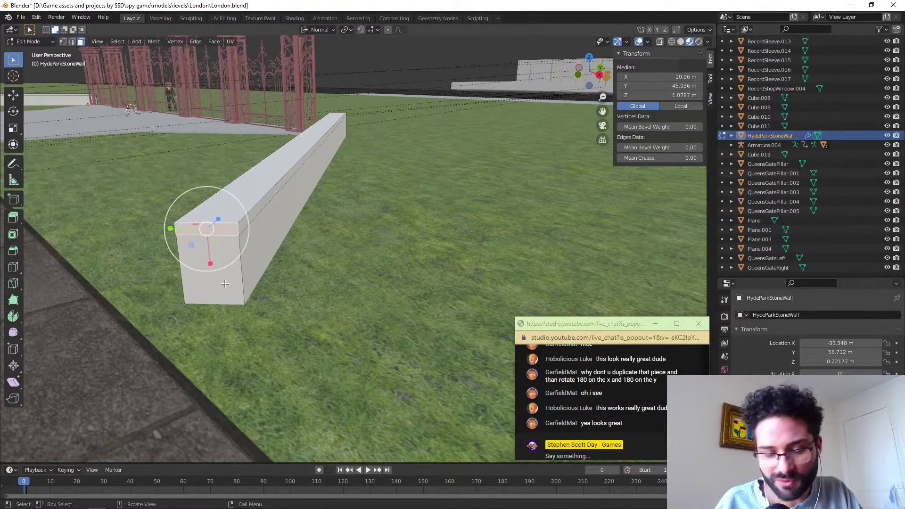
{"action": "left_click", "coordinate": [218, 284]}
{"action": "middle_click_drag", "start_coordinate": [218, 284], "coordinate": [244, 210]}
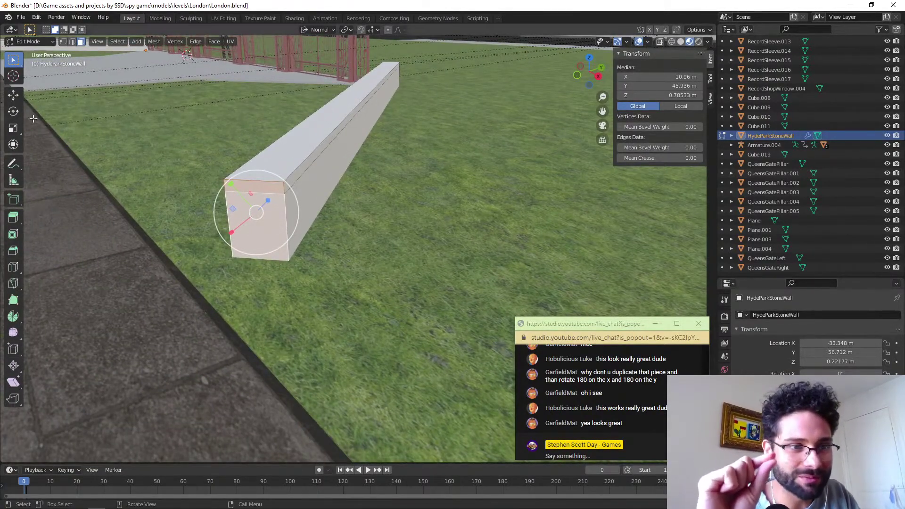
{"action": "left_click", "coordinate": [14, 96]}
{"action": "middle_click_drag", "start_coordinate": [227, 226], "coordinate": [238, 249]}
{"action": "left_click_drag", "start_coordinate": [239, 251], "coordinate": [212, 309]}
{"action": "middle_click_drag", "start_coordinate": [212, 309], "coordinate": [234, 195]}
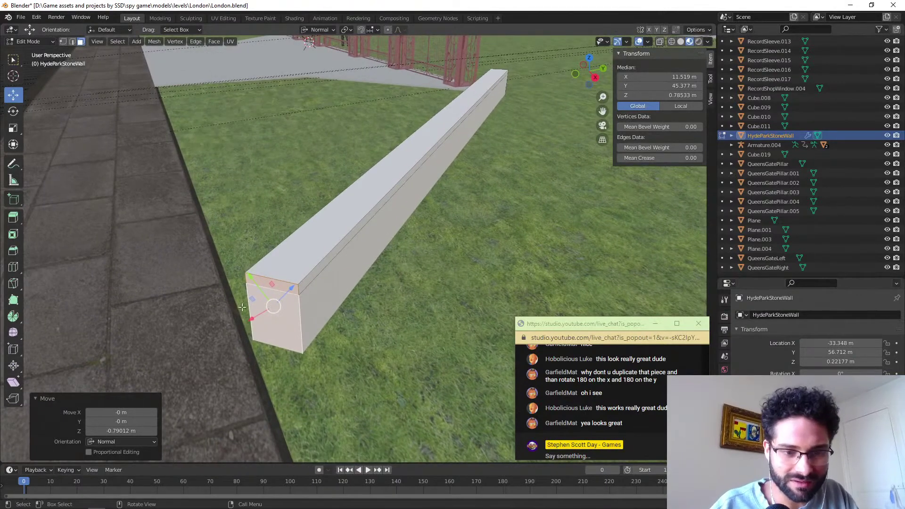
Extrude the two end faces of the angled wall section near the pavement -0.70315 m along their normal Z.
{"action": "key", "text": "e"}
{"action": "left_click", "coordinate": [209, 355]}
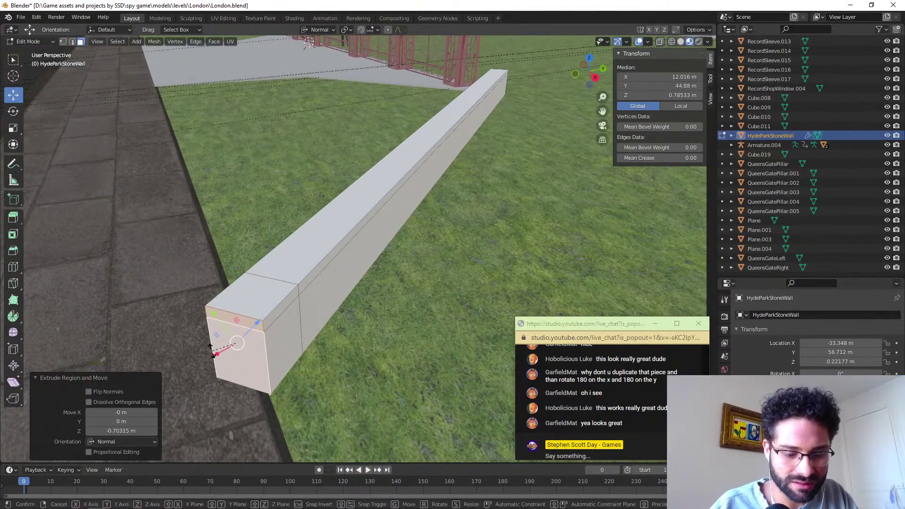
{"action": "key", "text": "r"}
{"action": "key", "text": "x"}
{"action": "key", "text": "y"}
{"action": "key", "text": "z"}
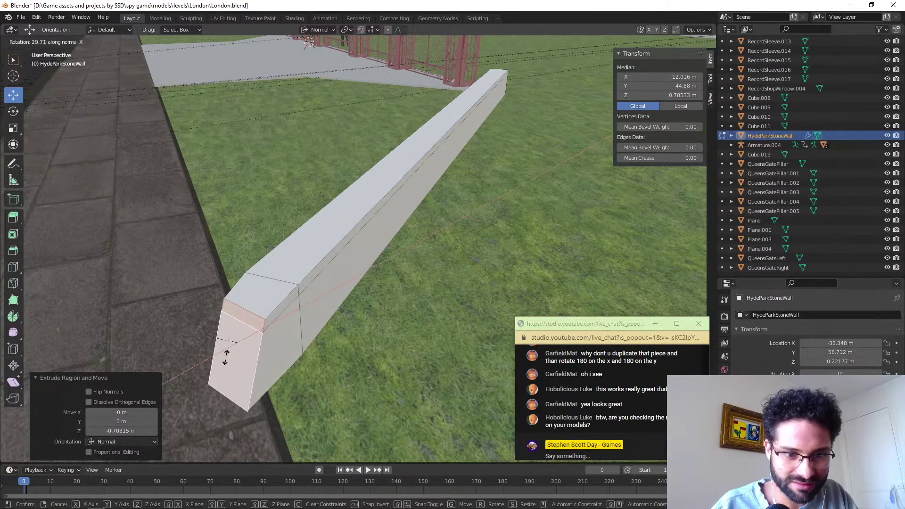
{"action": "key", "text": "y"}
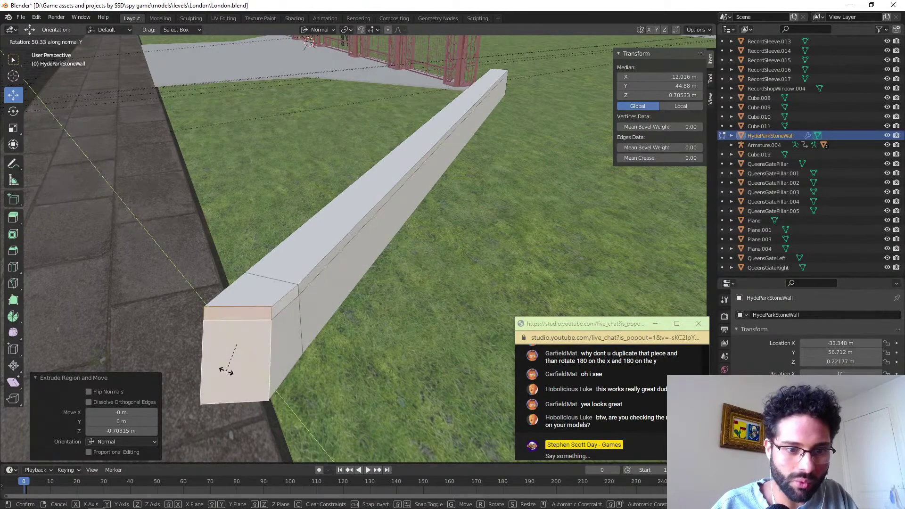
{"action": "right_click", "coordinate": [242, 359]}
Rotate the extruded end faces 45° about the Z axis, using the Global transform orientation.
{"action": "middle_click_drag", "start_coordinate": [241, 358], "coordinate": [219, 320]}
{"action": "left_click", "coordinate": [313, 30]}
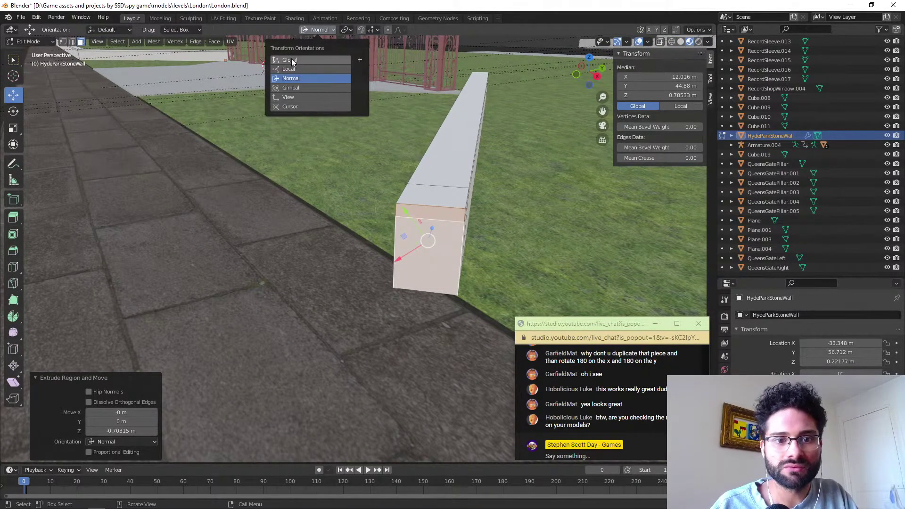
{"action": "left_click", "coordinate": [291, 59]}
{"action": "mouse_move", "coordinate": [297, 278]}
{"action": "middle_mouse_down"}
{"action": "mouse_move", "coordinate": [306, 306]}
{"action": "mouse_move", "coordinate": [311, 270]}
{"action": "middle_mouse_up"}
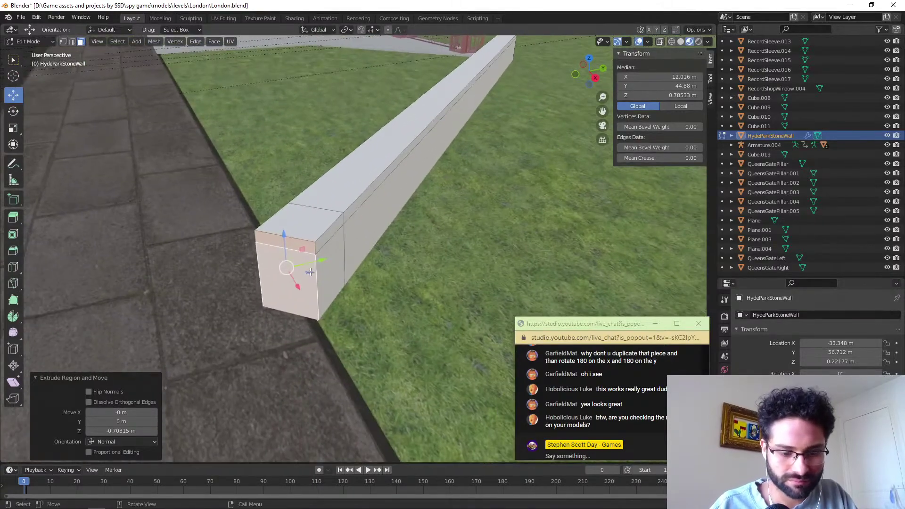
{"action": "key", "text": "r"}
{"action": "key", "text": "z"}
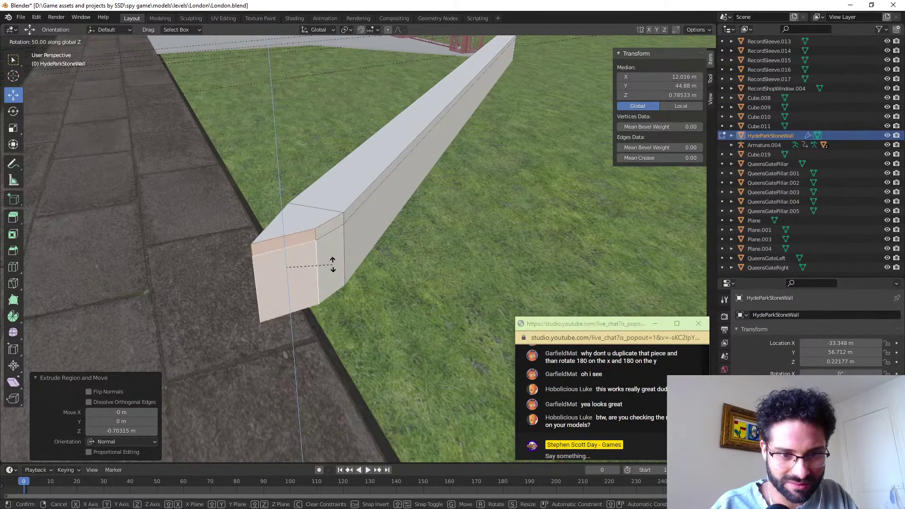
{"action": "left_click", "coordinate": [337, 269]}
{"action": "middle_click_drag", "start_coordinate": [283, 270], "coordinate": [331, 277]}
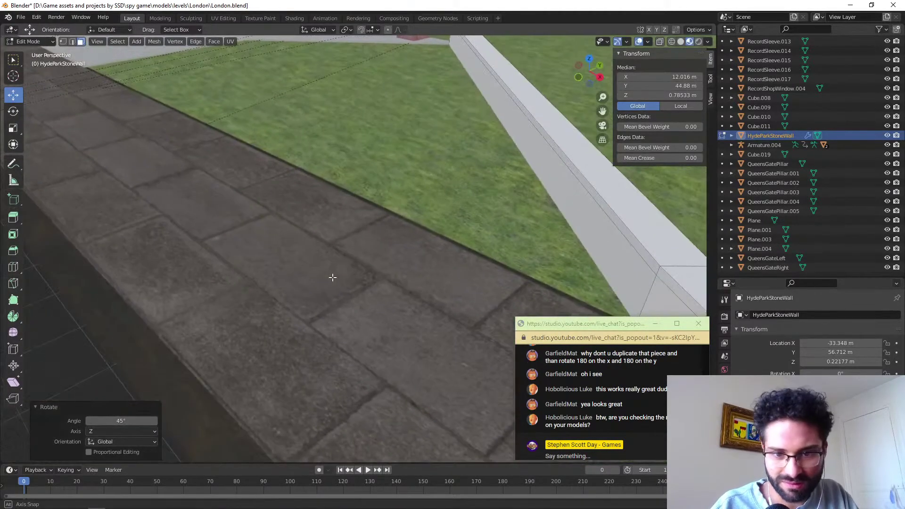
Shift the rotated end faces about 0.47 m along X and 0.55227 m along Y to lengthen the wall's bend.
{"action": "middle_click_drag", "start_coordinate": [390, 267], "coordinate": [333, 272]}
{"action": "key", "text": "KP_Decimal"}
{"action": "left_click_drag", "start_coordinate": [360, 277], "coordinate": [374, 372]}
{"action": "left_click_drag", "start_coordinate": [403, 335], "coordinate": [506, 311]}
{"action": "middle_click_drag", "start_coordinate": [507, 311], "coordinate": [382, 243]}
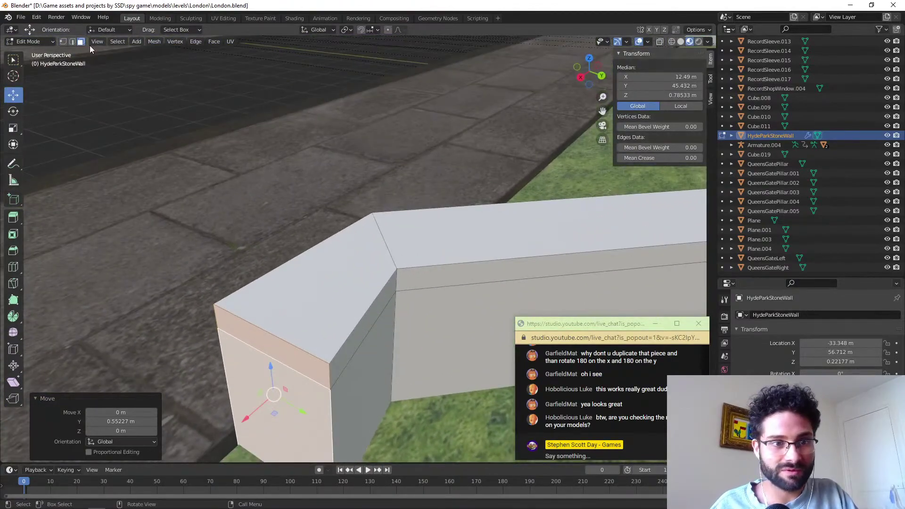
Move the inner vertical edges at the wall's bend 0.004327 m along X and 0.15459 m along Y, working in edge selection.
{"action": "left_click", "coordinate": [71, 42]}
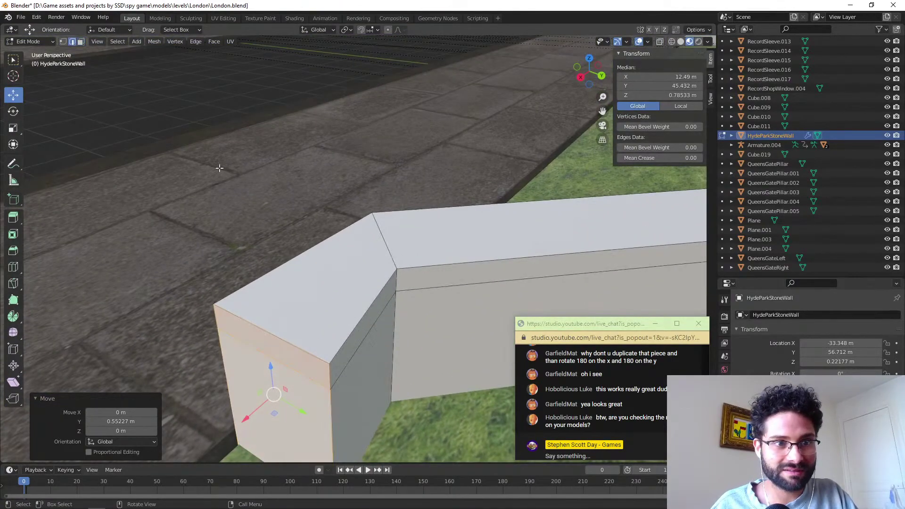
{"action": "left_click", "coordinate": [395, 284]}
{"action": "middle_click_drag", "start_coordinate": [395, 283], "coordinate": [406, 319]}
{"action": "left_click_drag", "start_coordinate": [419, 310], "coordinate": [445, 315]}
{"action": "middle_click_drag", "start_coordinate": [385, 274], "coordinate": [141, 75]}
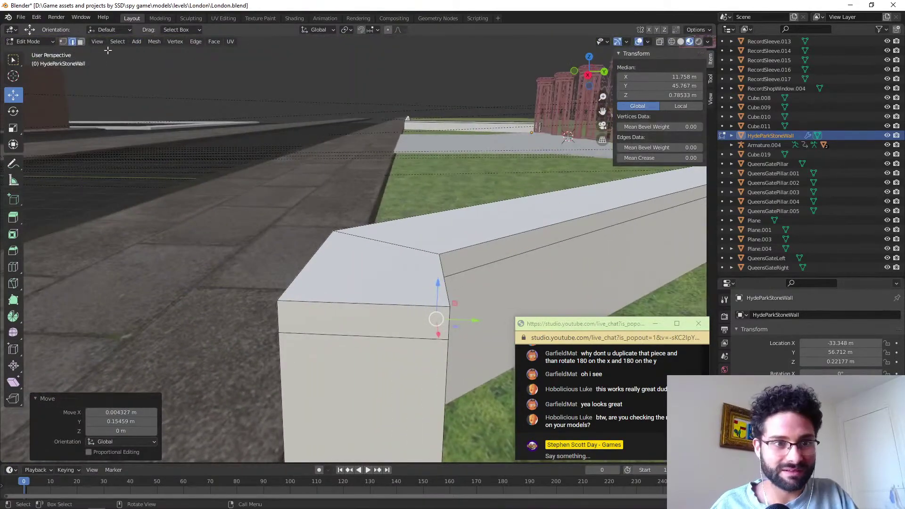
Extend the wall along the pavement by moving its two end faces 138.85 m along X, working in face selection.
{"action": "left_click", "coordinate": [81, 42]}
{"action": "left_click", "coordinate": [347, 322]}
{"action": "left_click", "coordinate": [337, 363], "text": "shift"}
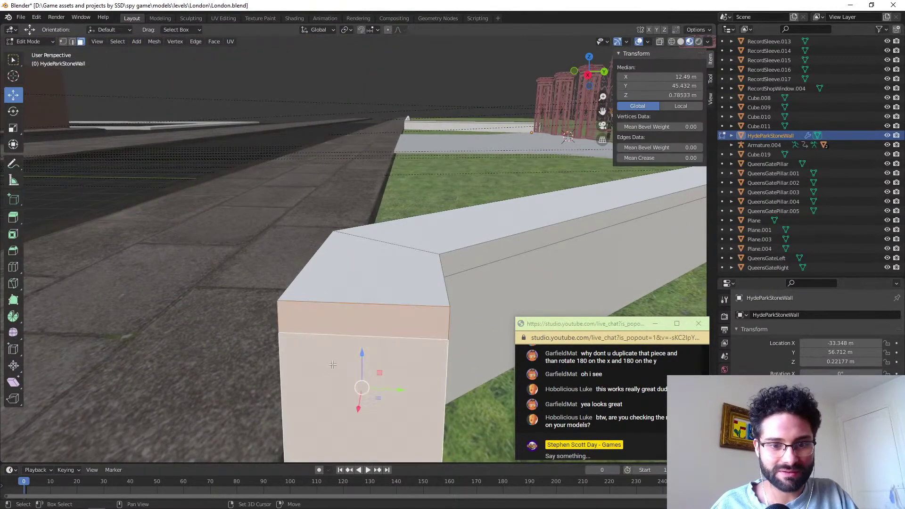
{"action": "scroll", "coordinate": [336, 364], "scroll_direction": "down", "scroll_amount": 6}
{"action": "middle_click_drag", "start_coordinate": [336, 363], "coordinate": [265, 259]}
{"action": "left_click_drag", "start_coordinate": [318, 253], "coordinate": [651, 254]}
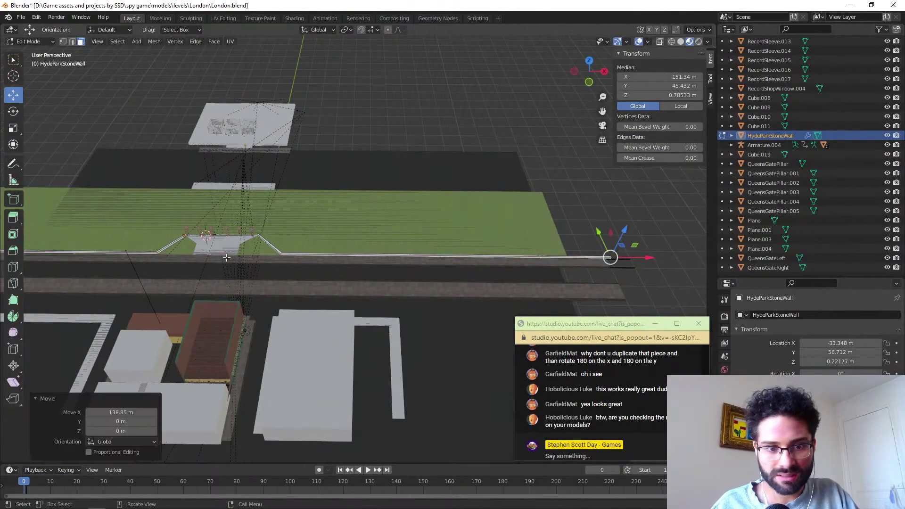
Check the walls on both sides of the gate and save the London file.
{"action": "left_click", "coordinate": [255, 254]}
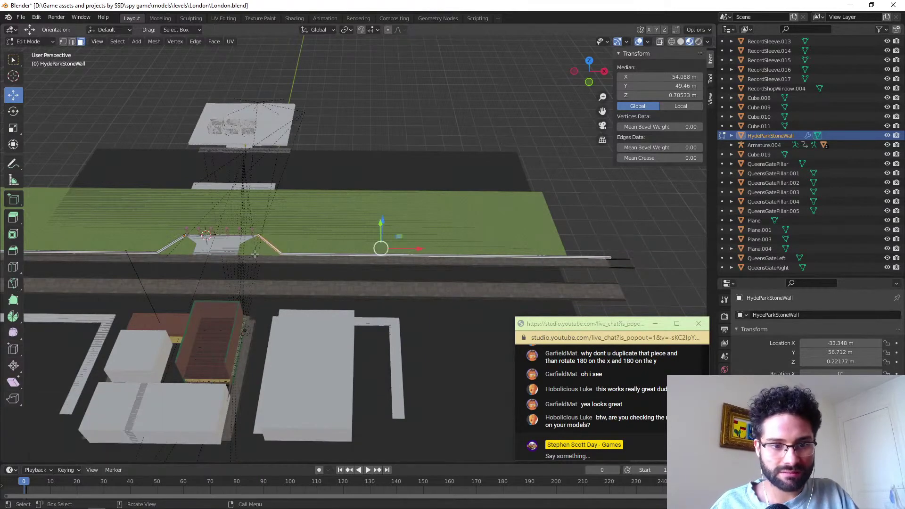
{"action": "scroll", "coordinate": [255, 254], "scroll_direction": "down", "scroll_amount": 1}
{"action": "scroll", "coordinate": [192, 256], "scroll_direction": "up", "scroll_amount": 5}
{"action": "middle_click_drag", "start_coordinate": [191, 257], "coordinate": [476, 247], "text": "shift"}
{"action": "scroll", "coordinate": [358, 269], "scroll_direction": "up", "scroll_amount": 8}
{"action": "middle_click_drag", "start_coordinate": [358, 269], "coordinate": [614, 219], "text": "shift"}
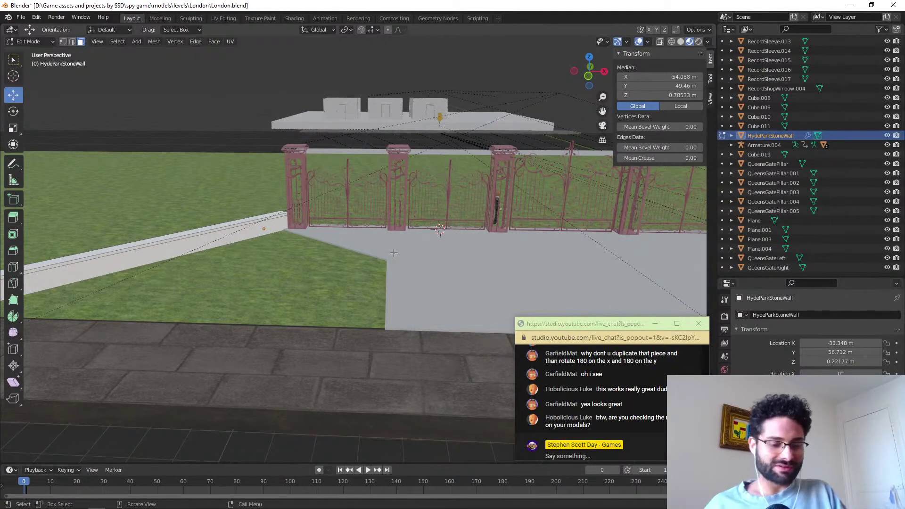
{"action": "key", "text": "ctrl+s"}
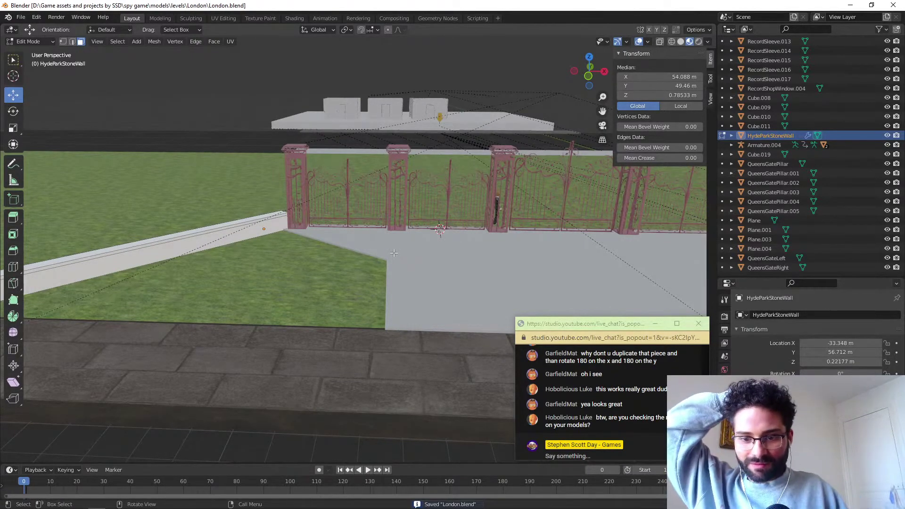
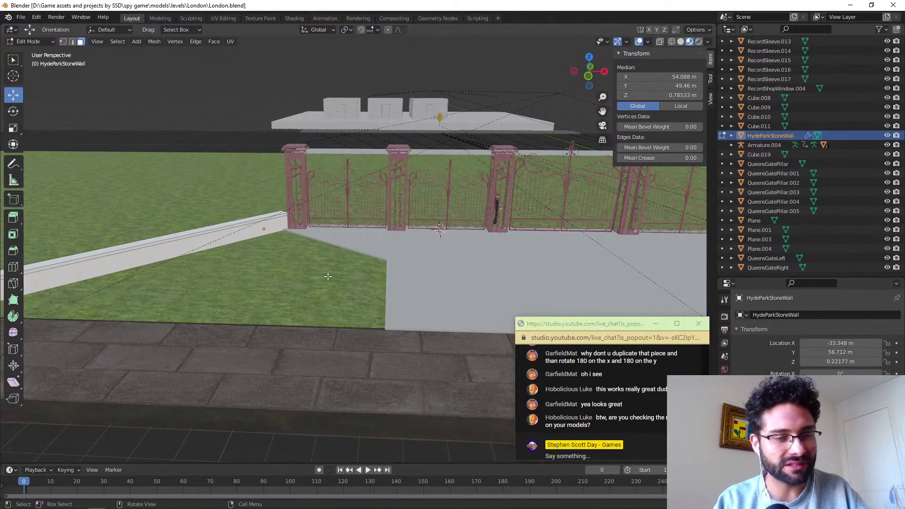
Examine the angled wall section beside the outer gate pillar, selecting its linked faces and clearing the selection.
{"action": "middle_click_drag", "start_coordinate": [328, 277], "coordinate": [328, 254], "text": "shift"}
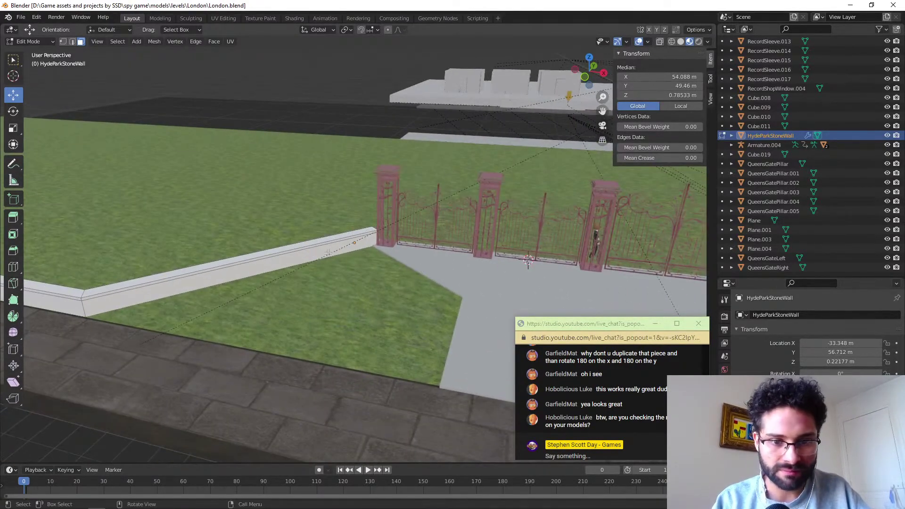
{"action": "key", "text": "l"}
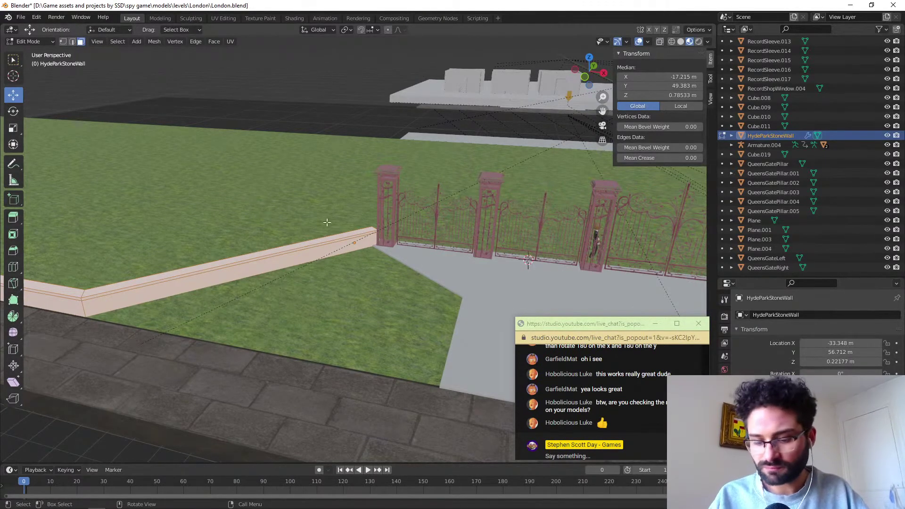
{"action": "middle_click_drag", "start_coordinate": [291, 274], "coordinate": [306, 270]}
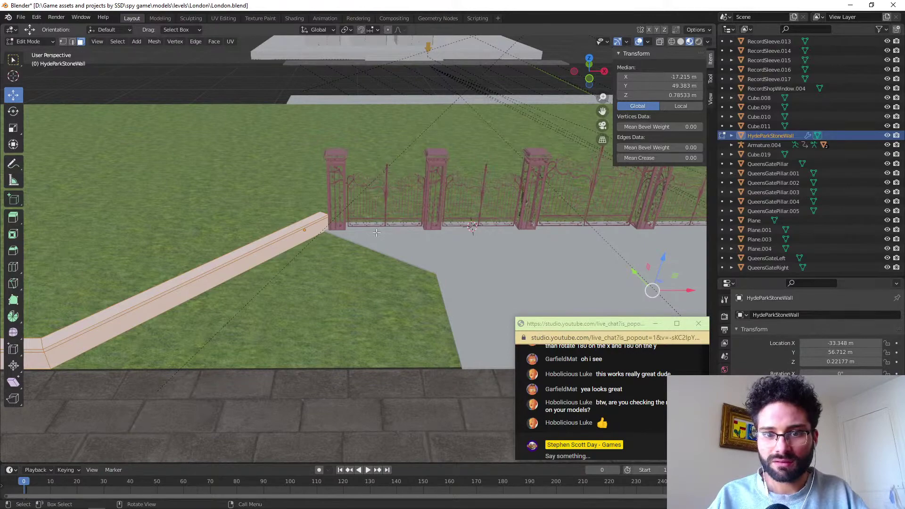
{"action": "left_click", "coordinate": [257, 261]}
{"action": "middle_click_drag", "start_coordinate": [188, 292], "coordinate": [321, 276], "text": "shift"}
{"action": "scroll", "coordinate": [383, 221], "scroll_direction": "up", "scroll_amount": 3}
{"action": "scroll", "coordinate": [331, 225], "scroll_direction": "up", "scroll_amount": 3}
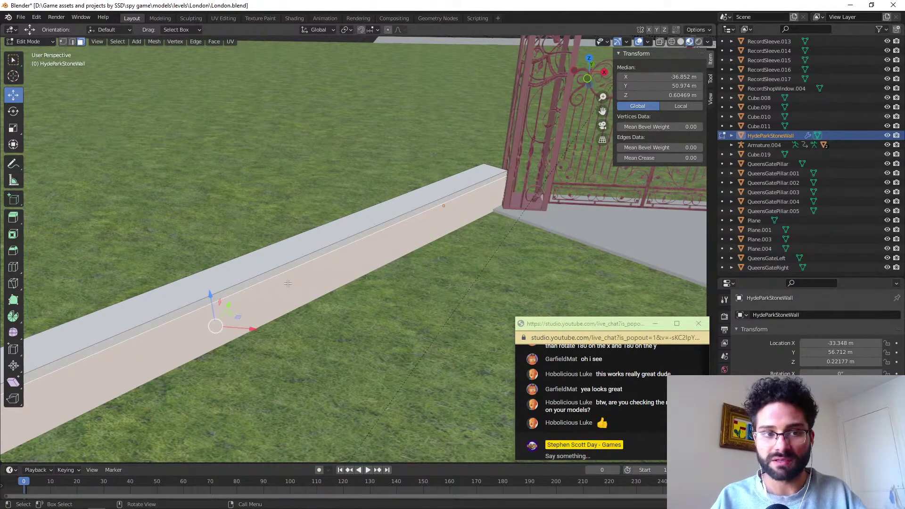
{"action": "left_click", "coordinate": [324, 253], "text": "shift"}
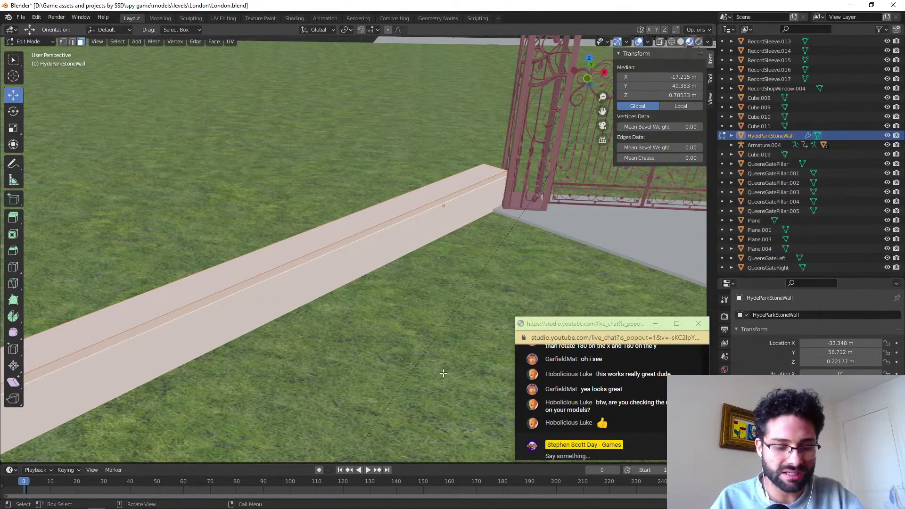
{"action": "key", "text": "alt+a"}
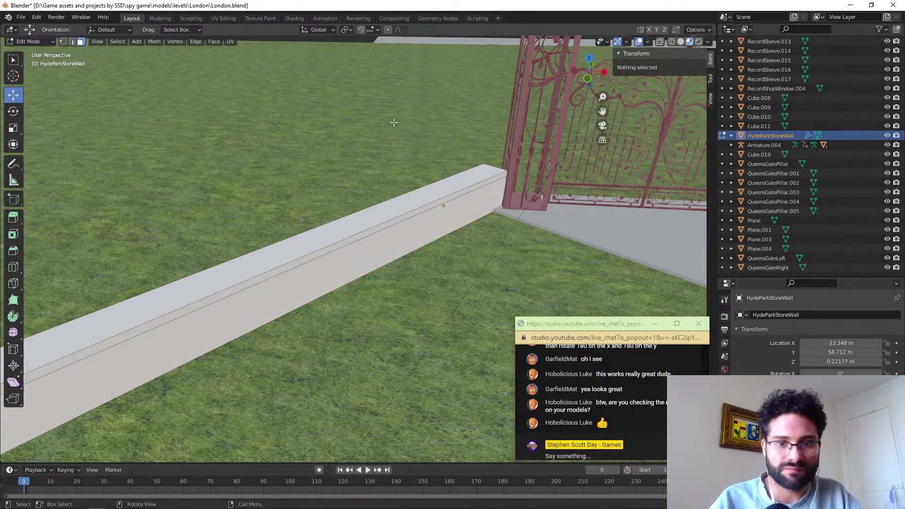
{"action": "scroll", "coordinate": [352, 291], "scroll_direction": "down", "scroll_amount": 3}
{"action": "middle_click_drag", "start_coordinate": [252, 310], "coordinate": [325, 275]}
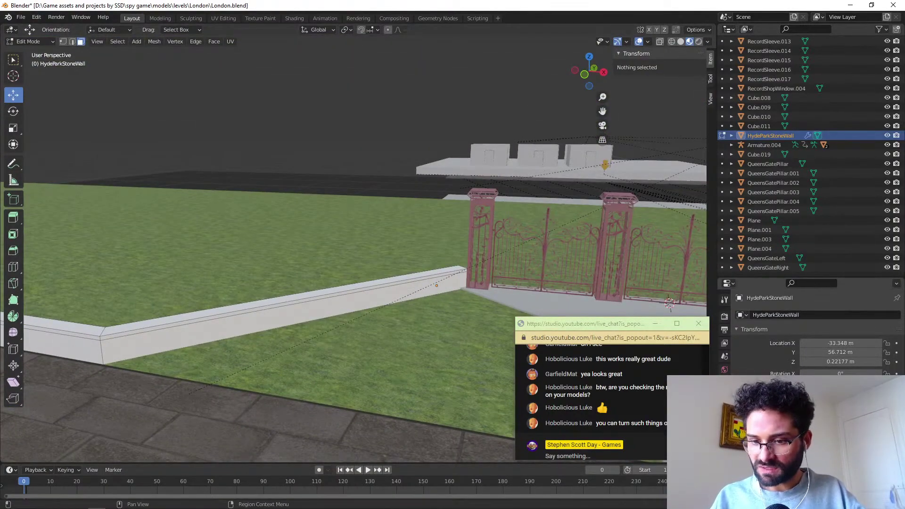
Name the stone wall's material HydeParkStoneWall.
{"action": "left_click", "coordinate": [725, 462]}
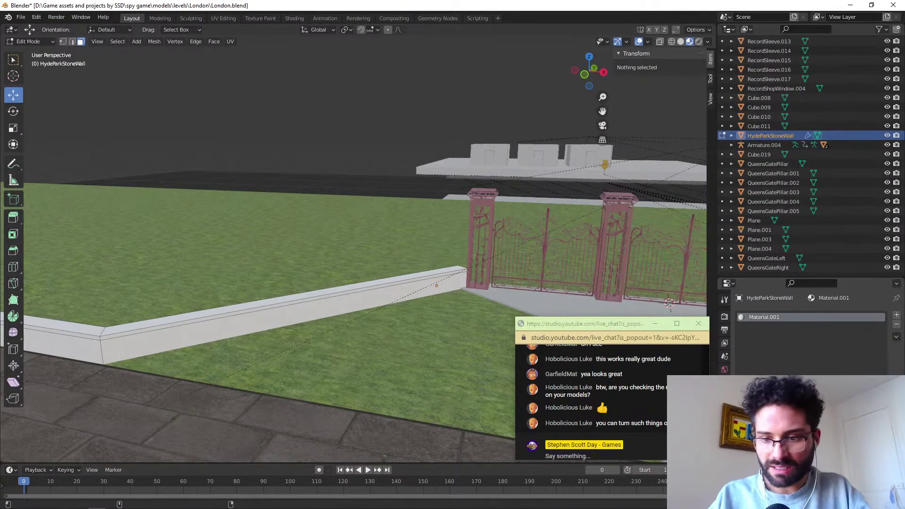
{"action": "type", "text": "HydeParkStoneWall"}
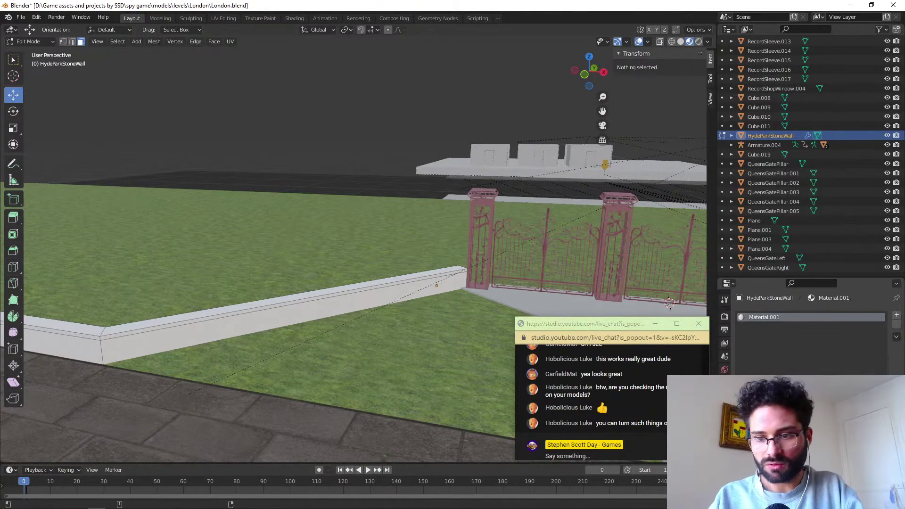
{"action": "key", "text": "Return"}
Use an Image Texture as the base color of the HydeParkStoneWall material.
{"action": "scroll", "coordinate": [818, 340], "scroll_direction": "down", "scroll_amount": 5}
{"action": "left_click", "coordinate": [804, 397]}
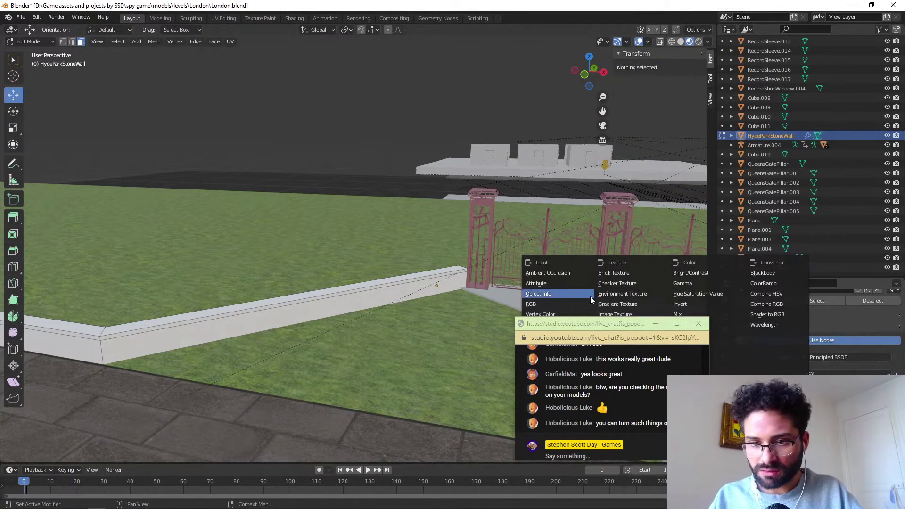
{"action": "left_click", "coordinate": [621, 314]}
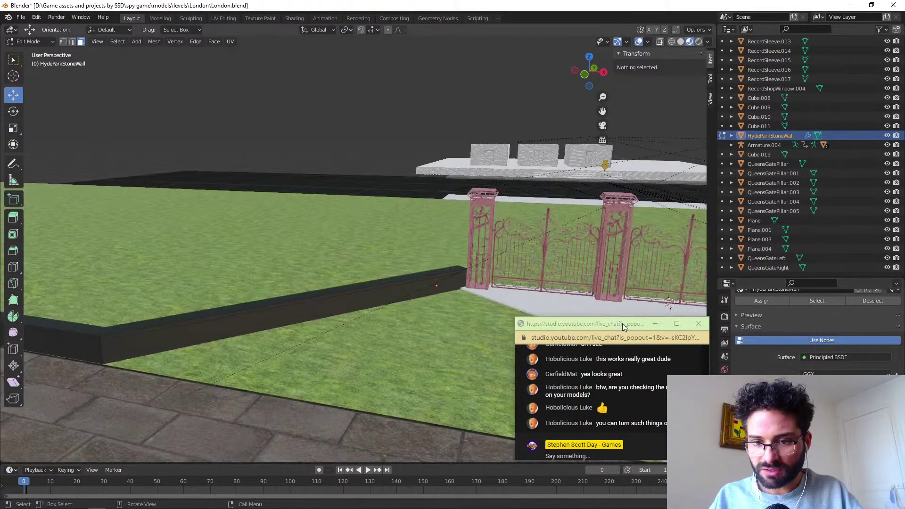
Load TexturesCom_BrickLargeBlocks0041_1_seamless_L.jpg from the London textures folder as the wall material's image.
{"action": "left_click", "coordinate": [859, 408]}
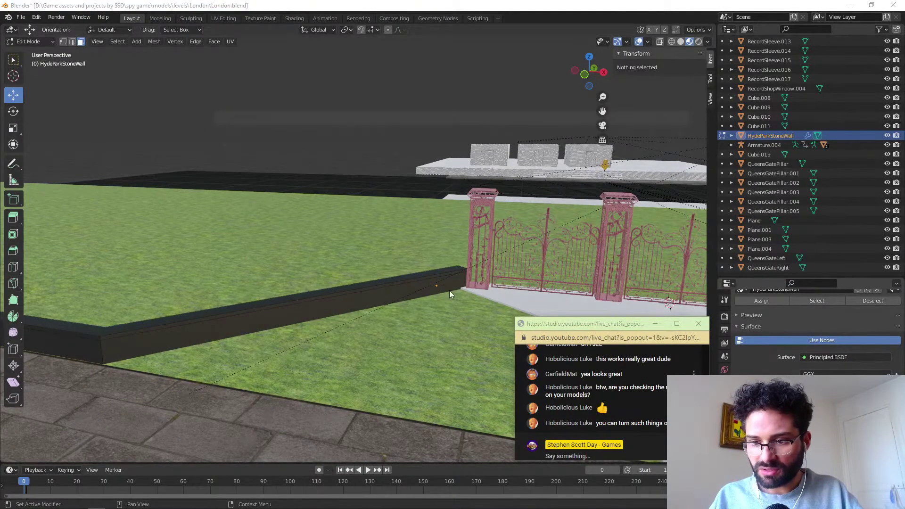
{"action": "left_click_drag", "start_coordinate": [446, 117], "coordinate": [334, 67]}
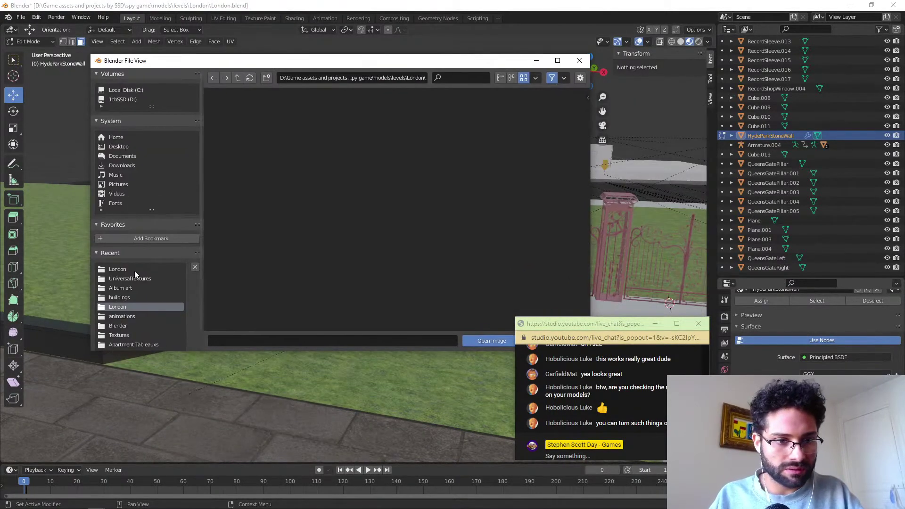
{"action": "left_click", "coordinate": [126, 267]}
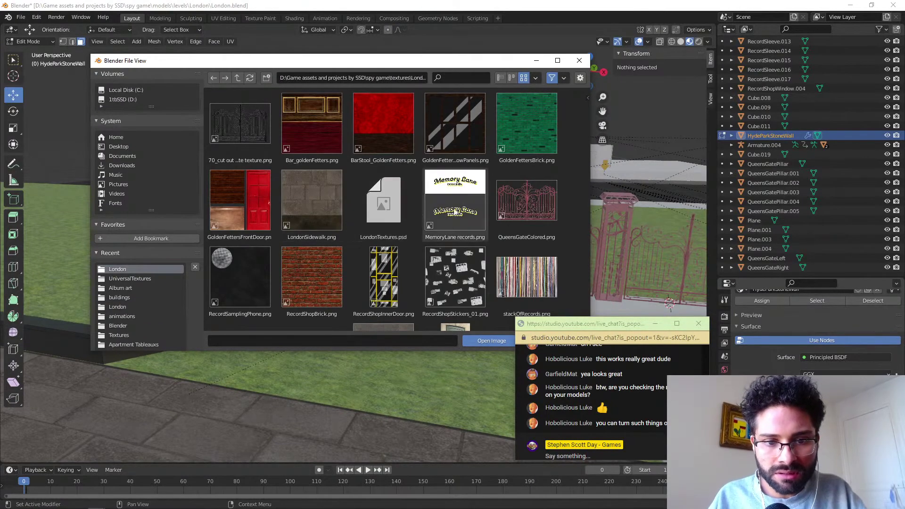
{"action": "scroll", "coordinate": [448, 210], "scroll_direction": "down", "scroll_amount": 3}
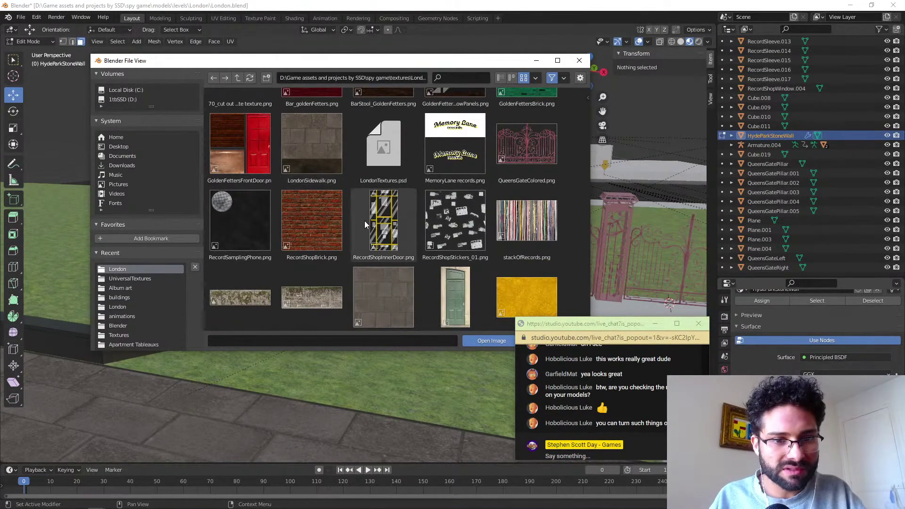
{"action": "scroll", "coordinate": [360, 233], "scroll_direction": "down", "scroll_amount": 4}
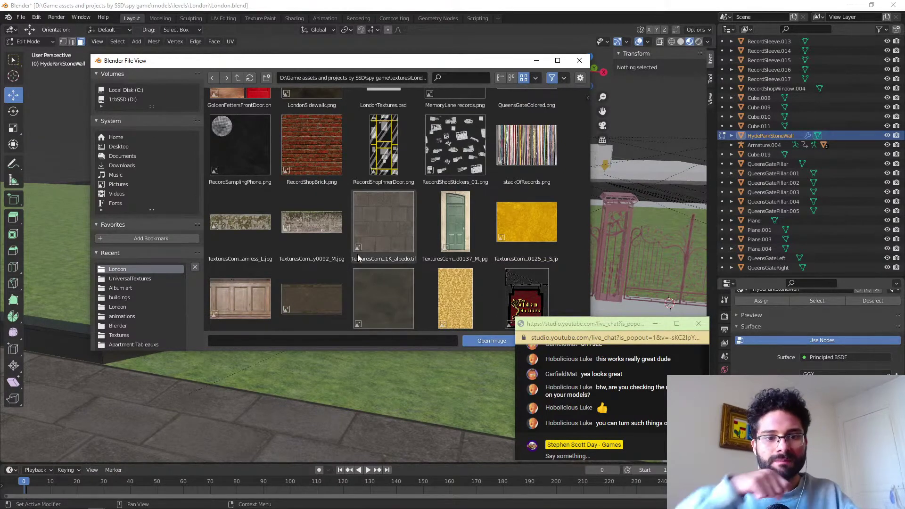
{"action": "left_click", "coordinate": [238, 226]}
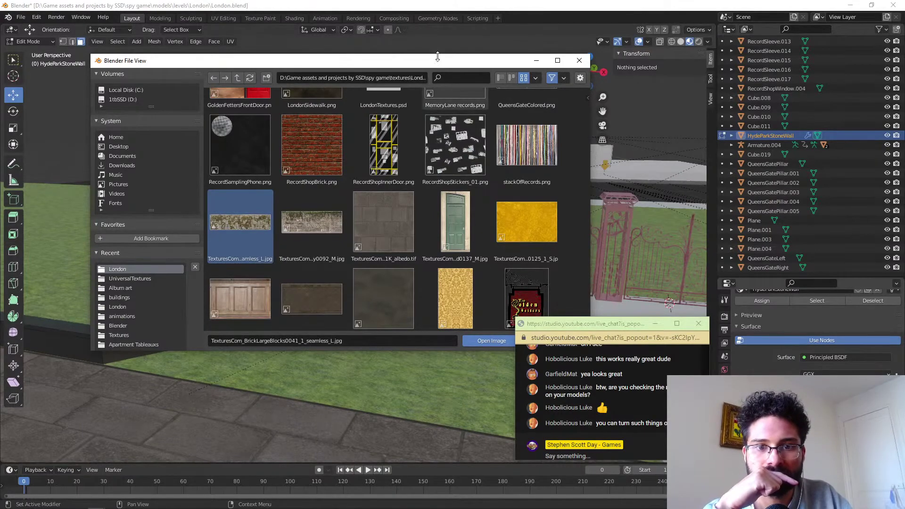
{"action": "left_click_drag", "start_coordinate": [434, 64], "coordinate": [353, 64]}
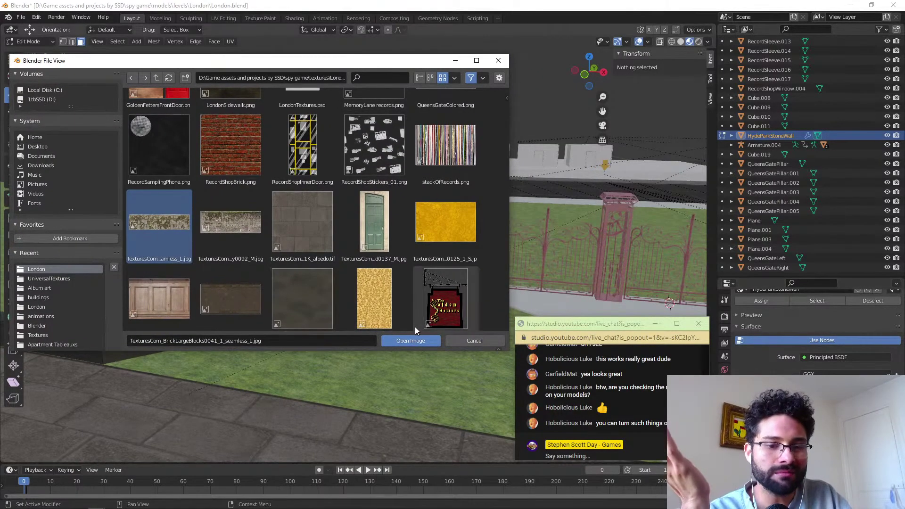
{"action": "left_click", "coordinate": [410, 341]}
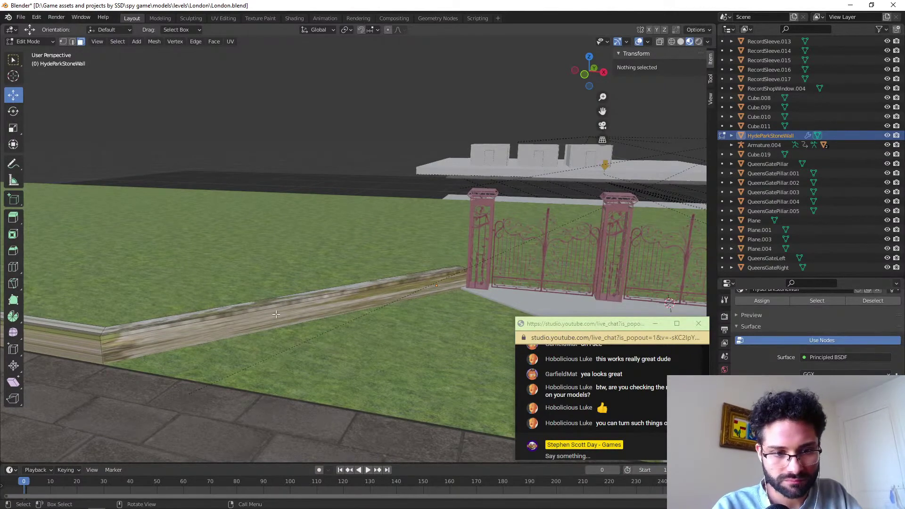
Select the stone wall's lower face loop and the narrow loop above it, and unwrap both with Smart UV Project at a 66° angle limit.
{"action": "middle_click_drag", "start_coordinate": [246, 310], "coordinate": [378, 312]}
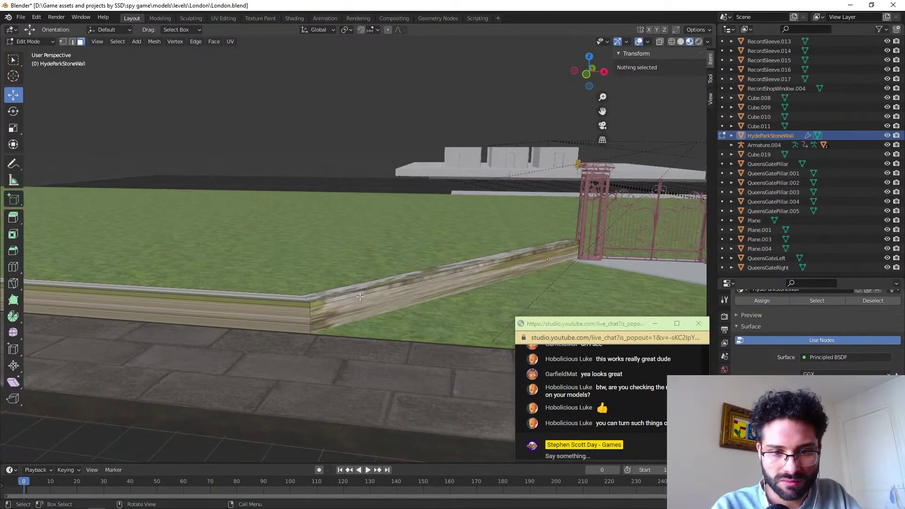
{"action": "right_click", "coordinate": [360, 298]}
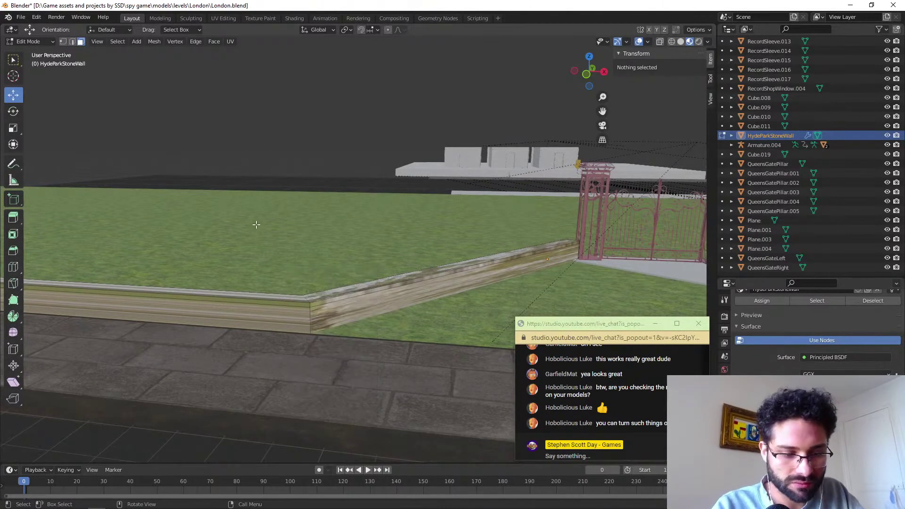
{"action": "left_click", "coordinate": [13, 59]}
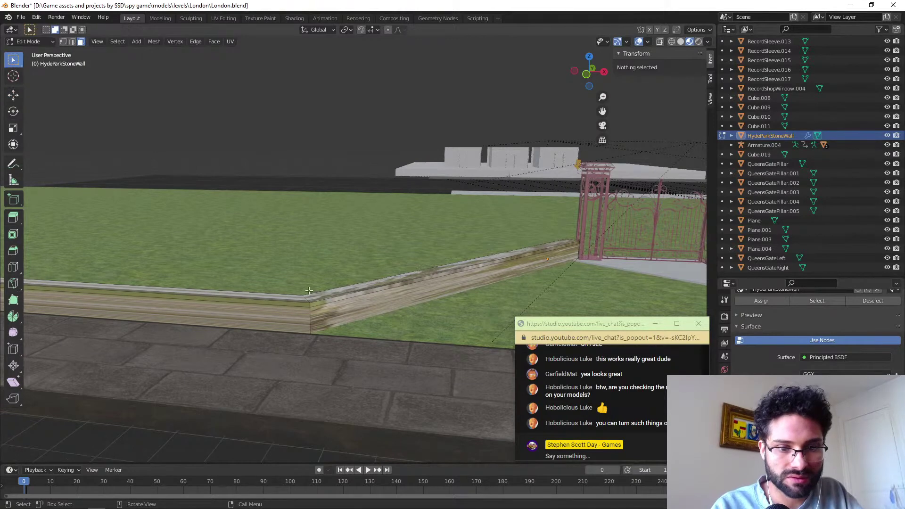
{"action": "left_click", "coordinate": [306, 318], "text": "alt"}
{"action": "left_click", "coordinate": [314, 319], "text": "alt"}
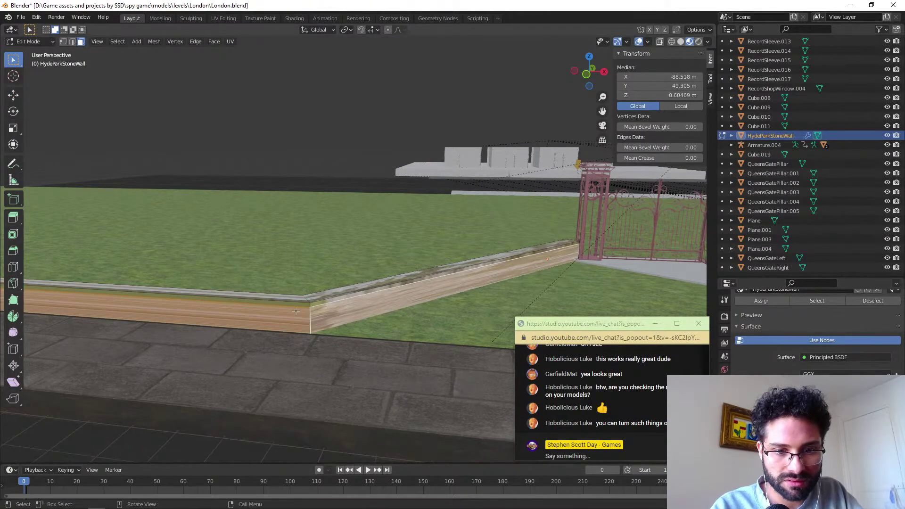
{"action": "left_click", "coordinate": [310, 307], "text": "alt"}
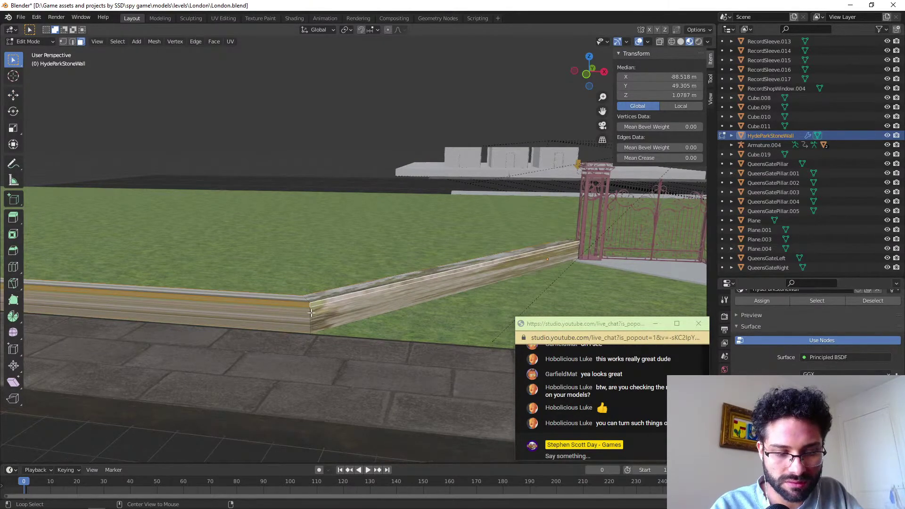
{"action": "left_click", "coordinate": [311, 311], "text": "alt"}
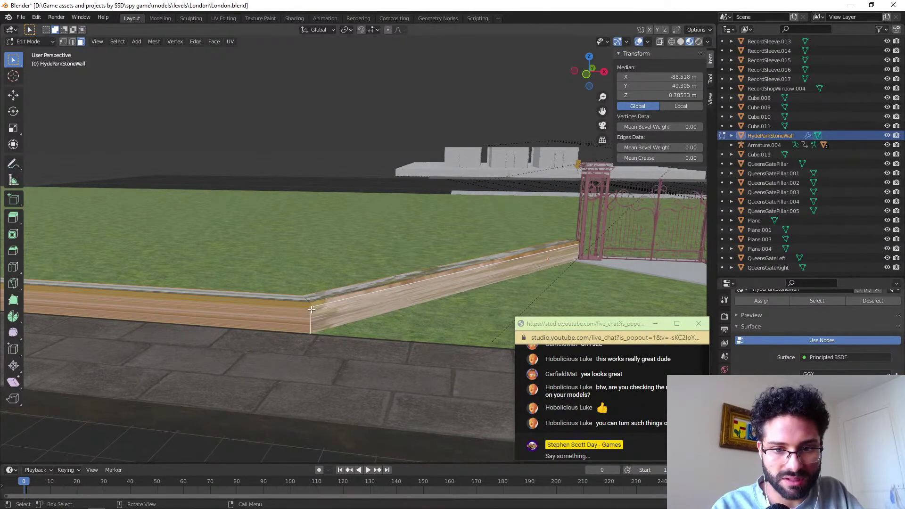
{"action": "key", "text": "u"}
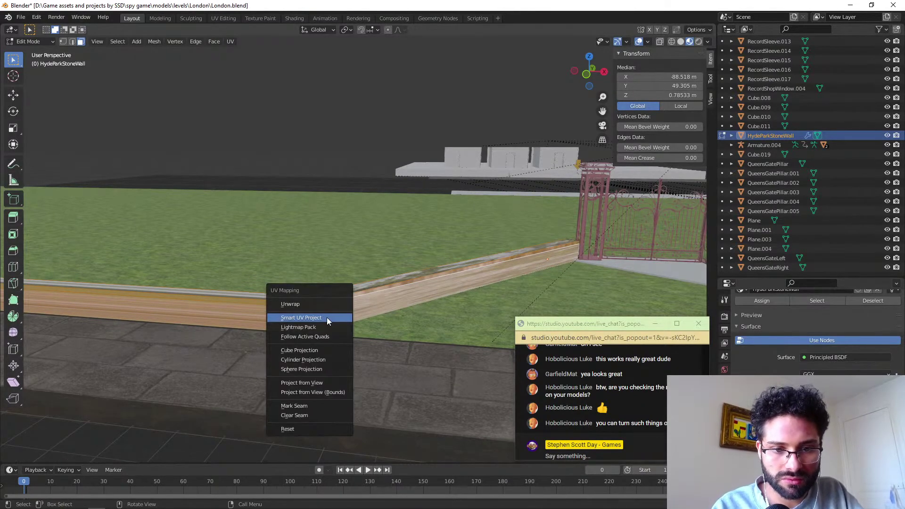
{"action": "left_click", "coordinate": [326, 318]}
{"action": "left_click", "coordinate": [327, 392]}
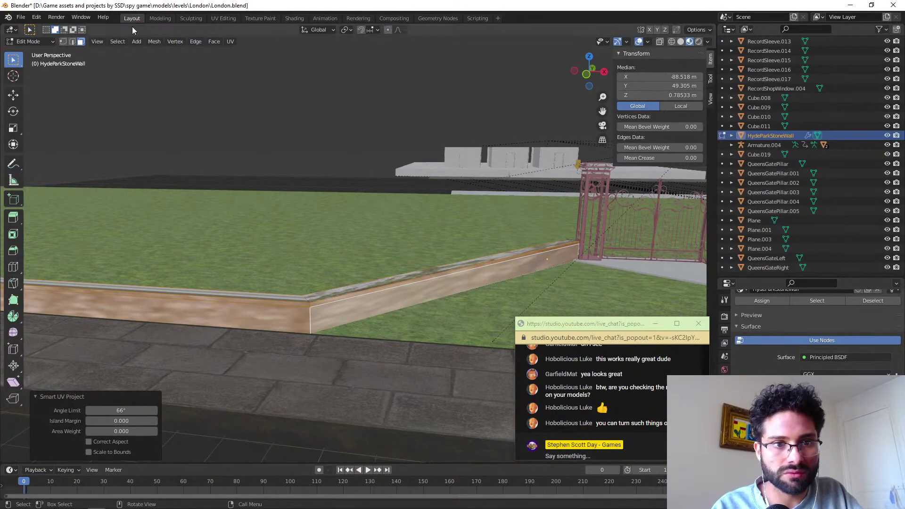
Switch to the UV Editing workspace and inspect the unwrapped texture along the wall and at its corner.
{"action": "left_click", "coordinate": [219, 19]}
{"action": "middle_click_drag", "start_coordinate": [476, 246], "coordinate": [537, 255]}
{"action": "scroll", "coordinate": [613, 262], "scroll_direction": "up", "scroll_amount": 6}
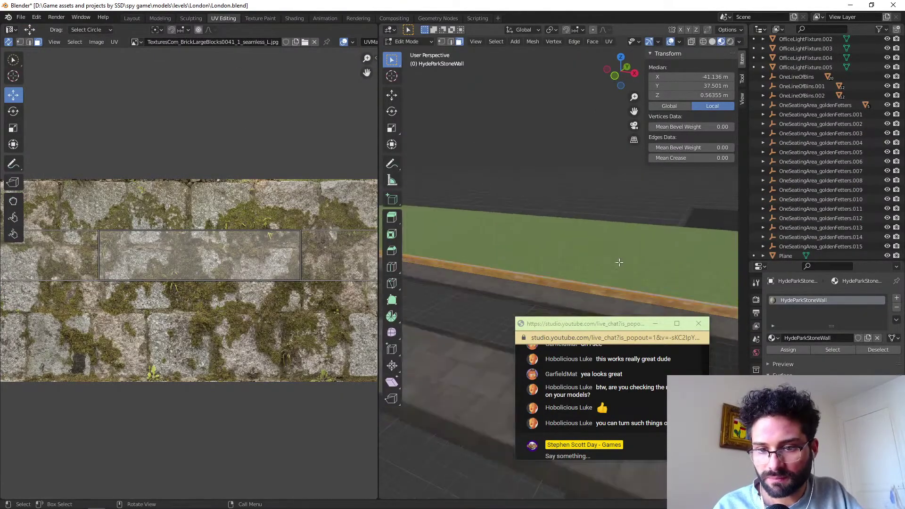
{"action": "scroll", "coordinate": [611, 257], "scroll_direction": "up", "scroll_amount": 3}
{"action": "middle_click_drag", "start_coordinate": [611, 257], "coordinate": [604, 121], "text": "shift"}
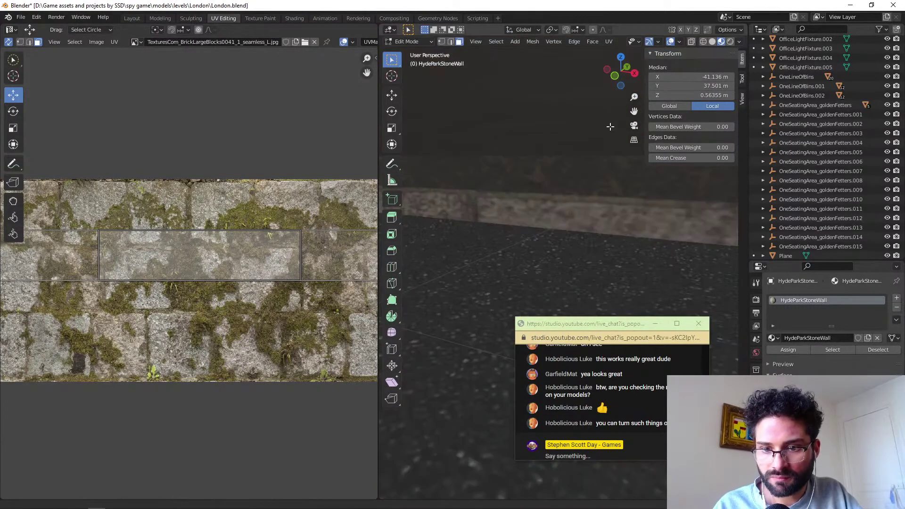
{"action": "scroll", "coordinate": [604, 121], "scroll_direction": "down", "scroll_amount": 4}
{"action": "middle_click_drag", "start_coordinate": [568, 222], "coordinate": [404, 199], "text": "shift"}
{"action": "scroll", "coordinate": [533, 240], "scroll_direction": "down", "scroll_amount": 6}
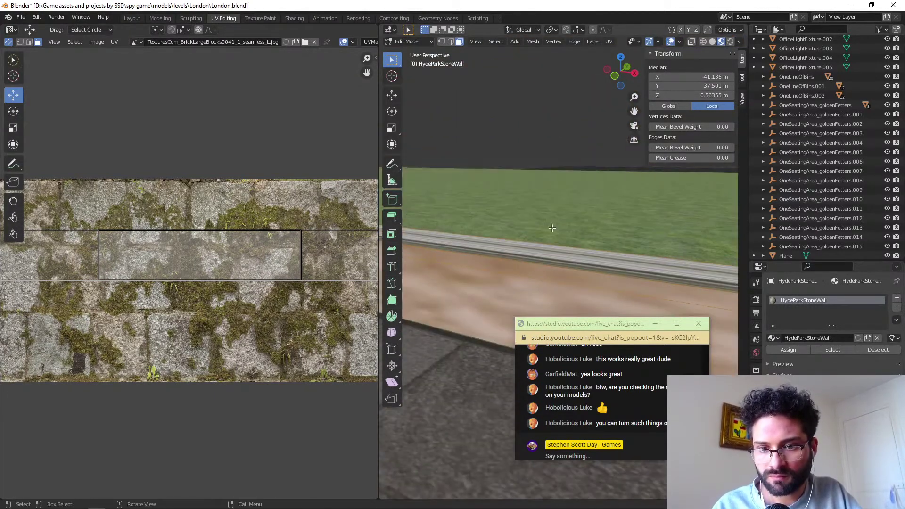
{"action": "scroll", "coordinate": [533, 239], "scroll_direction": "up", "scroll_amount": 6}
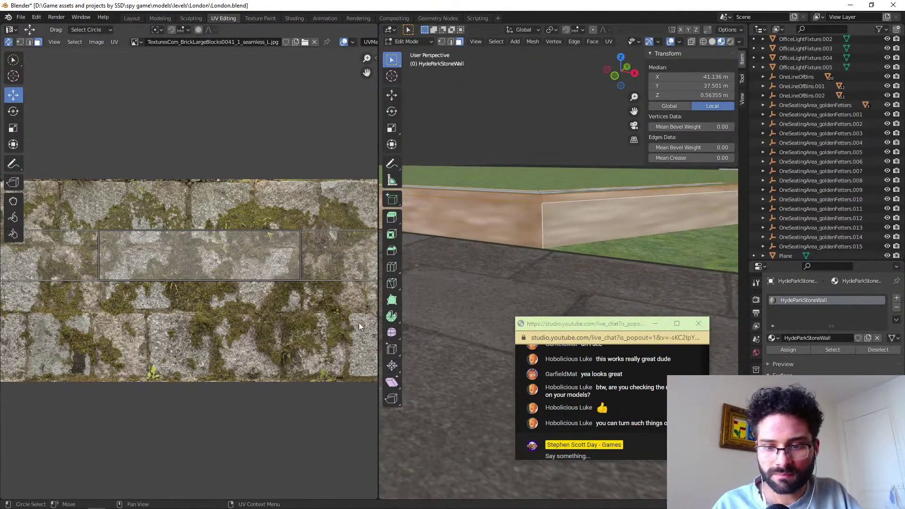
Lay the wall's UV islands horizontally over the stone block texture and enlarge them so the texture repeats along the wall.
{"action": "scroll", "coordinate": [187, 281], "scroll_direction": "down", "scroll_amount": 7}
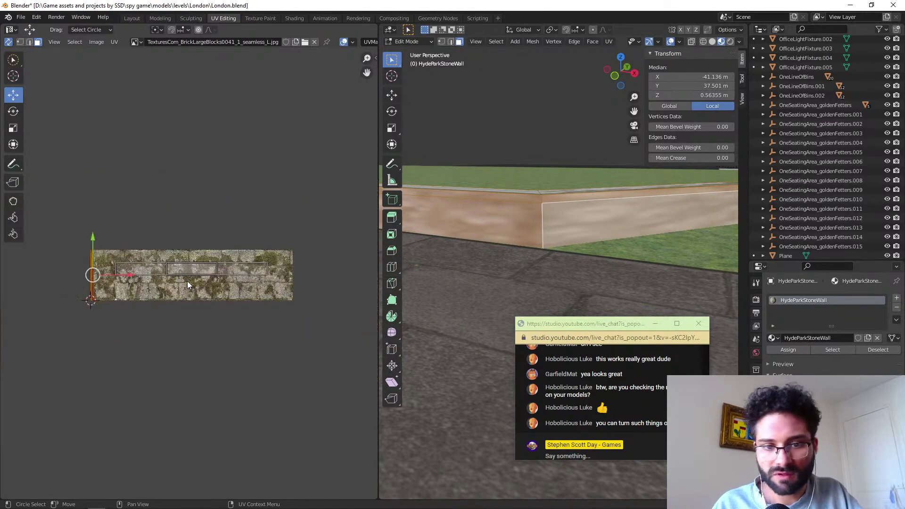
{"action": "scroll", "coordinate": [187, 281], "scroll_direction": "up", "scroll_amount": 3}
{"action": "scroll", "coordinate": [187, 281], "scroll_direction": "up", "scroll_amount": 1}
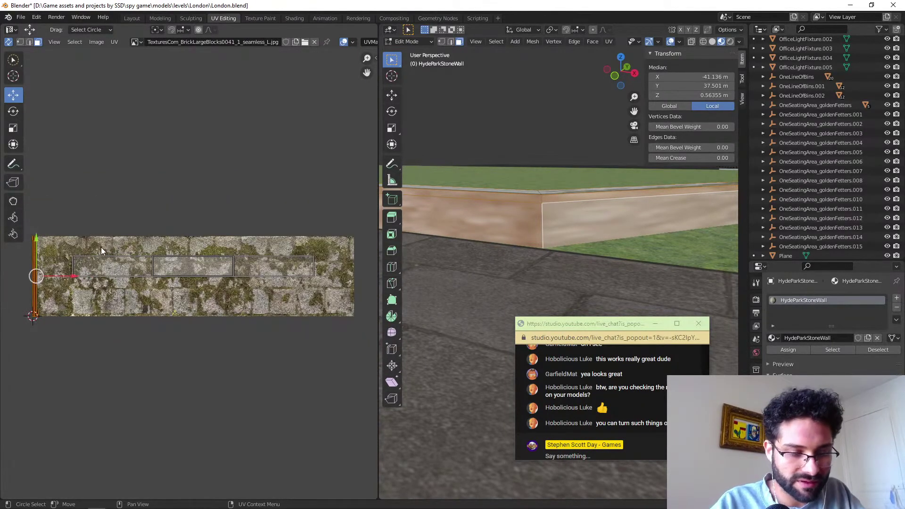
{"action": "key", "text": "r"}
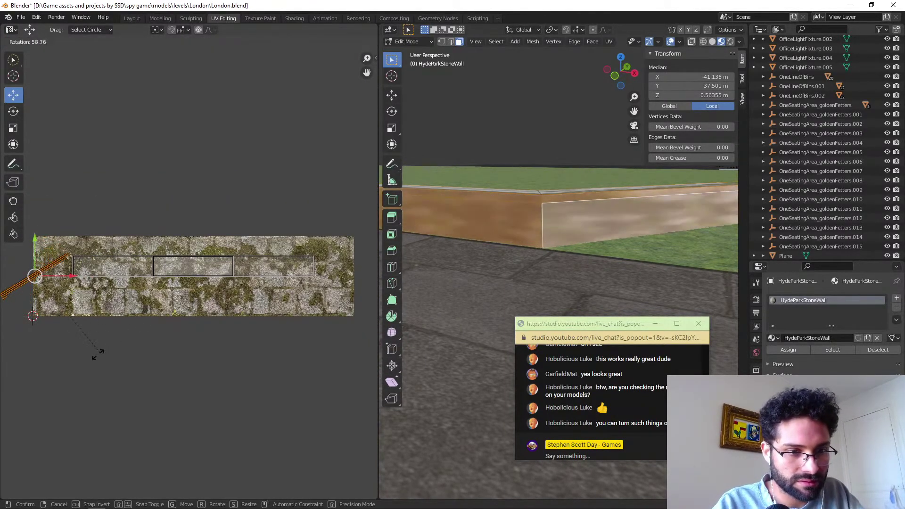
{"action": "left_click", "coordinate": [47, 353]}
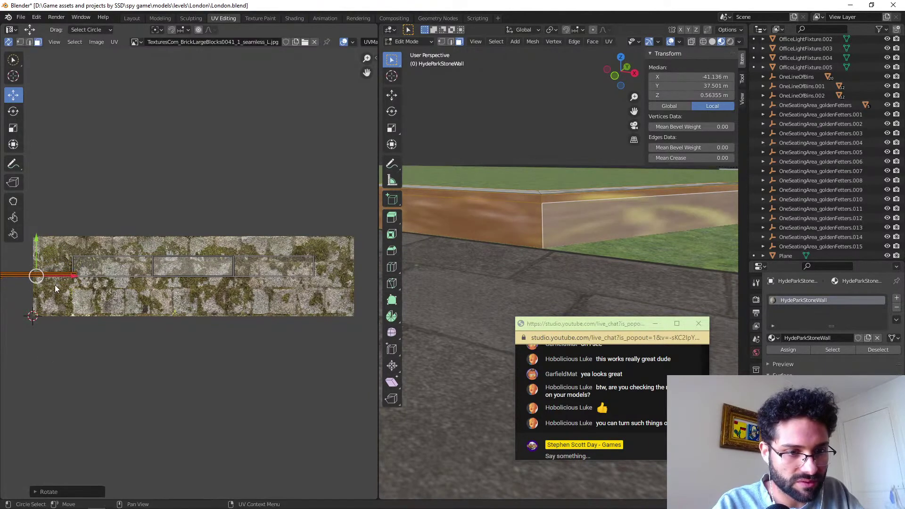
{"action": "left_click_drag", "start_coordinate": [37, 275], "coordinate": [89, 285]}
{"action": "key", "text": "s"}
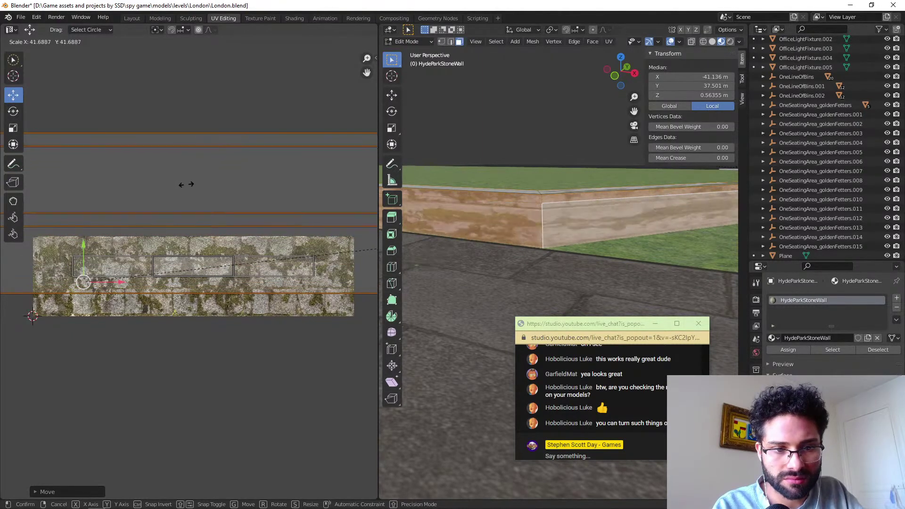
{"action": "left_click", "coordinate": [307, 163]}
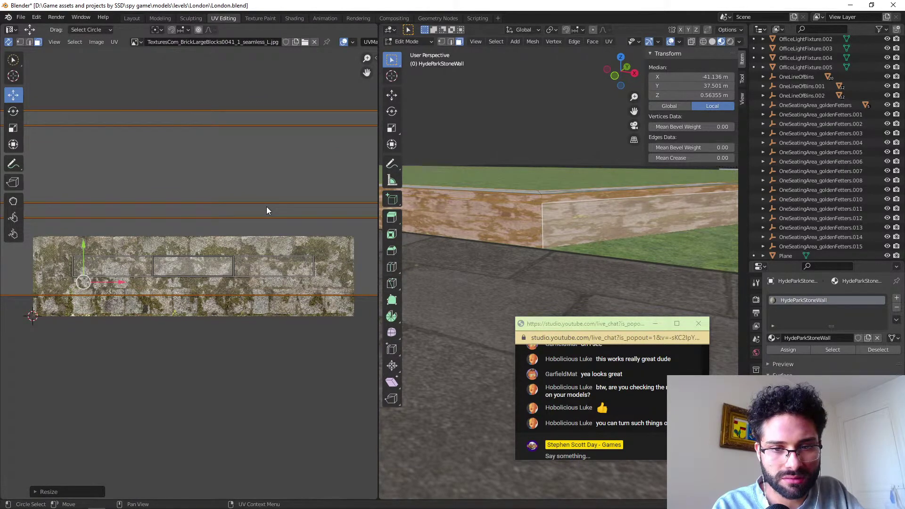
Preview the wall's texture, then turn its UV islands 180° and rescale them, finishing with an enlargement of about seven times.
{"action": "key", "text": "Tab"}
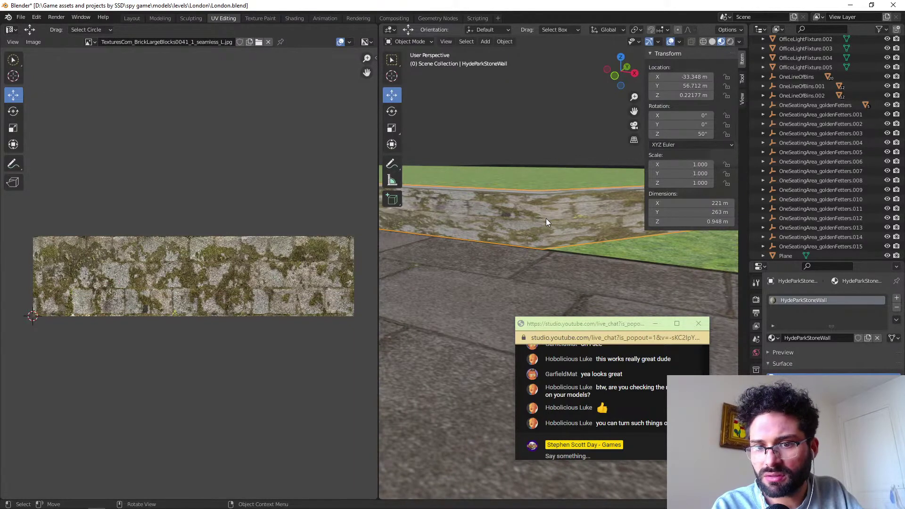
{"action": "key", "text": "Tab"}
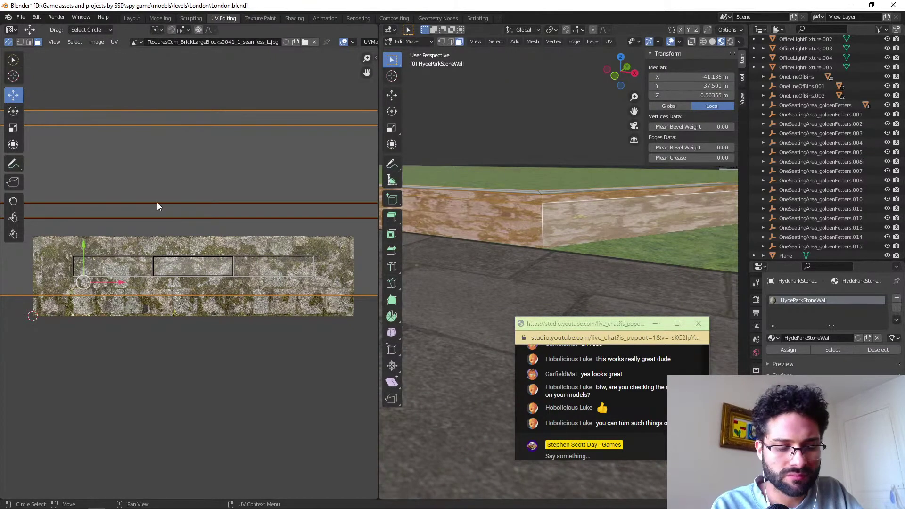
{"action": "key", "text": "s"}
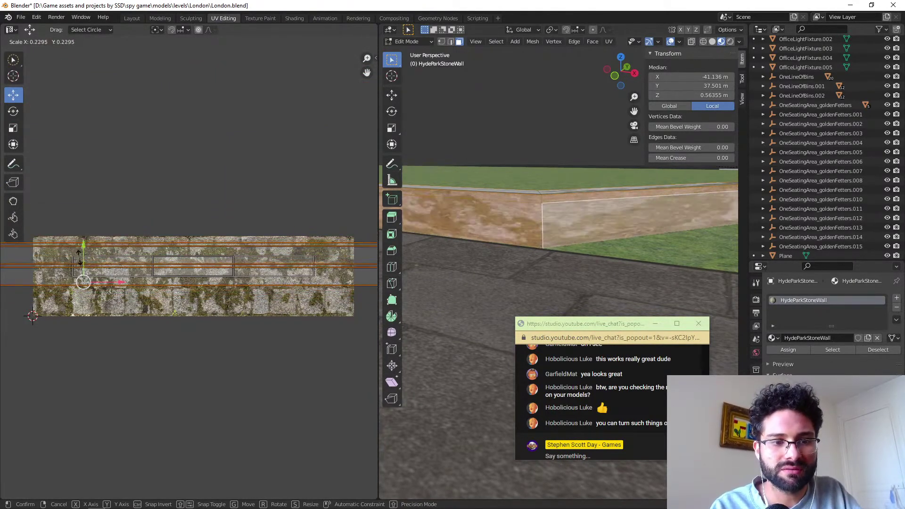
{"action": "left_click", "coordinate": [72, 266]}
{"action": "scroll", "coordinate": [72, 266], "scroll_direction": "down", "scroll_amount": 3}
{"action": "key", "text": "r"}
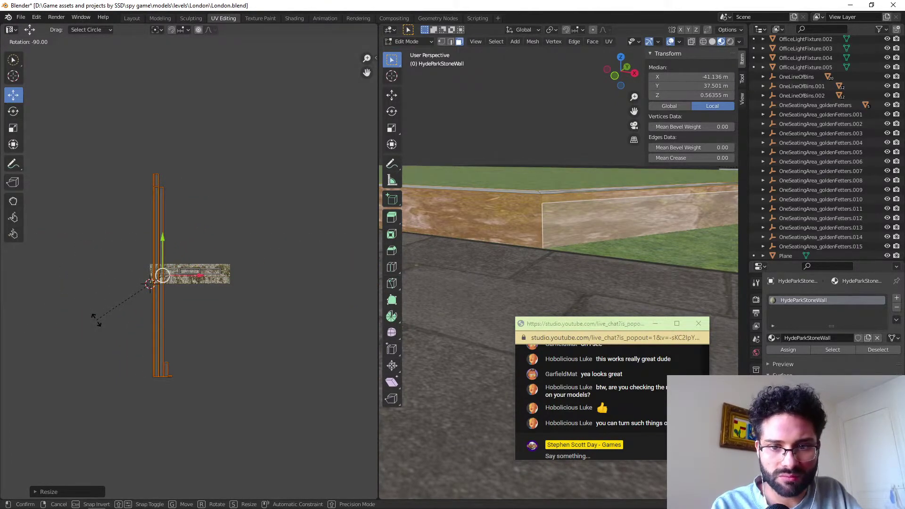
{"action": "left_click", "coordinate": [133, 238]}
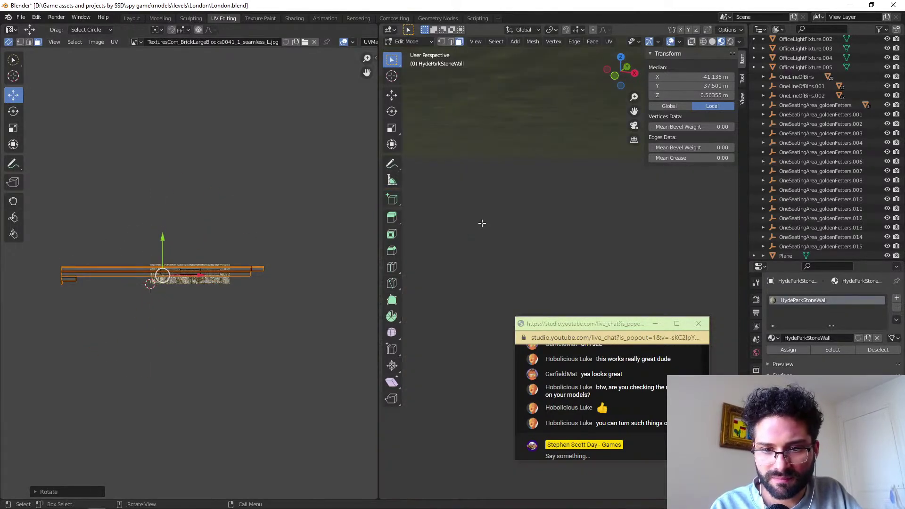
{"action": "key", "text": "s"}
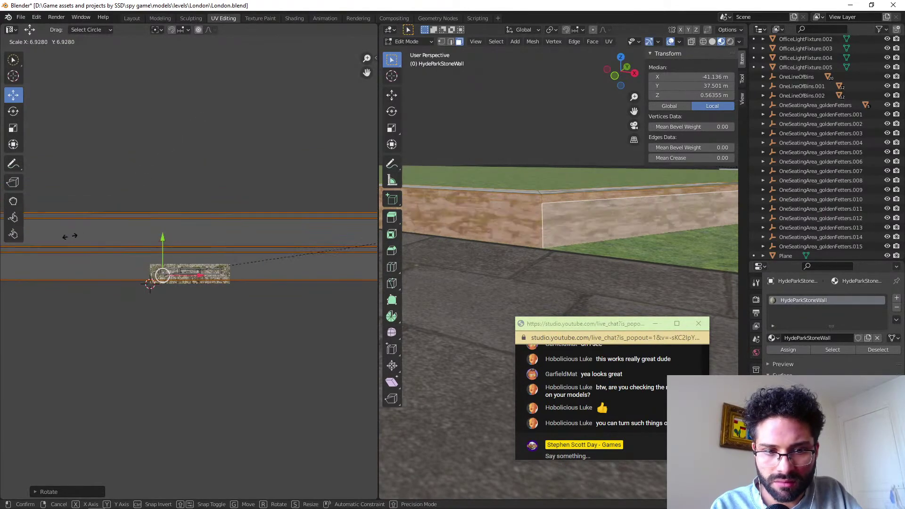
{"action": "left_click", "coordinate": [81, 227]}
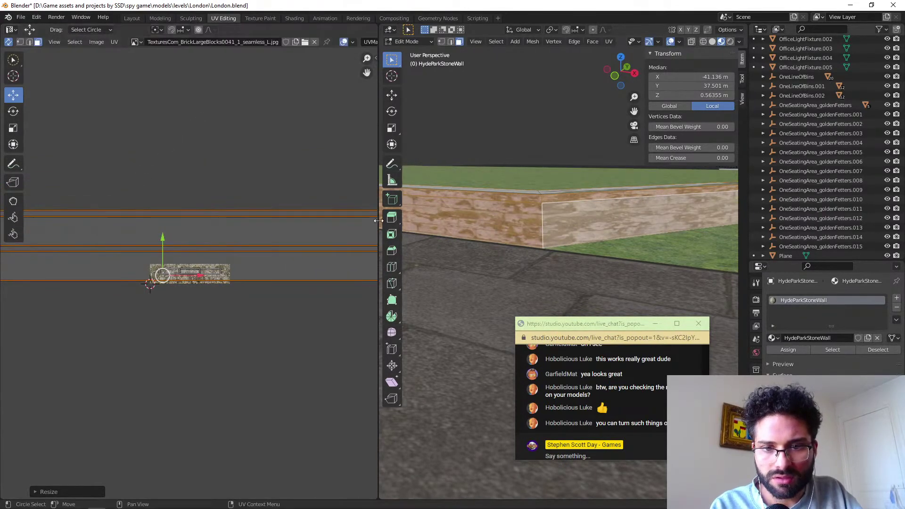
Reselect the wall's lower face loop together with the narrow loop above it and unwrap them again with Smart UV Project.
{"action": "left_click", "coordinate": [564, 227]}
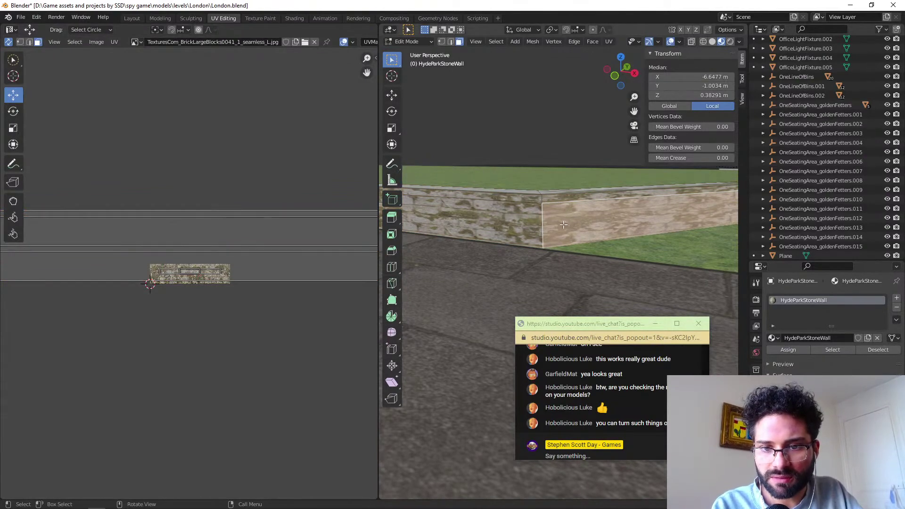
{"action": "scroll", "coordinate": [564, 225], "scroll_direction": "down", "scroll_amount": 7}
{"action": "left_click", "coordinate": [519, 257]}
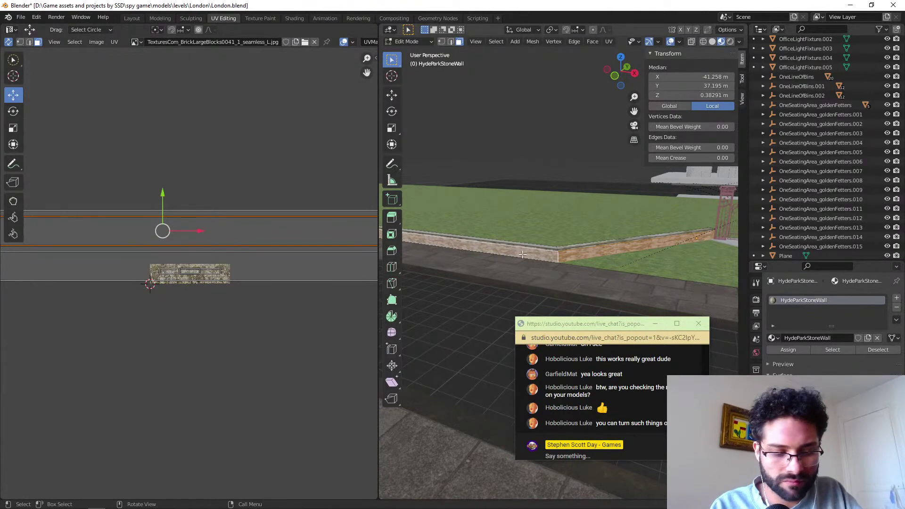
{"action": "scroll", "coordinate": [523, 254], "scroll_direction": "up", "scroll_amount": 4}
{"action": "scroll", "coordinate": [560, 205], "scroll_direction": "down", "scroll_amount": 2}
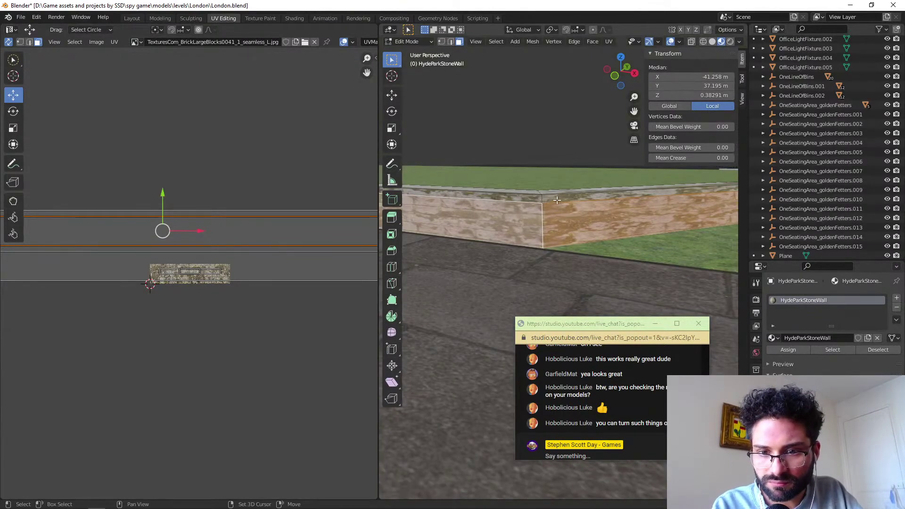
{"action": "left_click", "coordinate": [556, 200]}
{"action": "left_click", "coordinate": [508, 199]}
{"action": "key", "text": "u"}
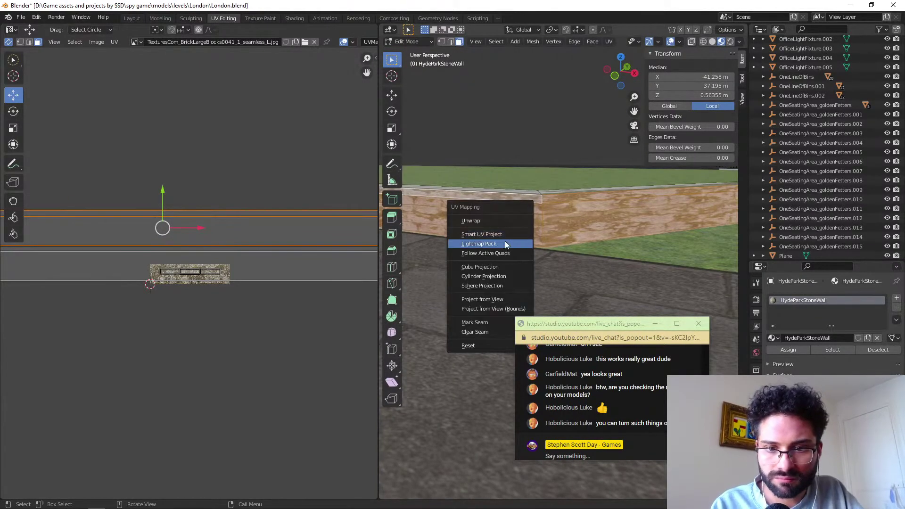
{"action": "left_click", "coordinate": [510, 241]}
{"action": "left_click", "coordinate": [471, 310]}
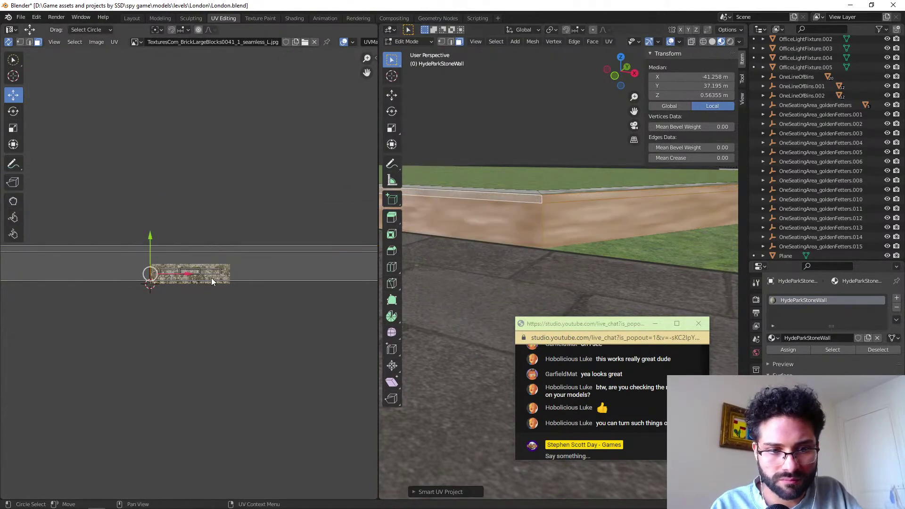
Rotate the newly unwrapped wall islands 90° and enlarge them centred over the stone block texture.
{"action": "key", "text": "r"}
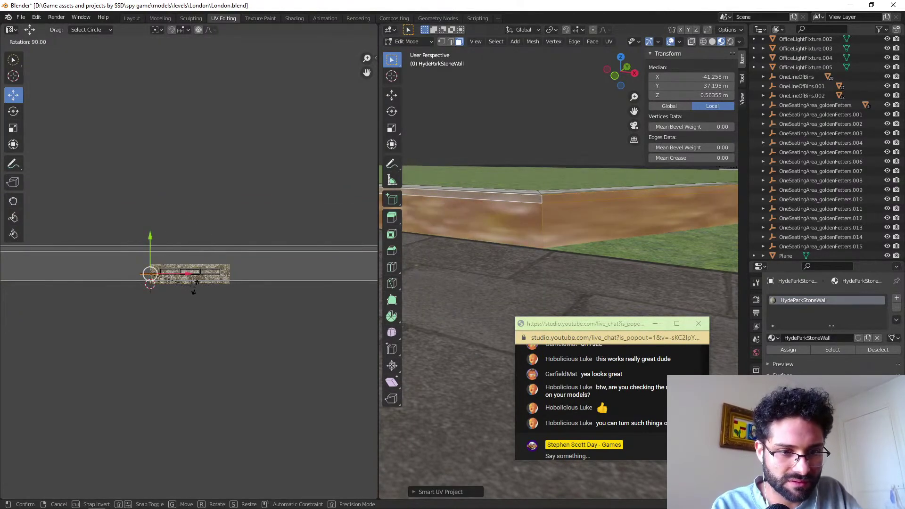
{"action": "left_click", "coordinate": [190, 287]}
{"action": "left_click_drag", "start_coordinate": [152, 269], "coordinate": [198, 275]}
{"action": "key", "text": "s"}
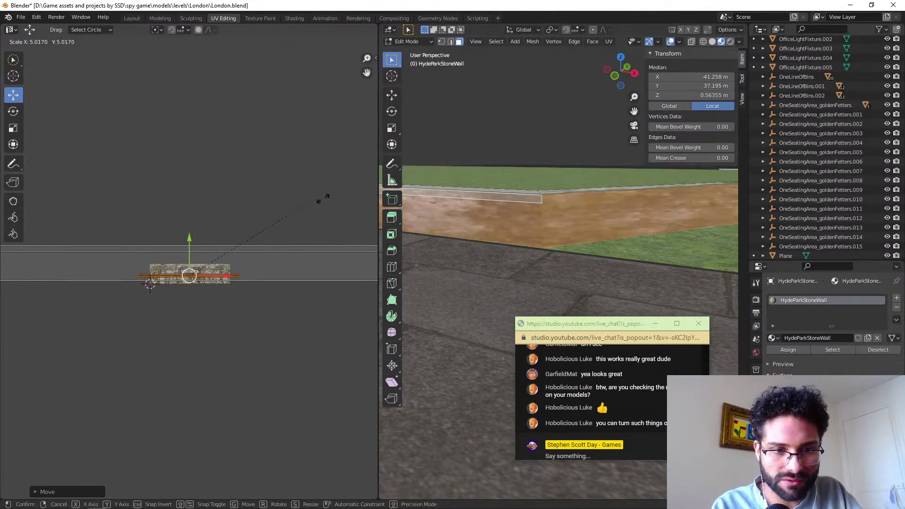
{"action": "left_click", "coordinate": [220, 202]}
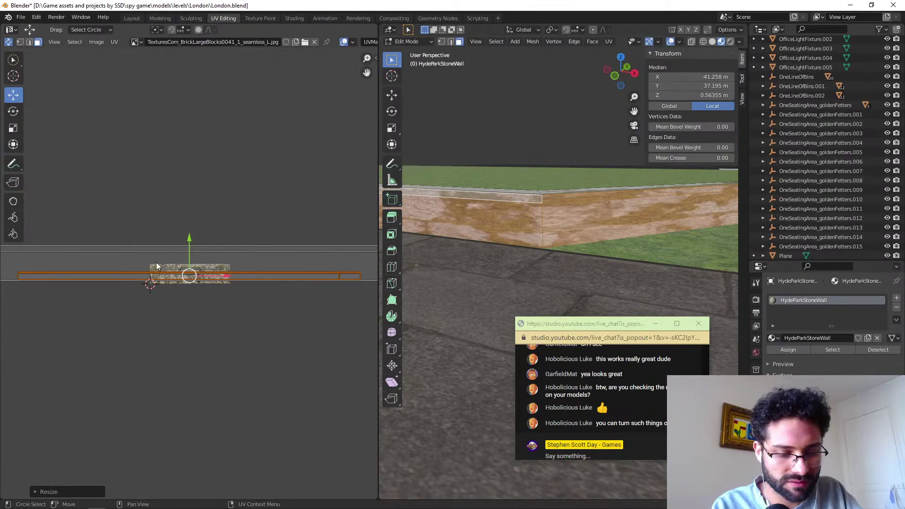
Scale the wall's UV islands to span the height of the stone block texture and nudge them vertically into line with it.
{"action": "scroll", "coordinate": [162, 259], "scroll_direction": "up", "scroll_amount": 3}
{"action": "key", "text": "s"}
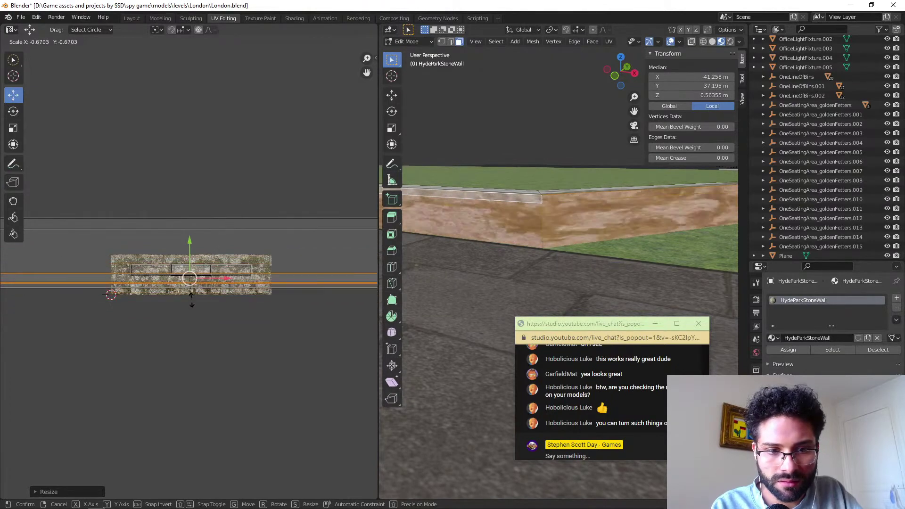
{"action": "left_click", "coordinate": [119, 311]}
{"action": "left_click_drag", "start_coordinate": [189, 279], "coordinate": [189, 276]}
{"action": "scroll", "coordinate": [170, 281], "scroll_direction": "up", "scroll_amount": 5}
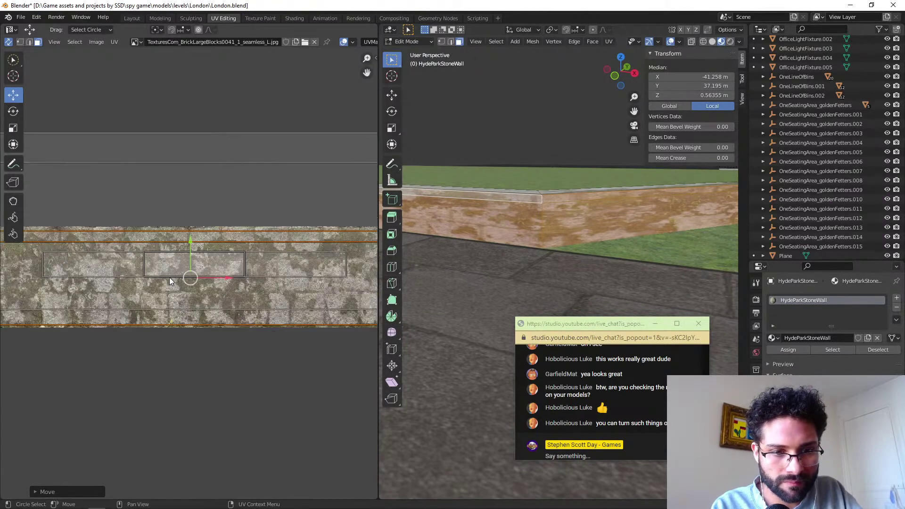
Enlarge the wall's UV islands about 1.07 times over the stone block texture and preview the wall corner outside Edit Mode.
{"action": "key", "text": "s"}
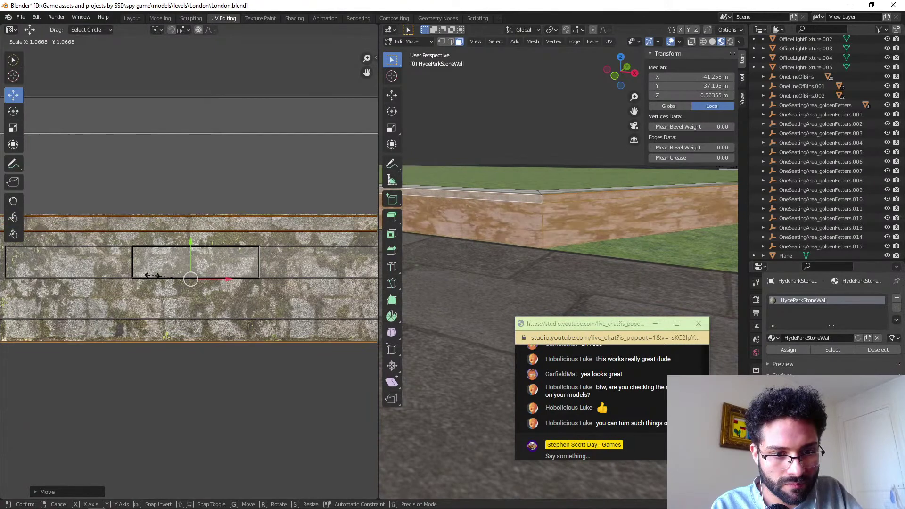
{"action": "left_click", "coordinate": [155, 278]}
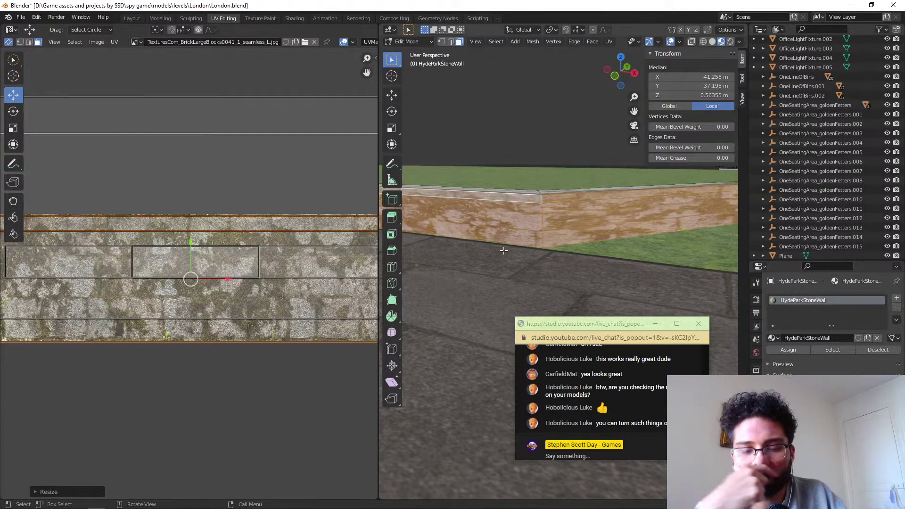
{"action": "key", "text": "Tab"}
{"action": "mouse_move", "coordinate": [494, 229]}
{"action": "middle_mouse_down"}
{"action": "mouse_move", "coordinate": [512, 230]}
{"action": "mouse_move", "coordinate": [494, 231]}
{"action": "middle_mouse_up"}
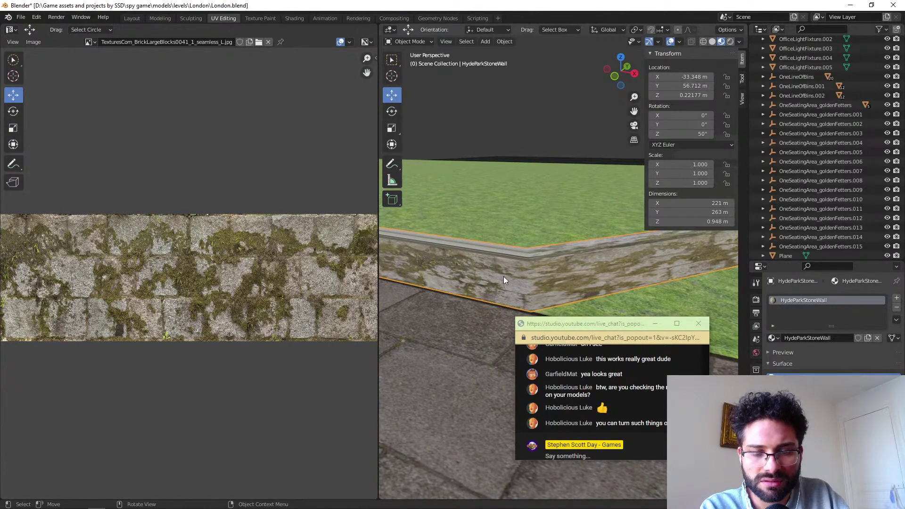
{"action": "key", "text": "Tab"}
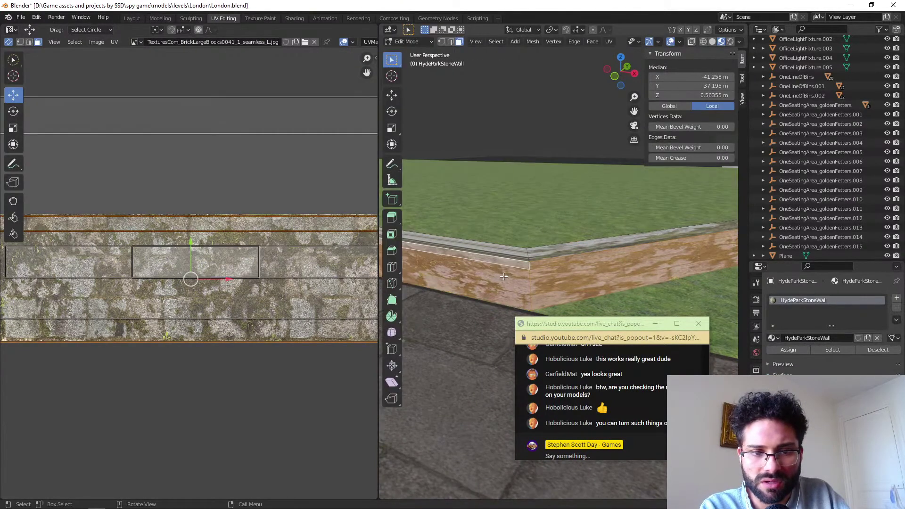
Unwrap only the wall's large lower face on the grass side of the corner with Smart UV Project.
{"action": "left_click", "coordinate": [562, 281]}
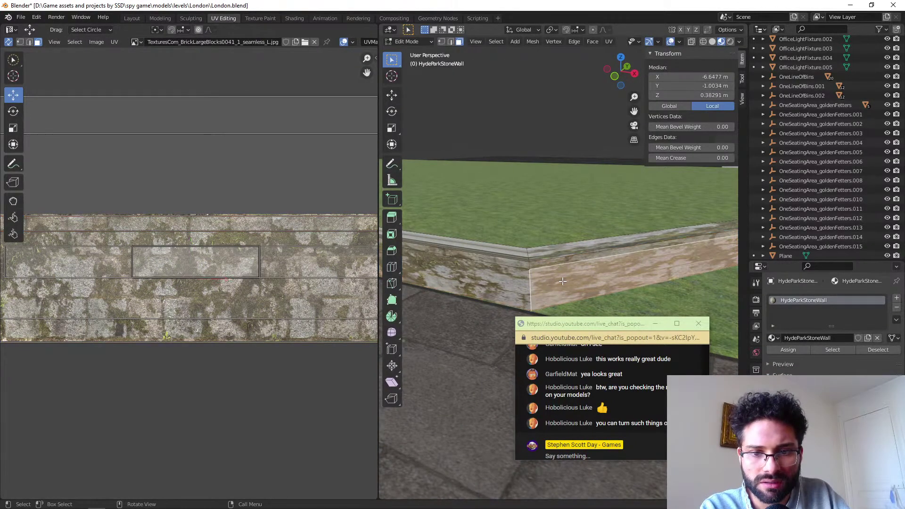
{"action": "scroll", "coordinate": [264, 308], "scroll_direction": "down", "scroll_amount": 6}
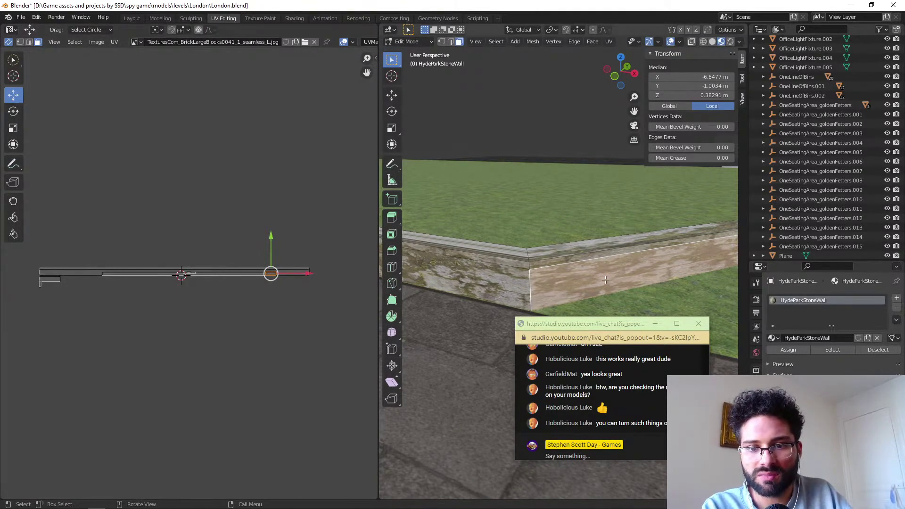
{"action": "key", "text": "u"}
{"action": "left_click", "coordinate": [591, 280]}
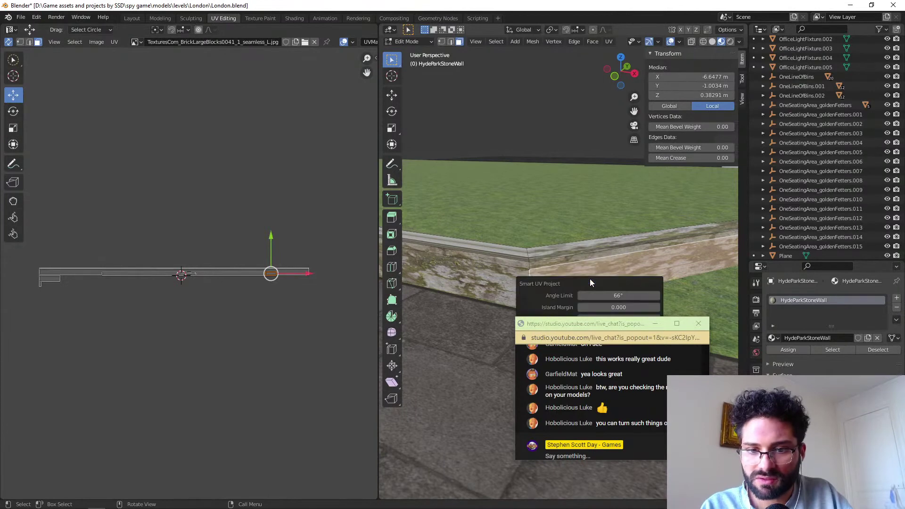
{"action": "key", "text": "Return"}
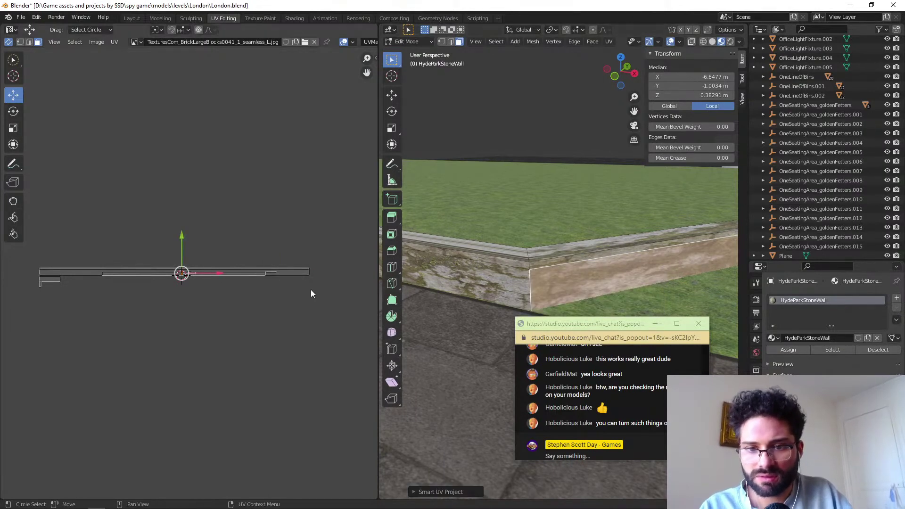
Move the newly unwrapped island to the middle of the stone block texture and shrink it slightly along Y.
{"action": "scroll", "coordinate": [185, 276], "scroll_direction": "up", "scroll_amount": 4}
{"action": "scroll", "coordinate": [185, 275], "scroll_direction": "up", "scroll_amount": 3}
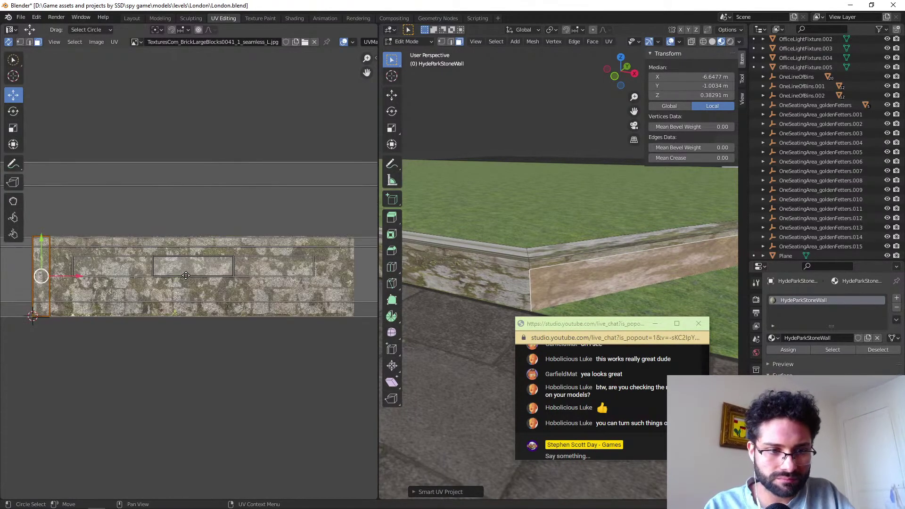
{"action": "left_click_drag", "start_coordinate": [77, 282], "coordinate": [197, 274]}
{"action": "key", "text": "s"}
{"action": "key", "text": "x"}
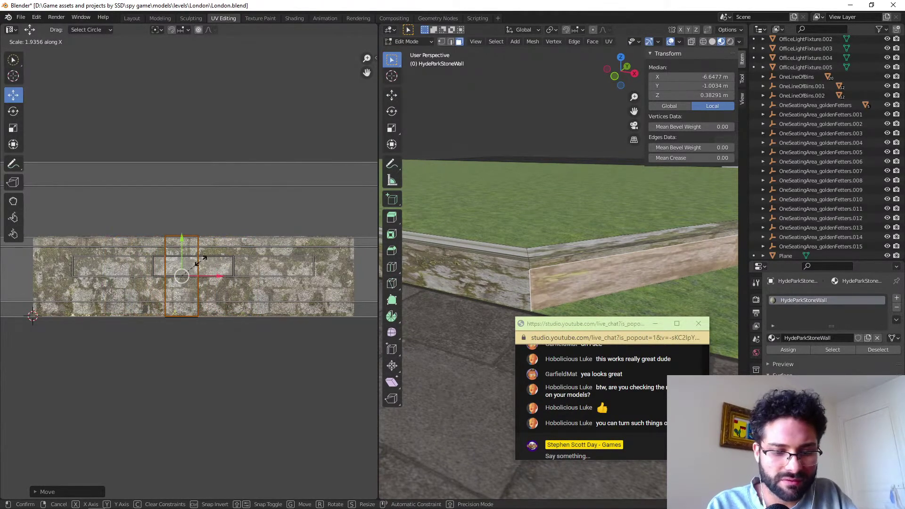
{"action": "key", "text": "y"}
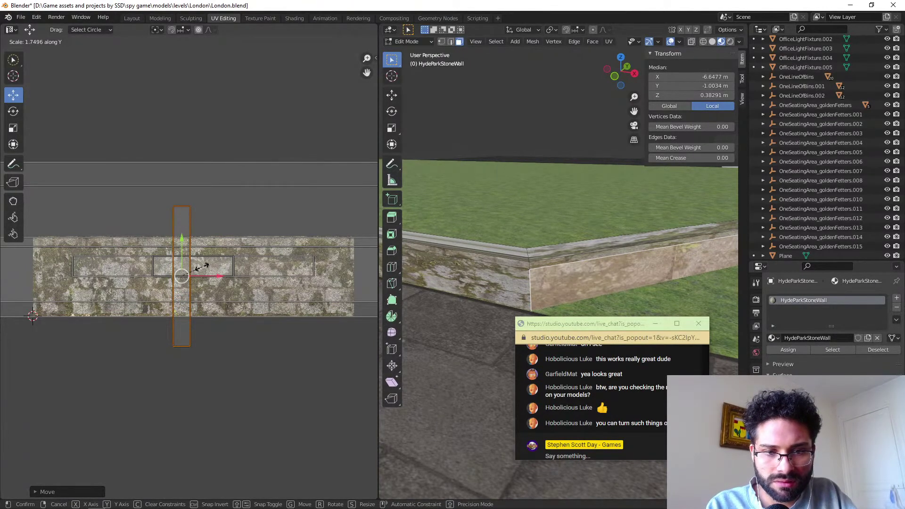
{"action": "left_click", "coordinate": [193, 275]}
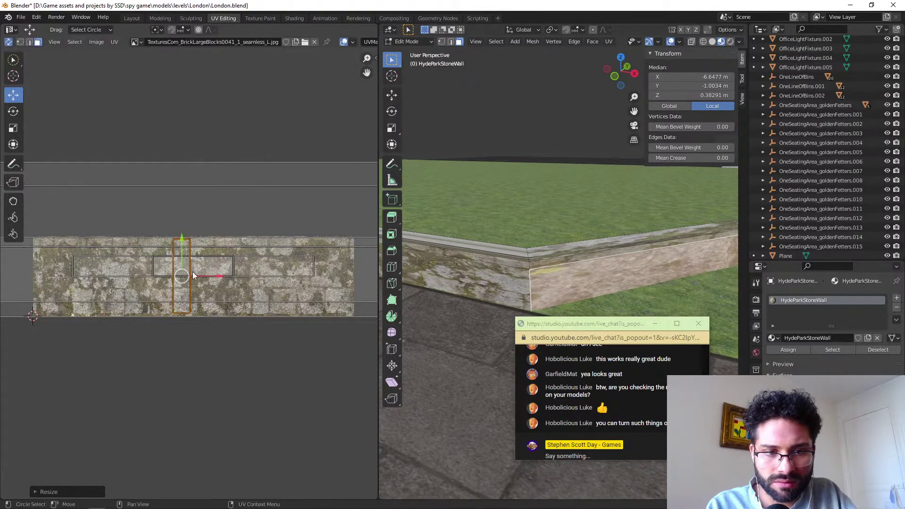
Enlarge the island about four times and rotate it a quarter turn so it lies lengthwise along the texture.
{"action": "key", "text": "s"}
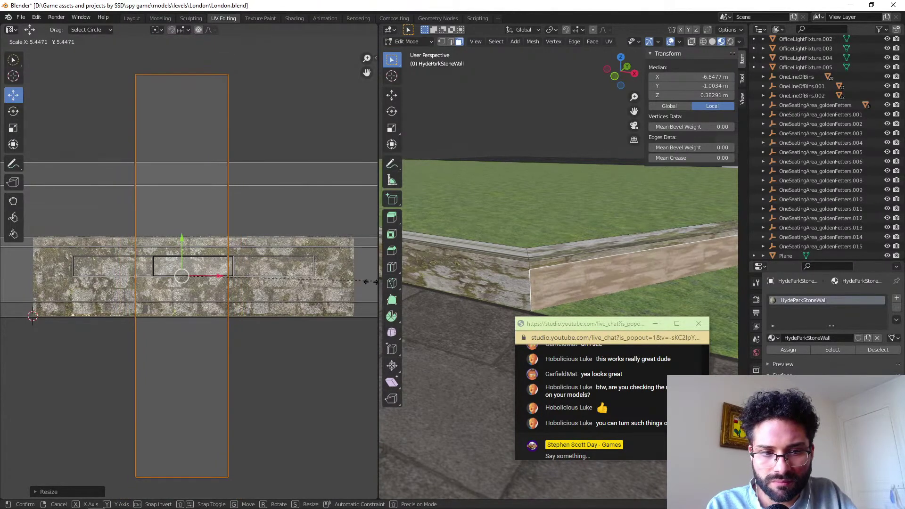
{"action": "left_click", "coordinate": [312, 283]}
{"action": "key", "text": "r"}
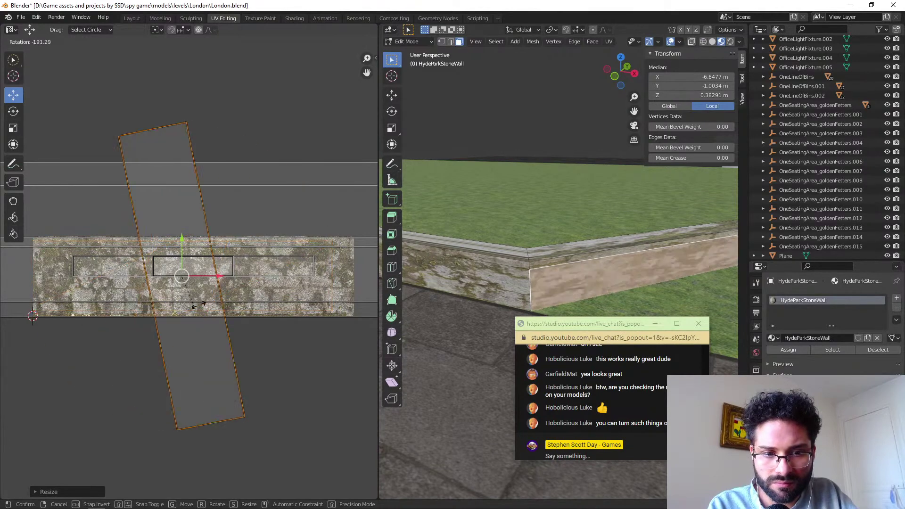
{"action": "left_click", "coordinate": [234, 268]}
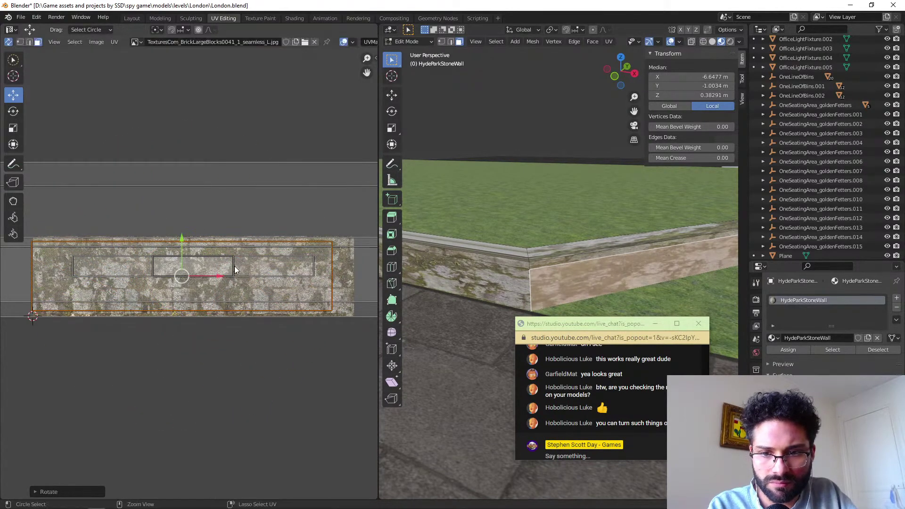
Stretch the island about 2.8 times along X, then deselect it and inspect the stone blocks on both sides of the corner.
{"action": "key", "text": "s"}
{"action": "key", "text": "x"}
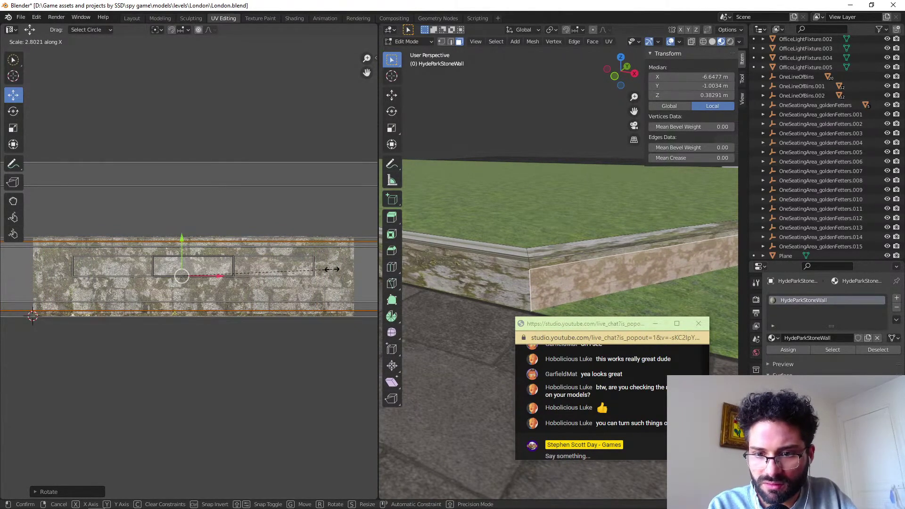
{"action": "left_click", "coordinate": [331, 269]}
{"action": "scroll", "coordinate": [282, 286], "scroll_direction": "down", "scroll_amount": 5}
{"action": "middle_click_drag", "start_coordinate": [656, 278], "coordinate": [636, 262]}
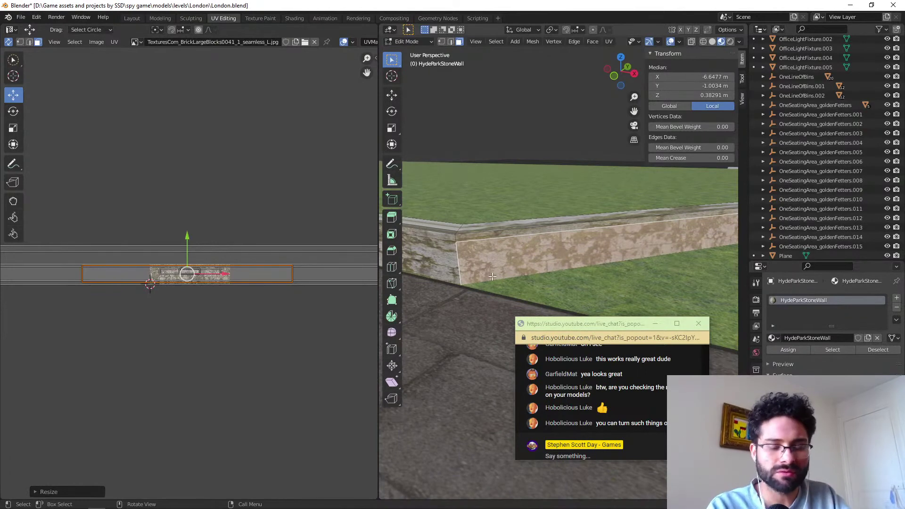
{"action": "middle_click_drag", "start_coordinate": [513, 260], "coordinate": [556, 255]}
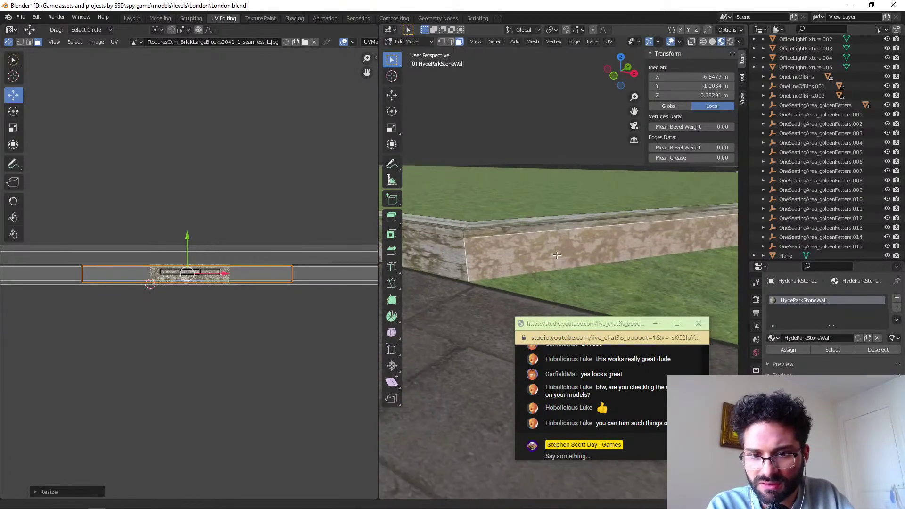
{"action": "scroll", "coordinate": [531, 259], "scroll_direction": "up", "scroll_amount": 5}
{"action": "scroll", "coordinate": [531, 259], "scroll_direction": "down", "scroll_amount": 5}
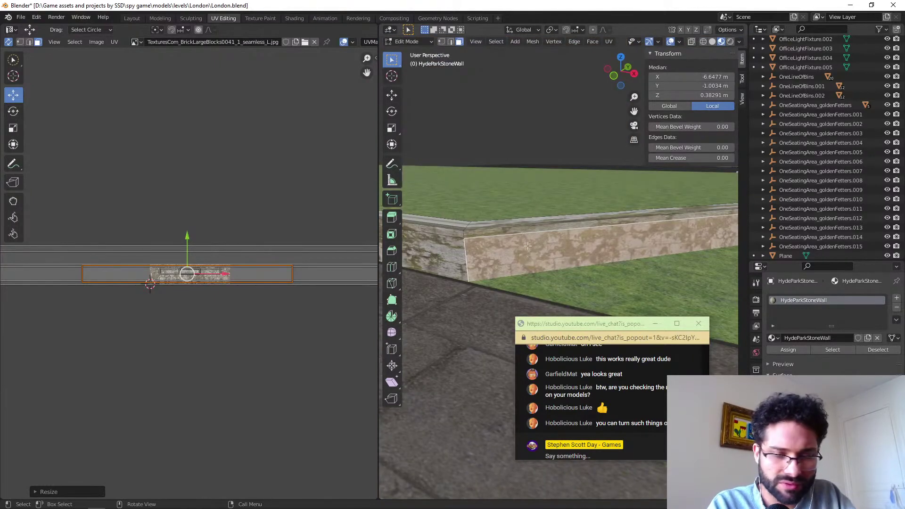
{"action": "key", "text": "alt+a"}
{"action": "middle_click_drag", "start_coordinate": [507, 252], "coordinate": [483, 251]}
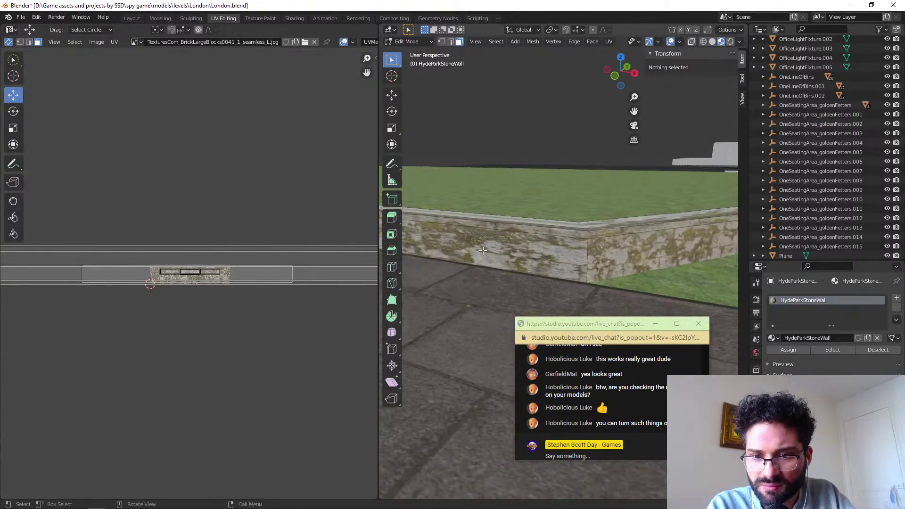
Reselect the lower face on the grass side and enlarge its island about 1.17 times to span the texture's full height.
{"action": "left_click", "coordinate": [627, 245]}
{"action": "scroll", "coordinate": [237, 284], "scroll_direction": "up", "scroll_amount": 6}
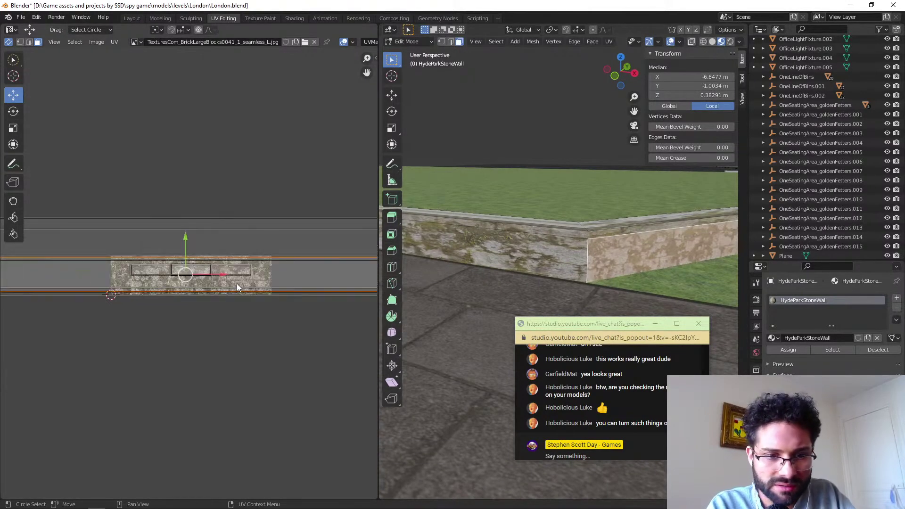
{"action": "scroll", "coordinate": [207, 289], "scroll_direction": "up", "scroll_amount": 1}
{"action": "key", "text": "s"}
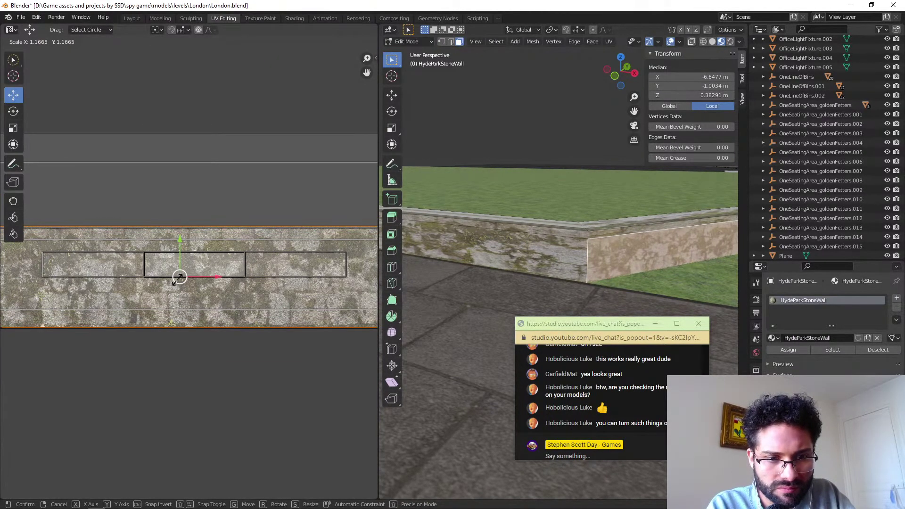
{"action": "left_click", "coordinate": [178, 278]}
Stretch the UV island of the lower face on the pavement side about 2.8 times along X to match the neighbouring blocks.
{"action": "left_click", "coordinate": [506, 261]}
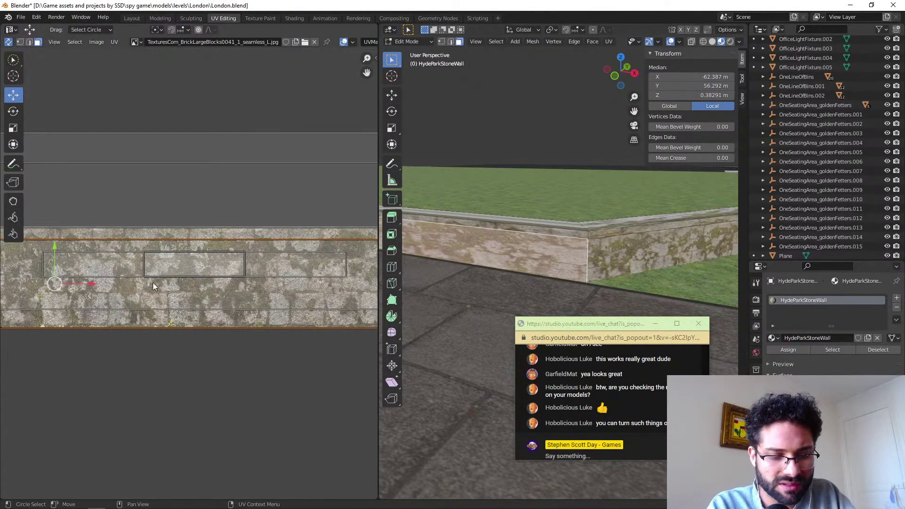
{"action": "key", "text": "s"}
{"action": "key", "text": "x"}
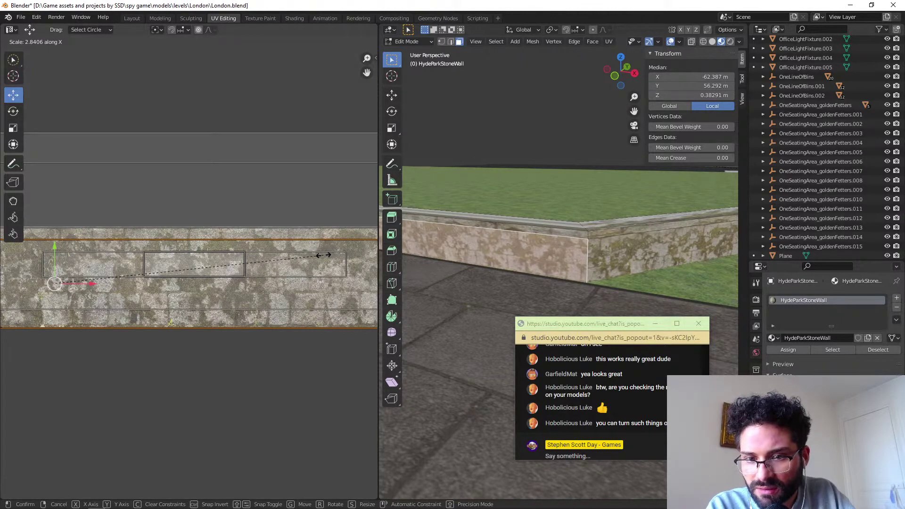
{"action": "left_click", "coordinate": [317, 257]}
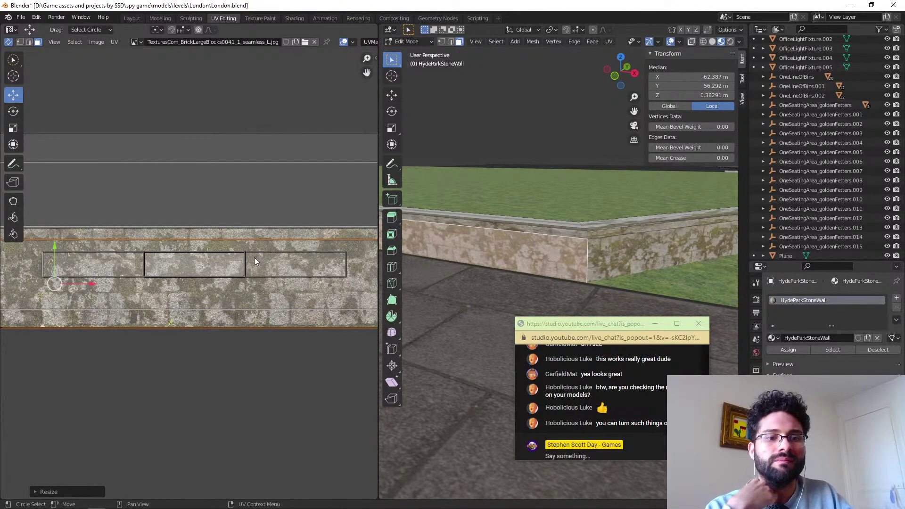
Stretch the UV island of the narrow face above the pavement-side wall about 2.6 times along X.
{"action": "left_click", "coordinate": [556, 234]}
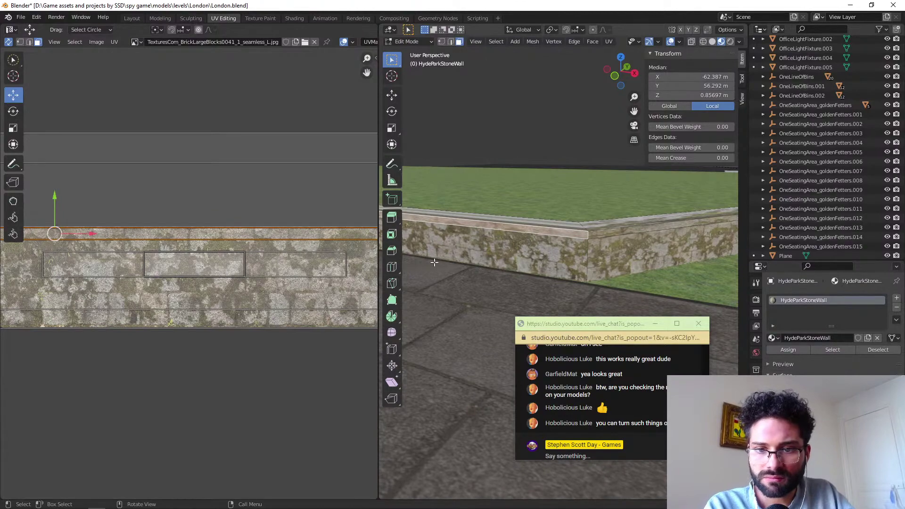
{"action": "key", "text": "Tab"}
{"action": "mouse_move", "coordinate": [504, 239]}
{"action": "middle_mouse_down"}
{"action": "mouse_move", "coordinate": [494, 239]}
{"action": "mouse_move", "coordinate": [501, 239]}
{"action": "middle_mouse_up"}
{"action": "key", "text": "Tab"}
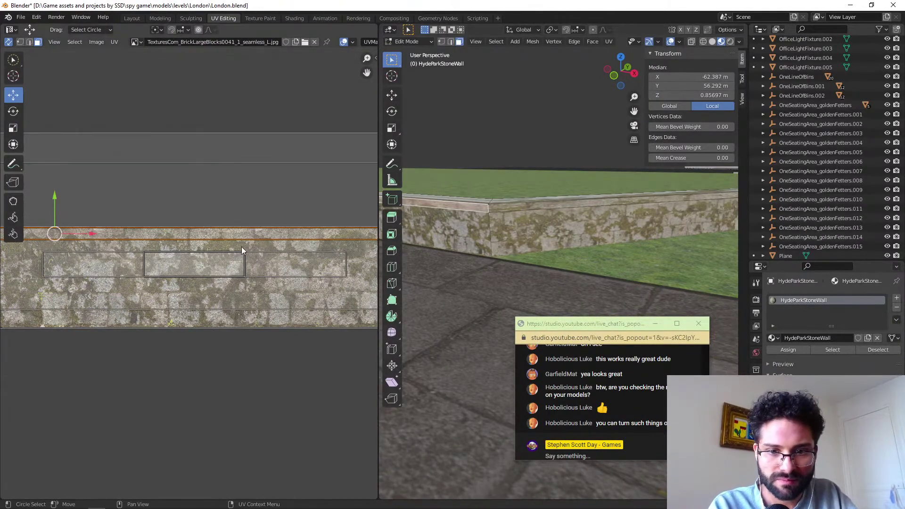
{"action": "middle_click_drag", "start_coordinate": [469, 226], "coordinate": [509, 227]}
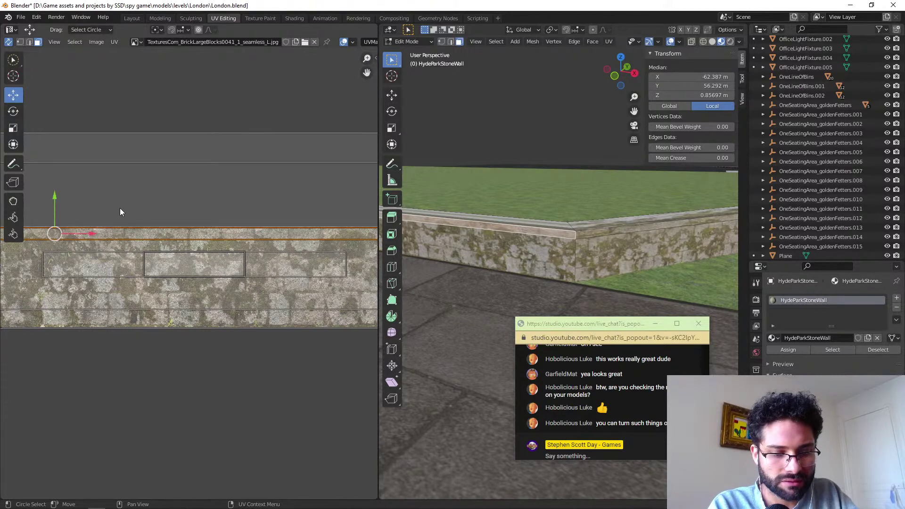
{"action": "key", "text": "s"}
{"action": "key", "text": "x"}
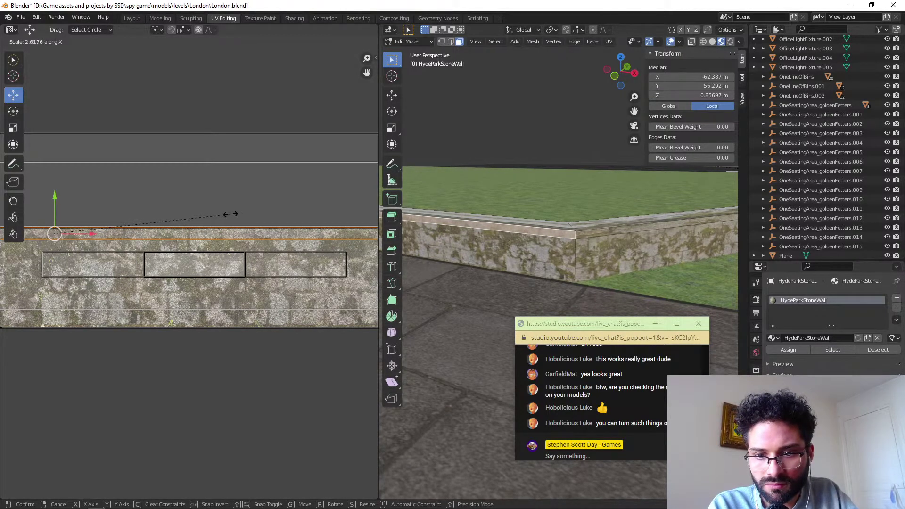
{"action": "left_click", "coordinate": [230, 215]}
Shift the grass-side narrow face's UV island along X and stretch it lengthwise over the texture, then return to Object Mode.
{"action": "left_click", "coordinate": [589, 234]}
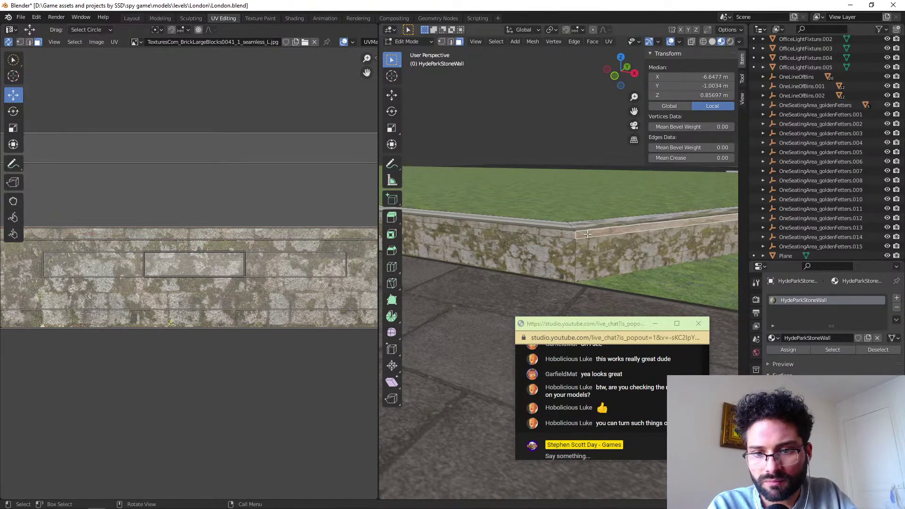
{"action": "scroll", "coordinate": [207, 260], "scroll_direction": "down", "scroll_amount": 3}
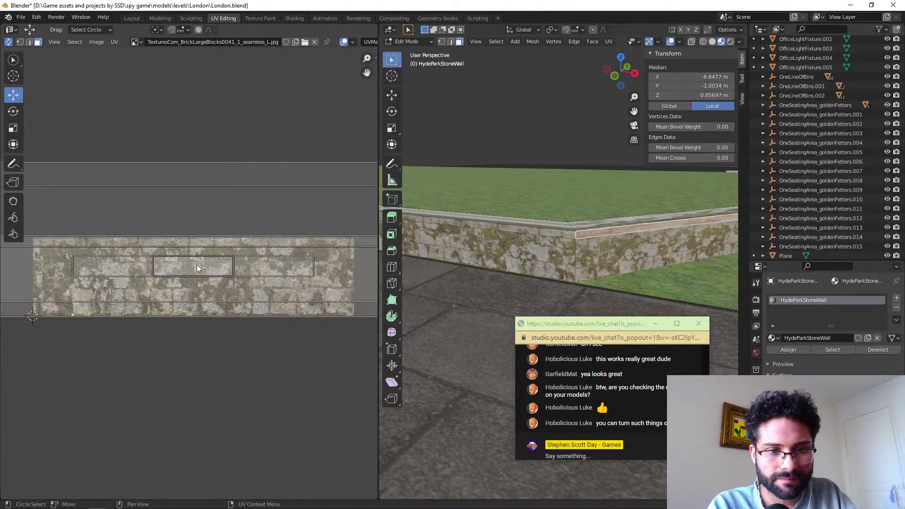
{"action": "scroll", "coordinate": [198, 268], "scroll_direction": "up", "scroll_amount": 1}
{"action": "scroll", "coordinate": [200, 267], "scroll_direction": "down", "scroll_amount": 8}
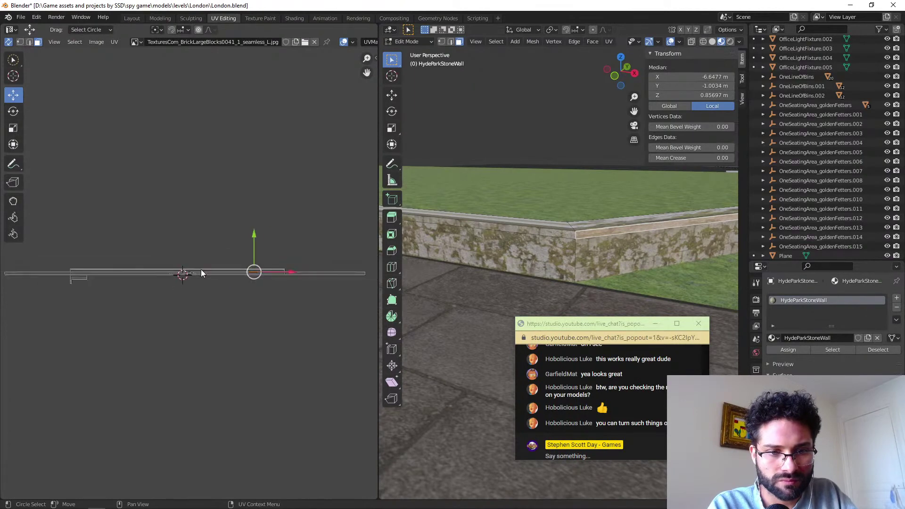
{"action": "left_click_drag", "start_coordinate": [356, 275], "coordinate": [298, 274]}
{"action": "scroll", "coordinate": [208, 276], "scroll_direction": "up", "scroll_amount": 12}
{"action": "key", "text": "s"}
{"action": "key", "text": "x"}
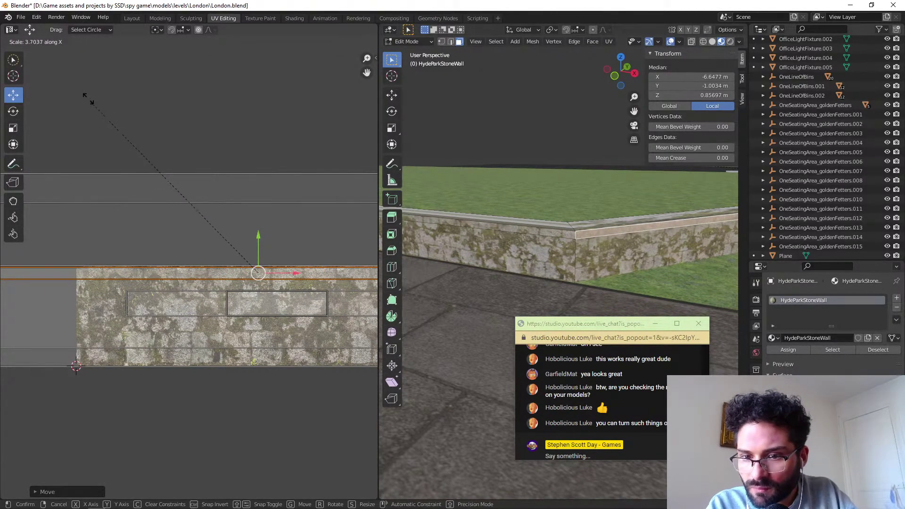
{"action": "left_click", "coordinate": [61, 59]}
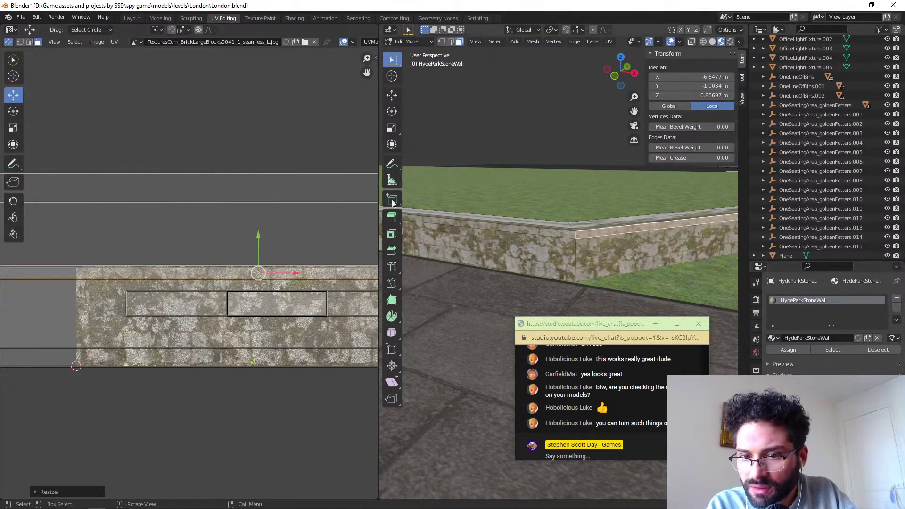
{"action": "key", "text": "Tab"}
{"action": "middle_click_drag", "start_coordinate": [561, 251], "coordinate": [530, 254], "text": "shift"}
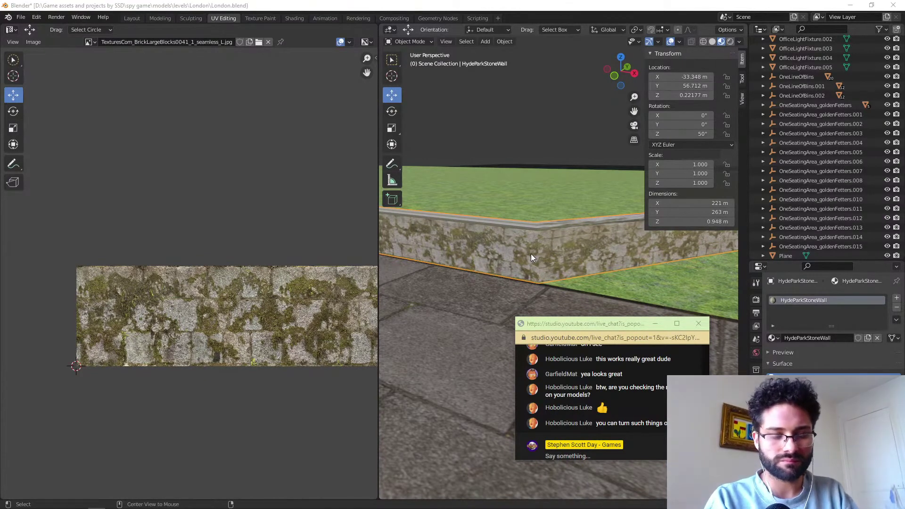
Compare the stone wall with the Bayswater Road photo in Chrome, return to Blender's Layout workspace and save London.blend.
{"action": "key", "text": "alt+Tab"}
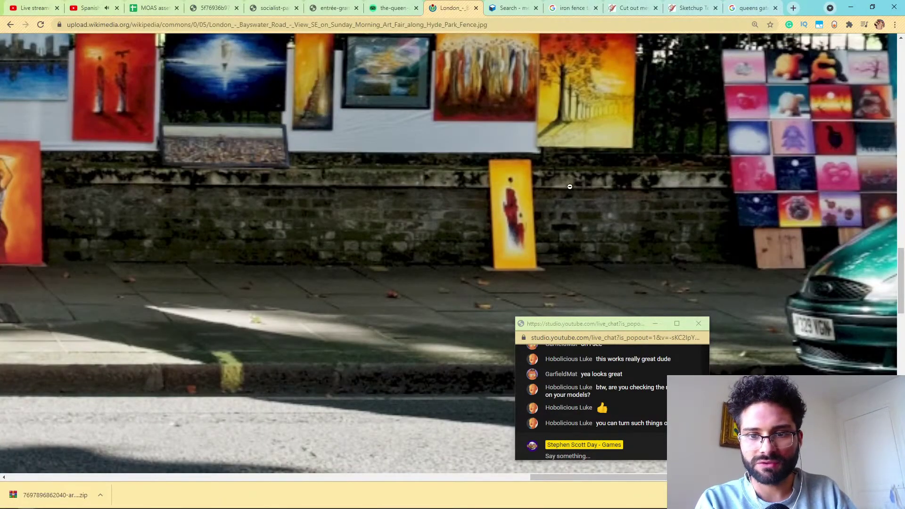
{"action": "key", "text": "alt+Tab"}
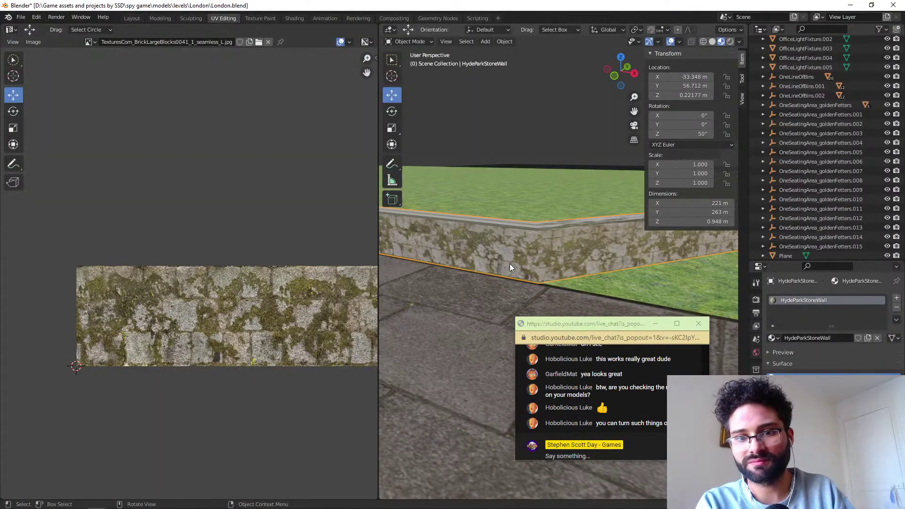
{"action": "middle_click_drag", "start_coordinate": [527, 245], "coordinate": [482, 240]}
{"action": "left_click", "coordinate": [132, 18]}
{"action": "middle_click_drag", "start_coordinate": [310, 236], "coordinate": [278, 260]}
{"action": "key", "text": "ctrl+s"}
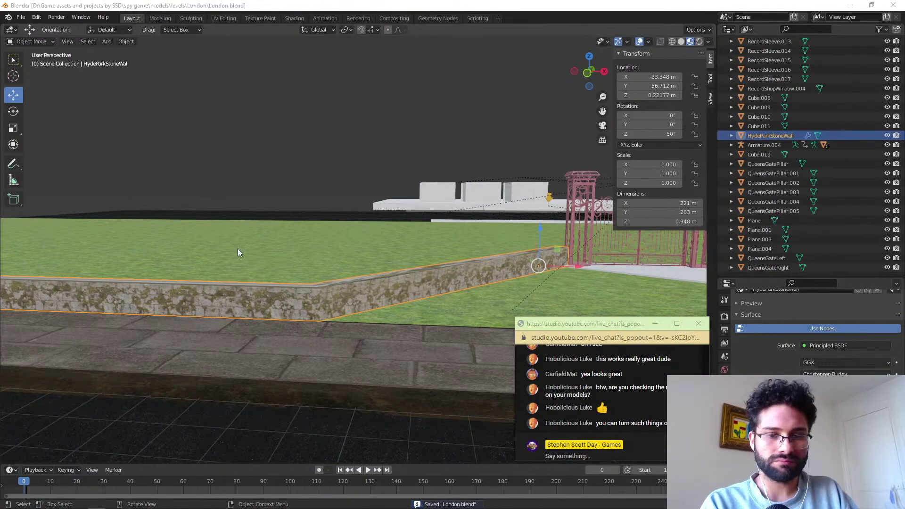
Check the stream dashboard and Queen's Gate reference photos in Chrome, and inspect the textured wall beside the gate in Blender.
{"action": "key", "text": "alt+Tab"}
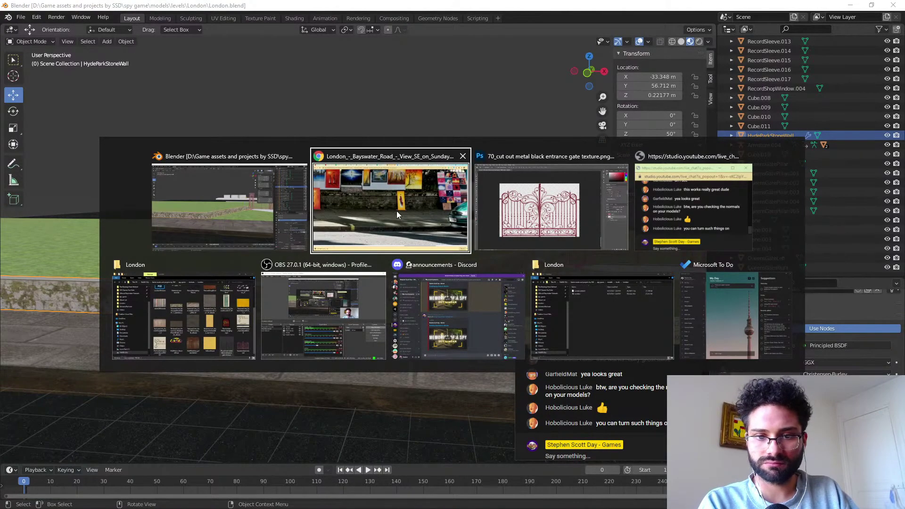
{"action": "left_click", "coordinate": [379, 201]}
{"action": "left_click", "coordinate": [46, 9]}
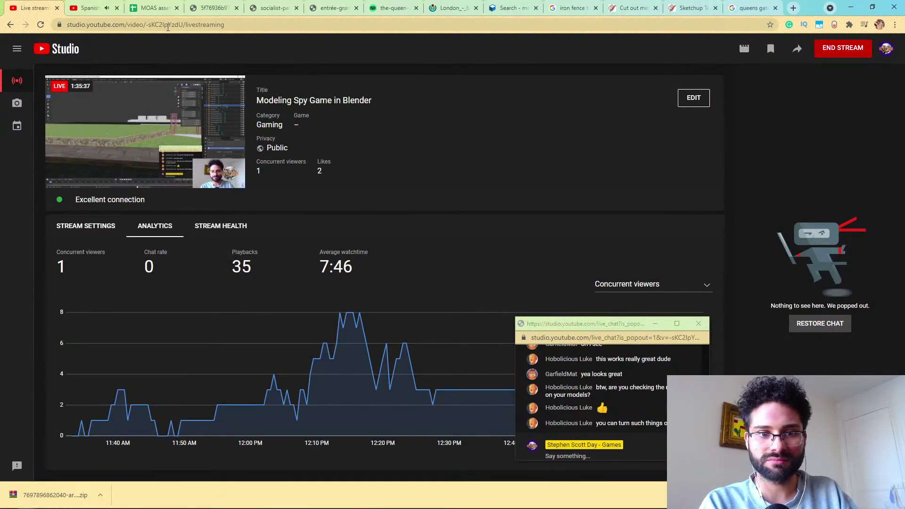
{"action": "left_click", "coordinate": [742, 11]}
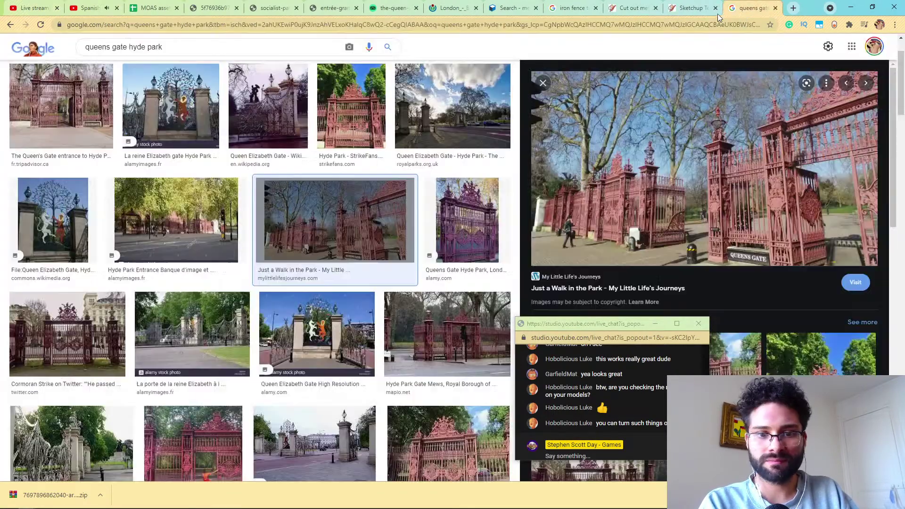
{"action": "key", "text": "alt+Tab"}
{"action": "left_click", "coordinate": [394, 213]}
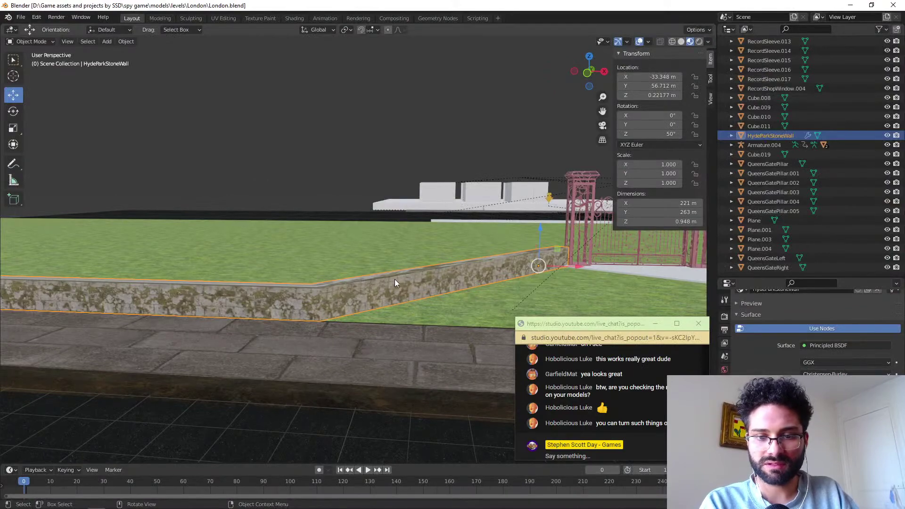
{"action": "scroll", "coordinate": [398, 298], "scroll_direction": "up", "scroll_amount": 3}
{"action": "mouse_move", "coordinate": [398, 298]}
{"action": "middle_mouse_down"}
{"action": "mouse_move", "coordinate": [428, 310]}
{"action": "mouse_move", "coordinate": [387, 307]}
{"action": "middle_mouse_up"}
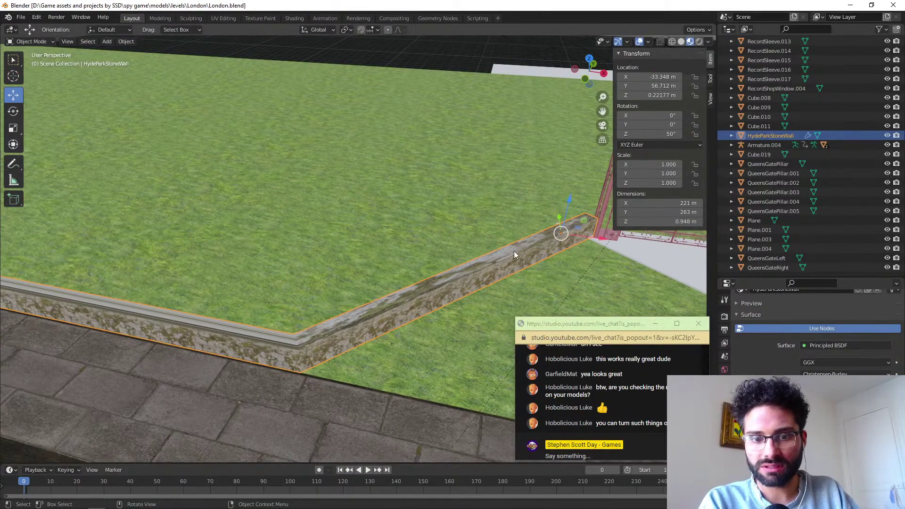
{"action": "mouse_move", "coordinate": [483, 268]}
{"action": "middle_mouse_down"}
{"action": "mouse_move", "coordinate": [344, 268]}
{"action": "mouse_move", "coordinate": [361, 250]}
{"action": "mouse_move", "coordinate": [361, 224]}
{"action": "mouse_move", "coordinate": [346, 228]}
{"action": "mouse_move", "coordinate": [358, 221]}
{"action": "middle_mouse_up"}
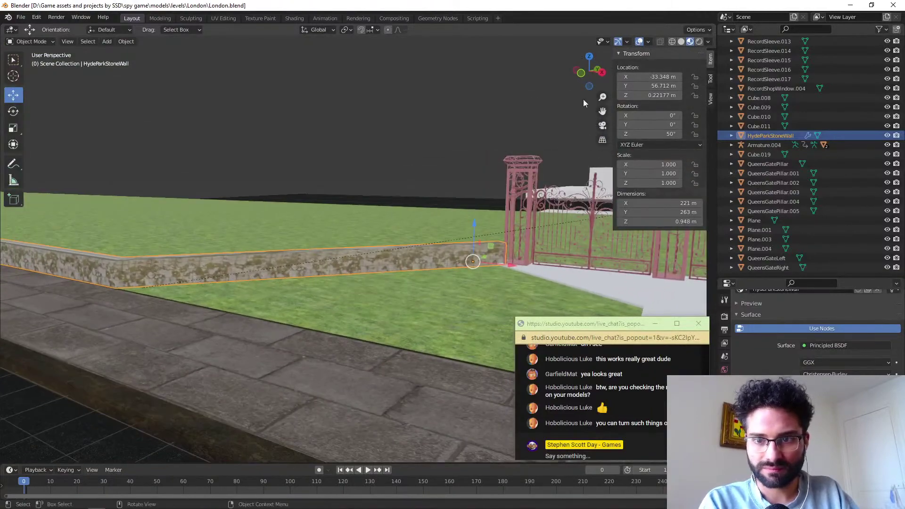
Switch to rendered shading and add a point light on the grass beside the wall, raised about 2.5 m along Z.
{"action": "left_click", "coordinate": [699, 42]}
{"action": "middle_click_drag", "start_coordinate": [315, 250], "coordinate": [294, 290]}
{"action": "right_click", "coordinate": [293, 297], "text": "shift"}
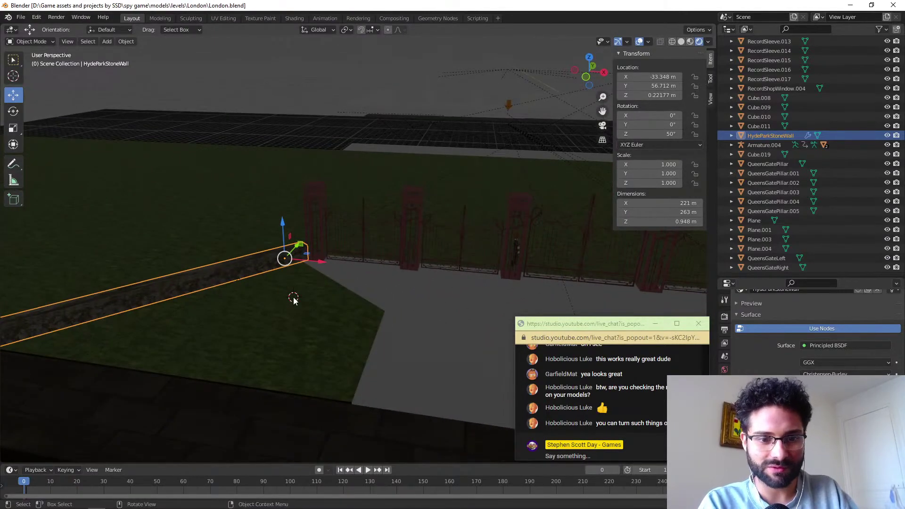
{"action": "left_click", "coordinate": [106, 41]}
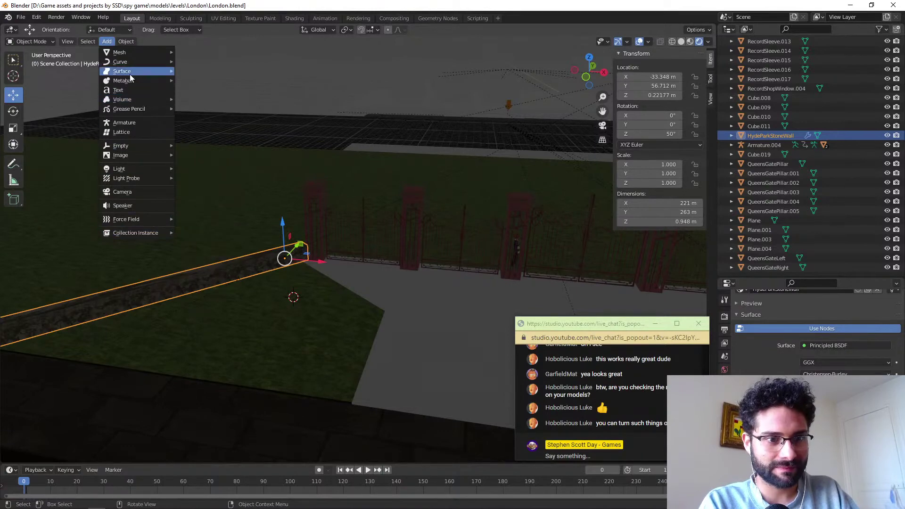
{"action": "mouse_move", "coordinate": [147, 169]}
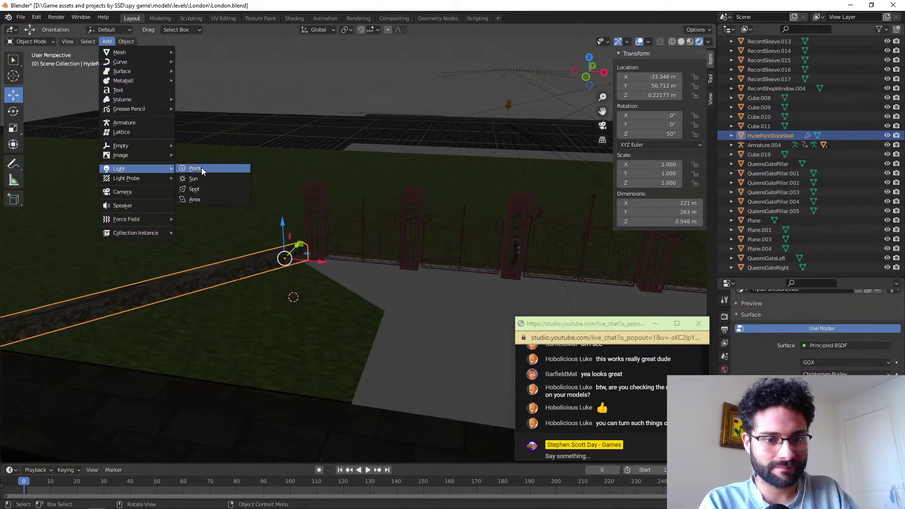
{"action": "left_click", "coordinate": [204, 168]}
{"action": "key", "text": "g"}
{"action": "key", "text": "z"}
{"action": "left_click", "coordinate": [278, 207]}
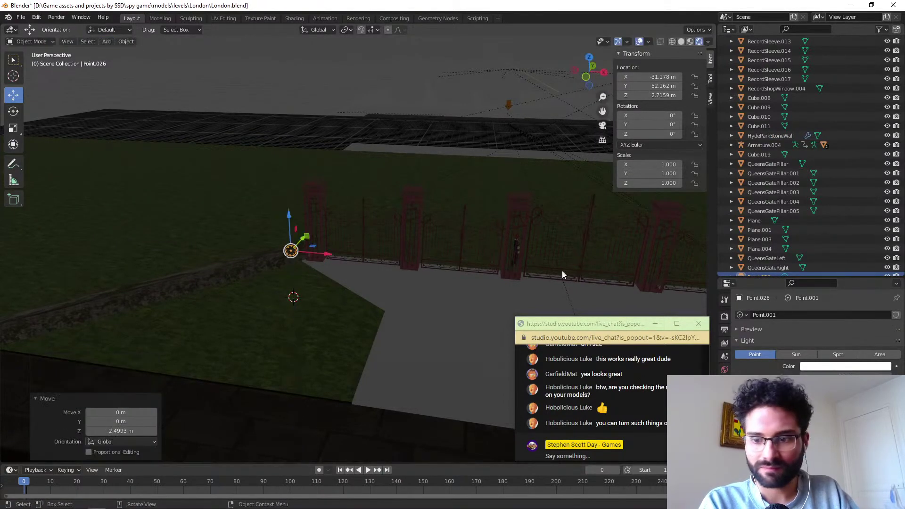
Give the point light a warm orange colour, increase its power and enlarge its radius.
{"action": "left_click", "coordinate": [831, 367]}
{"action": "left_click_drag", "start_coordinate": [833, 286], "coordinate": [828, 294]}
{"action": "left_click_drag", "start_coordinate": [845, 376], "coordinate": [886, 376]}
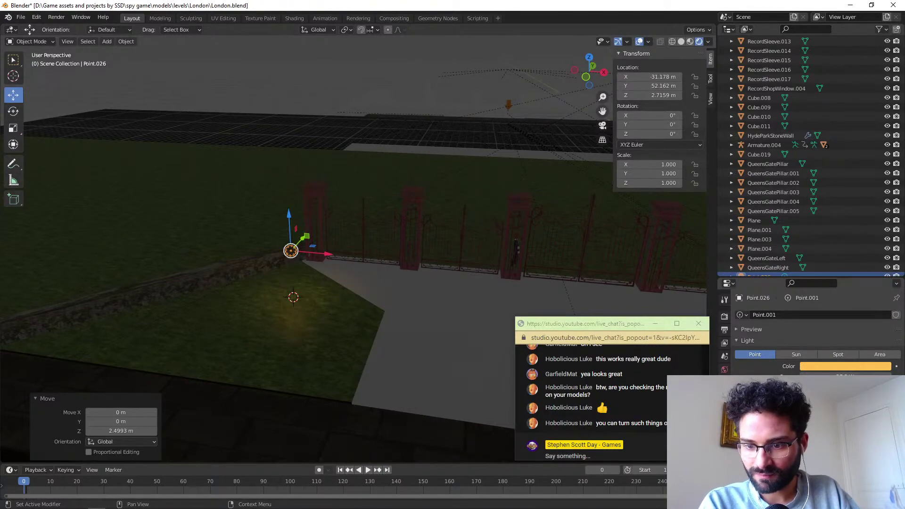
{"action": "left_click_drag", "start_coordinate": [846, 415], "coordinate": [885, 415]}
{"action": "left_click_drag", "start_coordinate": [845, 376], "coordinate": [883, 376]}
{"action": "scroll", "coordinate": [291, 259], "scroll_direction": "up", "scroll_amount": 4}
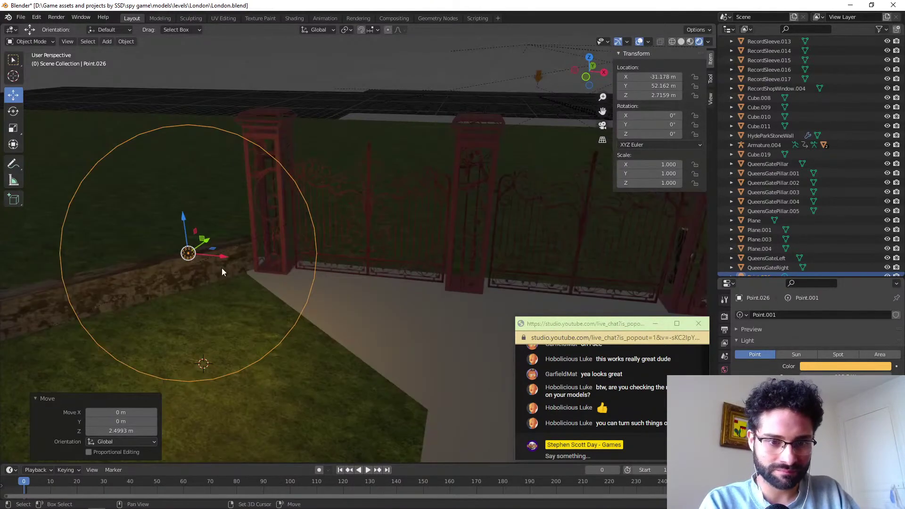
Move the point light close to the stone wall, at about X -32.355 m, Y 50.523 m, Z 2.108 m.
{"action": "middle_click_drag", "start_coordinate": [195, 269], "coordinate": [323, 265], "text": "shift"}
{"action": "key", "text": "g"}
{"action": "key", "text": "shift+y"}
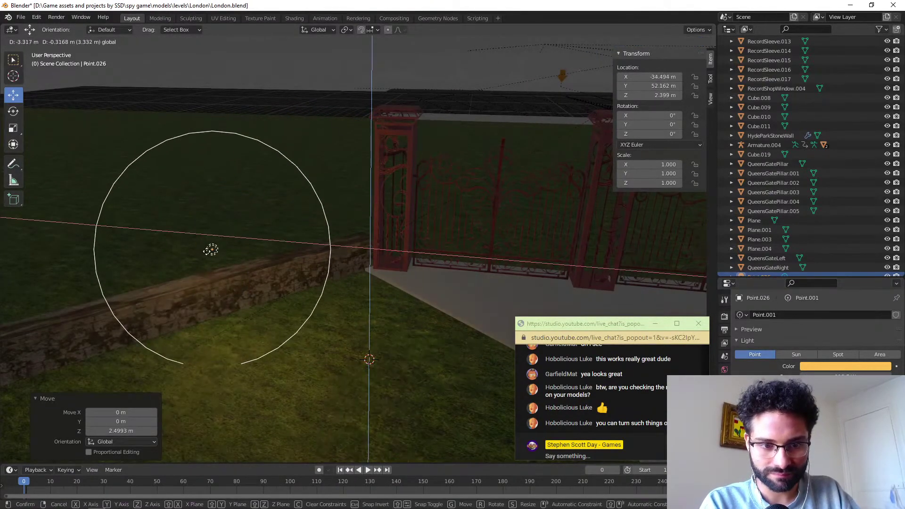
{"action": "left_click", "coordinate": [283, 286]}
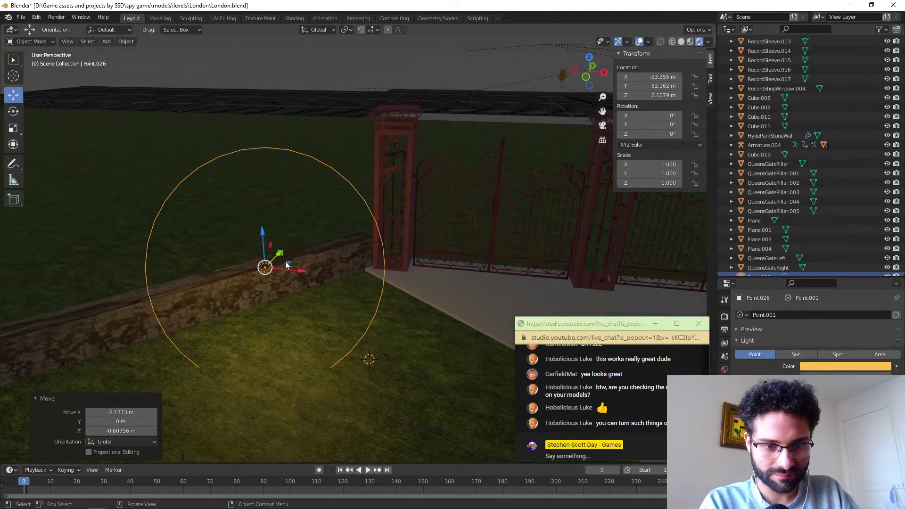
{"action": "key", "text": "g"}
{"action": "key", "text": "shift+z"}
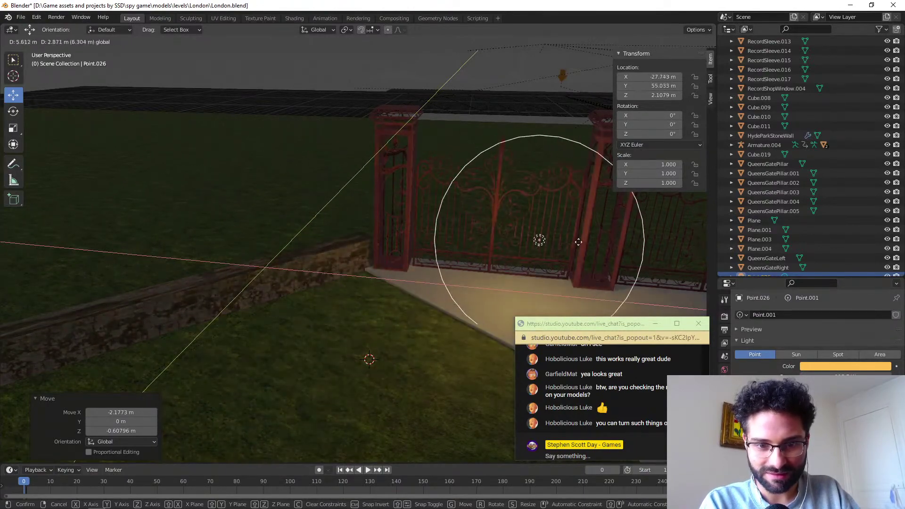
{"action": "left_click", "coordinate": [333, 311]}
{"action": "scroll", "coordinate": [395, 310], "scroll_direction": "down", "scroll_amount": 4}
{"action": "middle_click_drag", "start_coordinate": [394, 307], "coordinate": [443, 267]}
{"action": "scroll", "coordinate": [284, 266], "scroll_direction": "up", "scroll_amount": 5}
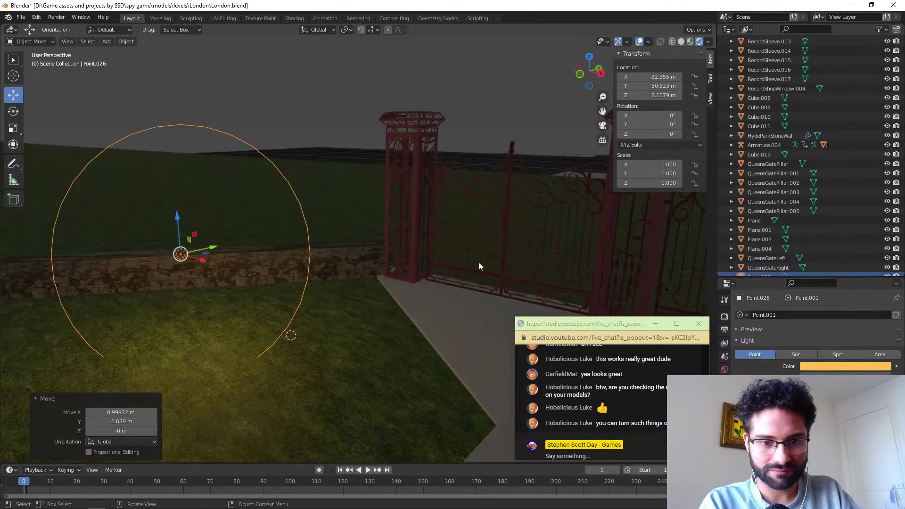
Return to Material Preview shading and delete the test point light.
{"action": "left_click", "coordinate": [688, 42]}
{"action": "scroll", "coordinate": [756, 219], "scroll_direction": "down", "scroll_amount": 1}
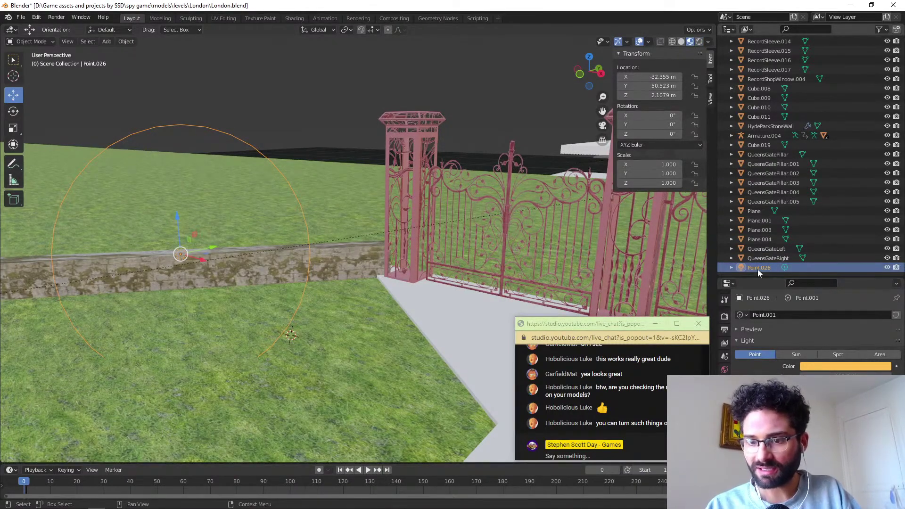
{"action": "key", "text": "Delete"}
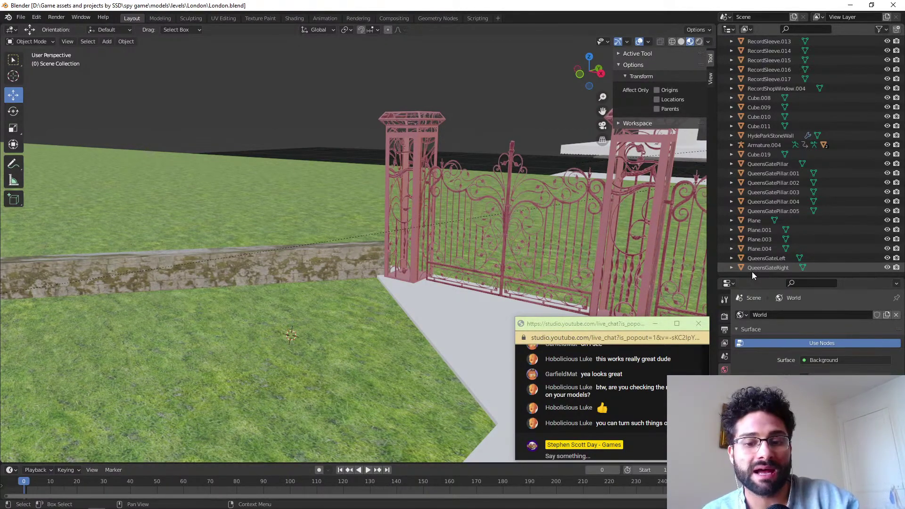
Read back through the earlier messages in the live chat window.
{"action": "scroll", "coordinate": [635, 401], "scroll_direction": "up", "scroll_amount": 5}
{"action": "scroll", "coordinate": [635, 402], "scroll_direction": "up", "scroll_amount": 3}
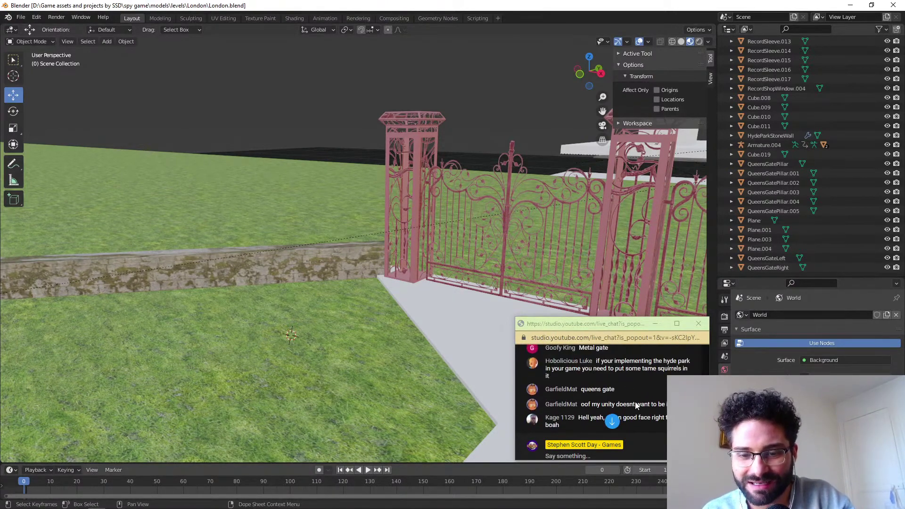
{"action": "scroll", "coordinate": [635, 401], "scroll_direction": "up", "scroll_amount": 5}
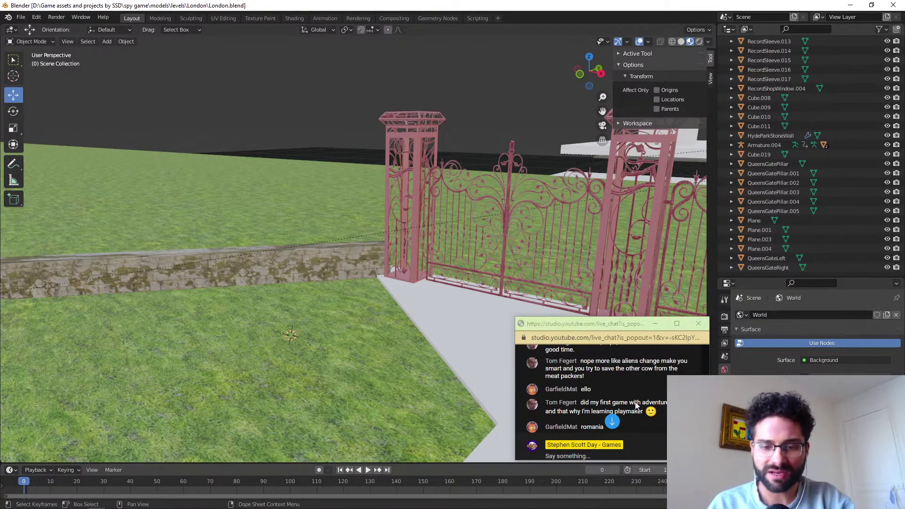
{"action": "scroll", "coordinate": [635, 402], "scroll_direction": "up", "scroll_amount": 2}
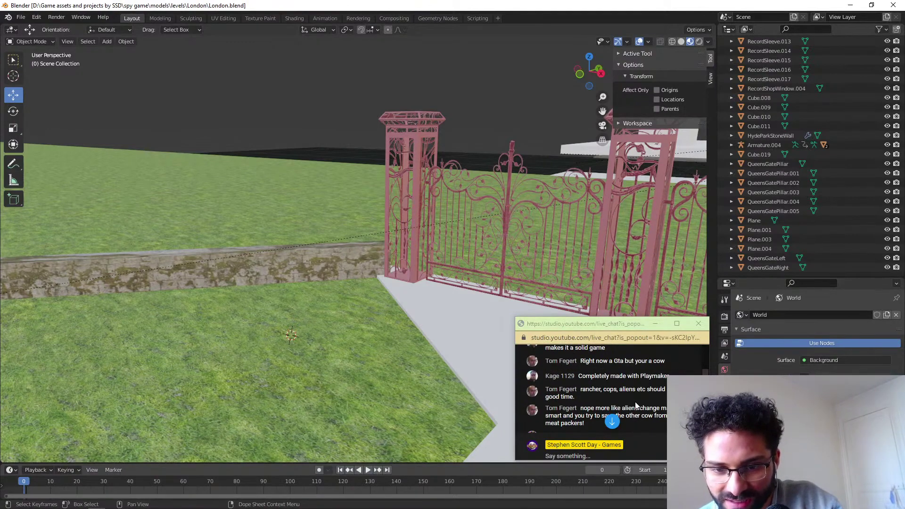
{"action": "scroll", "coordinate": [635, 402], "scroll_direction": "up", "scroll_amount": 3}
{"action": "scroll", "coordinate": [636, 405], "scroll_direction": "up", "scroll_amount": 5}
{"action": "scroll", "coordinate": [635, 406], "scroll_direction": "down", "scroll_amount": 5}
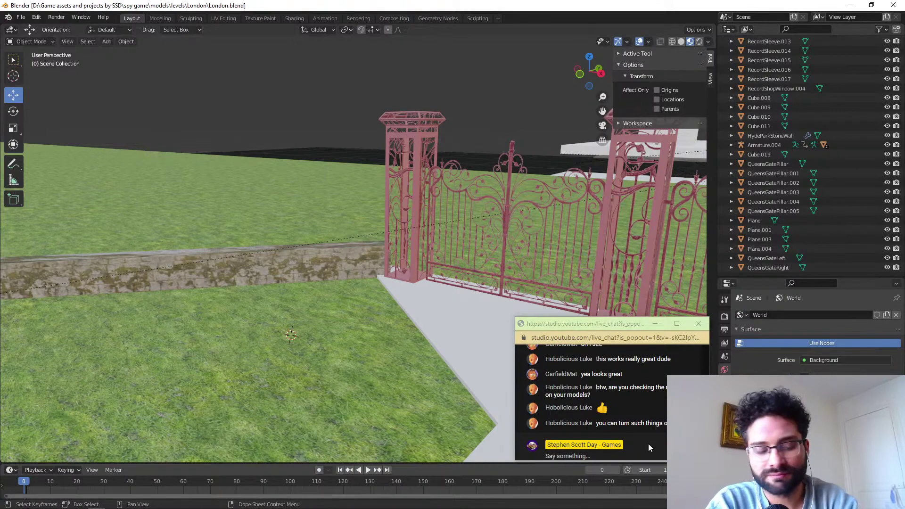
Switch to Chrome and open the YouTube Studio page of the live stream.
{"action": "key", "text": "alt+Tab"}
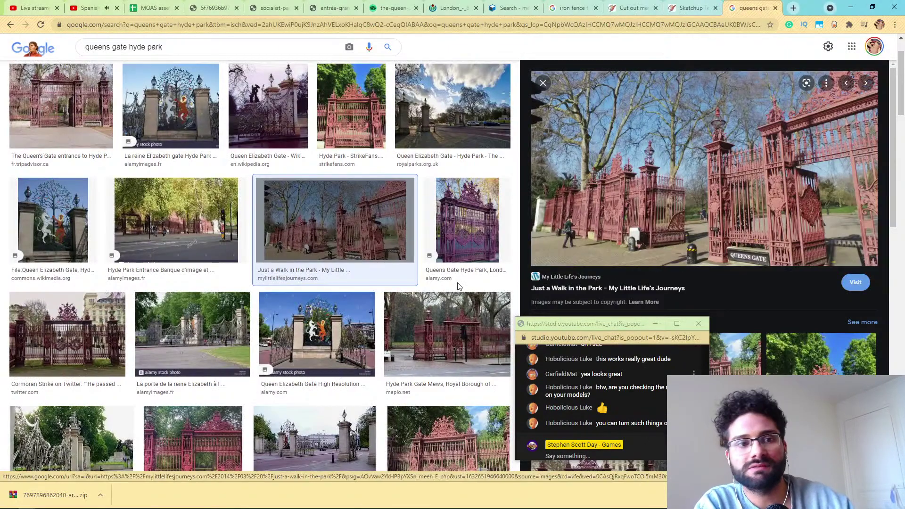
{"action": "left_click", "coordinate": [89, 8]}
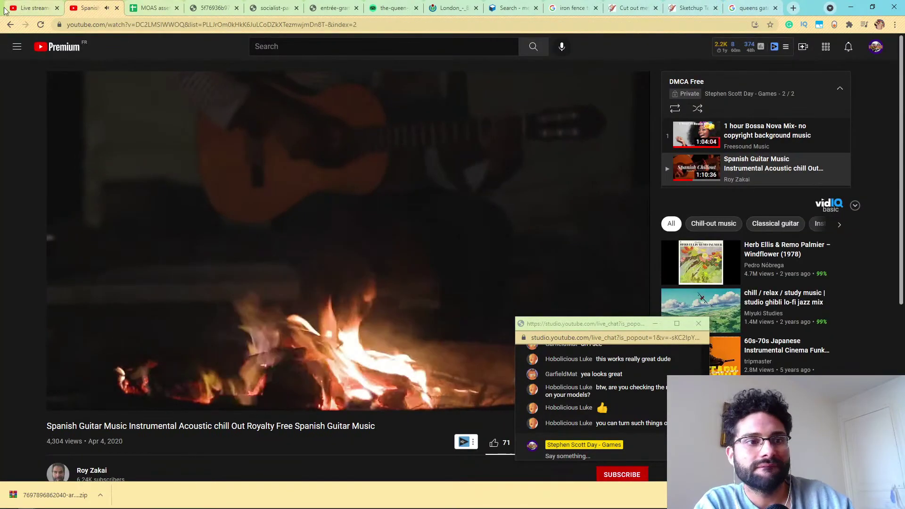
{"action": "left_click", "coordinate": [22, 9]}
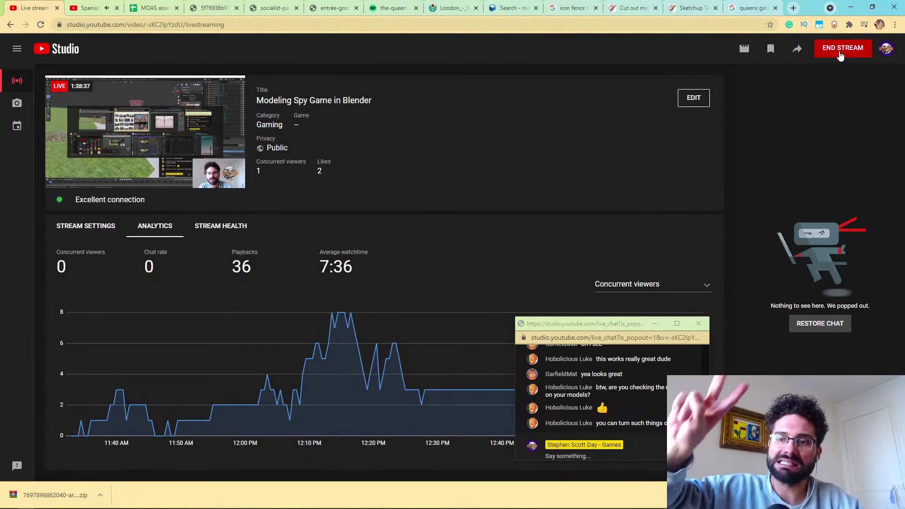